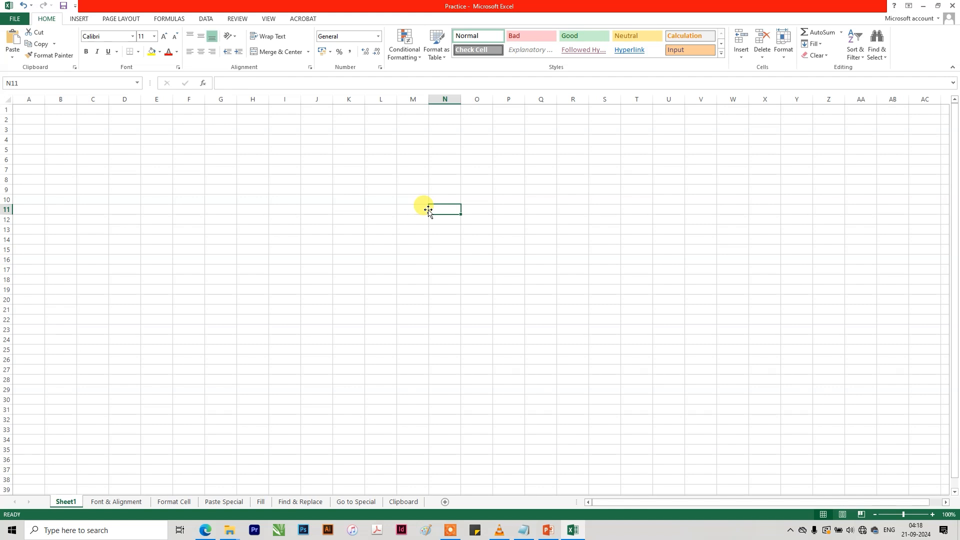
click(487, 189)
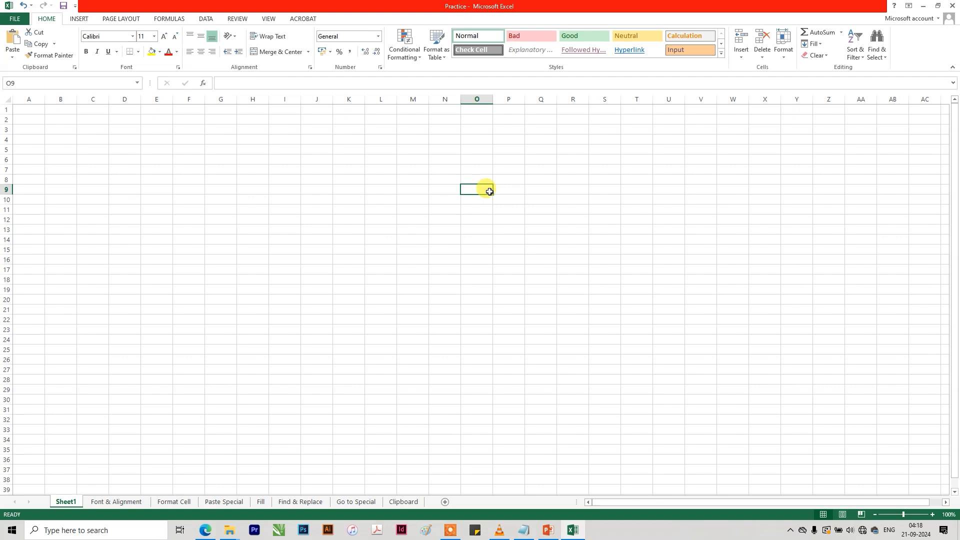
click(321, 177)
click(194, 167)
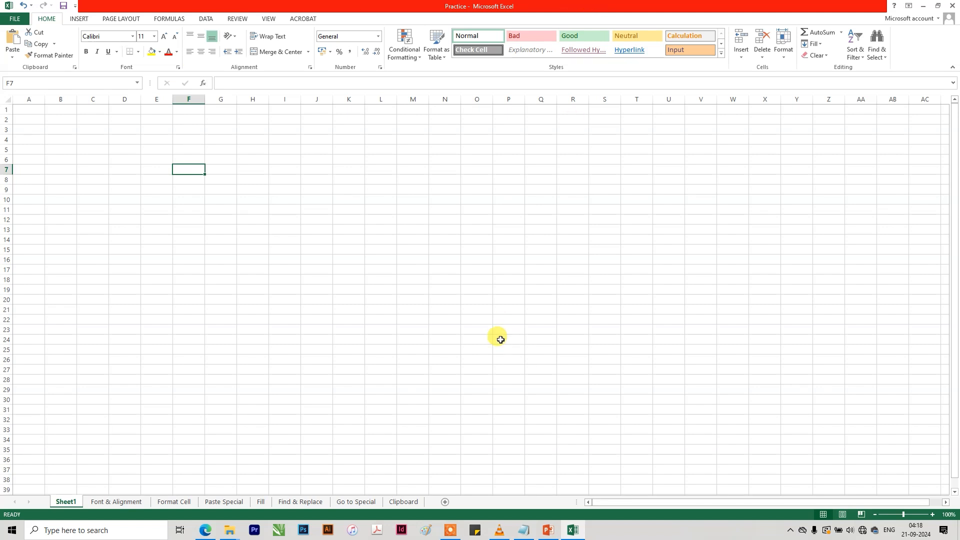
Set the ribbon to auto-hide so its tabs and commands are hidden above the worksheet.
click(907, 6)
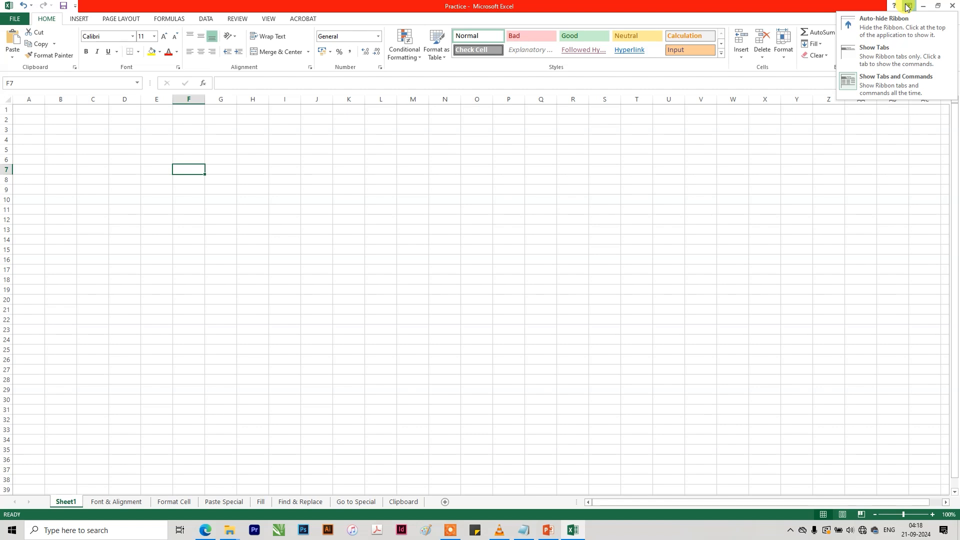
click(899, 19)
click(798, 116)
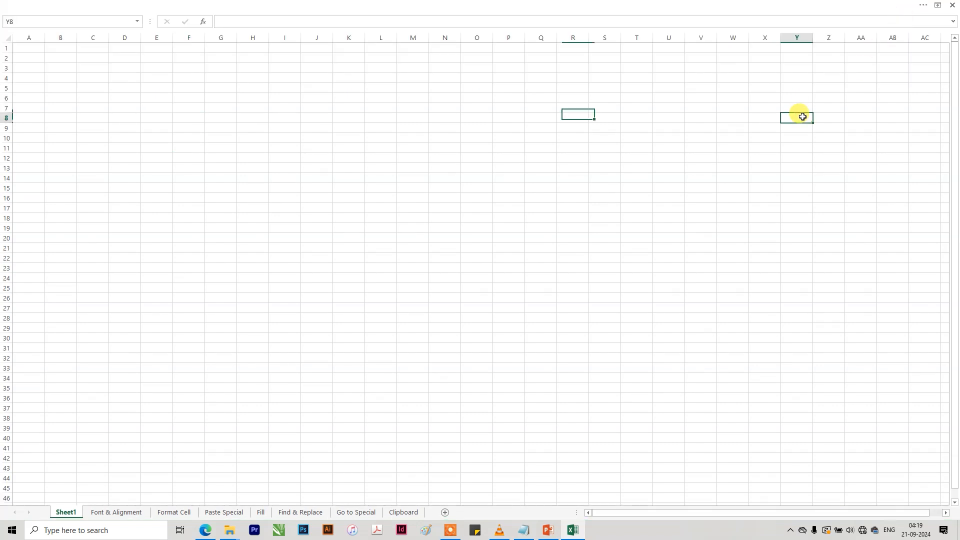
click(937, 5)
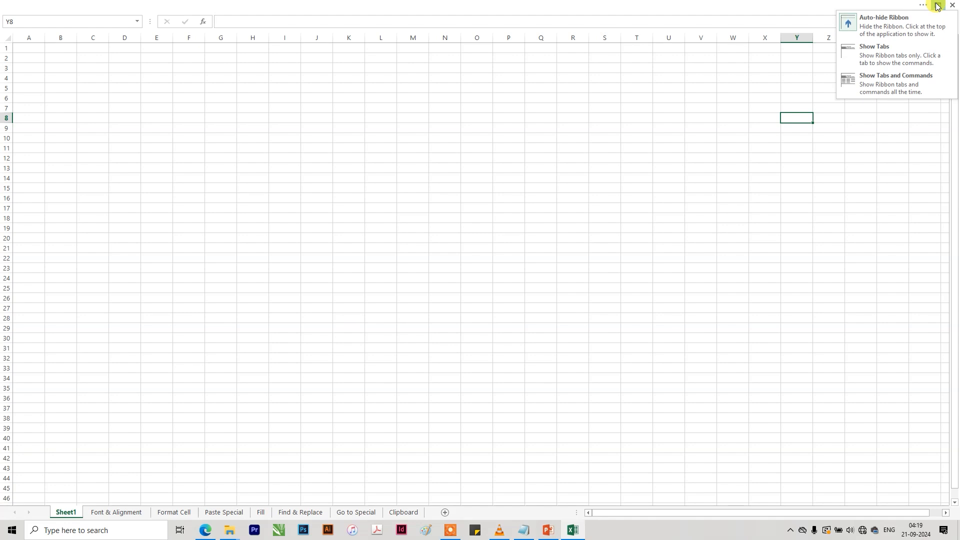
click(916, 28)
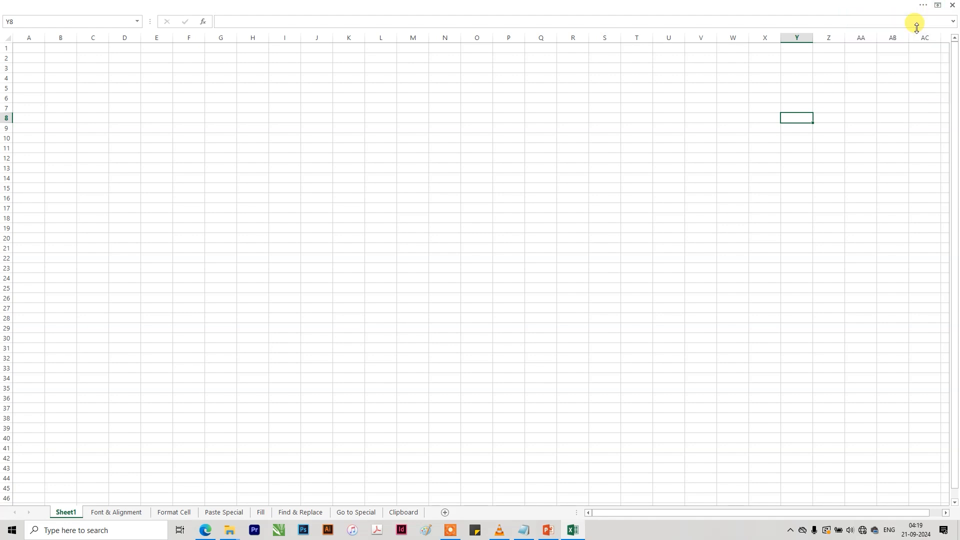
click(937, 5)
click(914, 28)
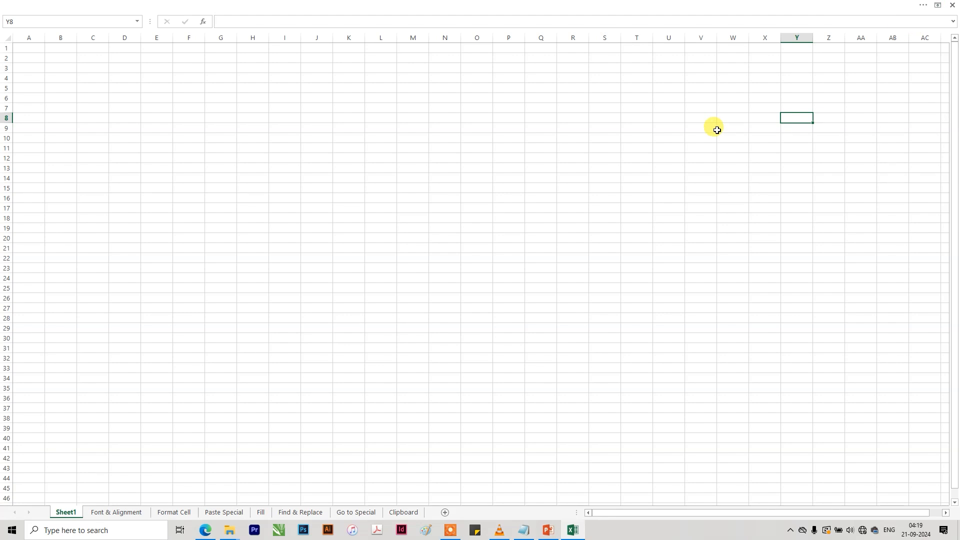
click(717, 131)
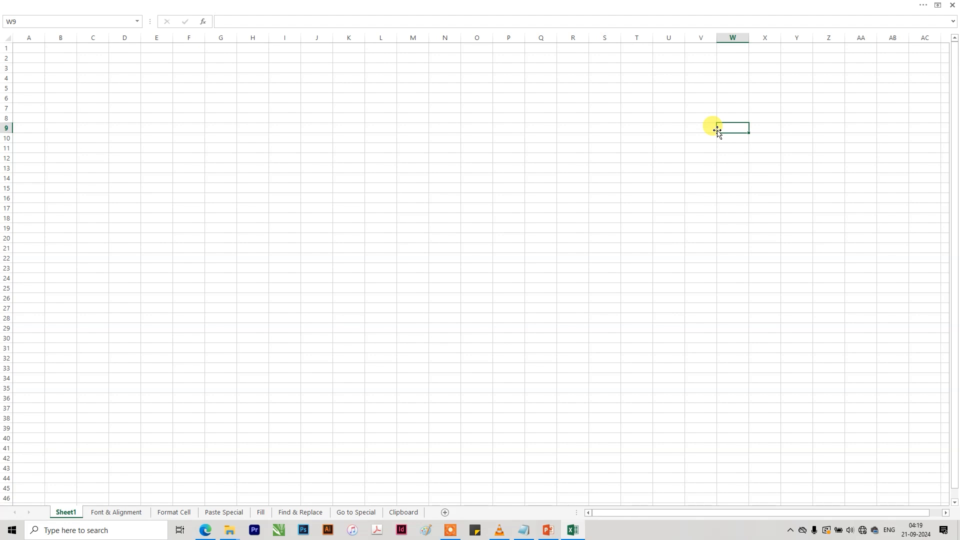
Change the ribbon display to Show Tabs so that only the tab names are shown.
click(937, 6)
click(907, 50)
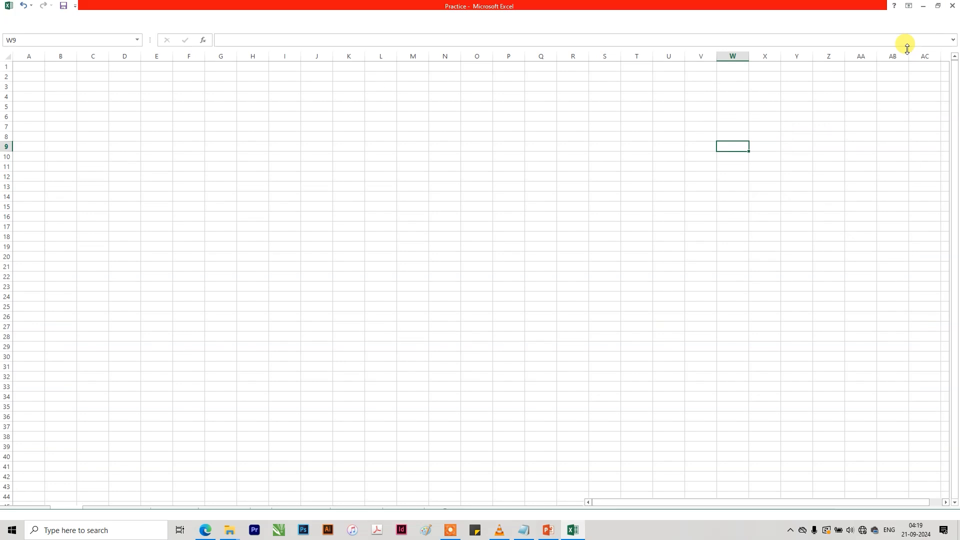
click(862, 187)
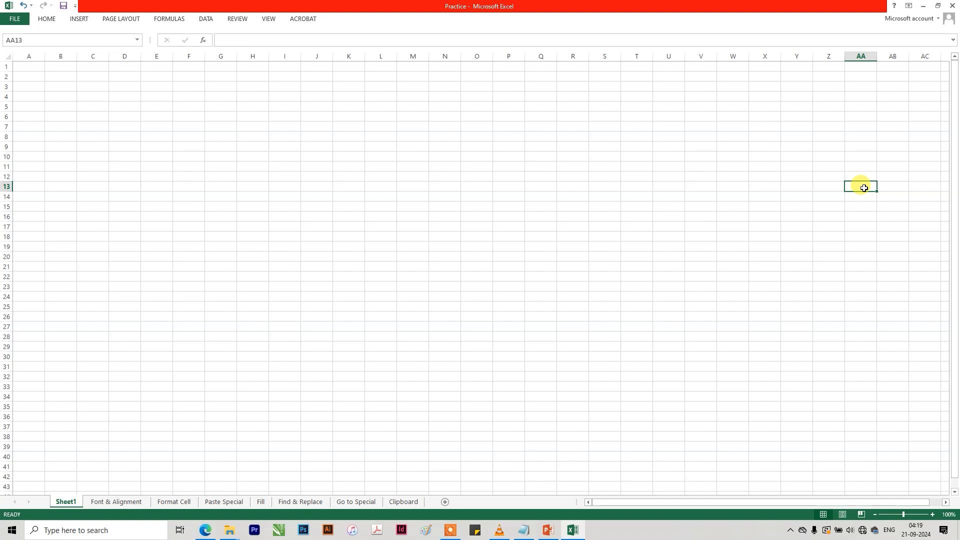
click(908, 6)
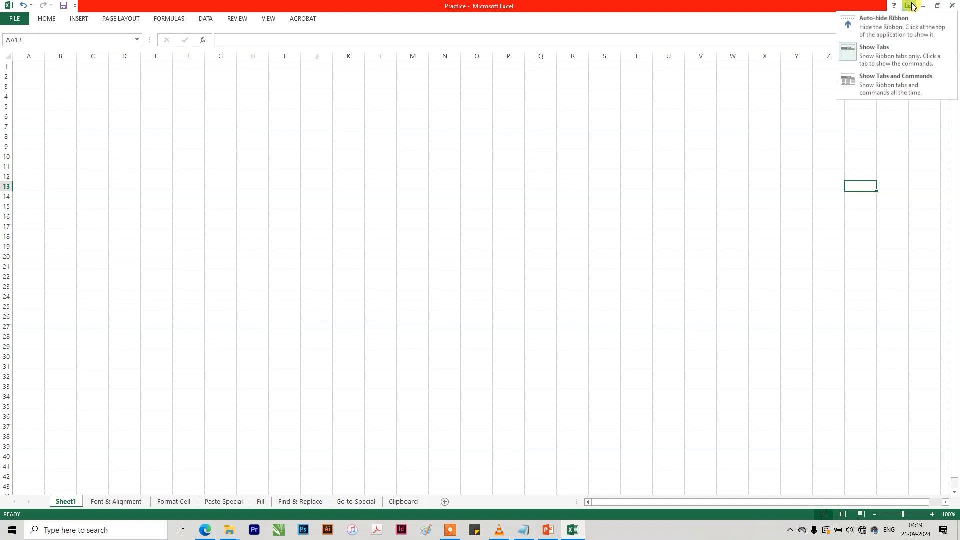
click(900, 58)
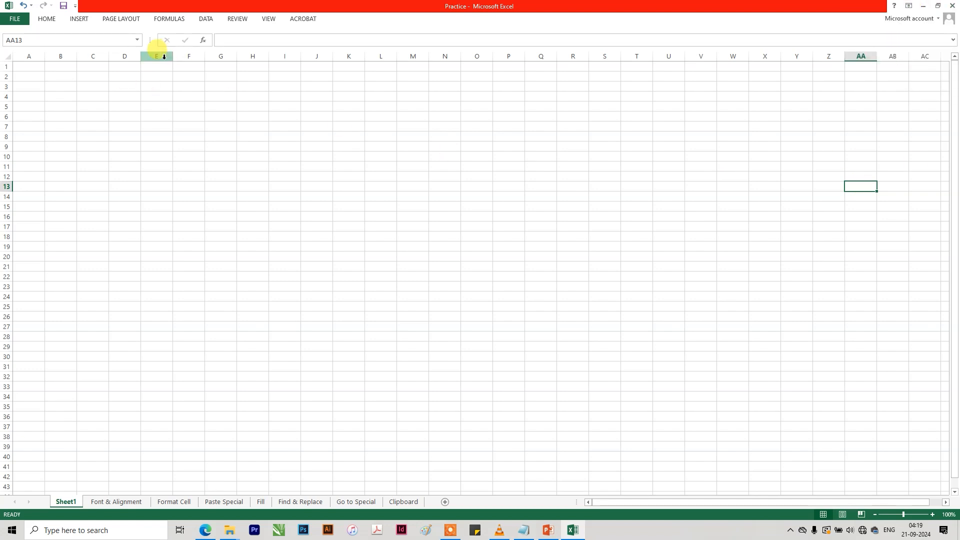
Temporarily reveal the Data commands from the tabs-only ribbon and collapse them again.
click(448, 245)
click(204, 18)
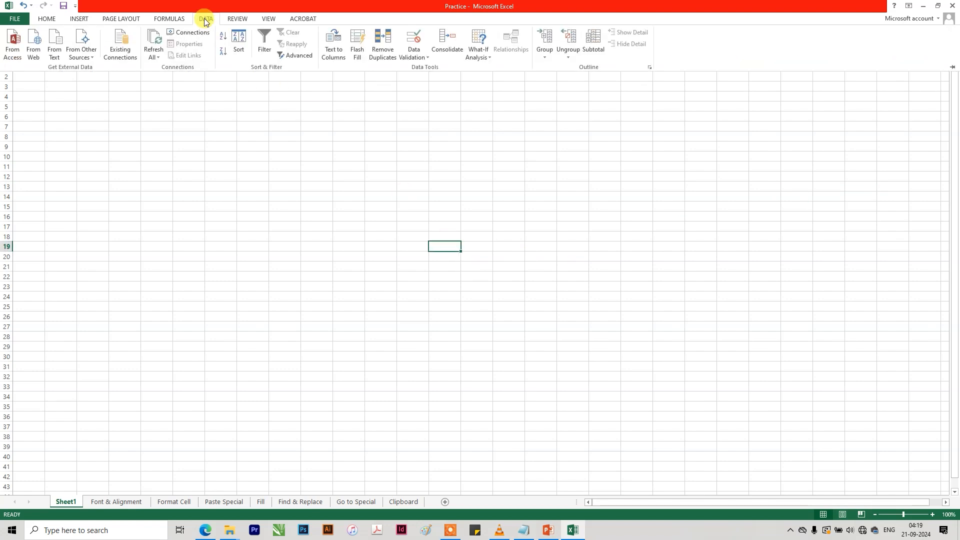
click(374, 124)
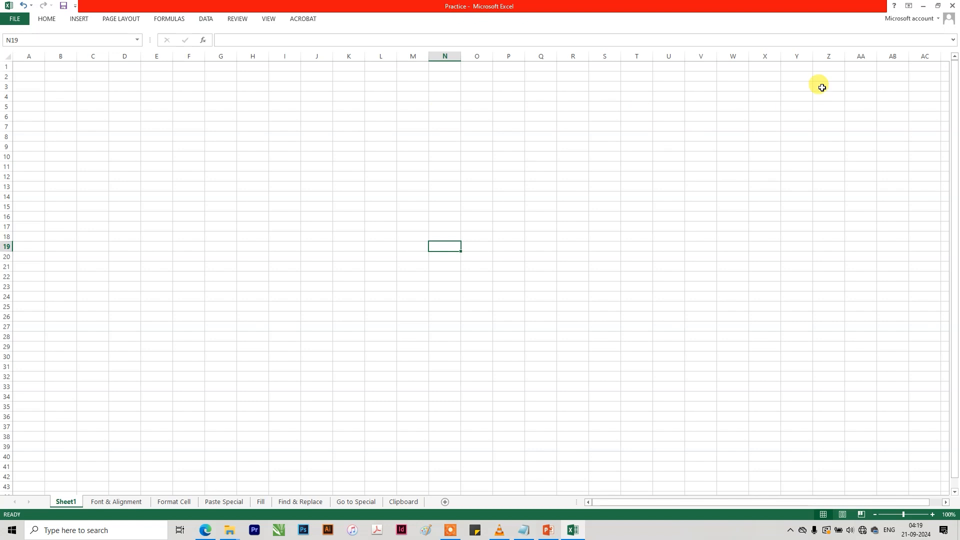
Set the ribbon display to Show Tabs and Commands.
click(908, 6)
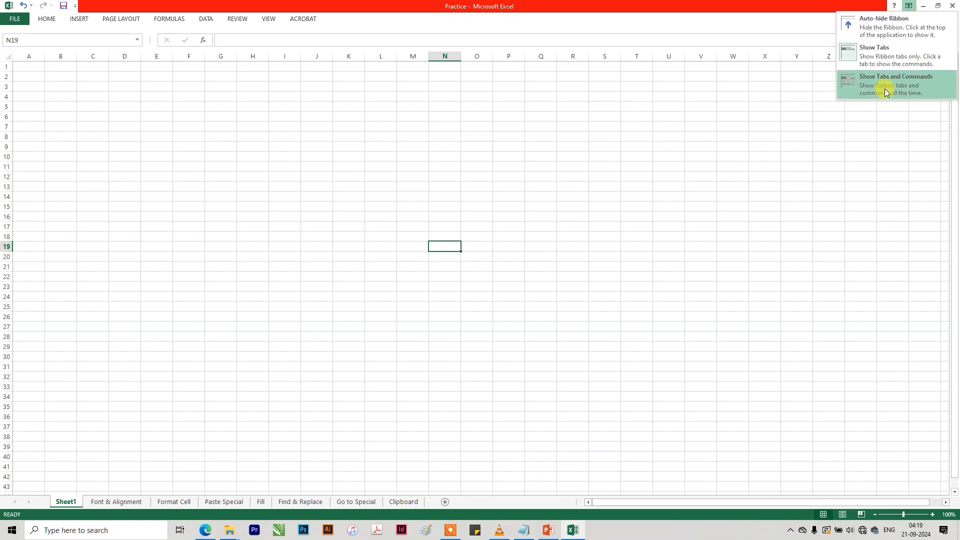
click(884, 88)
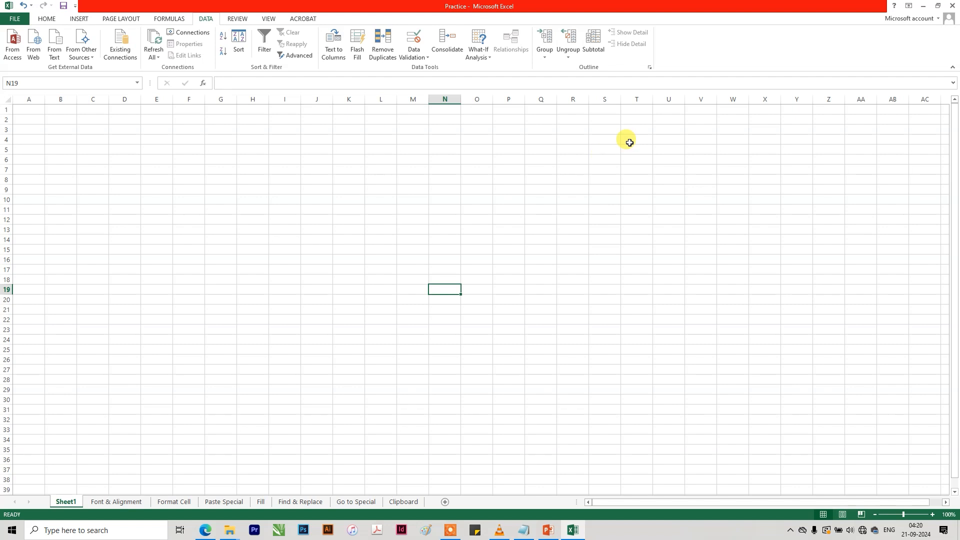
Auto-hide the whole ribbon once more and bring back both its tabs and commands.
click(908, 6)
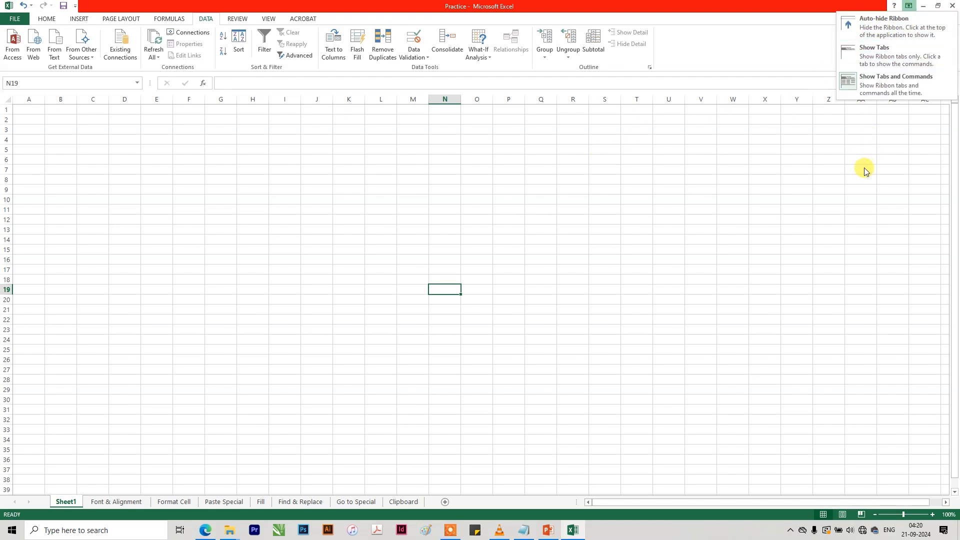
click(879, 33)
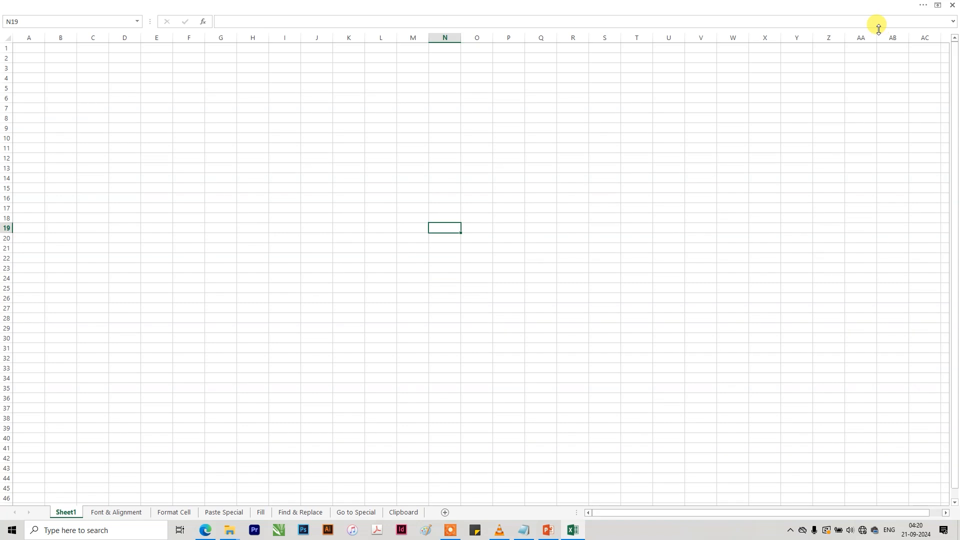
click(935, 5)
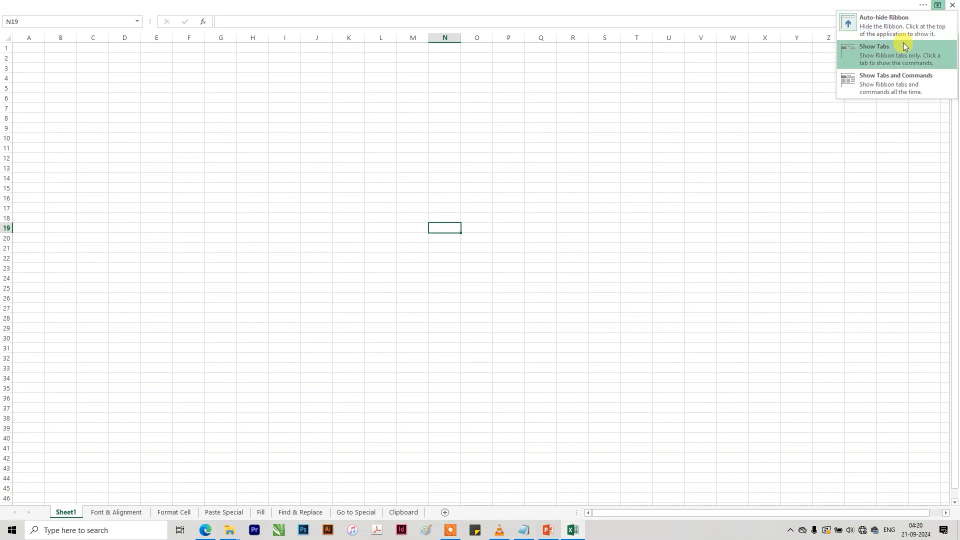
click(905, 75)
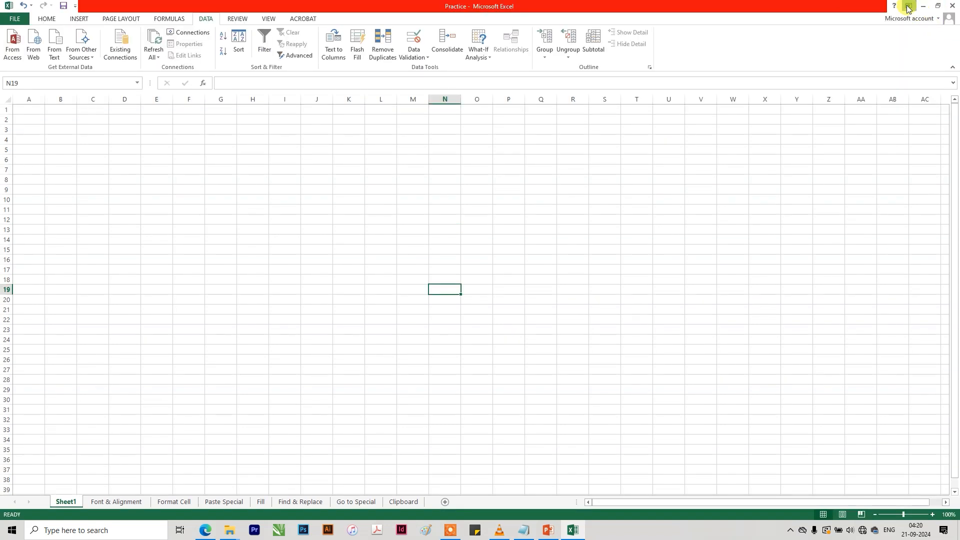
click(908, 5)
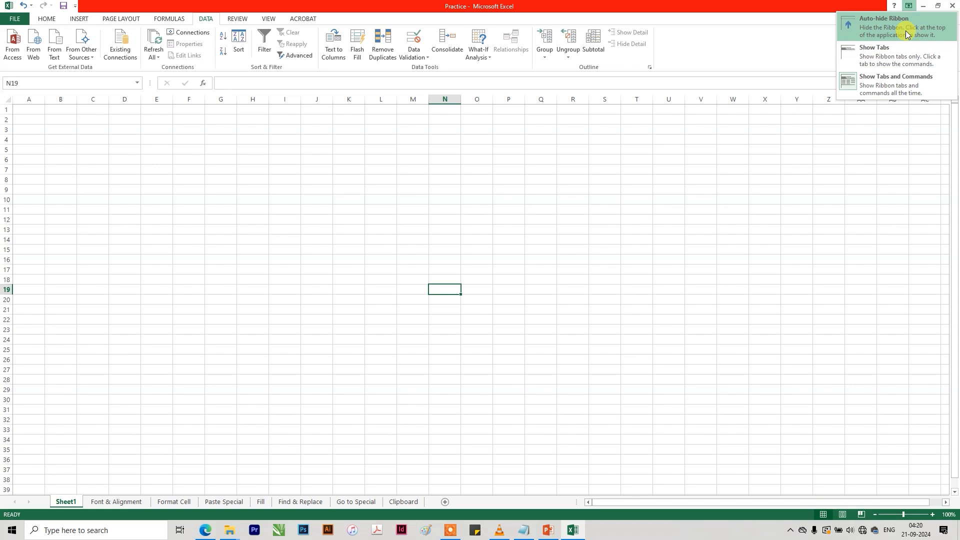
click(880, 86)
click(814, 187)
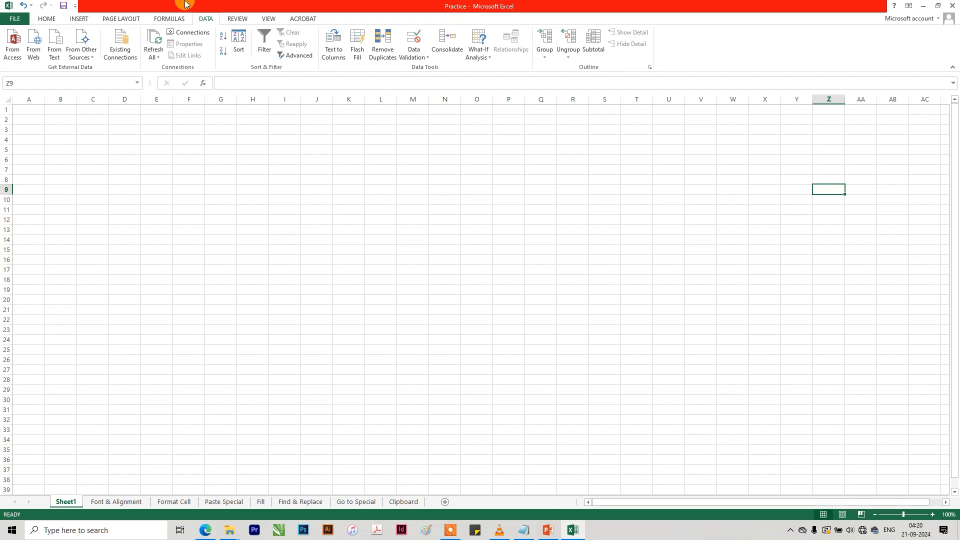
Examine the undo history to see which recent actions can be reversed together.
click(31, 6)
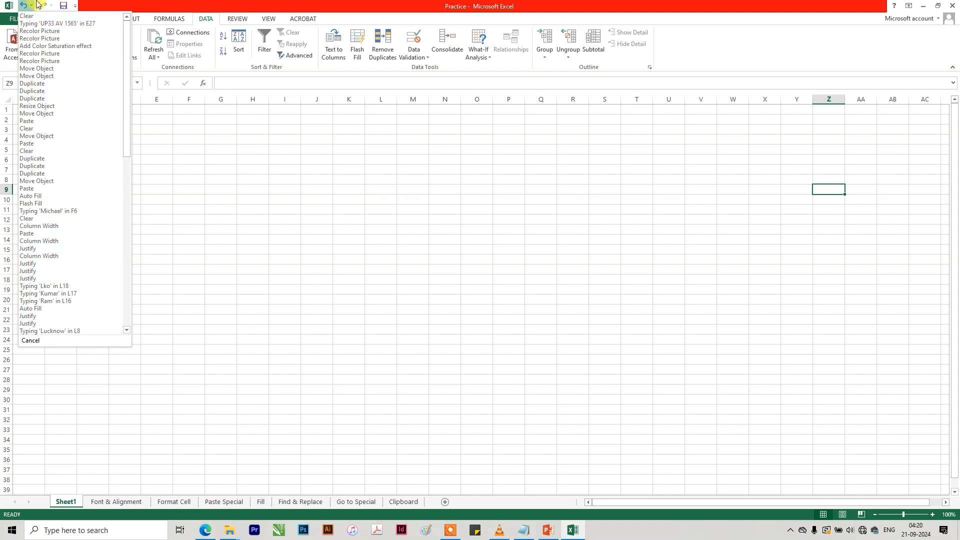
click(204, 210)
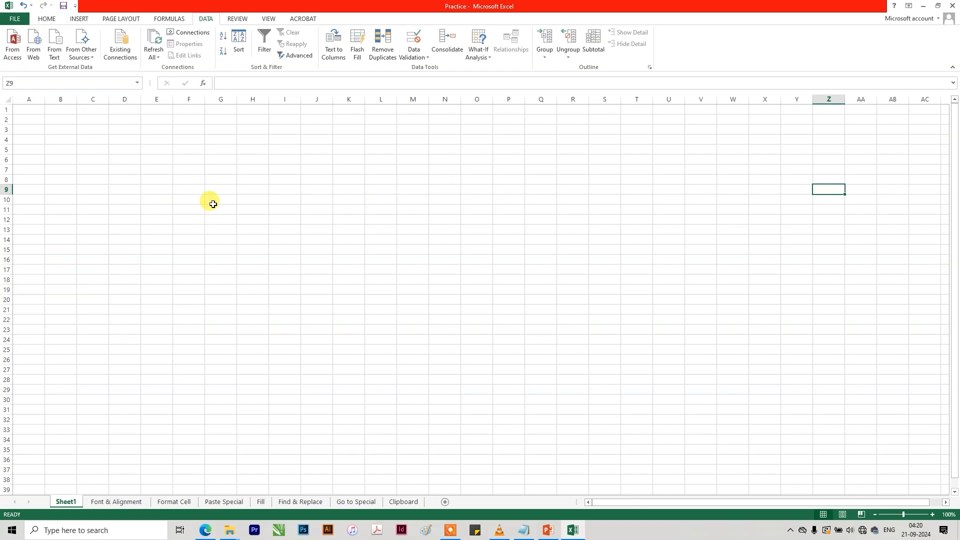
click(32, 6)
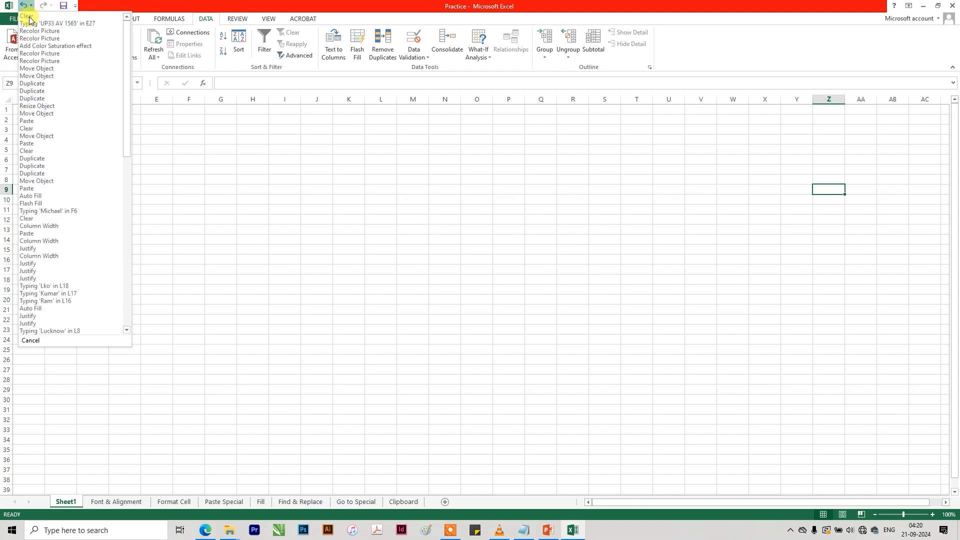
click(52, 275)
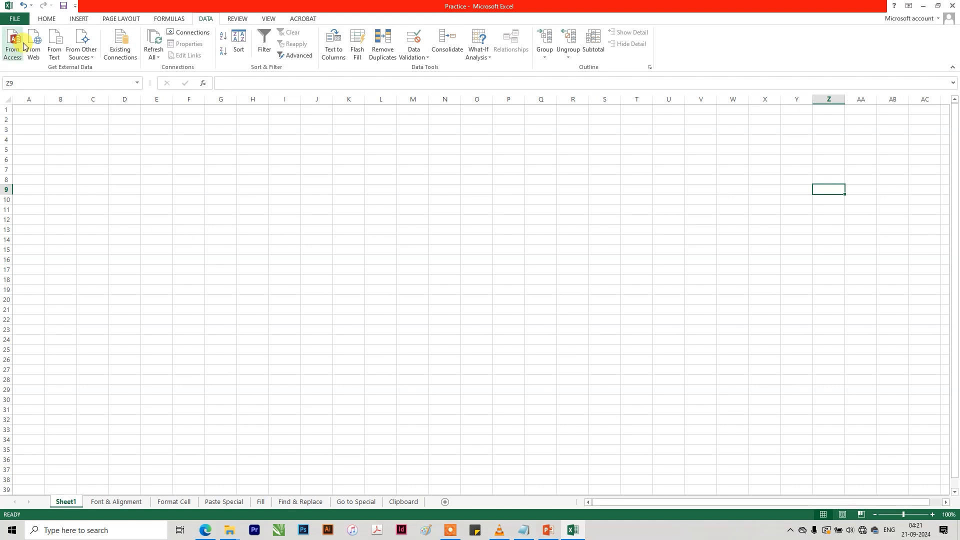
Undo every action back through the typing of 'Lucknow' in L8, and redo all of them through the latest Clear.
click(31, 5)
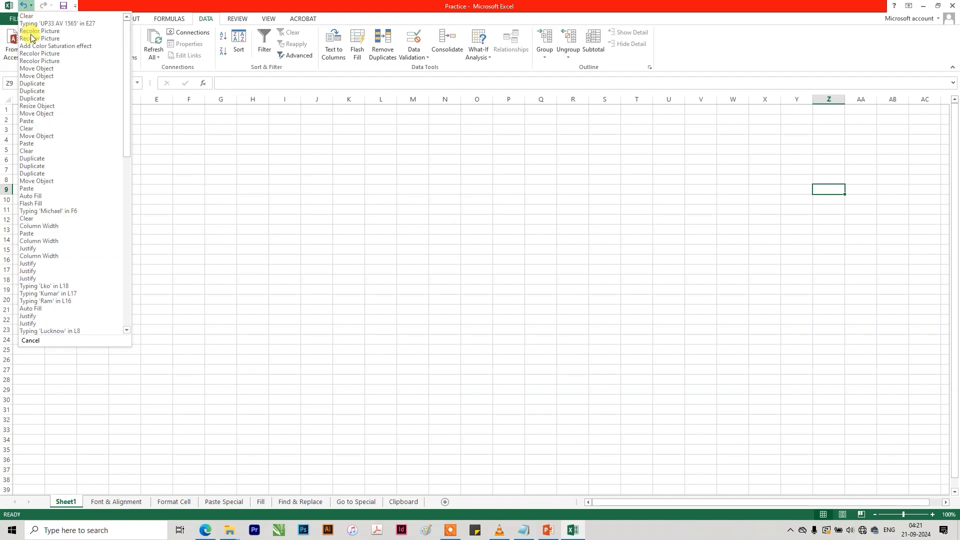
click(53, 330)
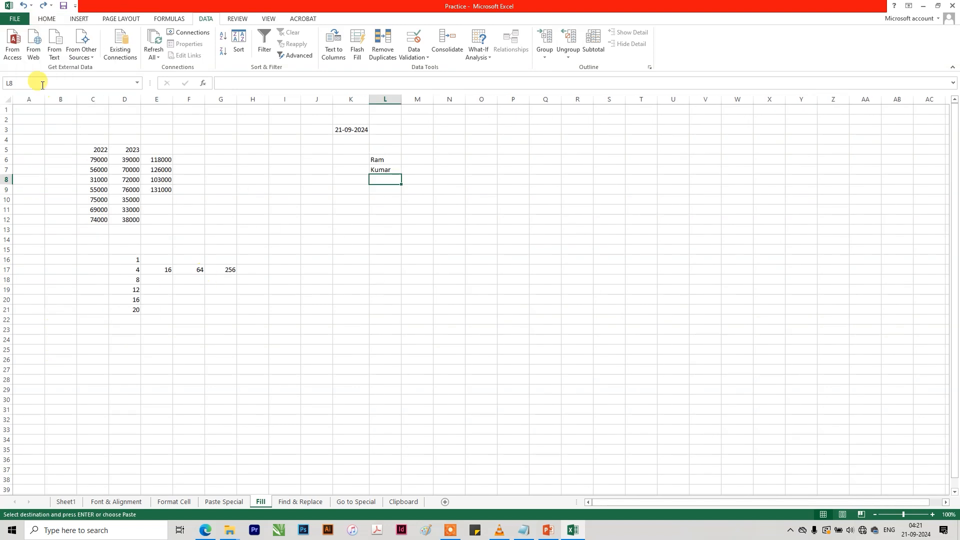
click(51, 6)
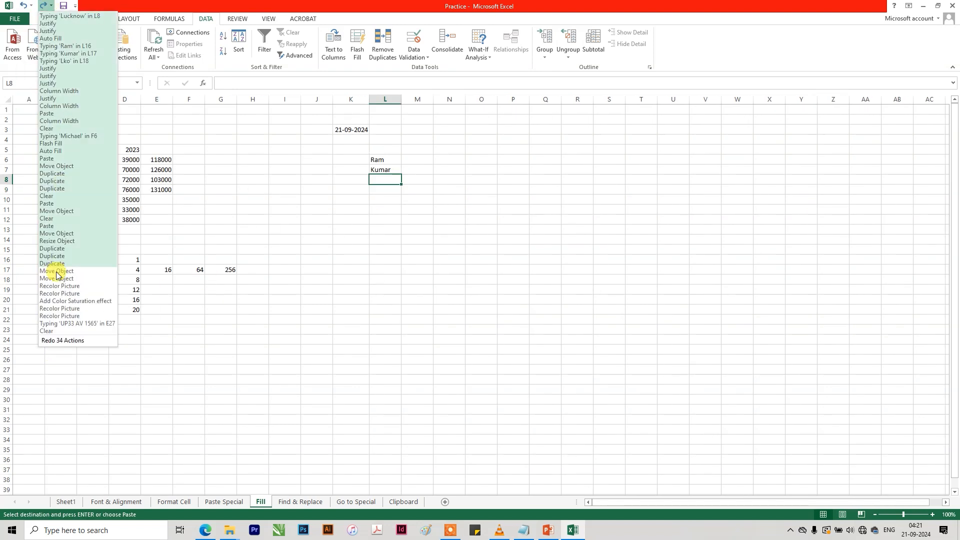
click(53, 332)
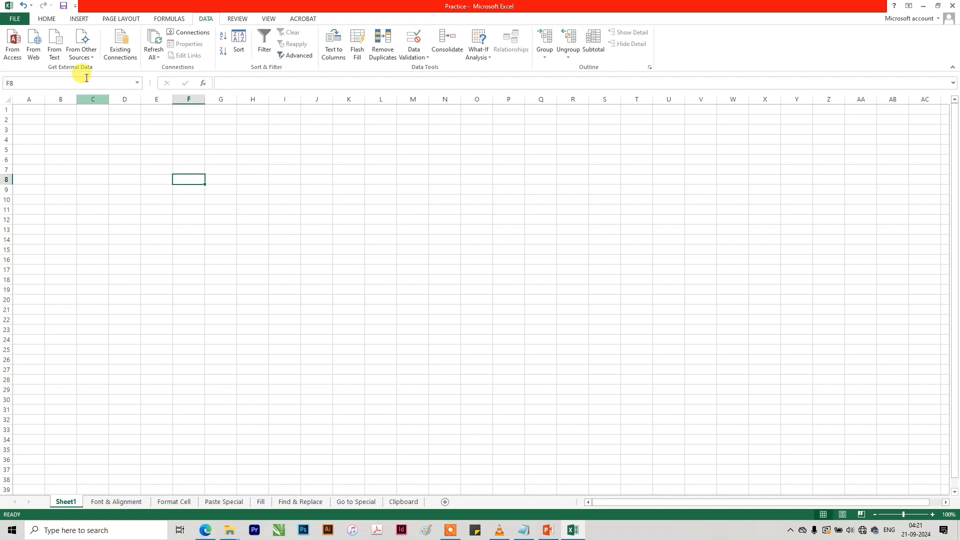
Add the Spelling command to the Quick Access Toolbar.
click(74, 6)
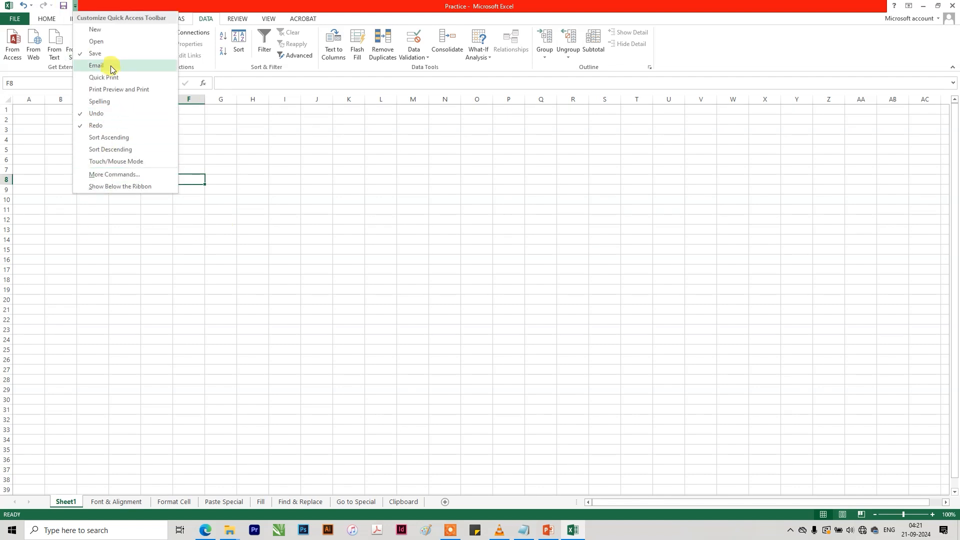
click(119, 105)
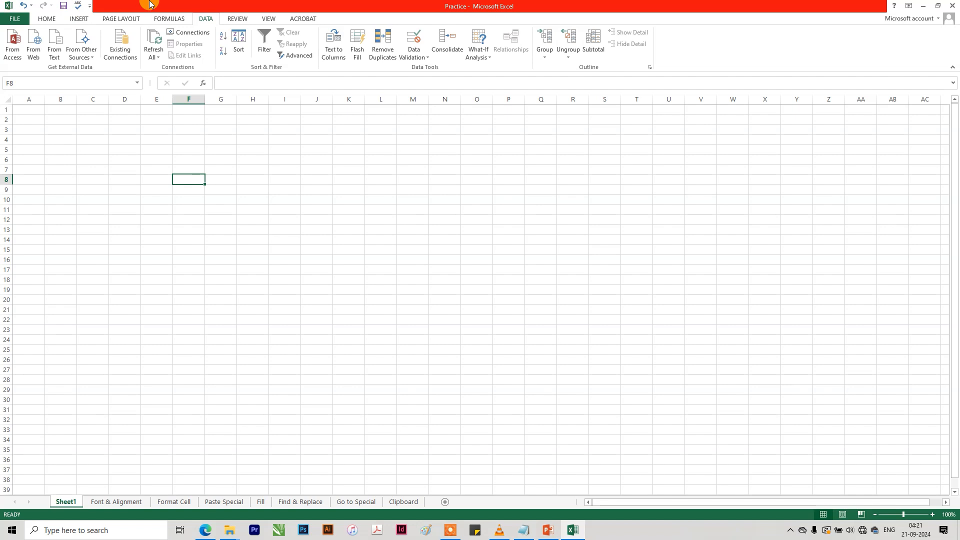
click(349, 259)
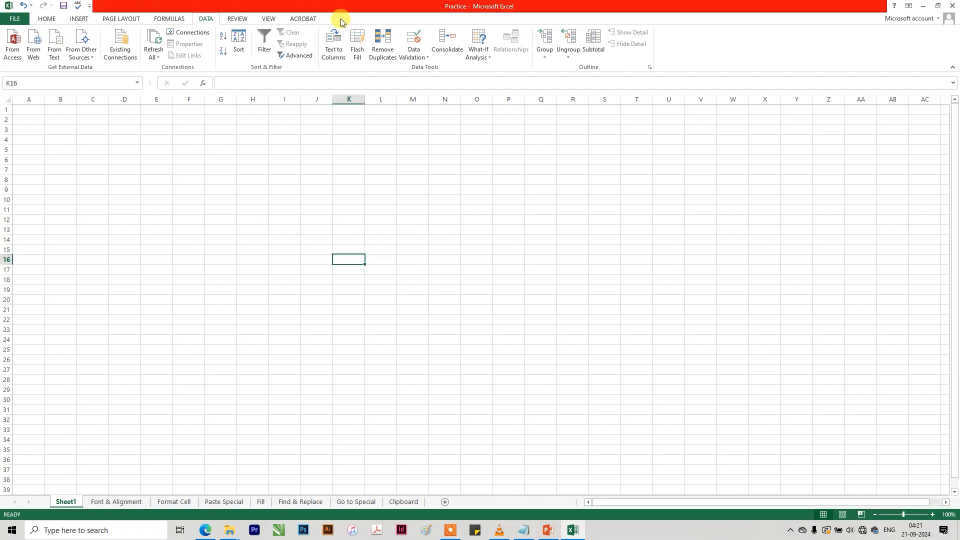
Look through the Home, Insert, Page Layout and Formulas commands and return to the Home commands.
click(48, 19)
click(83, 19)
click(136, 19)
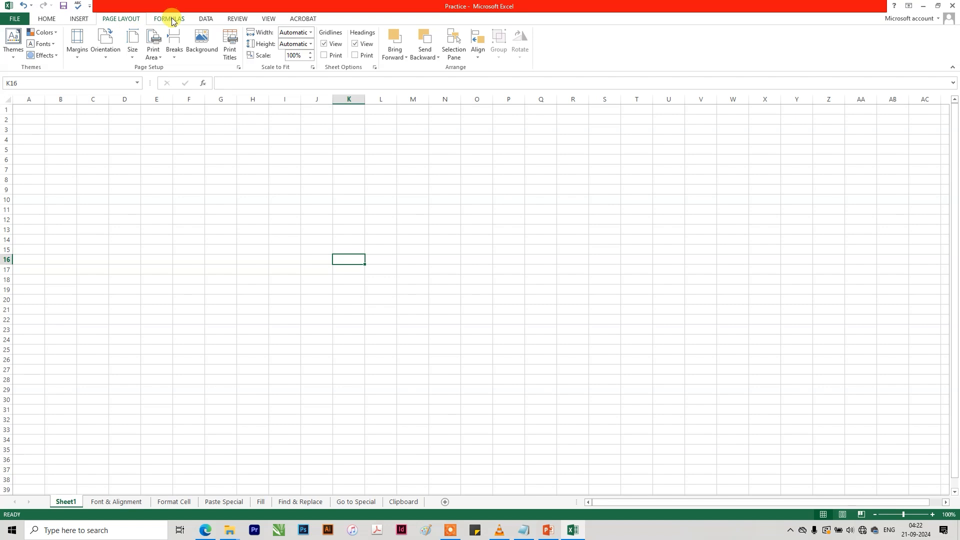
click(177, 20)
click(52, 19)
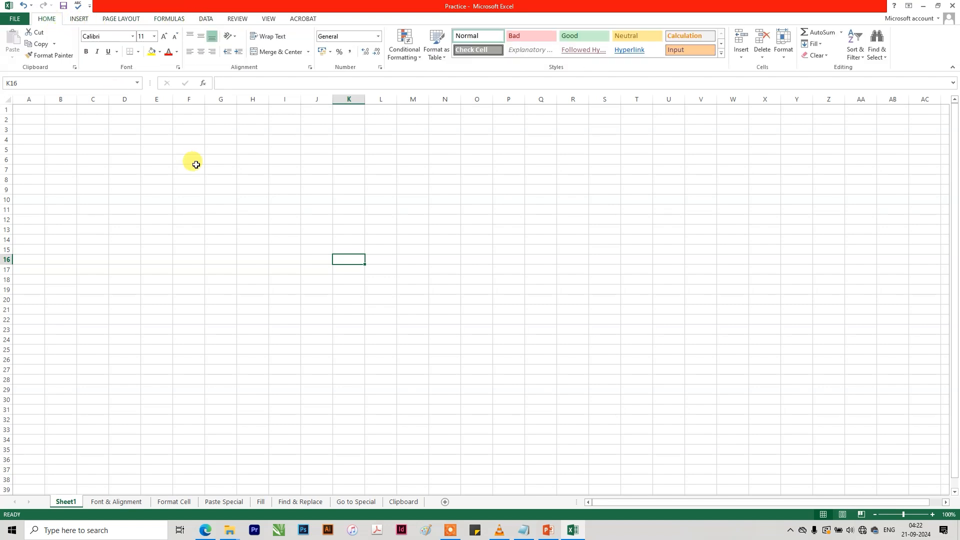
Look through the Page Layout and Insert commands again and return to the Home commands.
click(195, 168)
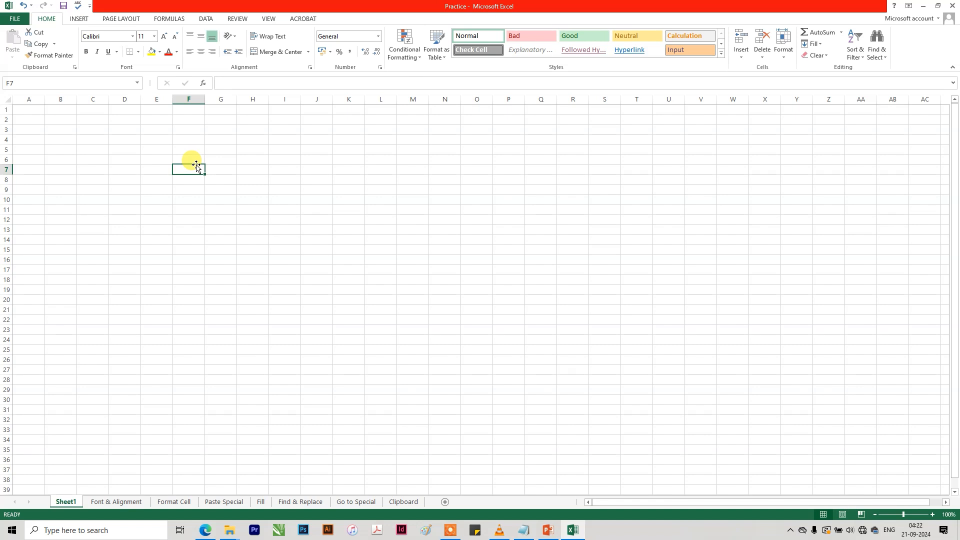
click(115, 20)
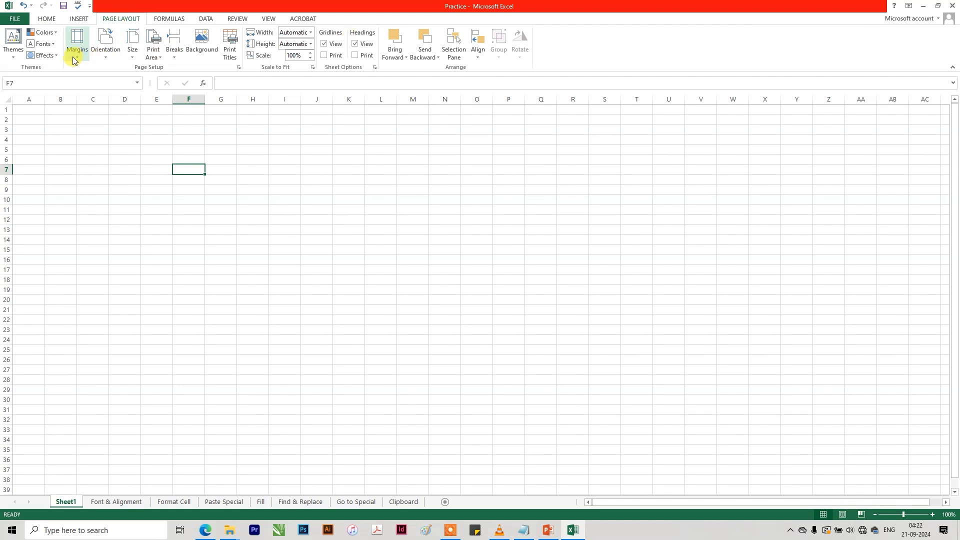
click(359, 227)
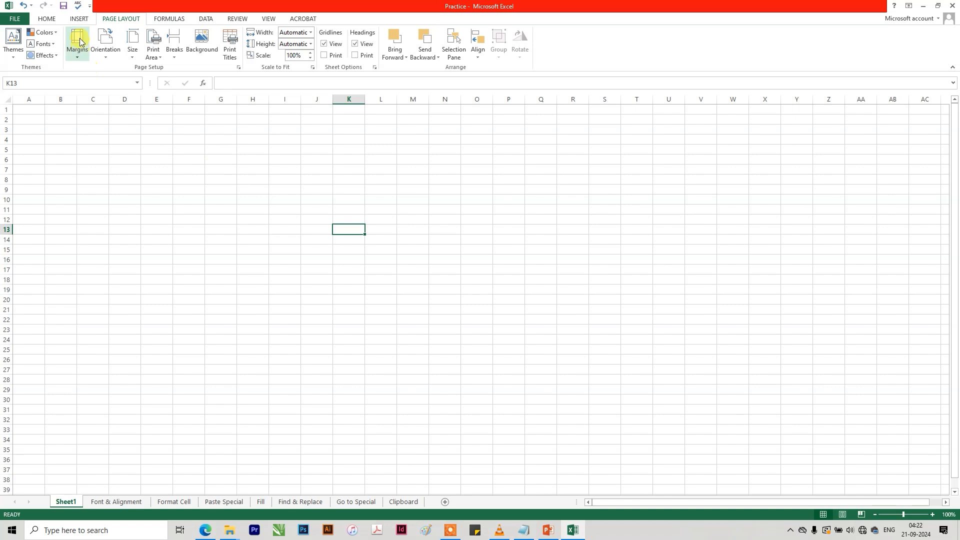
click(77, 21)
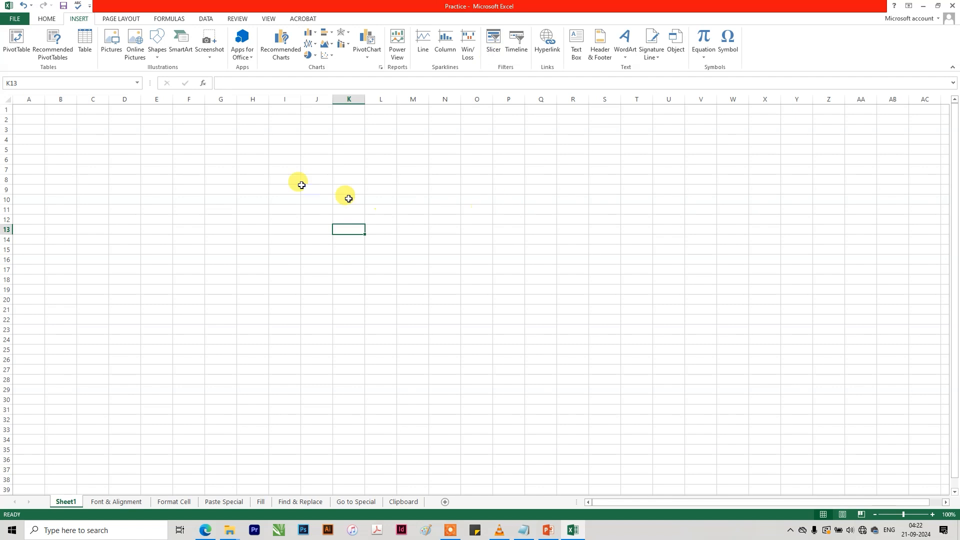
click(258, 179)
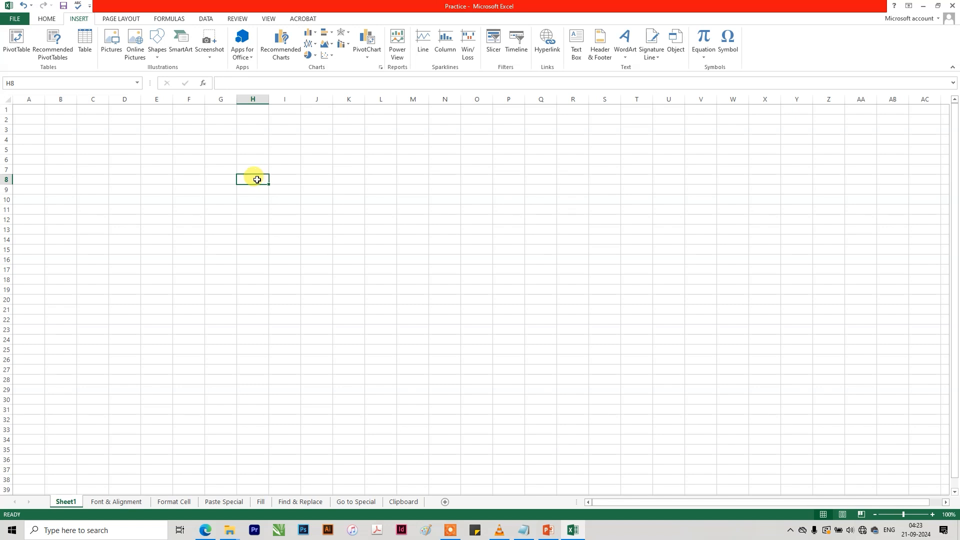
click(45, 19)
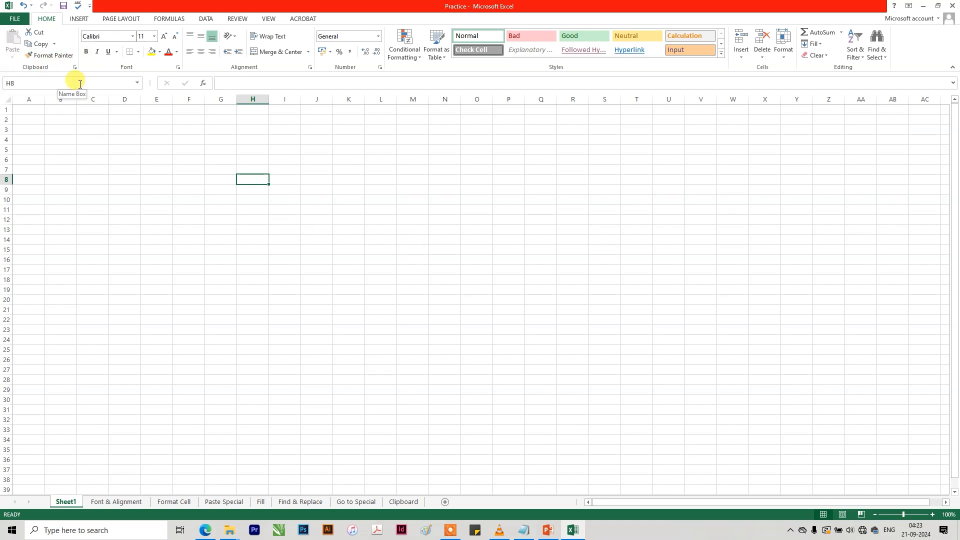
Select cells F6, D7, F5 and E10 one after another to compare their addresses in the Name Box.
click(193, 161)
click(115, 171)
click(190, 148)
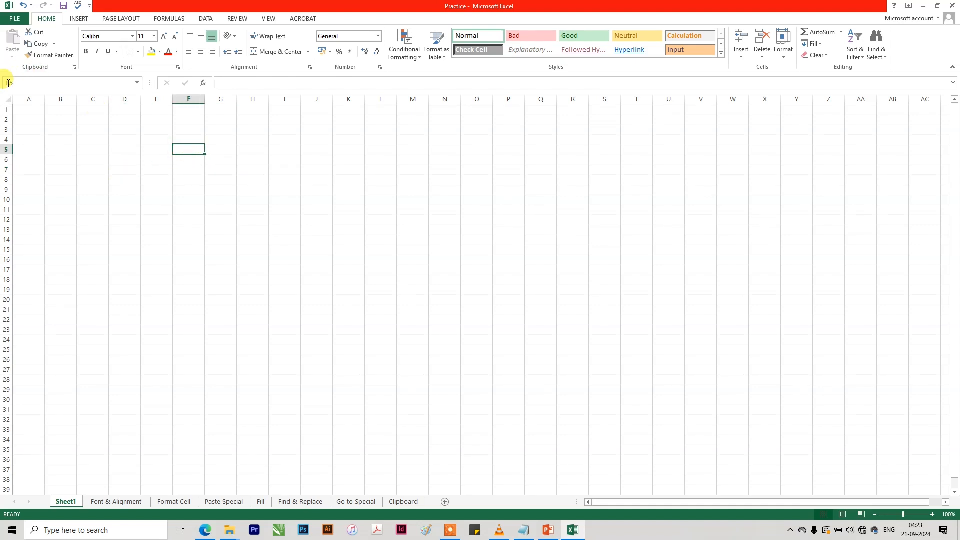
click(158, 199)
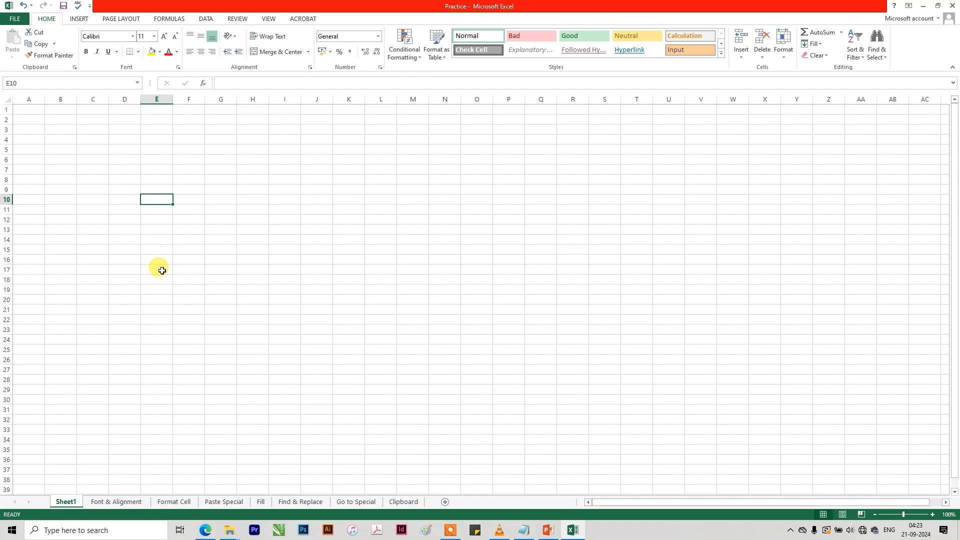
Select the entire worksheet, and release the selection by picking single cells, ending at I12.
click(9, 100)
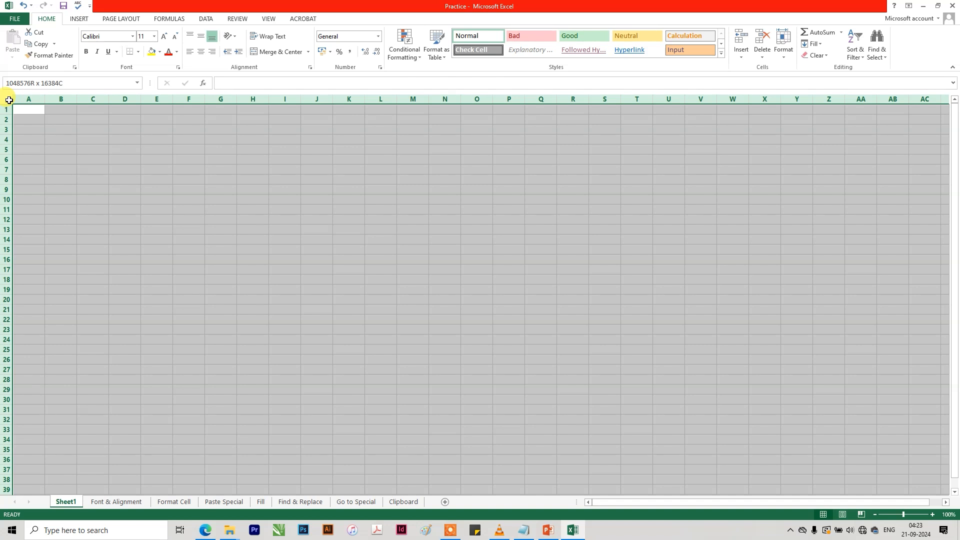
click(168, 198)
click(132, 158)
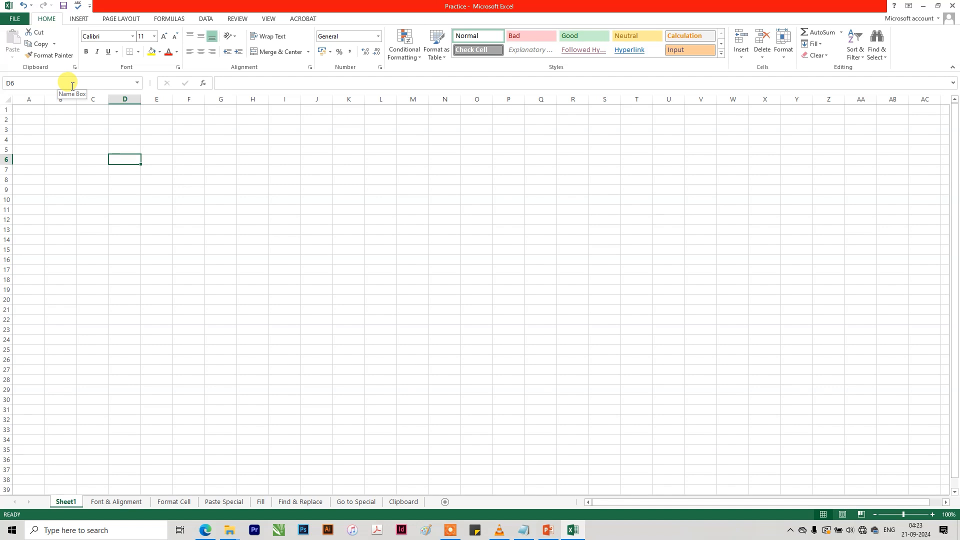
click(281, 218)
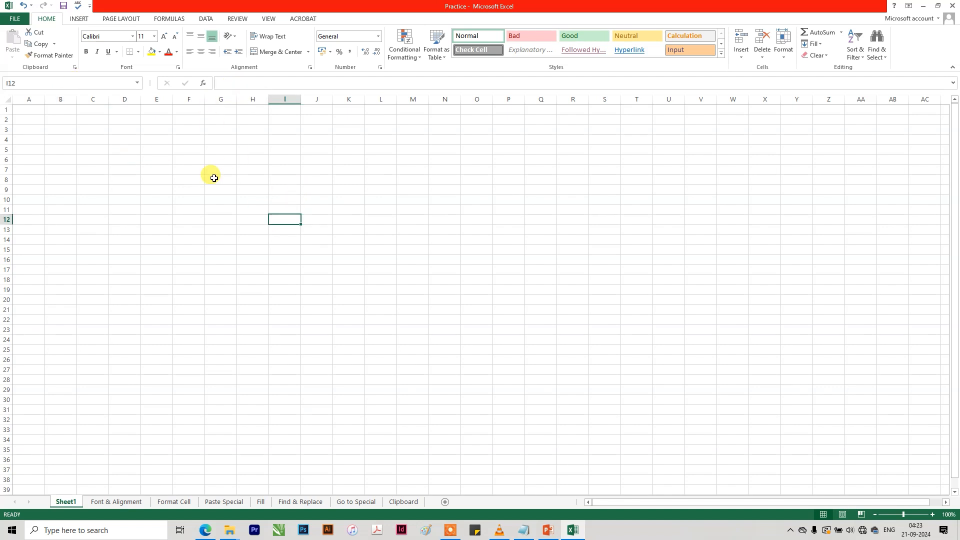
Enter the formula =25+25 in cell F7.
click(187, 170)
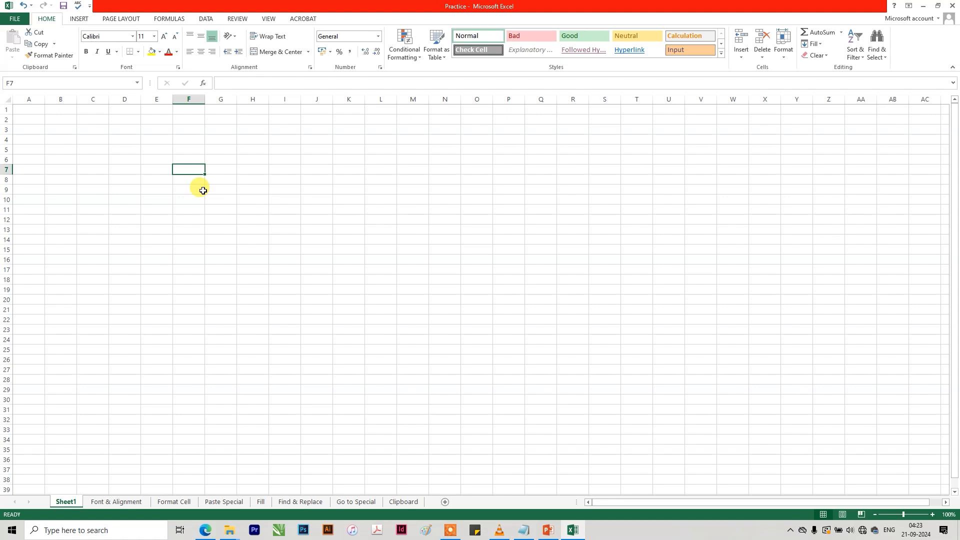
text(=)
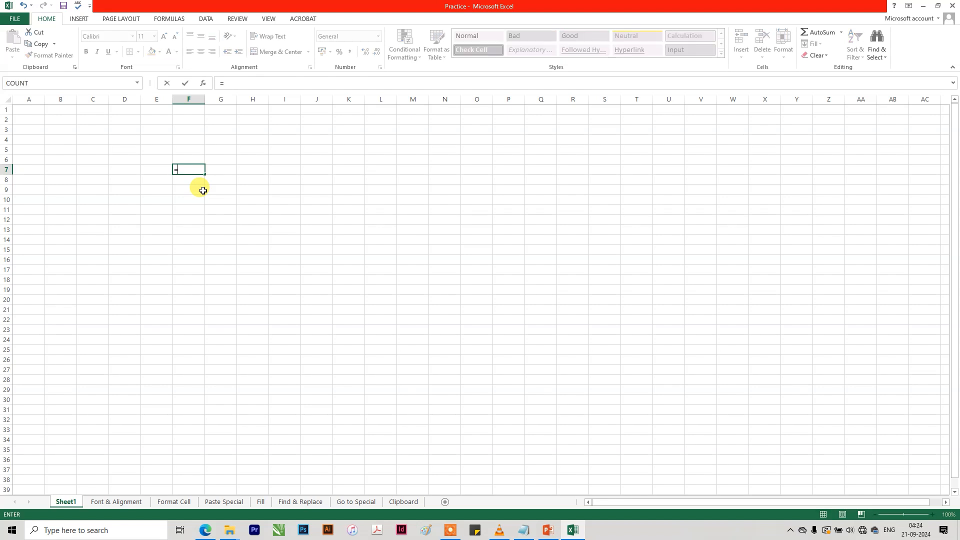
text(25+25)
key(Return)
Examine the formula behind F7 in the Formula Bar and inside the cell, and leave editing without changing it.
click(190, 168)
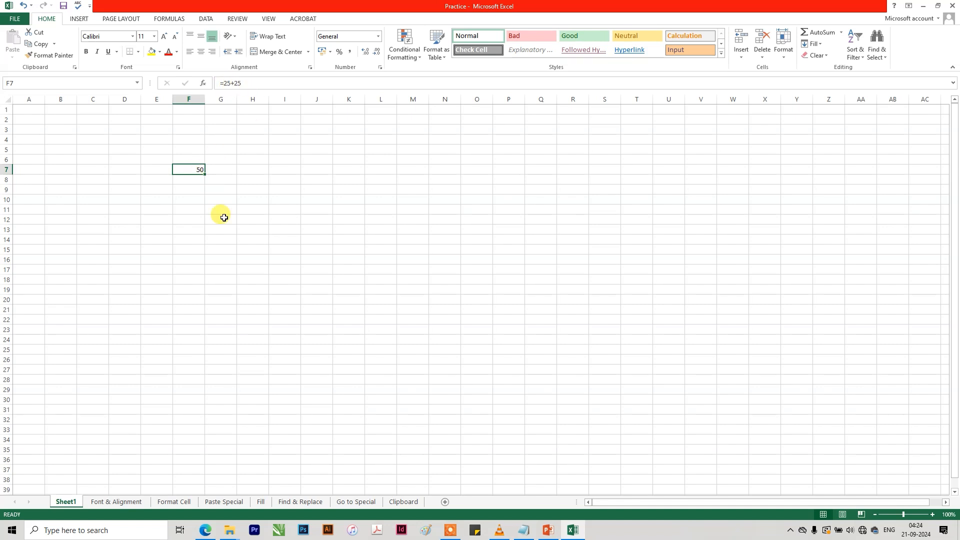
click(220, 239)
click(190, 168)
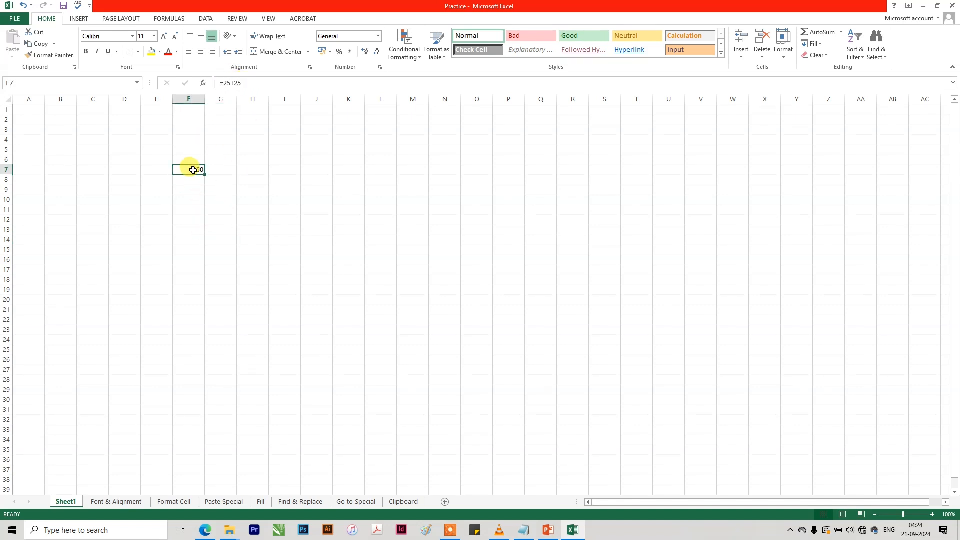
click(254, 84)
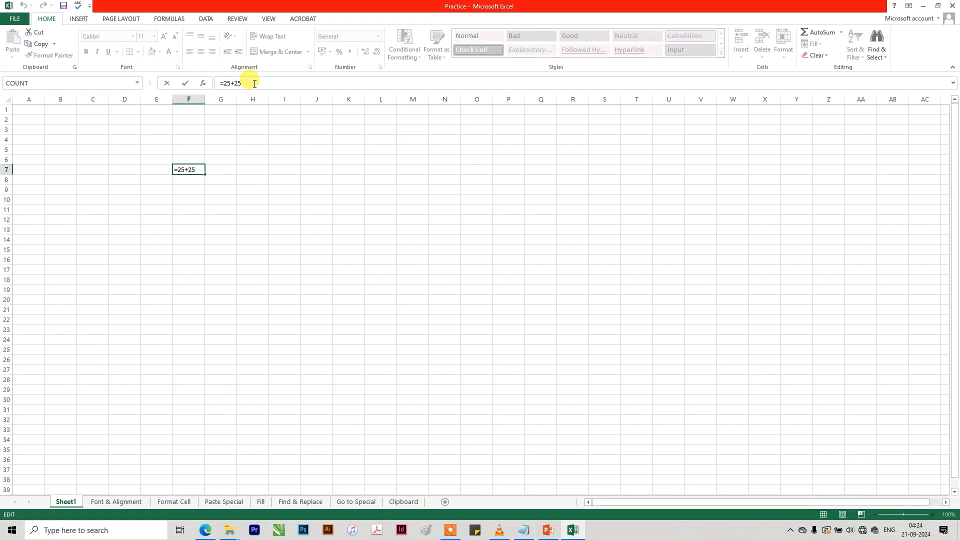
click(258, 266)
double_click(196, 168)
drag(201, 168, 181, 170)
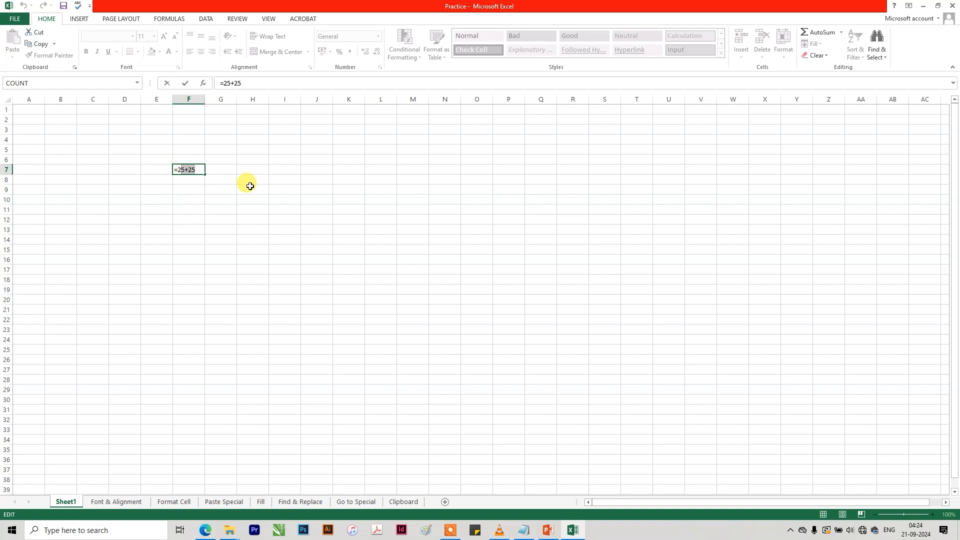
key(Escape)
click(148, 179)
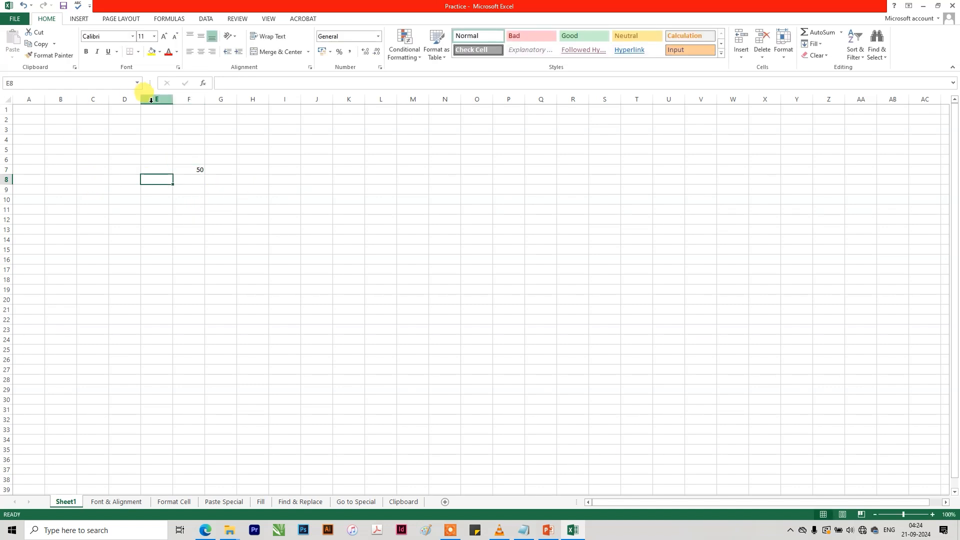
Select the whole of column D and the whole of row 4, and return to single cell D18.
click(127, 99)
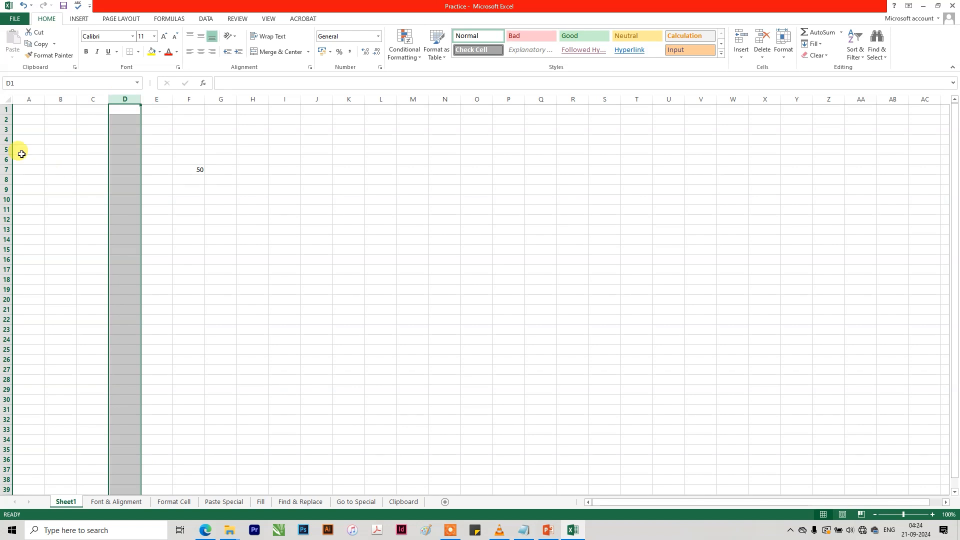
click(6, 140)
click(137, 280)
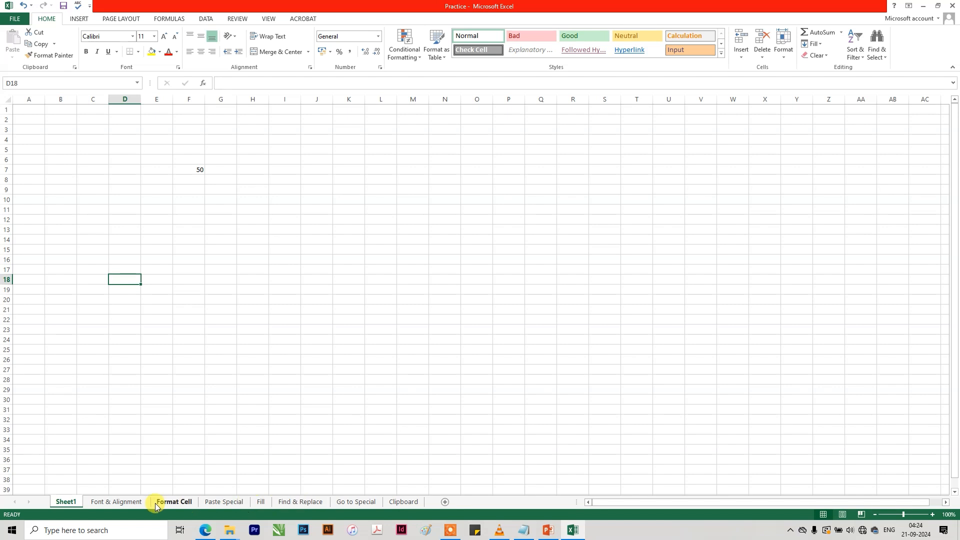
Add a new worksheet after Sheet1, delete it again and return to Sheet1.
click(444, 501)
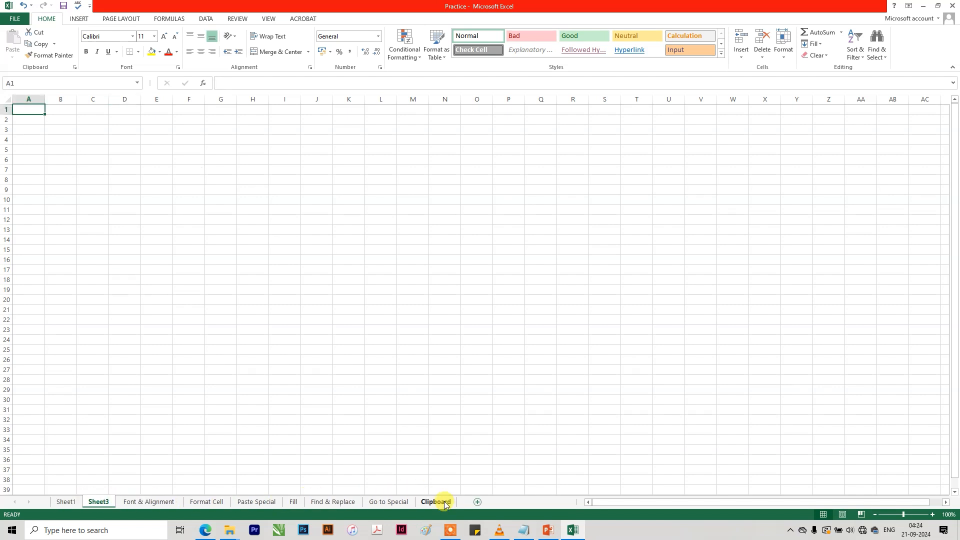
right_click(100, 504)
click(126, 402)
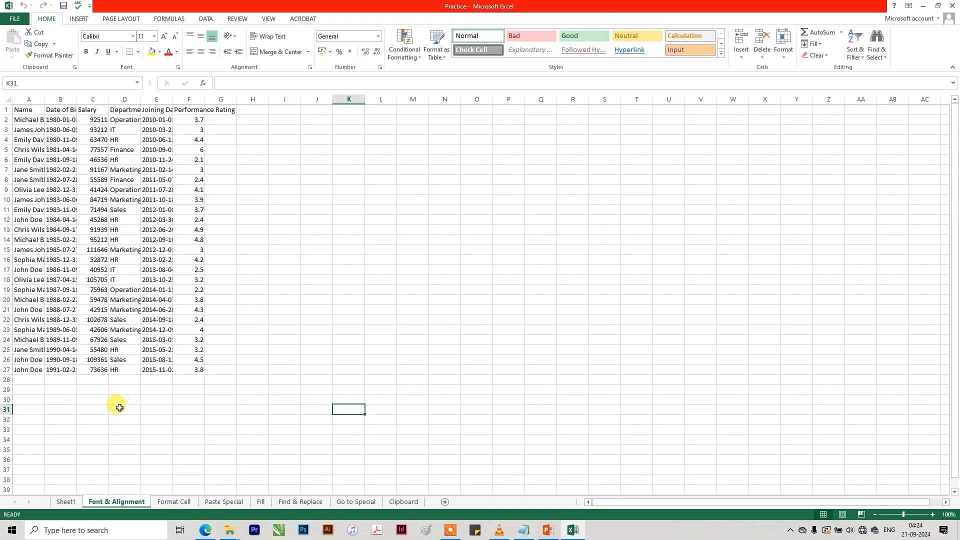
click(70, 501)
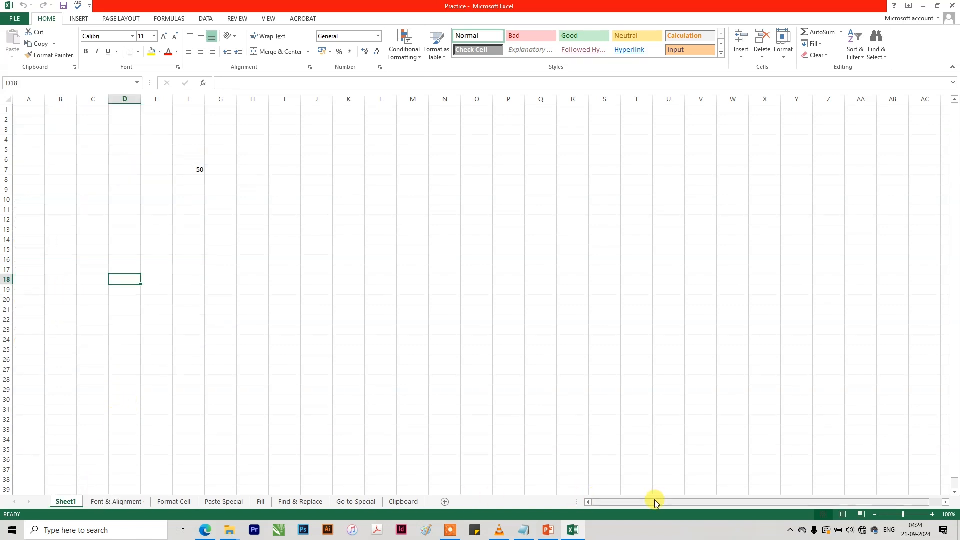
Try scrolling Sheet1 horizontally and vertically and zooming it in and out, ending at 100% zoom.
drag(955, 188, 949, 167)
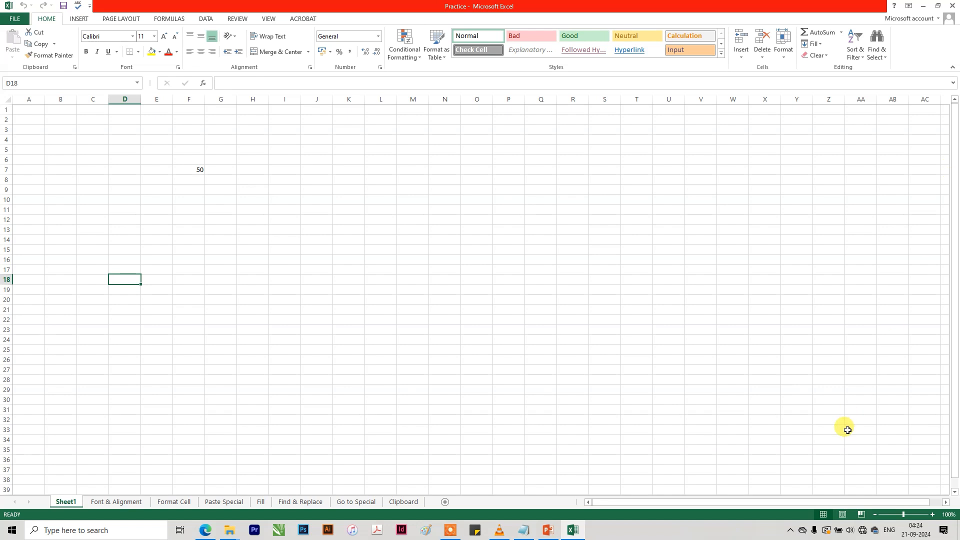
drag(849, 502, 890, 497)
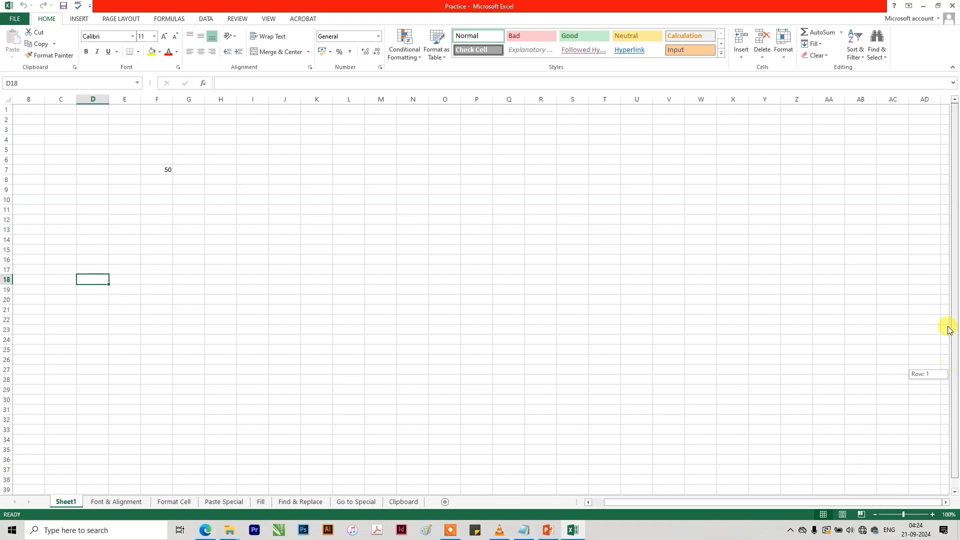
scroll(475, 310, up, 5)
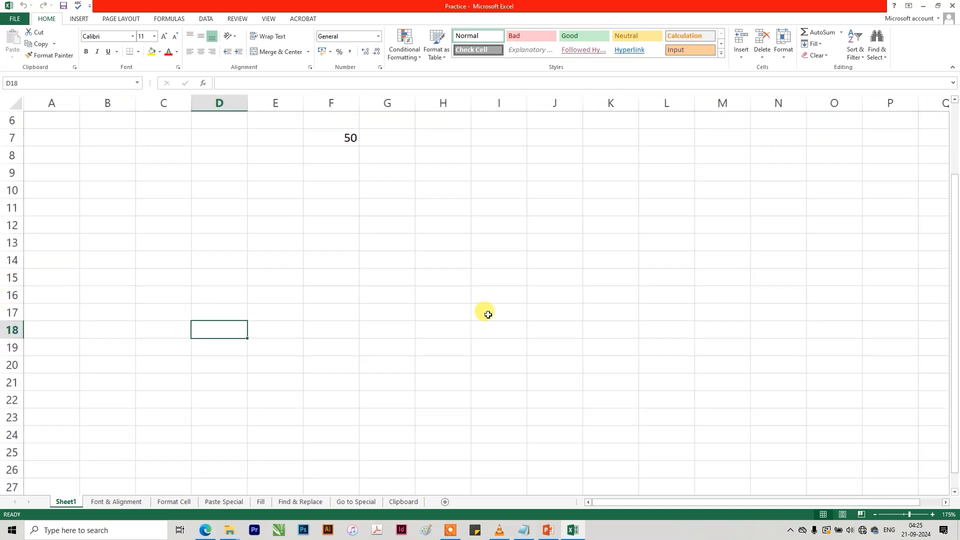
drag(954, 272, 942, 332)
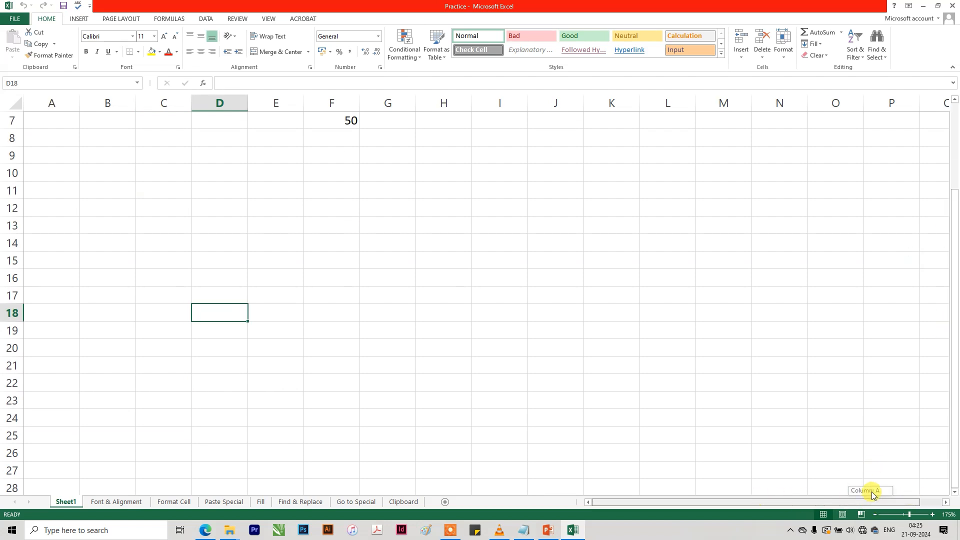
drag(903, 514, 889, 514)
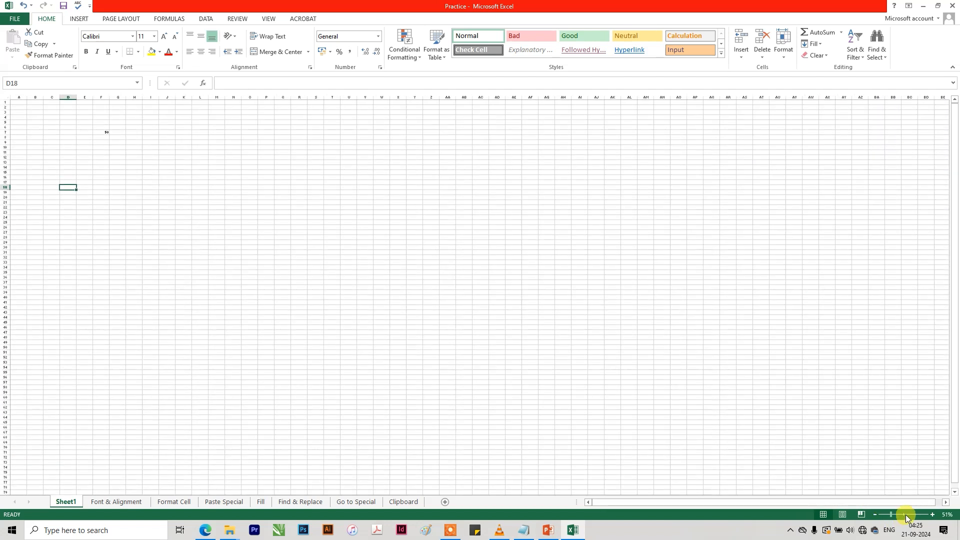
click(904, 514)
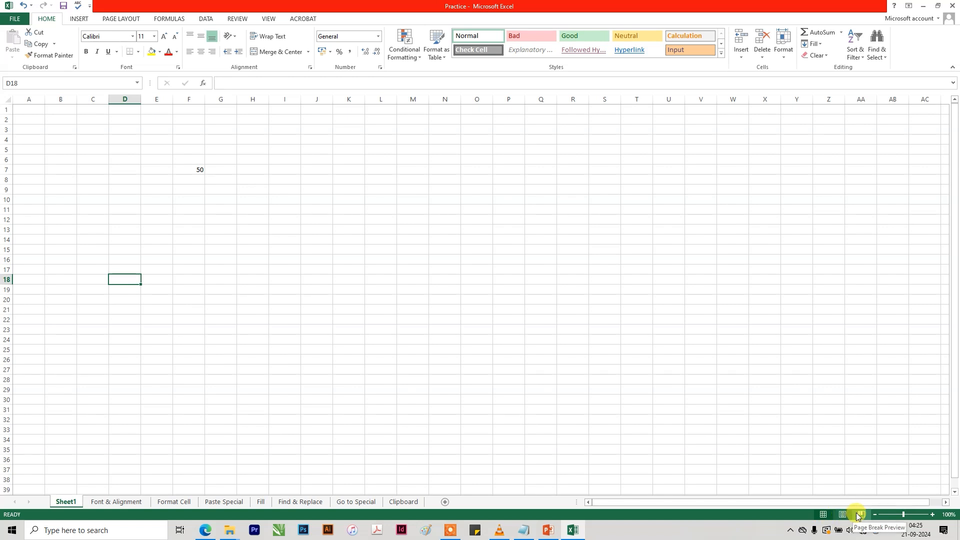
Select cell M15, switch Sheet1 to Page Layout view and look over the pages with their header and footer areas.
click(423, 253)
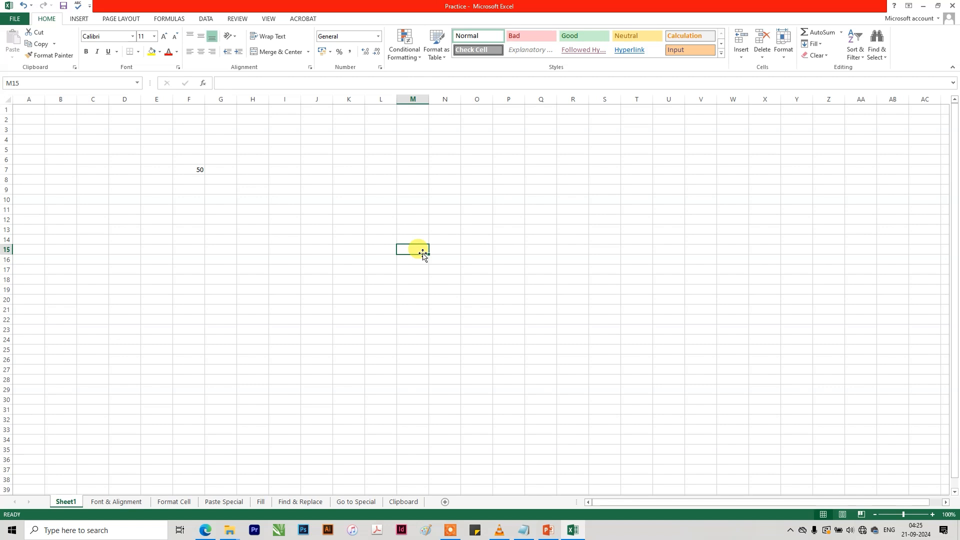
click(847, 516)
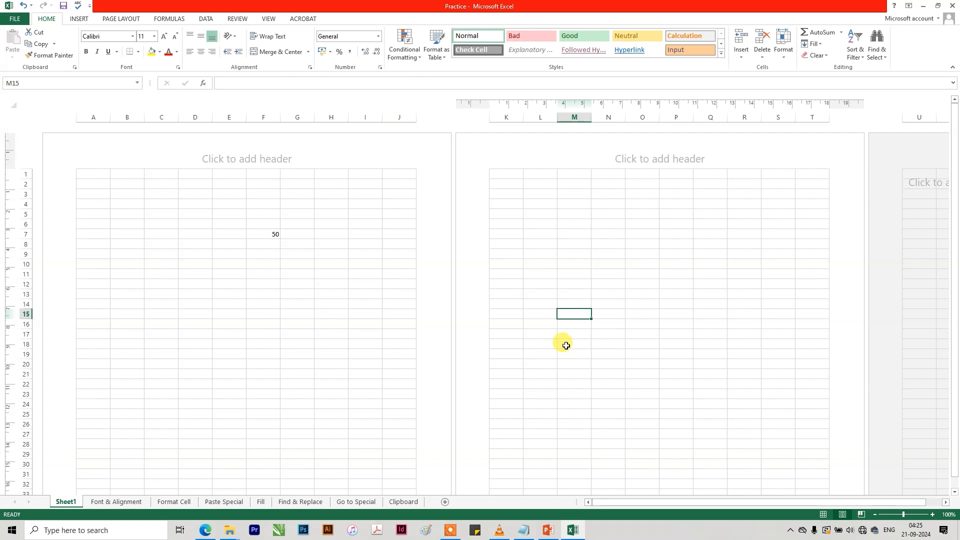
scroll(350, 284, down, 8)
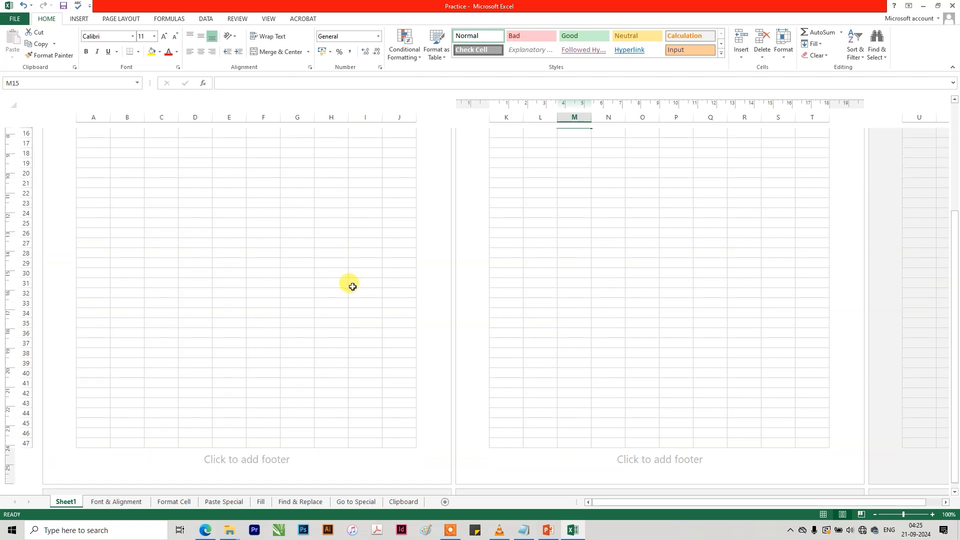
scroll(353, 287, down, 4)
scroll(353, 287, up, 10)
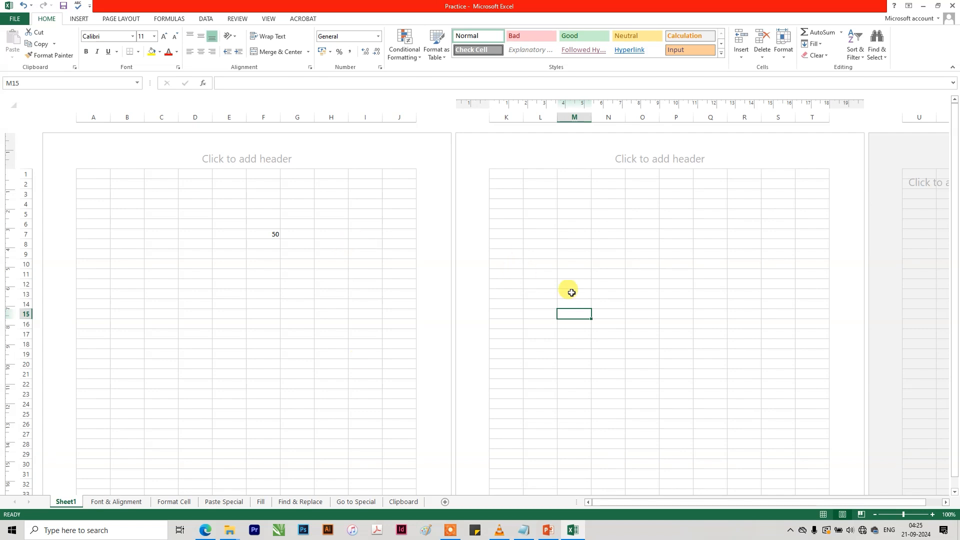
Switch Sheet1 to Page Break Preview and make a blank entry in cell AS21 to extend the page area.
click(862, 514)
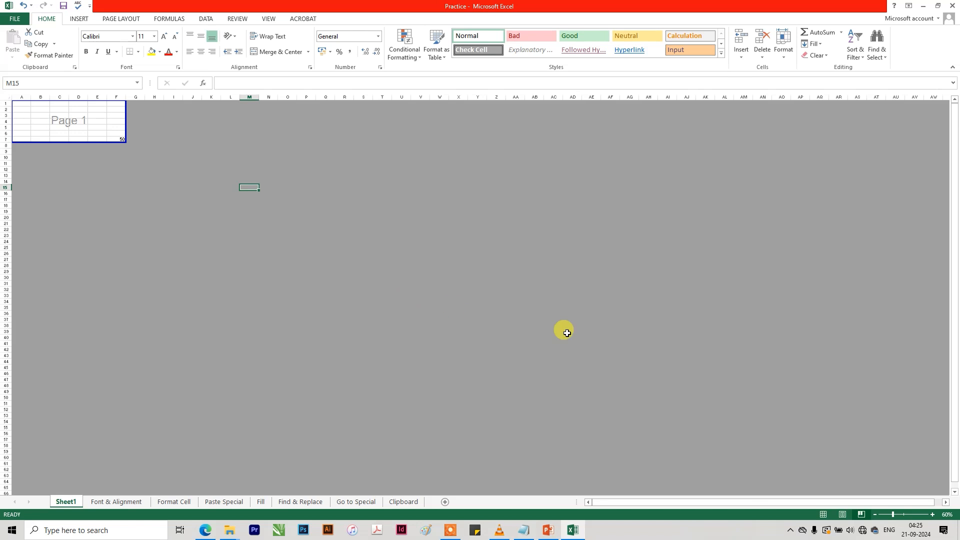
click(861, 224)
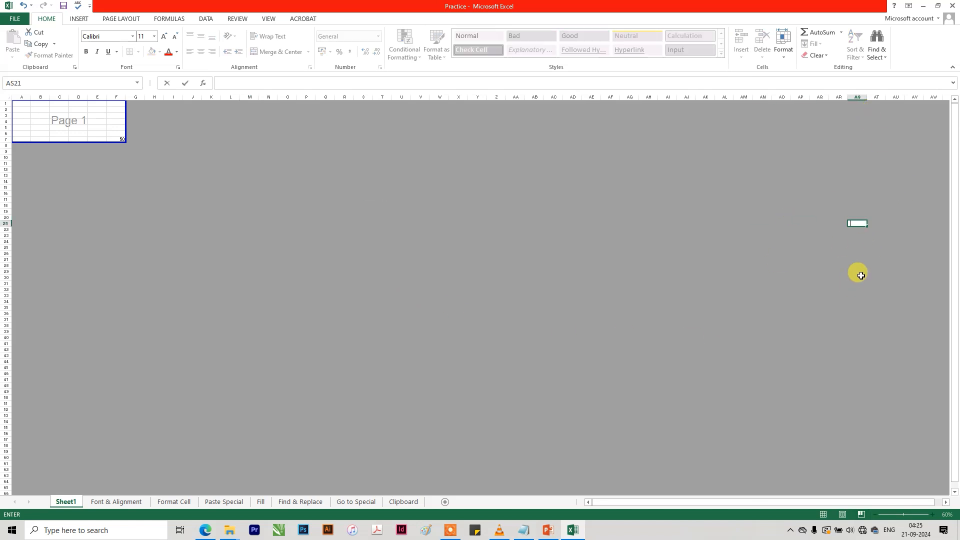
key(Return)
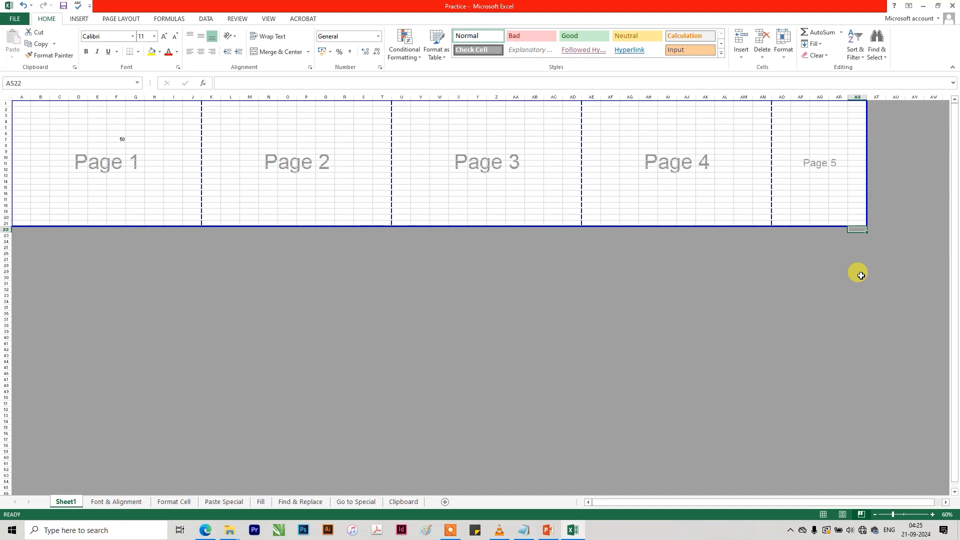
Clear the range AQ9:AS23 in Page Break Preview to shrink the page area, and move the selection to AU8.
click(857, 210)
click(817, 145)
click(852, 222)
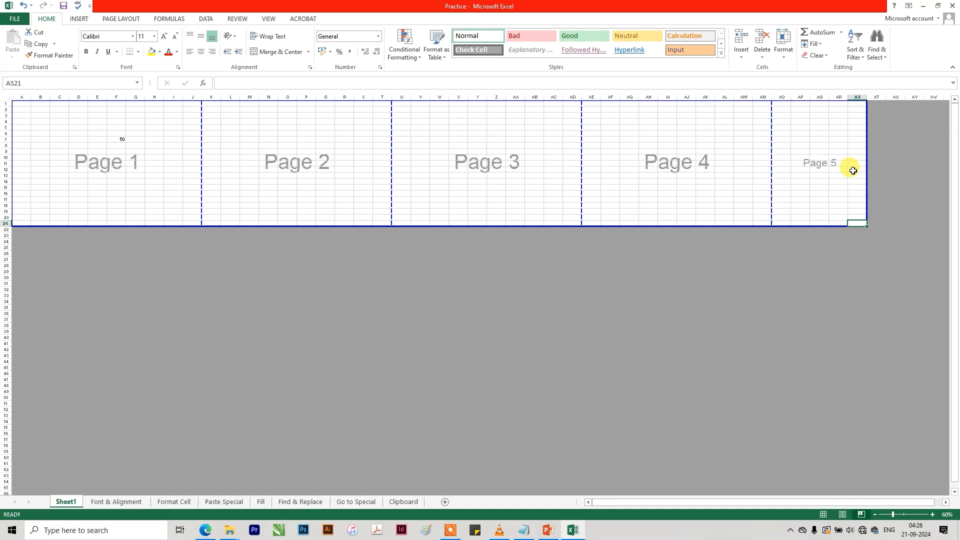
drag(817, 150, 860, 236)
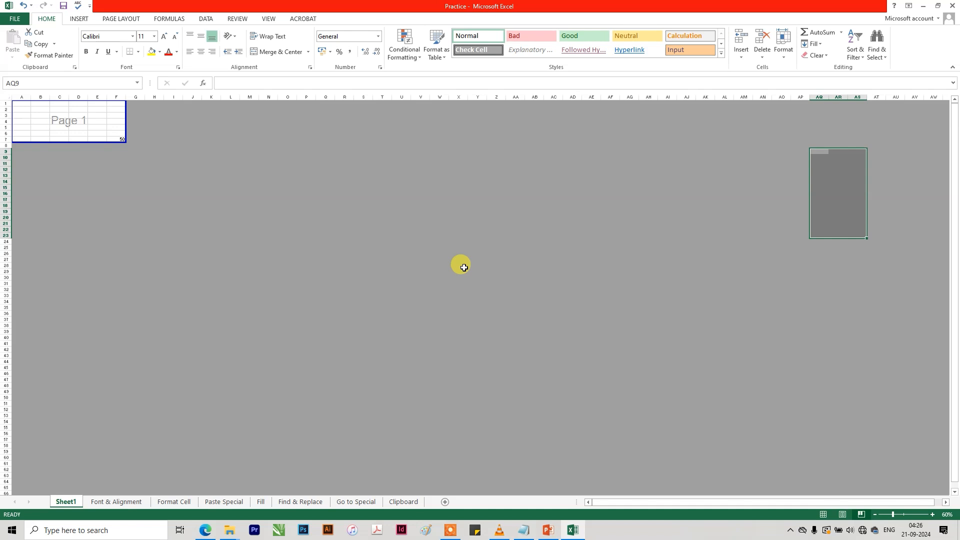
click(319, 242)
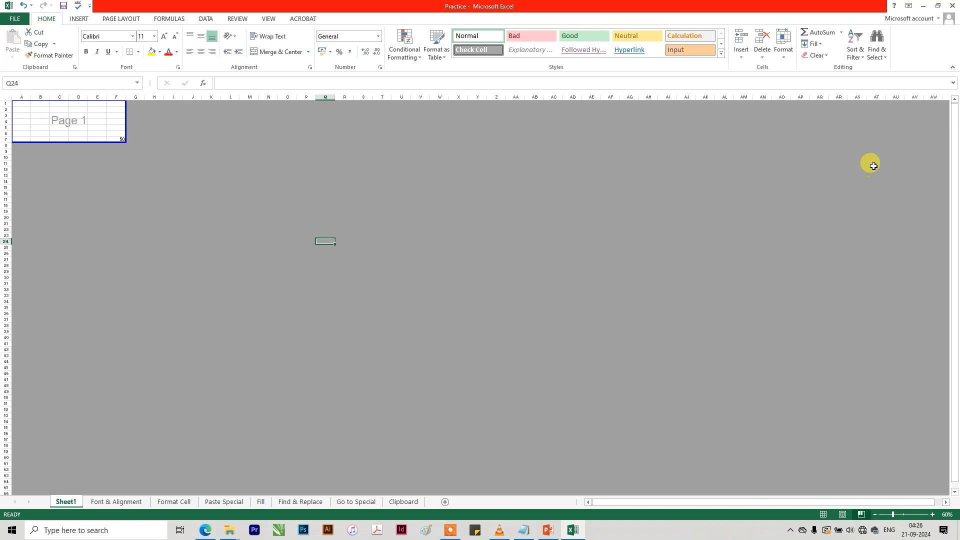
click(886, 146)
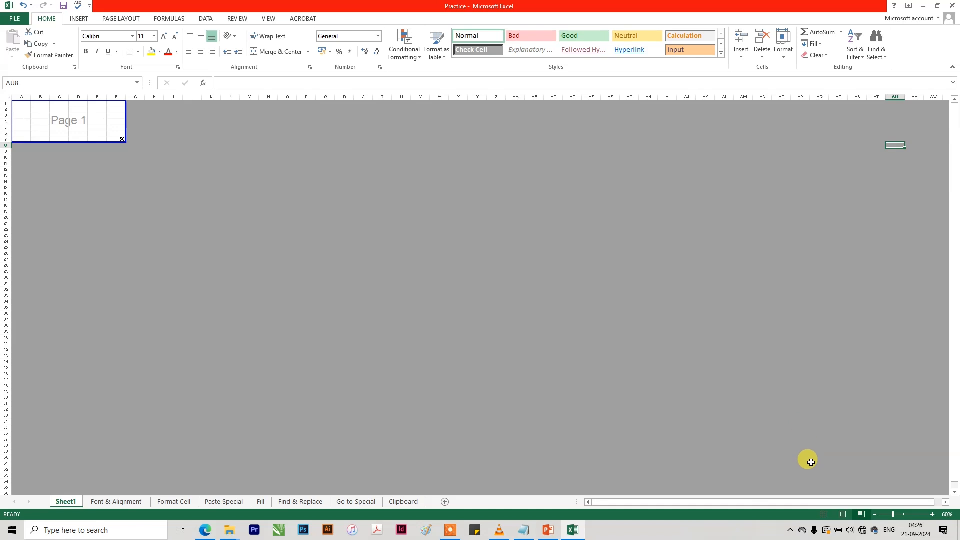
Return Sheet1 to Normal view and select cell D2.
click(823, 514)
click(340, 261)
drag(729, 501, 595, 504)
click(260, 273)
click(114, 117)
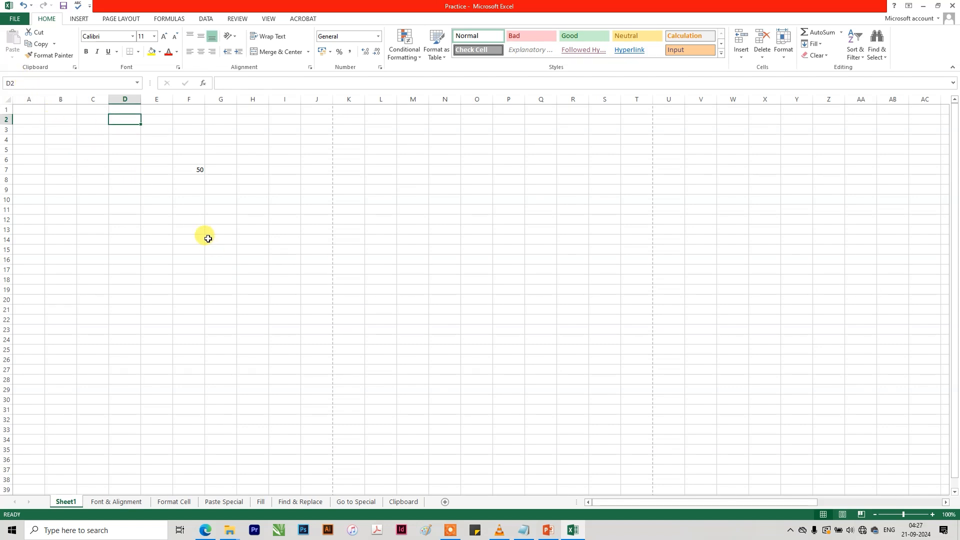
Try selecting the range D2:K16, vary the selection's size and return to single cell L21.
drag(135, 122, 342, 258)
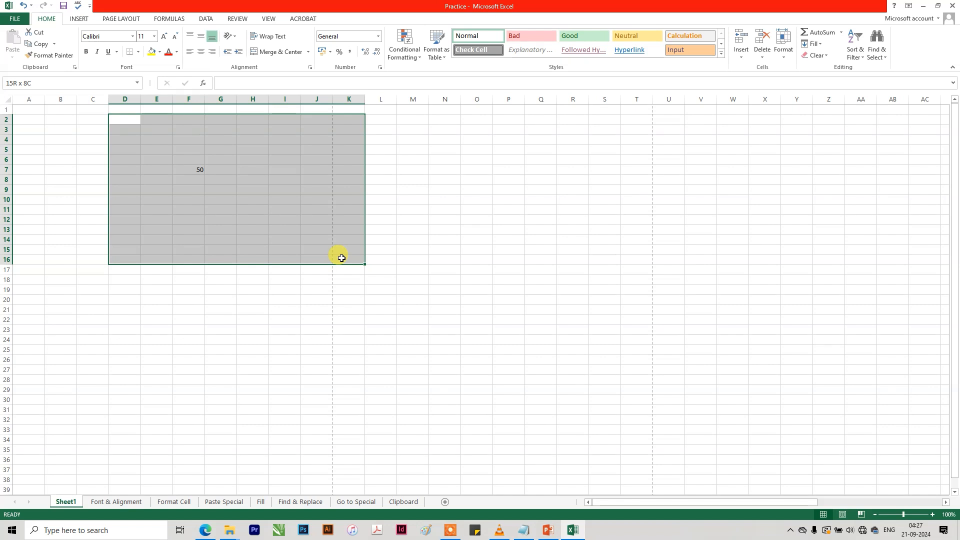
drag(341, 258, 286, 347)
click(380, 314)
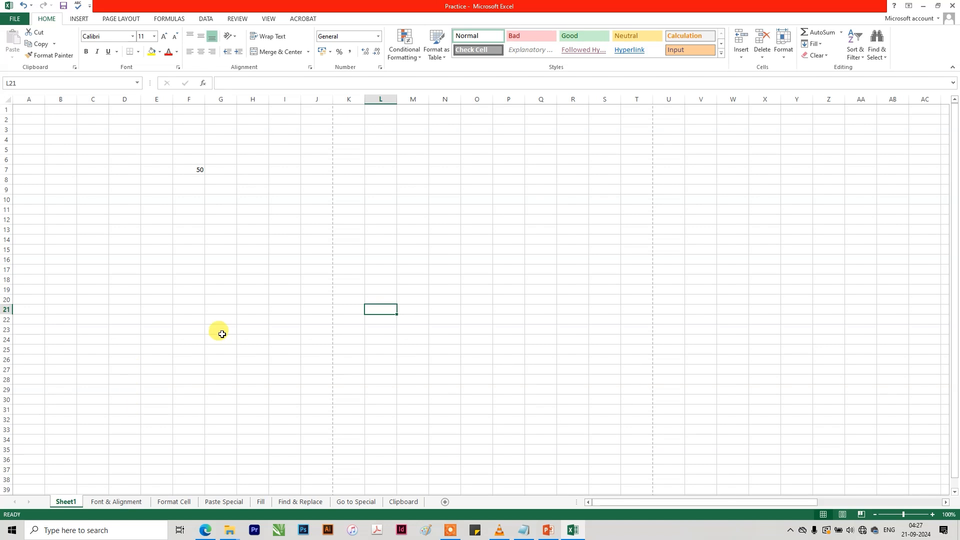
On the Font & Alignment sheet, set header cells A1:F1 to 20th Century Font at size 14.
click(121, 502)
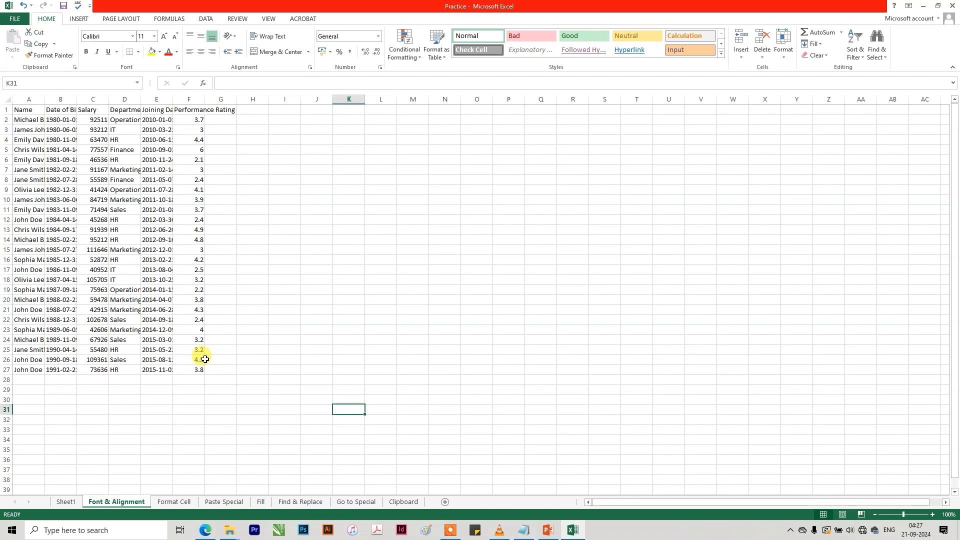
click(296, 271)
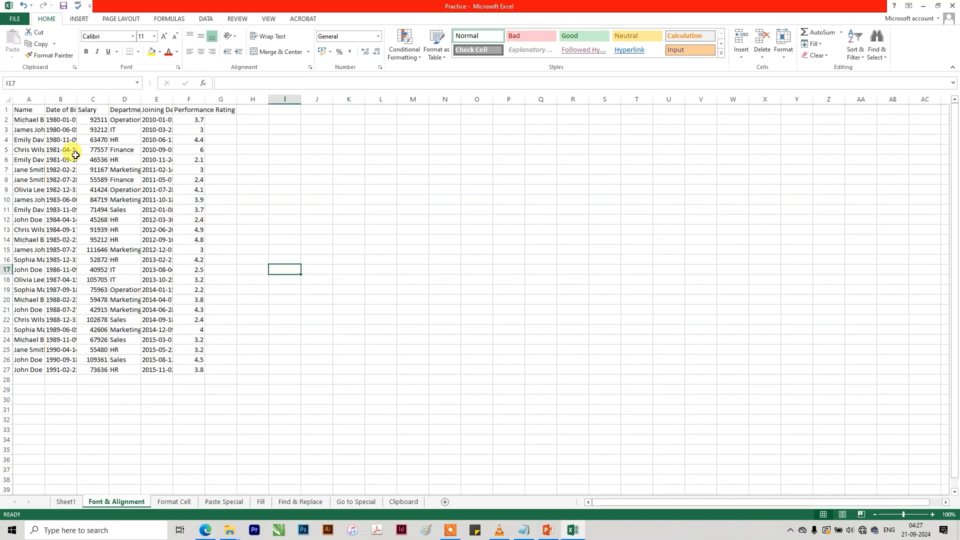
drag(19, 110, 187, 109)
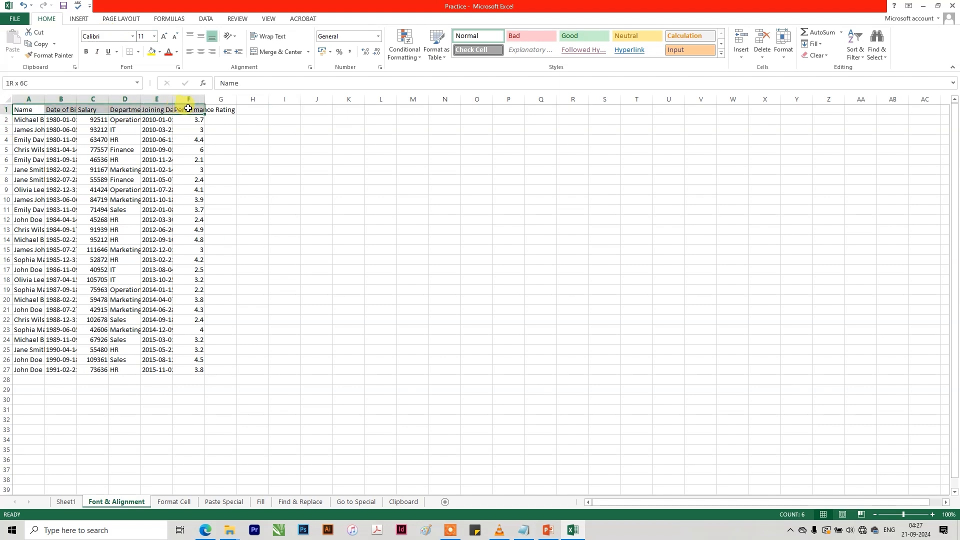
click(133, 36)
click(122, 99)
click(154, 36)
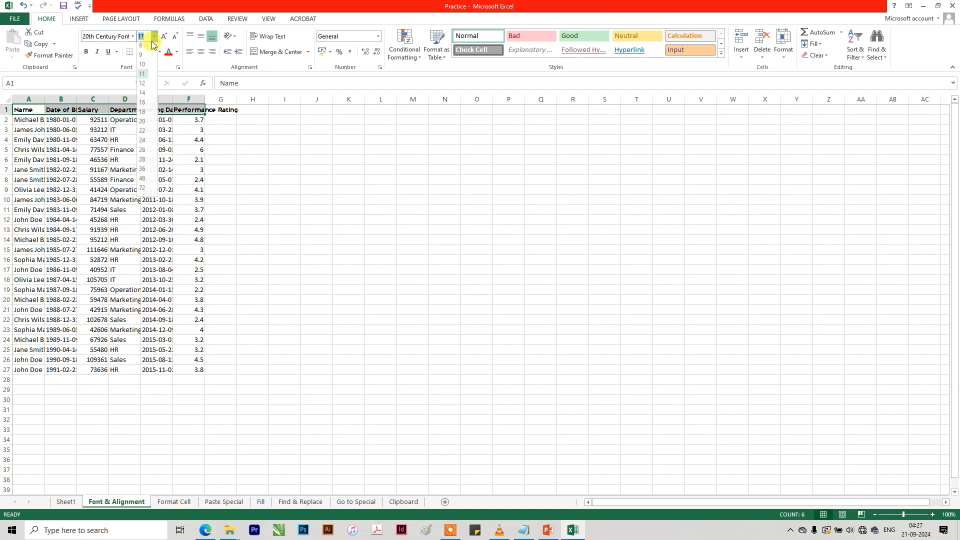
click(145, 96)
click(165, 35)
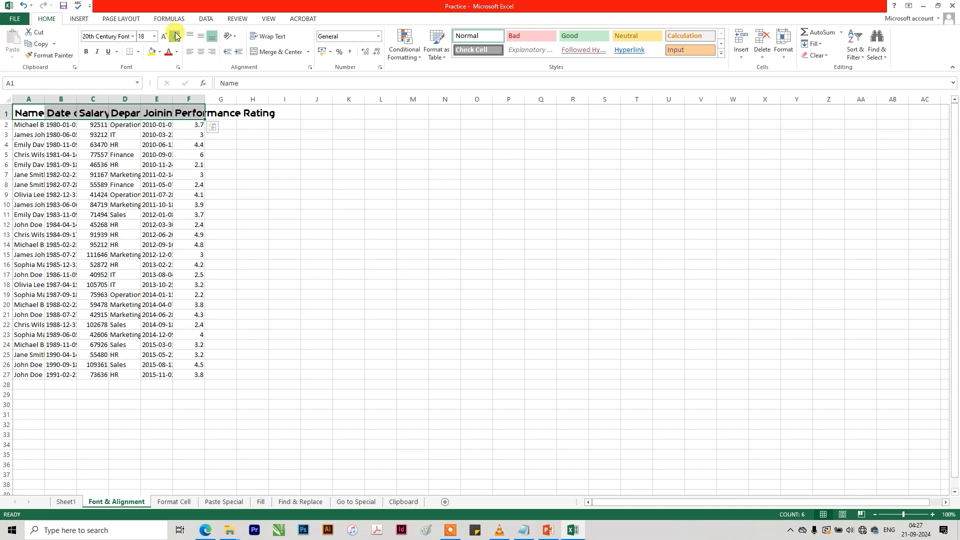
click(175, 36)
Make the header text bold, italic and underlined, and increase the height of row 1.
click(86, 52)
click(96, 52)
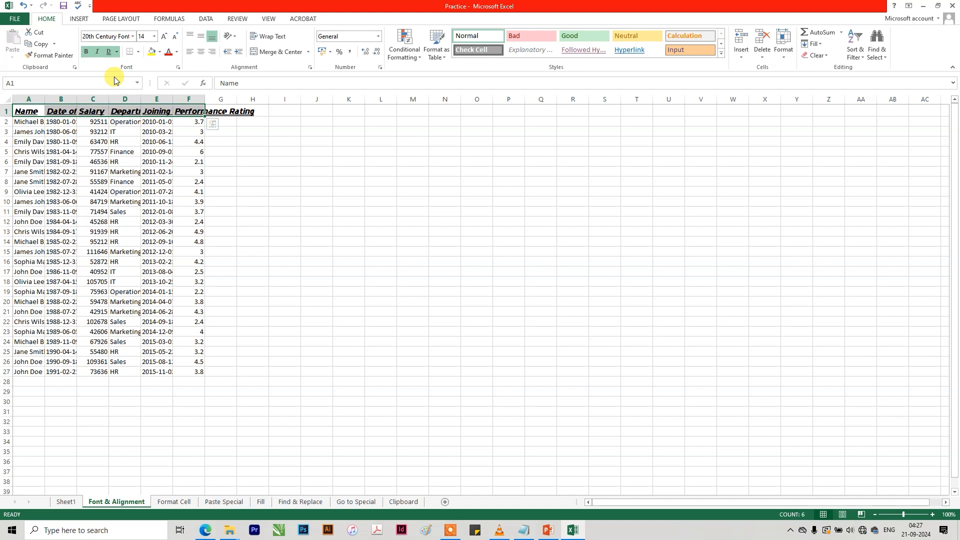
drag(7, 116, 9, 136)
click(60, 164)
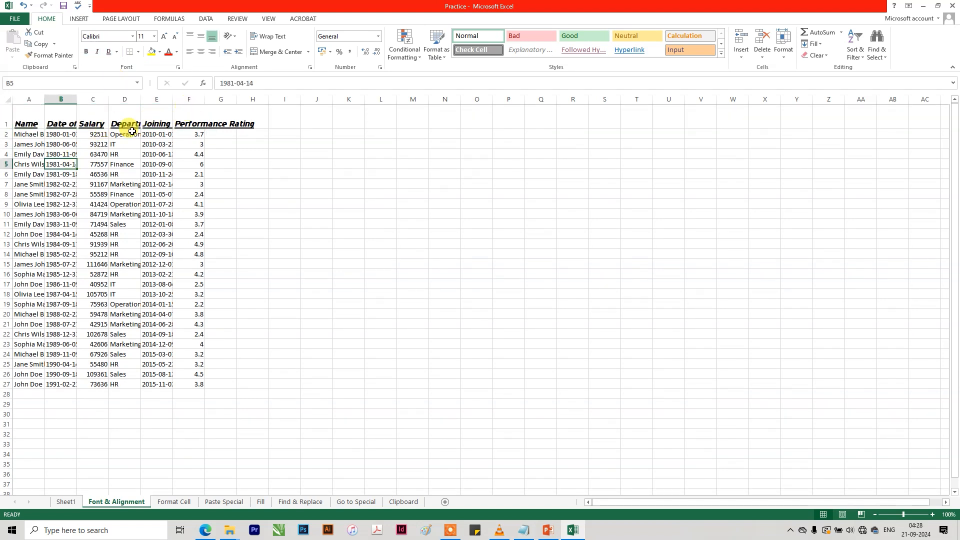
Apply all borders to the employee table A1:F27.
drag(38, 117, 199, 385)
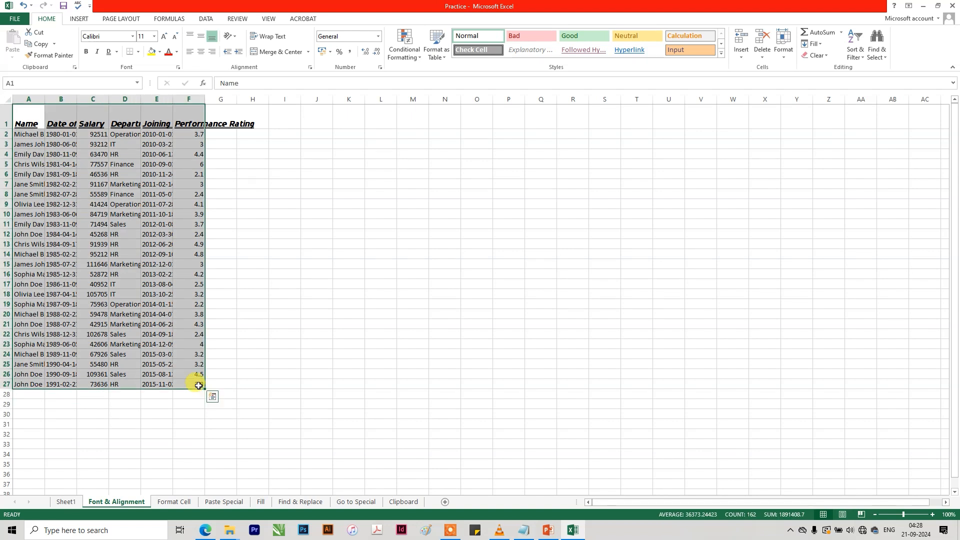
click(138, 52)
click(155, 134)
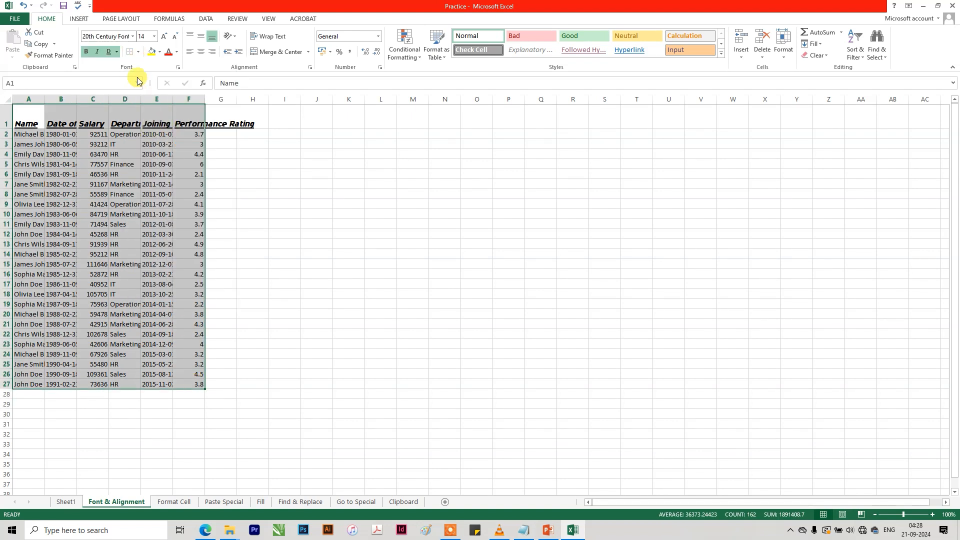
click(138, 51)
click(150, 150)
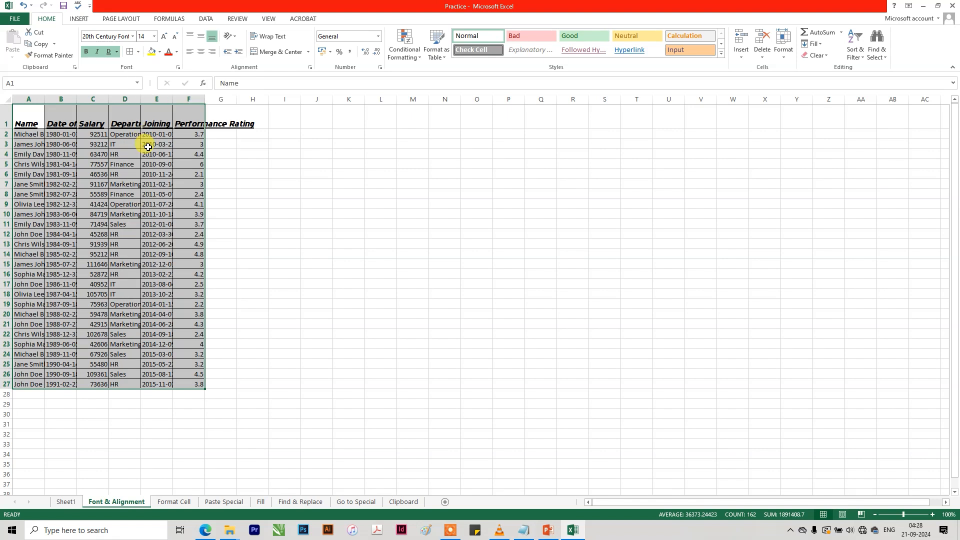
click(150, 183)
Choose the double-line border style and draw a border around A5:F5 with it.
click(139, 52)
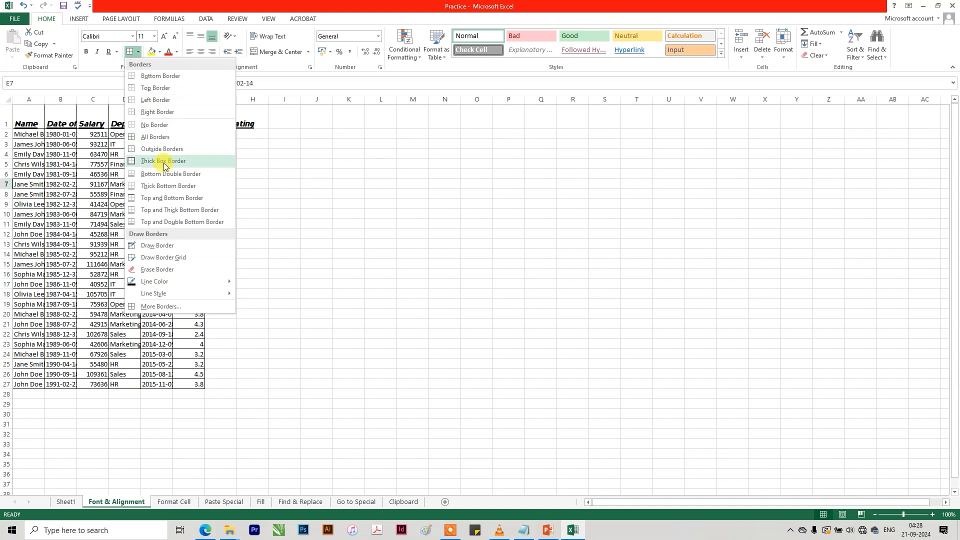
mouse_move(196, 282)
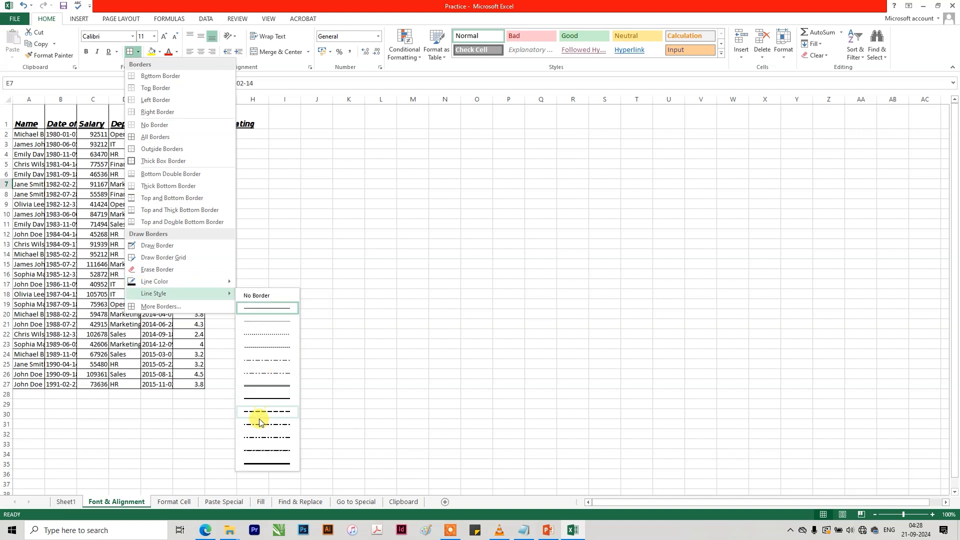
click(276, 387)
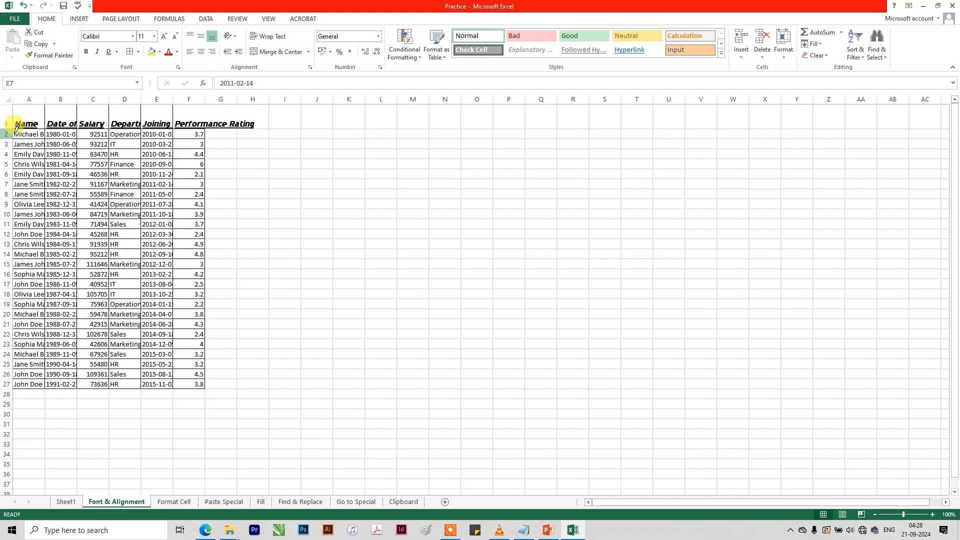
drag(16, 158, 205, 159)
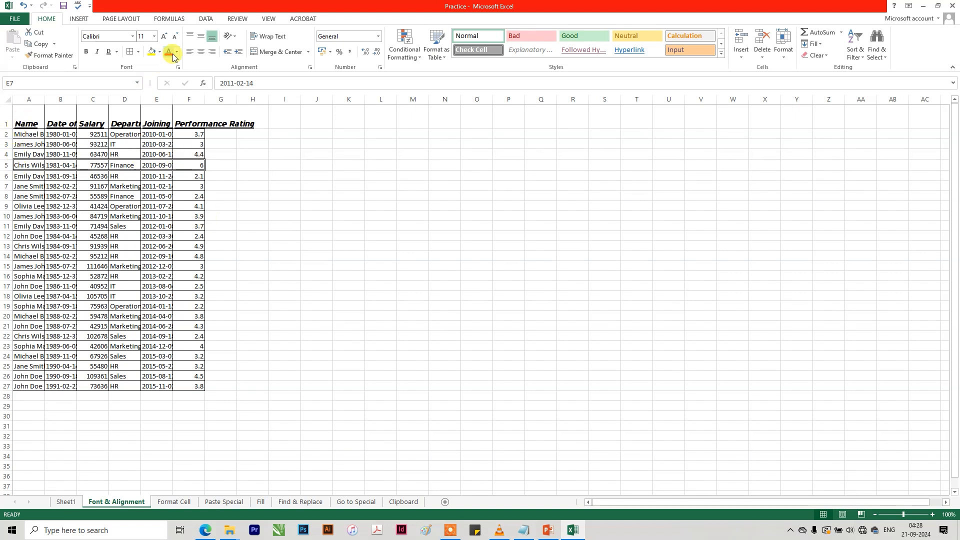
Erase all borders from the employee table and leave the Erase Border tool.
click(138, 52)
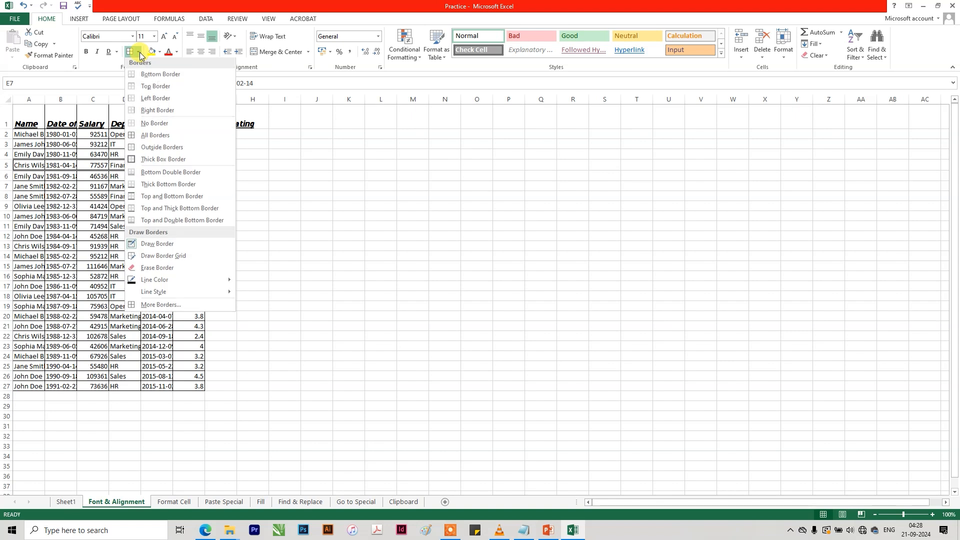
click(164, 273)
drag(190, 381, 26, 136)
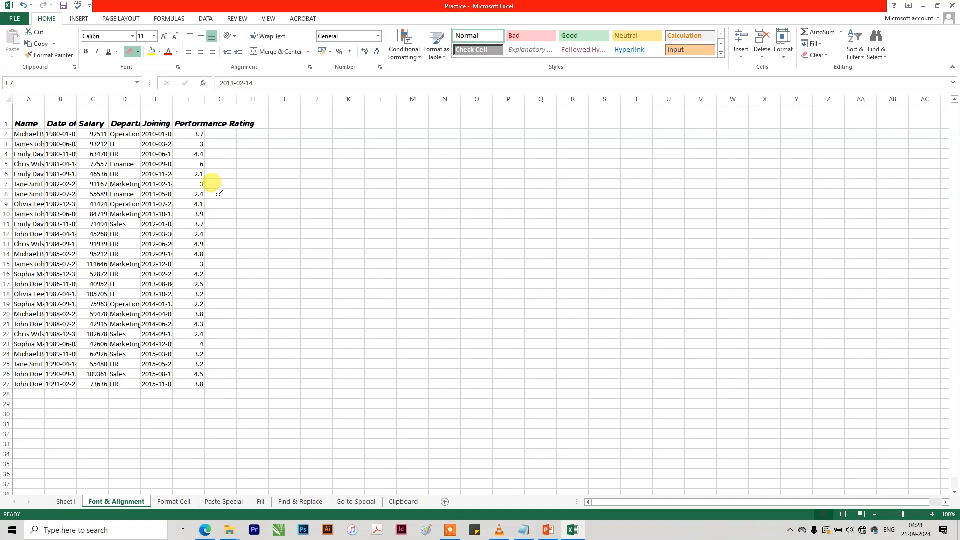
key(Escape)
click(221, 196)
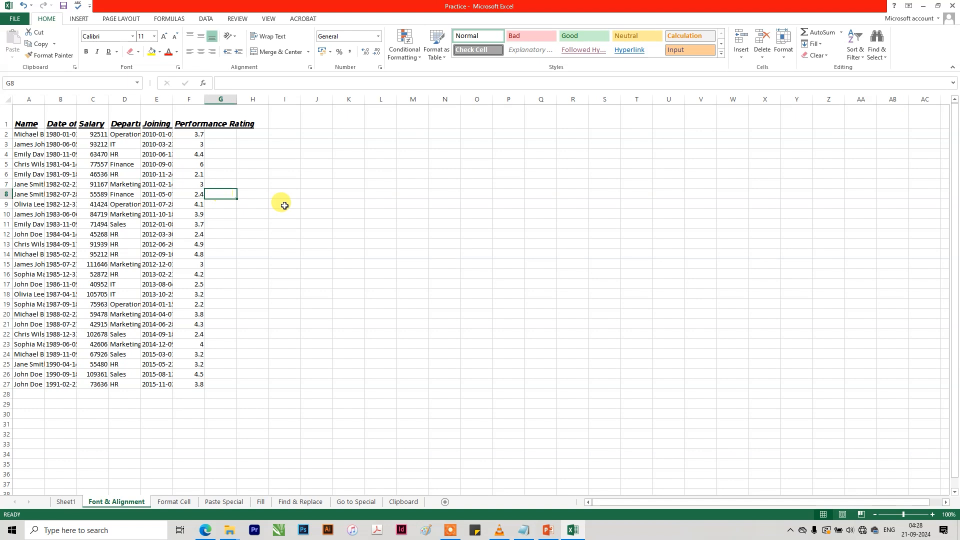
View the Font & Alignment sheet in print preview and return to the worksheet.
click(328, 203)
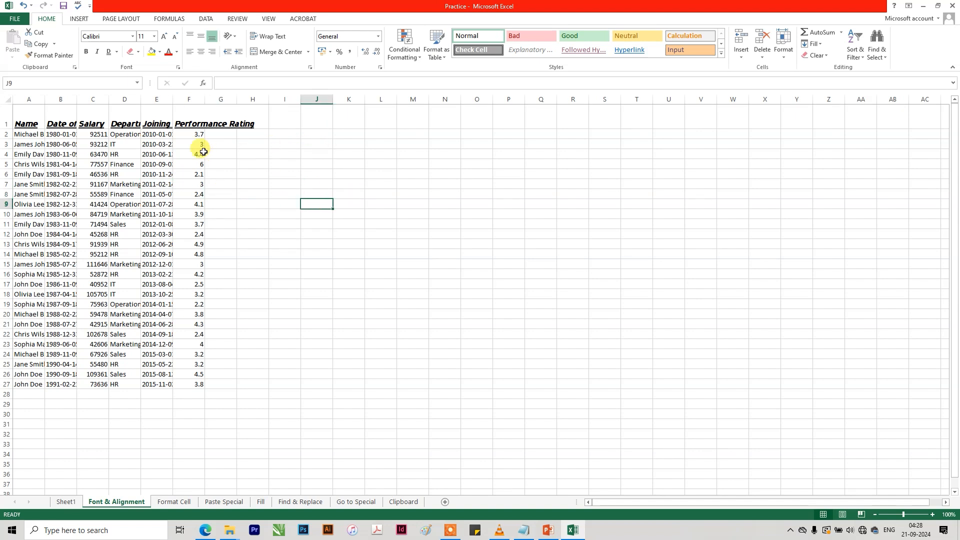
click(221, 144)
click(201, 141)
key(ctrl+Down)
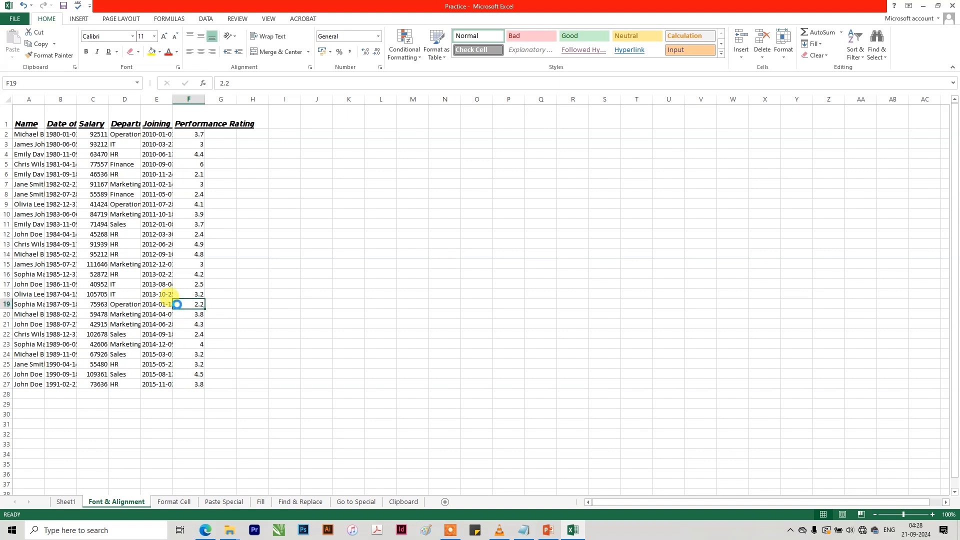
key(ctrl+p)
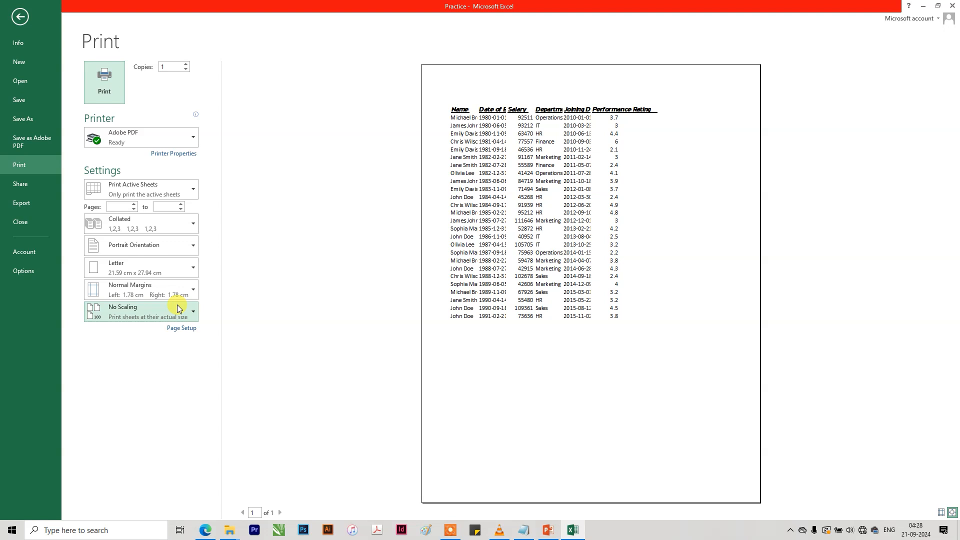
key(Escape)
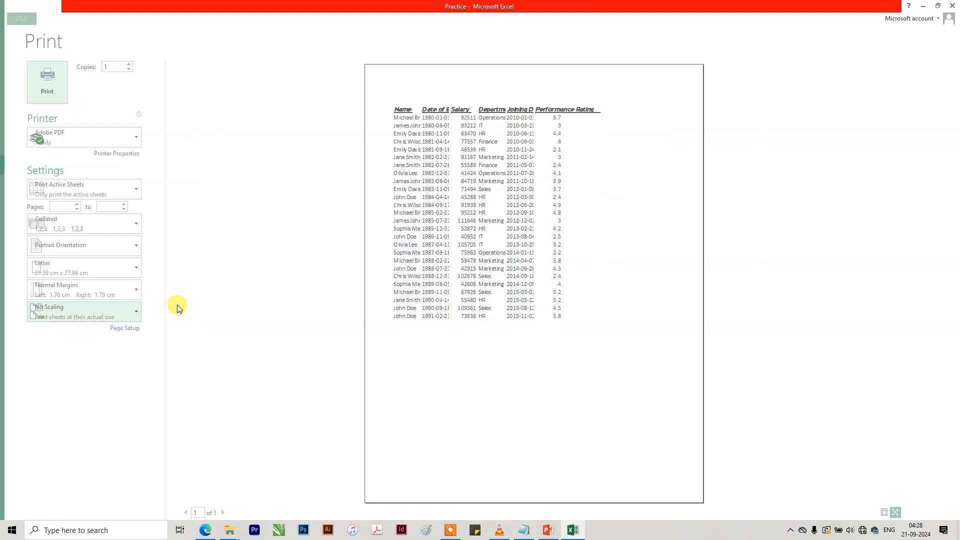
Apply all borders in the double-line style to A2:G27 and check them in print preview.
drag(74, 198, 275, 383)
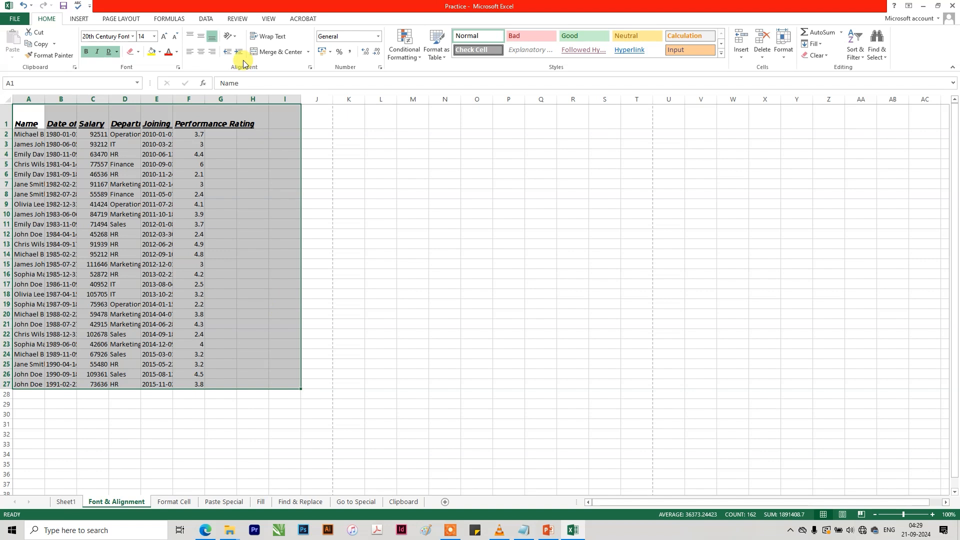
click(275, 191)
drag(222, 384, 5, 134)
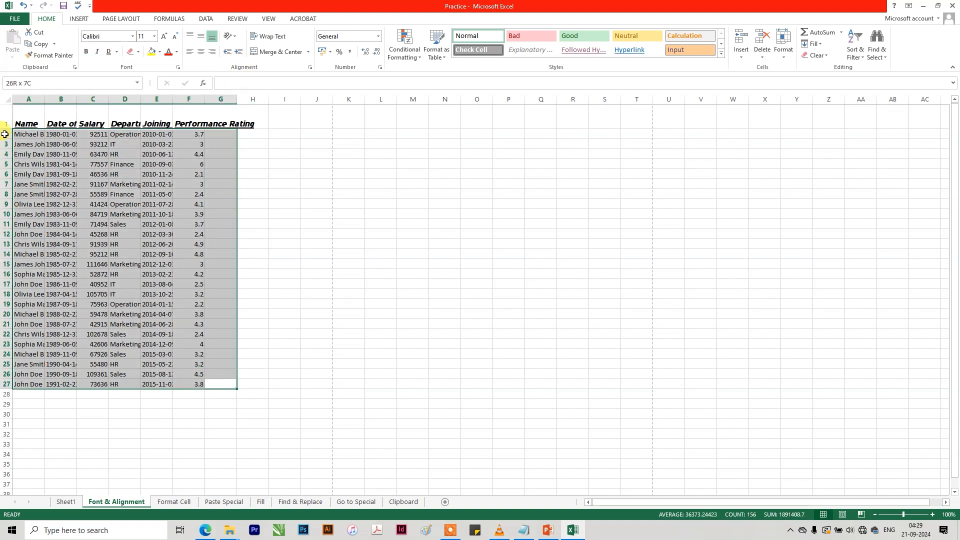
click(138, 51)
click(151, 159)
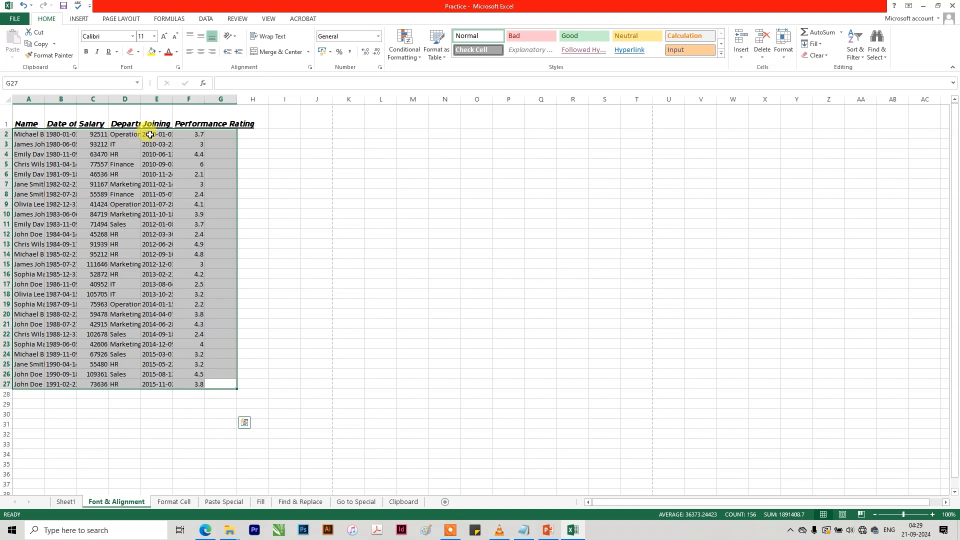
click(166, 228)
key(ctrl+p)
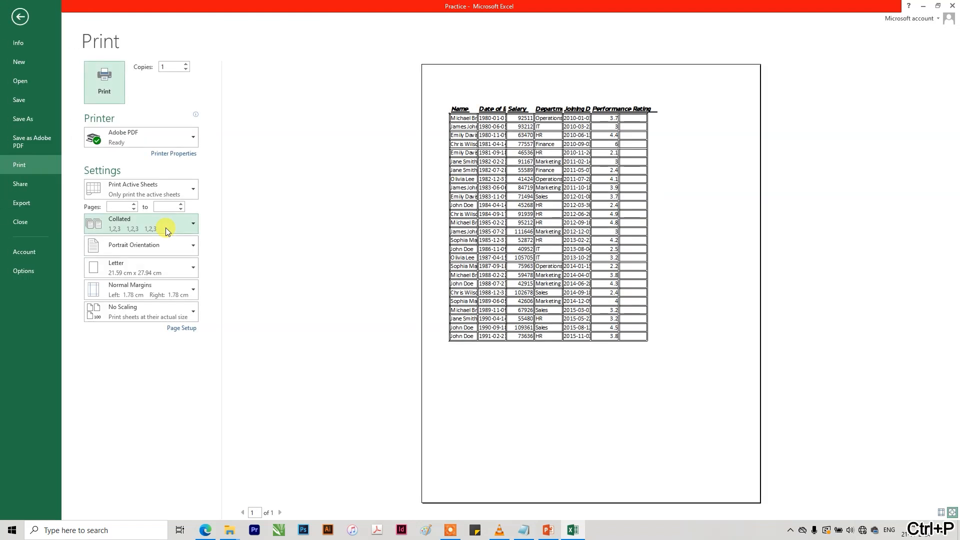
Return to the worksheet and apply all borders in the thin single-line style to A2:G27.
key(Escape)
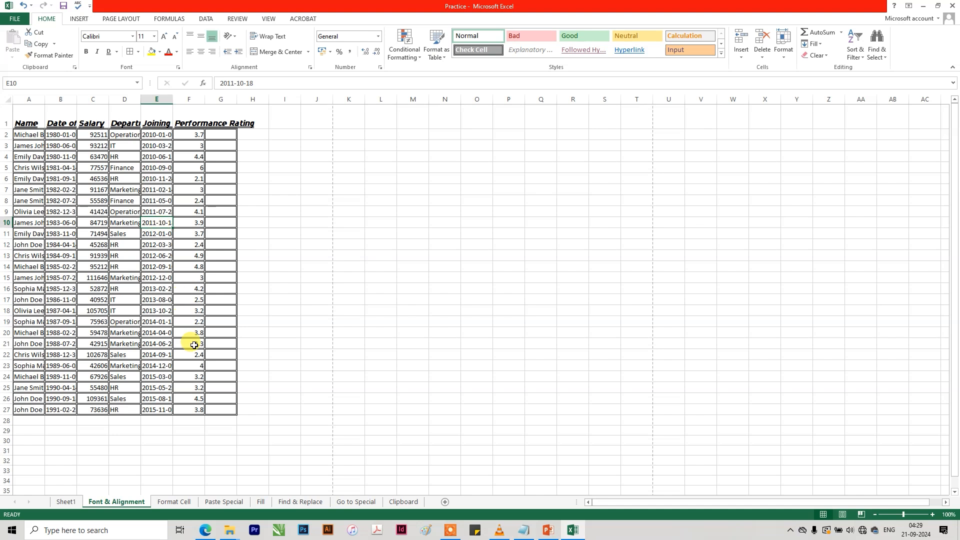
drag(225, 415, 44, 123)
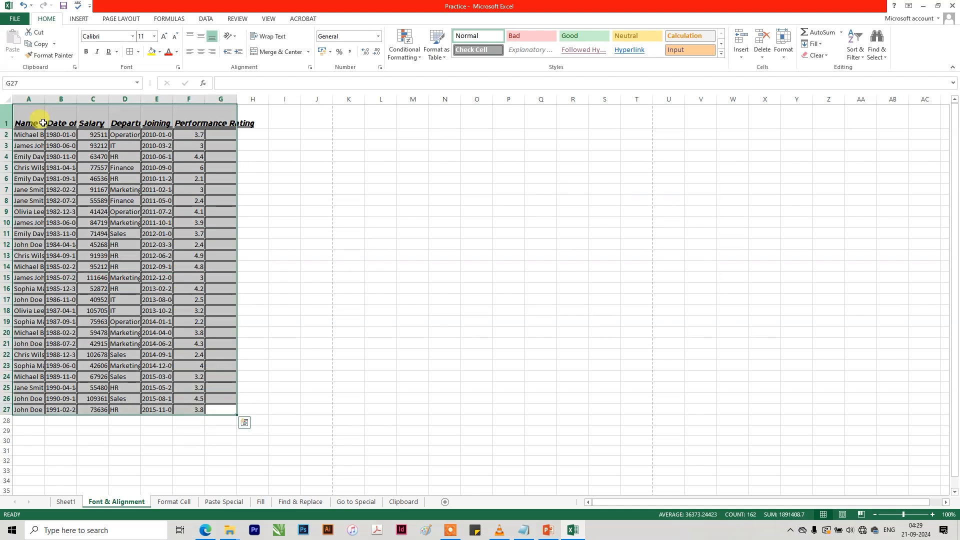
click(139, 52)
click(184, 293)
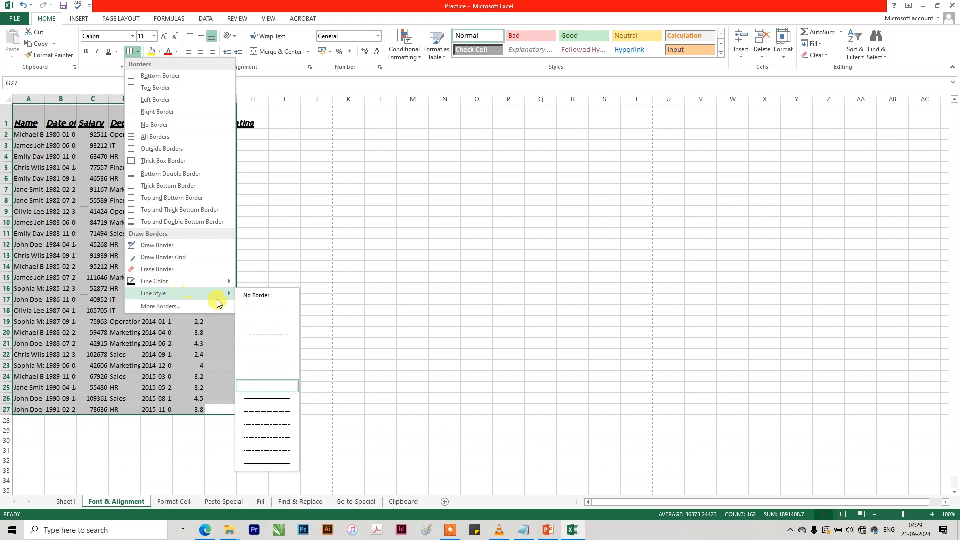
click(266, 308)
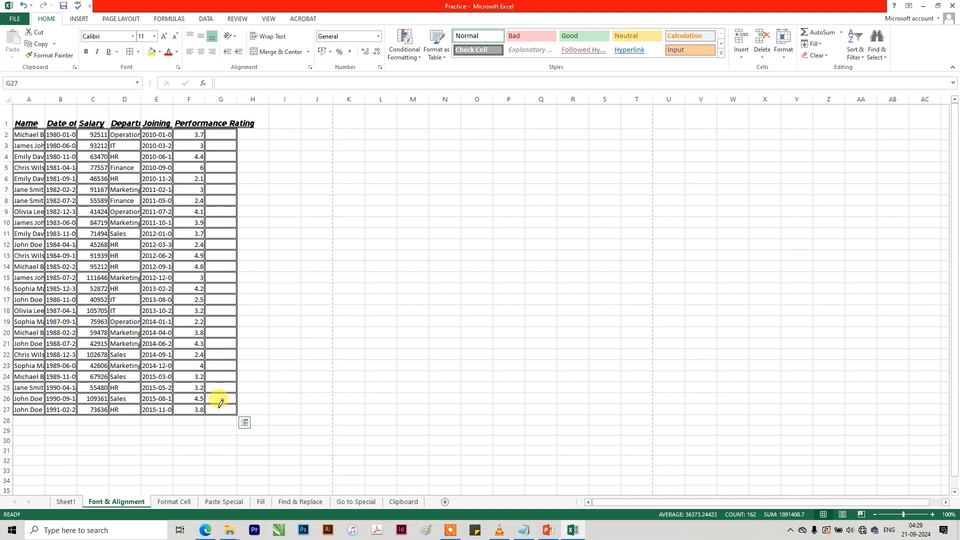
key(Escape)
mouse_move(228, 411)
mouse_down()
mouse_move(217, 410)
mouse_move(31, 167)
mouse_move(31, 134)
mouse_up()
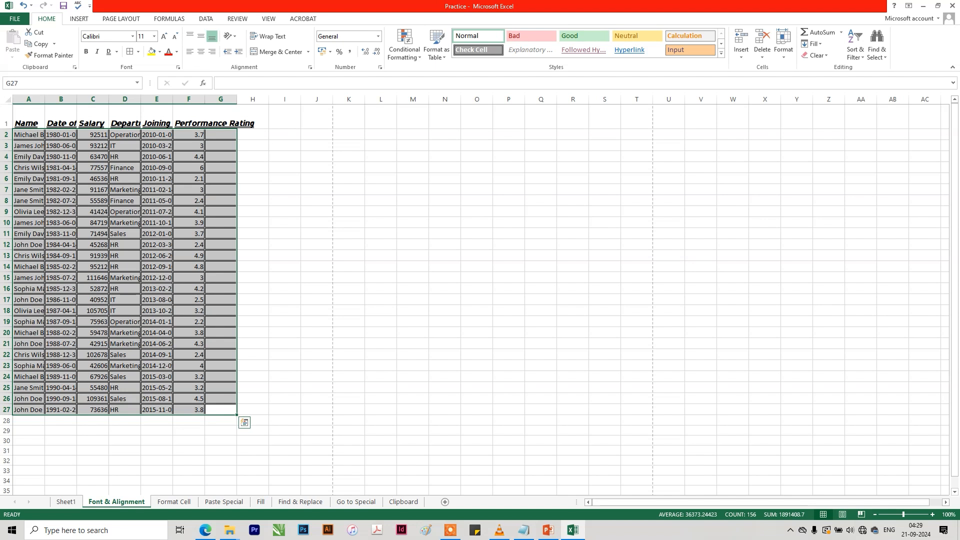
click(127, 58)
click(114, 187)
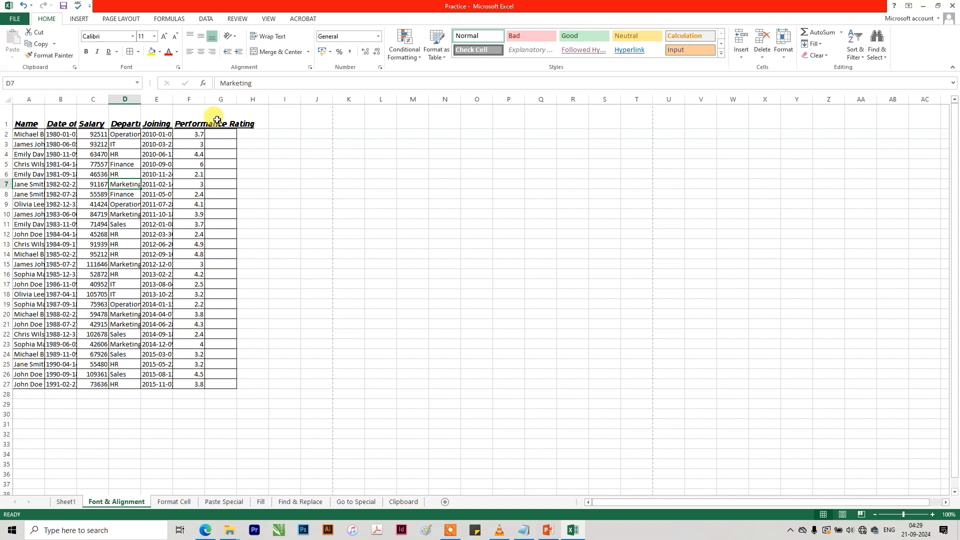
Fill the header cells A1:G1 with dark blue-gray and set their font colour to white.
drag(217, 120, 25, 124)
click(152, 52)
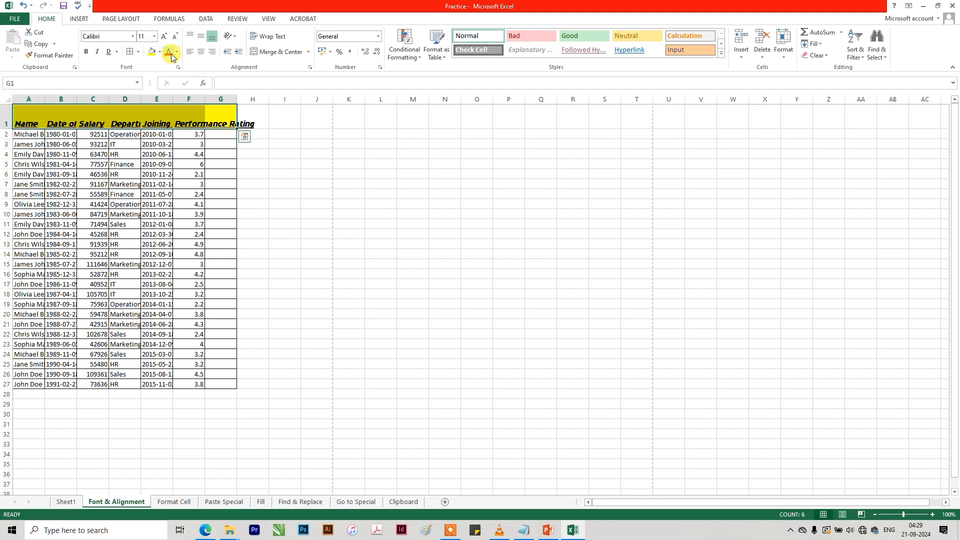
click(159, 52)
click(179, 109)
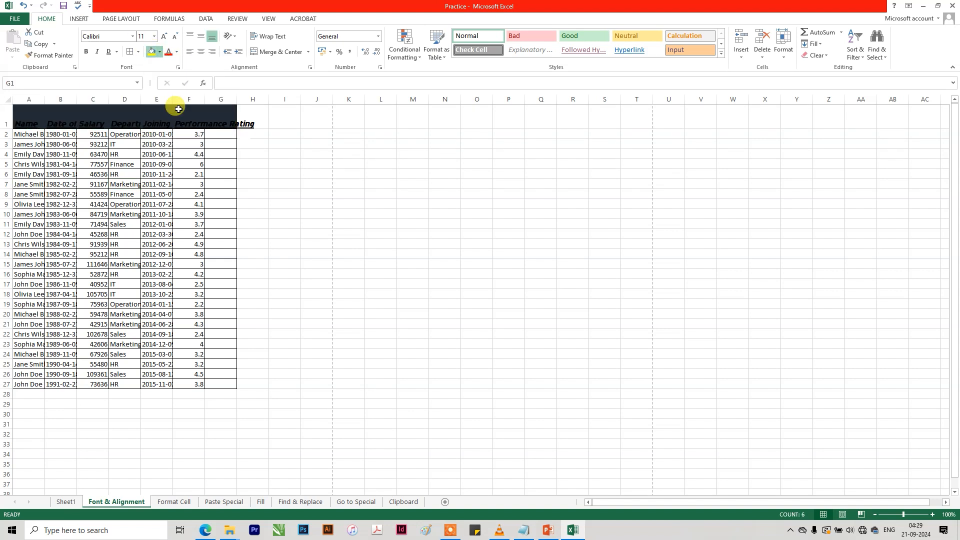
click(177, 51)
click(169, 84)
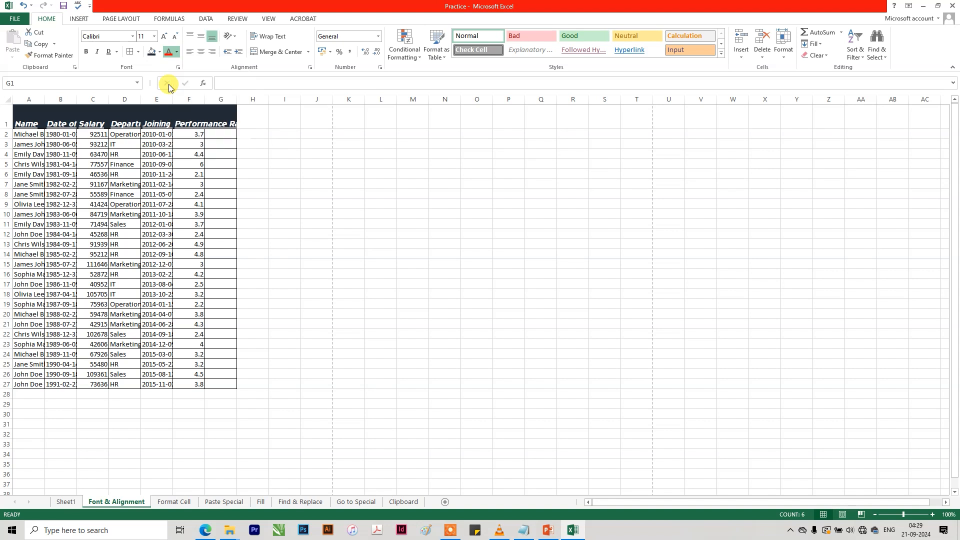
Change the fill of the header cells A1:G1 to dark blue.
click(97, 114)
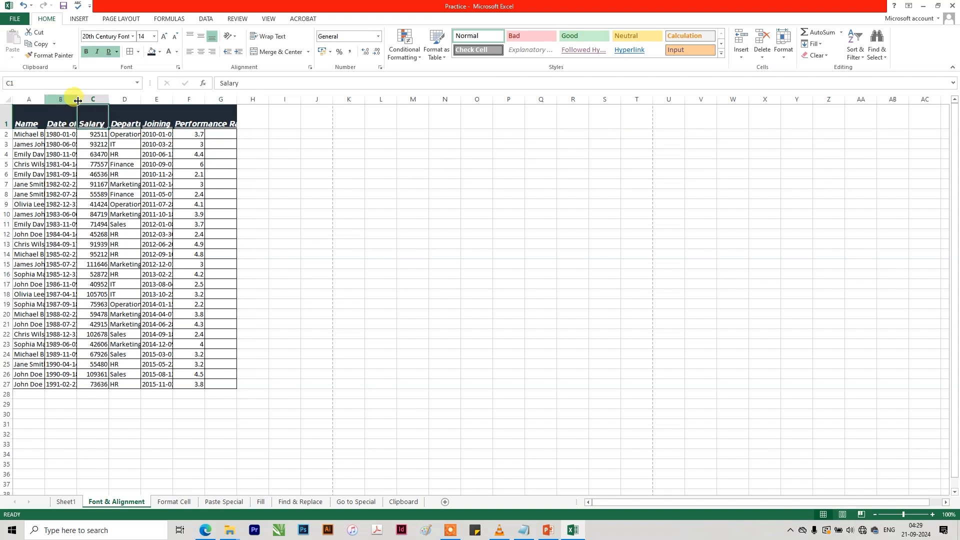
drag(221, 98, 10, 98)
drag(215, 112, 30, 113)
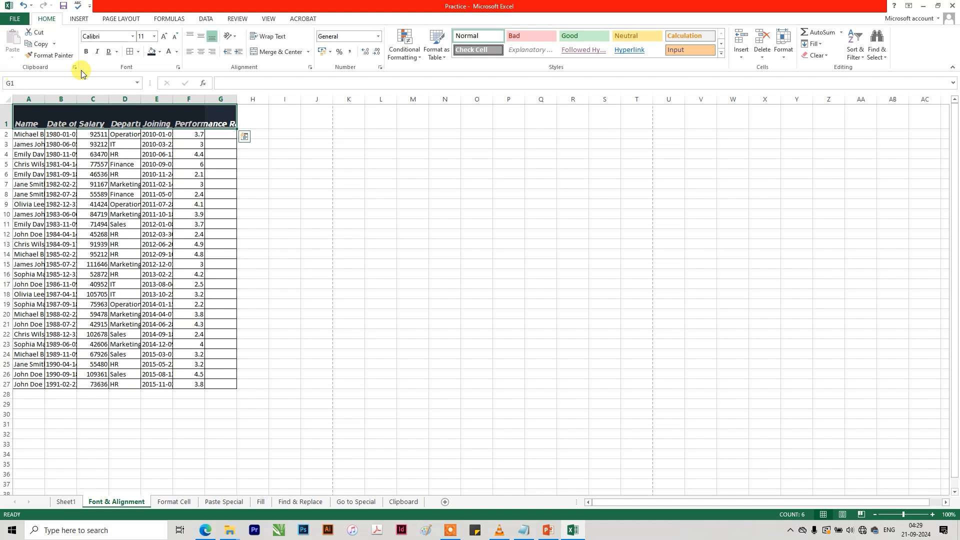
click(161, 52)
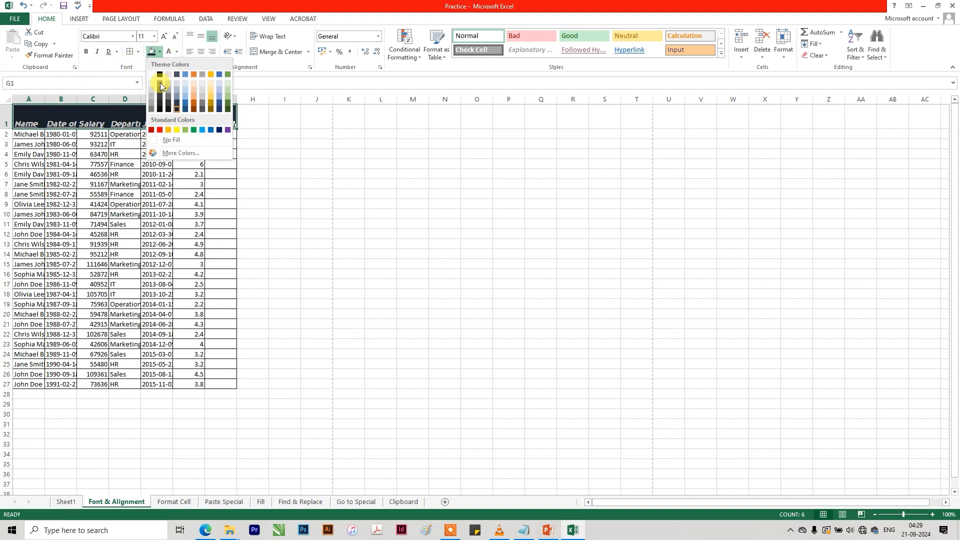
click(183, 106)
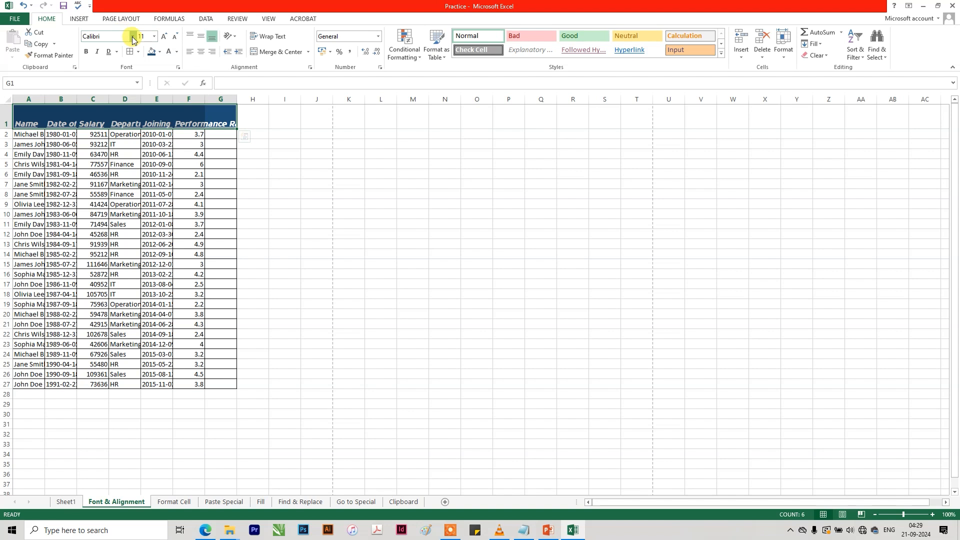
Set the header cells A1:G1 to the ADAM.CG PRO font and remove their double underline.
click(132, 37)
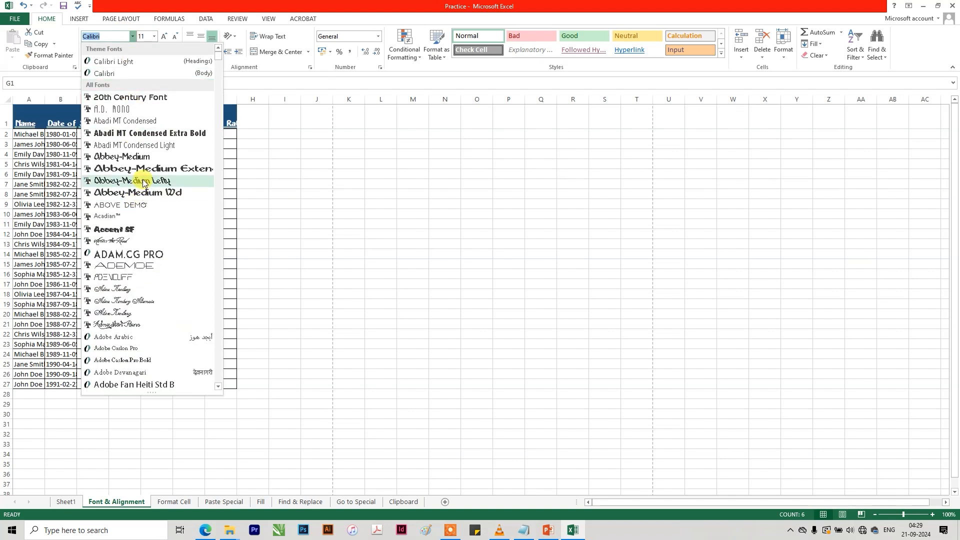
click(138, 252)
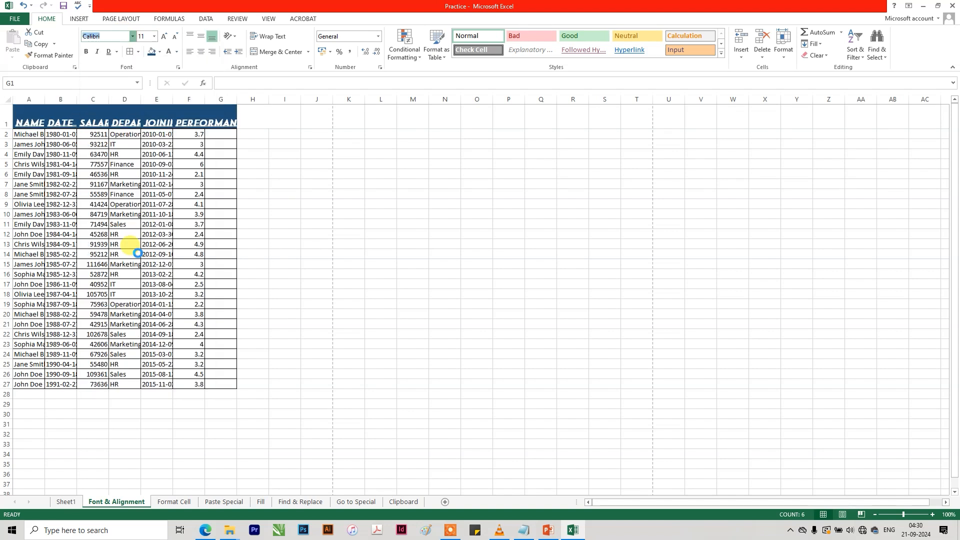
click(115, 52)
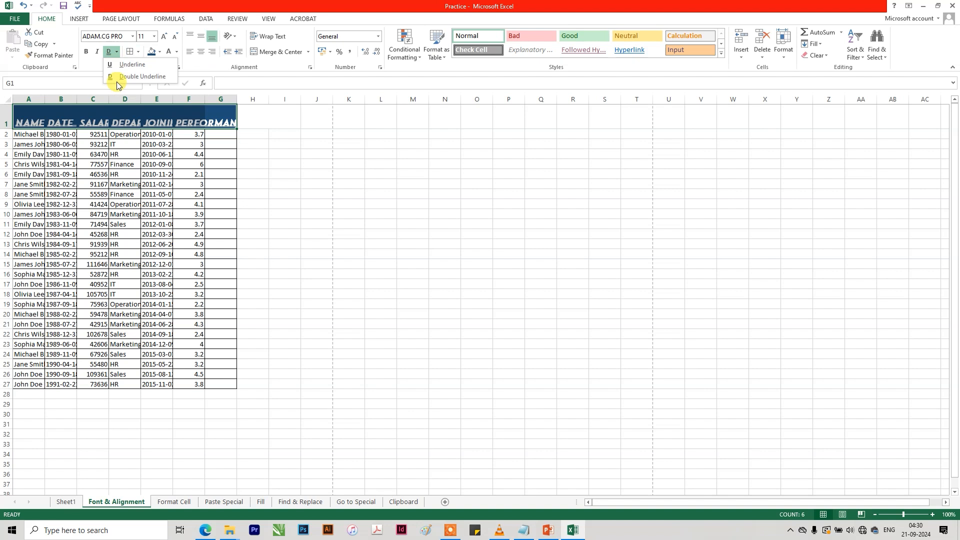
click(111, 52)
click(108, 52)
click(224, 180)
Shrink the header text in A1:G1, then enlarge it to font size 10.
drag(216, 114, 34, 113)
click(178, 40)
click(178, 39)
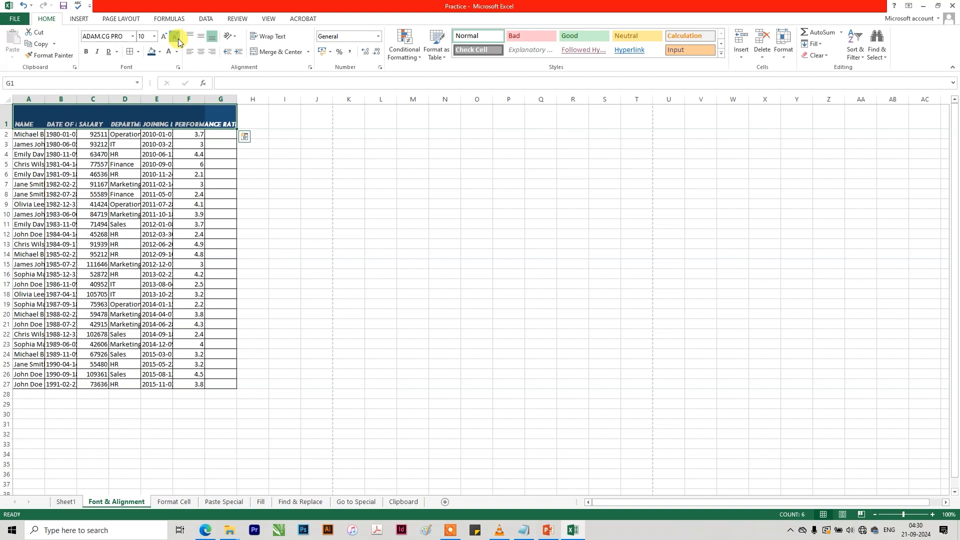
click(160, 204)
drag(223, 115, 27, 115)
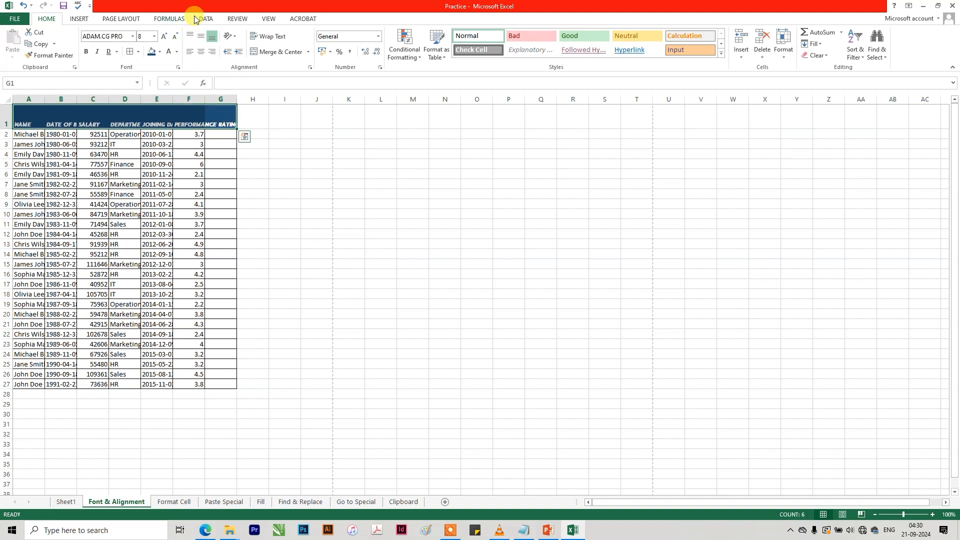
click(165, 36)
click(165, 35)
click(123, 116)
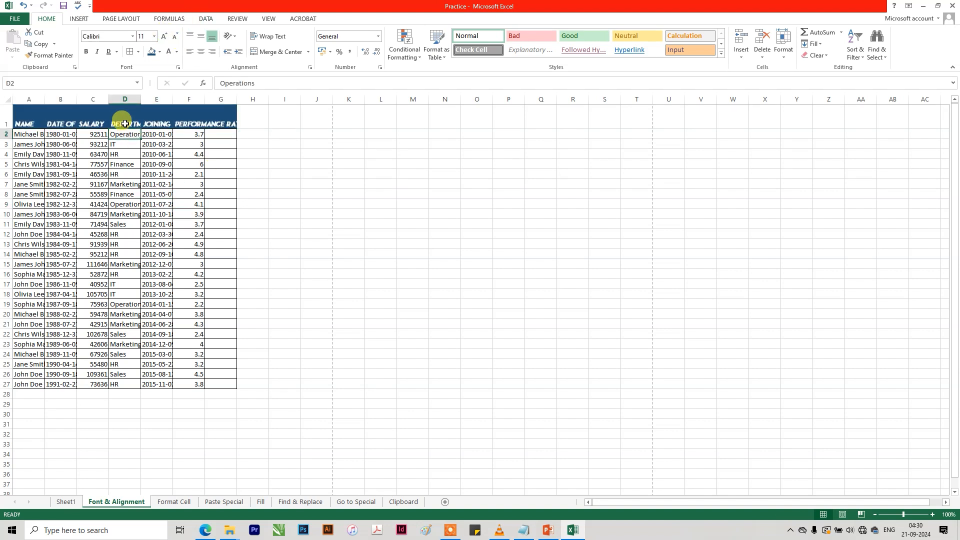
click(190, 120)
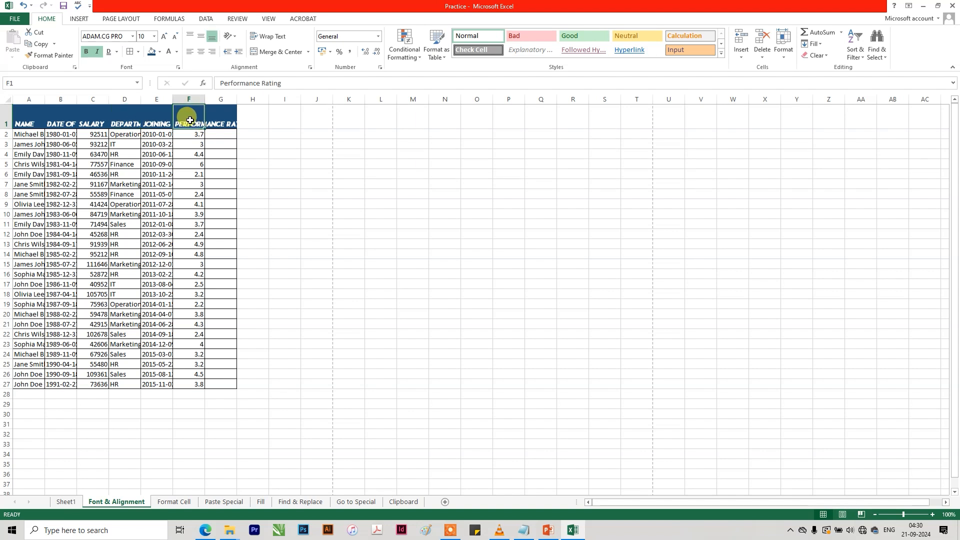
click(221, 119)
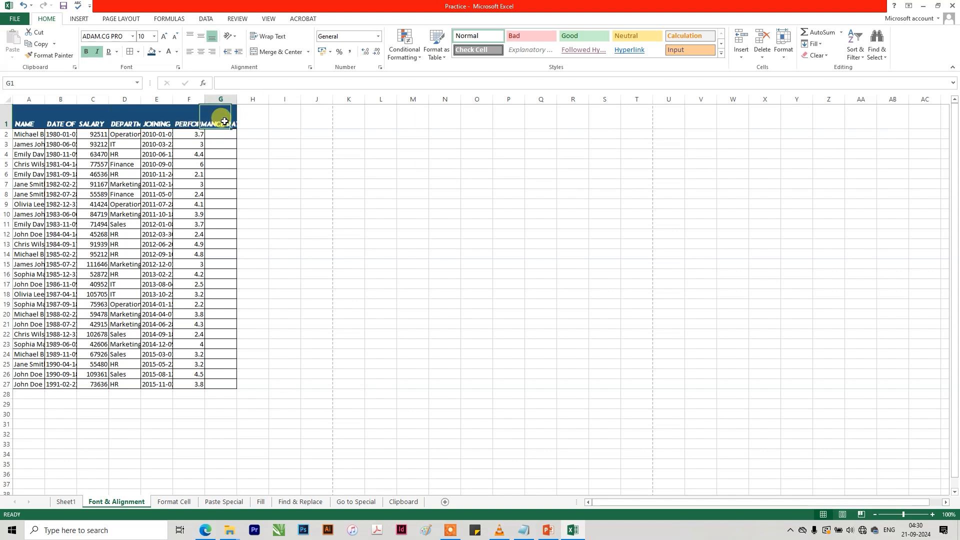
Copy the plain formatting of the data rows onto the header cells A1:G1 with Format Painter.
mouse_move(21, 143)
mouse_down()
mouse_move(227, 144)
mouse_move(18, 119)
mouse_up()
click(33, 60)
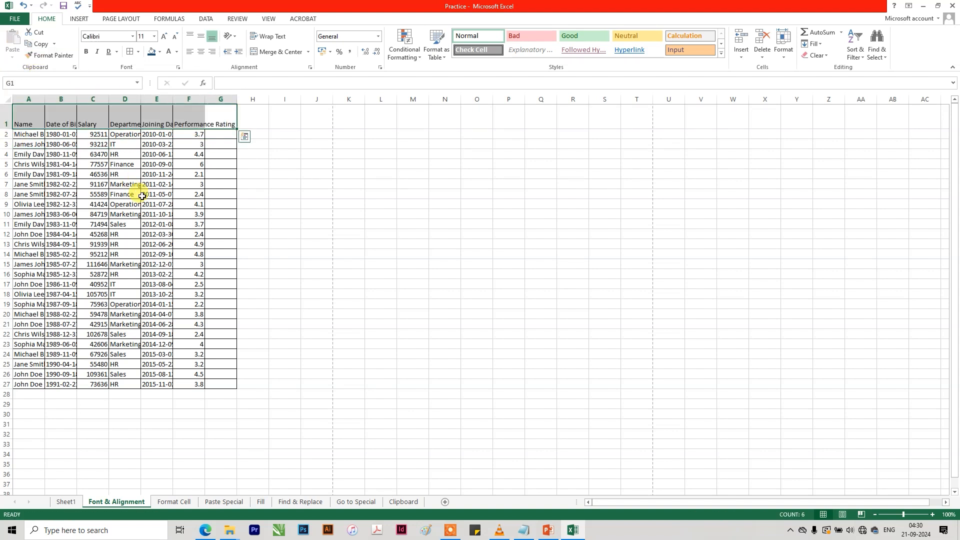
click(215, 124)
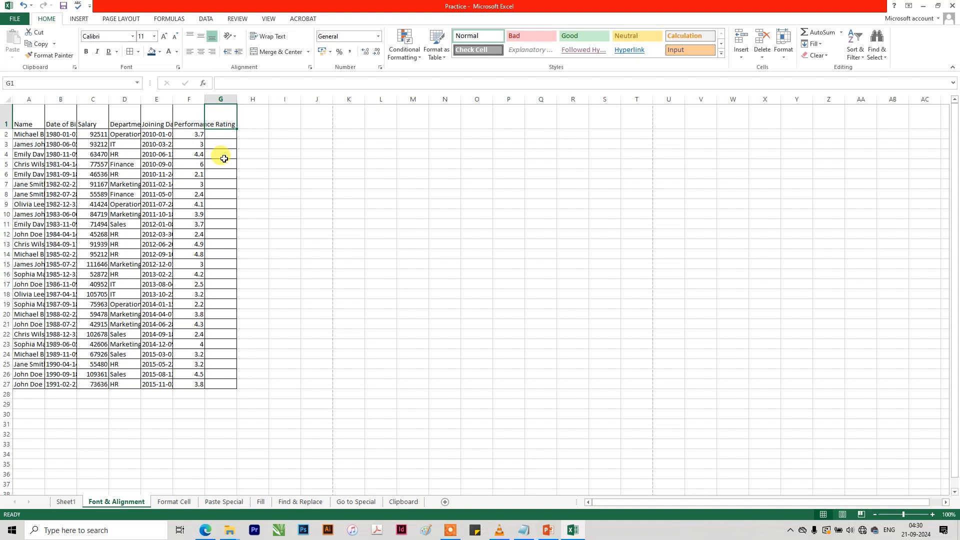
click(194, 117)
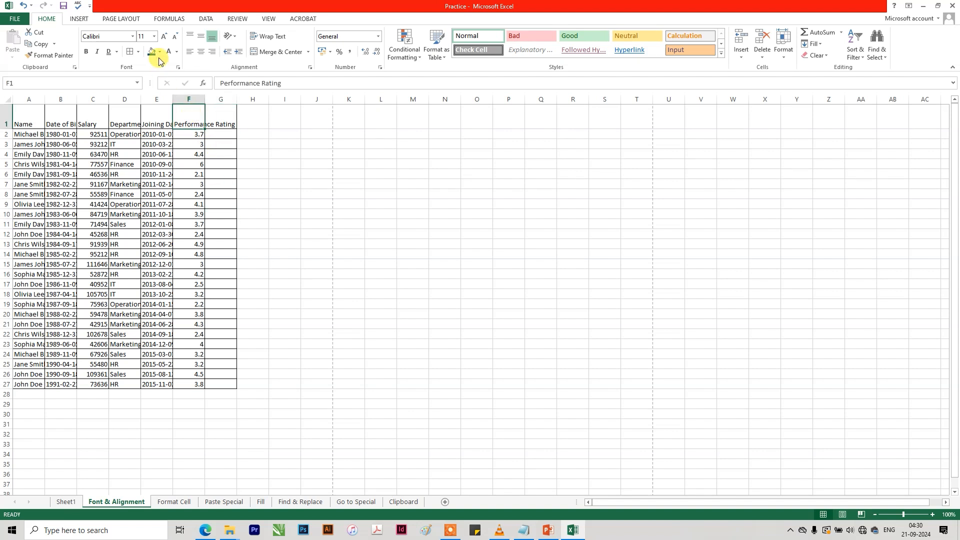
Align the salary values in C2:C27 to the top and left of their cells.
drag(93, 135, 95, 385)
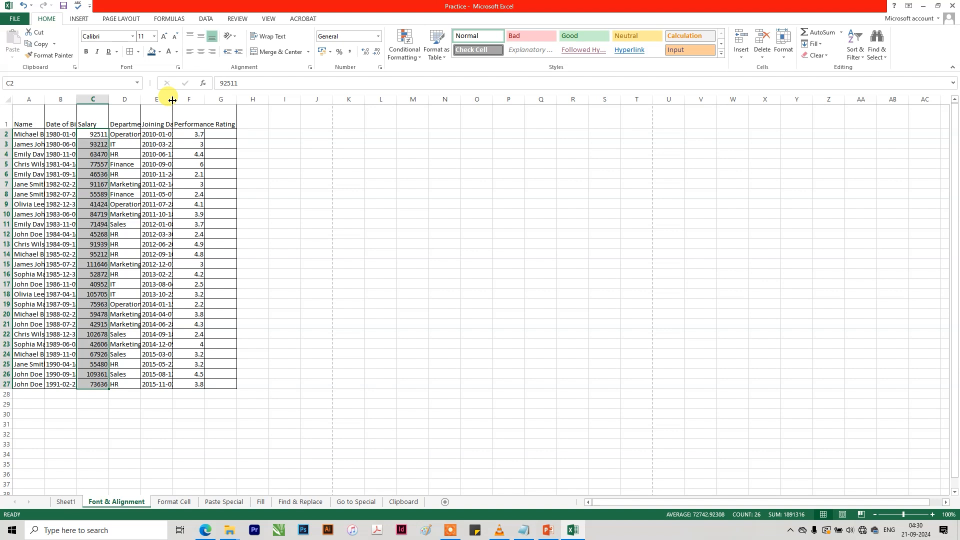
click(190, 37)
click(190, 51)
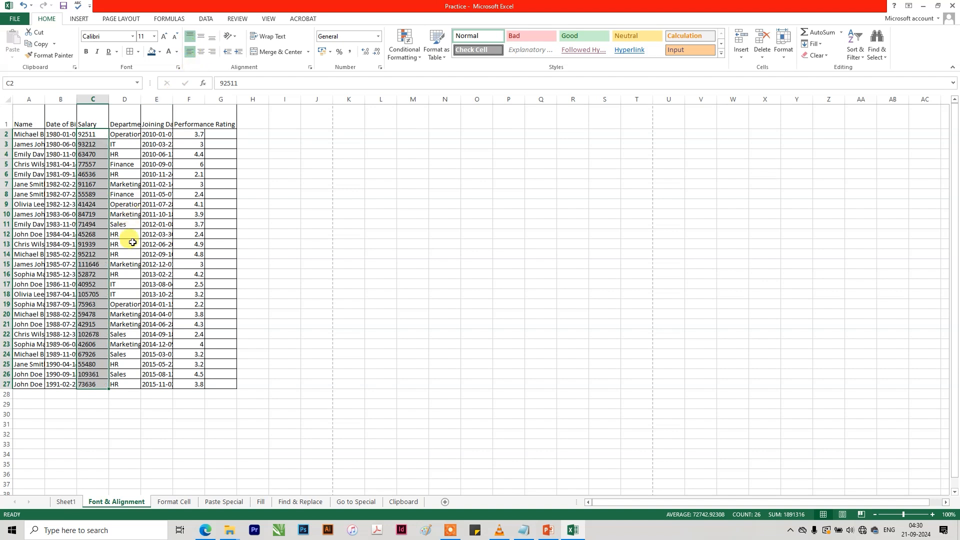
click(193, 234)
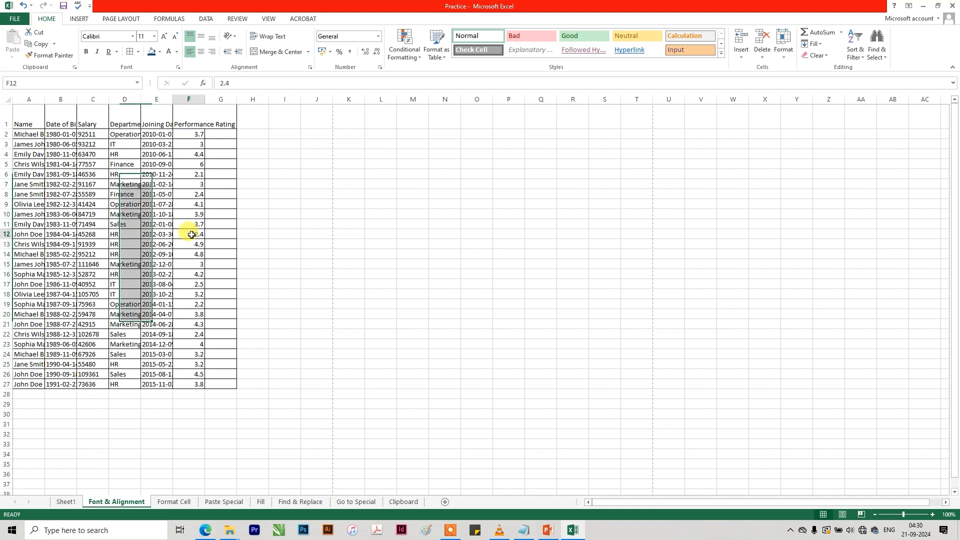
Widen column F so that the full Performance Rating heading fits inside its cell.
drag(222, 118, 28, 120)
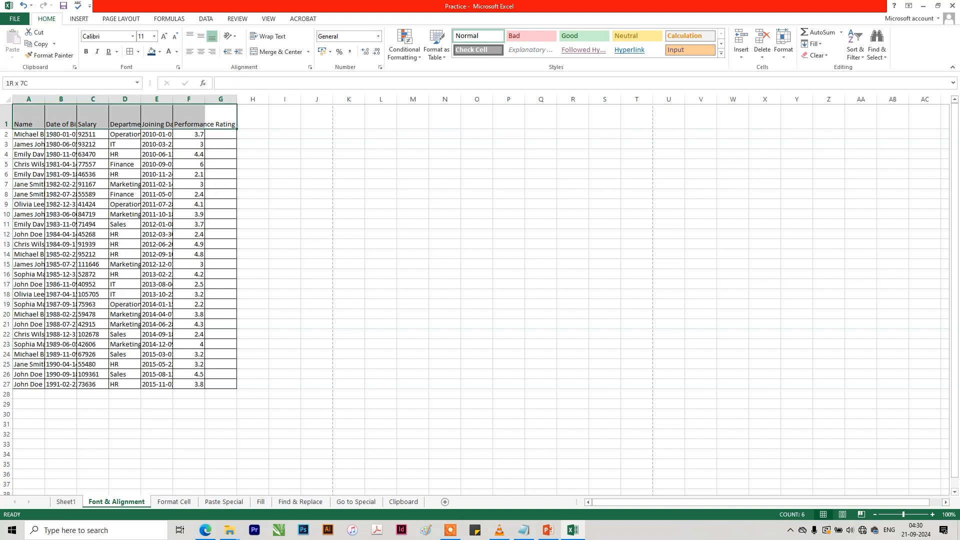
click(192, 122)
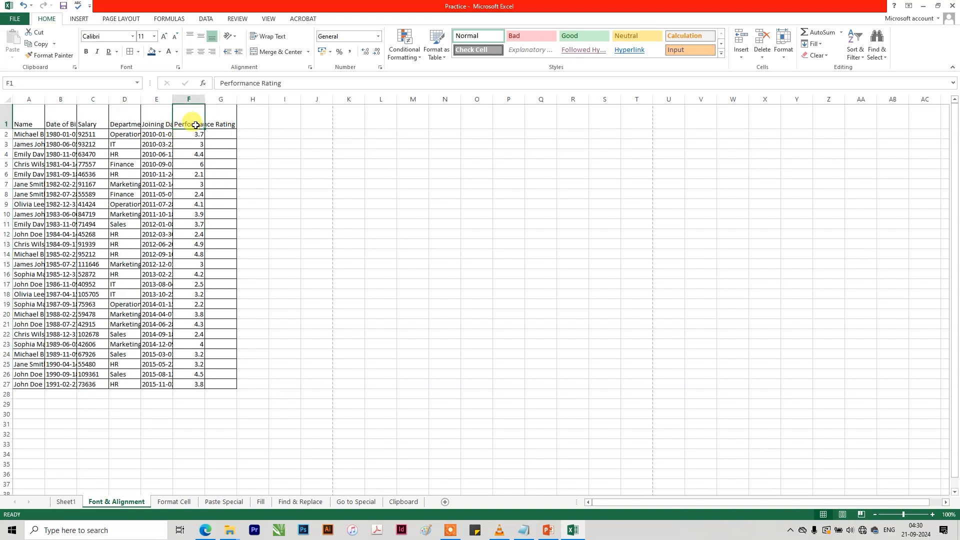
drag(204, 99, 233, 99)
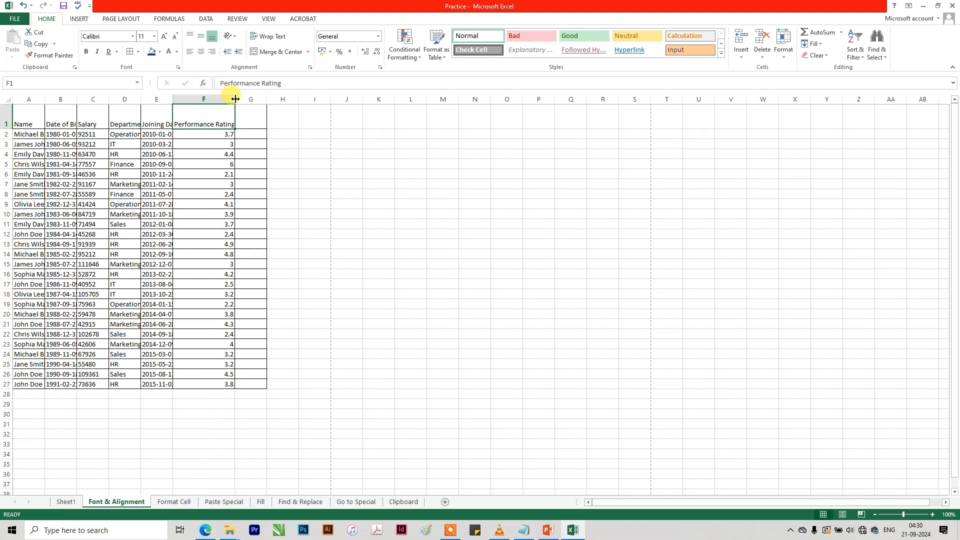
drag(235, 99, 256, 98)
click(232, 185)
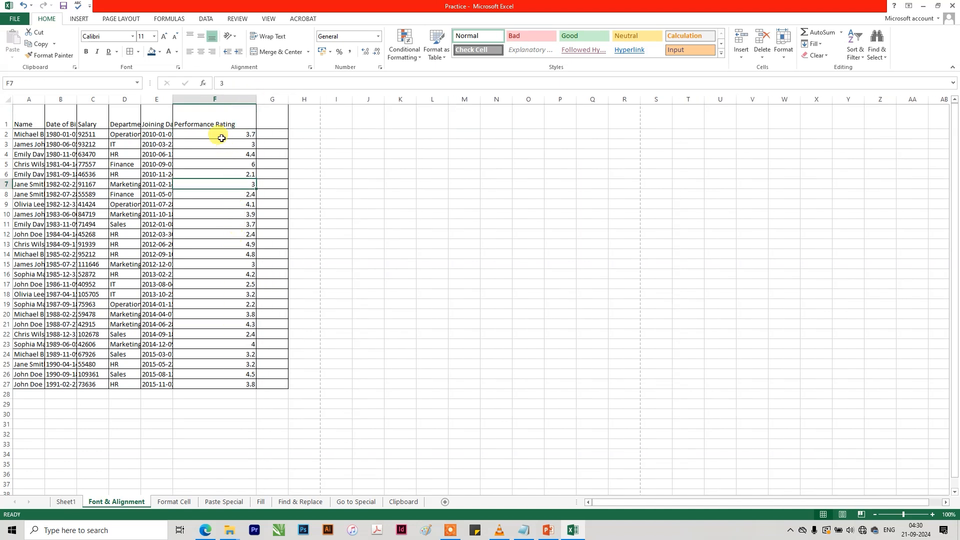
click(204, 119)
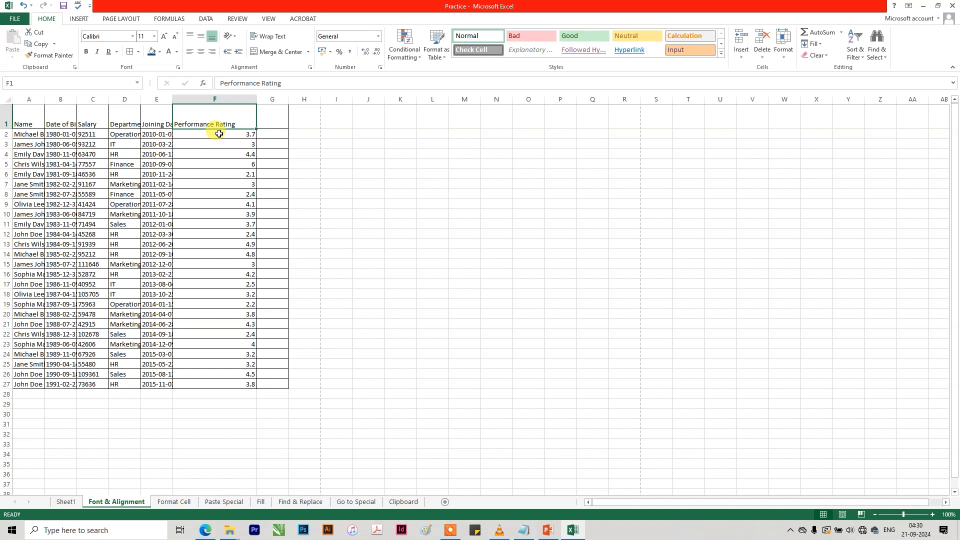
click(219, 134)
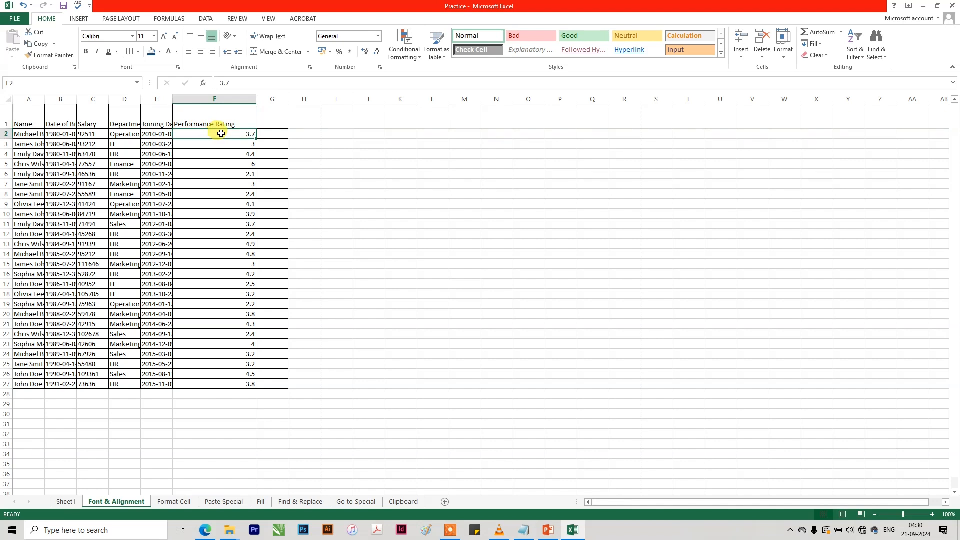
Narrow column F and wrap the Performance Rating heading in F1.
drag(256, 97, 206, 98)
click(193, 111)
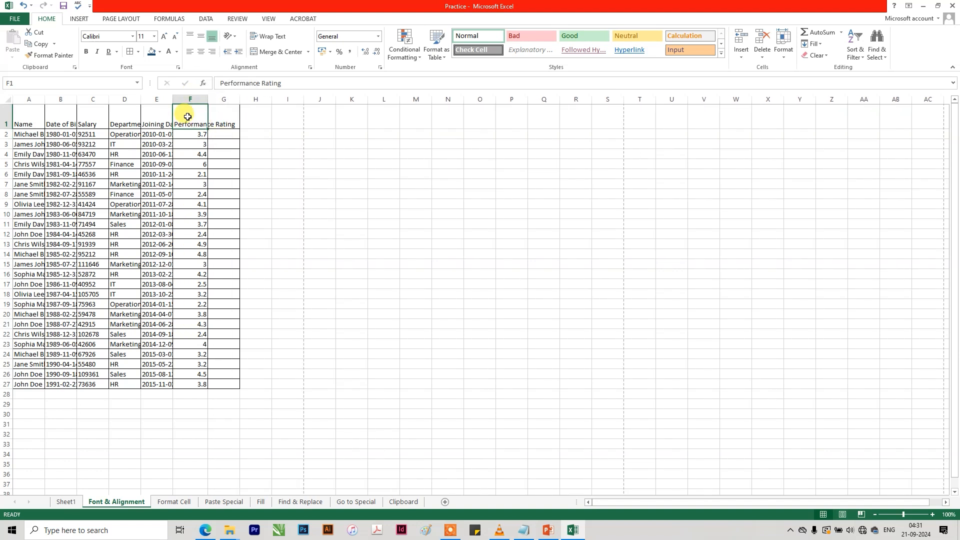
click(265, 40)
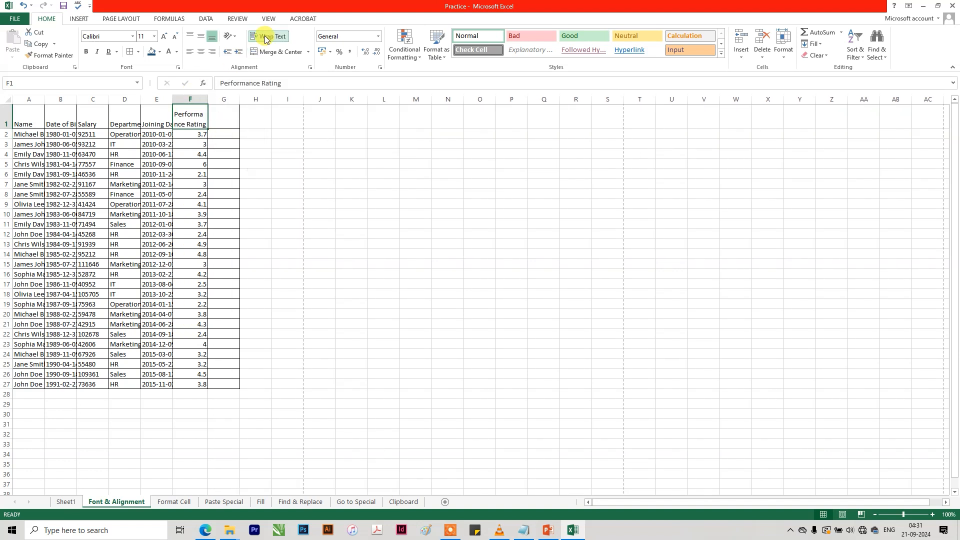
Widen column F so the wrapped Performance Rating heading breaks cleanly between its two words.
mouse_move(208, 99)
mouse_down()
mouse_move(220, 100)
mouse_move(196, 100)
mouse_move(218, 100)
mouse_up()
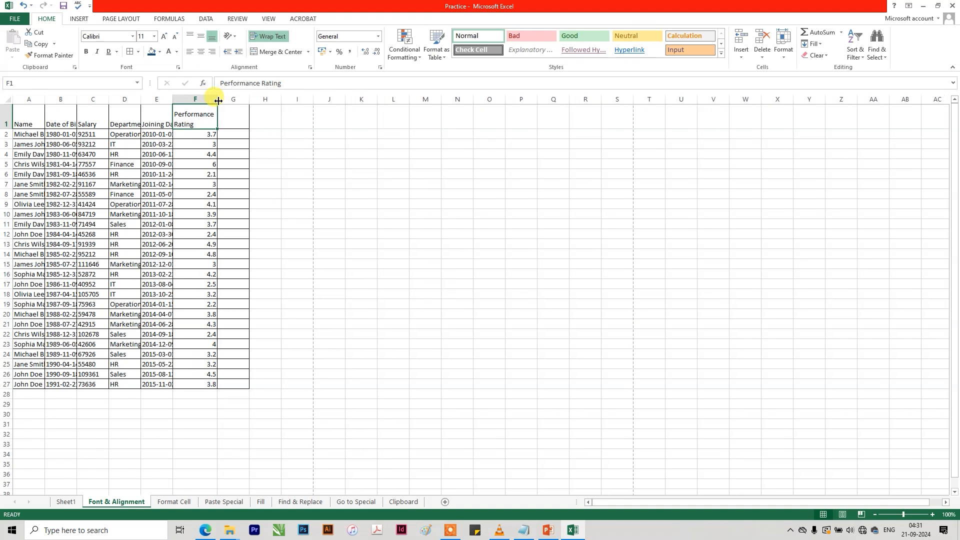
click(266, 38)
click(266, 38)
key(ctrl+z)
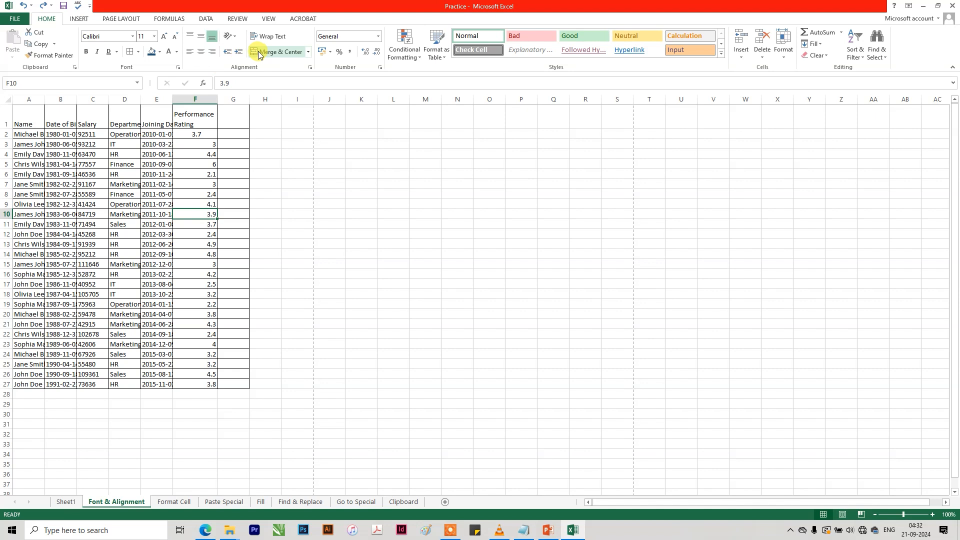
Merge and center the blank cells I7:M8 into one cell.
click(290, 213)
drag(304, 186, 430, 193)
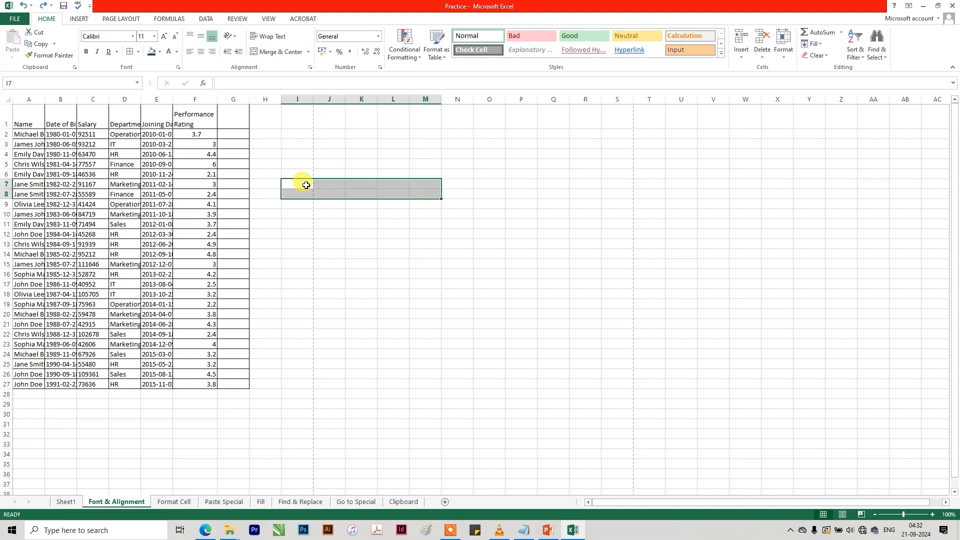
click(278, 51)
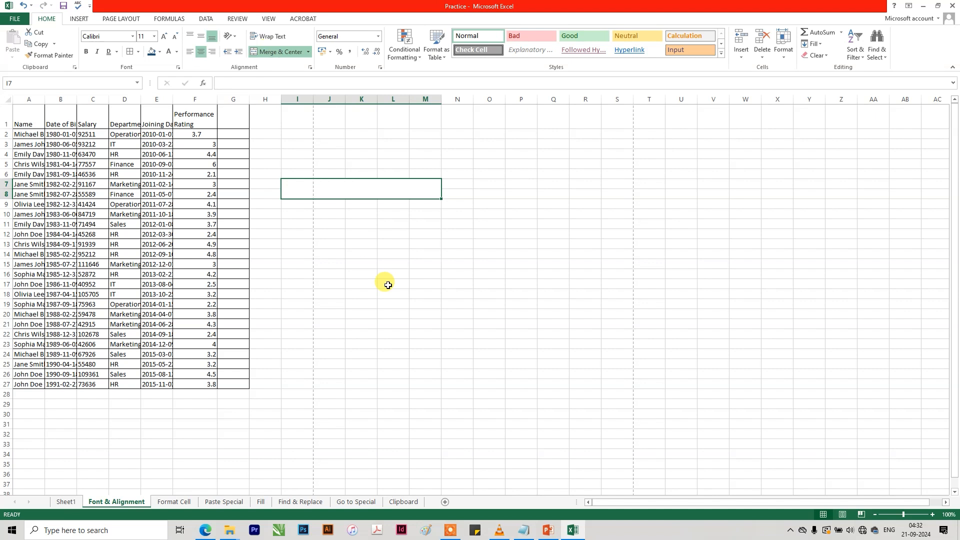
click(386, 281)
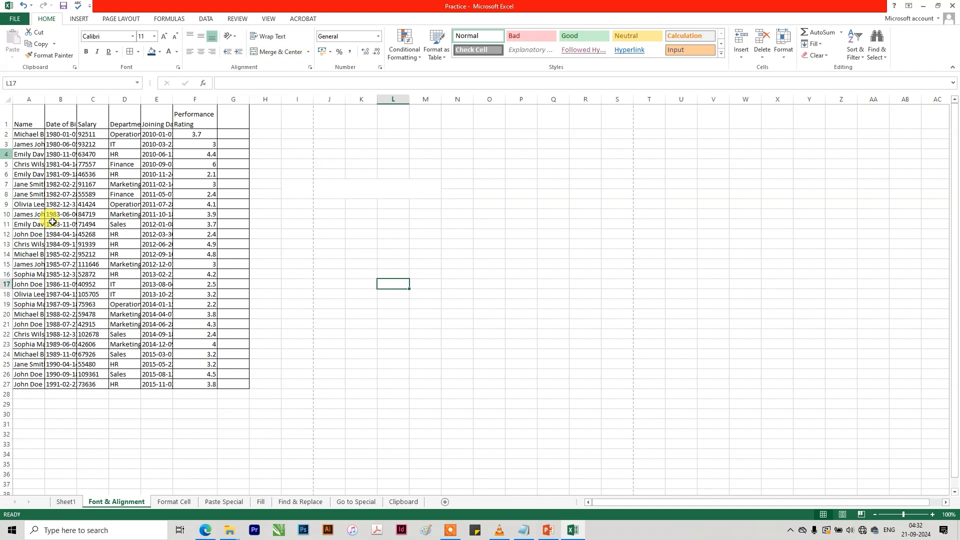
Insert a new row above the header row and merge and center A1:G1.
click(6, 118)
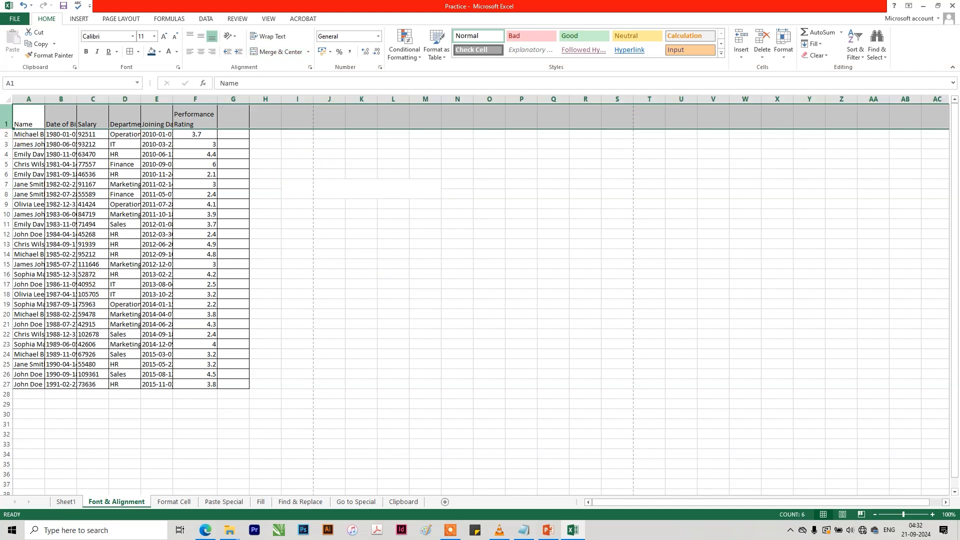
right_click(7, 108)
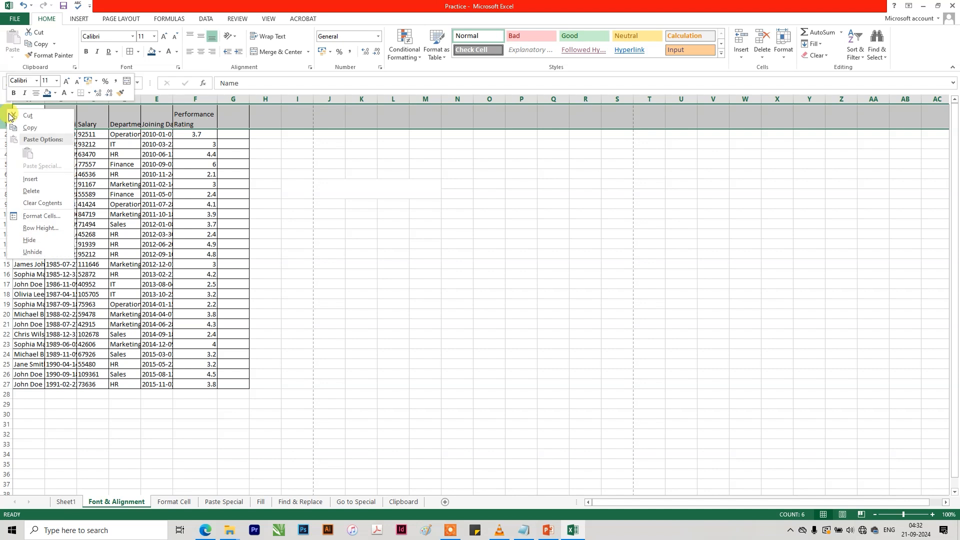
click(36, 180)
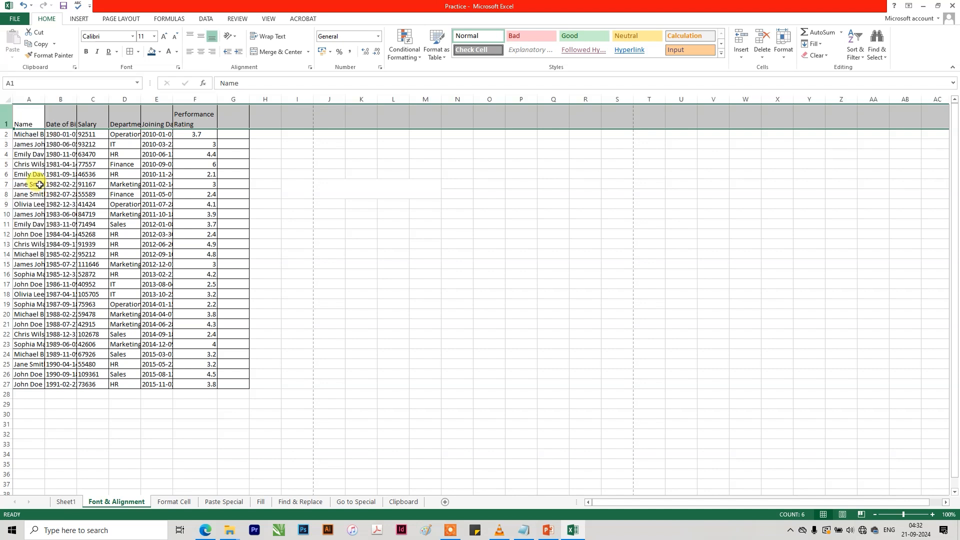
click(23, 108)
drag(91, 111, 232, 98)
click(264, 50)
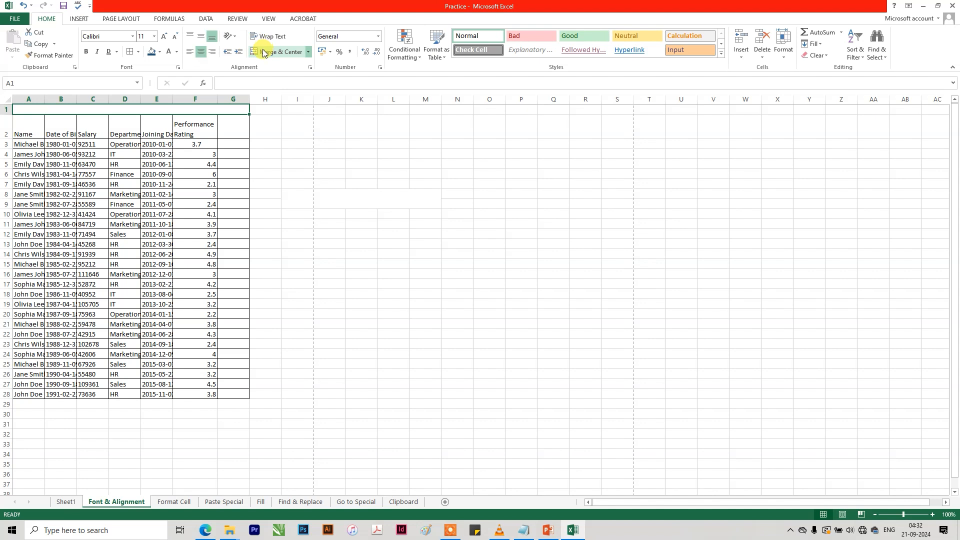
Make row 1 taller, fill its merged cell dark blue and enter the title Monthly Data.
drag(11, 112, 11, 126)
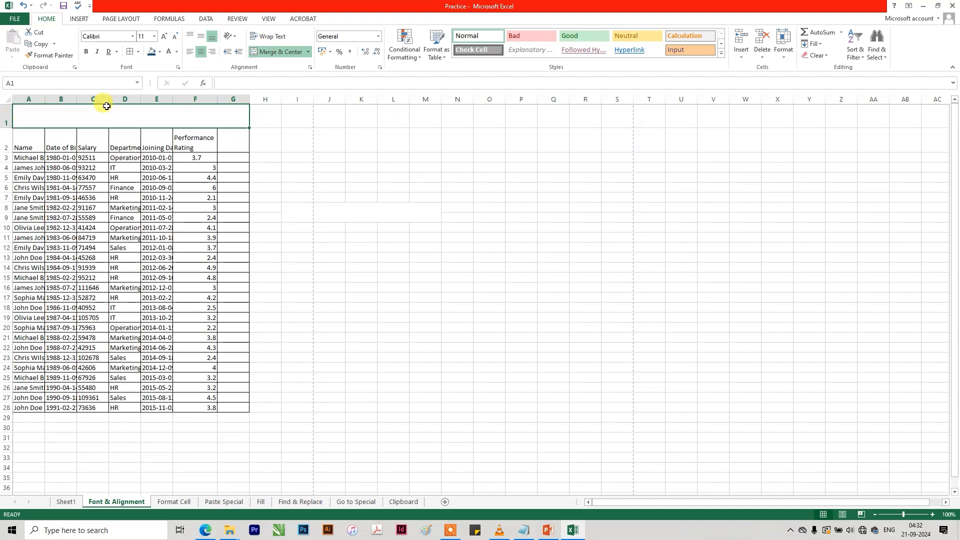
click(152, 52)
text(Mo)
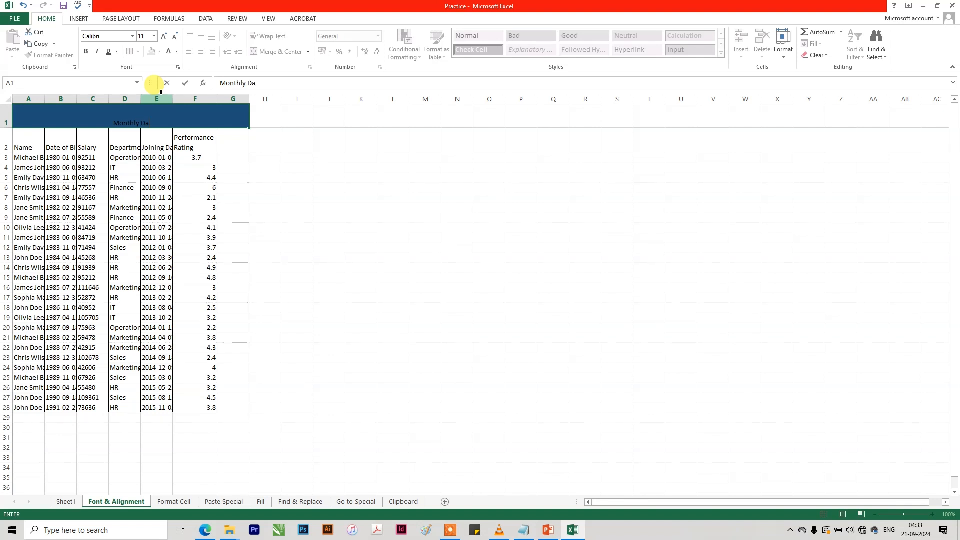
text(nthly Da)
key(Return)
click(148, 131)
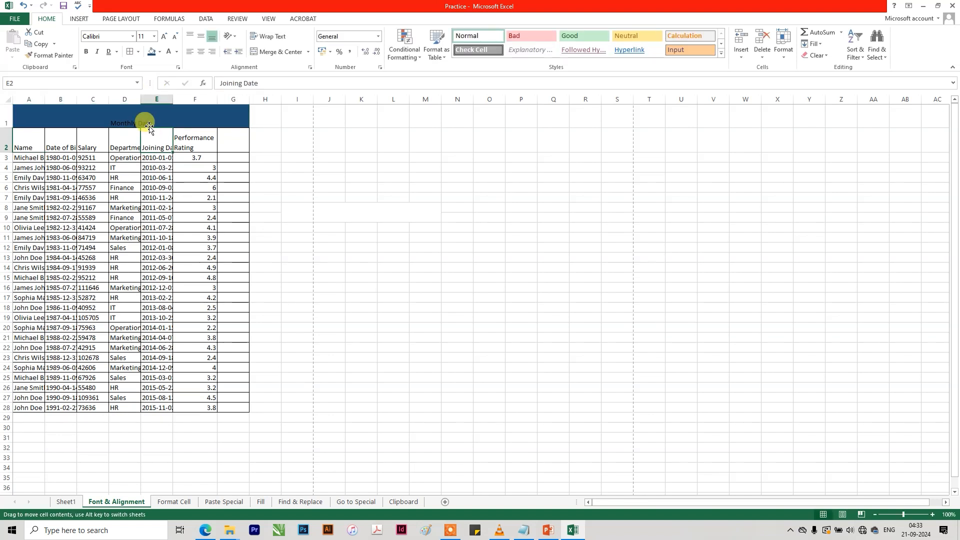
Format the Monthly Data title as bold white text at size 18, vertically centered in its cell.
click(129, 111)
click(200, 36)
click(165, 36)
click(164, 36)
click(165, 36)
click(164, 36)
click(86, 52)
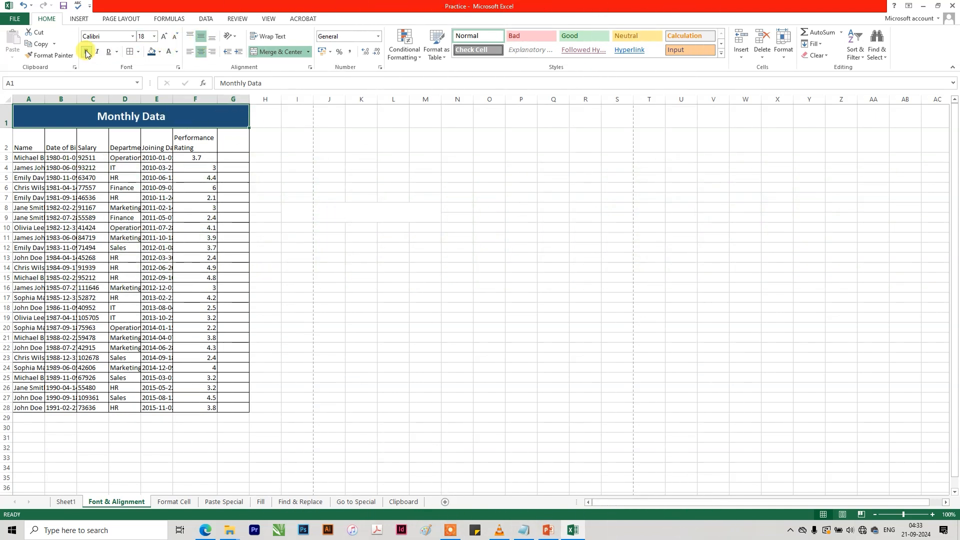
Center the headings in A2:F2 horizontally and vertically.
click(233, 143)
drag(208, 143, 28, 142)
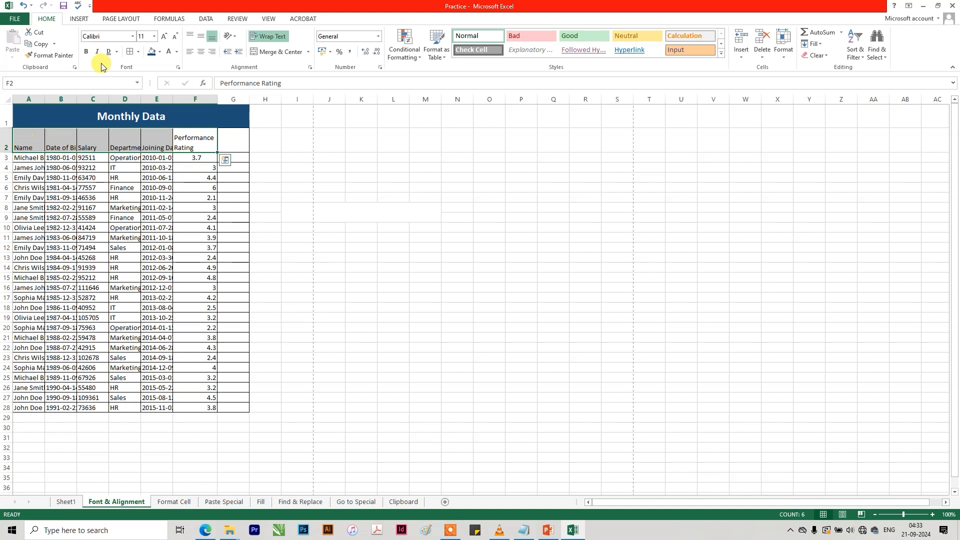
click(199, 53)
click(200, 36)
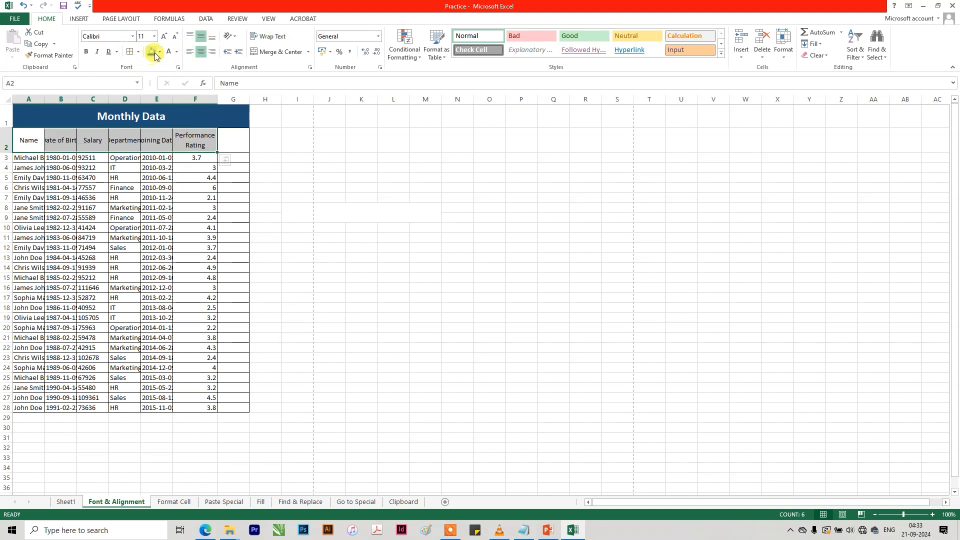
Fill the headings in A2:F2 with light blue and make their text white and bold.
click(159, 52)
click(199, 130)
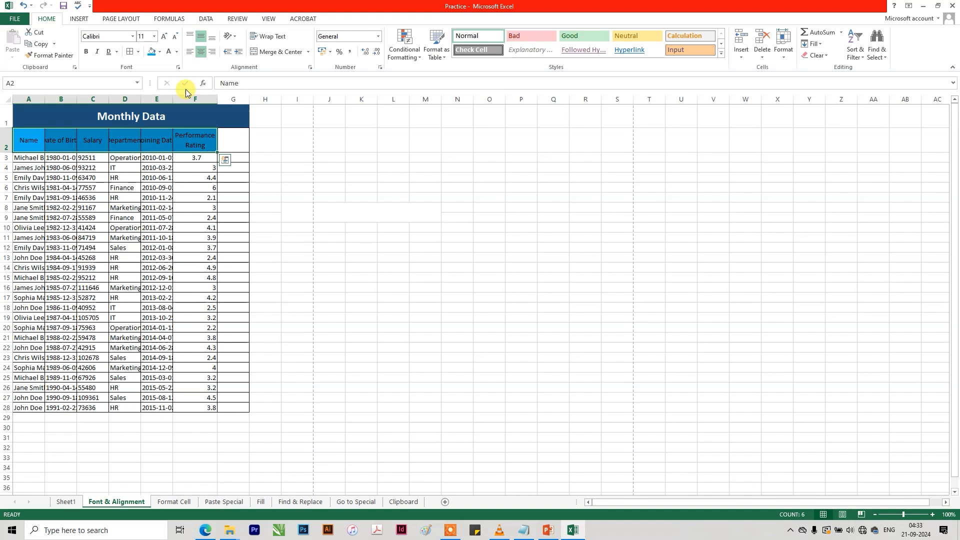
click(170, 52)
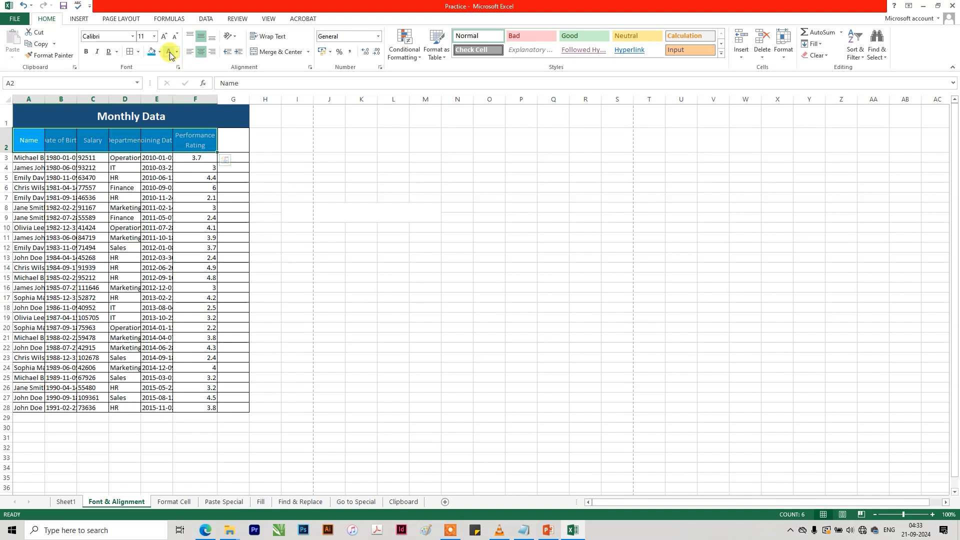
click(86, 52)
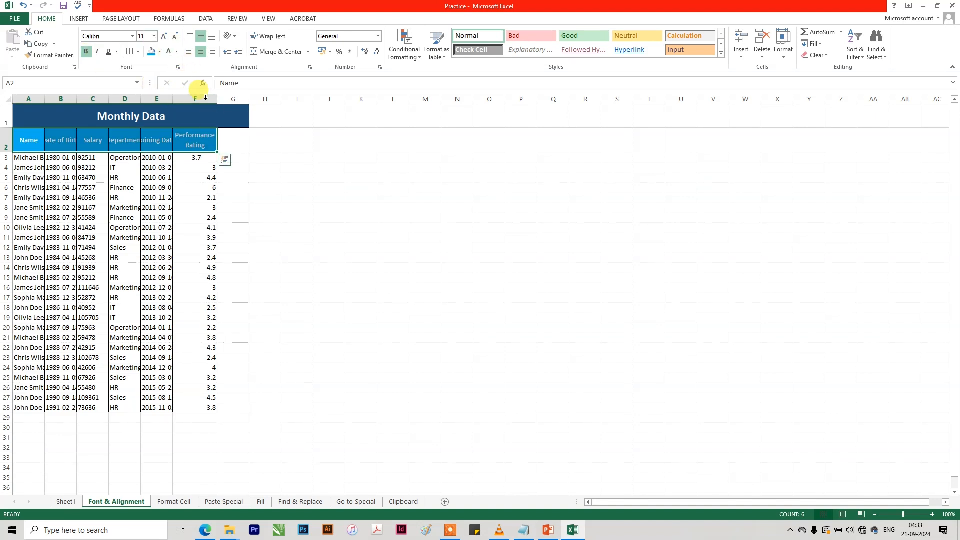
Widen columns A to F equally so that the headings and dates fit in their cells.
drag(205, 99, 14, 98)
drag(79, 99, 96, 99)
click(291, 179)
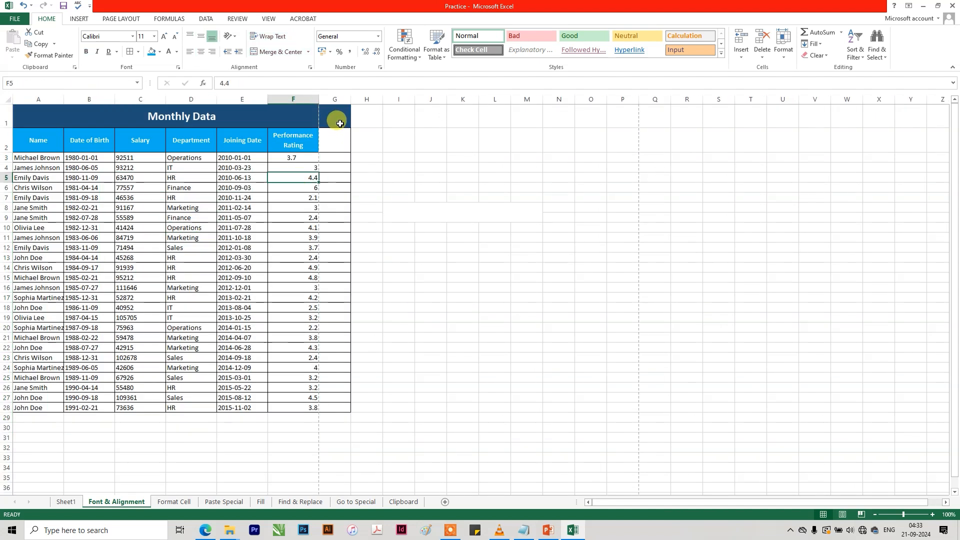
Try to fill the unformatted blank cell G31 upward over column G as far as row 1.
click(330, 419)
click(337, 391)
click(337, 441)
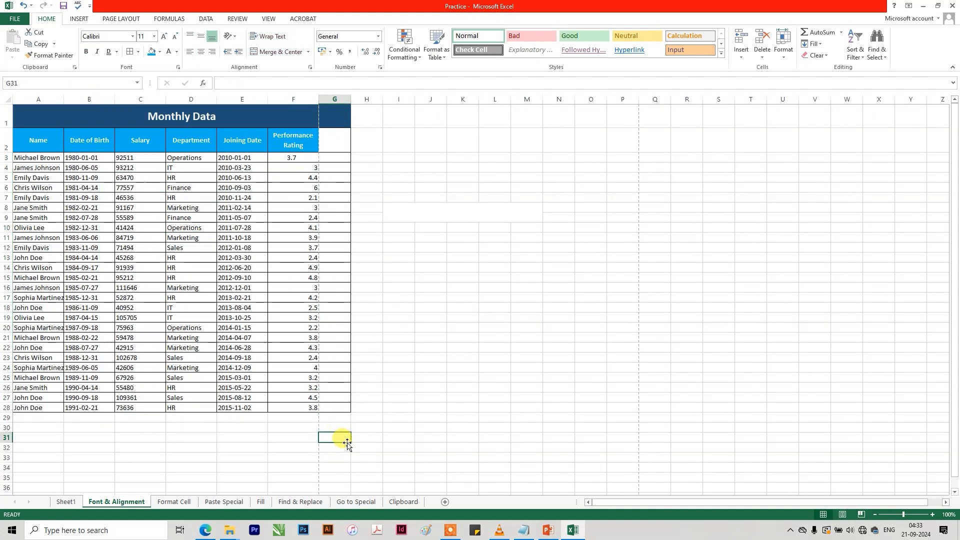
drag(351, 441, 356, 110)
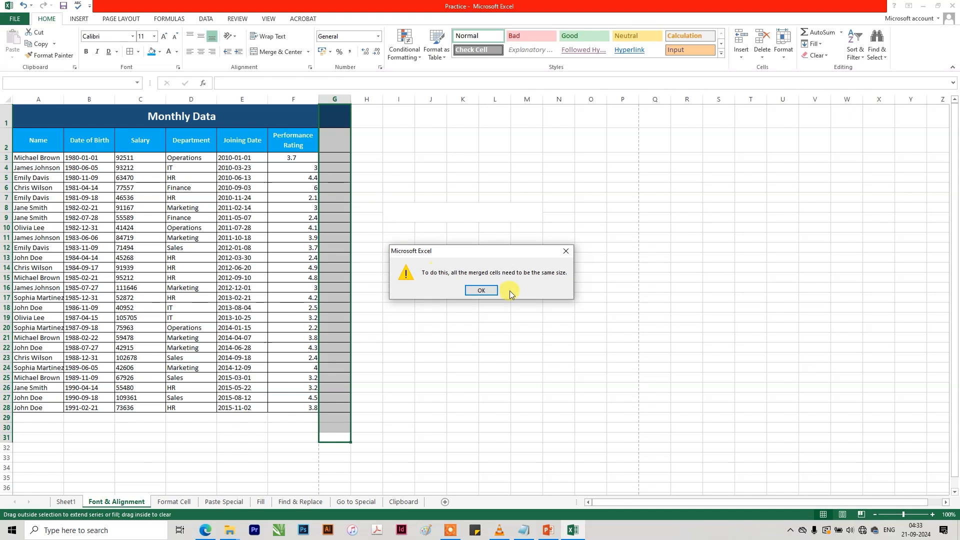
click(481, 290)
Unmerge the Monthly Data title and merge and center it again over A1:F1 only.
click(343, 120)
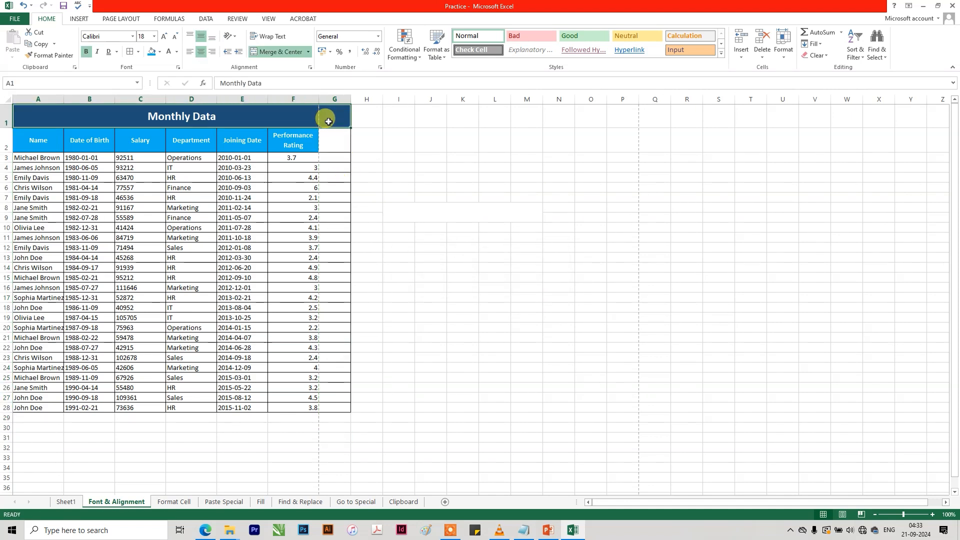
click(280, 53)
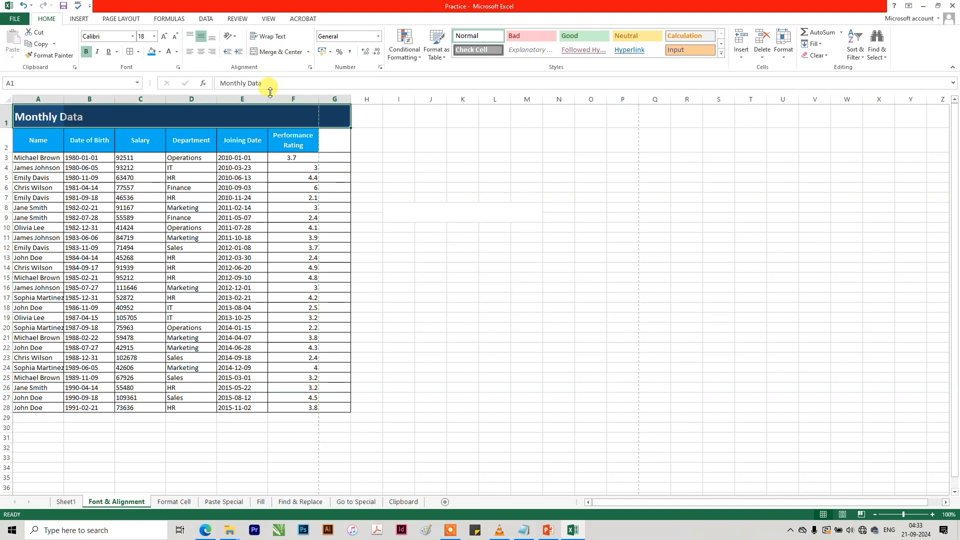
click(304, 125)
drag(303, 122, 16, 116)
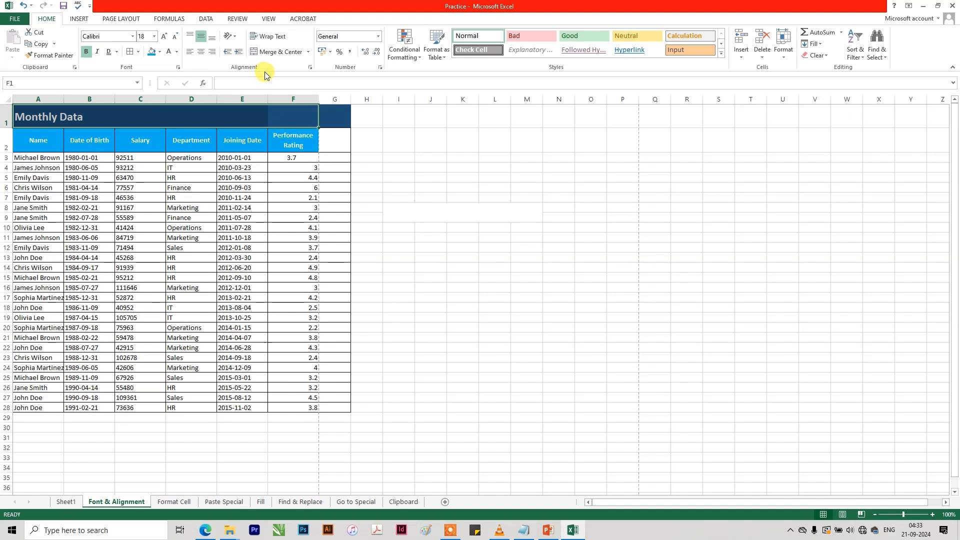
drag(357, 157, 344, 155)
click(330, 115)
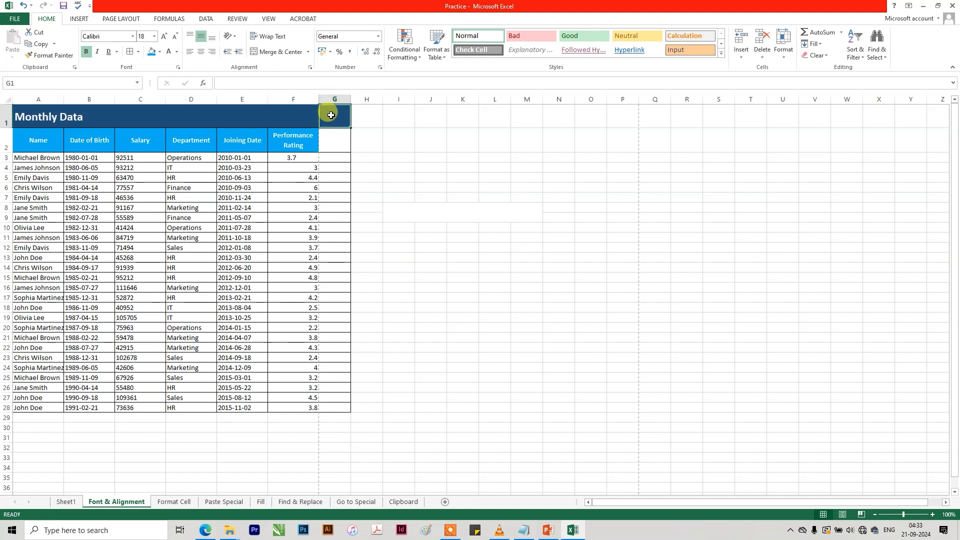
click(306, 117)
drag(305, 118, 20, 116)
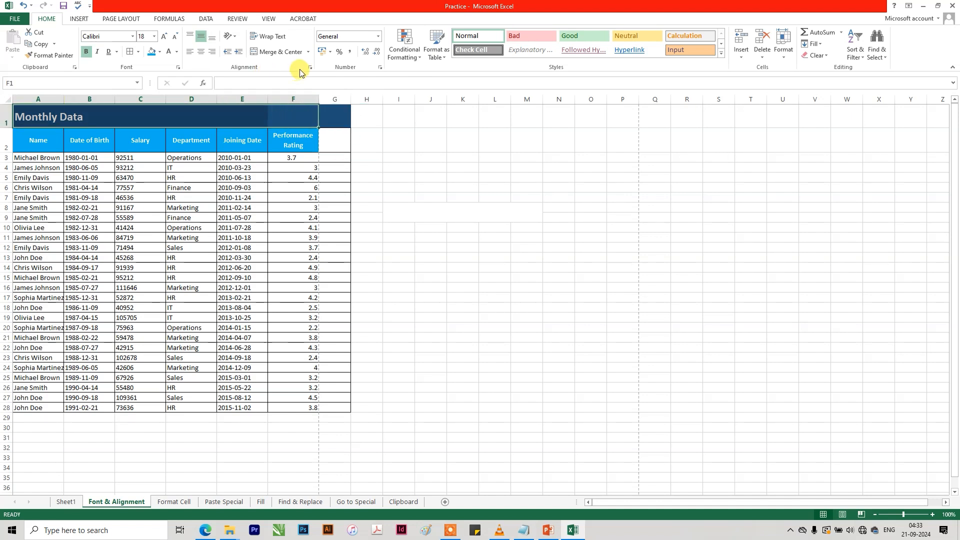
click(279, 52)
click(333, 124)
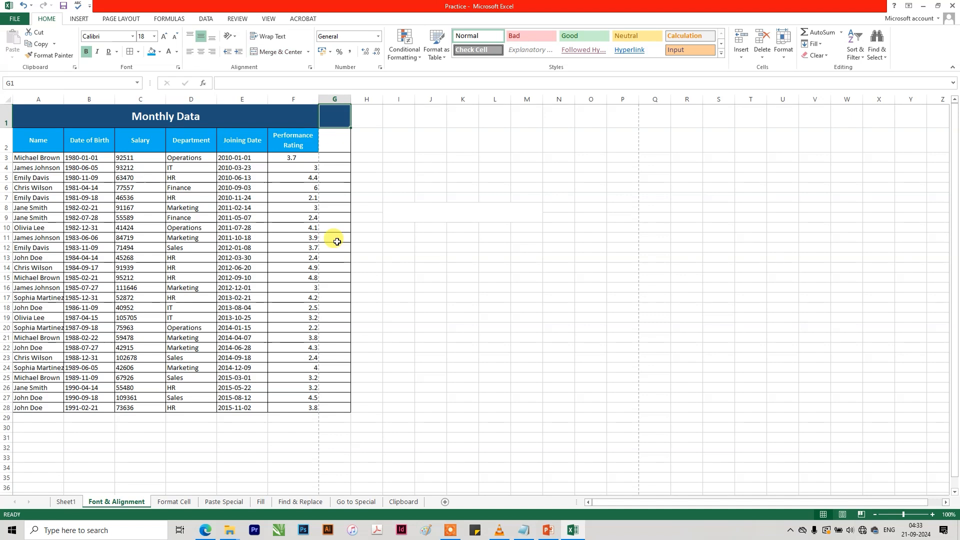
Remove the borders and fill from column G by filling a blank unformatted cell up to row 1.
click(347, 428)
drag(351, 432, 355, 75)
click(329, 423)
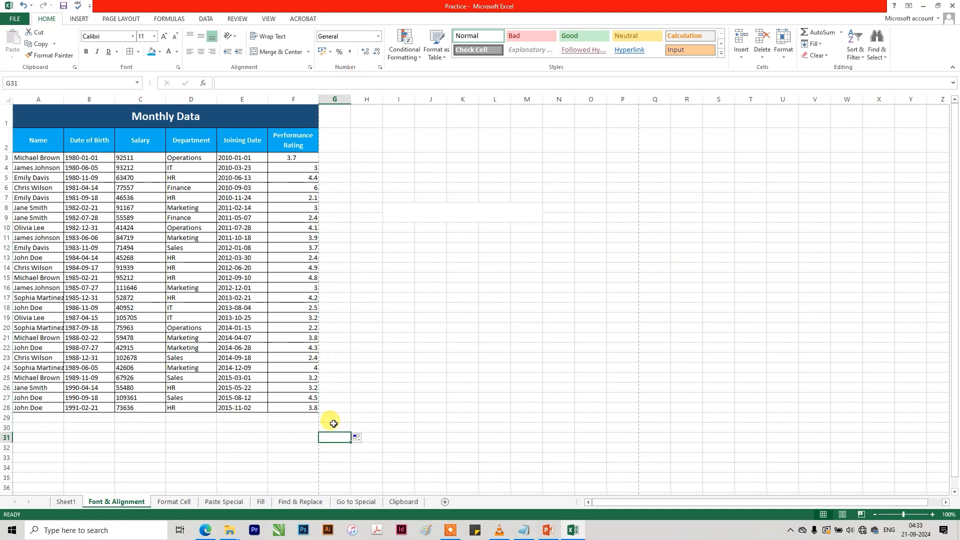
drag(350, 433, 366, 72)
click(330, 430)
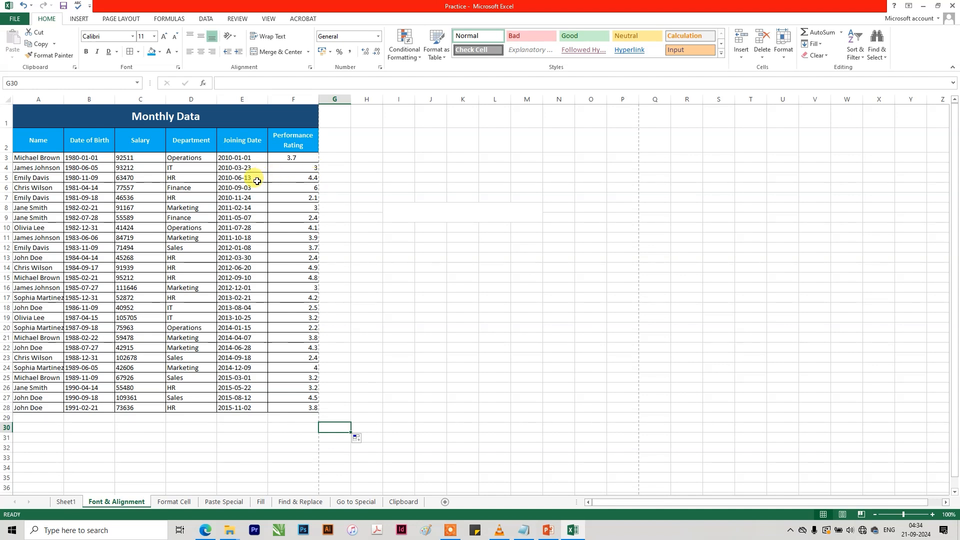
Switch to the Format Cell sheet and look over the number categories in the Format Cells dialog.
key(ctrl+Page_Down)
click(333, 318)
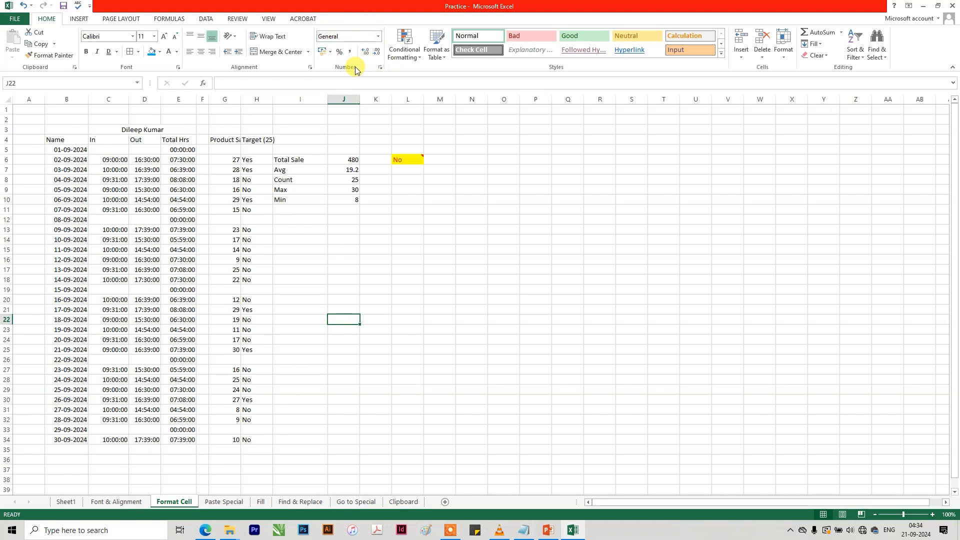
click(380, 73)
drag(548, 97, 581, 198)
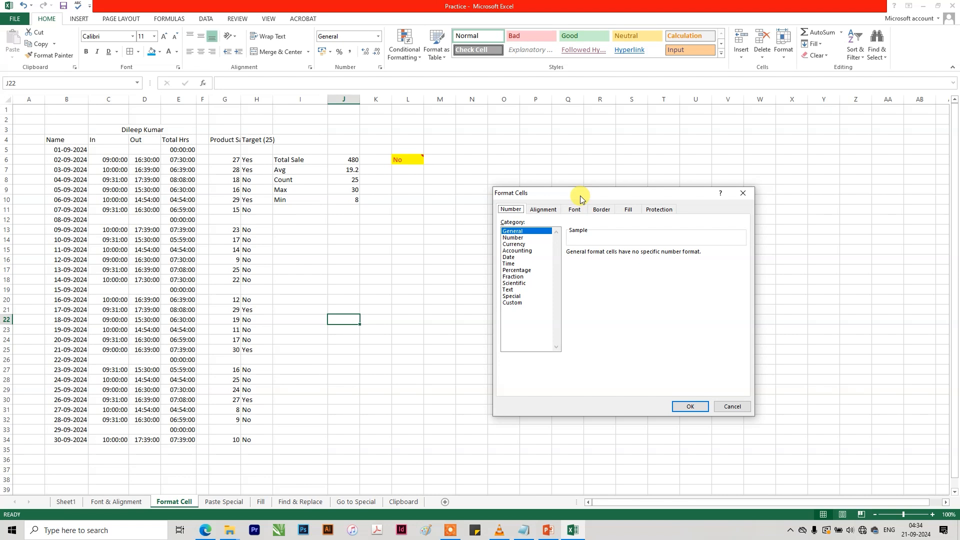
click(742, 193)
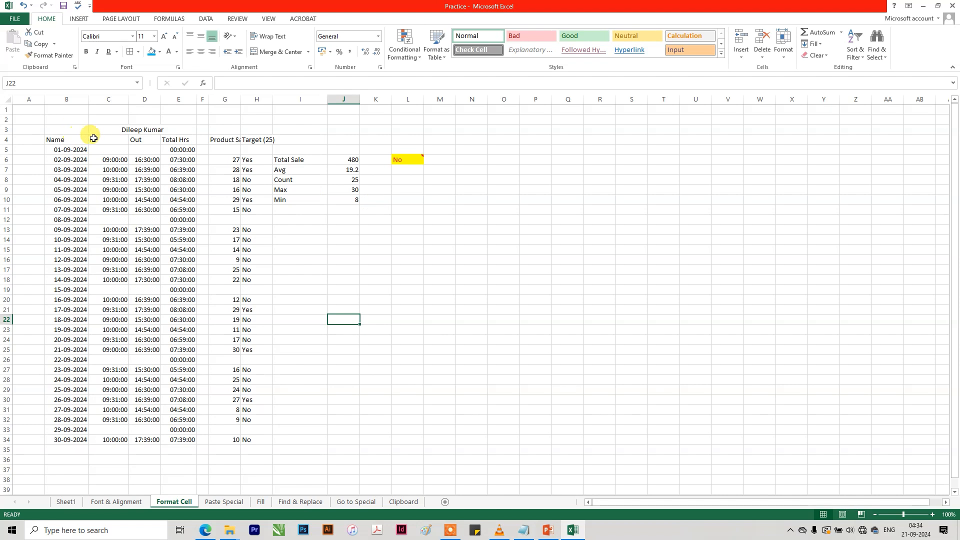
Increase the font of the heading cells B3:H4 by two sizes and make row 3 taller.
click(137, 131)
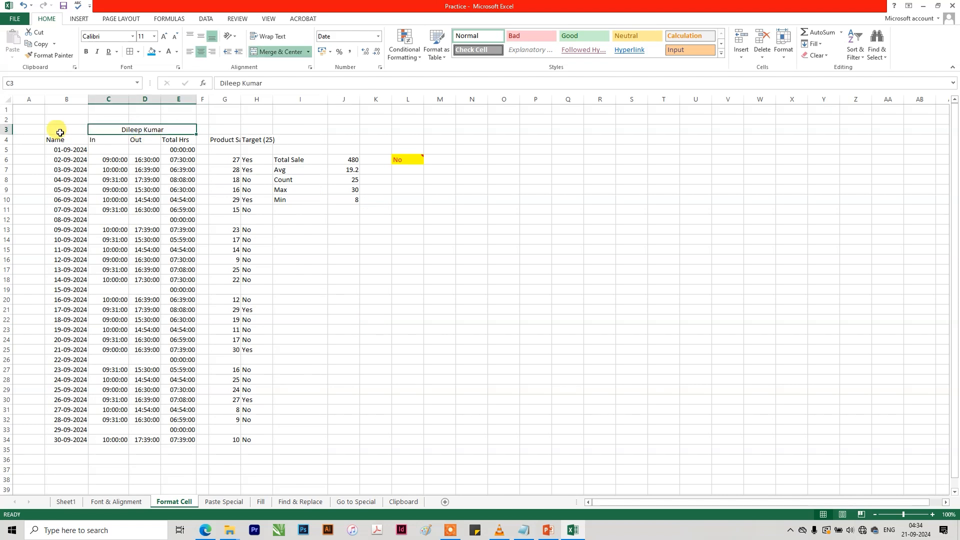
drag(68, 143, 252, 130)
click(164, 36)
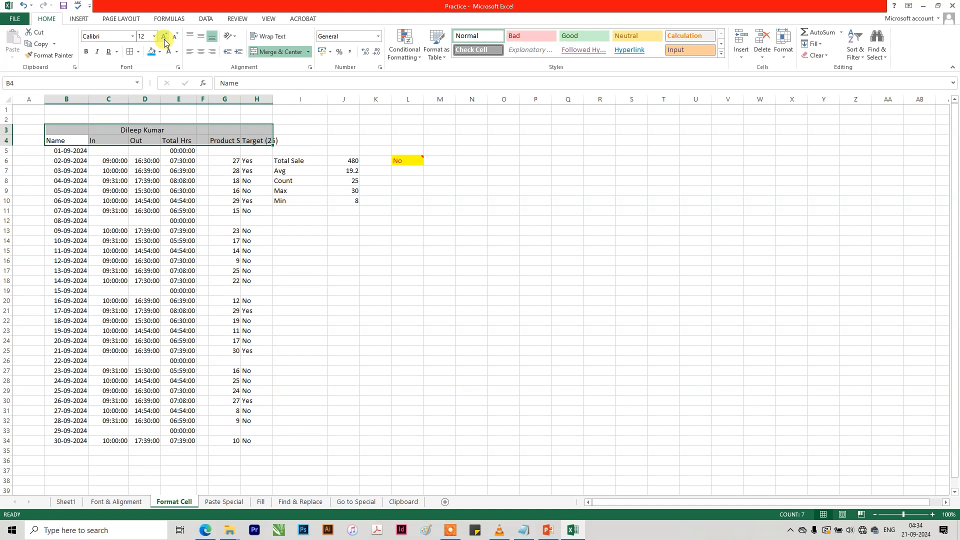
click(164, 36)
drag(7, 131, 7, 153)
click(18, 149)
Autofit the widths of columns B to H to their contents.
drag(257, 99, 65, 94)
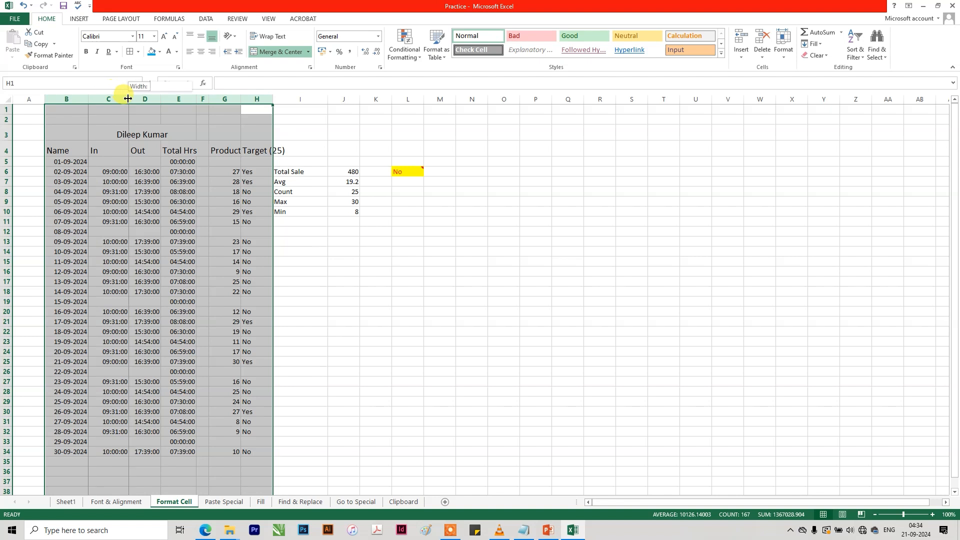
double_click(129, 99)
click(235, 214)
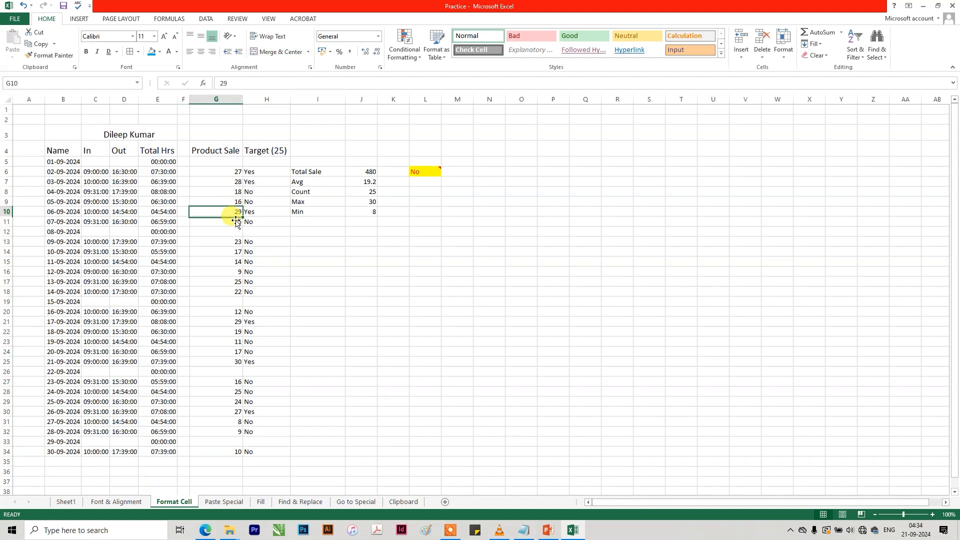
click(112, 134)
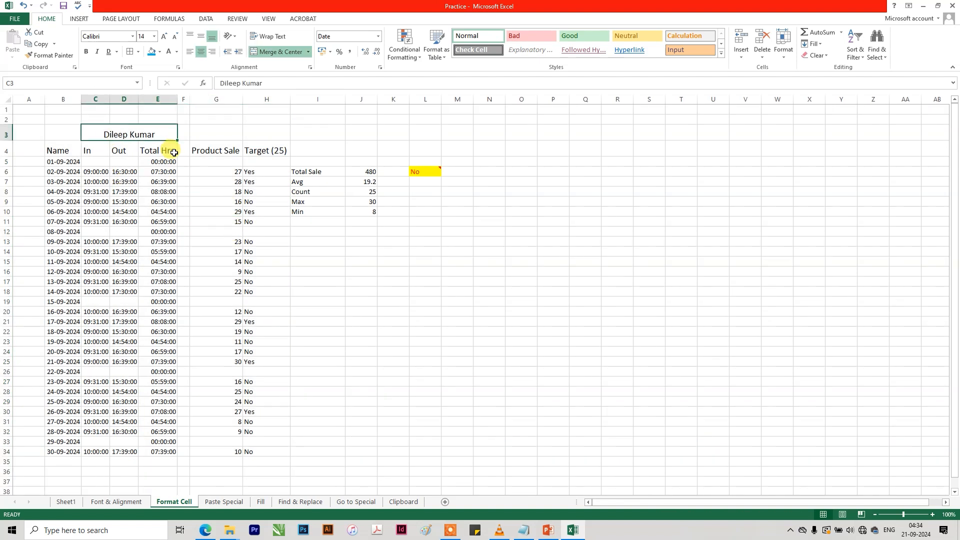
click(124, 149)
click(156, 150)
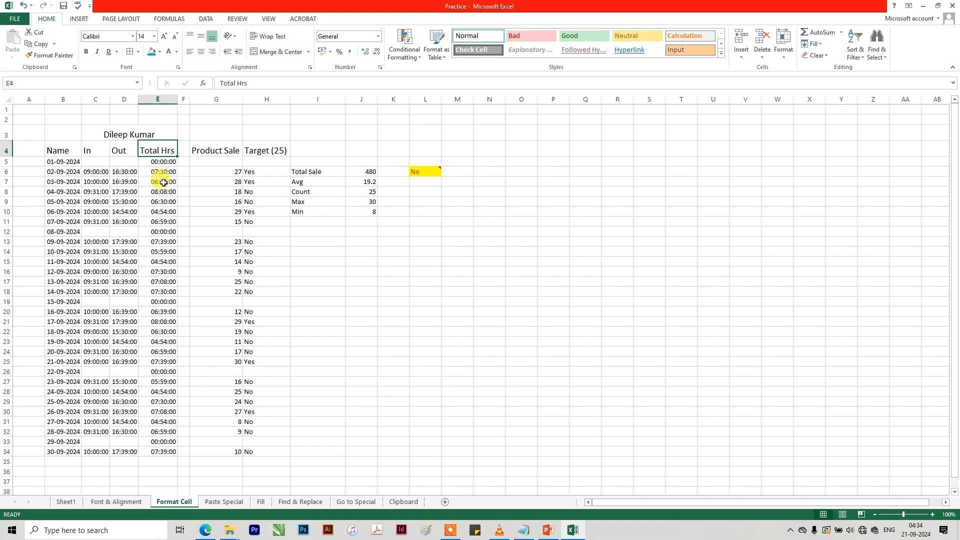
Try the General number format on the date in B5 and the time in C6, and undo both changes.
click(65, 162)
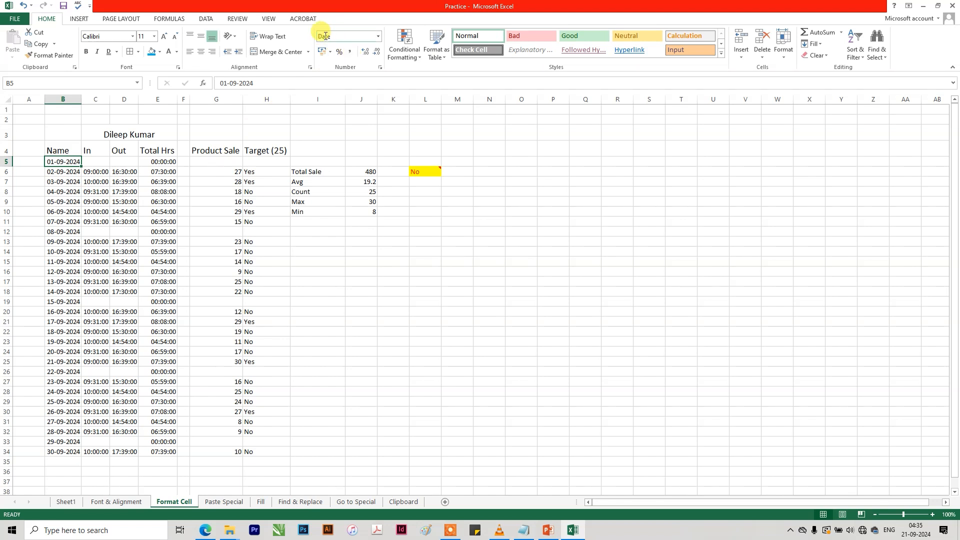
click(377, 37)
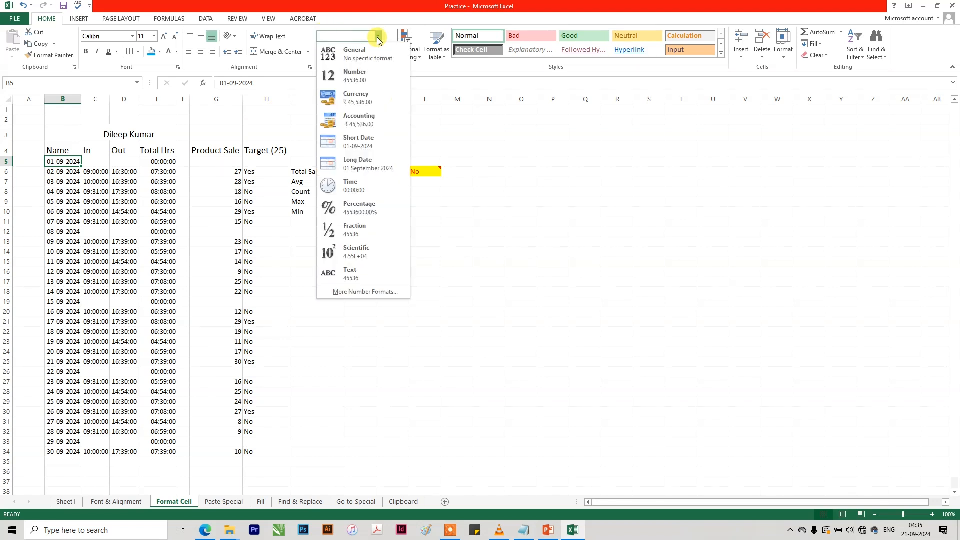
click(379, 56)
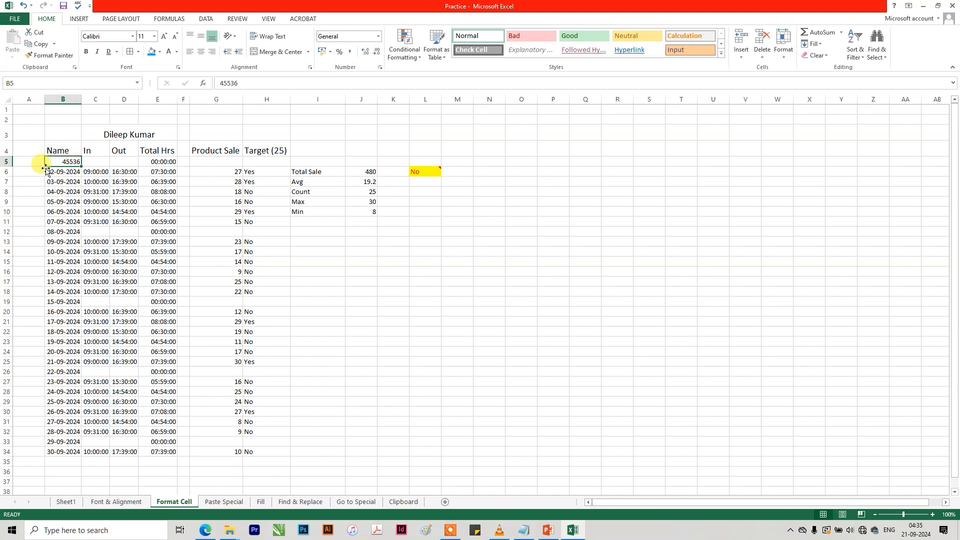
click(99, 173)
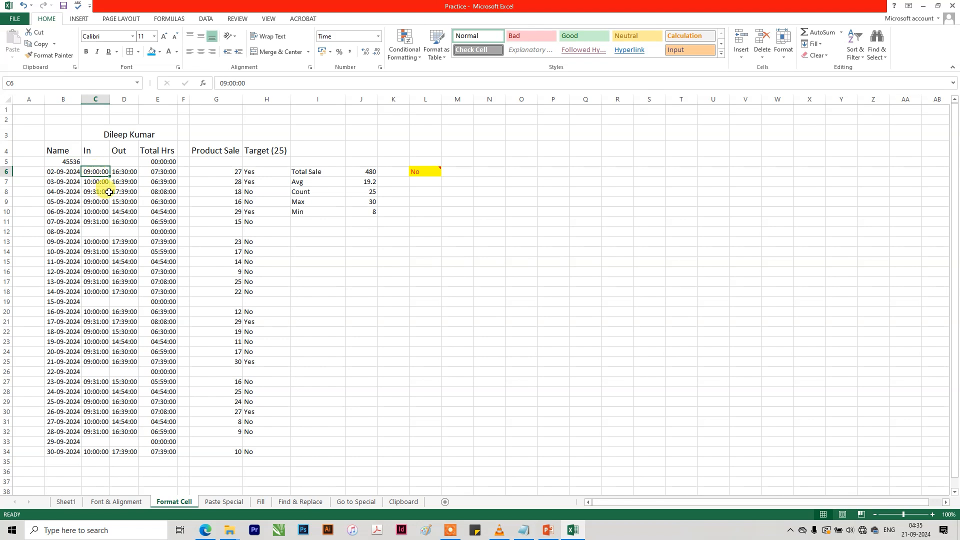
click(378, 37)
click(370, 51)
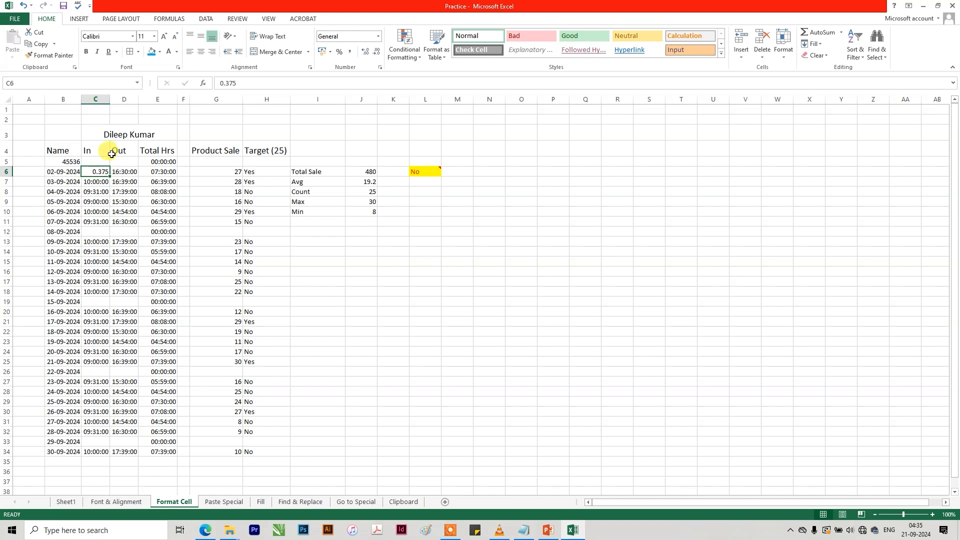
key(ctrl+z)
key(ctrl+z)
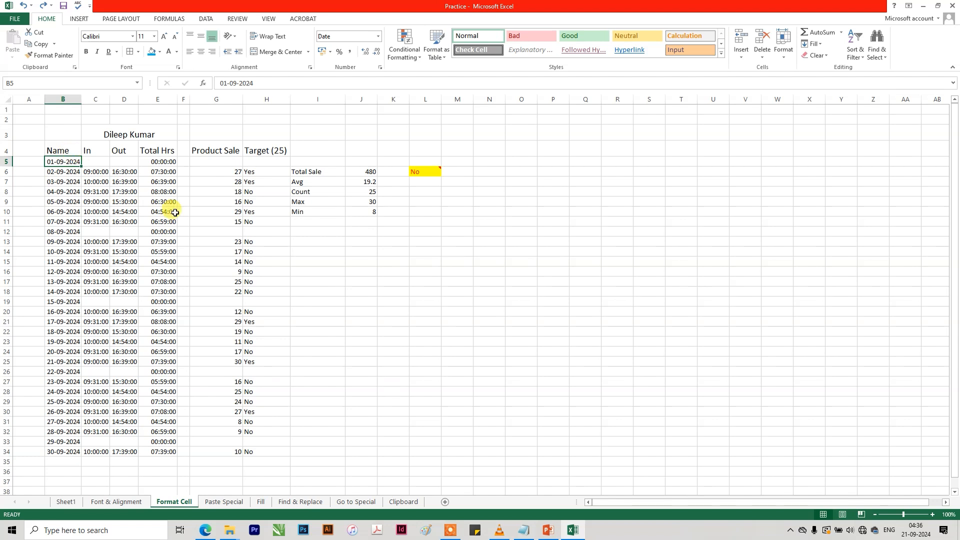
Enter the date 01/09/2024 in cell N12 and change its number format to General.
click(494, 231)
text(0)
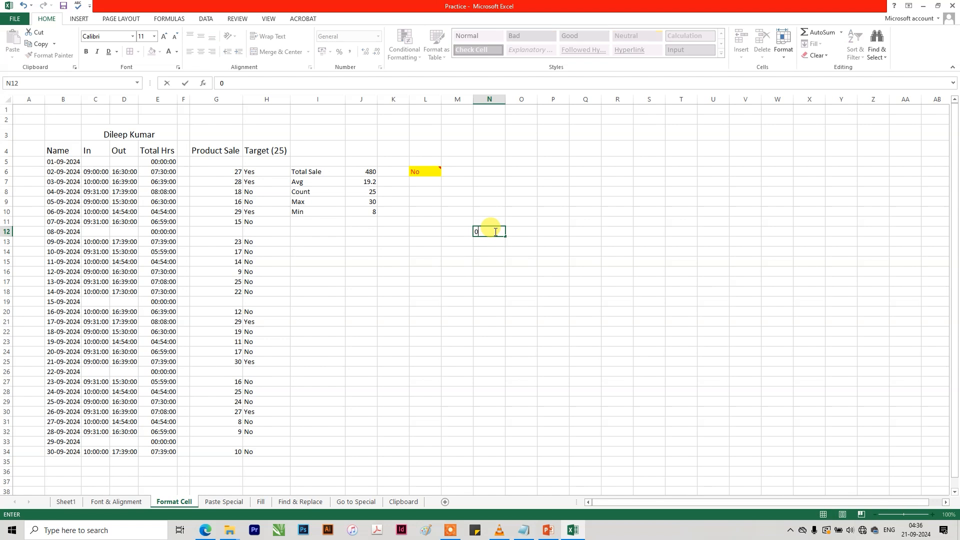
text(1/09-)
key(BackSpace)
text(/2024)
key(Return)
click(489, 231)
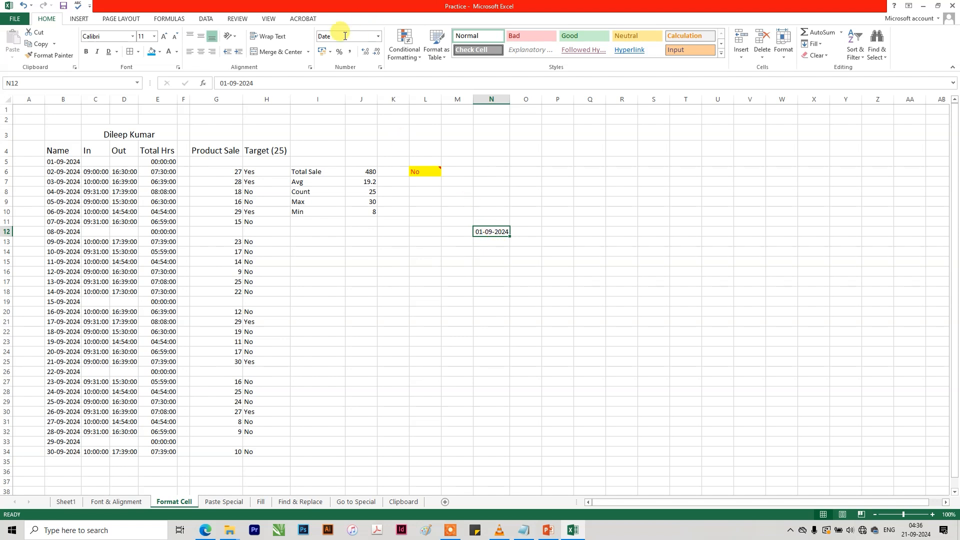
click(378, 36)
click(373, 56)
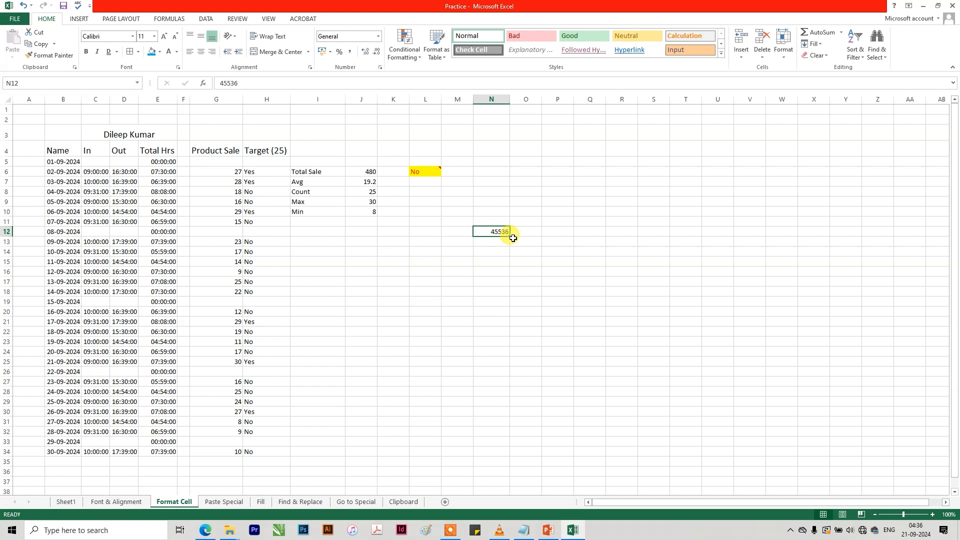
Enter 45537 in cell N11 and format it as Short Date.
click(491, 214)
click(496, 220)
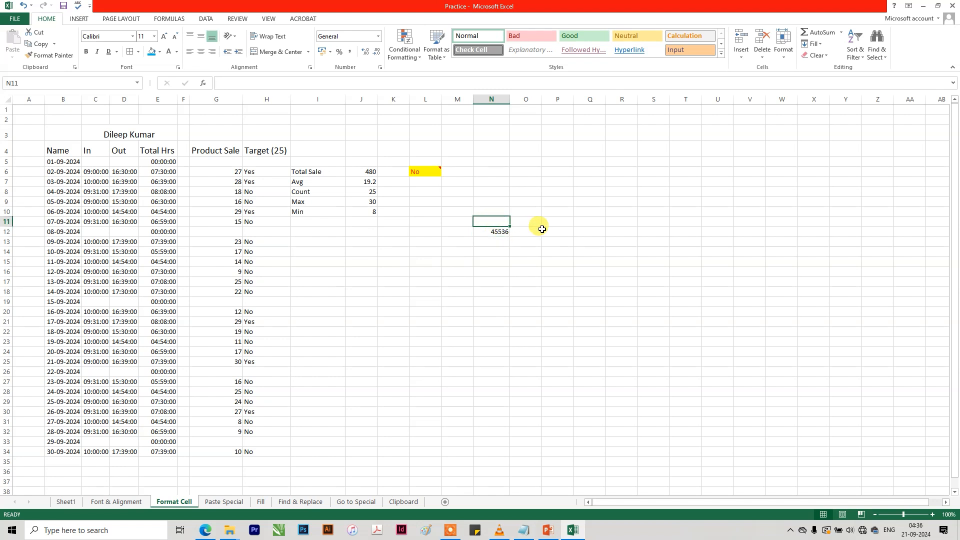
text(45537)
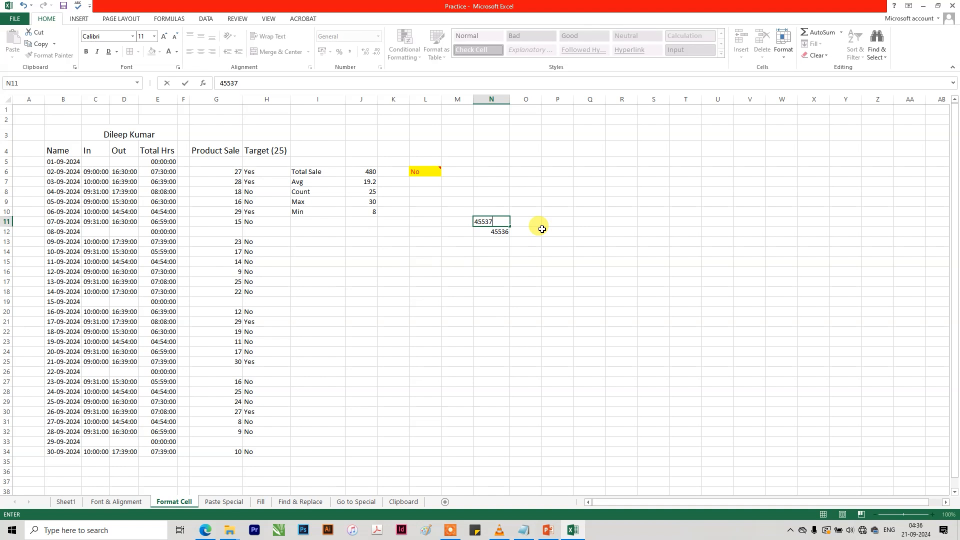
key(ctrl+Return)
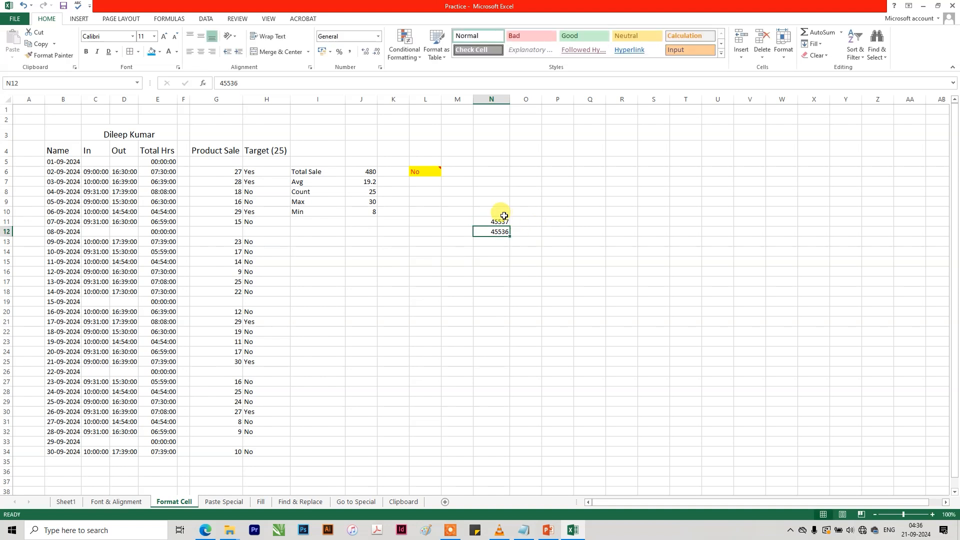
click(379, 36)
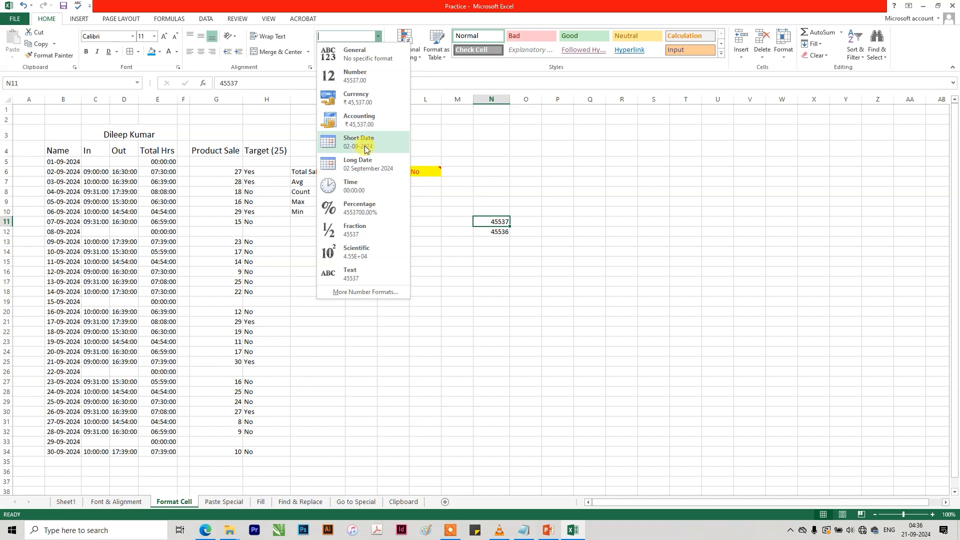
click(363, 147)
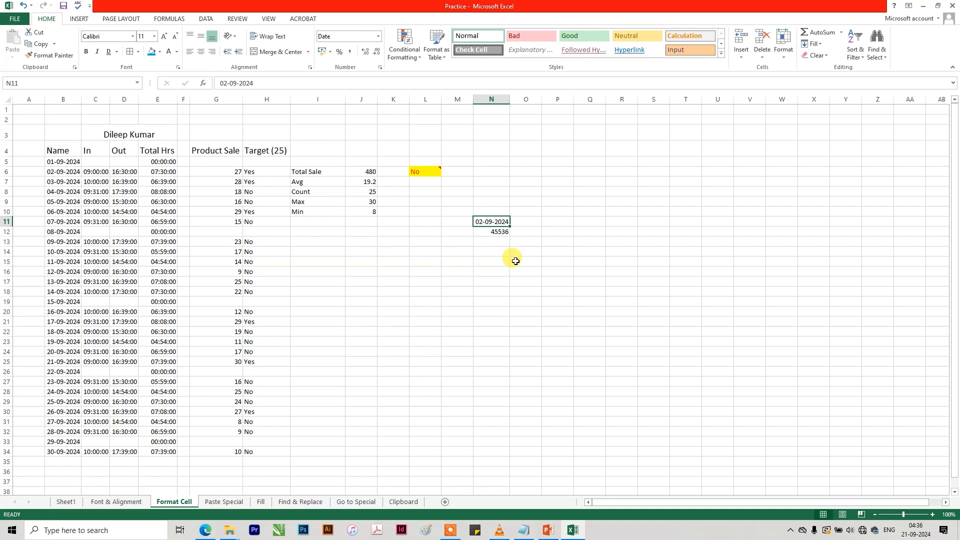
click(483, 212)
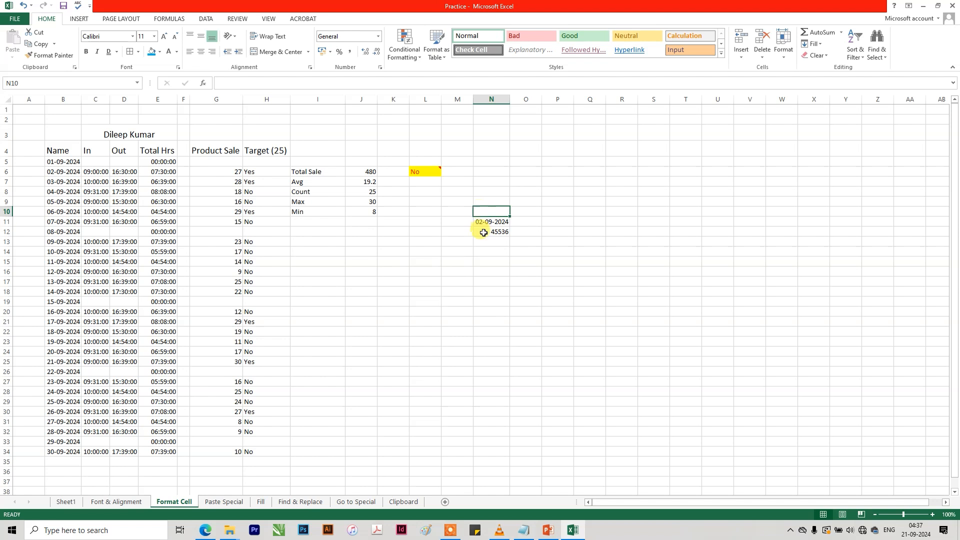
click(378, 37)
click(360, 55)
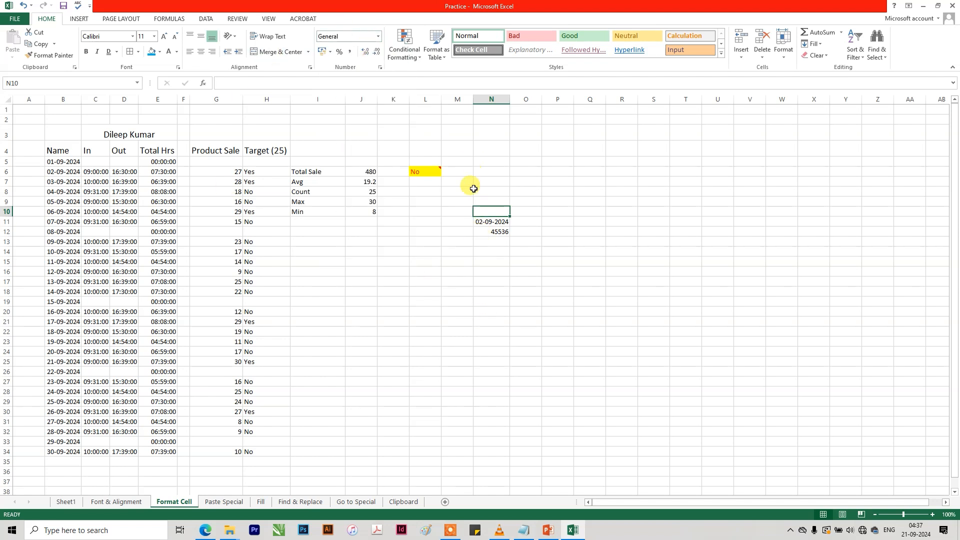
click(377, 37)
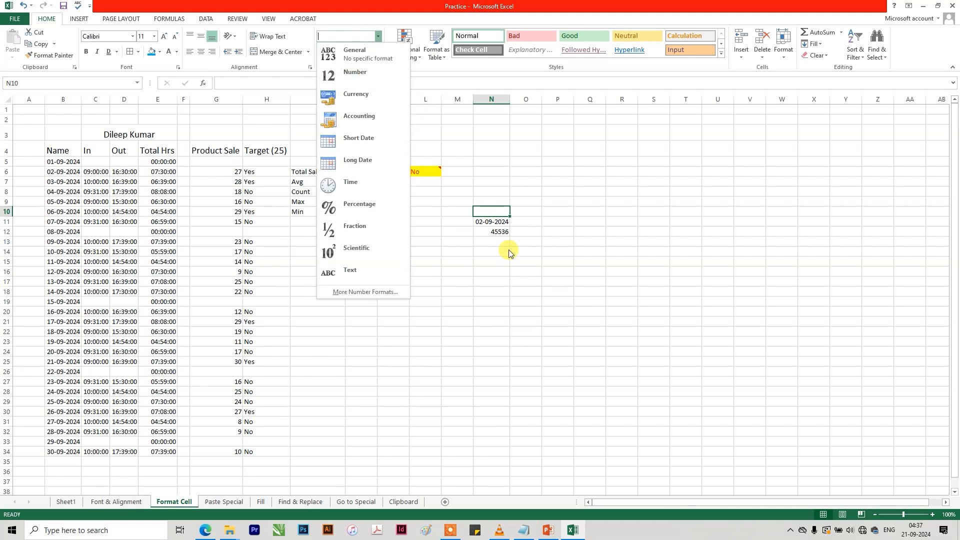
click(496, 226)
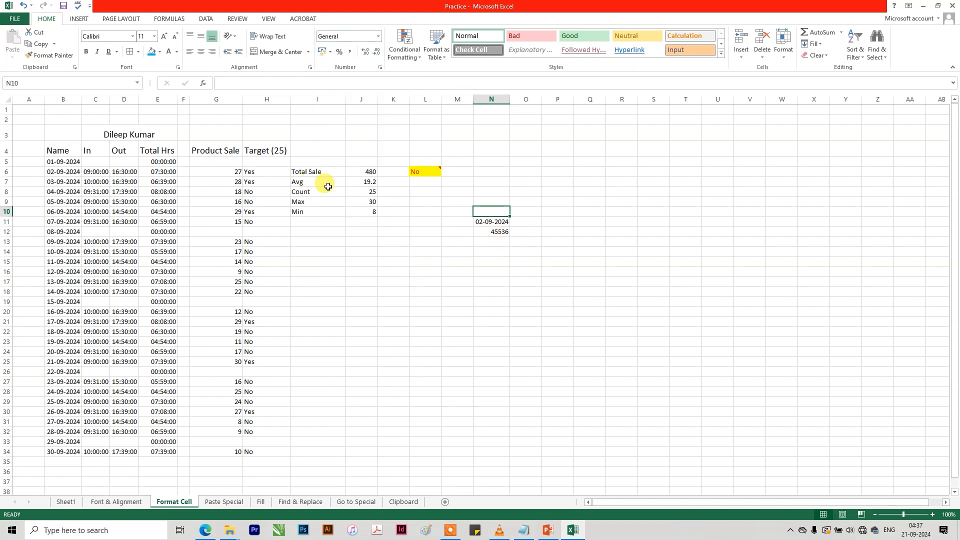
Format the Min value in J10 as Number, try more decimal places, and reduce it to no decimals.
click(366, 212)
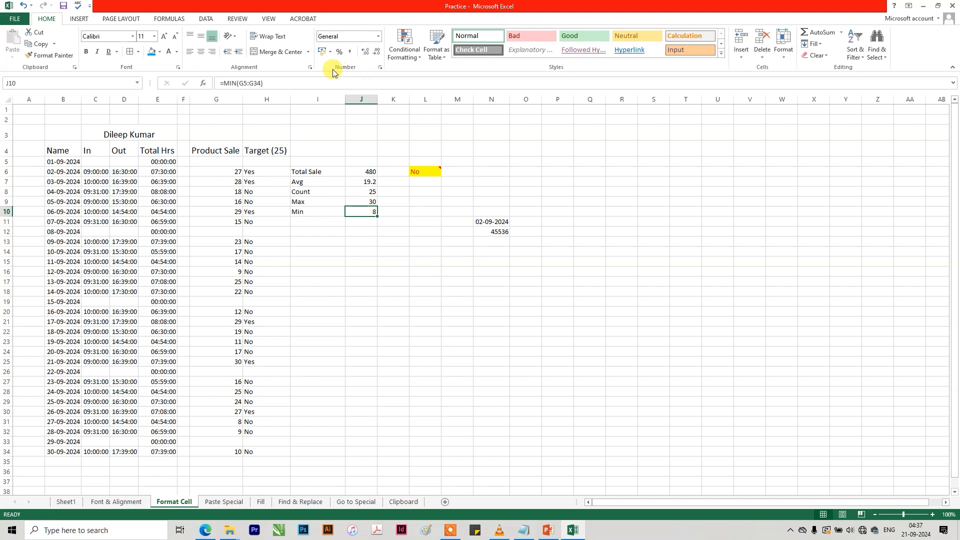
click(378, 36)
click(364, 74)
click(378, 52)
click(364, 52)
click(364, 52)
click(364, 52)
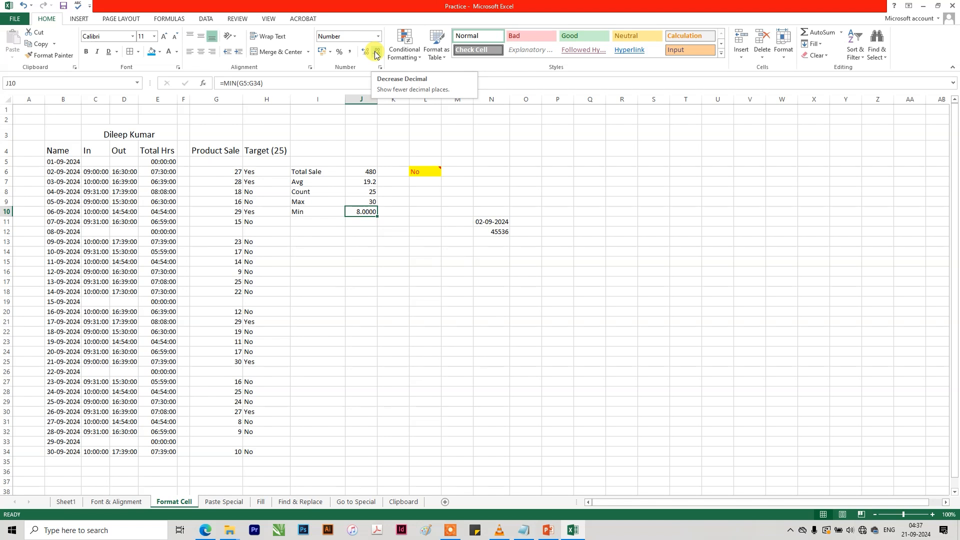
click(364, 52)
click(365, 52)
click(364, 52)
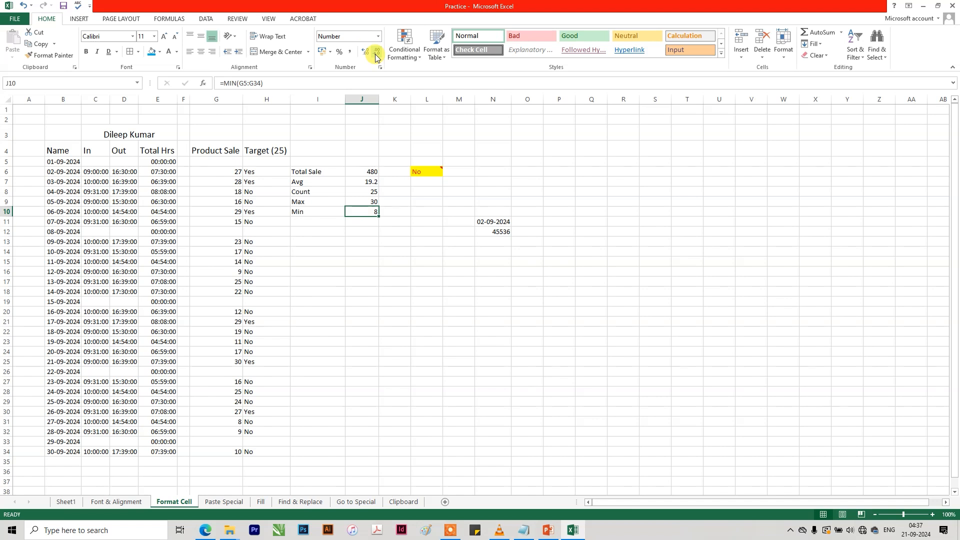
Apply the Currency format to the Min value in J10.
click(378, 36)
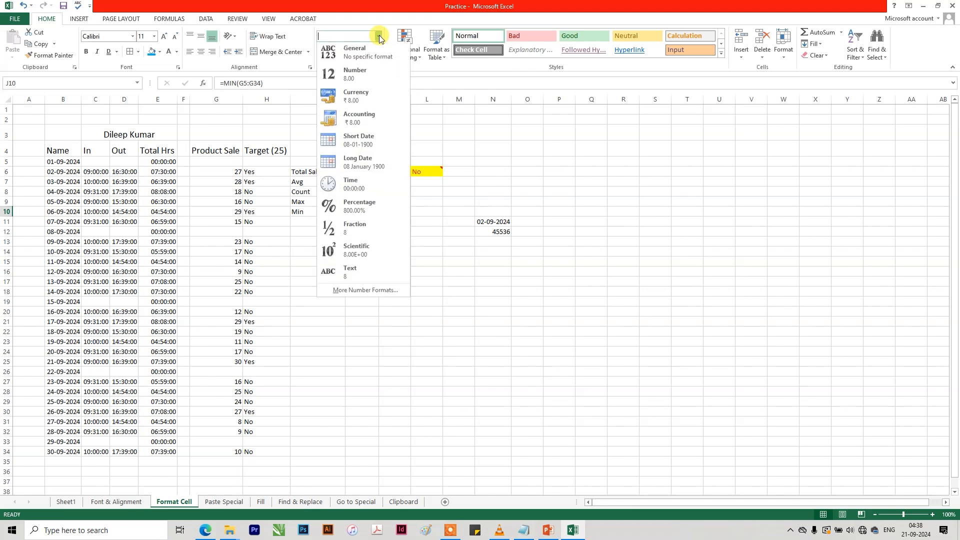
click(376, 99)
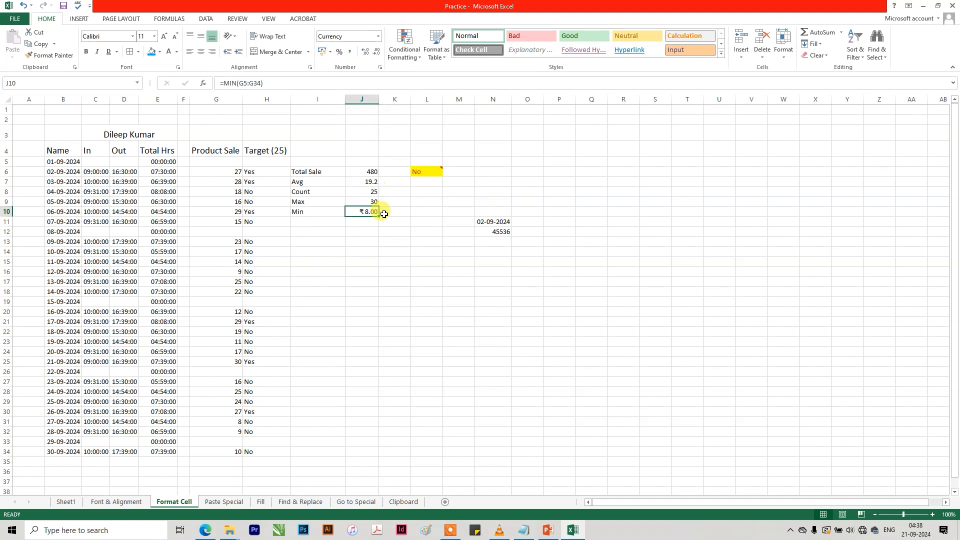
click(377, 252)
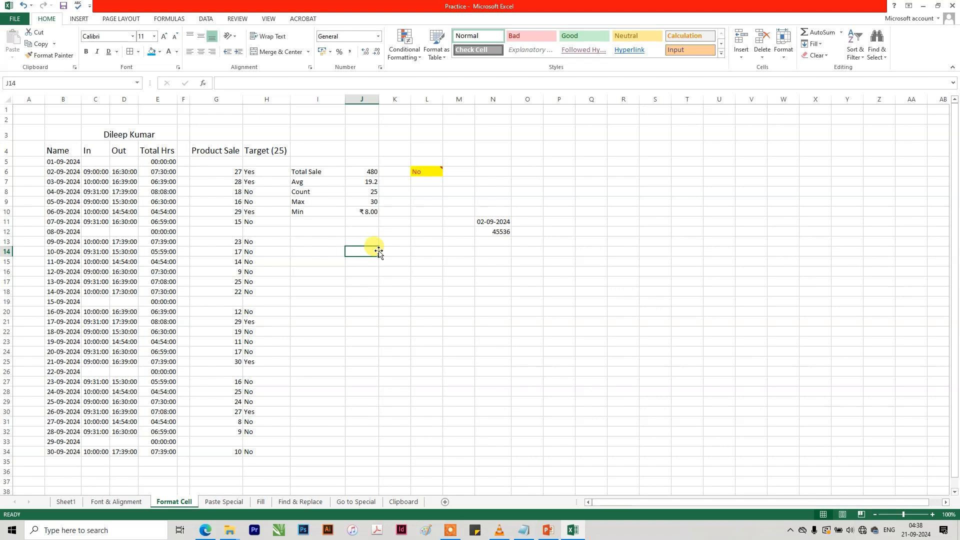
click(365, 210)
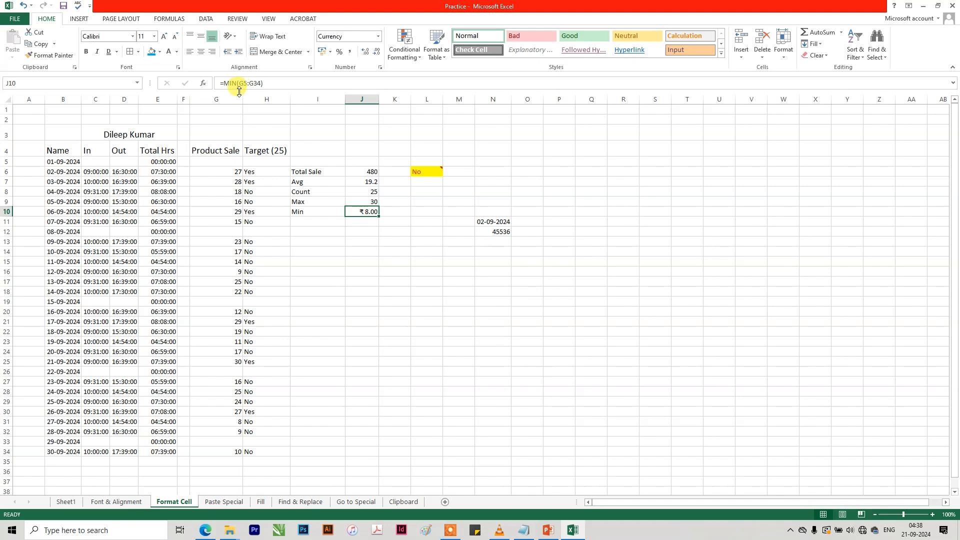
Enter 256 in cell J15 and format it as Currency.
click(367, 257)
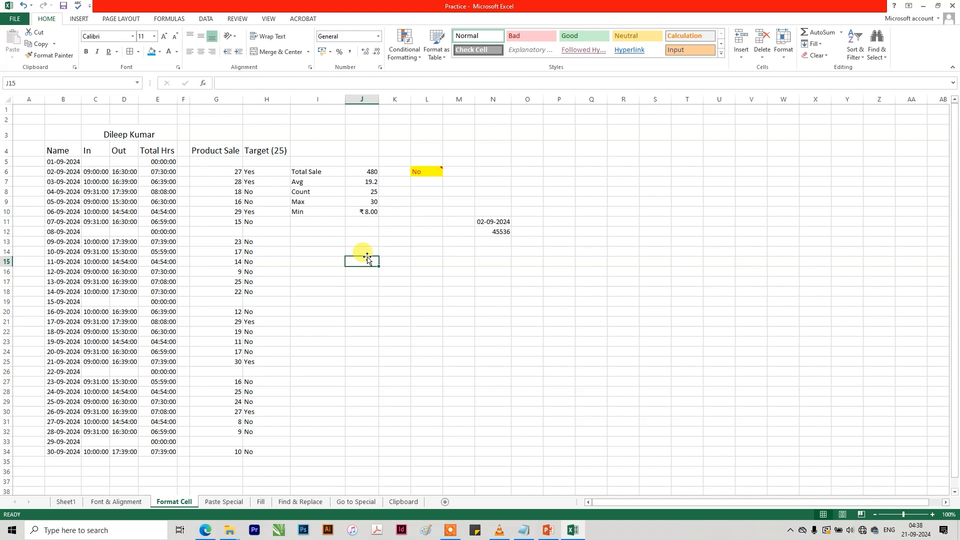
text(256)
key(Return)
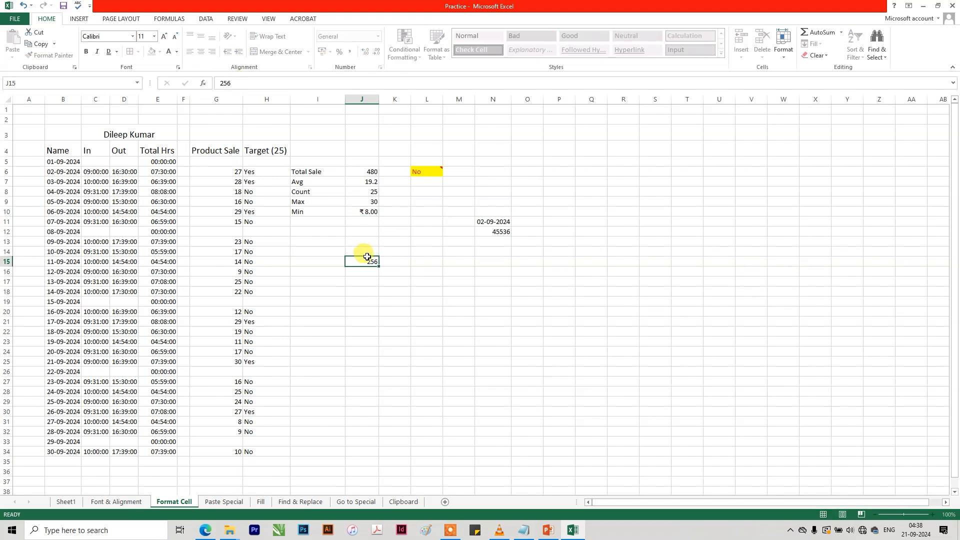
click(367, 260)
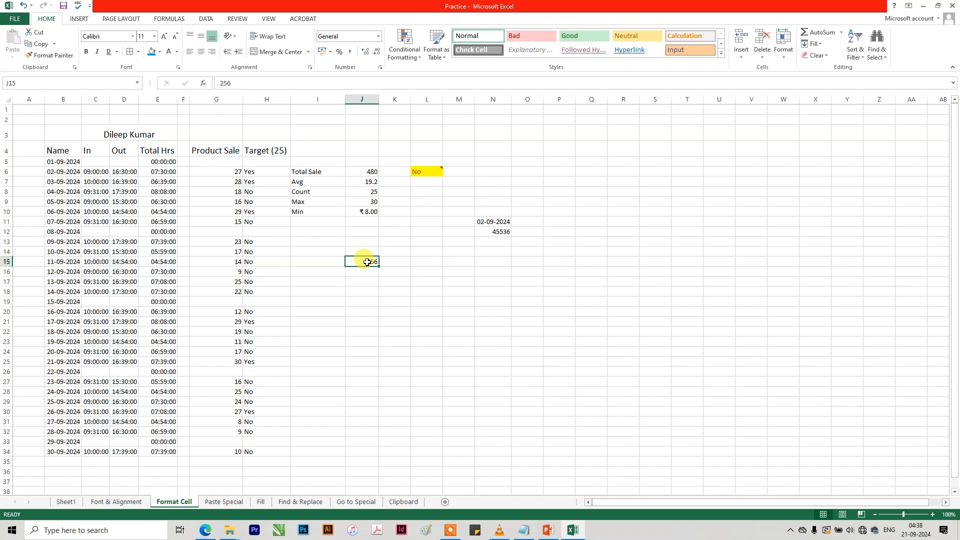
click(378, 35)
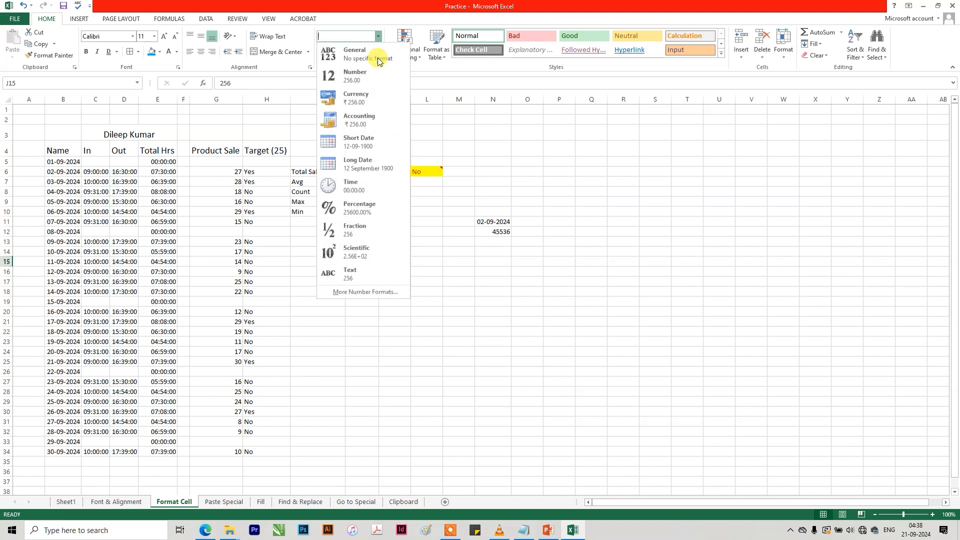
click(368, 124)
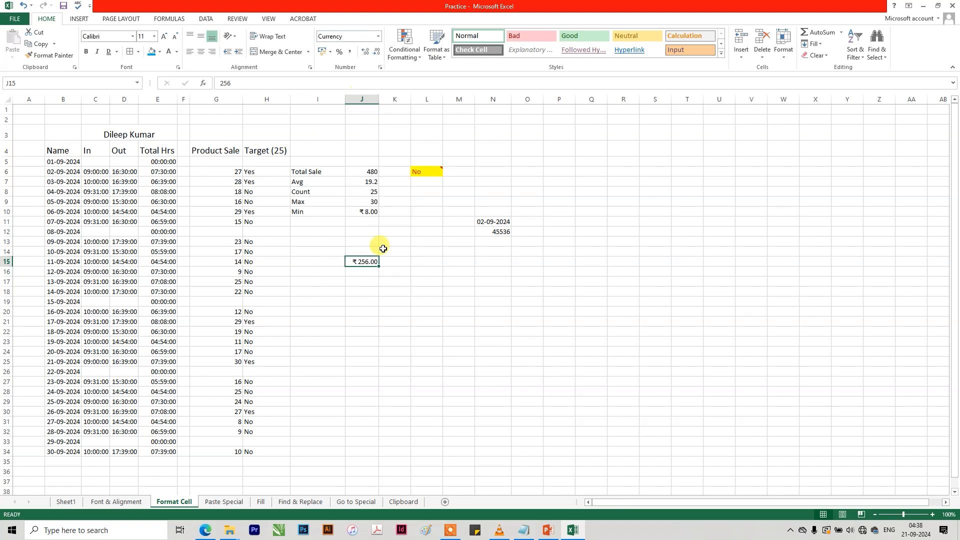
Compare the Accounting and Currency formats on the value in J15, finishing with Accounting.
click(388, 298)
click(366, 261)
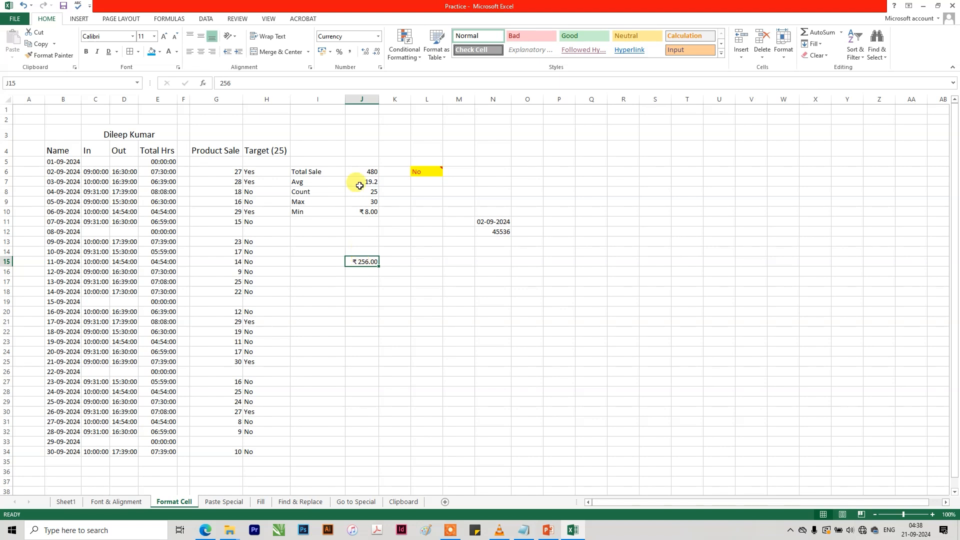
click(374, 38)
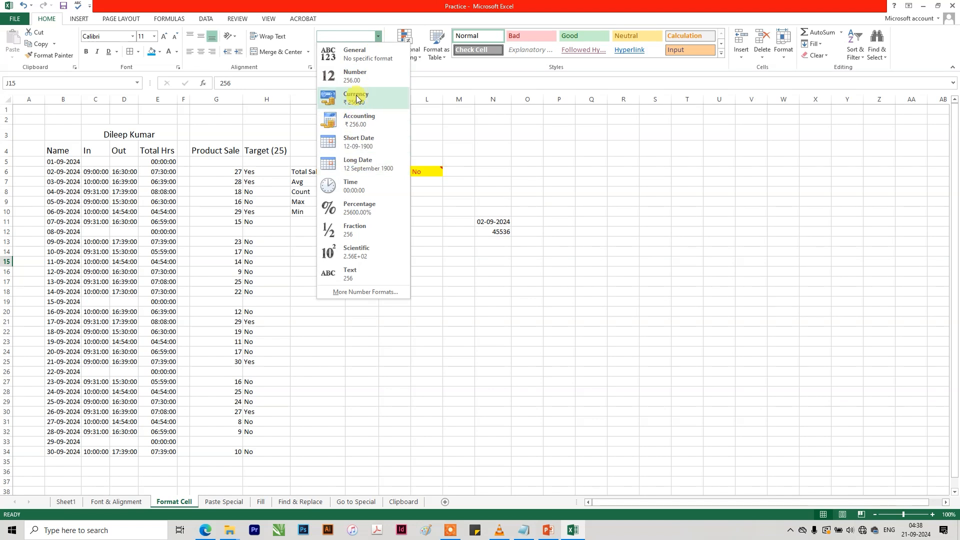
click(372, 118)
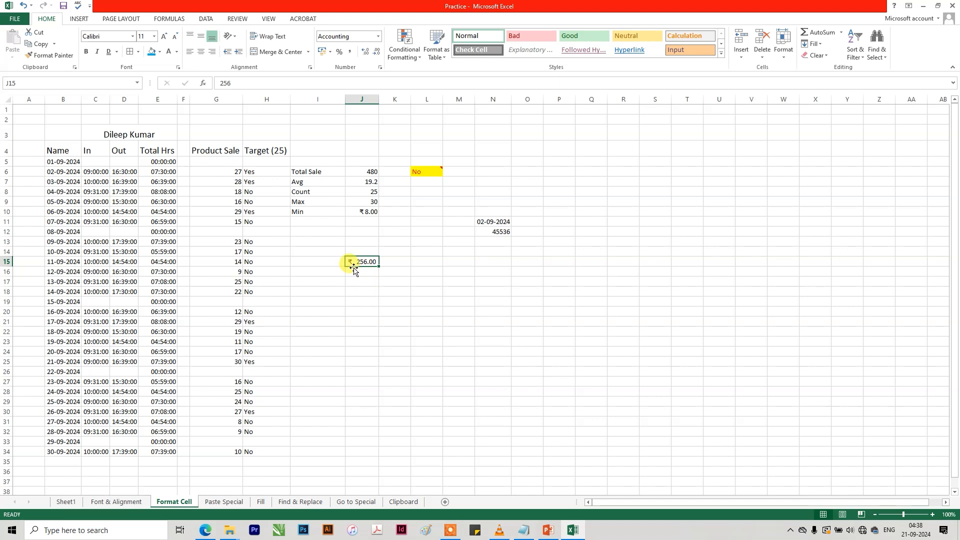
click(378, 37)
click(374, 100)
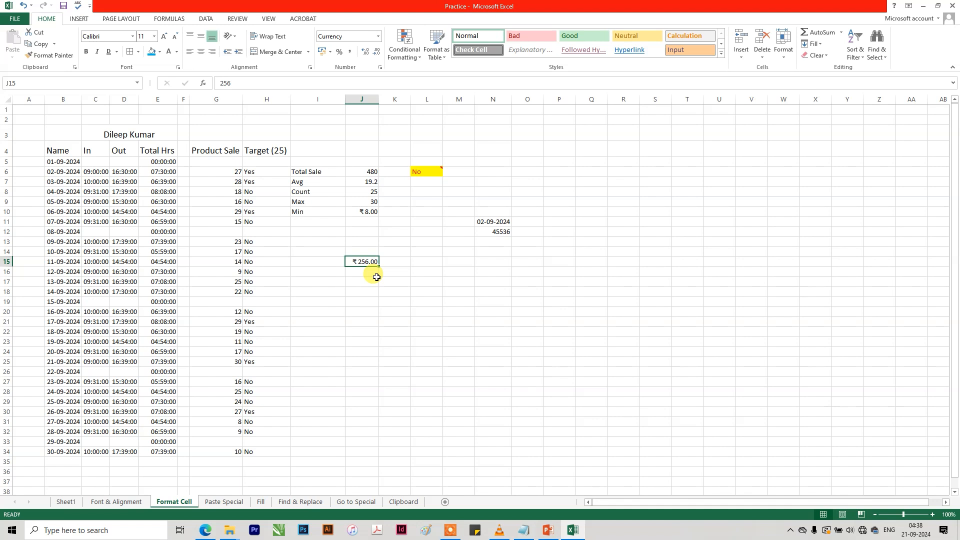
click(378, 37)
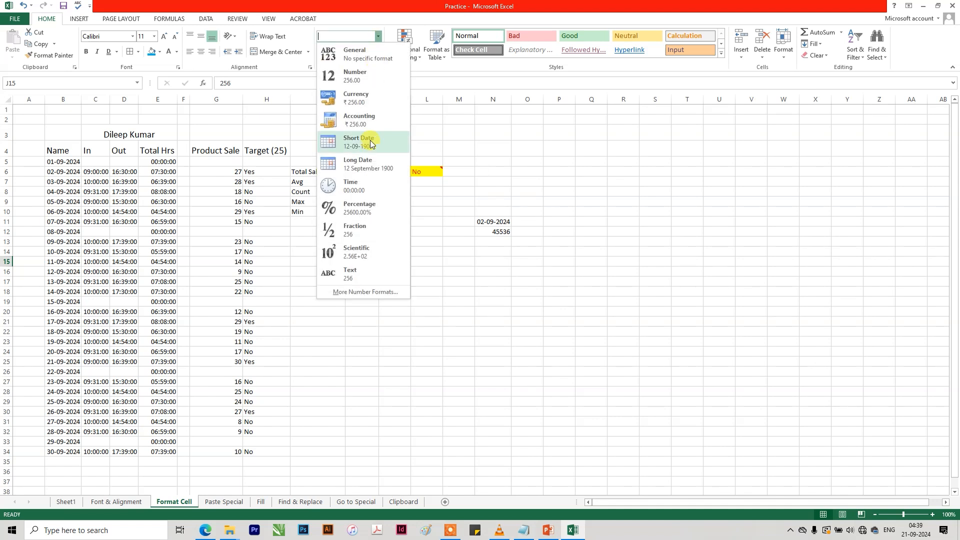
click(368, 120)
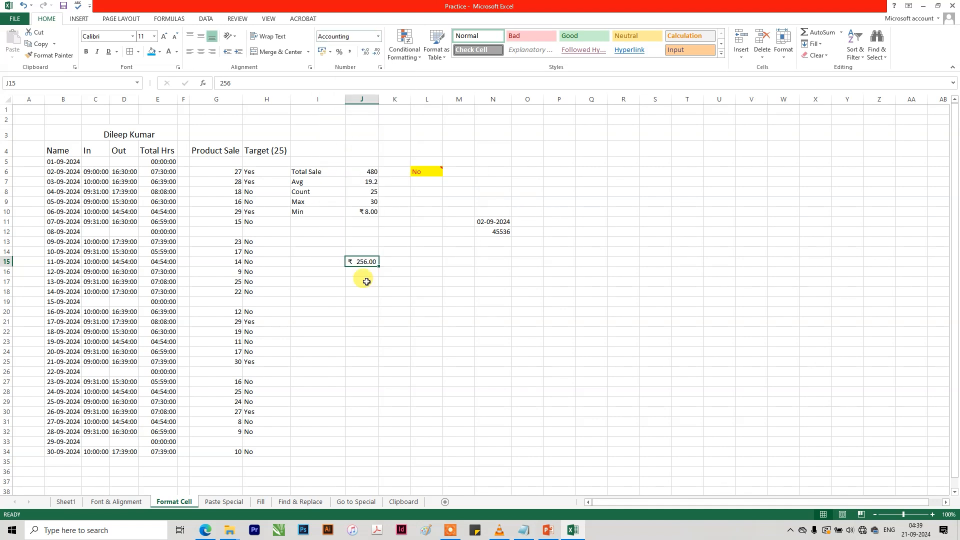
click(378, 36)
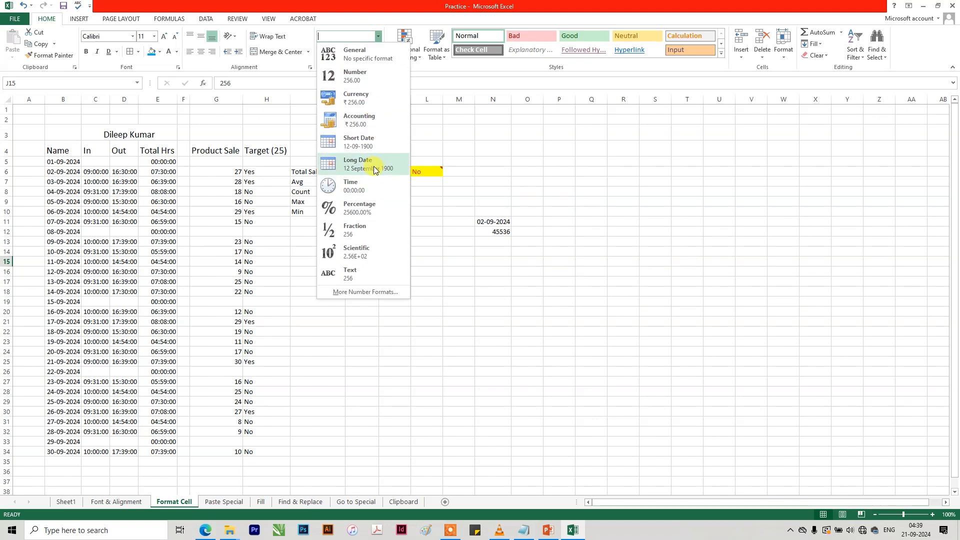
click(170, 196)
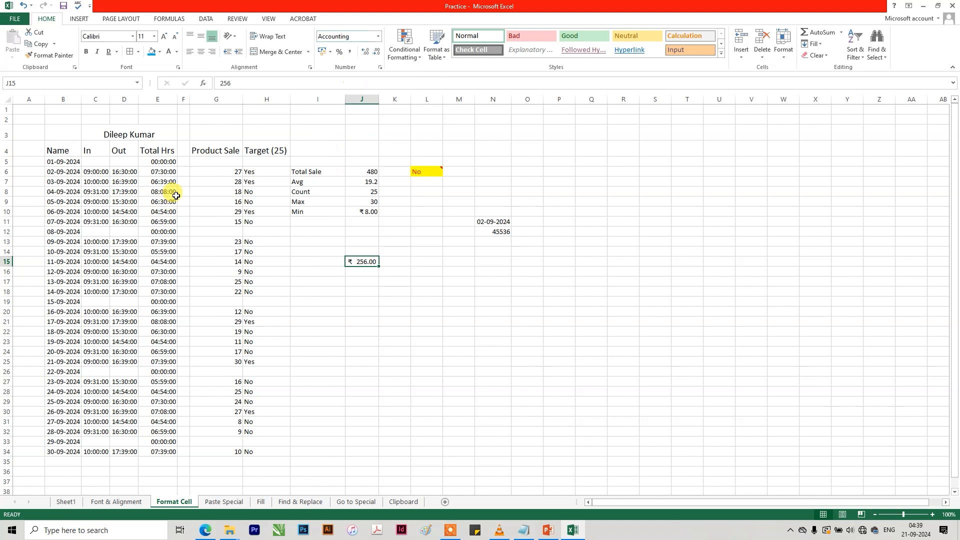
Try the Long Date format on the date in B5, return it to Short Date and narrow column B.
click(57, 164)
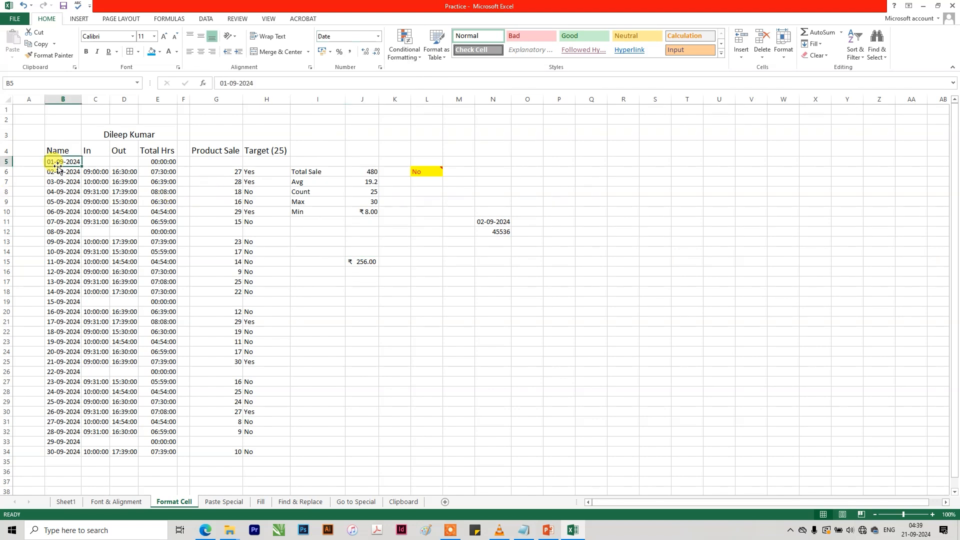
click(377, 37)
click(375, 163)
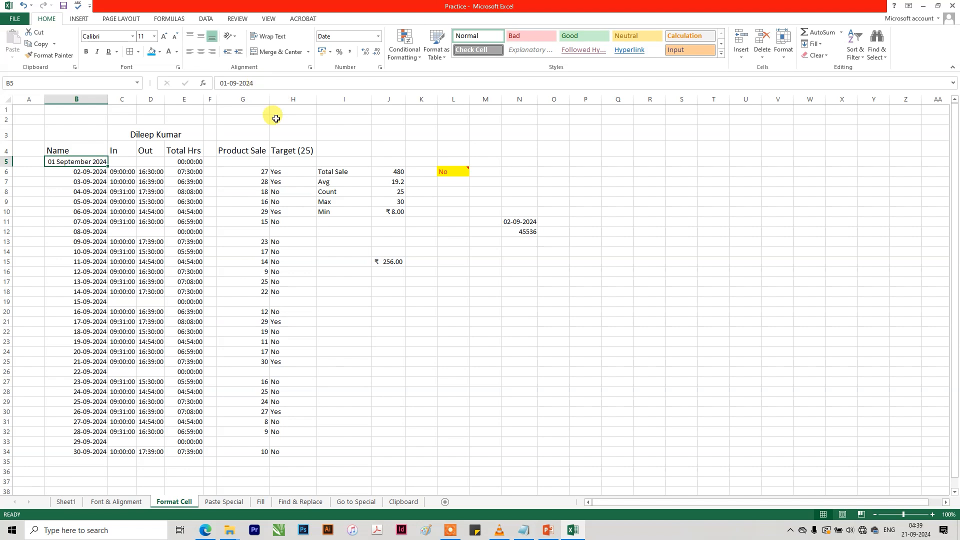
click(379, 37)
click(330, 138)
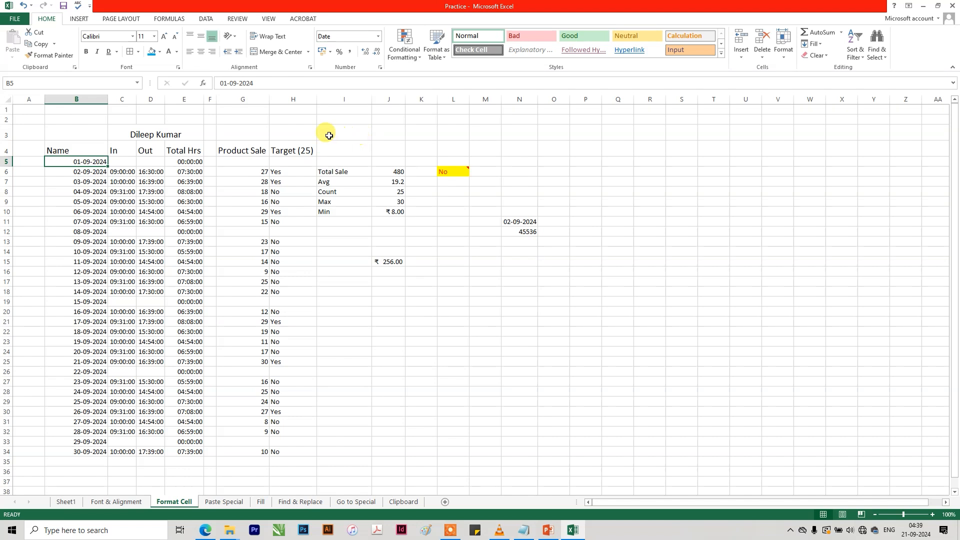
drag(107, 96, 93, 95)
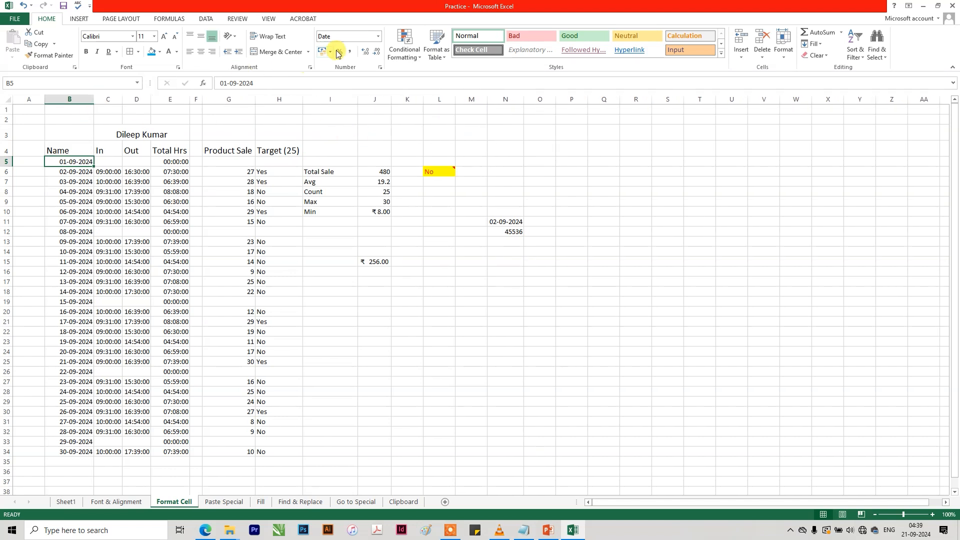
Try the Number format on the Total Hrs value in E6 and set it back to Time.
click(378, 36)
click(154, 183)
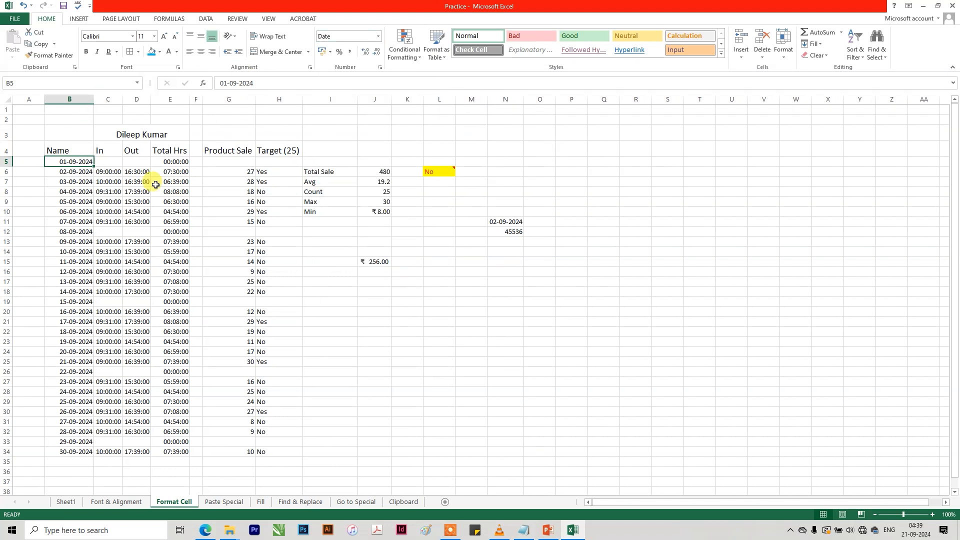
click(174, 171)
click(379, 37)
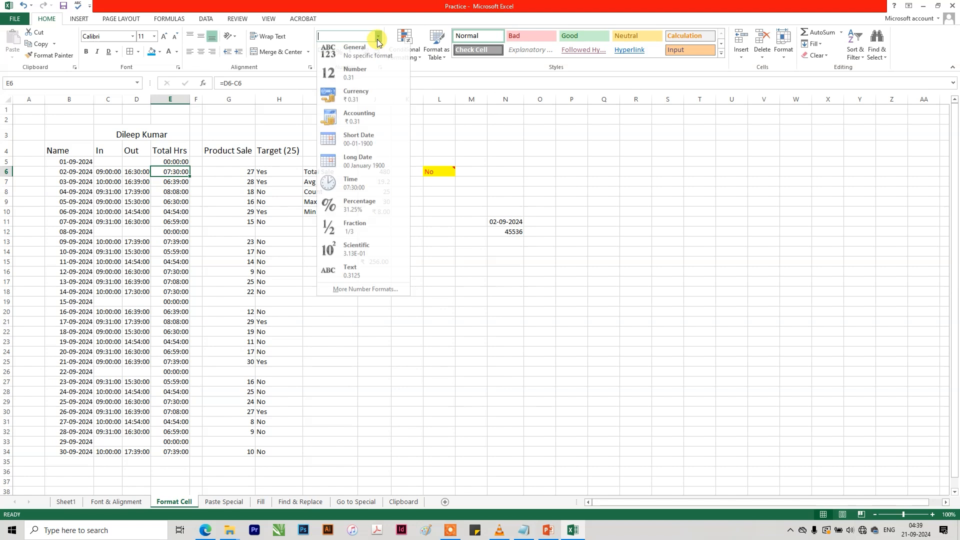
click(367, 182)
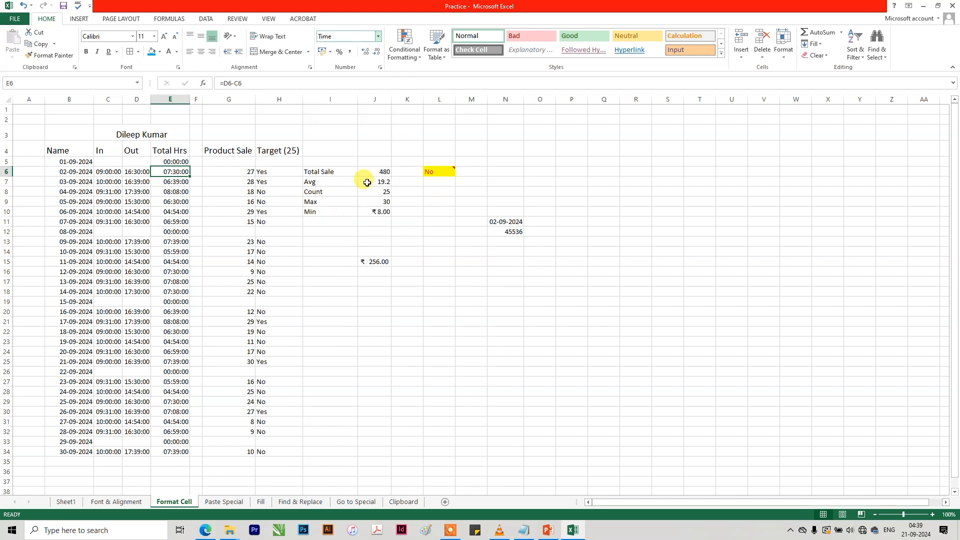
click(379, 36)
click(363, 78)
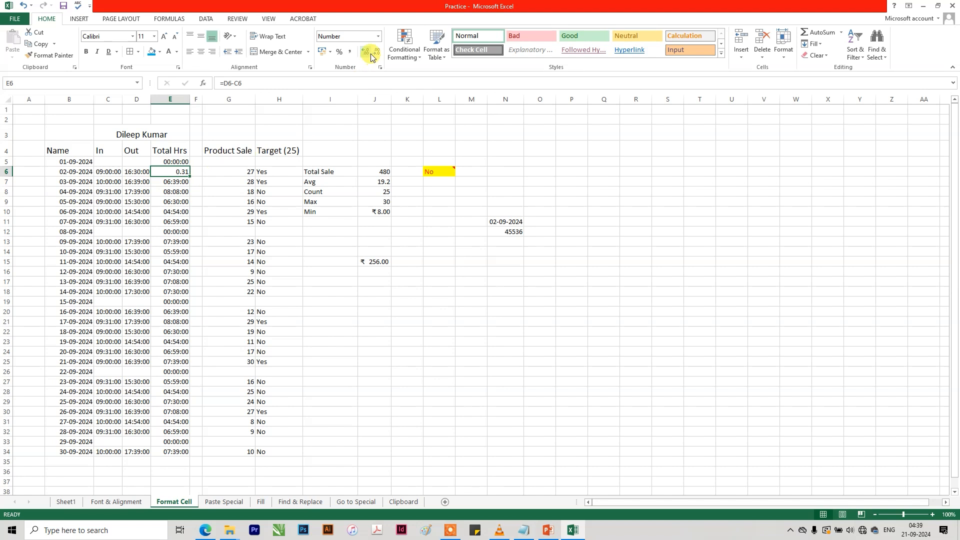
click(378, 37)
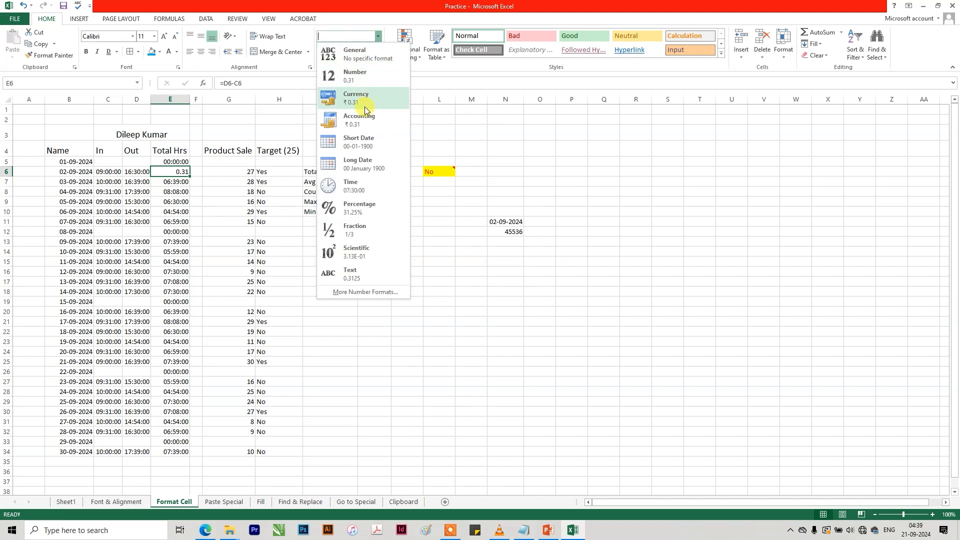
click(359, 185)
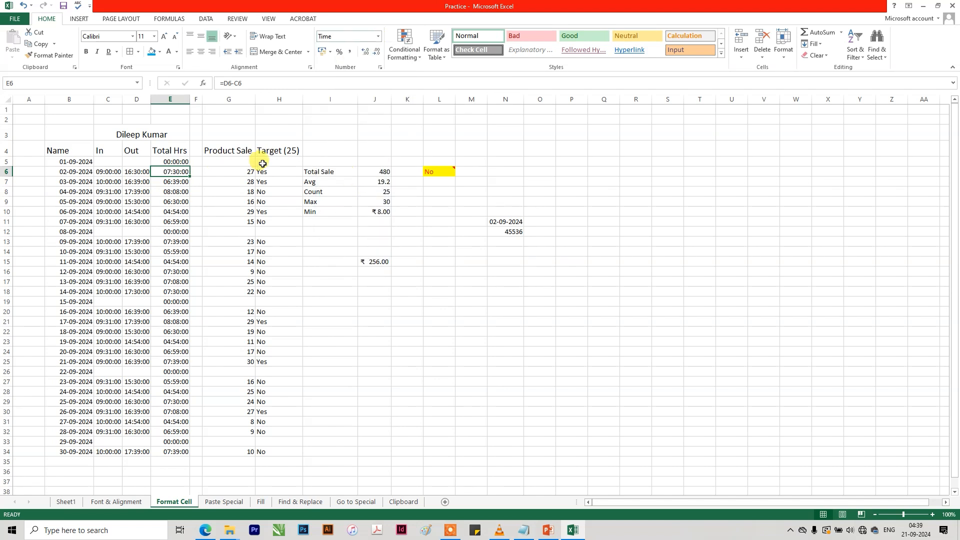
click(377, 36)
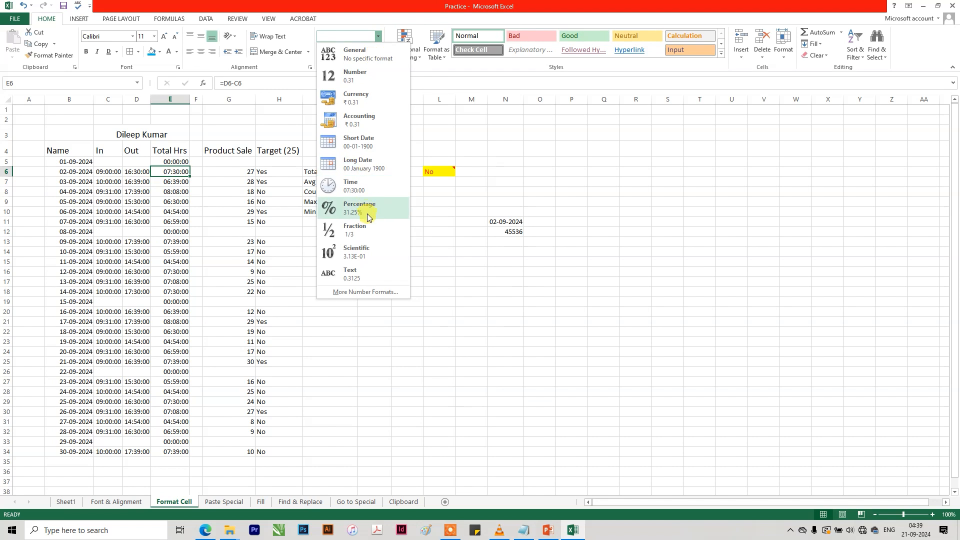
key(Escape)
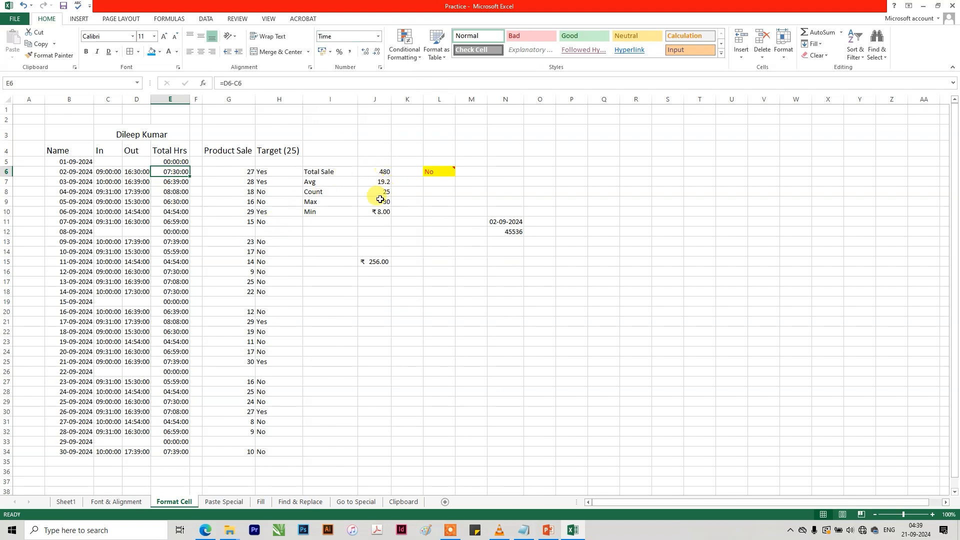
Apply the percent format to cell J15 and enter 25% in it.
click(371, 261)
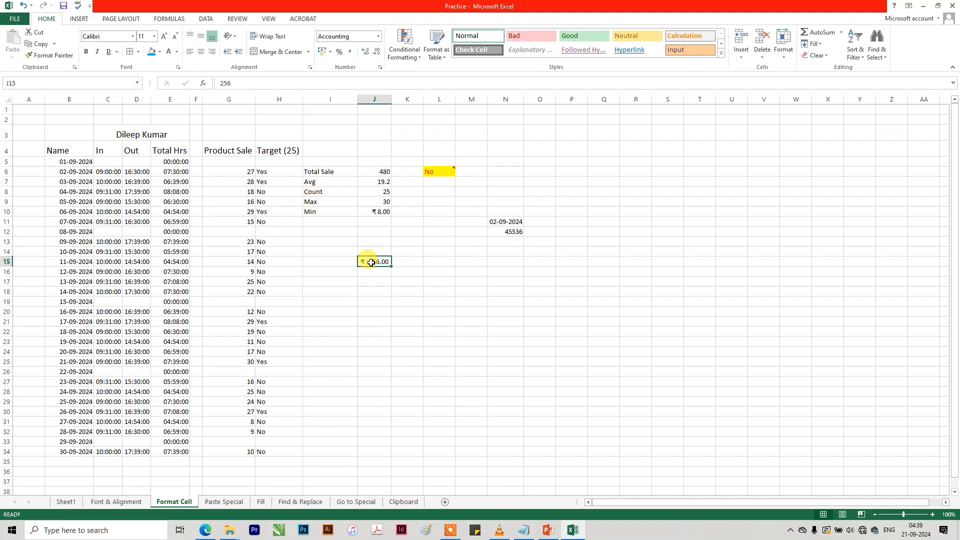
click(340, 52)
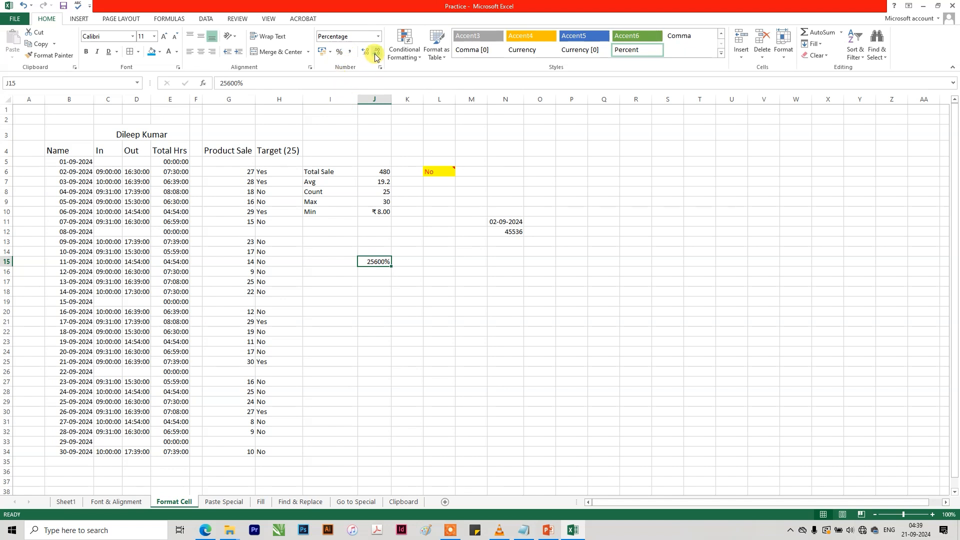
text(25)
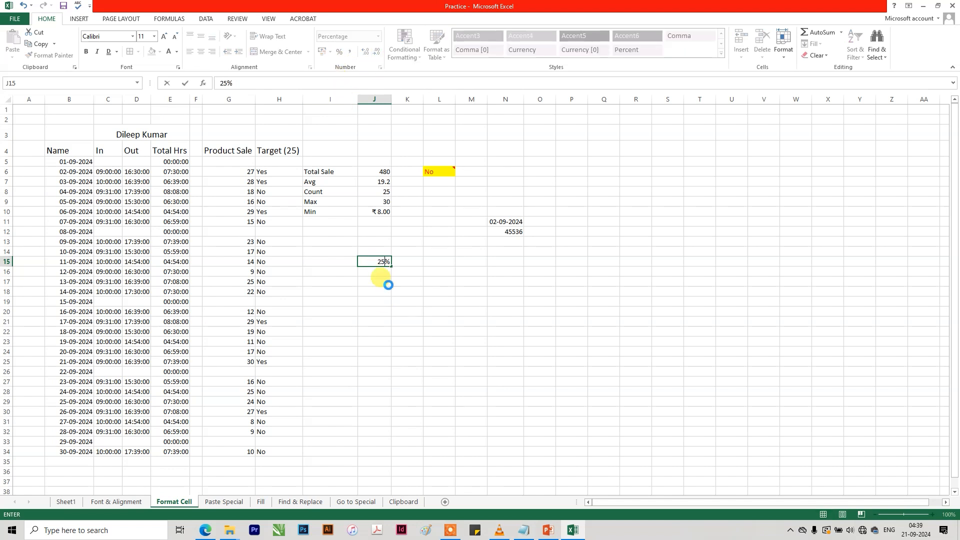
key(Return)
Switch J15 to the General format and back to Percentage with two decimals.
click(379, 260)
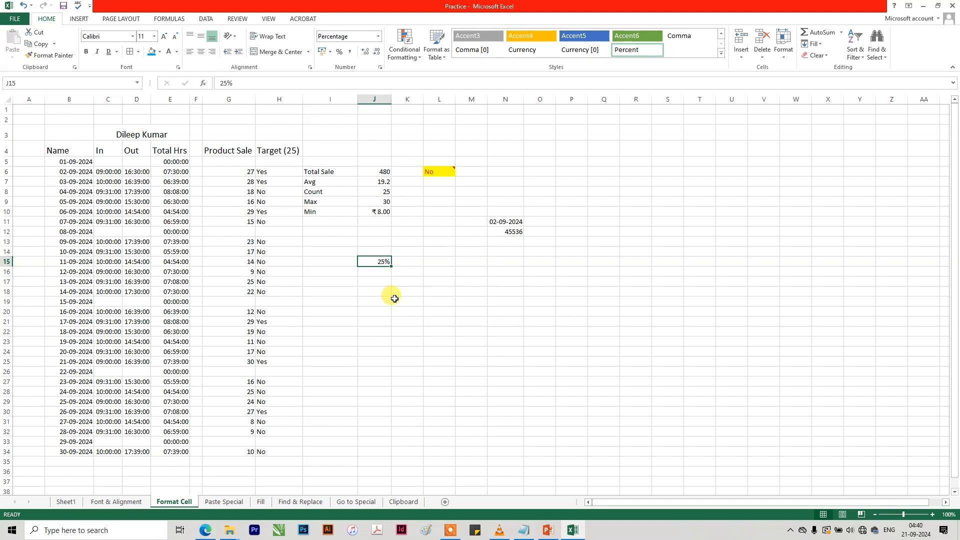
click(378, 36)
click(379, 54)
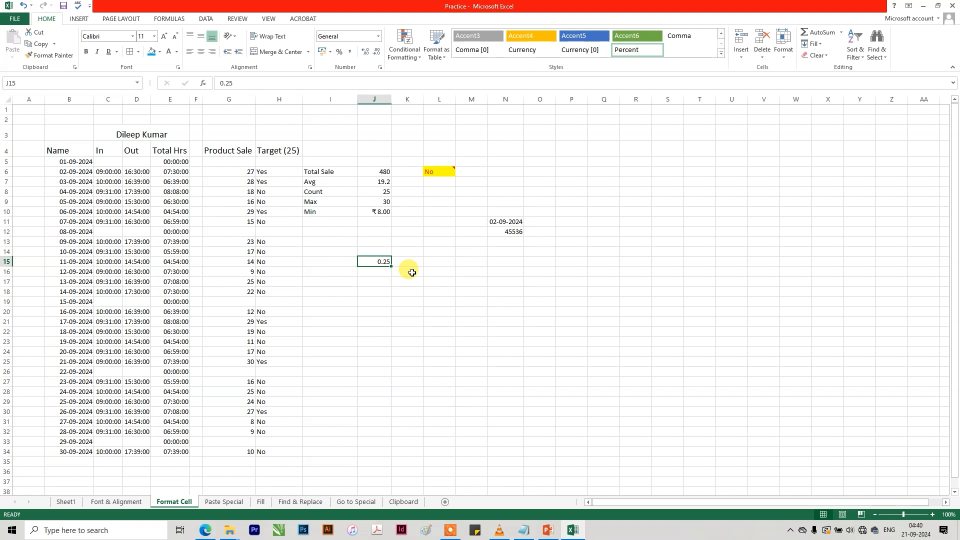
click(378, 36)
click(379, 212)
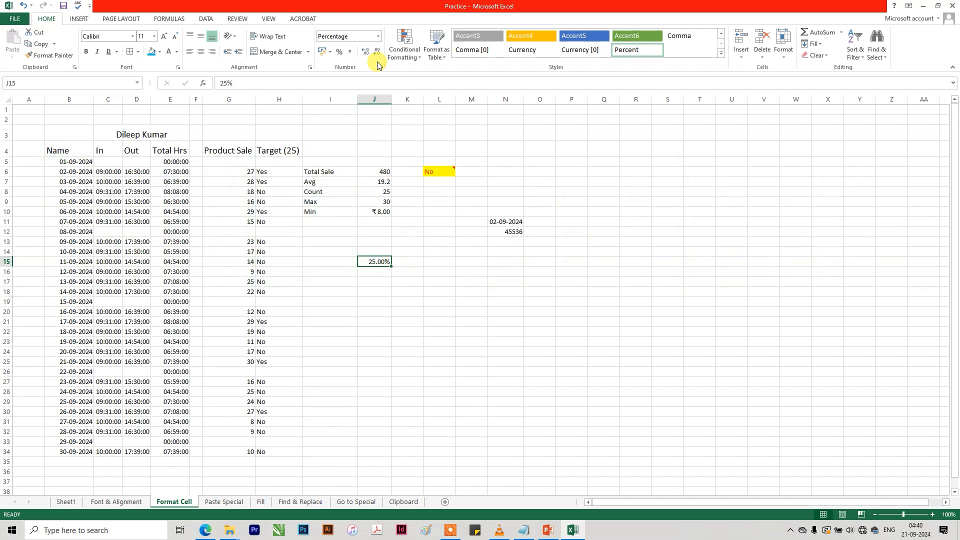
Enter 0.5 in cell J18 and format it as Fraction.
click(378, 36)
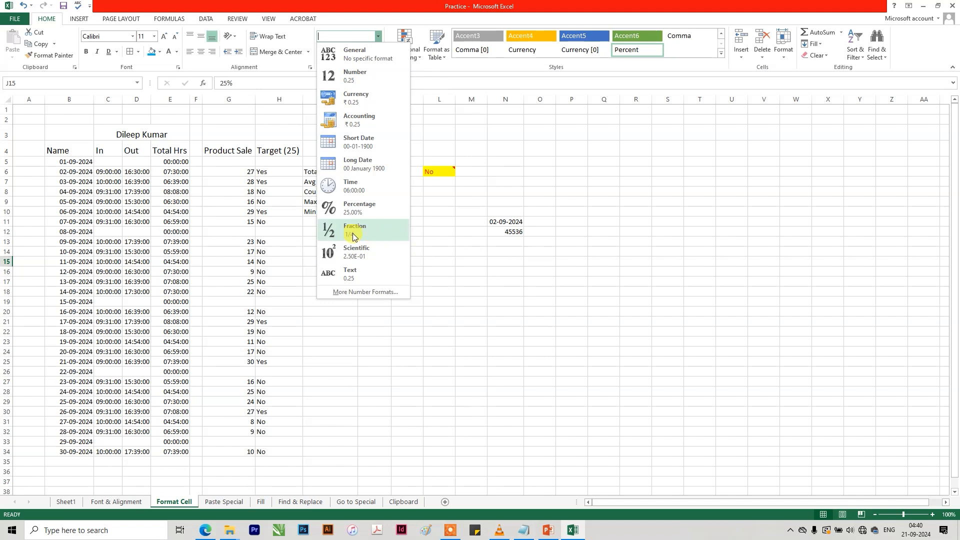
click(424, 262)
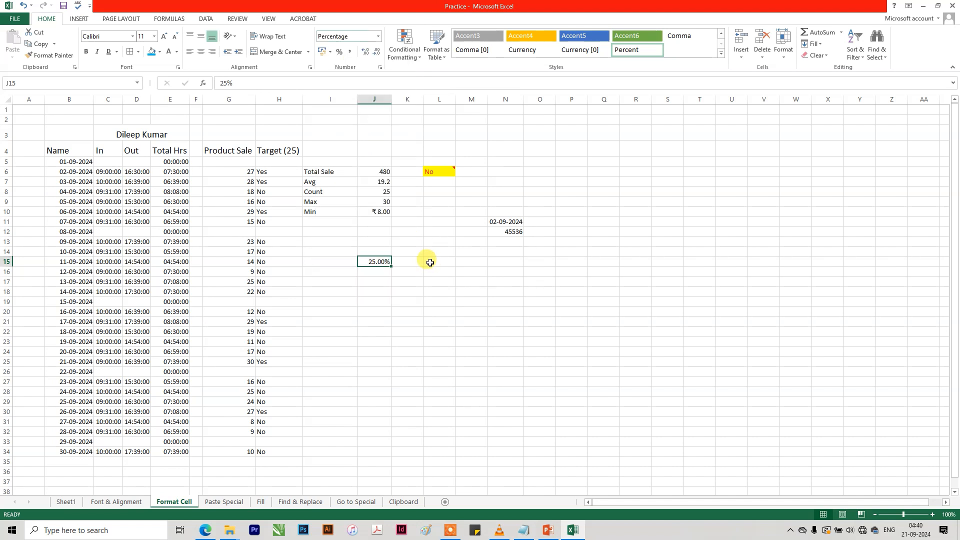
key(Down)
key(Down)
key(Down)
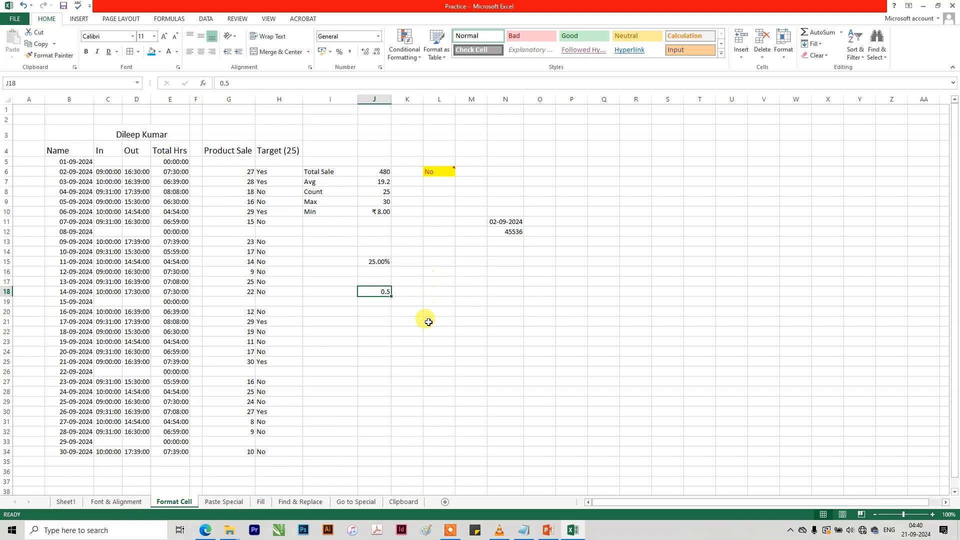
click(379, 38)
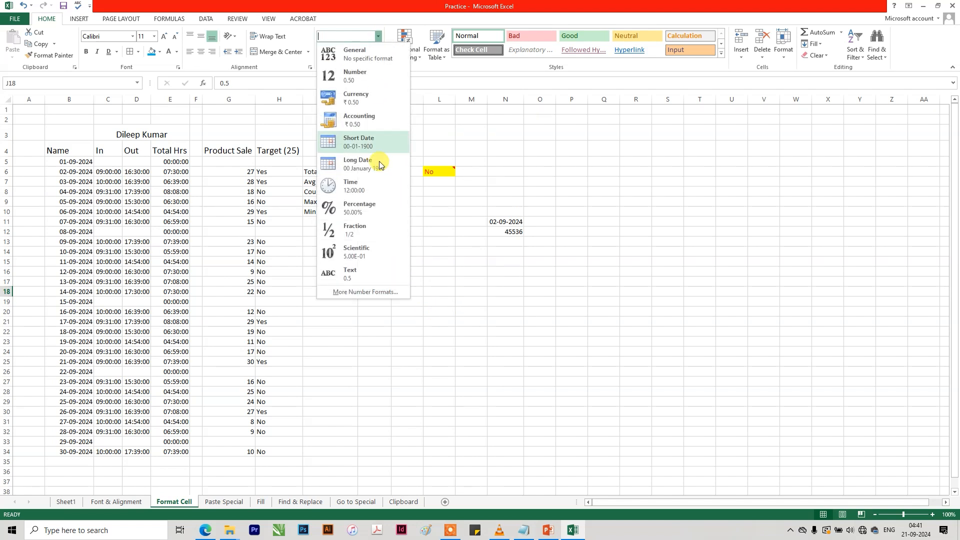
click(382, 231)
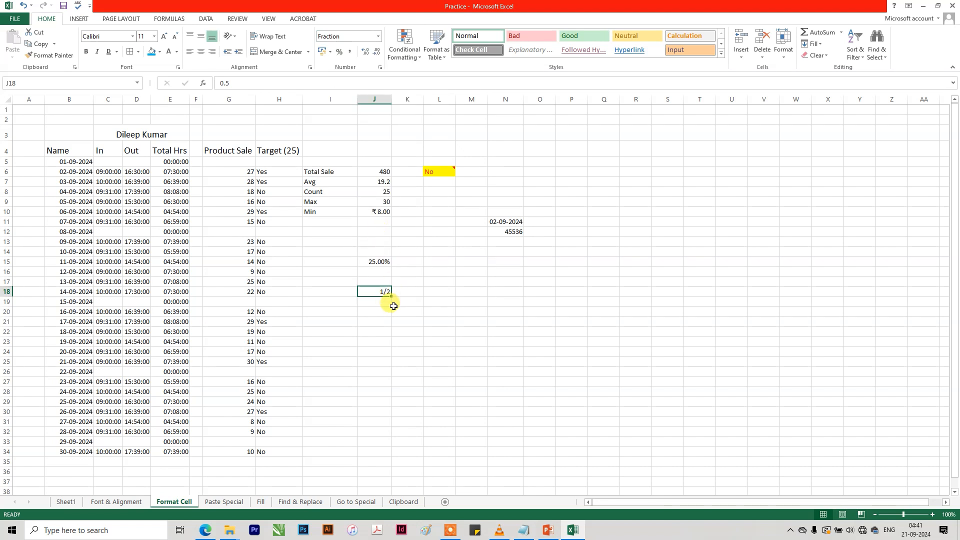
Change the value in J18 to 0.75, keeping the Fraction format.
click(229, 83)
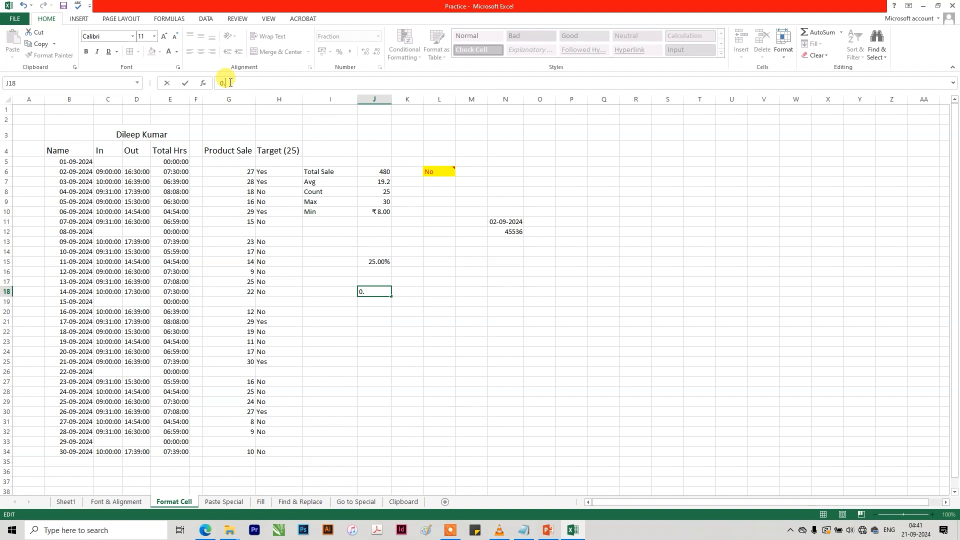
text(5)
key(Return)
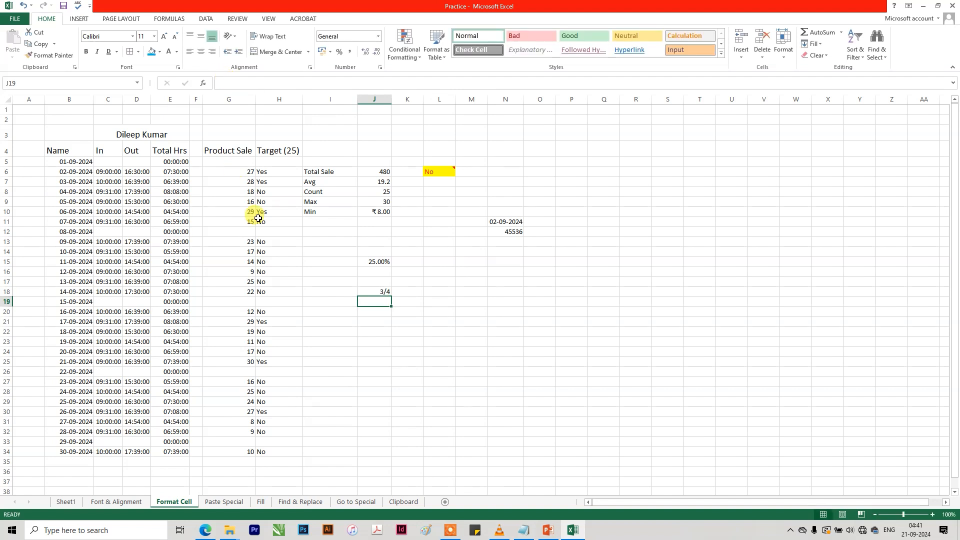
Change the value in J18 to 0.5 and keep the Fraction format selected.
click(376, 291)
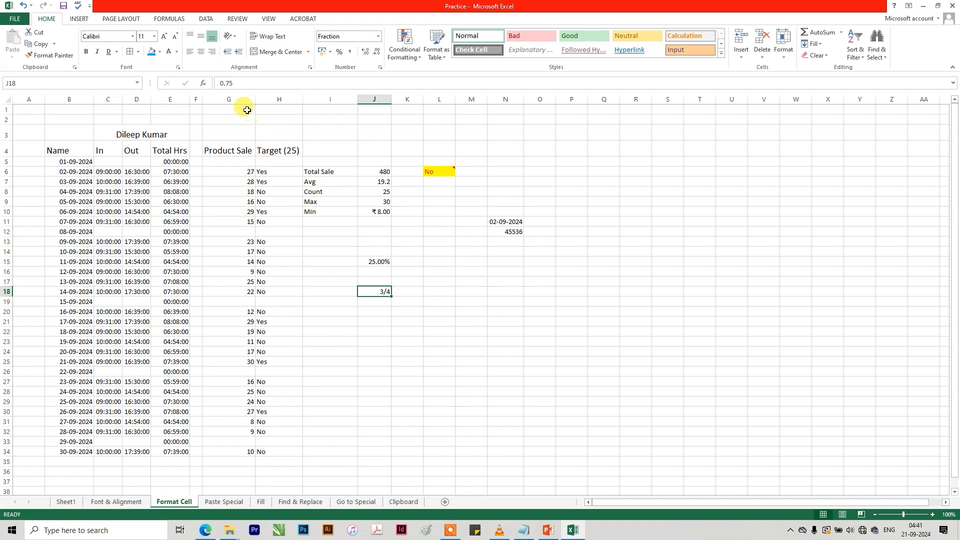
click(240, 85)
key(BackSpace)
key(BackSpace)
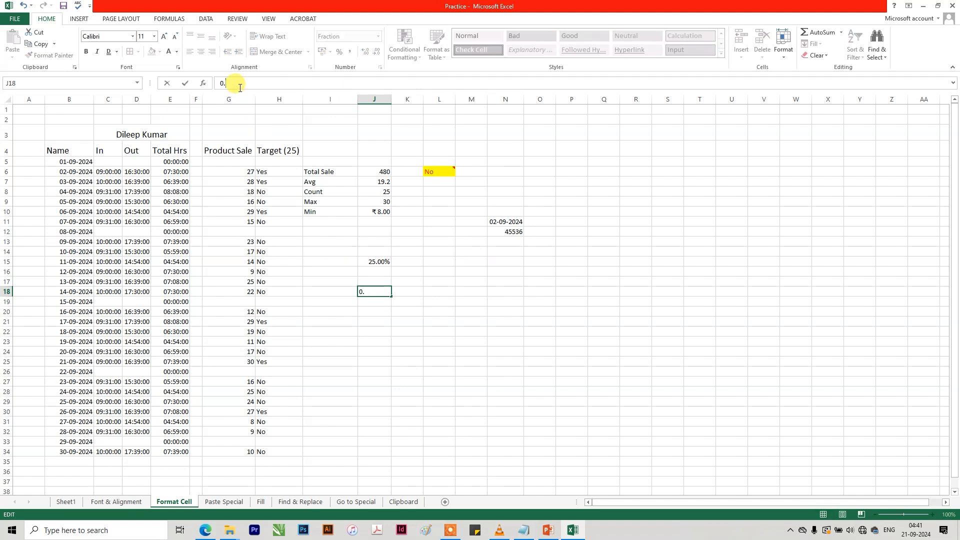
text(5)
click(381, 295)
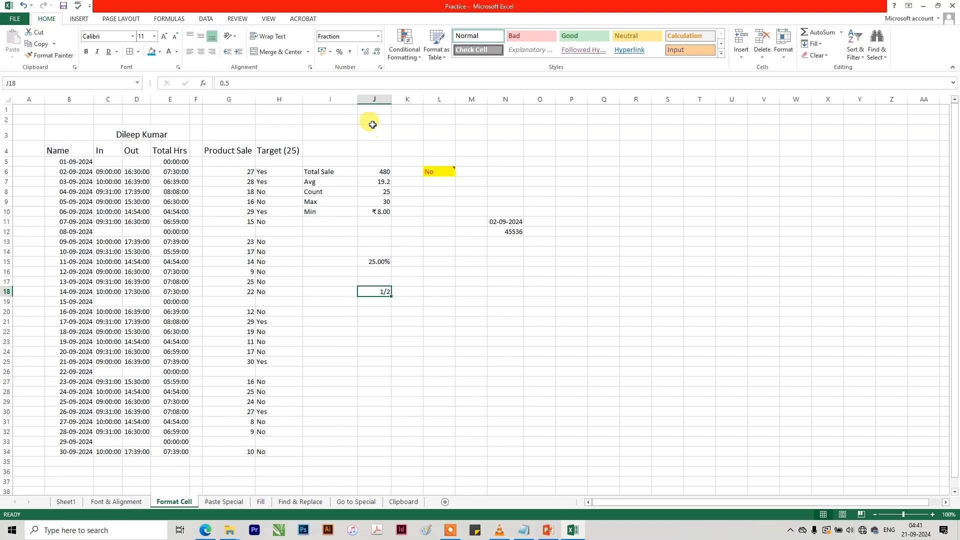
click(378, 36)
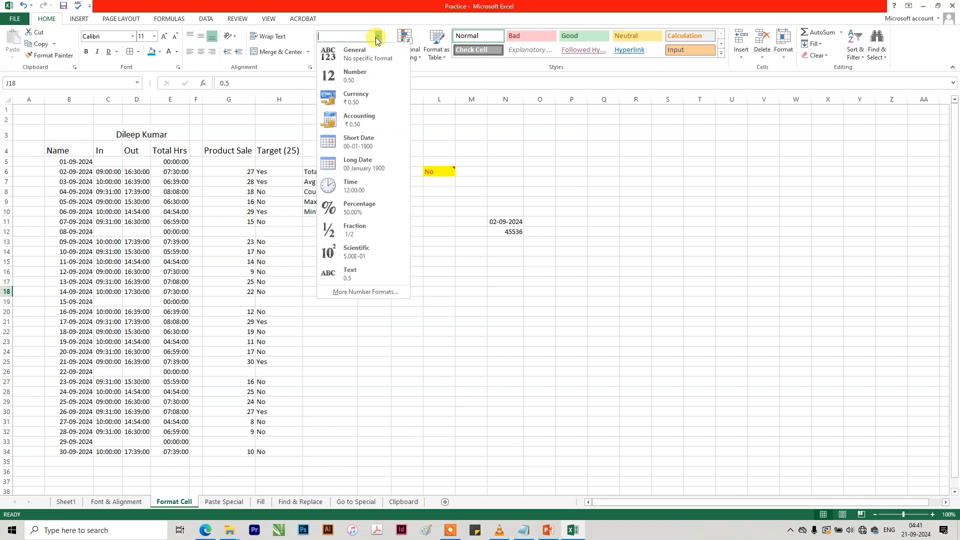
click(377, 232)
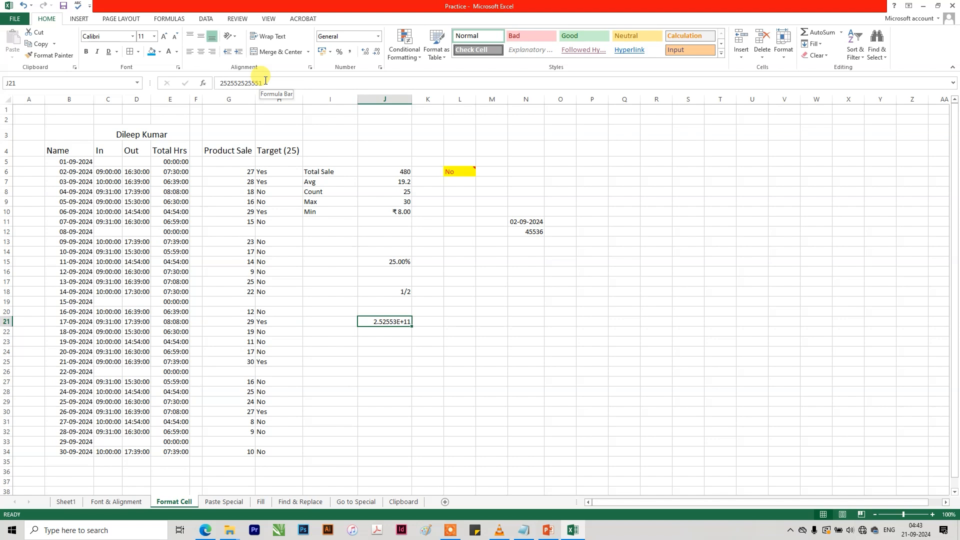
Examine how the long number in J21 is previewed in the available number formats, including Scientific.
click(378, 36)
click(494, 304)
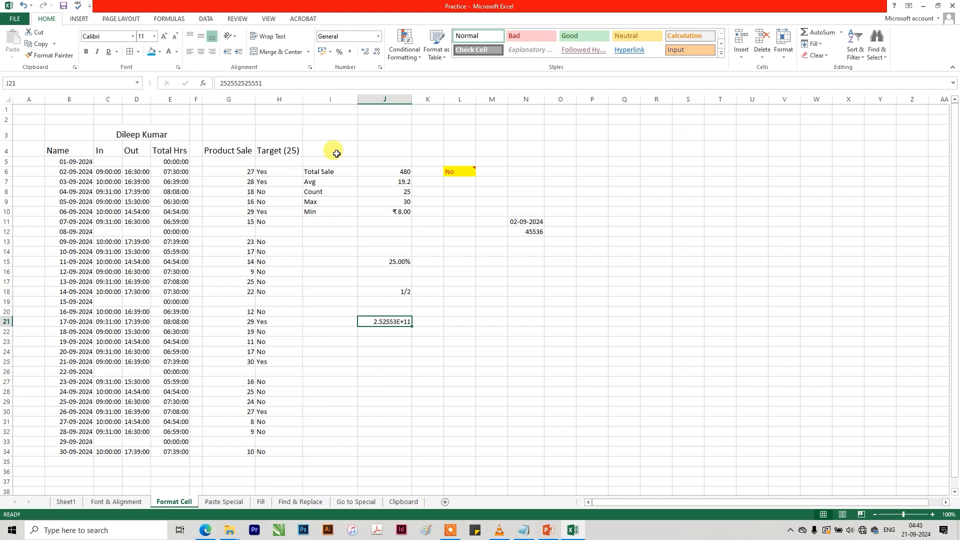
click(378, 36)
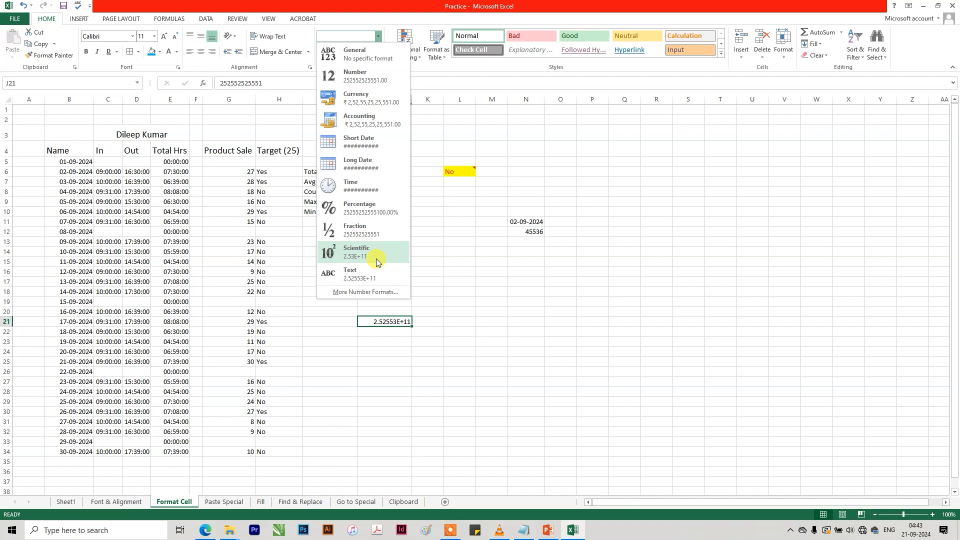
click(396, 324)
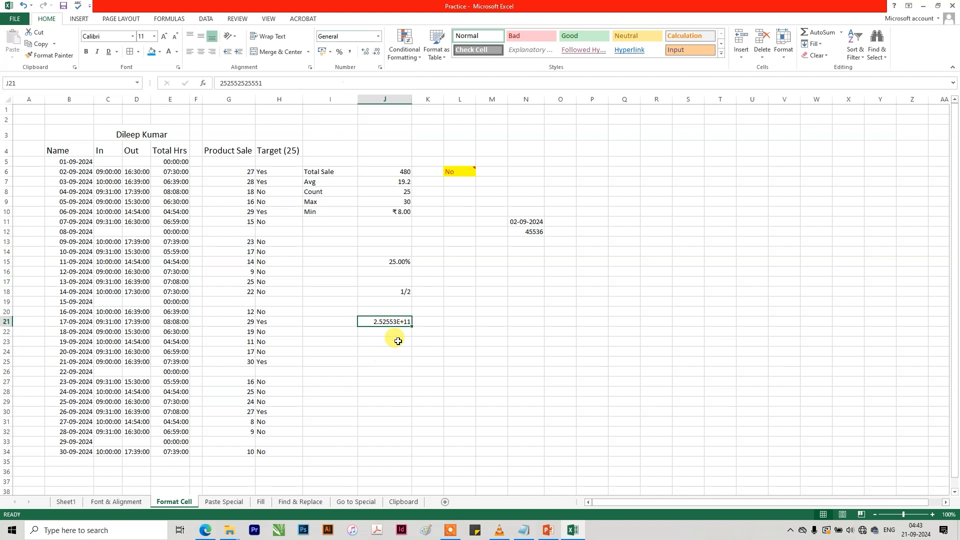
Fill the empty cell J20 down to J23, overwriting the long number in J21.
click(414, 303)
click(407, 320)
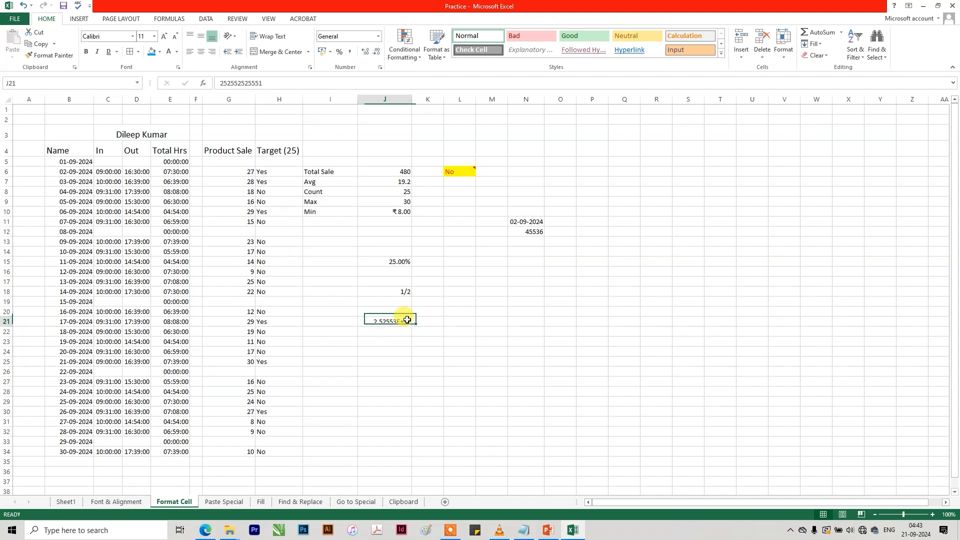
click(406, 312)
drag(412, 317, 411, 343)
click(428, 312)
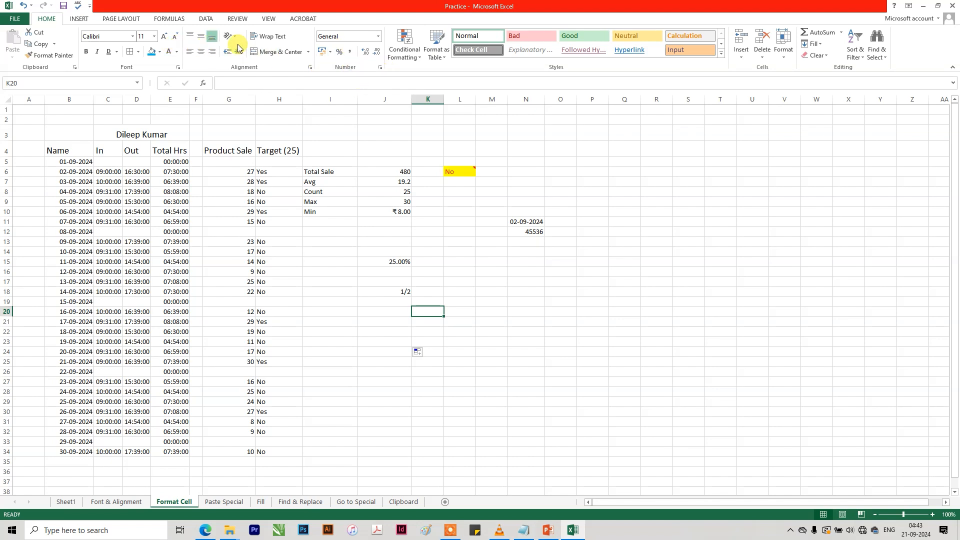
Look through the Number, Alignment, Font, Border, Fill and Protection settings for cell K20, closing Format Cells without changes.
click(379, 68)
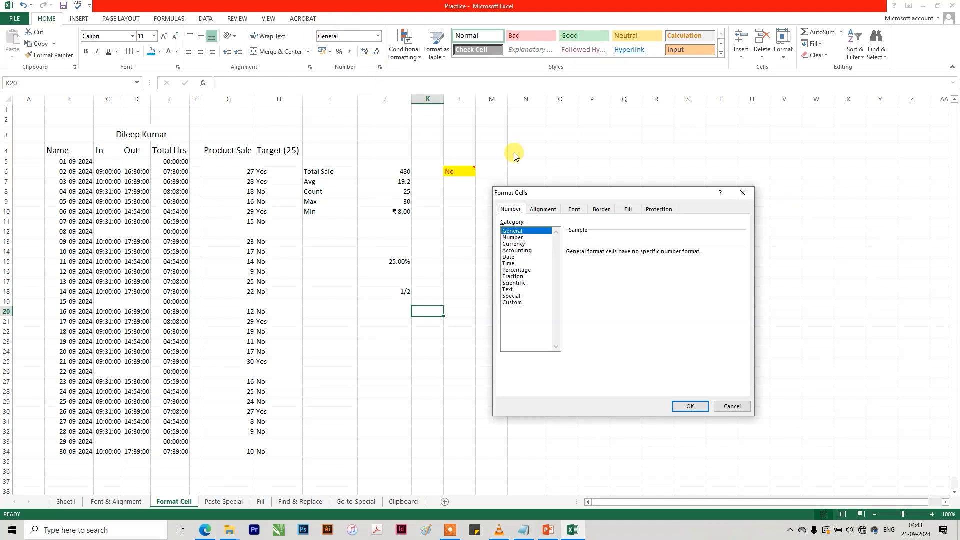
click(539, 210)
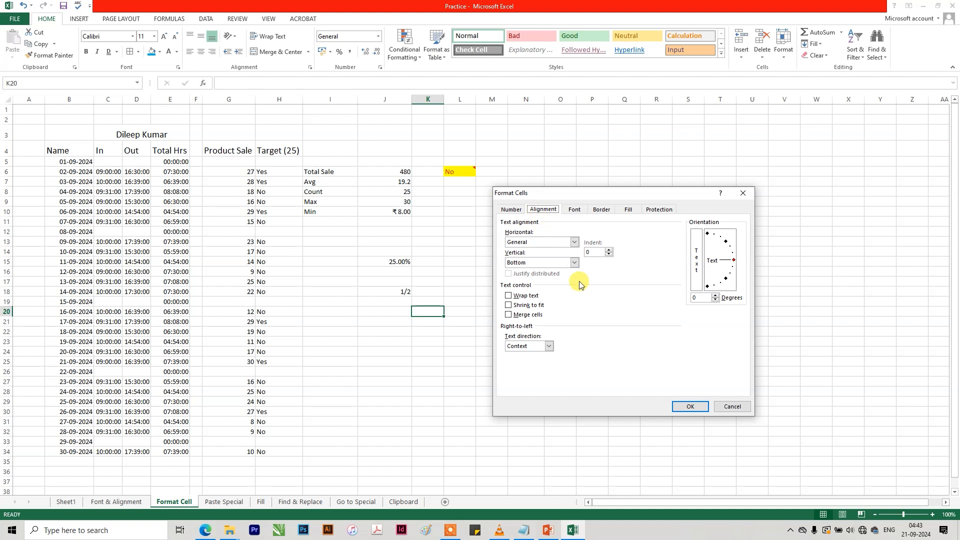
click(575, 210)
click(602, 210)
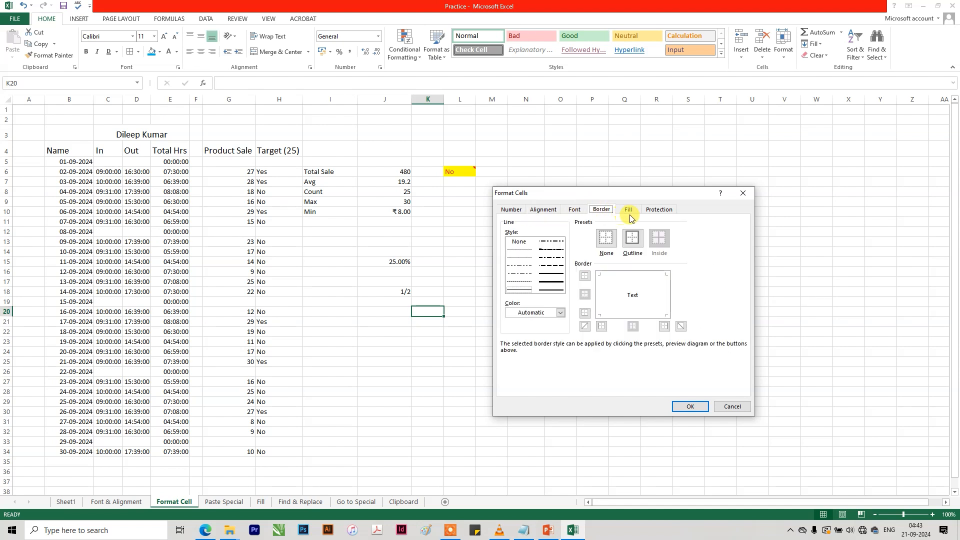
click(628, 210)
click(659, 210)
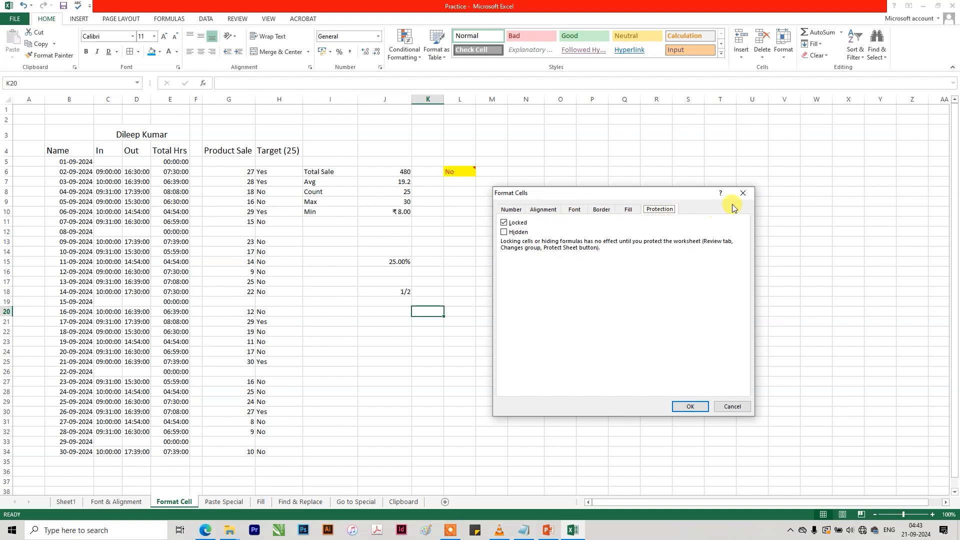
click(742, 193)
Open the Paste Special worksheet.
click(489, 170)
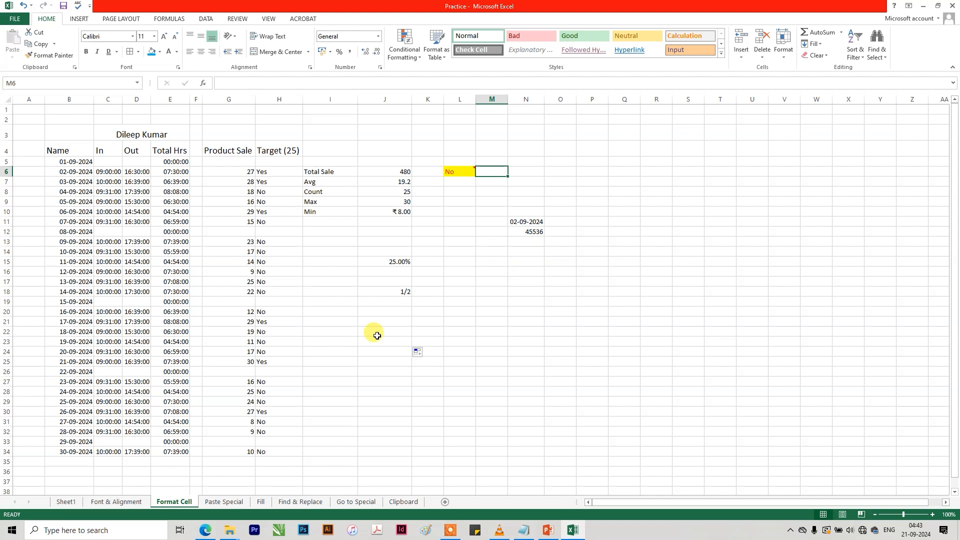
click(229, 502)
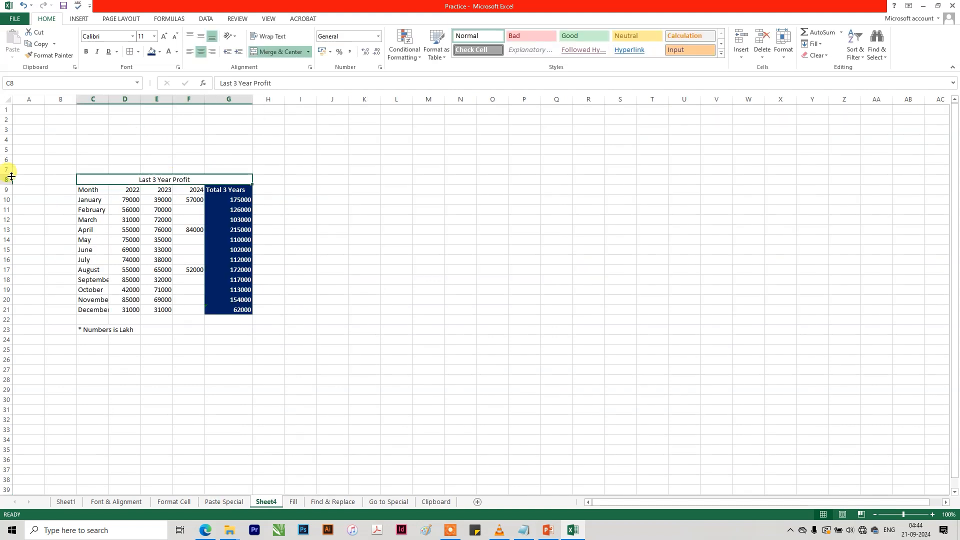
Make title row 8 on Sheet4 taller, then middle-align "Last 3 Year Profit" and enlarge it to font size 20.
mouse_move(10, 178)
mouse_down()
mouse_move(11, 160)
mouse_move(7, 195)
mouse_up()
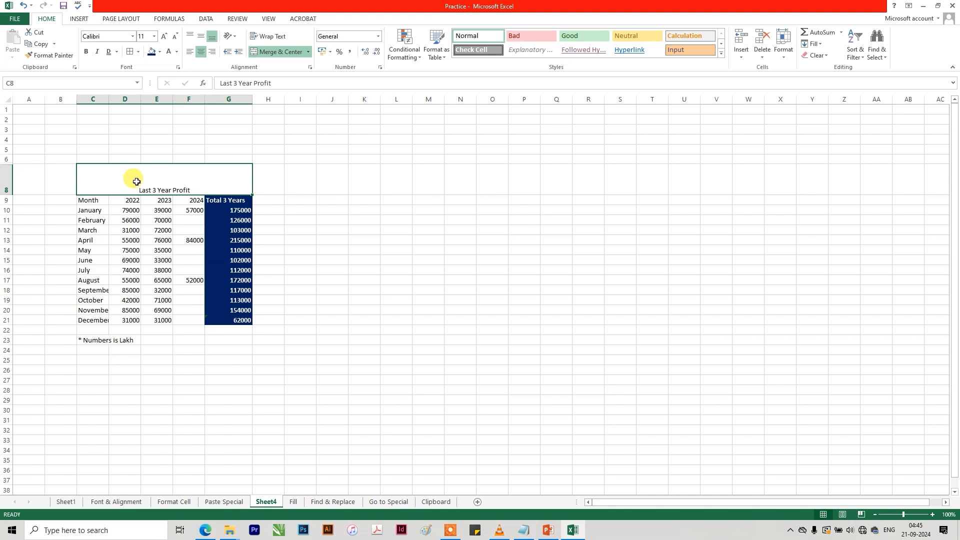
click(201, 36)
click(164, 37)
click(164, 36)
click(164, 37)
click(165, 37)
click(165, 37)
Give the "Last 3 Year Profit" title white text and a standard Blue fill.
click(151, 52)
click(168, 52)
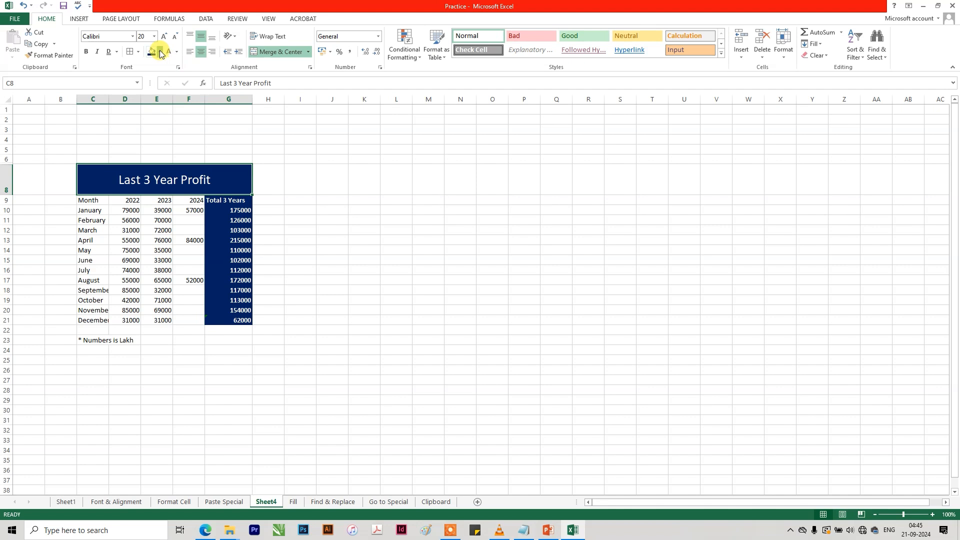
click(159, 51)
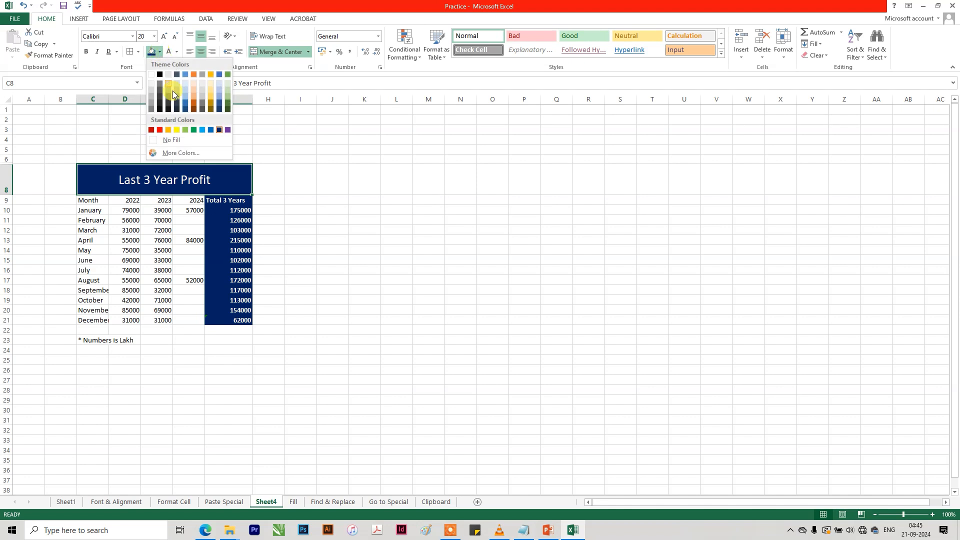
click(207, 131)
click(306, 250)
Inspect the SUM formula behind January's three-year total in G10.
click(236, 211)
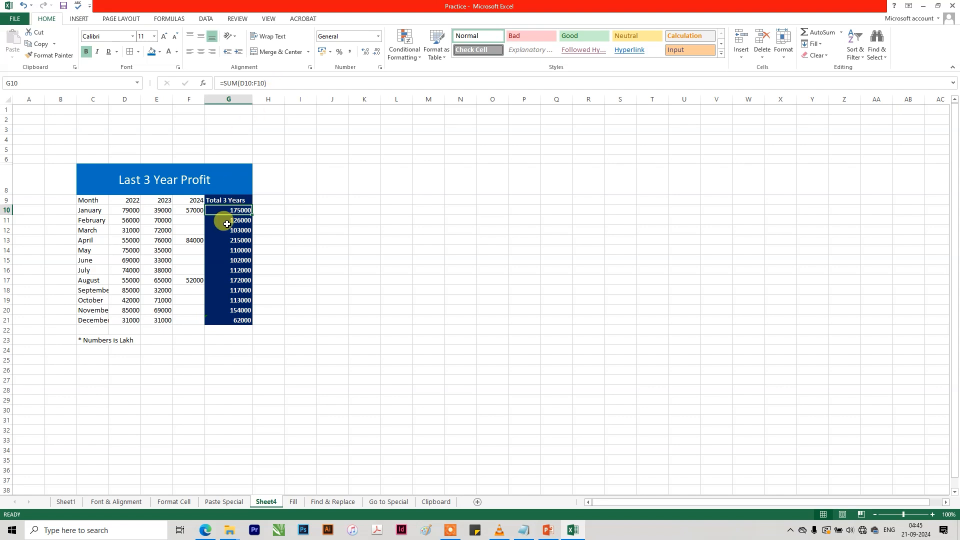
double_click(234, 213)
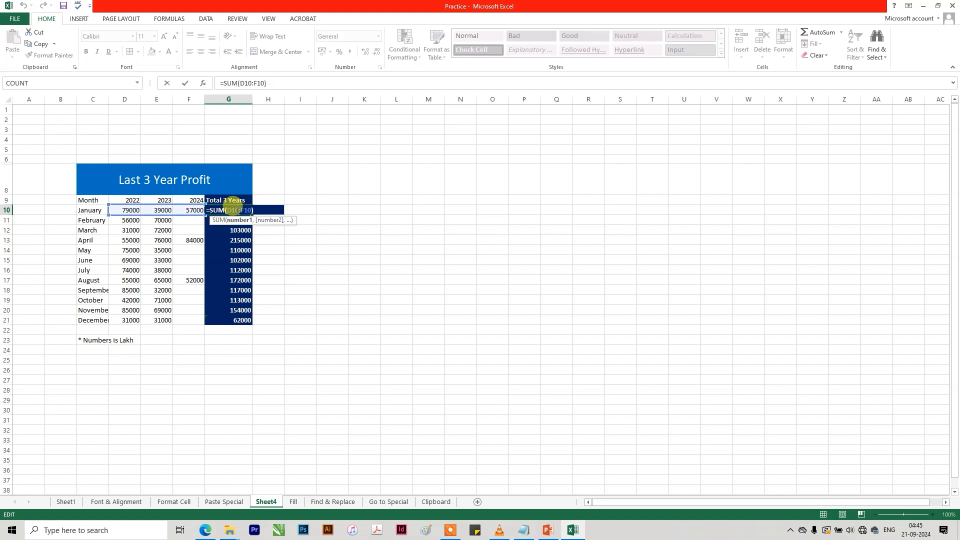
key(Escape)
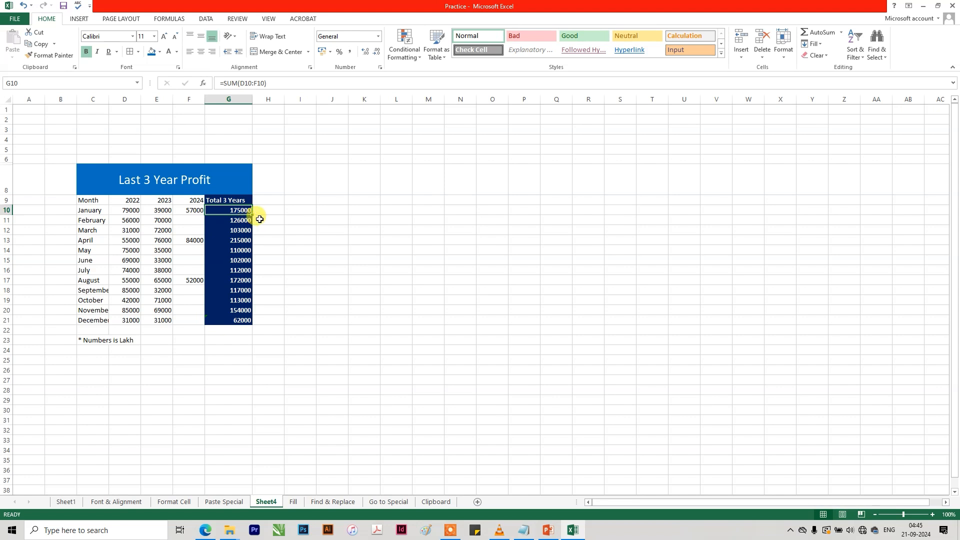
Insert a comment on cell G10 reading "Sir pls confirm this number".
right_click(238, 209)
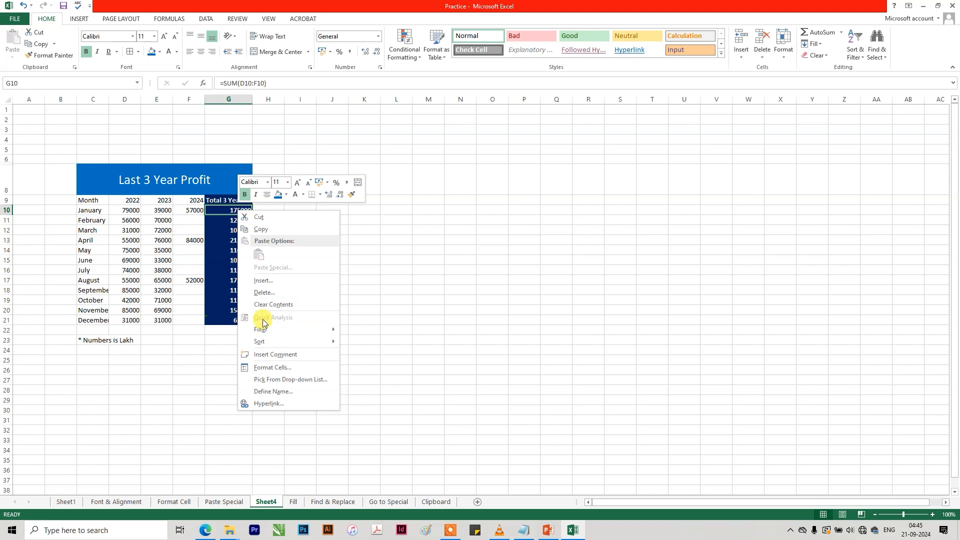
click(264, 355)
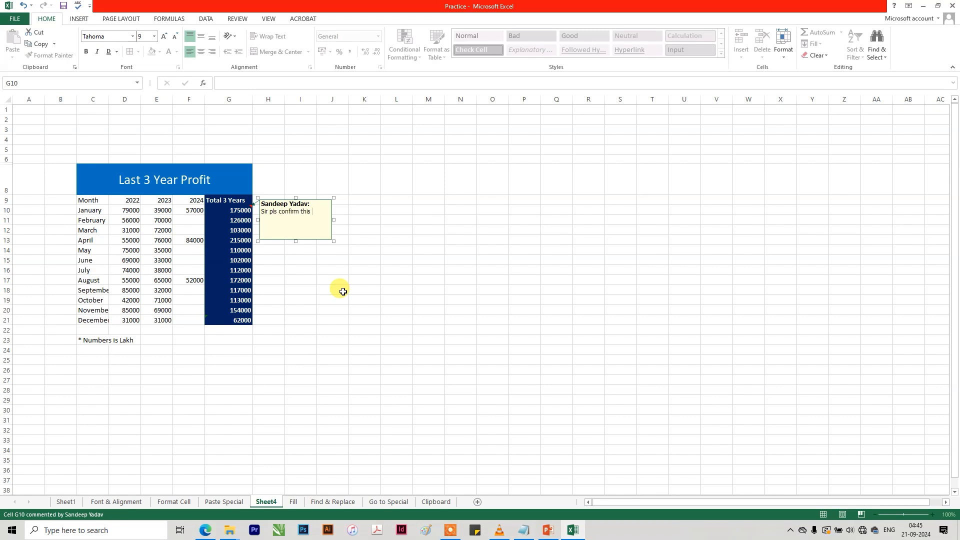
text(Sir pls confirm this number)
click(343, 291)
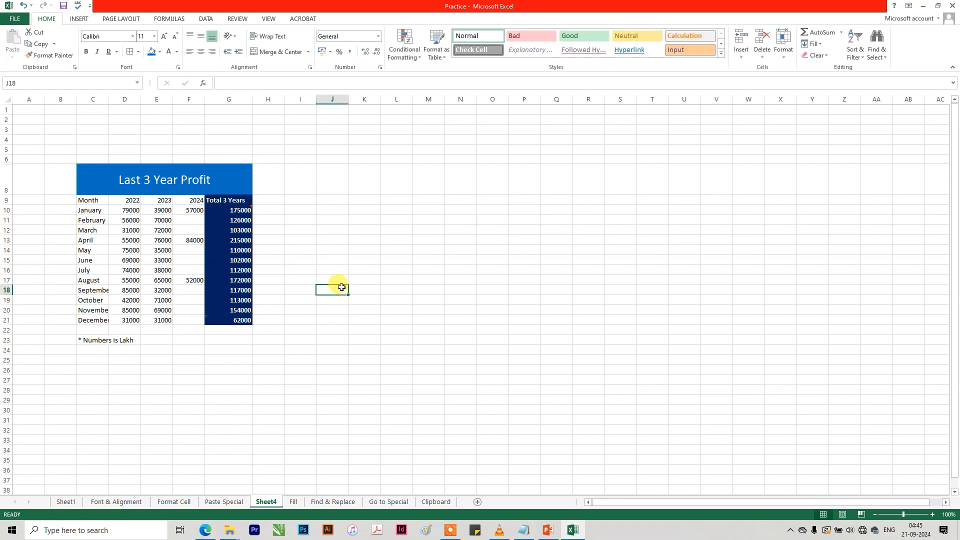
Copy G10 and paste only its formula into J13 with Paste Special set to Formulas.
click(243, 210)
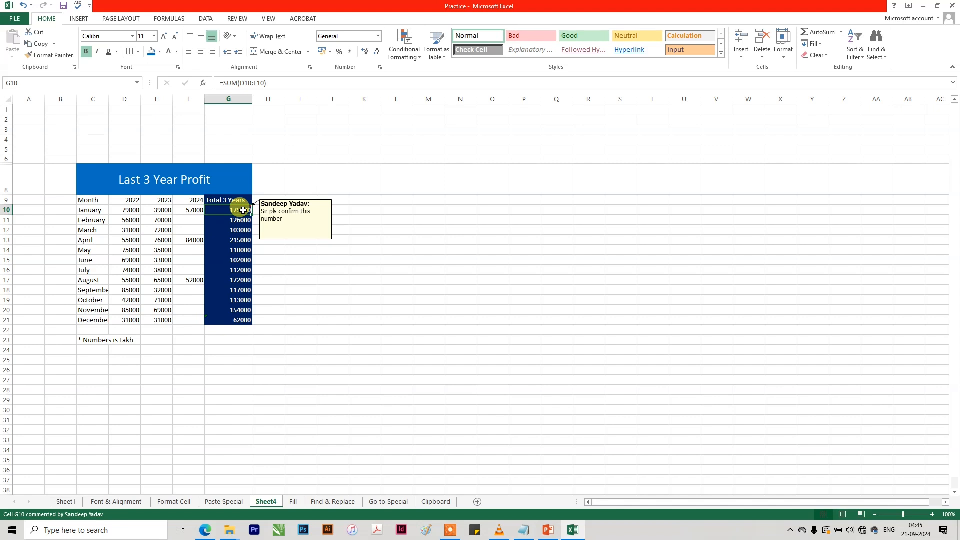
key(ctrl+c)
click(322, 238)
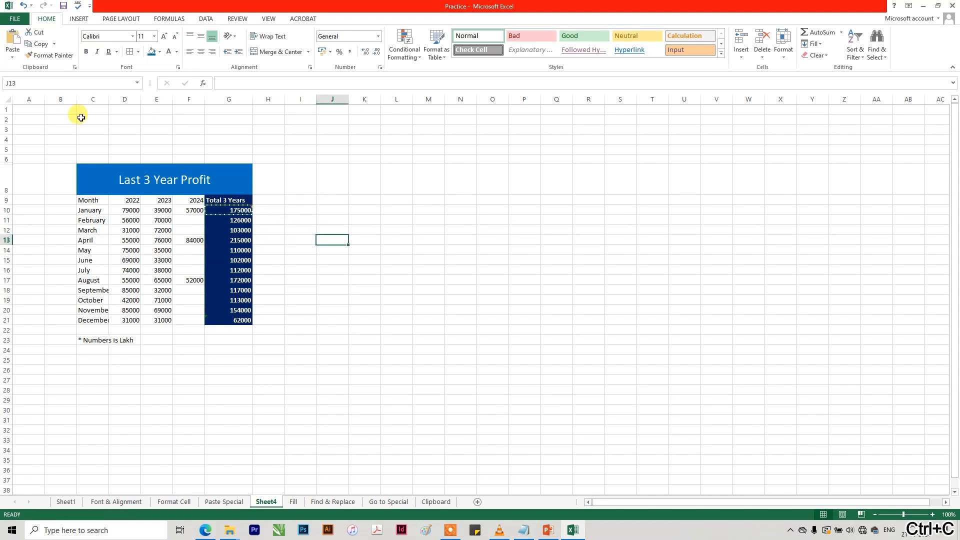
click(12, 53)
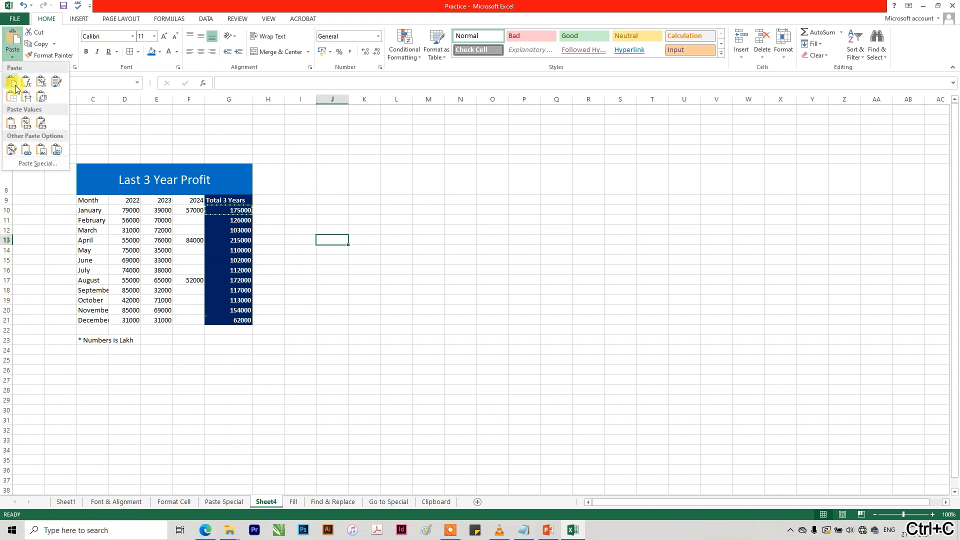
click(36, 162)
drag(583, 223, 471, 156)
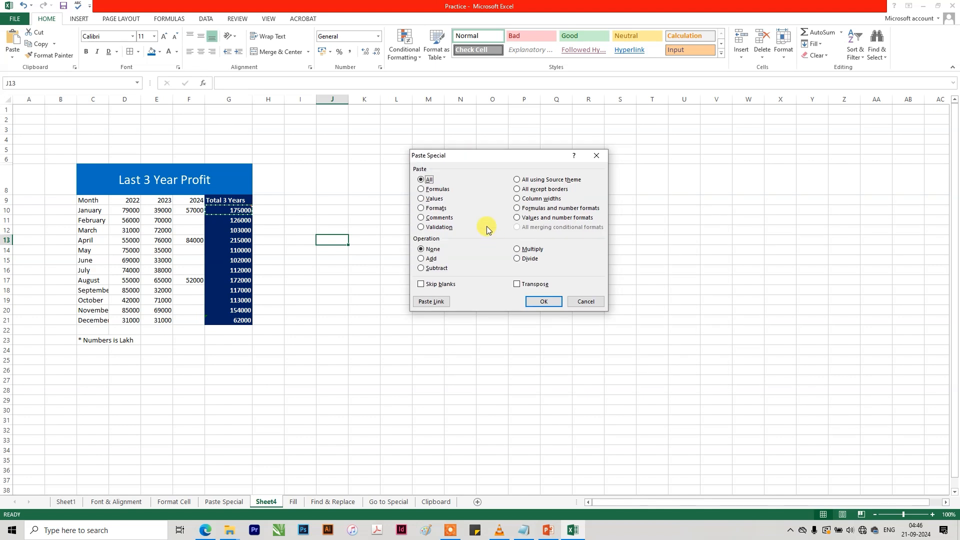
click(436, 191)
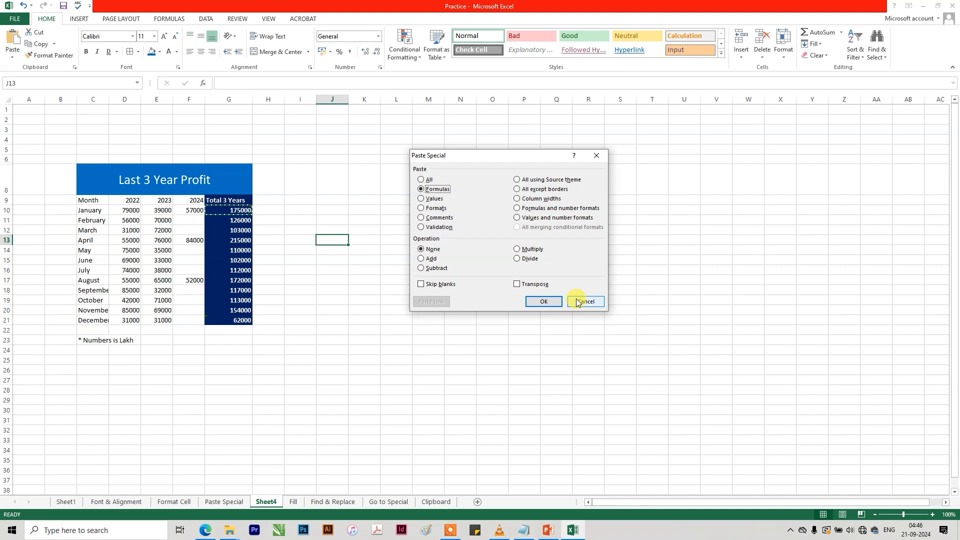
click(542, 302)
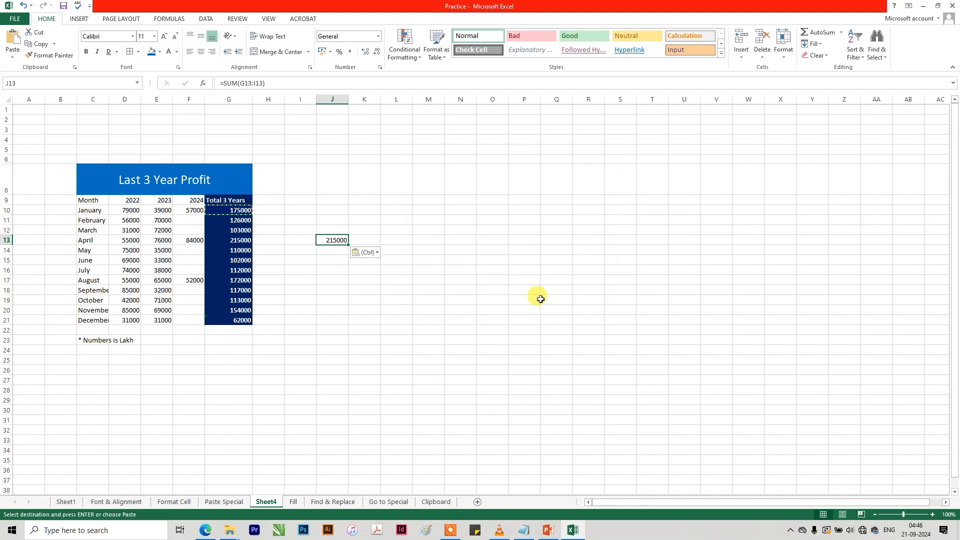
Inspect the formula pasted in J13 and clear the cell.
double_click(330, 241)
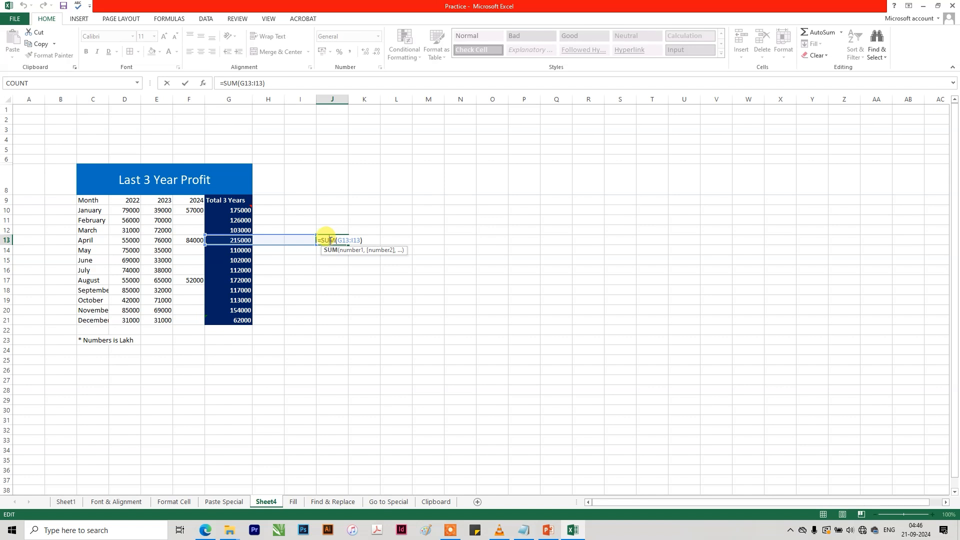
key(Escape)
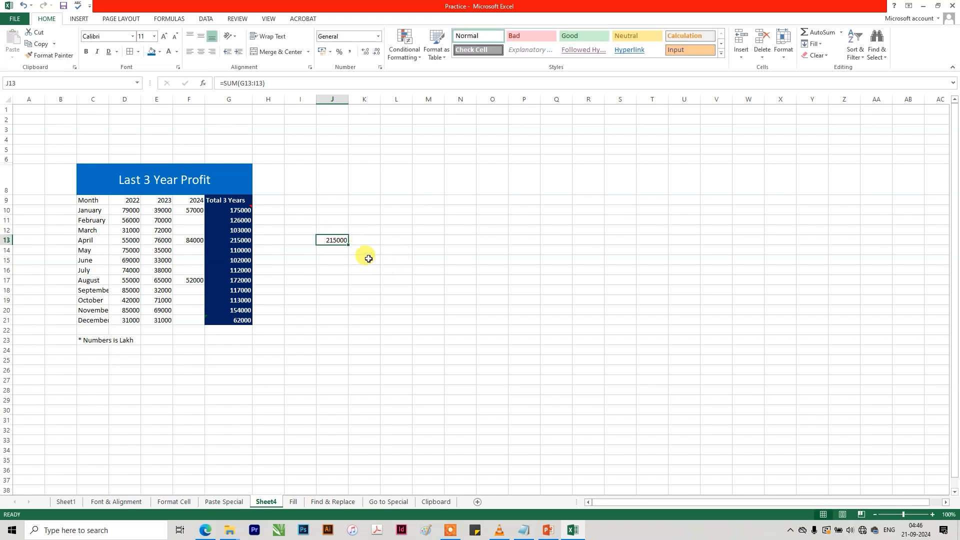
key(Delete)
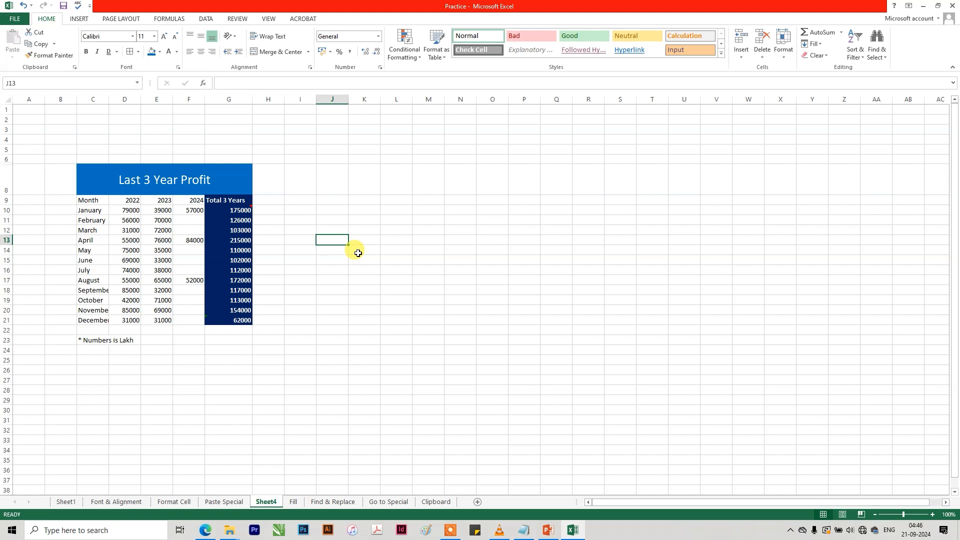
click(240, 210)
key(ctrl+c)
click(323, 211)
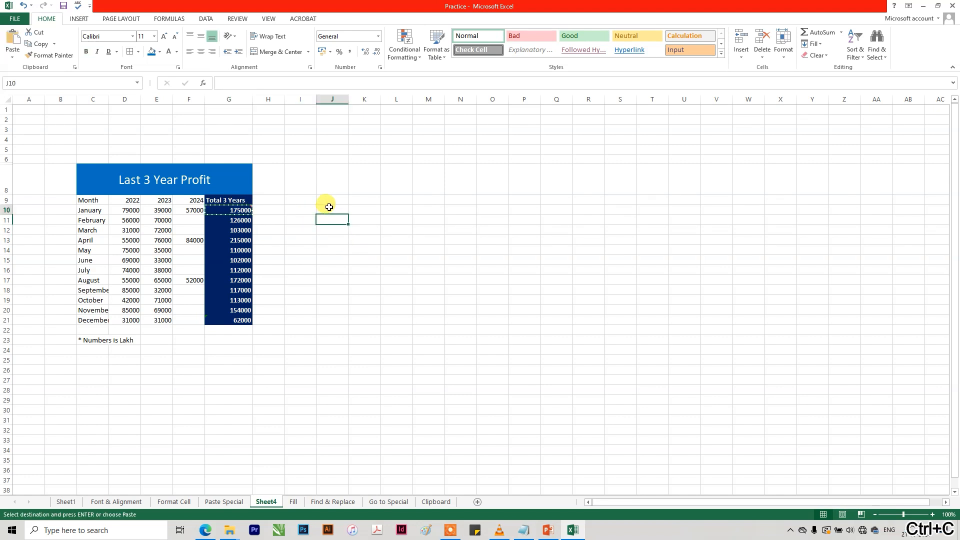
key(ctrl+alt+v)
click(422, 199)
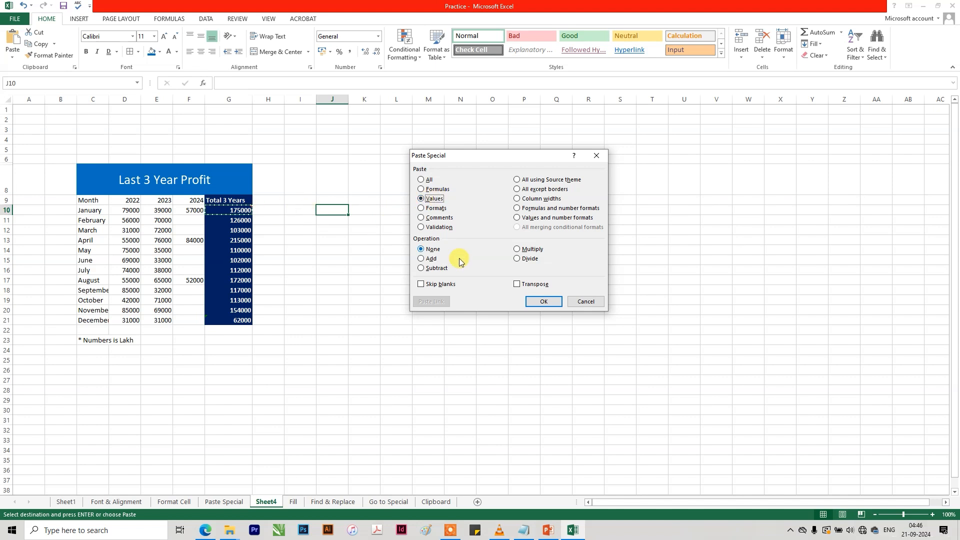
click(584, 302)
Paste Sheet4's totals G10:G20 normally into Sheet1 from H10, and clear the pasted cells by filling blank H9 down to H23.
drag(231, 210, 223, 308)
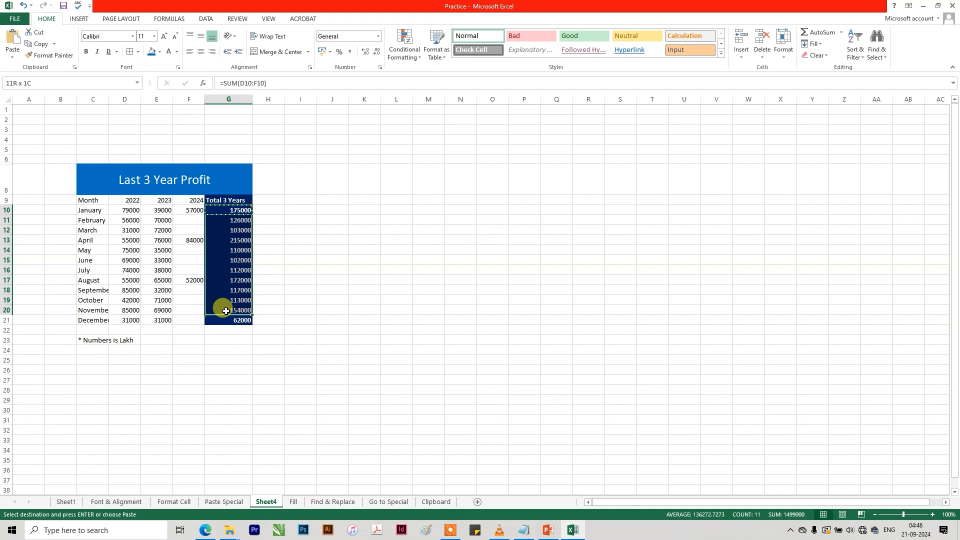
key(ctrl+c)
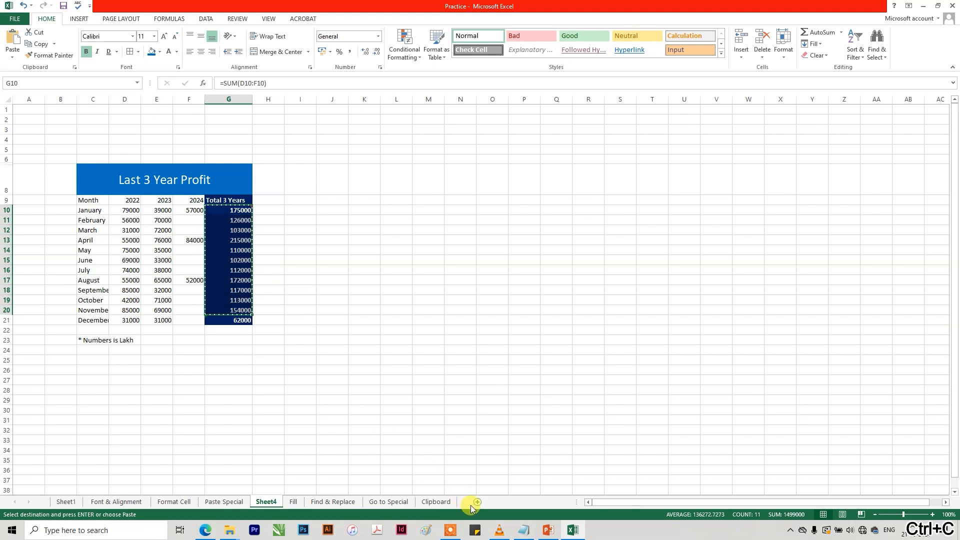
click(68, 503)
click(245, 201)
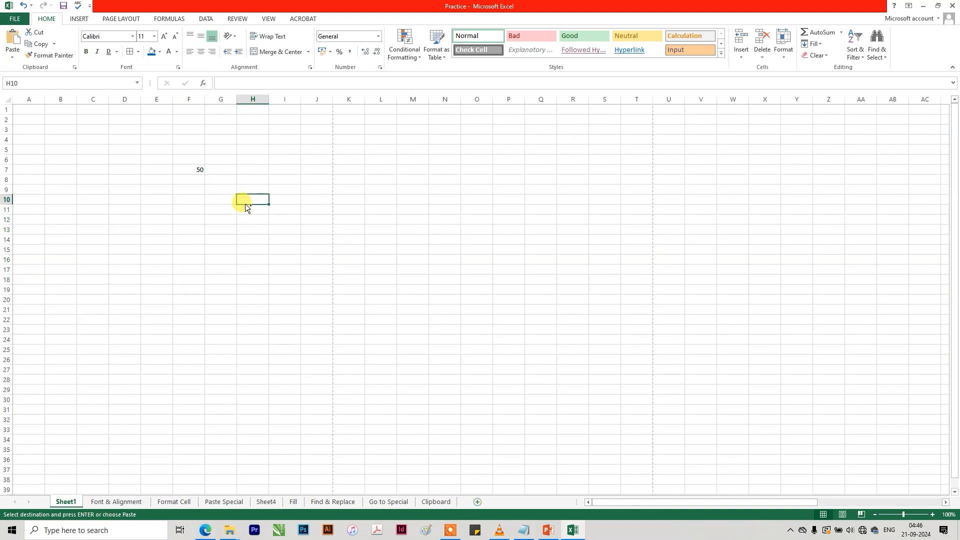
key(ctrl+v)
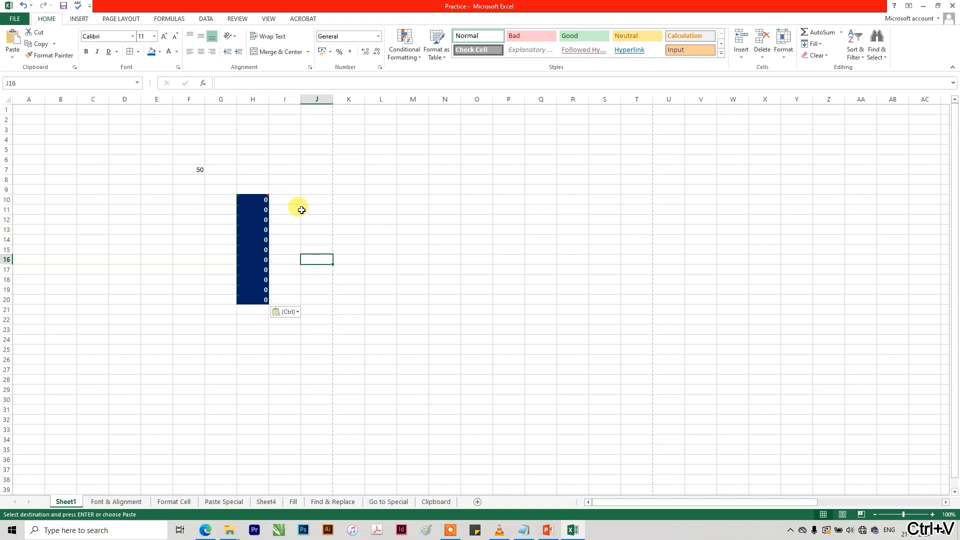
click(244, 190)
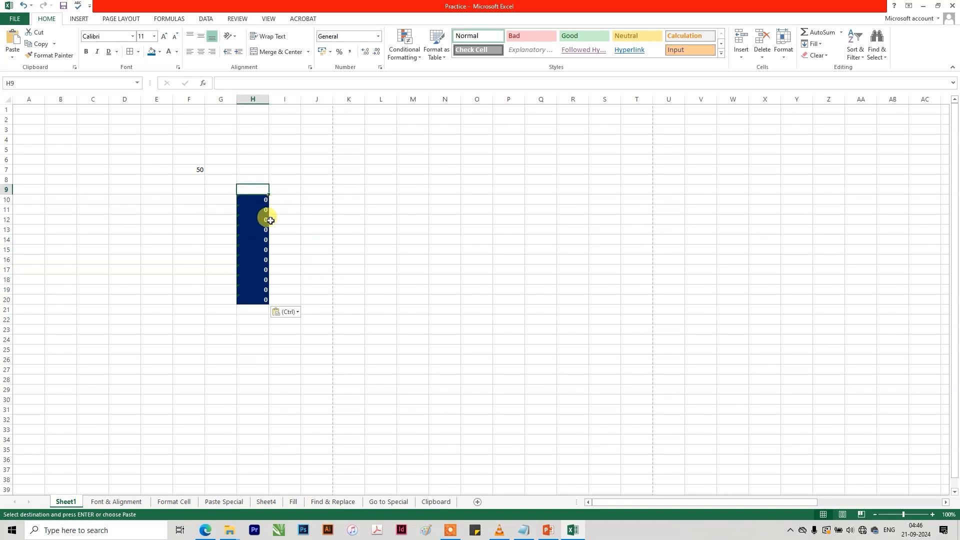
drag(270, 197, 252, 330)
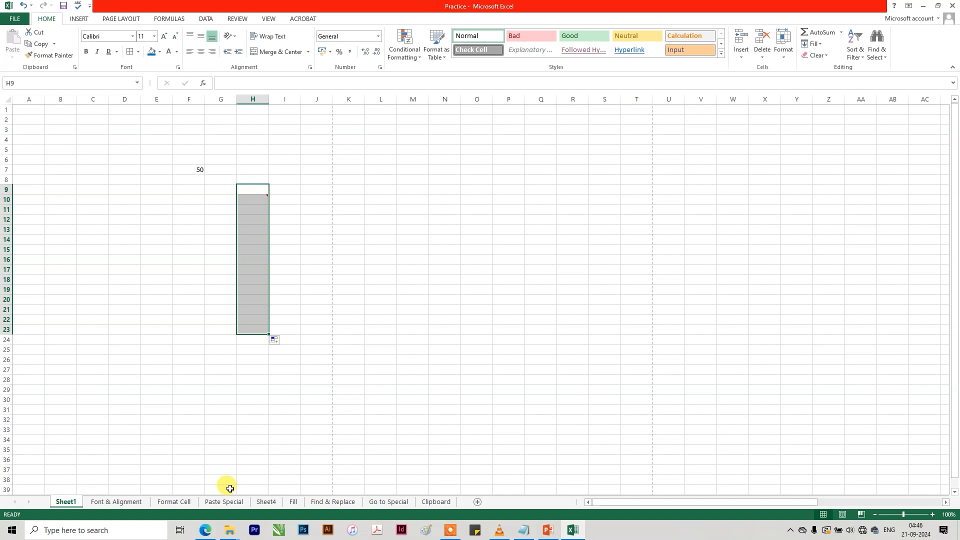
Copy totals G10:G20 from Sheet4, paste them into Sheet1 from G10 with Paste Special set to Values, and inspect G15's content.
click(266, 501)
key(ctrl+c)
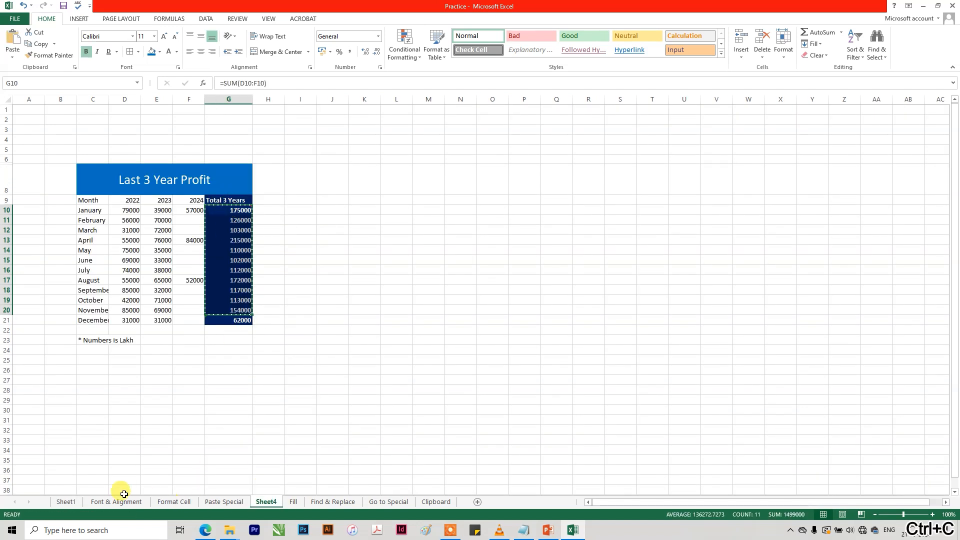
click(67, 502)
click(218, 198)
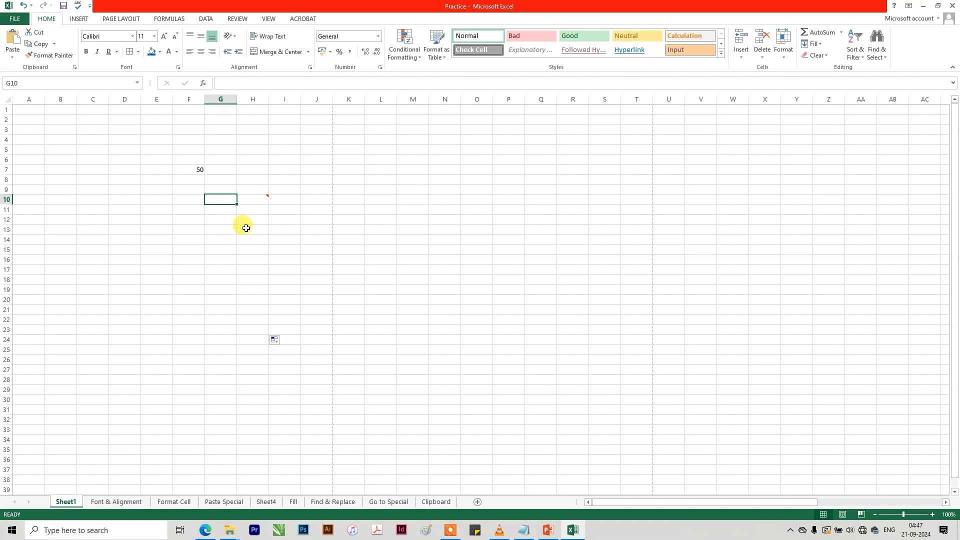
key(ctrl+alt+v)
click(433, 200)
click(543, 301)
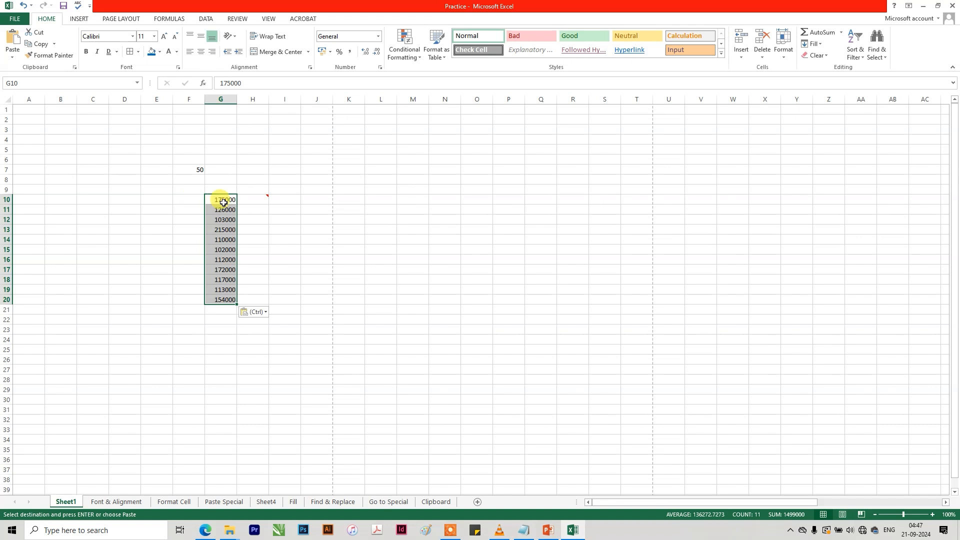
double_click(220, 249)
key(Escape)
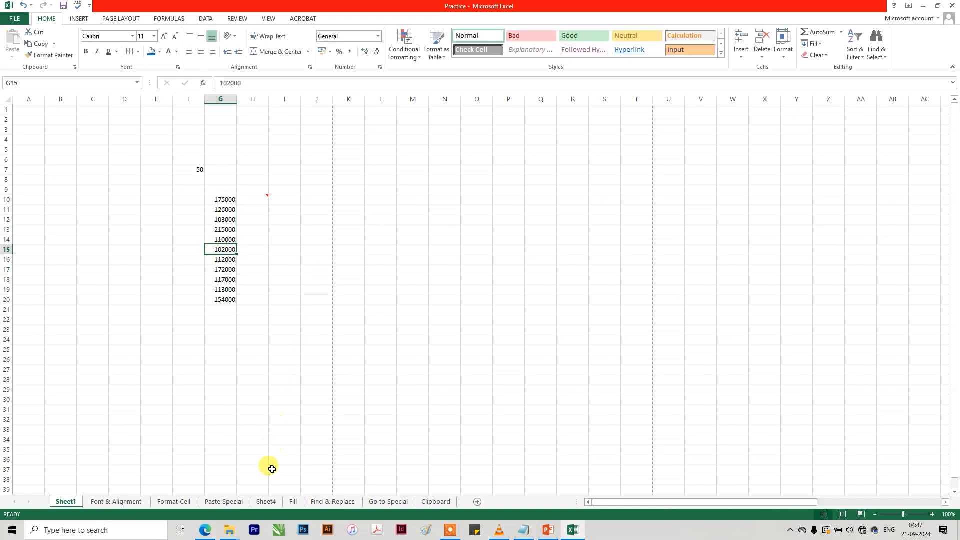
Copy totals G10:G21 on Sheet4 and paste only their formatting from I10 with Paste Special set to Formats.
click(266, 501)
drag(232, 214, 237, 320)
key(ctrl+c)
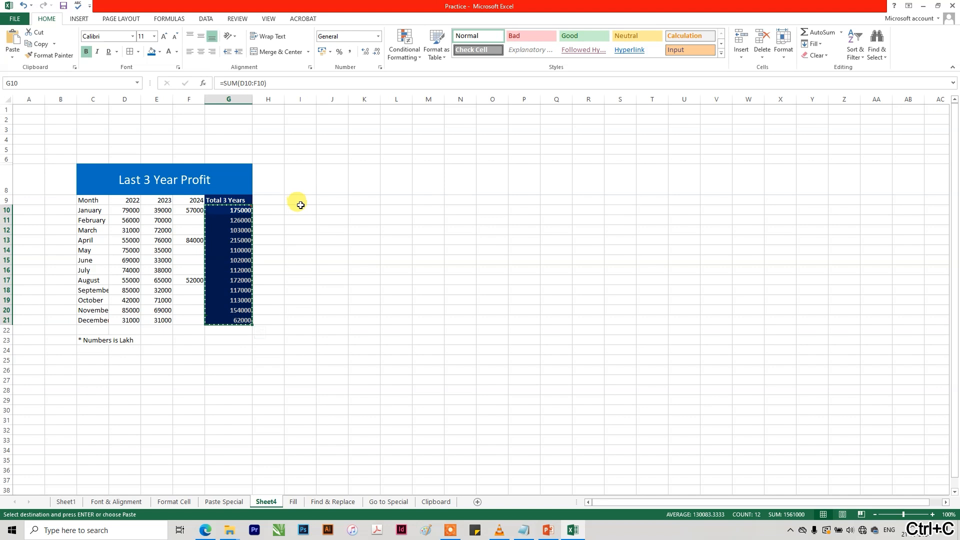
click(300, 209)
key(ctrl+alt+v)
click(432, 209)
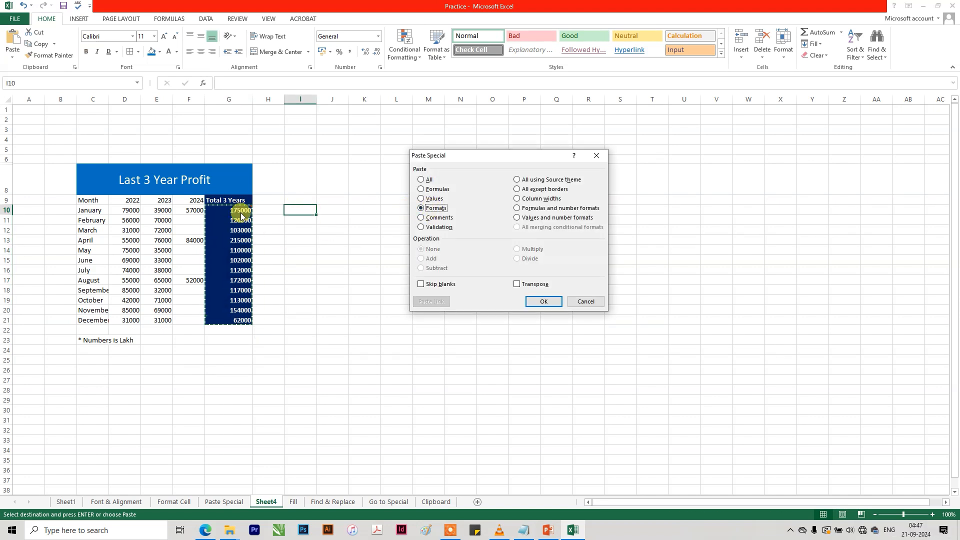
click(529, 300)
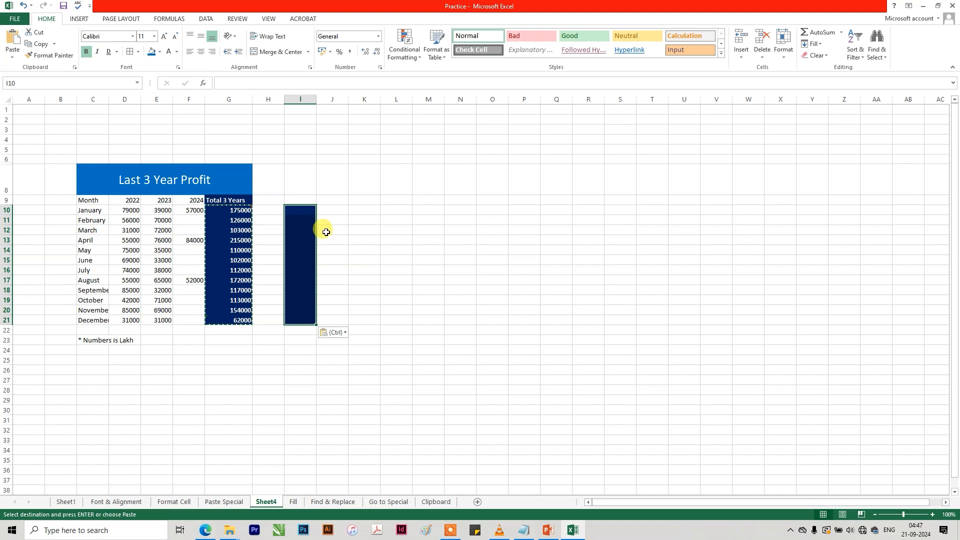
Test the pasted formatting by entering "dfdf" in I14, and delete that text.
click(306, 248)
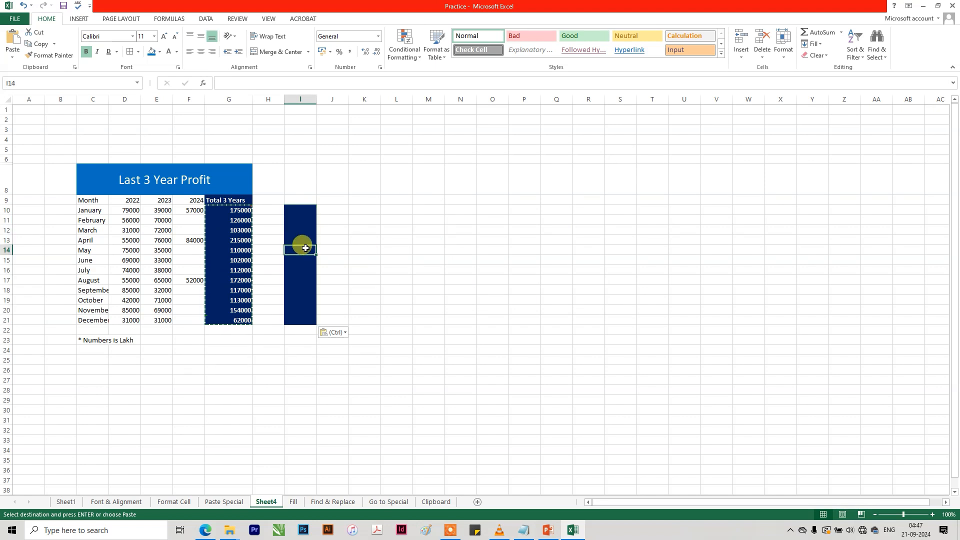
text(dfdf)
click(353, 249)
click(308, 250)
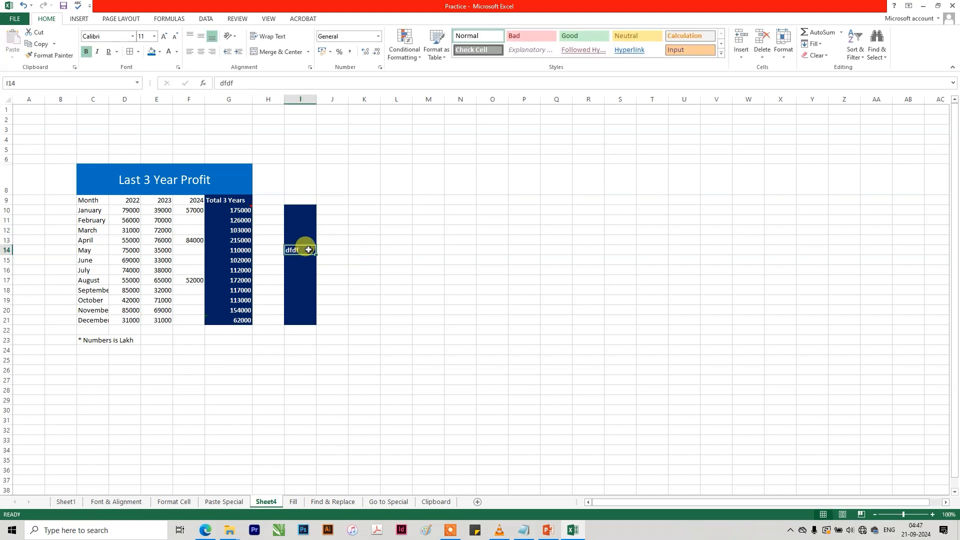
key(Delete)
Copy totals G10:G21, paste only their comments from K10 with Paste Special set to Comments, and view the comment on K10.
drag(239, 210, 237, 313)
key(ctrl+c)
click(358, 209)
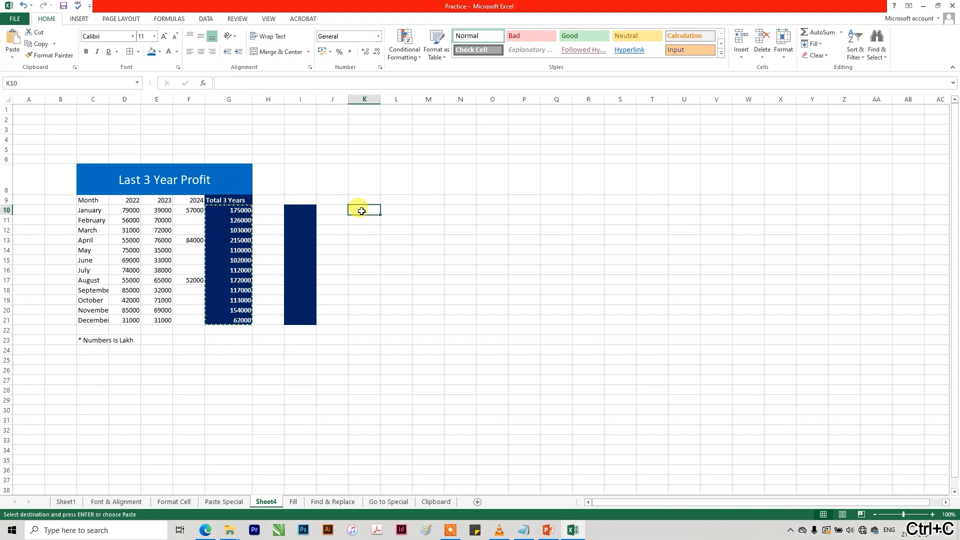
key(ctrl+alt+v)
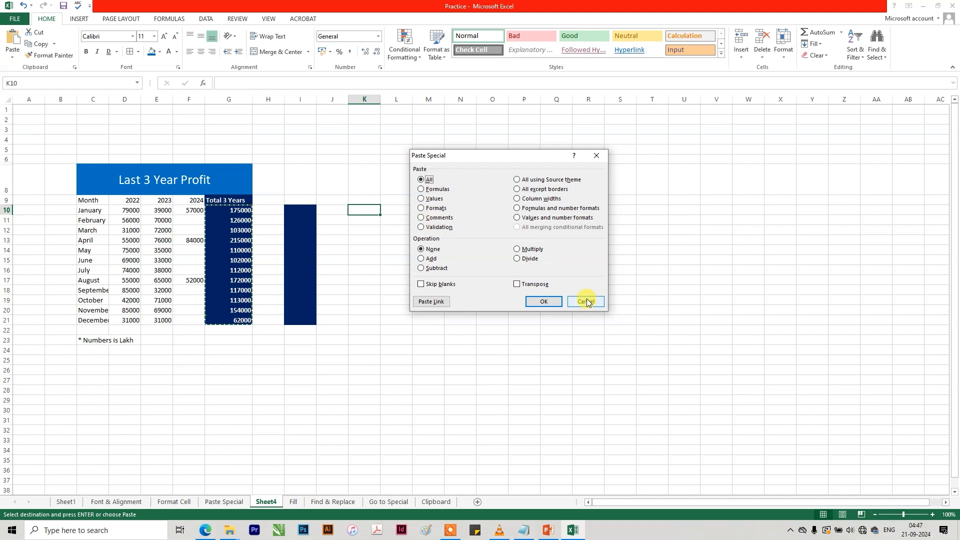
click(439, 218)
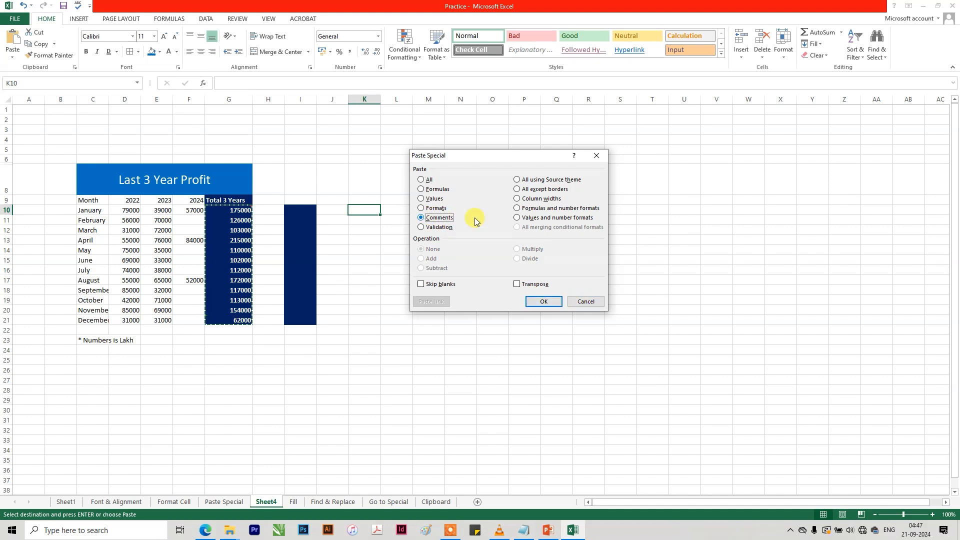
click(539, 300)
click(427, 300)
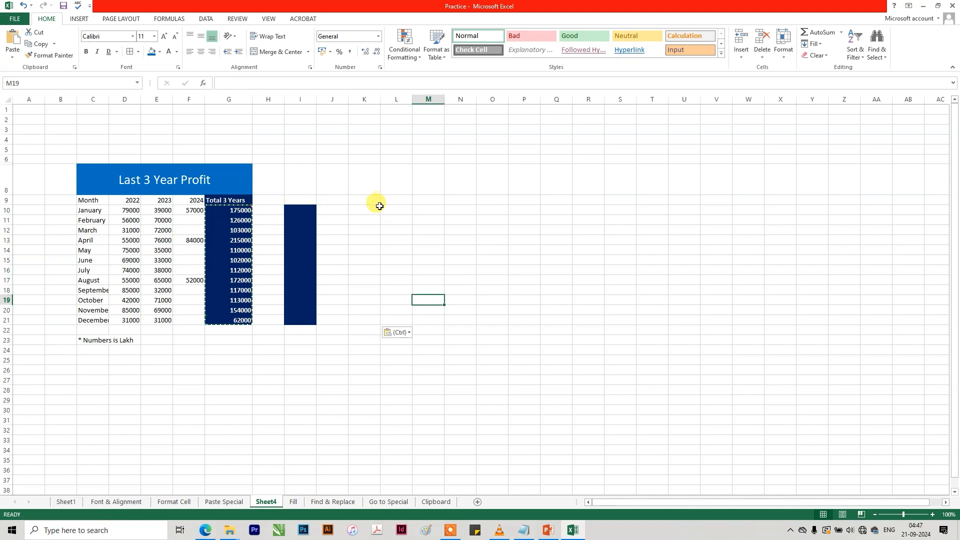
mouse_move(376, 208)
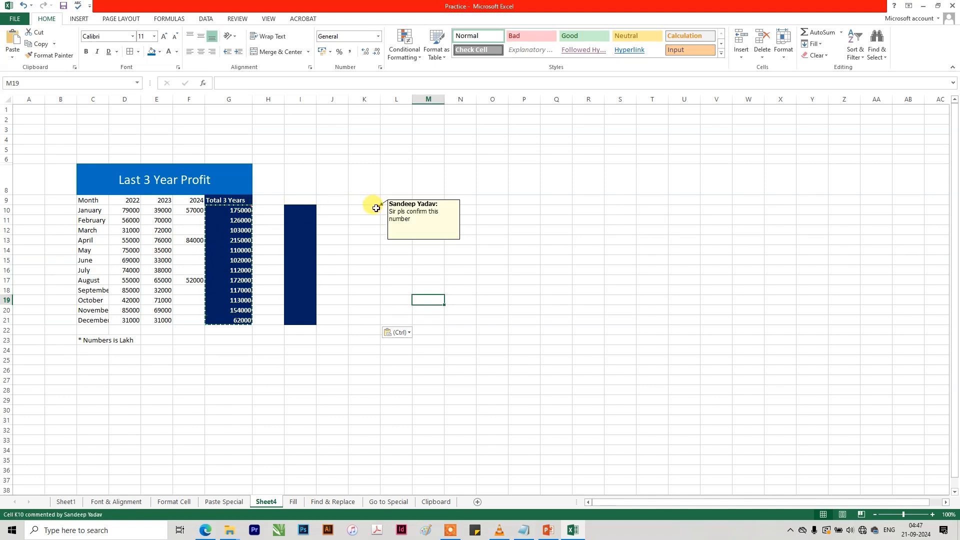
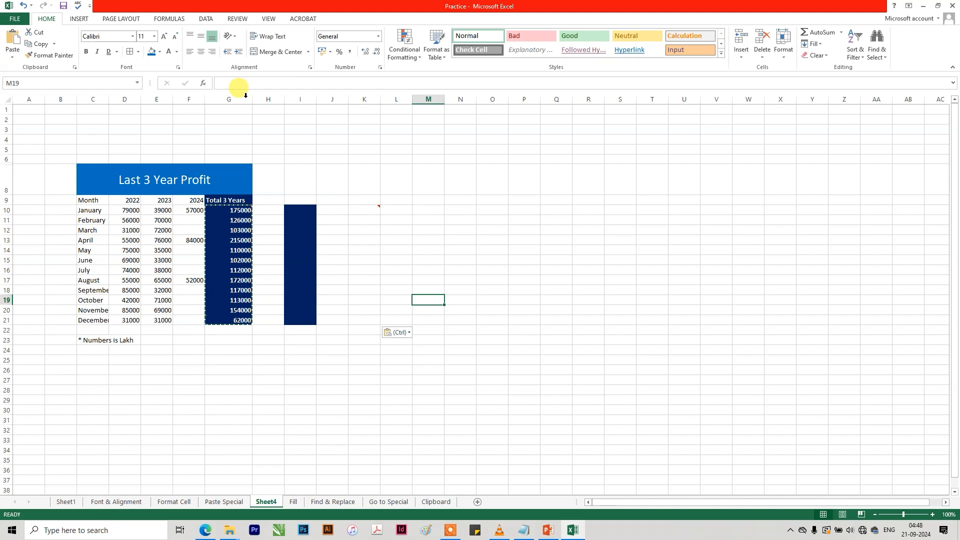
Copy the whole of column G and try to paste only its comments from K10 with Paste Special set to Comments.
click(242, 98)
key(ctrl+c)
click(365, 210)
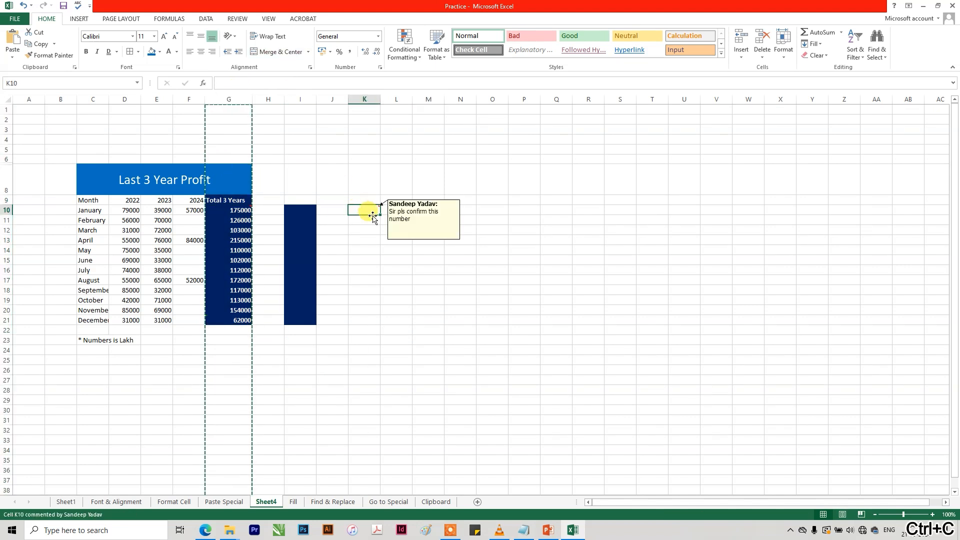
key(ctrl+alt+v)
click(438, 217)
click(543, 300)
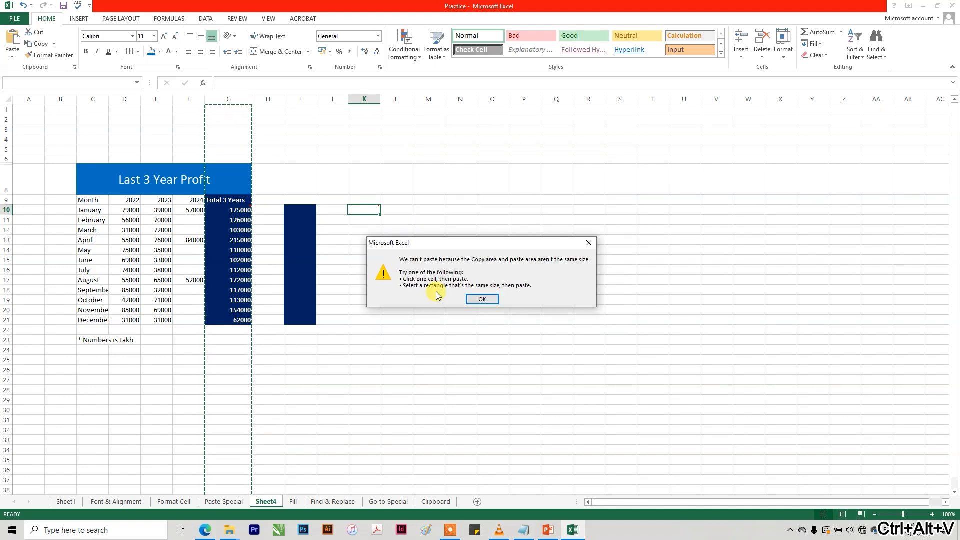
click(480, 298)
click(458, 199)
mouse_move(370, 208)
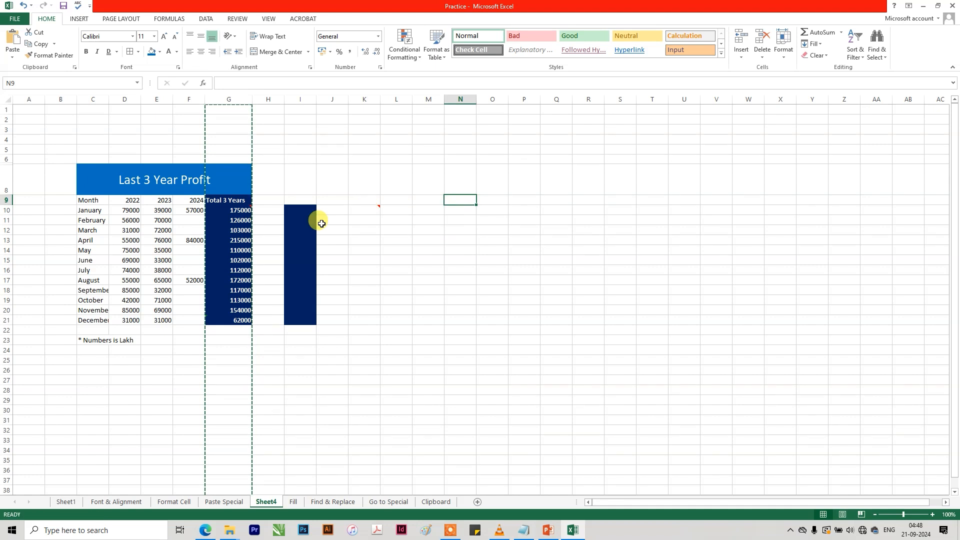
Copy totals G10:G21 and review the Paste Special options for L10, closing the dialog without pasting.
drag(242, 209, 241, 320)
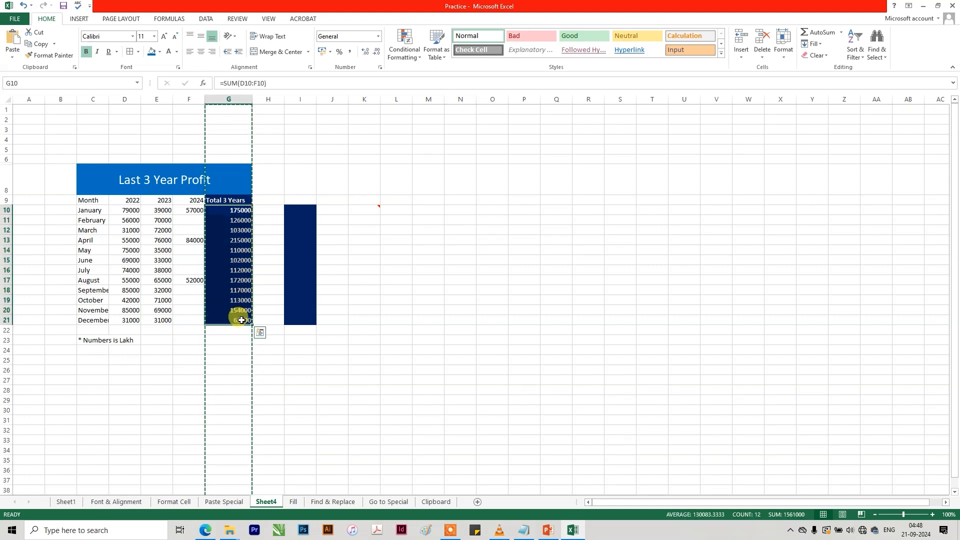
key(ctrl+c)
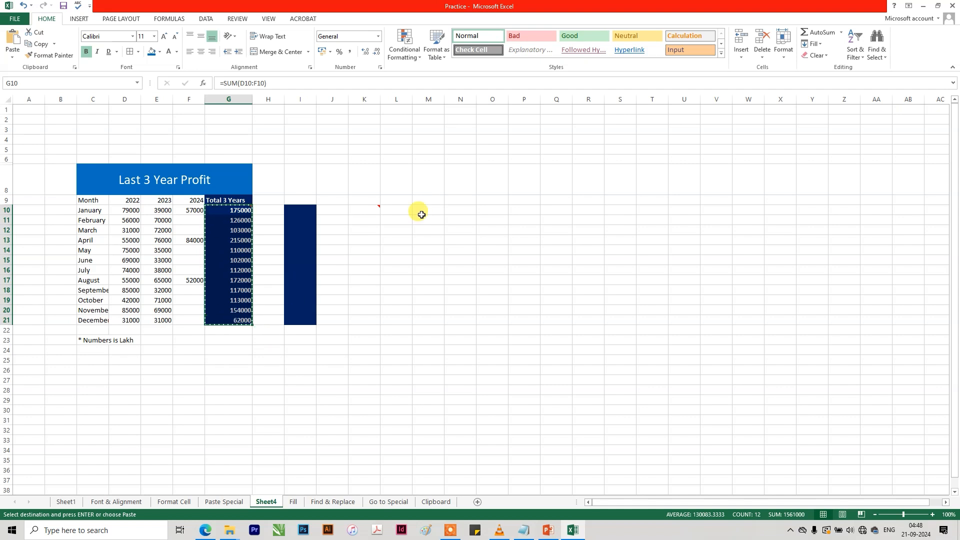
click(395, 212)
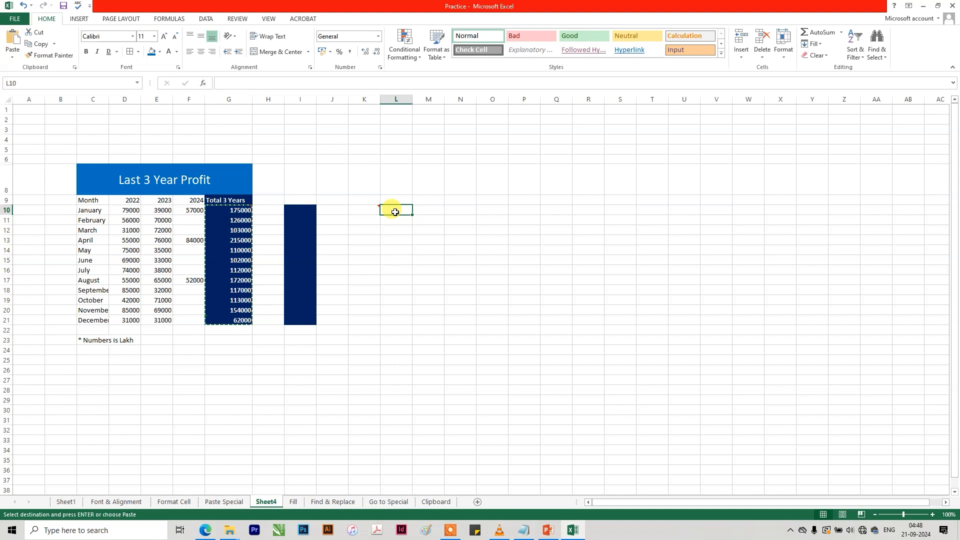
key(ctrl+alt+v)
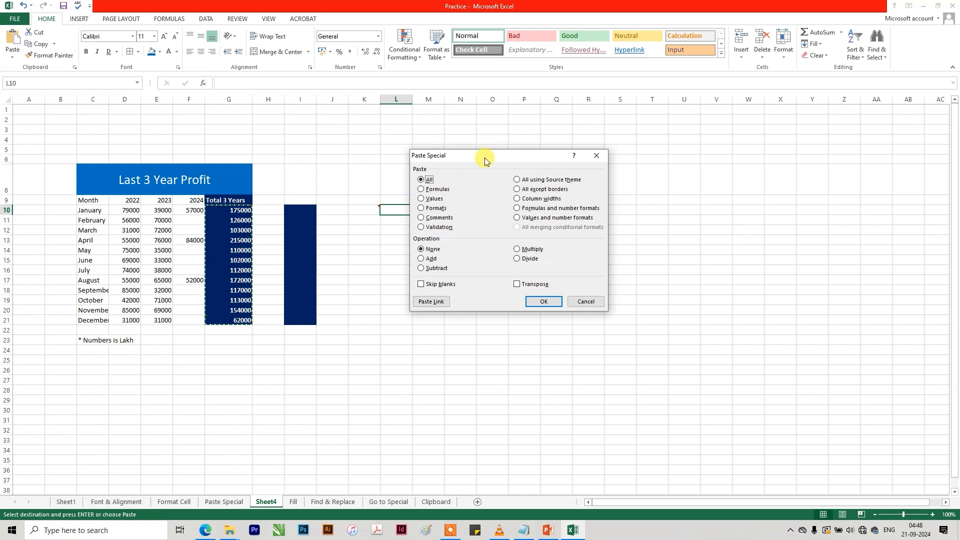
click(582, 301)
click(452, 380)
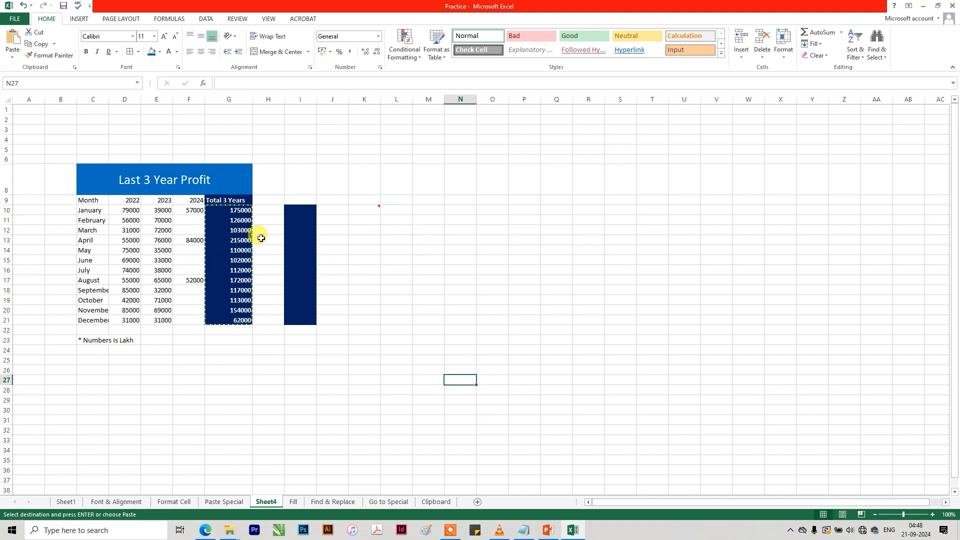
Examine the 2022 and 2023 profit figures in D10:E21 together with the unit note in C23.
drag(118, 210, 160, 315)
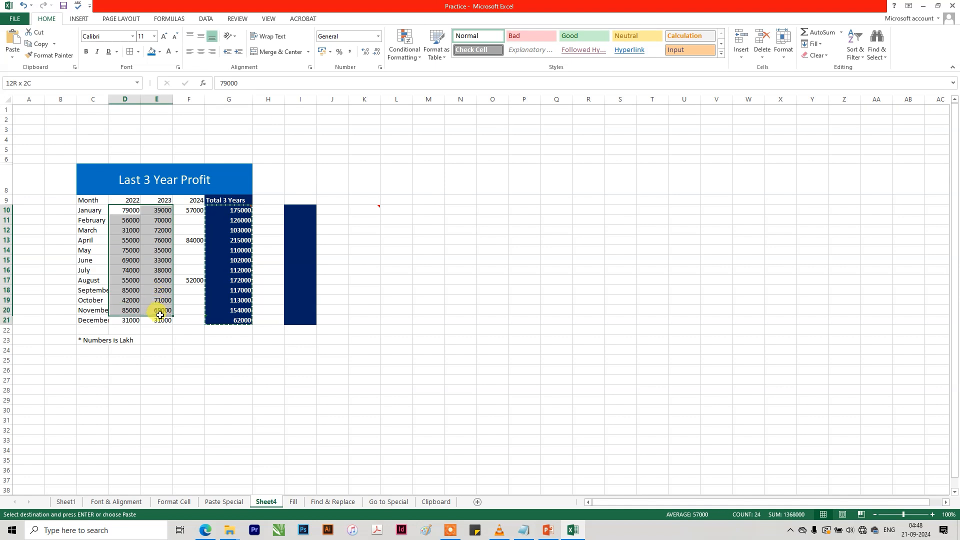
click(124, 210)
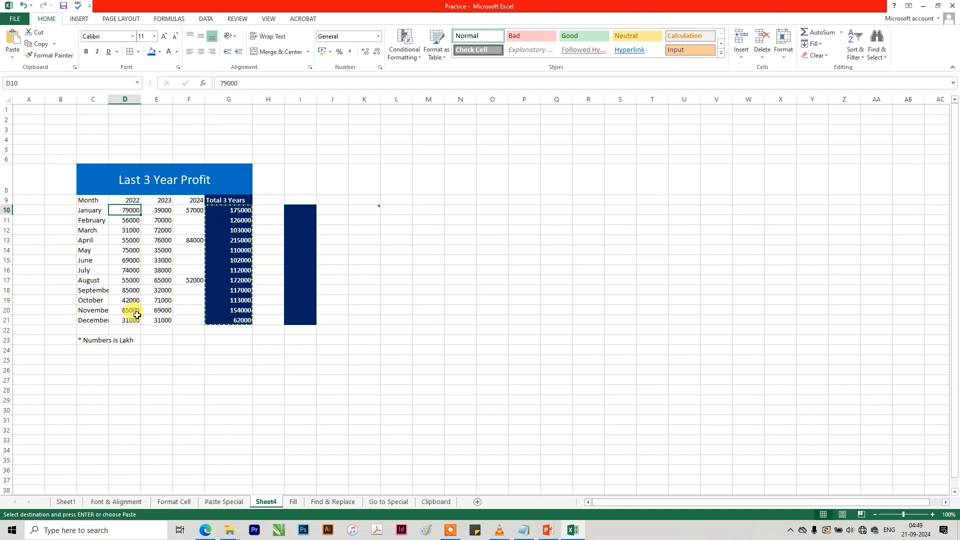
click(129, 266)
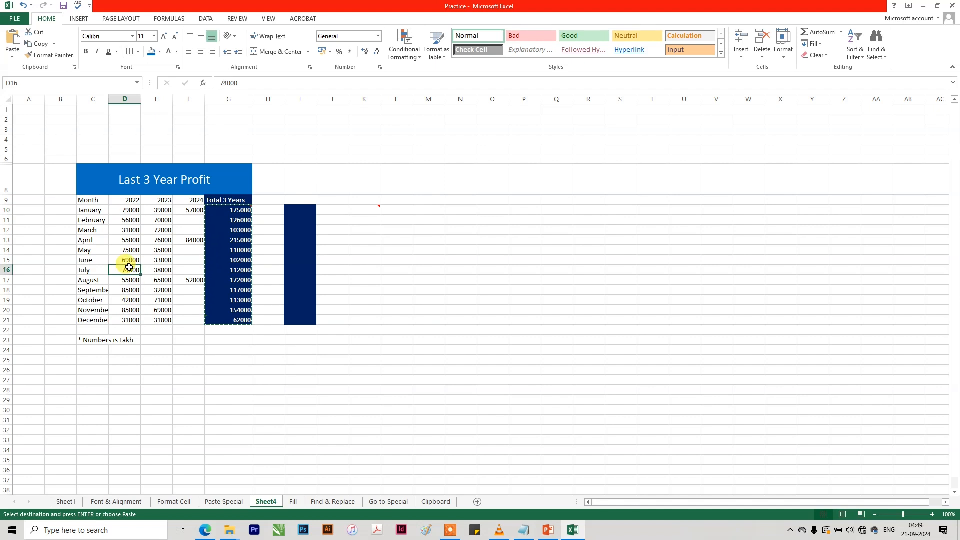
click(88, 340)
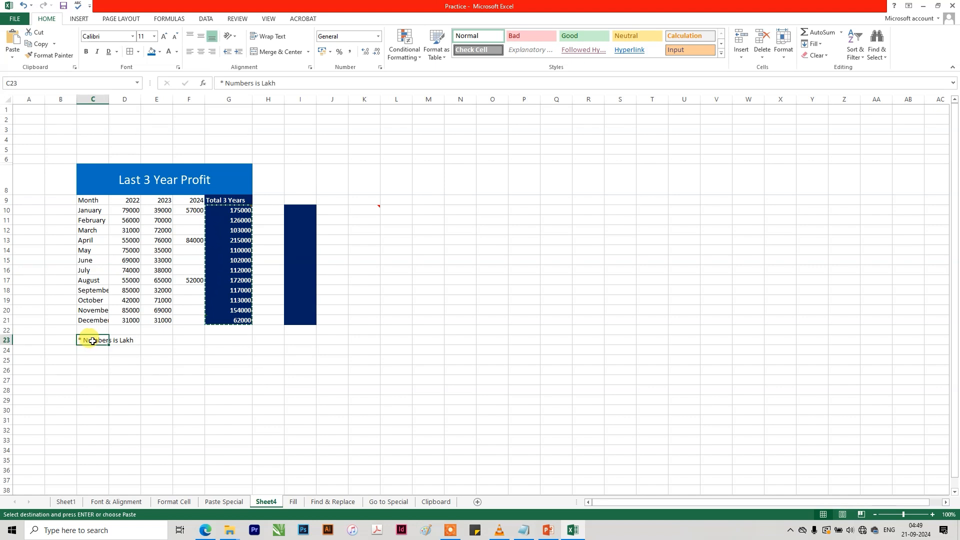
click(131, 249)
drag(129, 200, 146, 269)
click(133, 250)
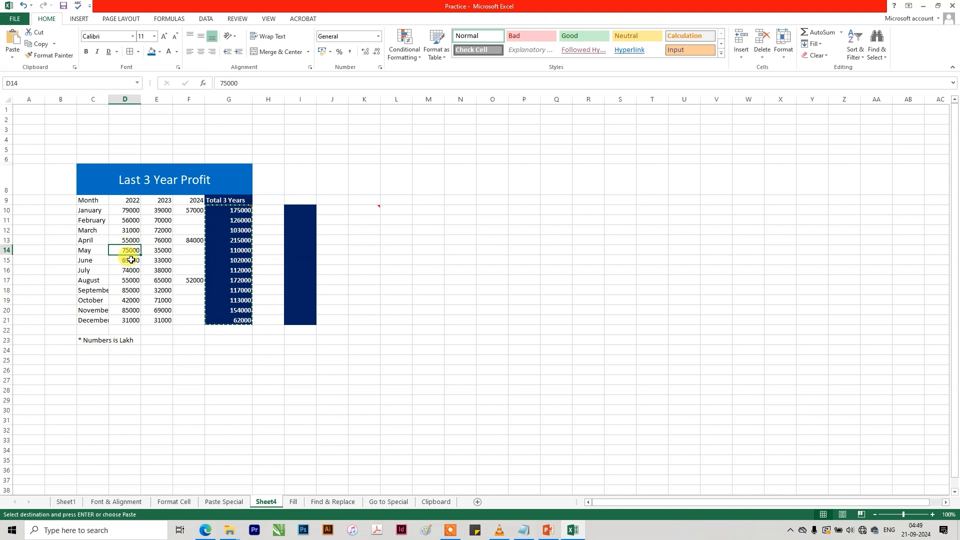
drag(127, 211, 159, 314)
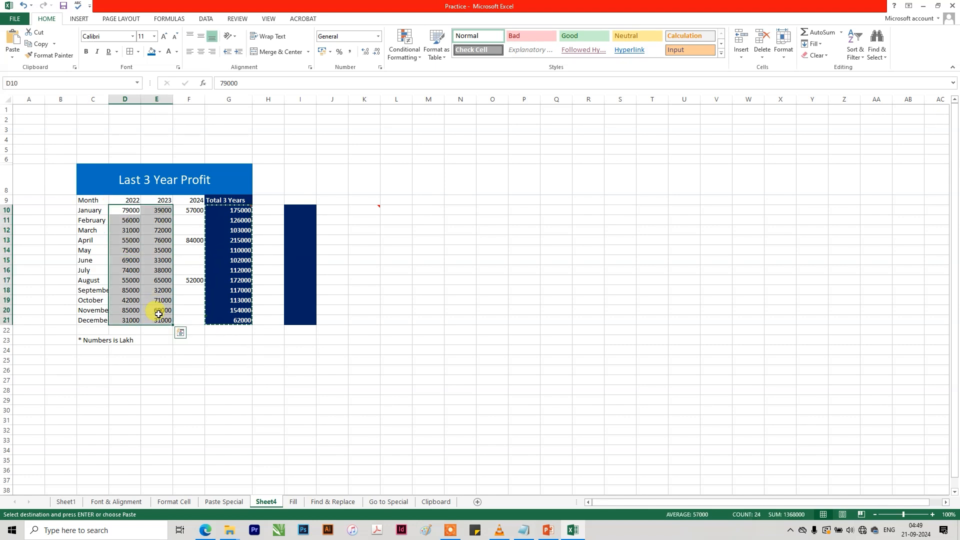
click(310, 358)
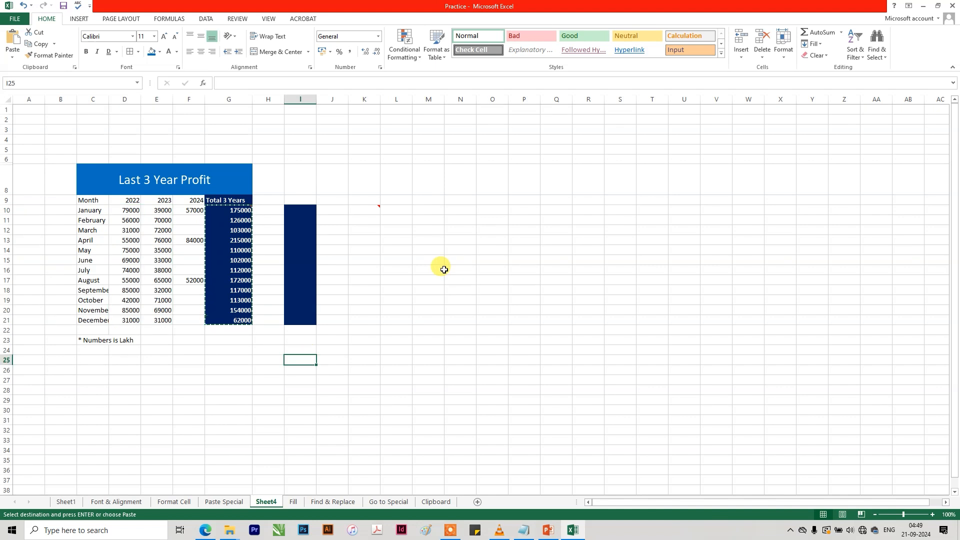
click(156, 399)
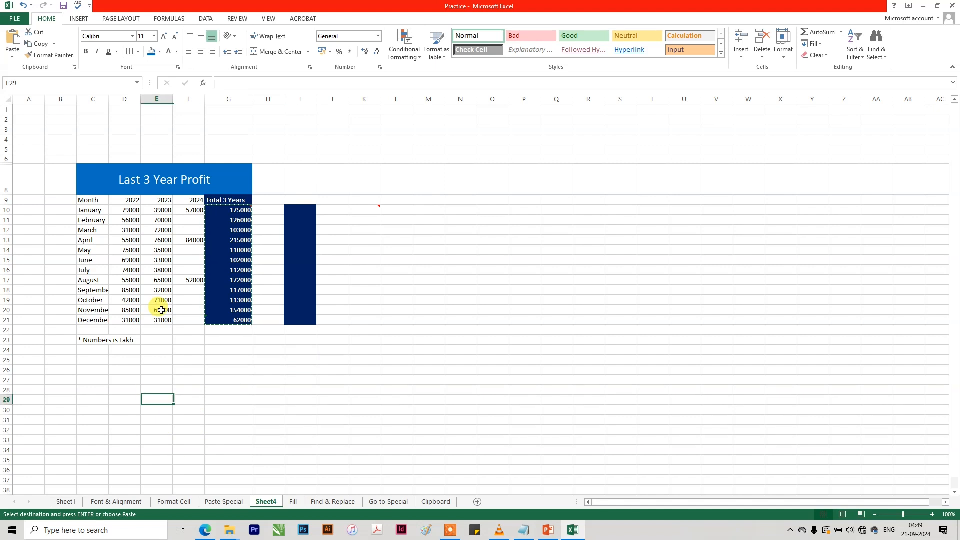
click(126, 212)
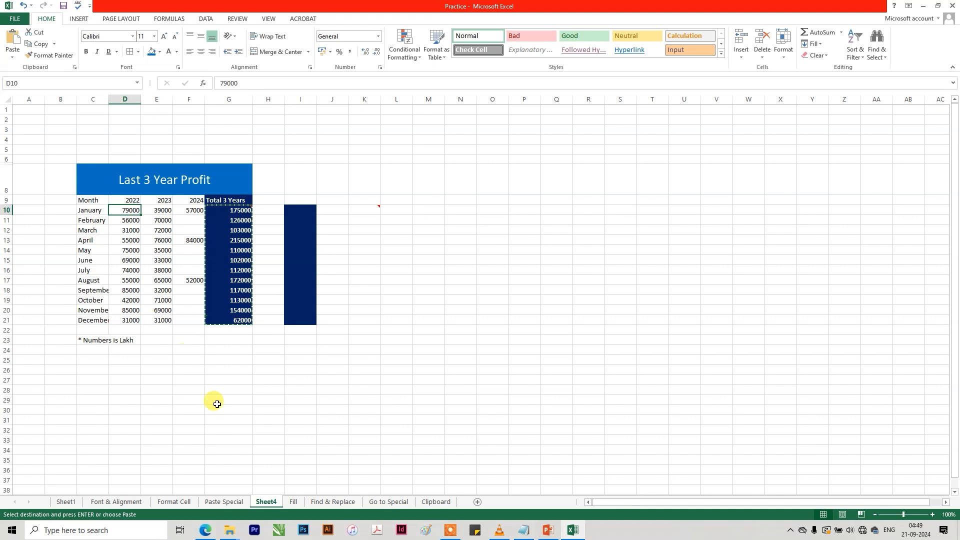
Enter 1000 in cell E31 below the profit table.
click(170, 418)
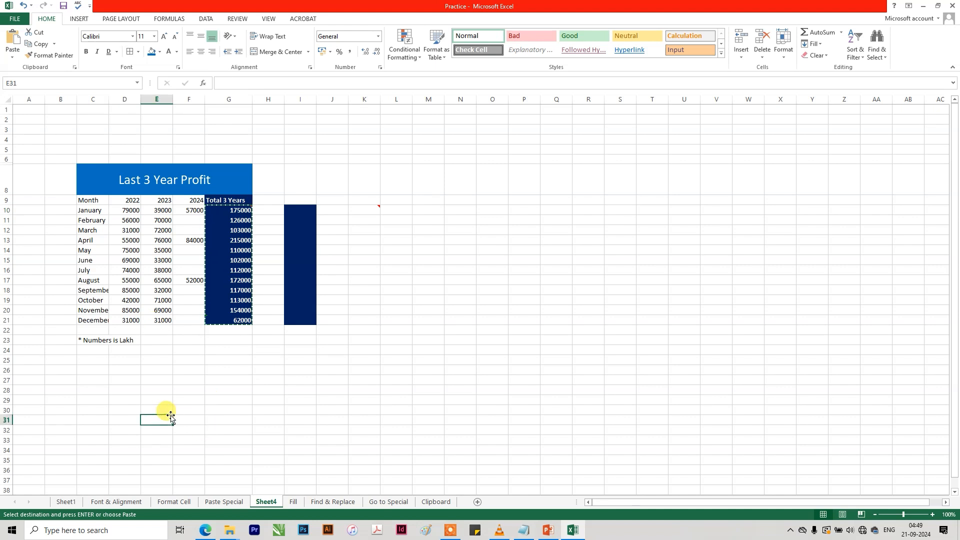
text(1000)
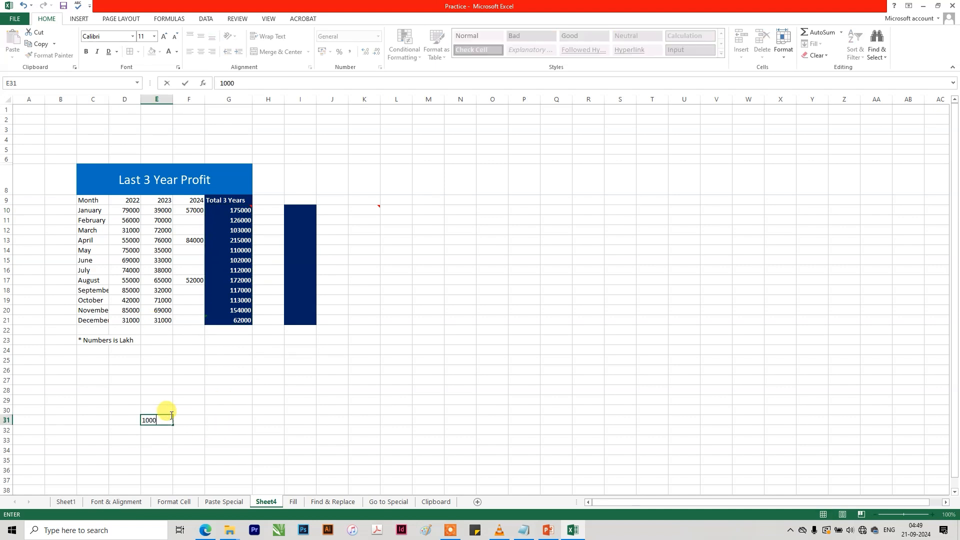
key(Return)
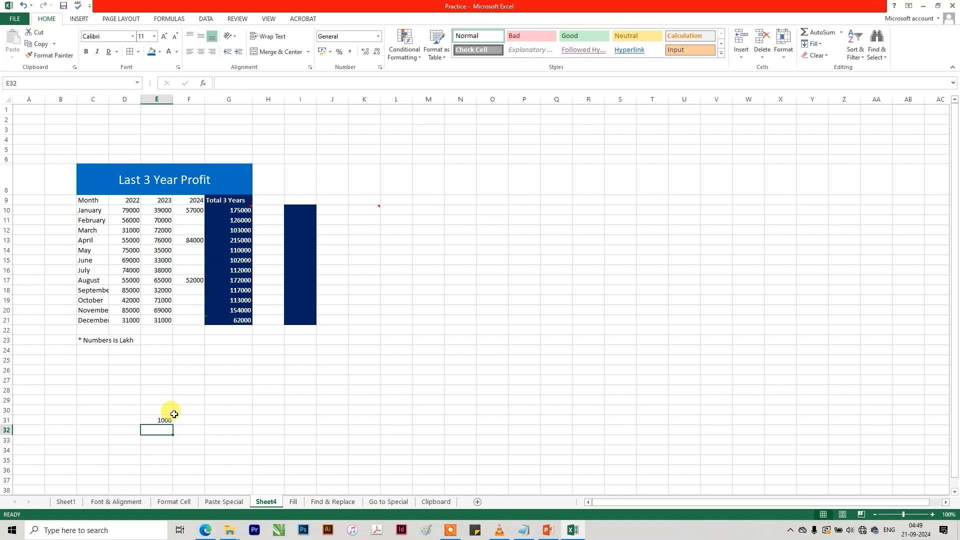
Copy the 1000 in E31, divide only D10 by it with Paste Special set to Divide, and undo the division.
click(157, 421)
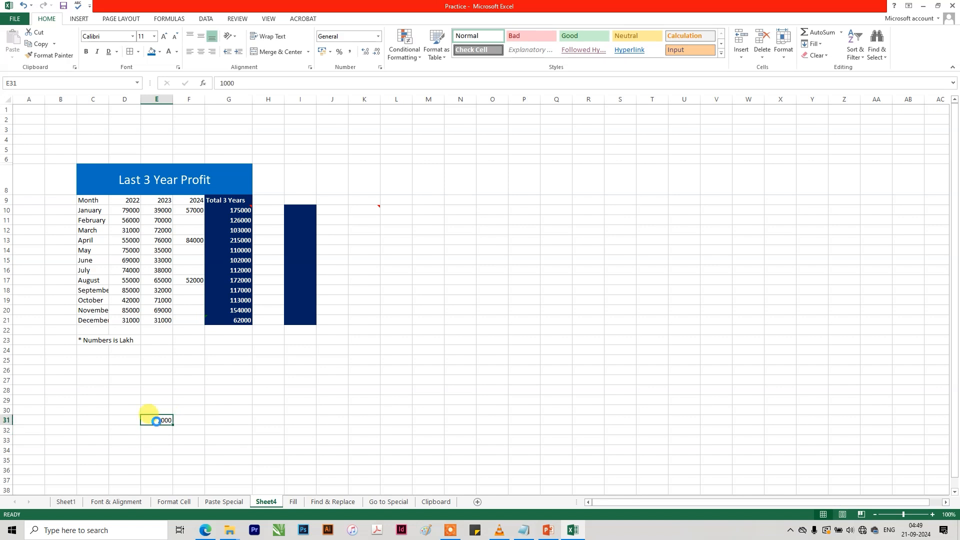
key(ctrl+c)
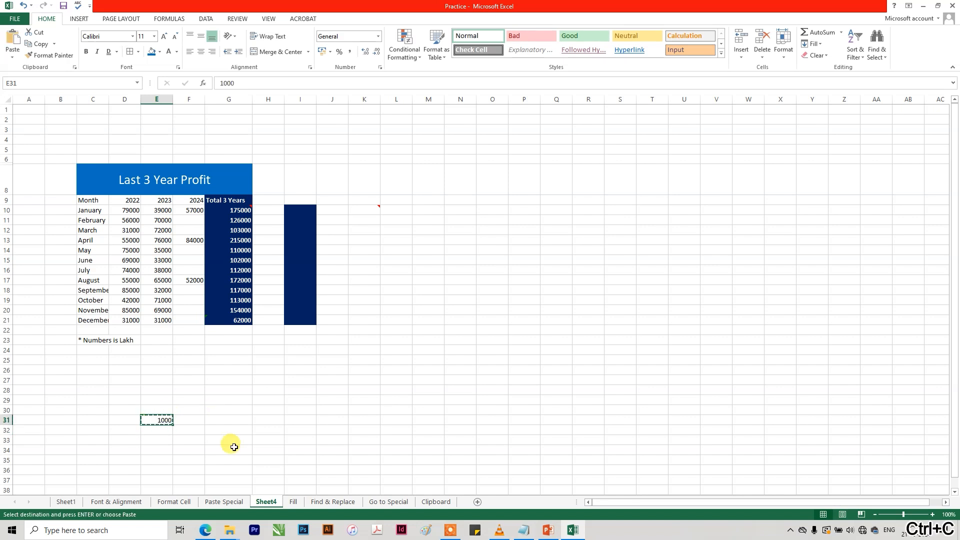
click(130, 211)
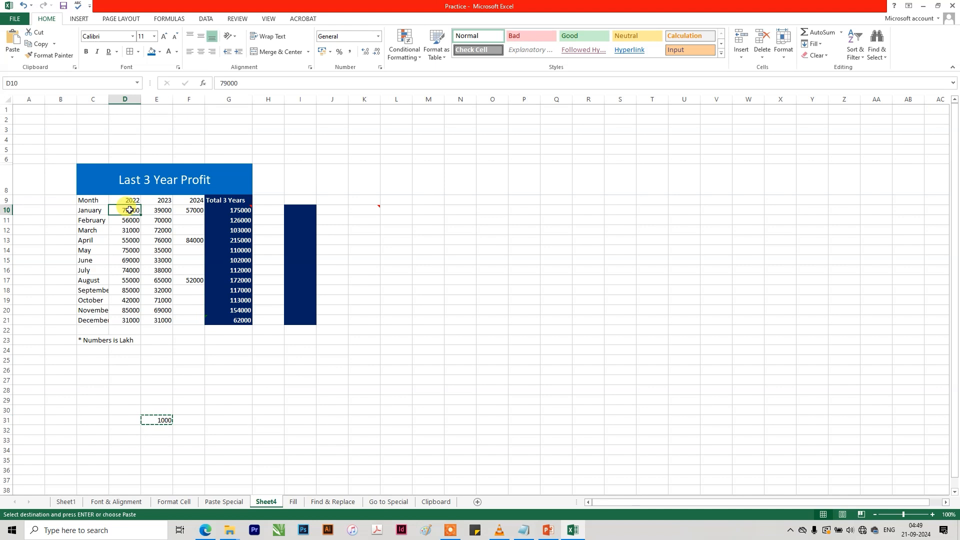
key(ctrl+alt+v)
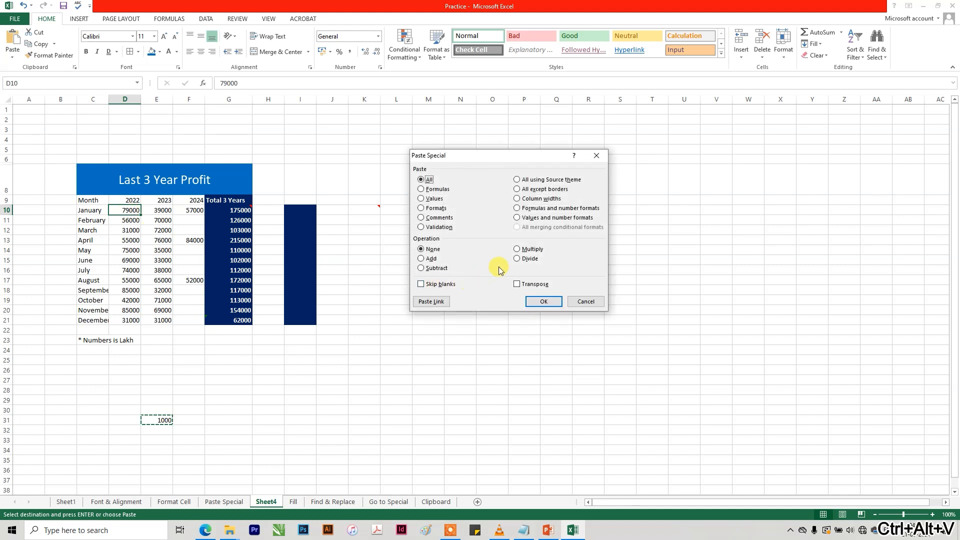
click(518, 259)
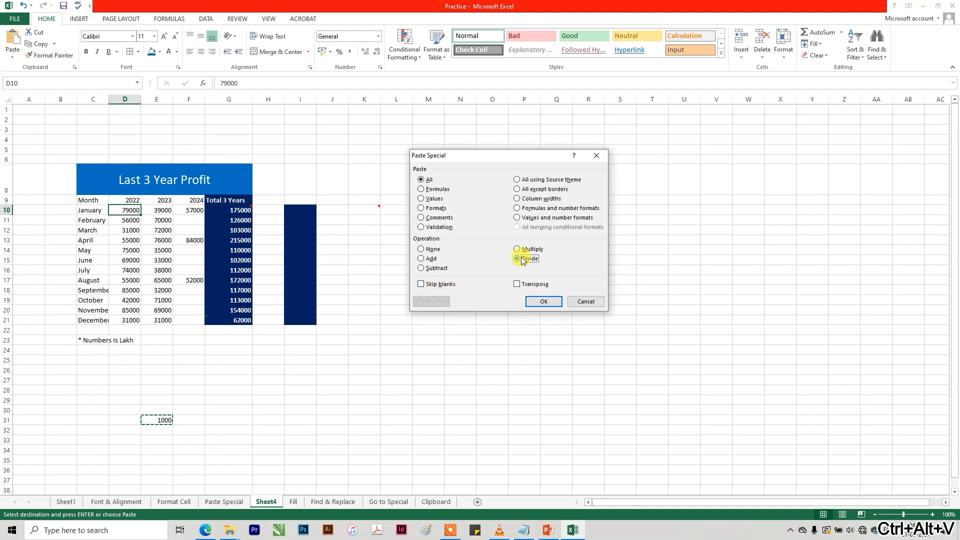
click(537, 300)
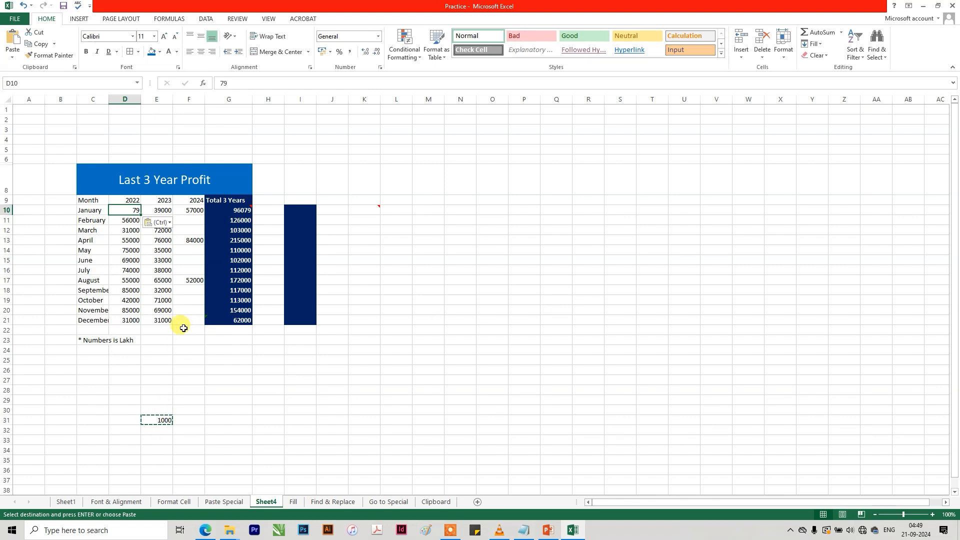
key(ctrl+z)
Copy the 1000 in E31, divide all 2022 and 2023 figures in D10:E21 by it with Paste Special, and undo the division.
click(158, 419)
key(ctrl+c)
drag(126, 210, 160, 319)
key(ctrl+alt+v)
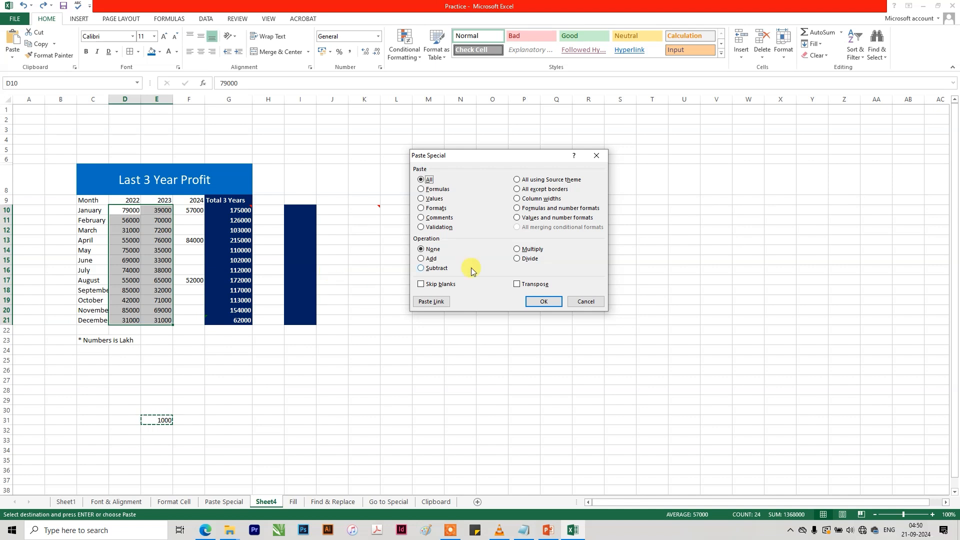
click(524, 258)
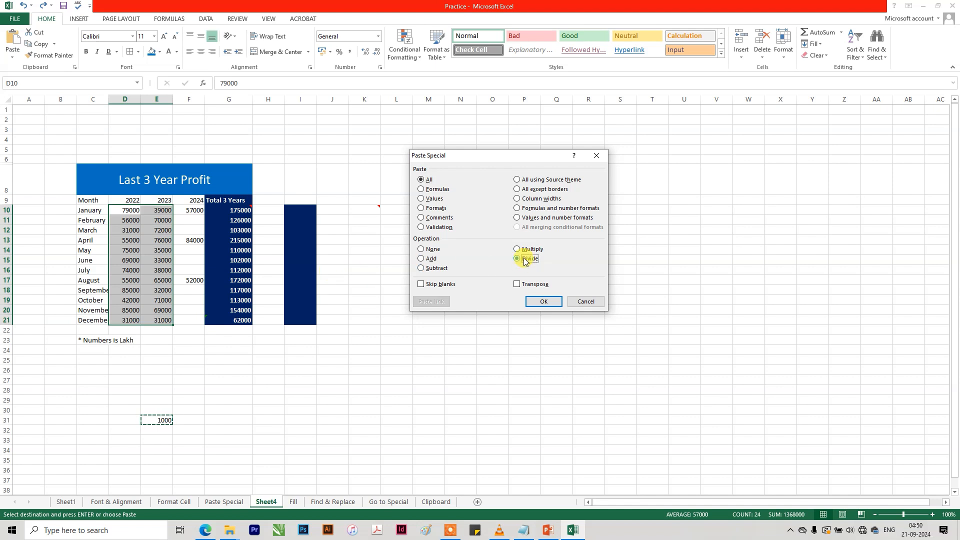
click(547, 302)
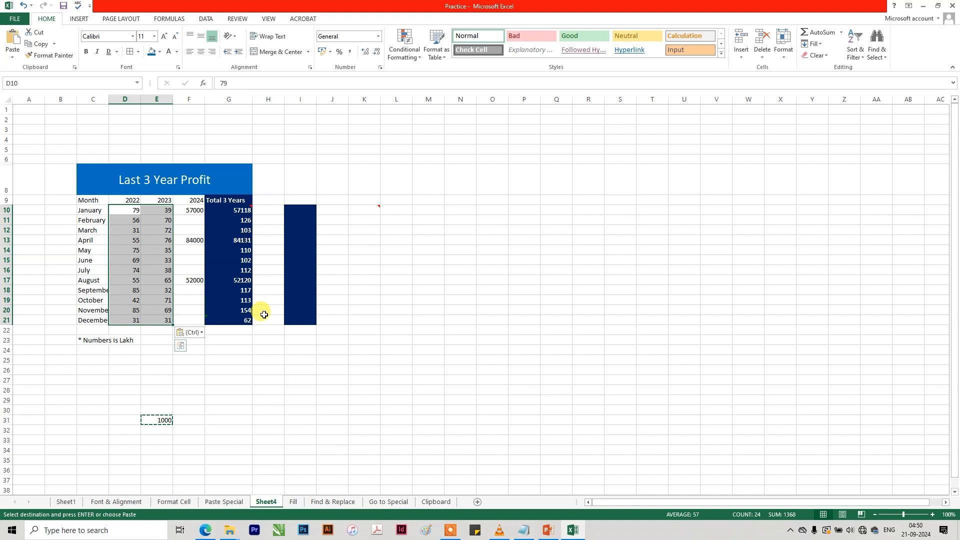
key(ctrl+z)
key(ctrl+alt+v)
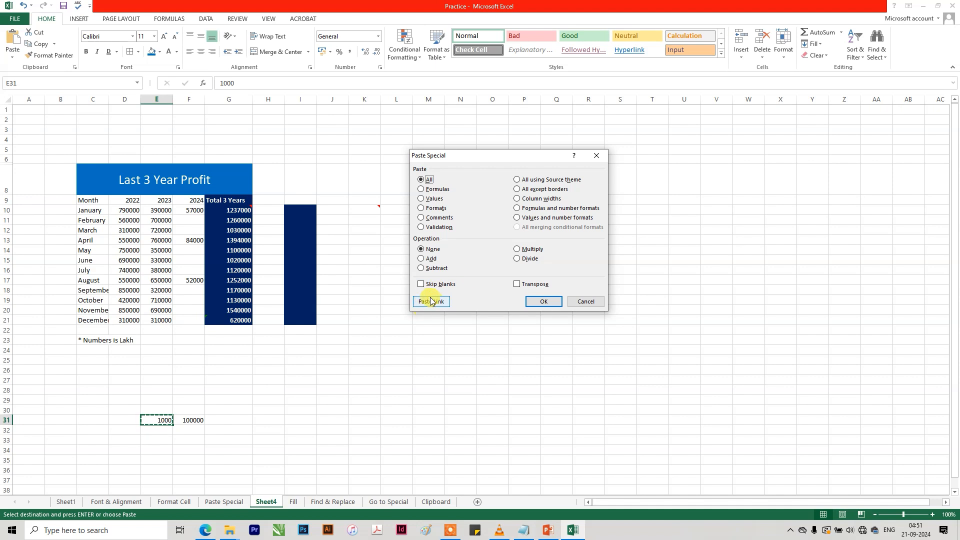
click(586, 301)
click(323, 359)
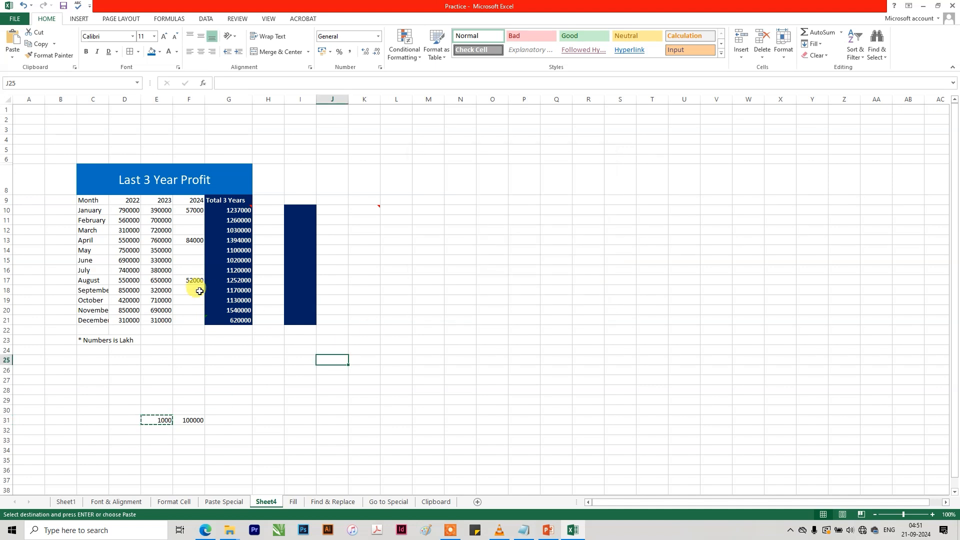
Copy the month names C10:C21 and paste them as a row from L10 with Paste Special and Transpose.
drag(91, 210, 94, 320)
key(ctrl+c)
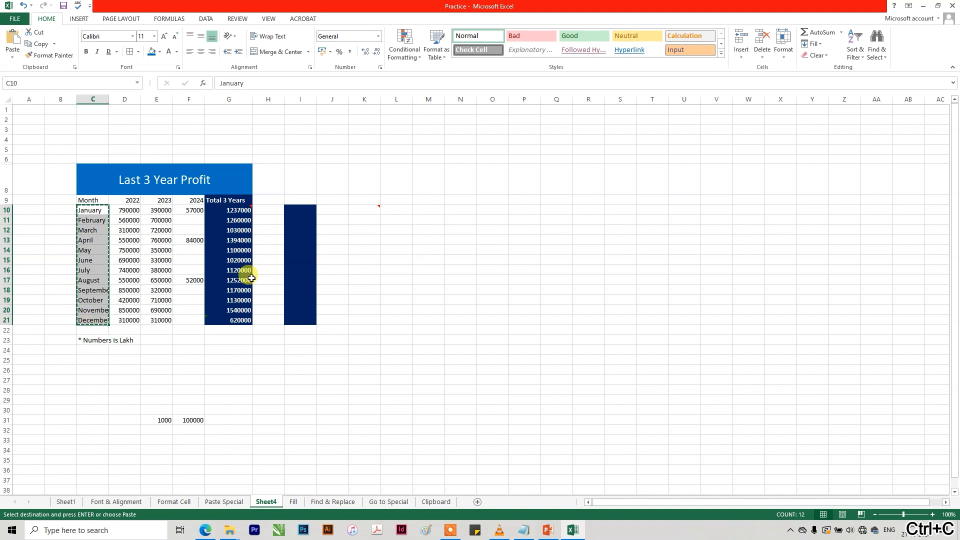
click(400, 209)
key(ctrl+alt+v)
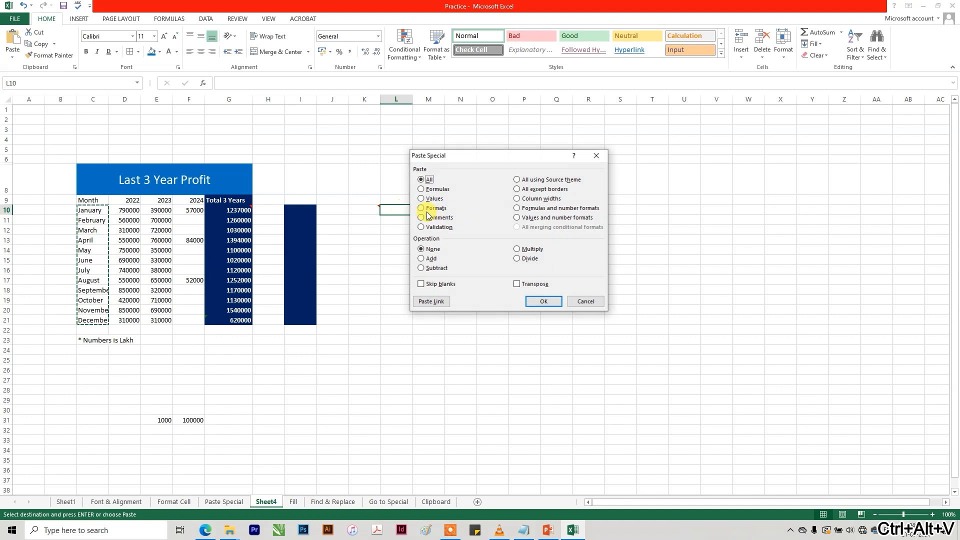
click(525, 285)
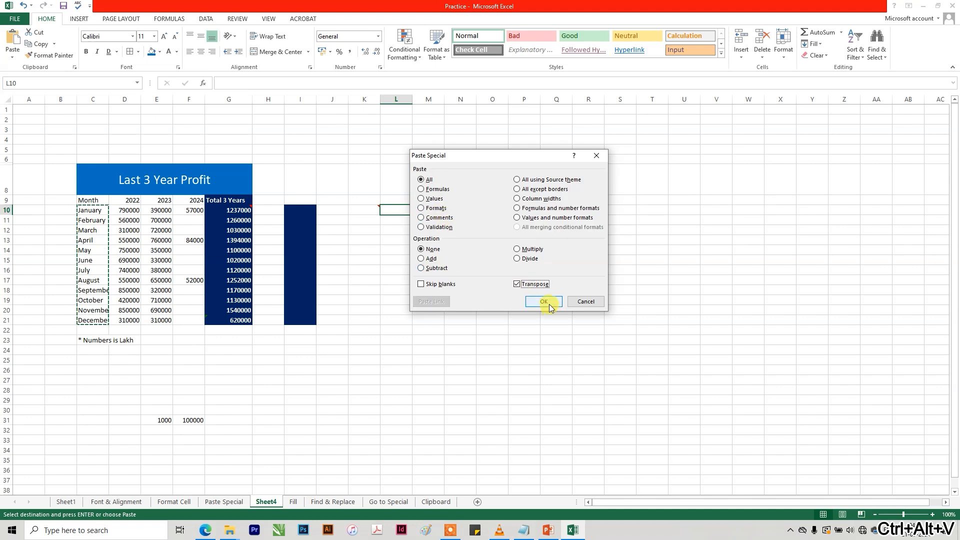
click(547, 302)
Copy the 2022 figures D10:D21 and paste them as a row from L11 with Paste Special and Transpose.
drag(128, 212, 128, 320)
key(ctrl+c)
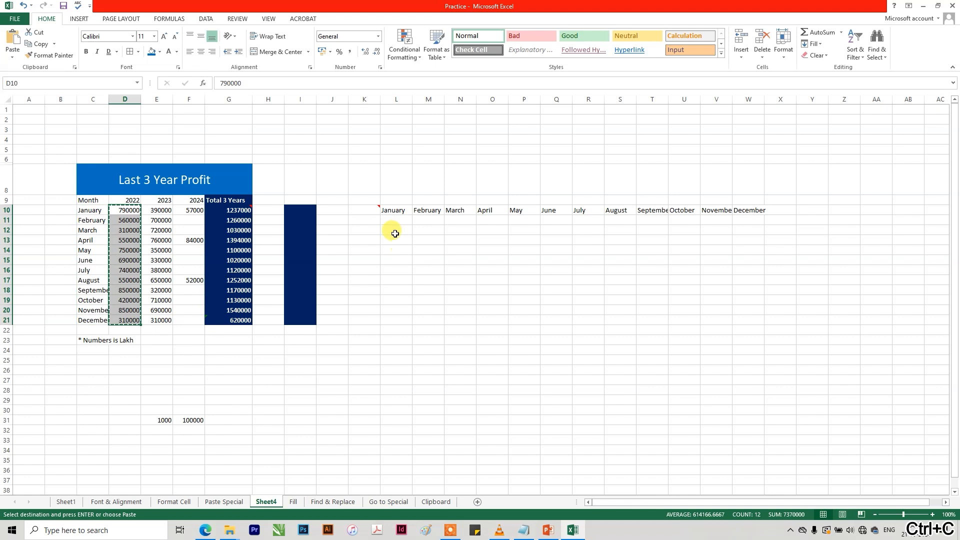
click(393, 220)
key(ctrl+alt+v)
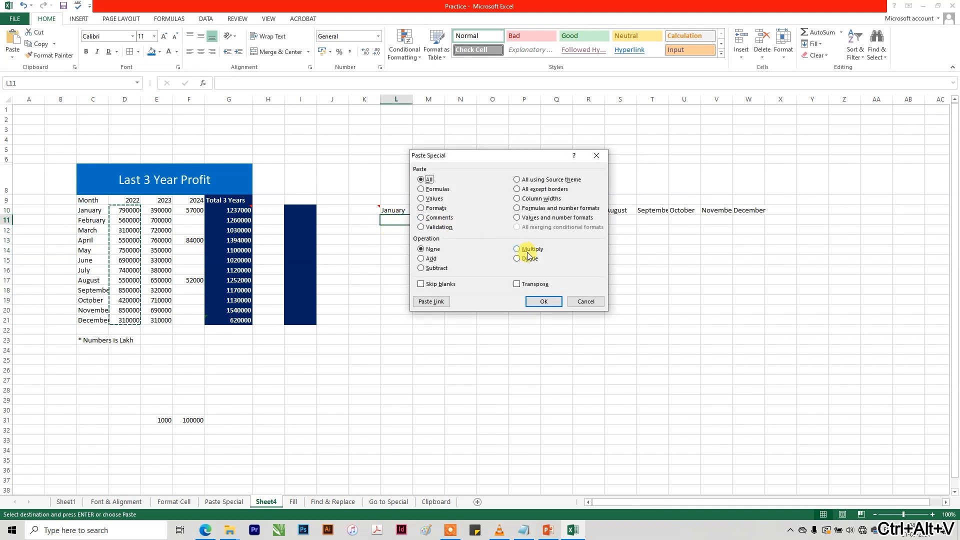
click(535, 285)
click(543, 301)
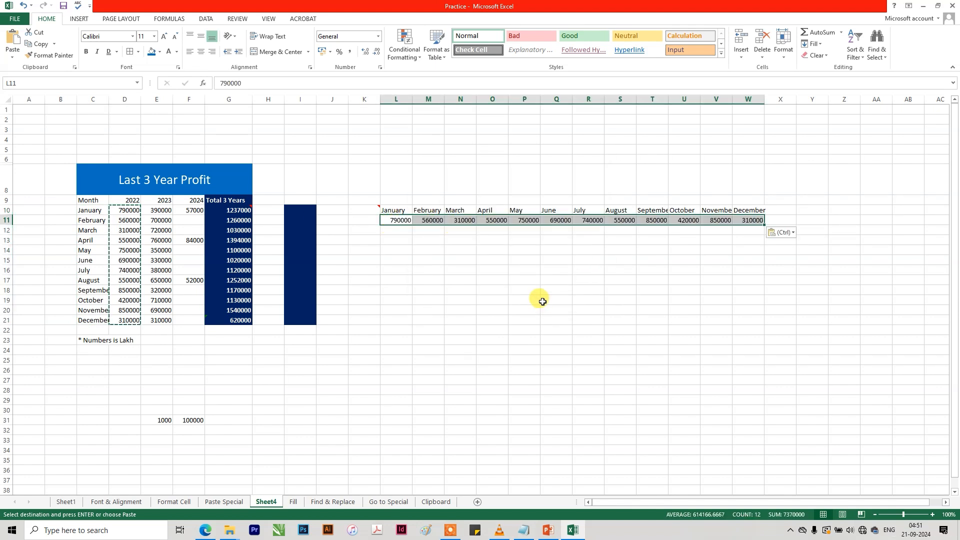
Copy the 2023 figures E10:E21 and paste them as a row from L12 with Paste Special and Transpose.
drag(162, 216, 165, 319)
key(ctrl+c)
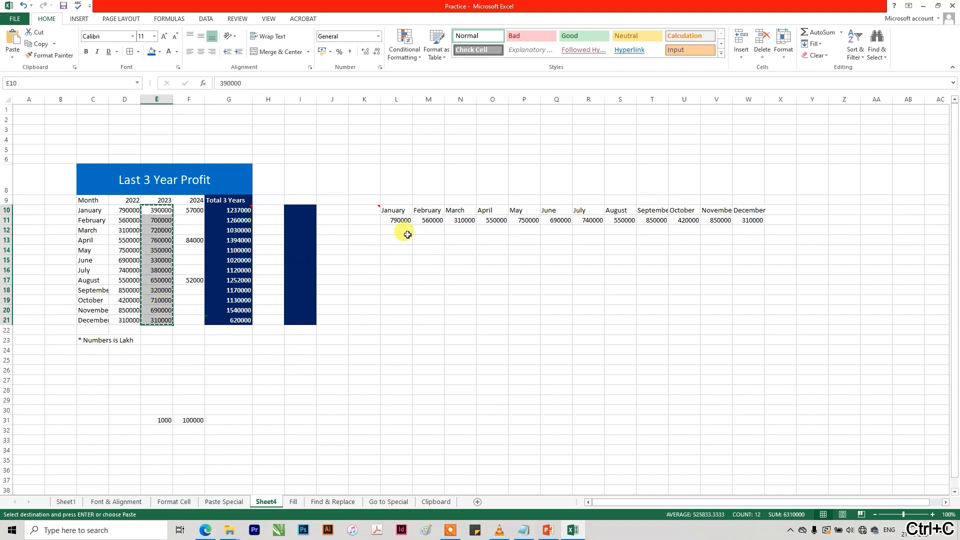
click(405, 231)
key(ctrl+alt+v)
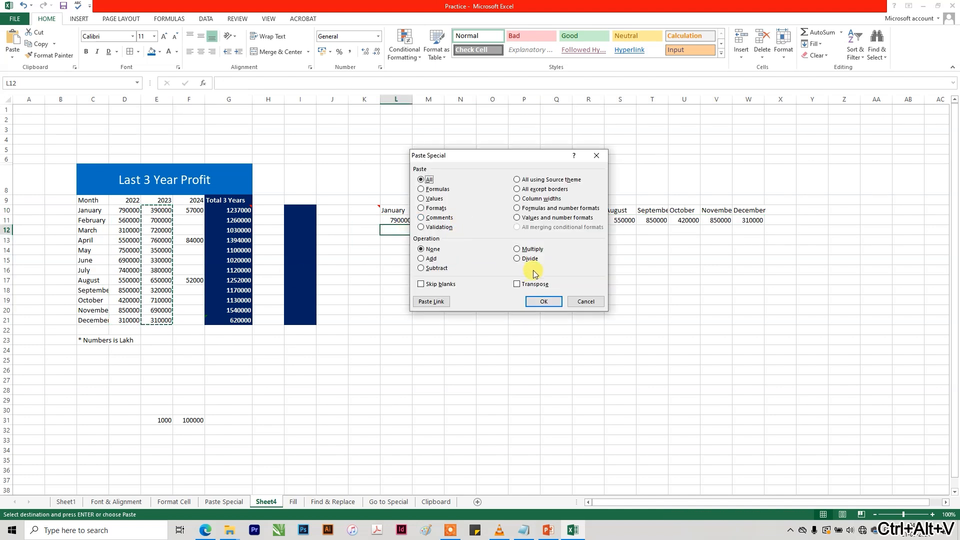
click(525, 283)
click(544, 301)
click(595, 278)
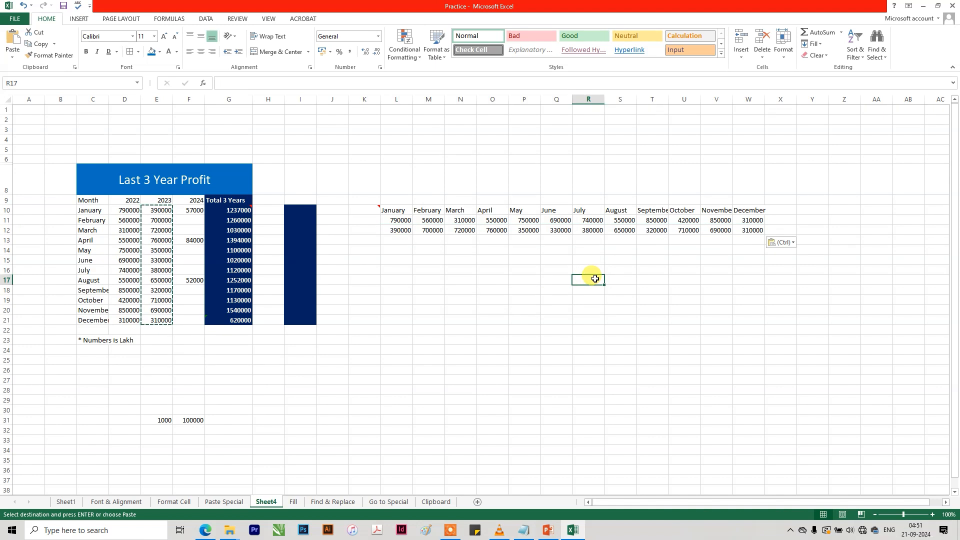
click(305, 359)
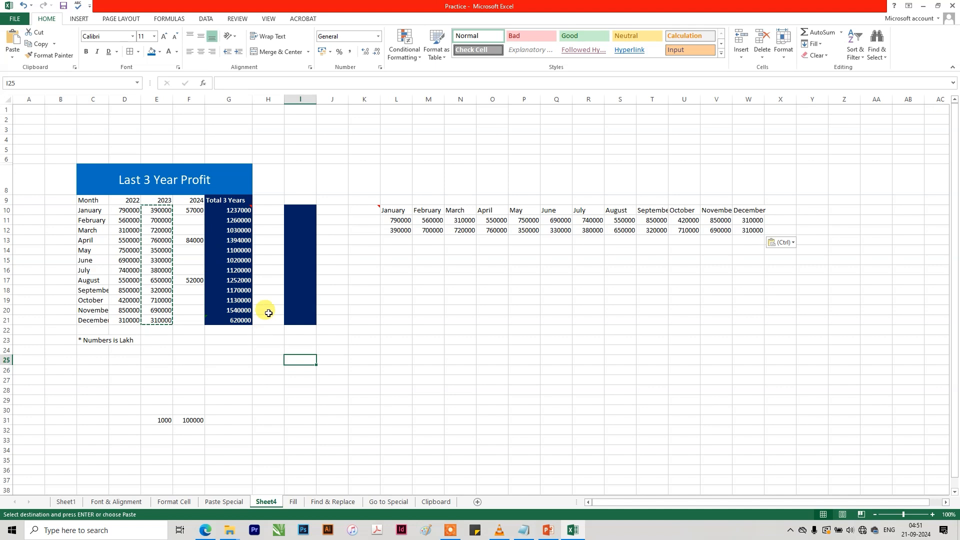
click(273, 349)
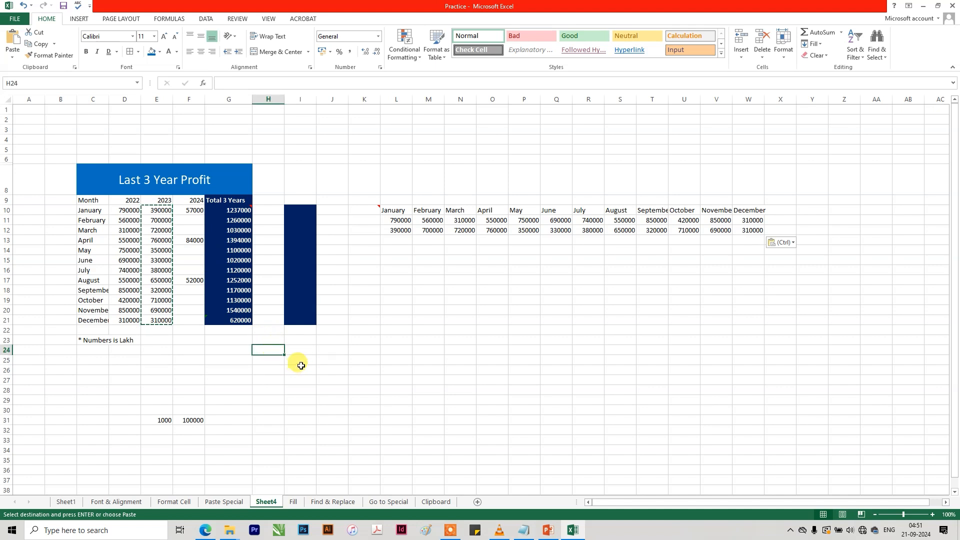
key(ctrl+alt+v)
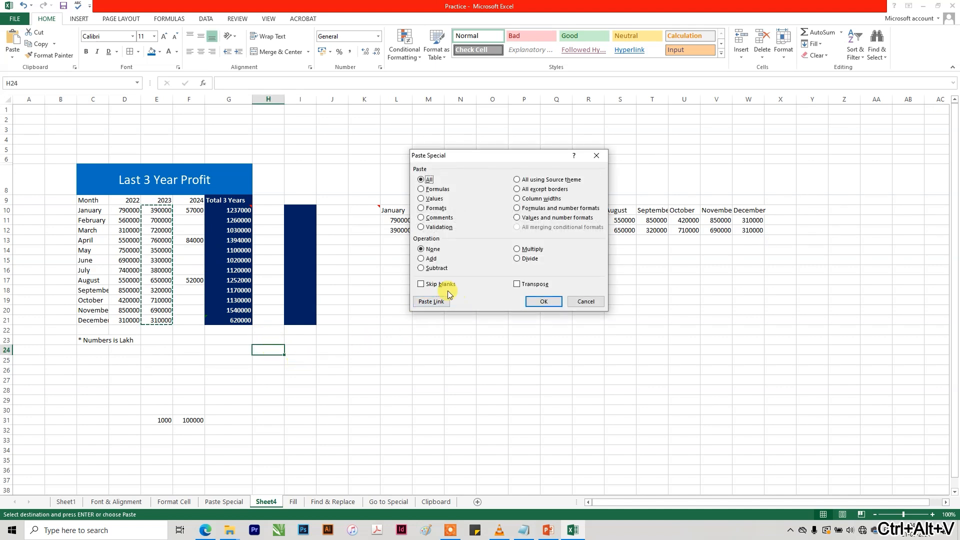
click(585, 301)
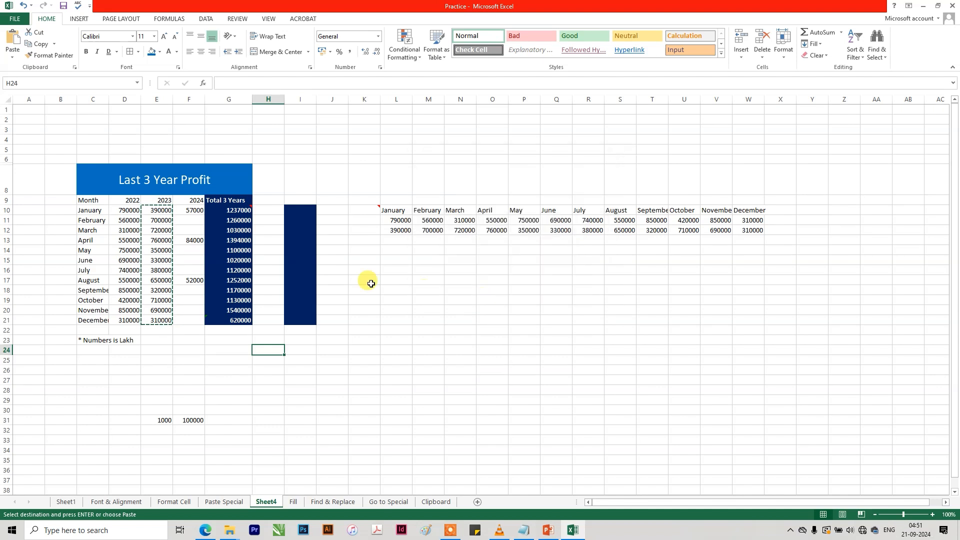
click(188, 211)
click(193, 239)
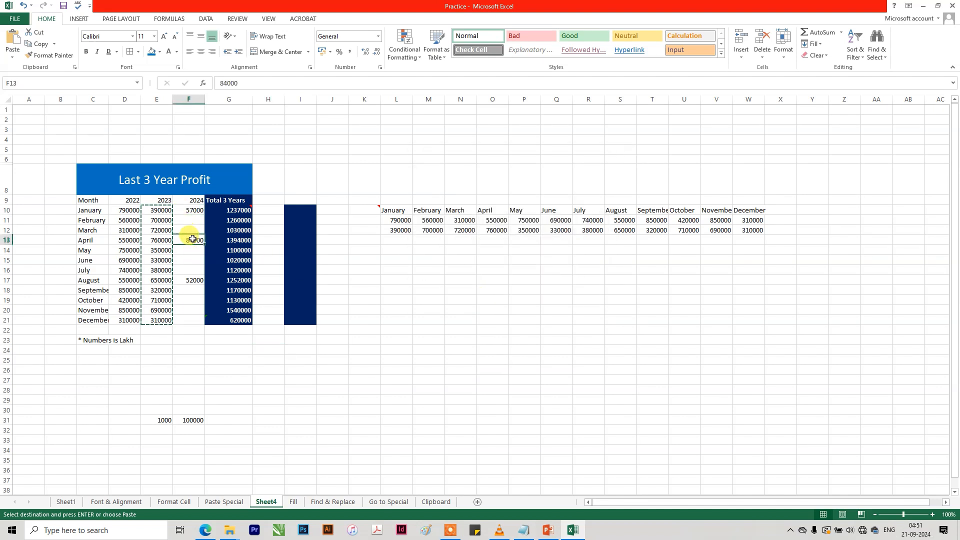
click(194, 280)
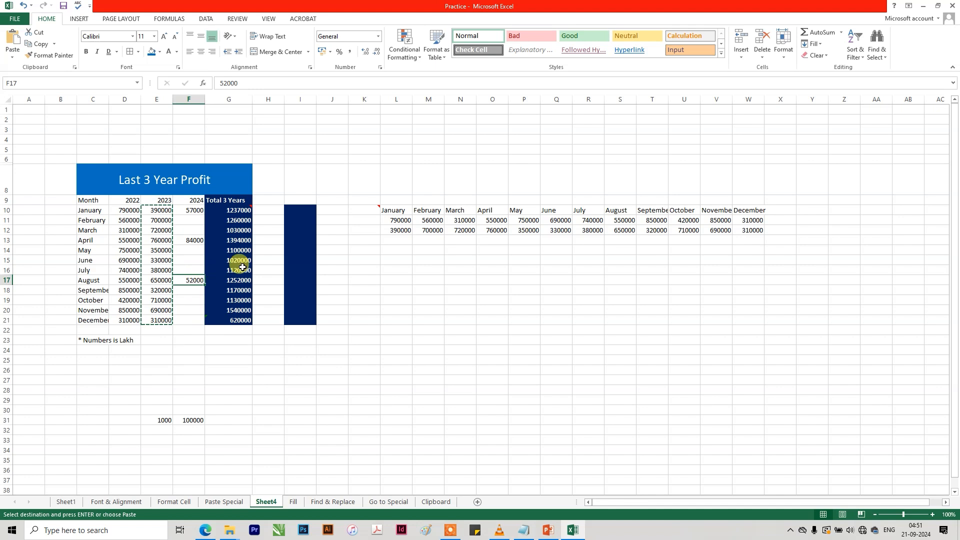
Copy the February and March 2023 figures E11:E12 and paste them beside the table from H11.
drag(165, 222, 164, 233)
key(ctrl+c)
click(268, 220)
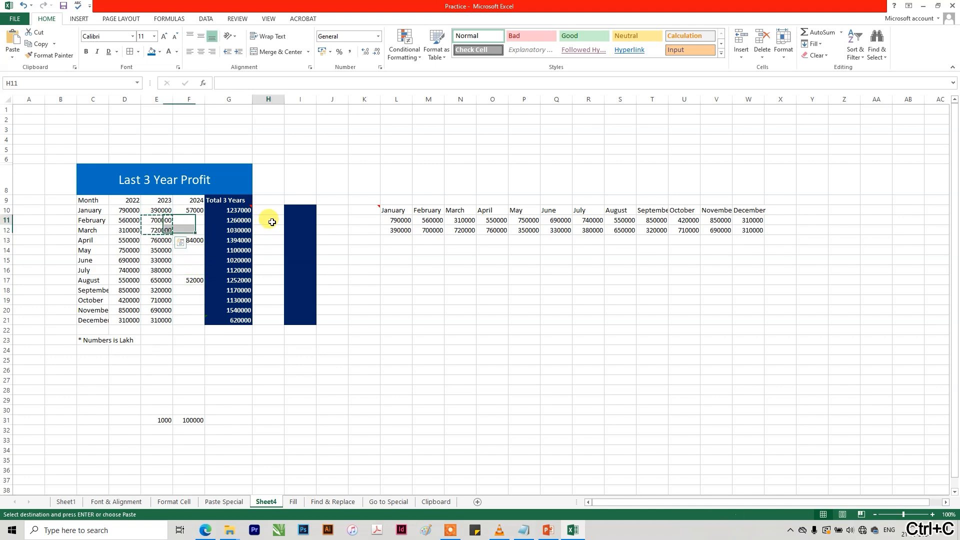
key(ctrl+v)
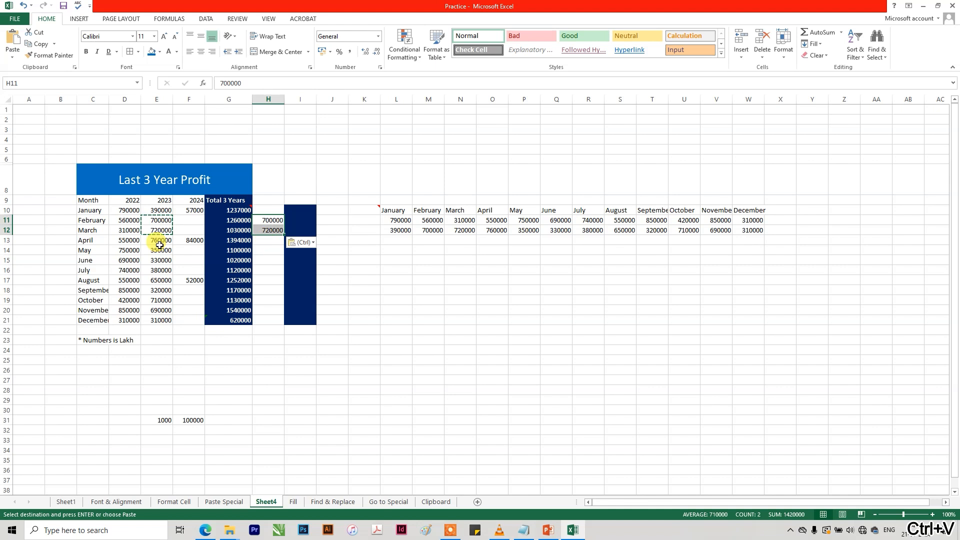
Copy the May to July 2023 figures E14:E16 and paste them beside the table from H14.
drag(158, 249, 159, 267)
key(ctrl+c)
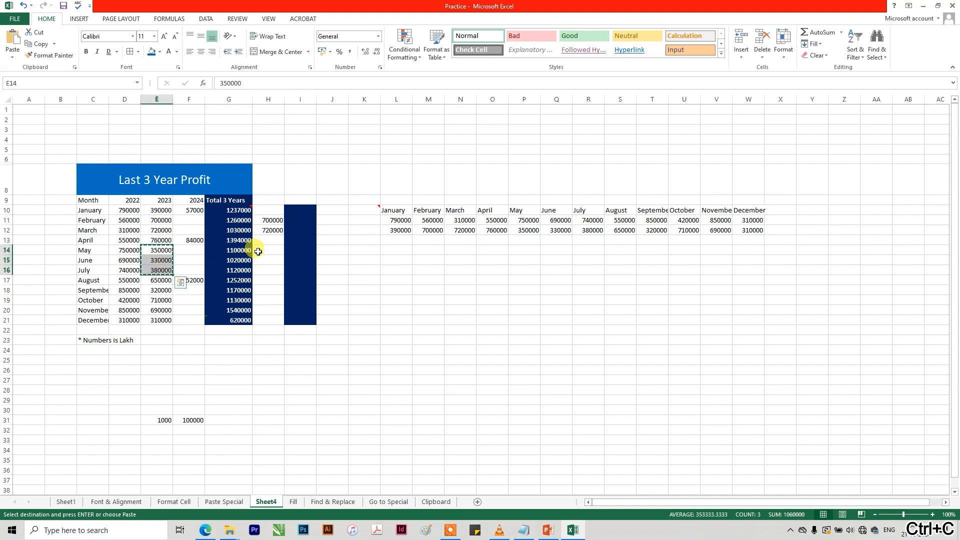
click(265, 248)
key(ctrl+v)
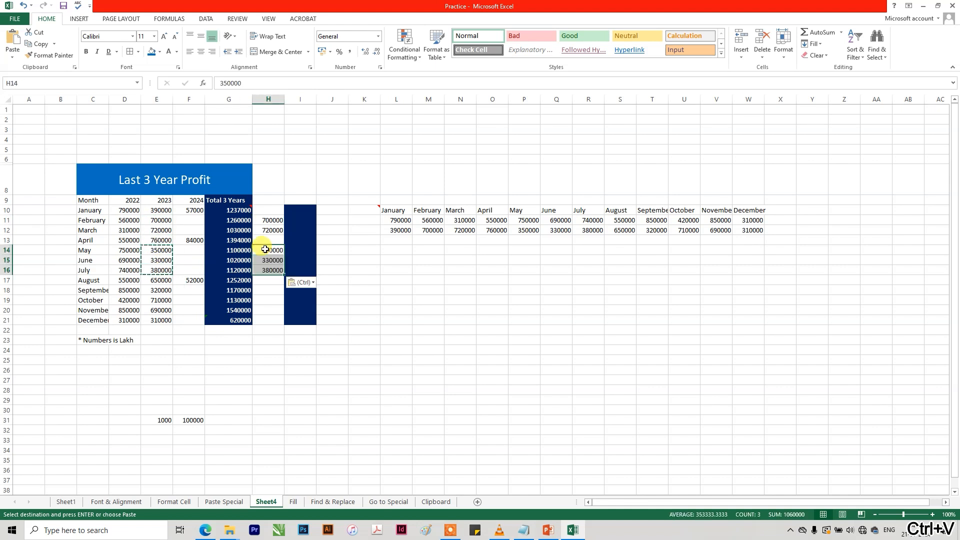
Copy the September to December 2023 figures E18:E21 and paste them beside the table from H18.
drag(162, 291, 161, 319)
key(ctrl+c)
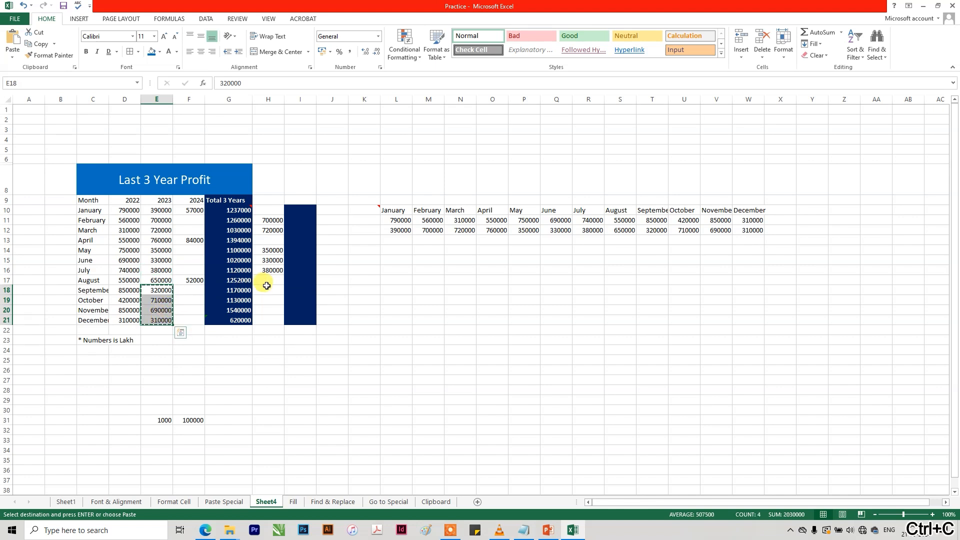
click(267, 286)
key(ctrl+v)
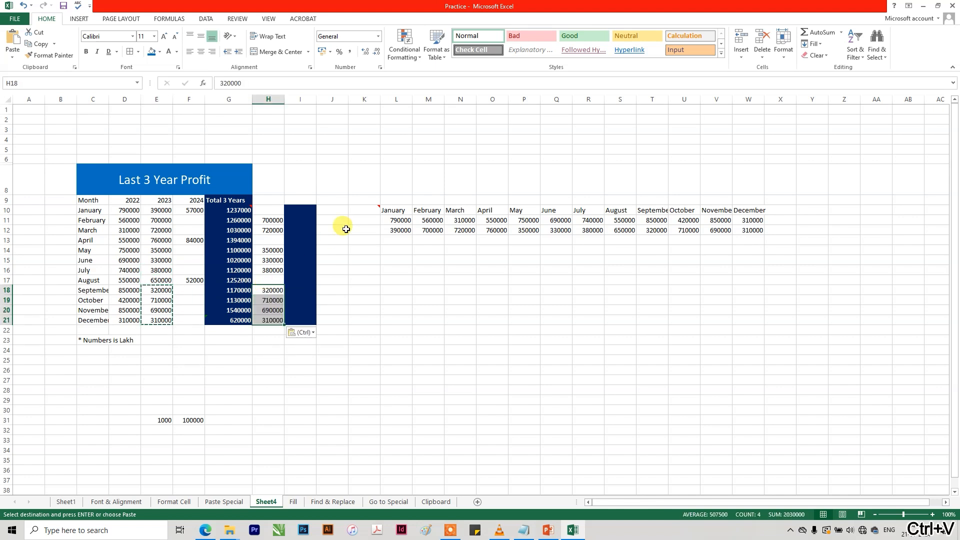
click(383, 270)
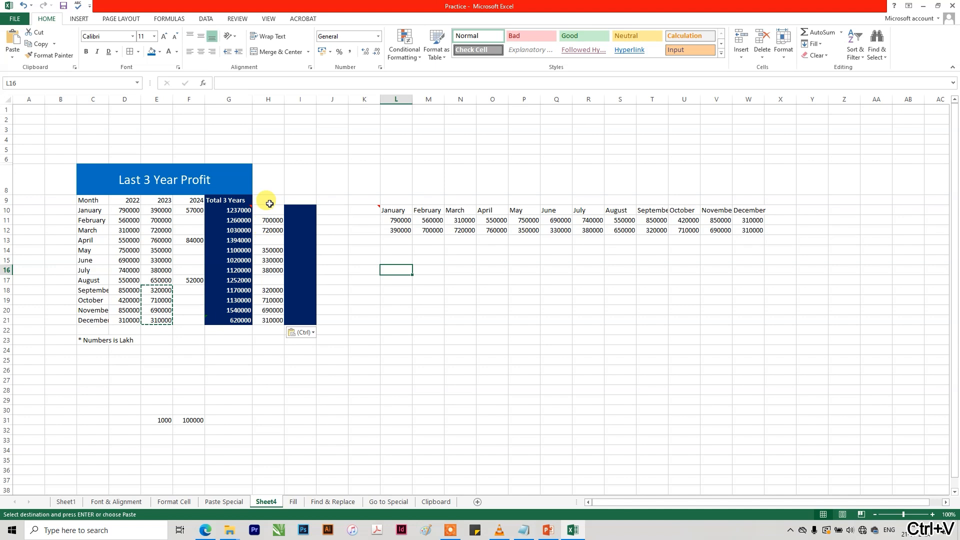
Copy H10:H21 with its gaps and paste it over the 2024 column from F10 using Paste Special with Skip blanks.
drag(261, 210, 263, 319)
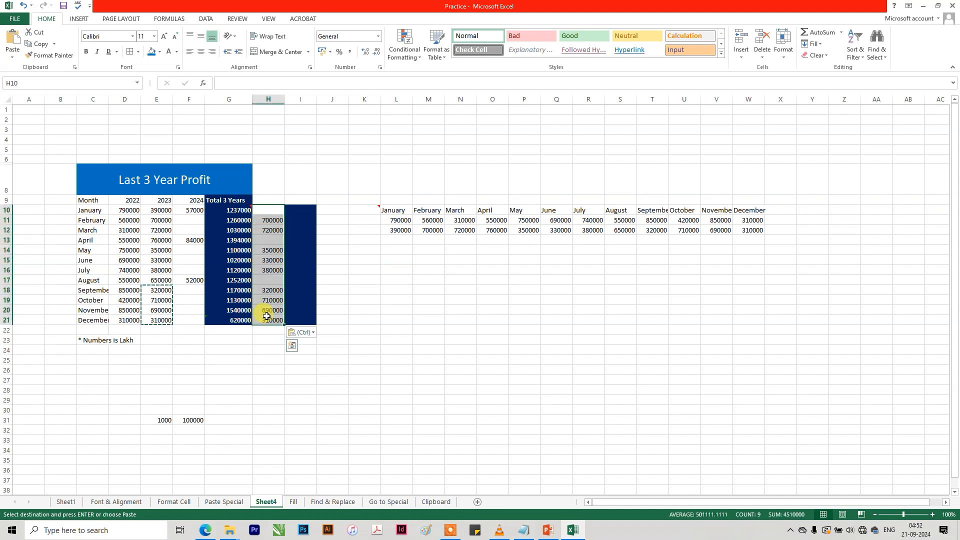
key(ctrl+c)
click(184, 212)
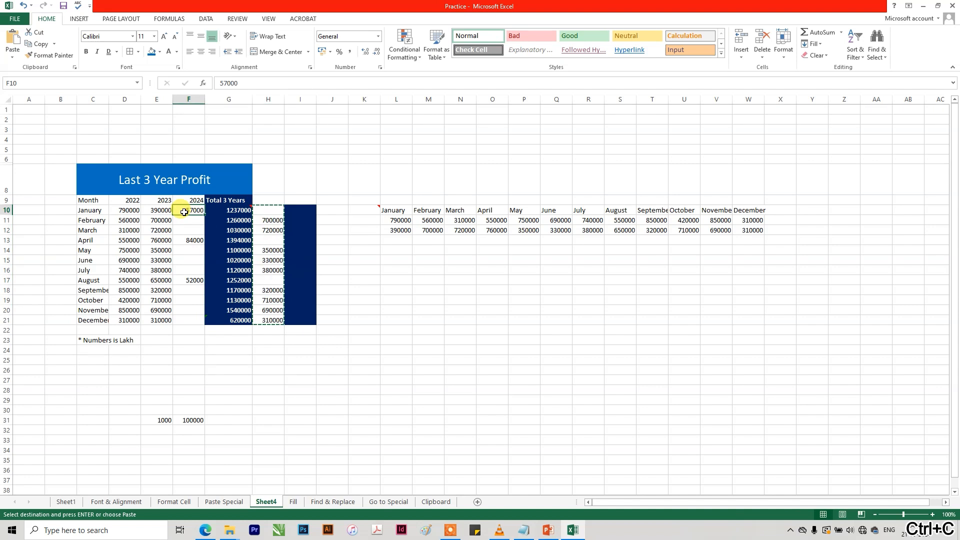
key(ctrl+alt+v)
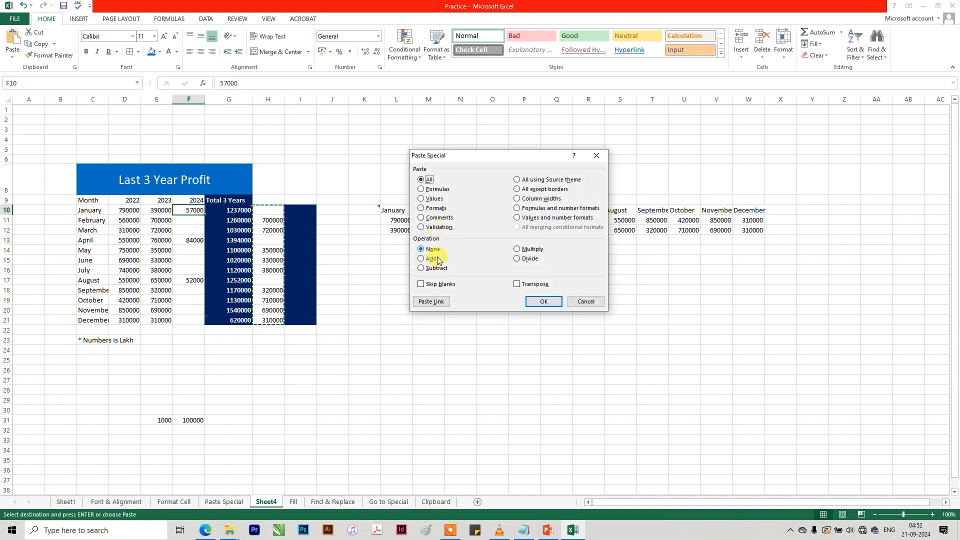
click(434, 285)
click(543, 300)
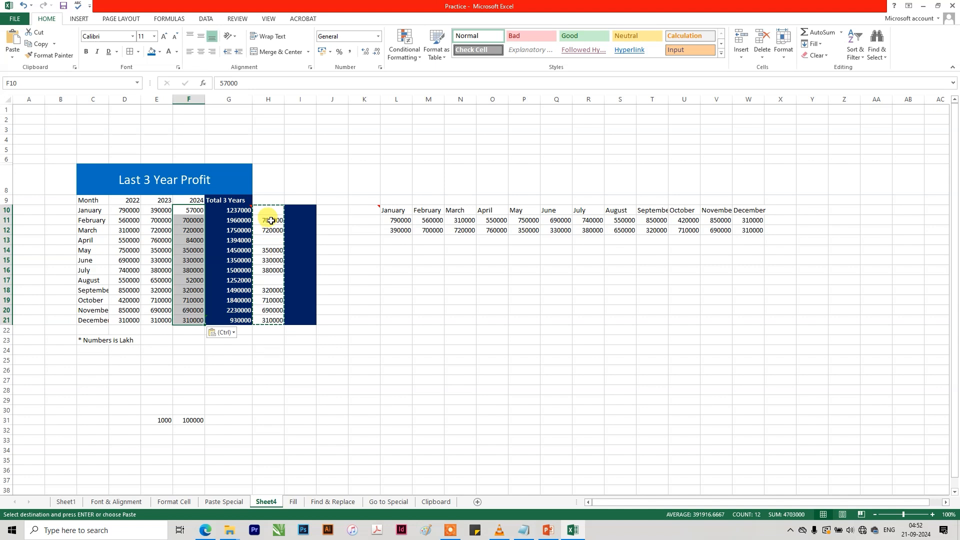
click(270, 282)
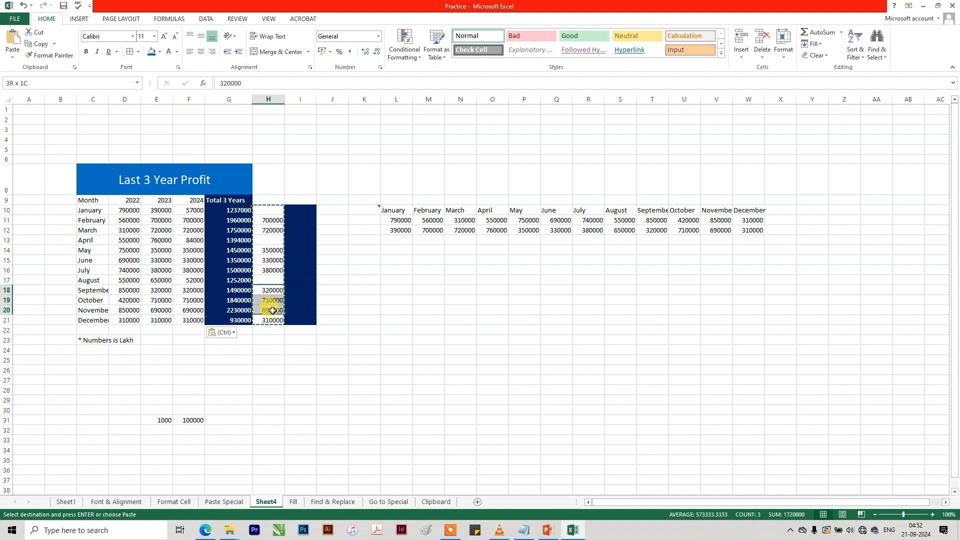
click(388, 298)
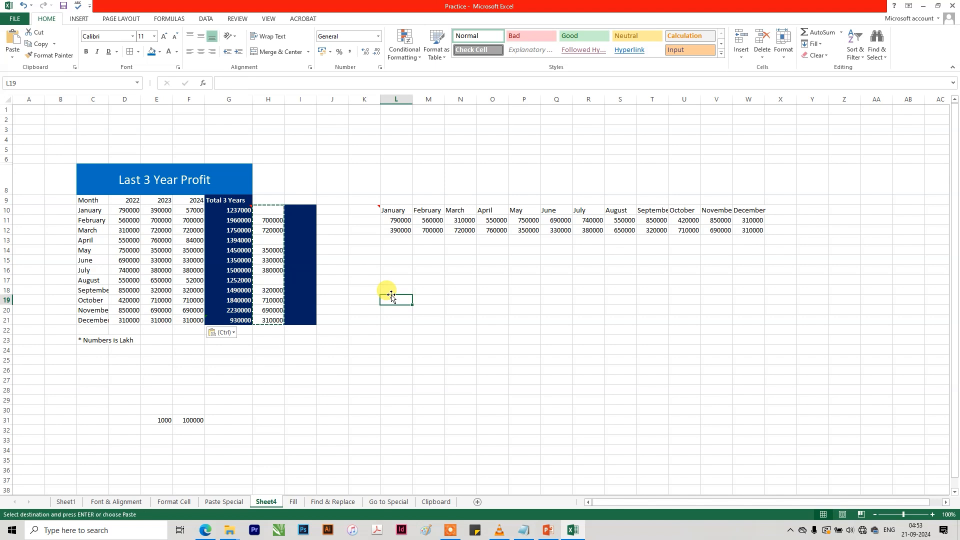
key(ctrl+alt+v)
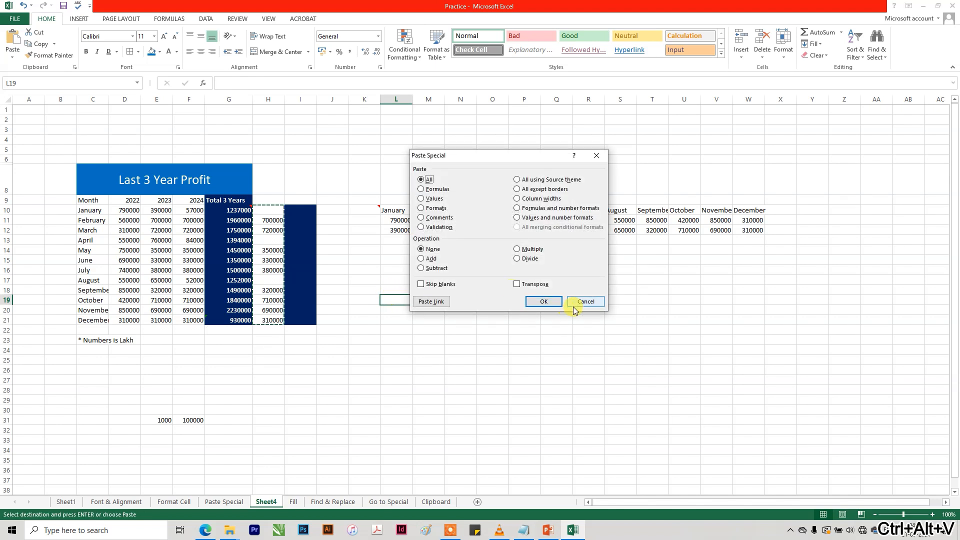
click(584, 304)
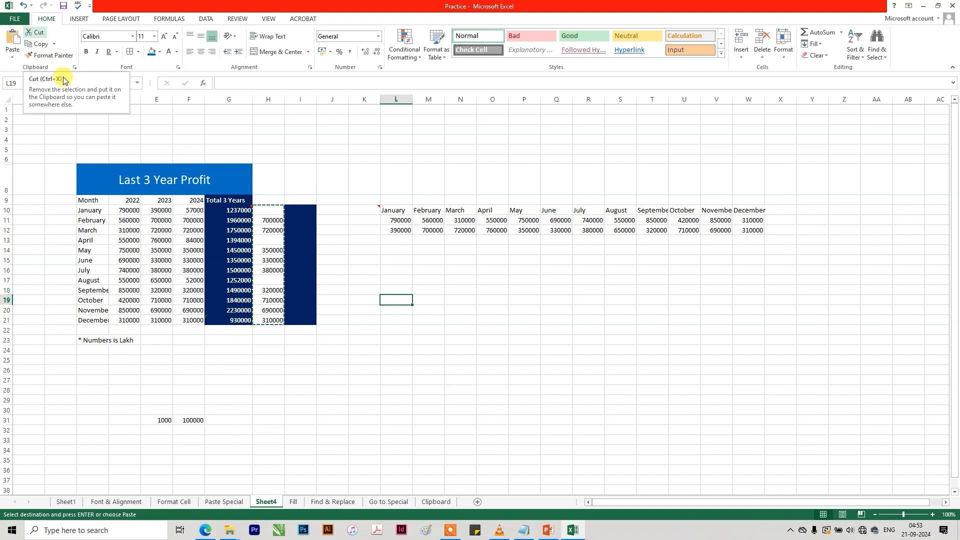
Copy E9:E20 from the 2023 column, paste it from N17, and undo the paste.
drag(152, 206, 155, 310)
click(39, 44)
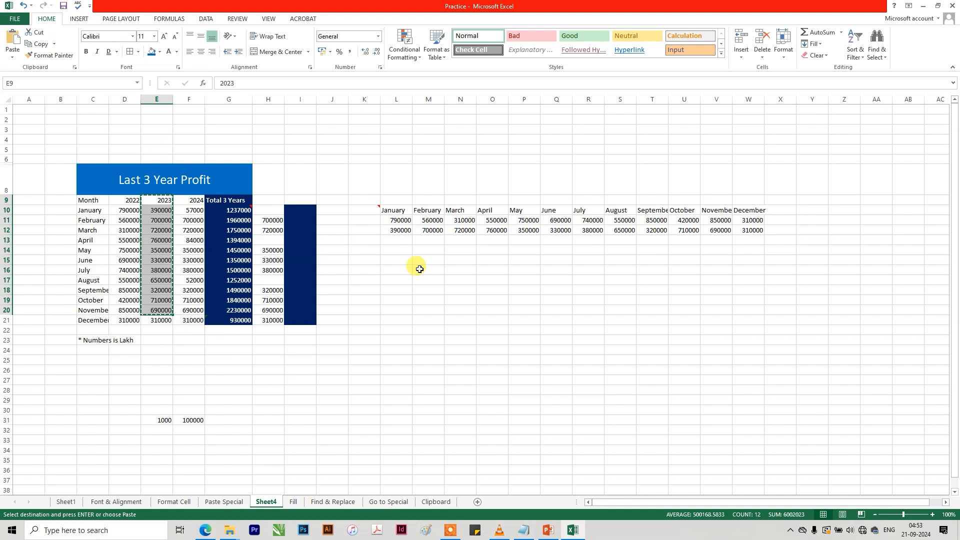
click(461, 277)
key(ctrl+v)
key(ctrl+z)
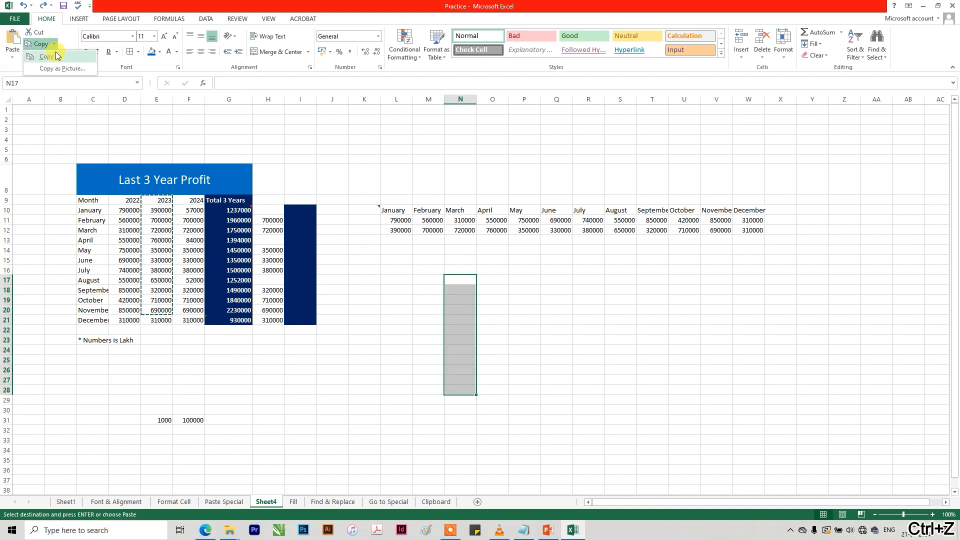
Copy the whole 2022 column D9:D21, paste it from M16, and undo the paste.
drag(127, 200, 125, 320)
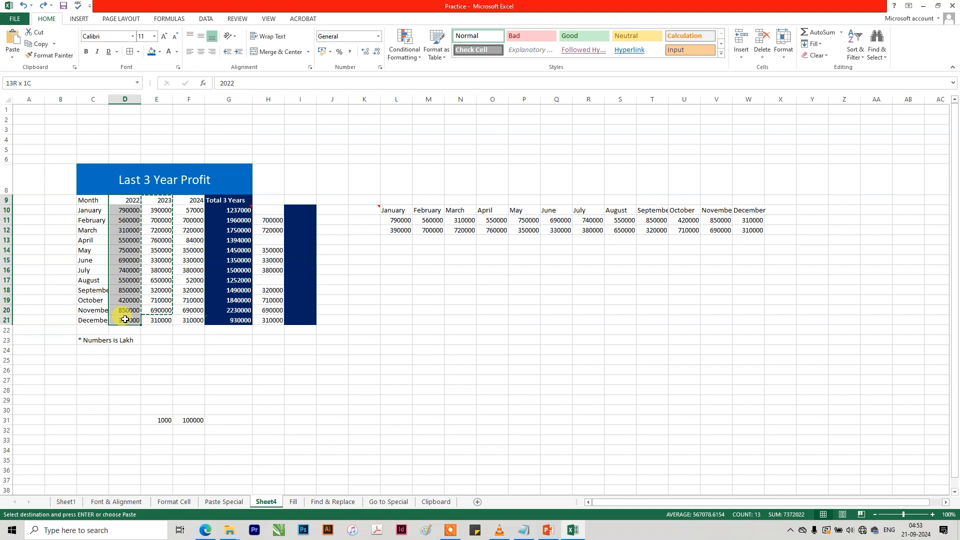
key(ctrl+c)
click(425, 270)
key(ctrl+v)
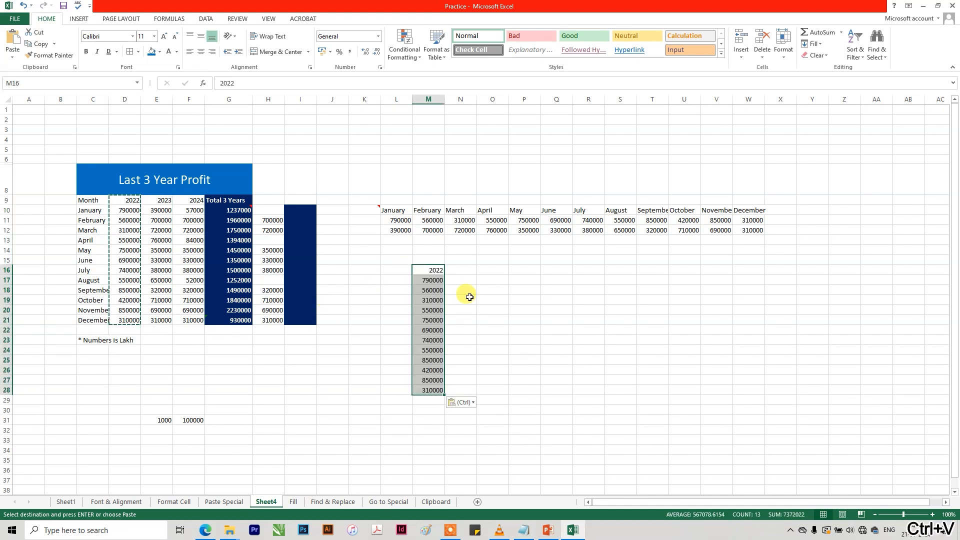
key(ctrl+z)
Save the workbook with an empty cell below the profit table selected.
click(165, 210)
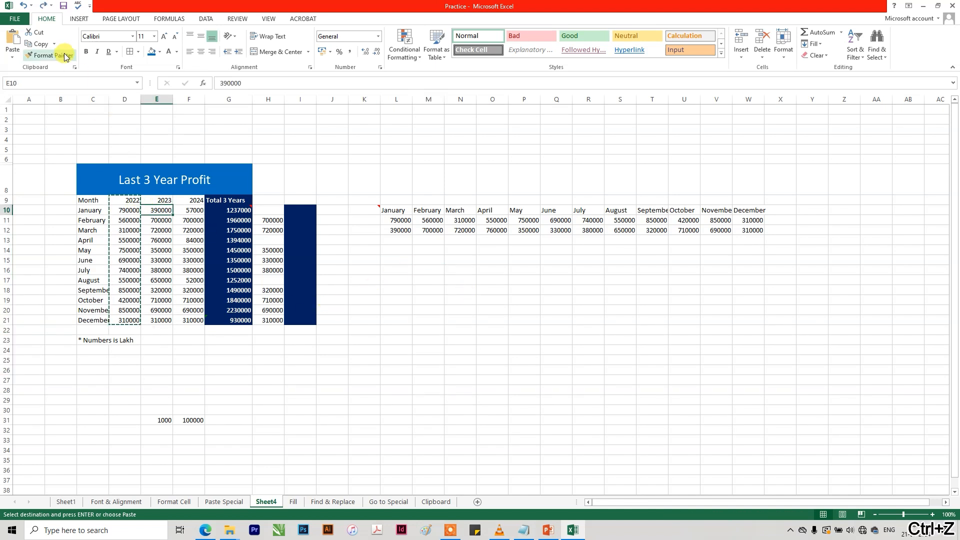
drag(93, 175, 135, 291)
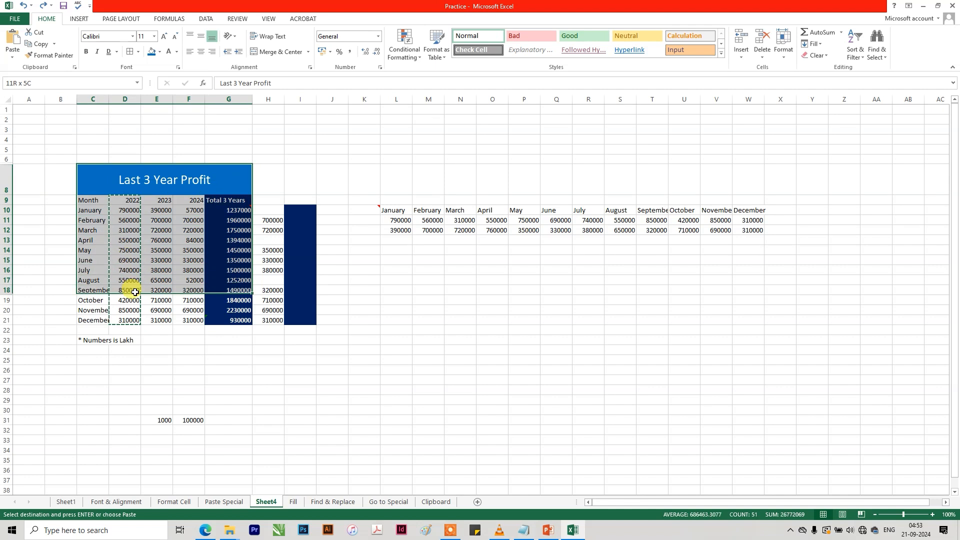
click(165, 340)
key(ctrl+s)
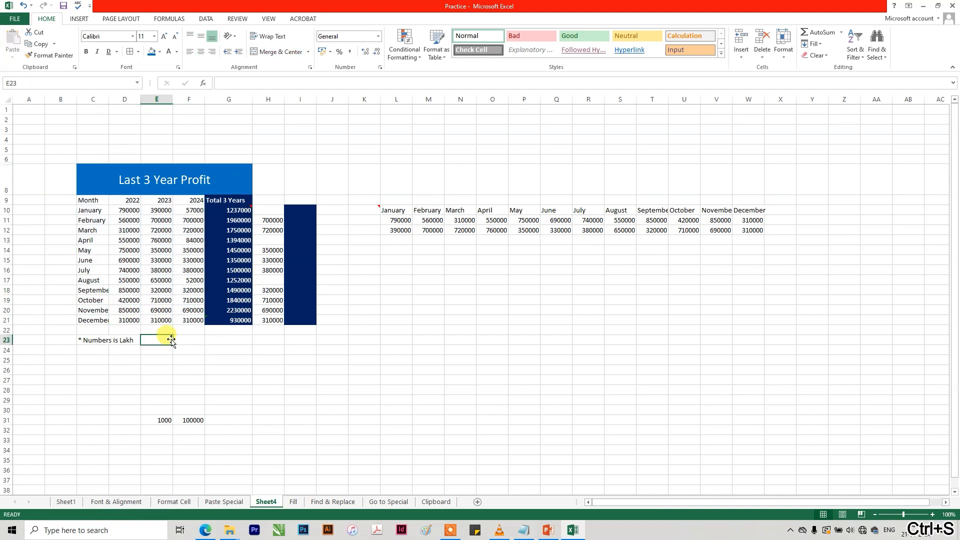
Copy the Last 3 Year Profit table (C8:G21) as a picture as shown on screen and paste it at O20.
drag(111, 181, 121, 320)
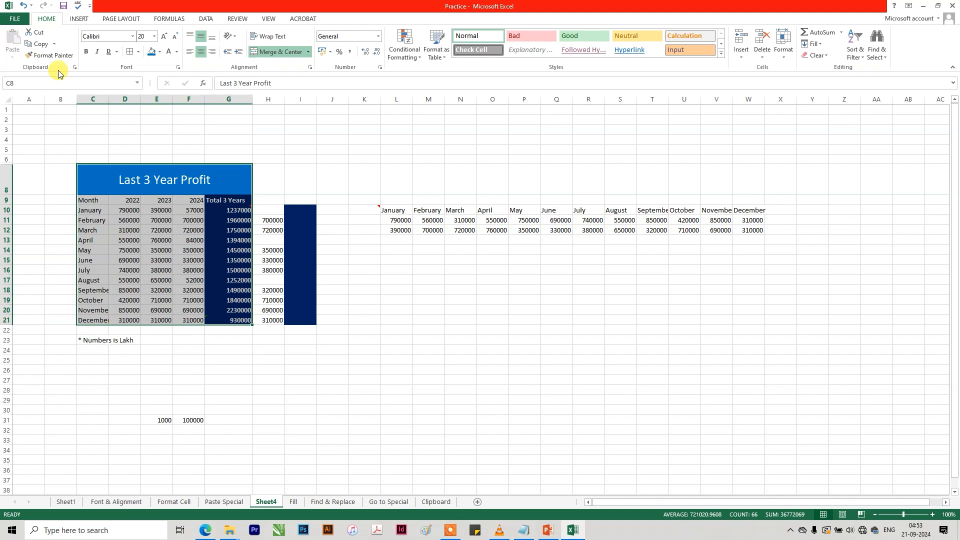
click(54, 44)
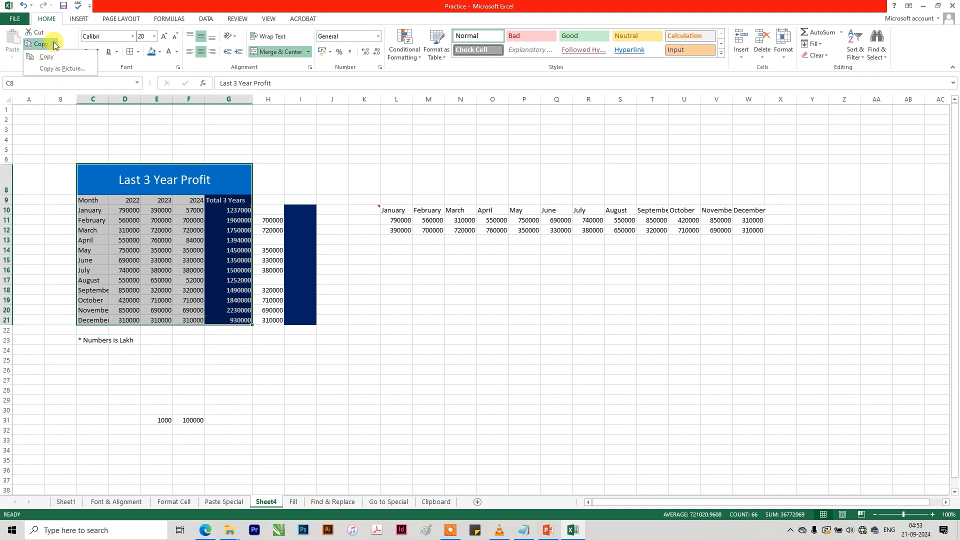
click(50, 69)
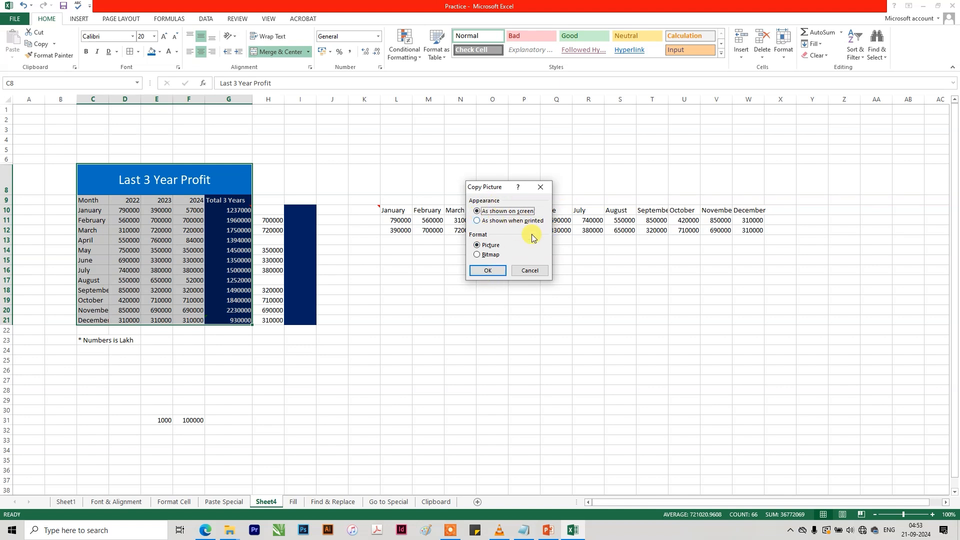
click(487, 270)
click(488, 312)
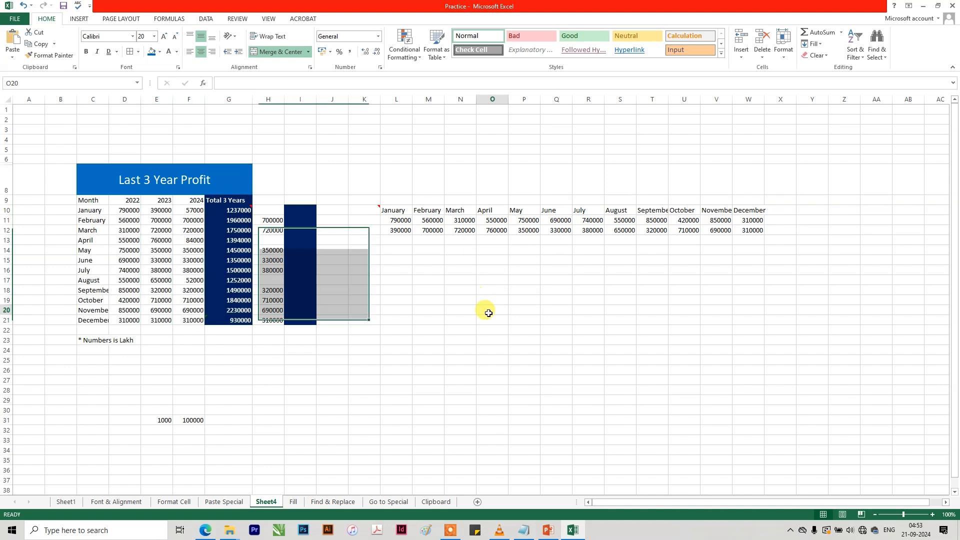
key(ctrl+v)
Reposition the pasted table picture in the empty area below the transposed months and delete it.
drag(523, 340, 488, 278)
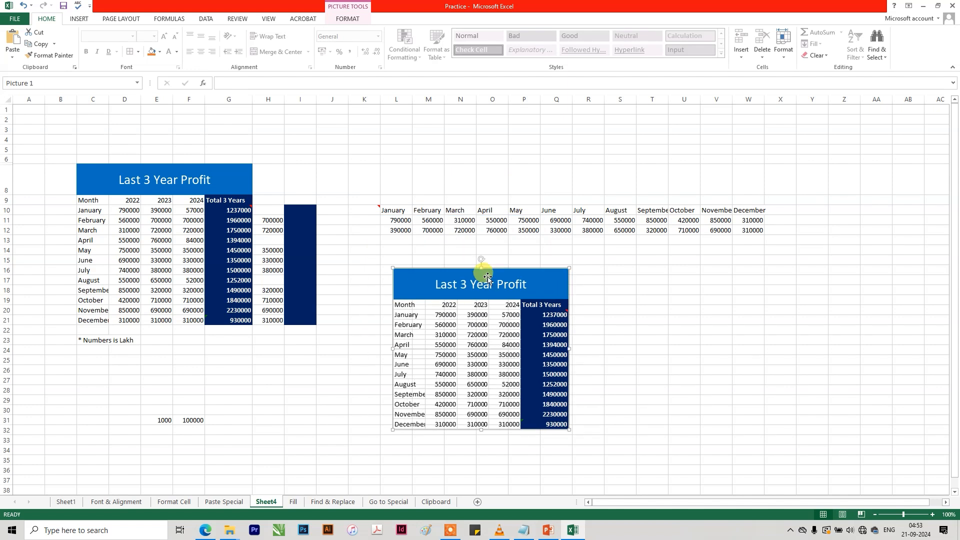
drag(487, 278, 586, 265)
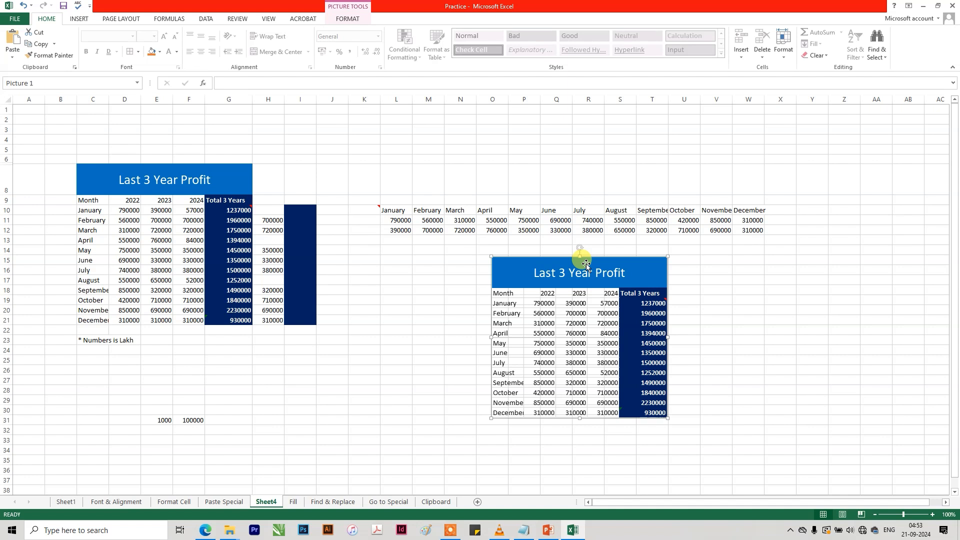
key(Delete)
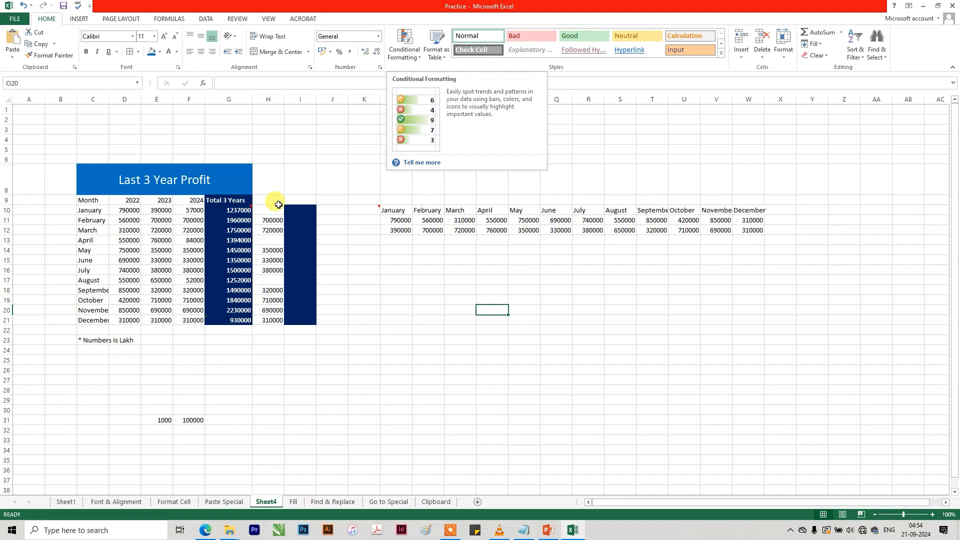
Examine the Conditional Formatting options and the icon set rule settings for the 2024 values F10:F21 without applying a rule.
drag(194, 210, 194, 321)
click(409, 48)
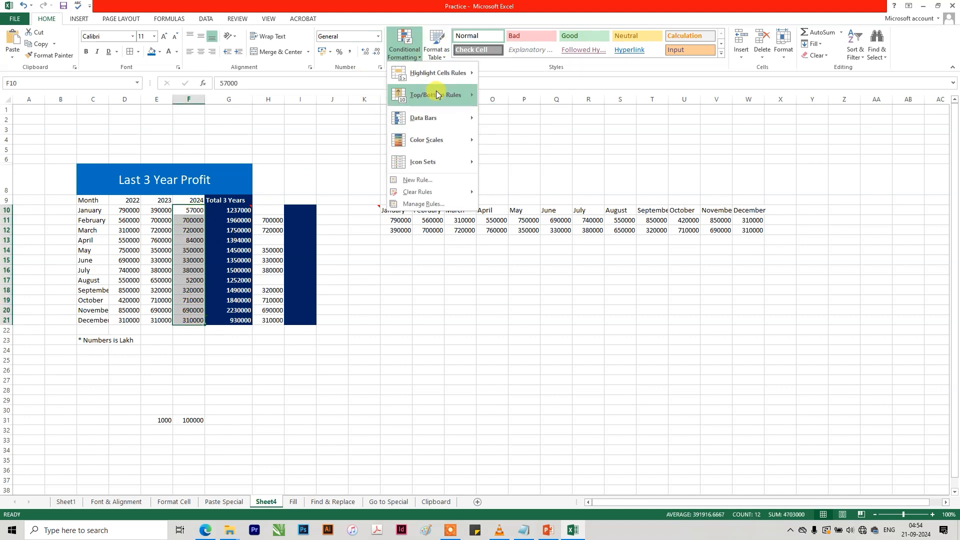
mouse_move(437, 95)
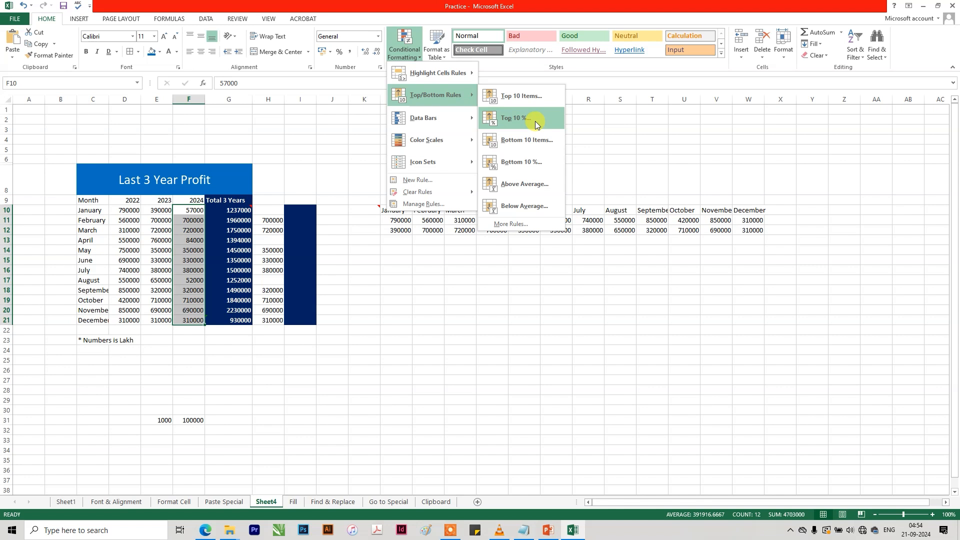
mouse_move(457, 137)
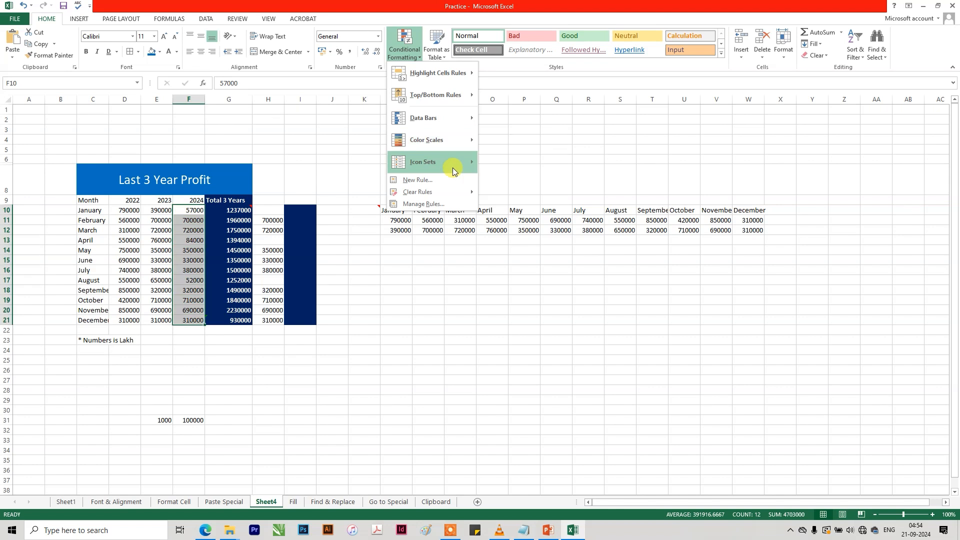
mouse_move(452, 165)
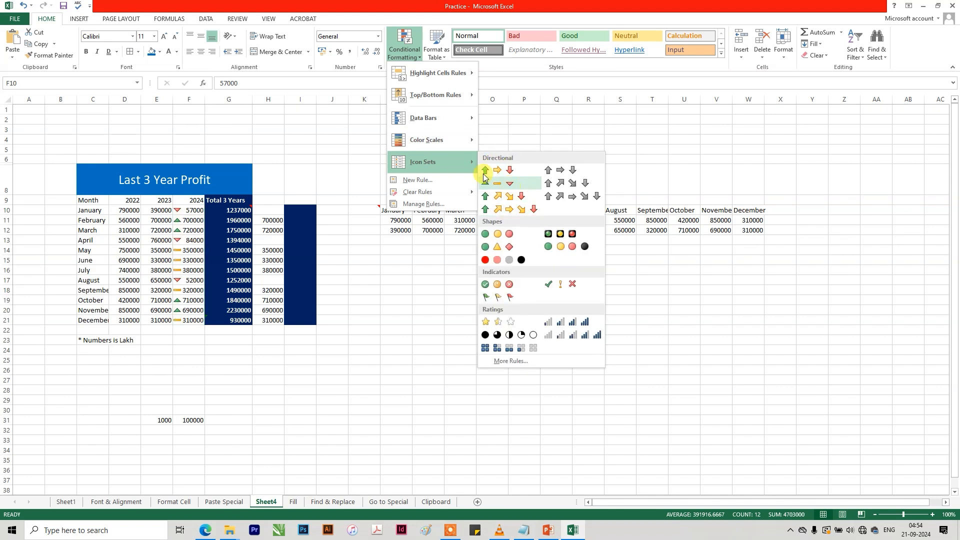
click(529, 359)
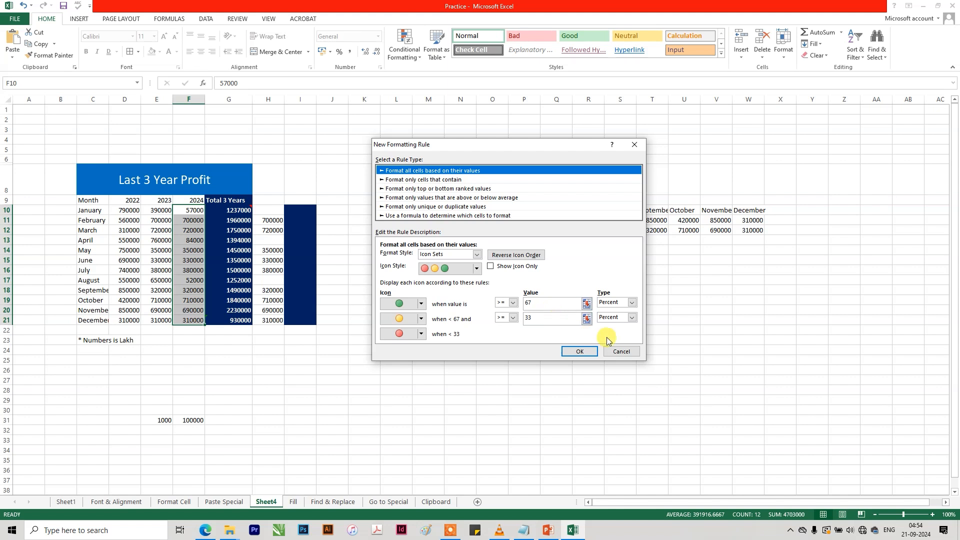
click(619, 351)
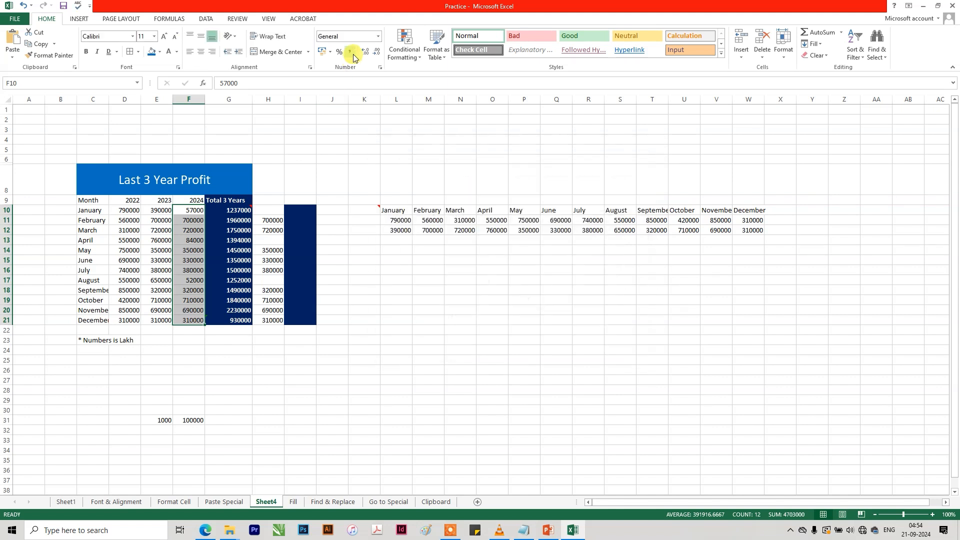
click(404, 57)
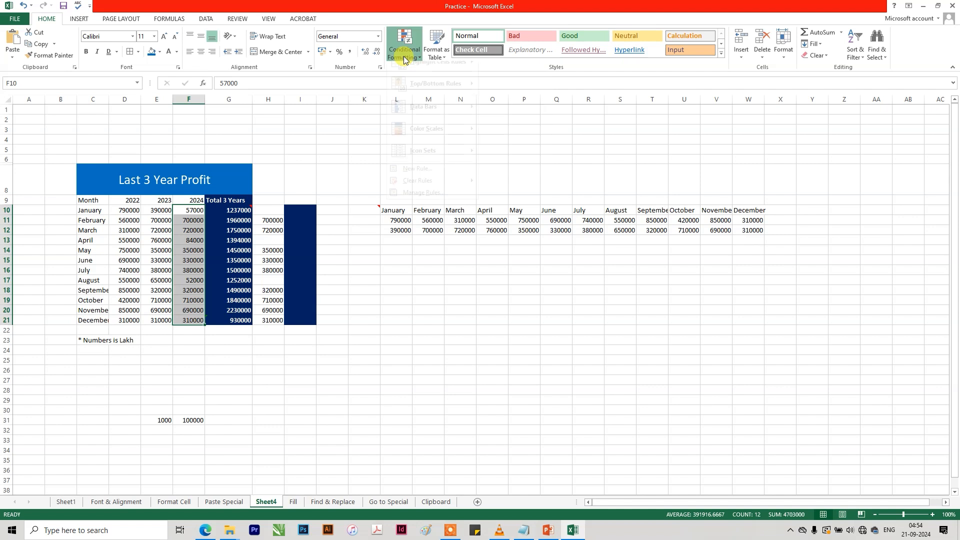
click(406, 54)
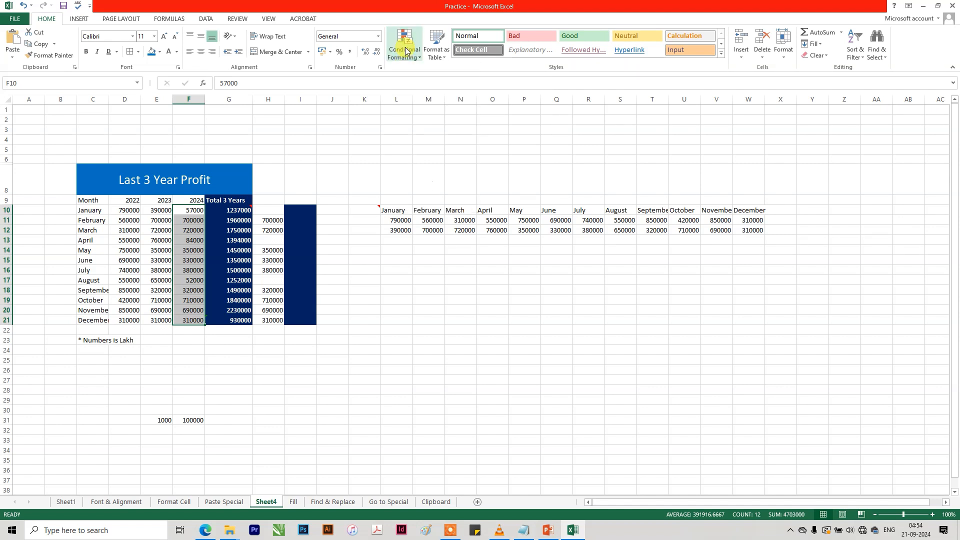
click(364, 190)
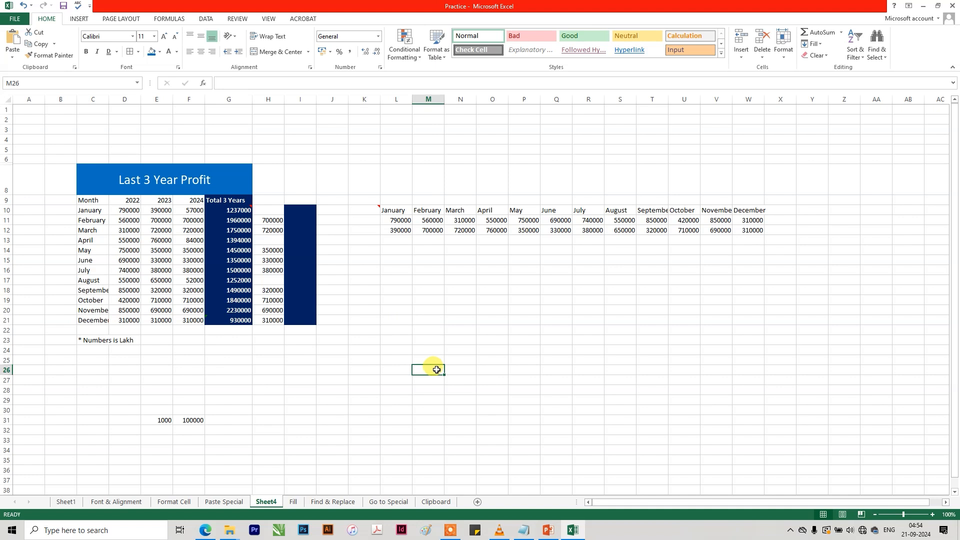
Format the transposed month data L10:W12 as a table with headers in a light blue banded style.
drag(388, 210, 753, 228)
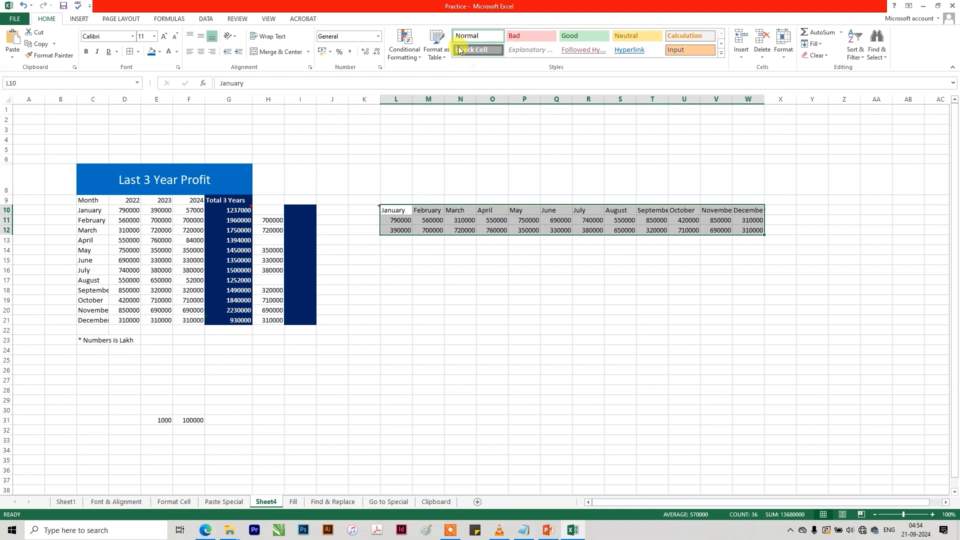
click(441, 56)
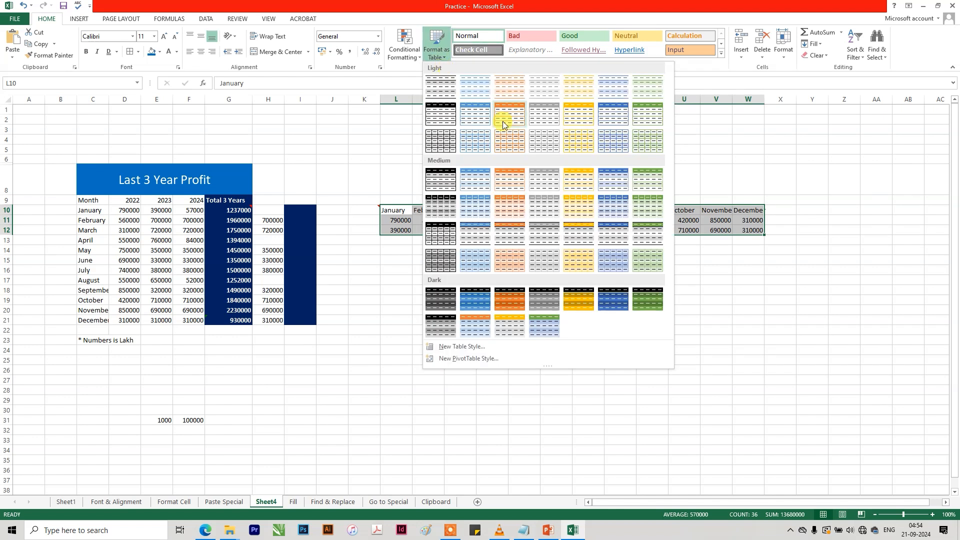
click(599, 89)
click(497, 257)
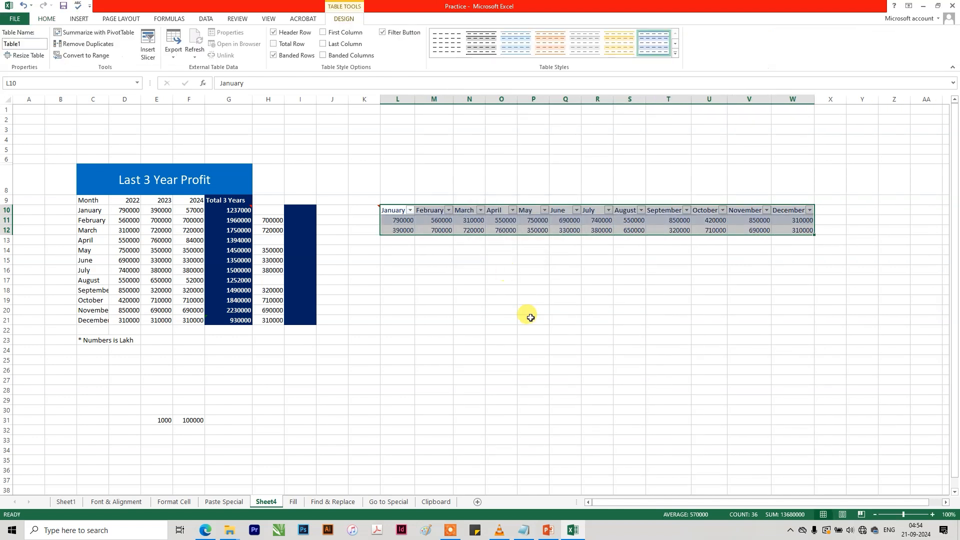
click(501, 281)
Check the filter on the January header and undo the table formatting of the transposed month data.
click(410, 210)
click(397, 212)
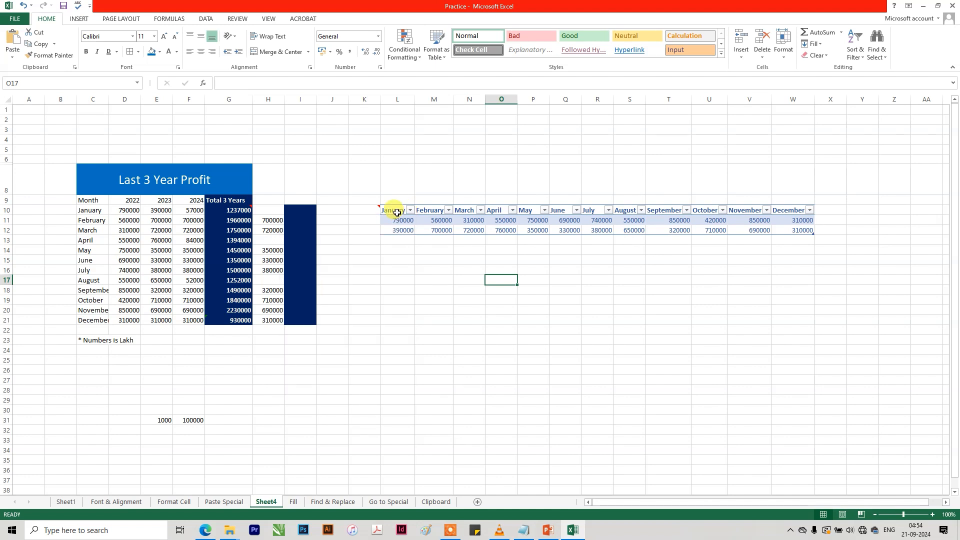
click(758, 251)
key(ctrl+z)
click(627, 296)
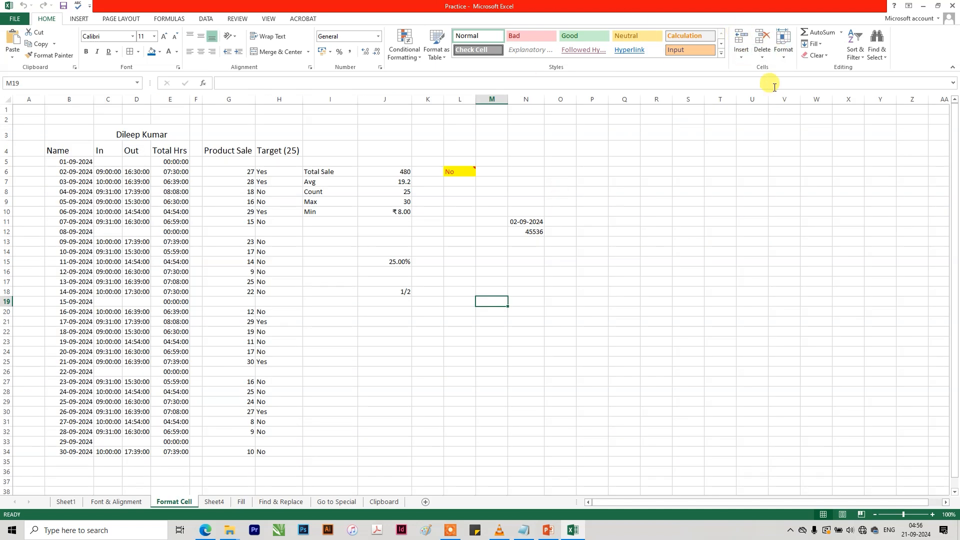
Insert a blank sheet row above row 7, the 03-09-2024 entry, on the Format Cell sheet.
click(298, 182)
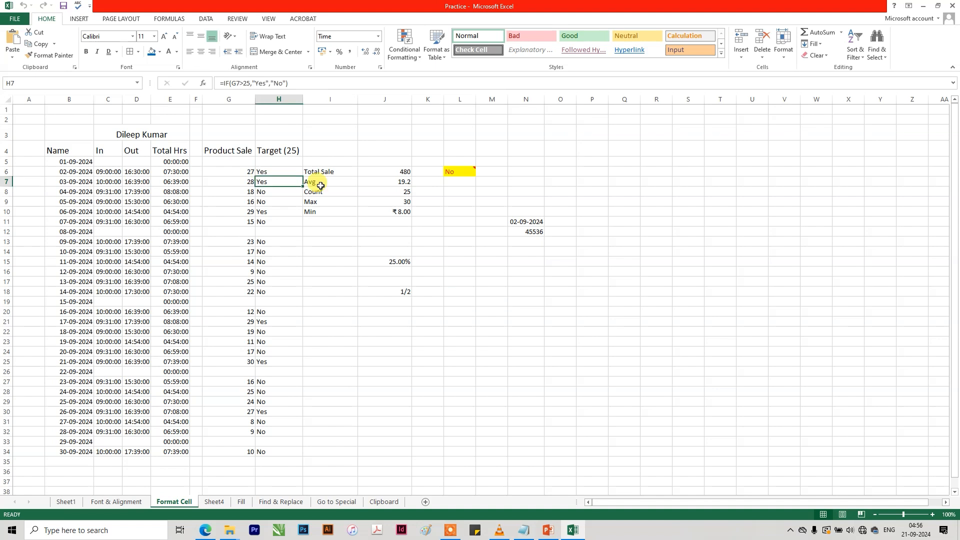
click(6, 183)
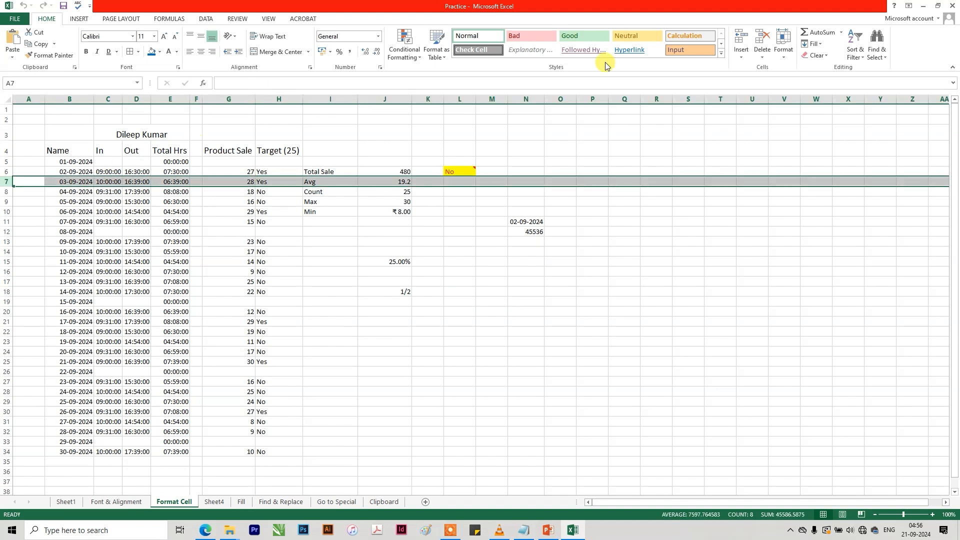
click(741, 54)
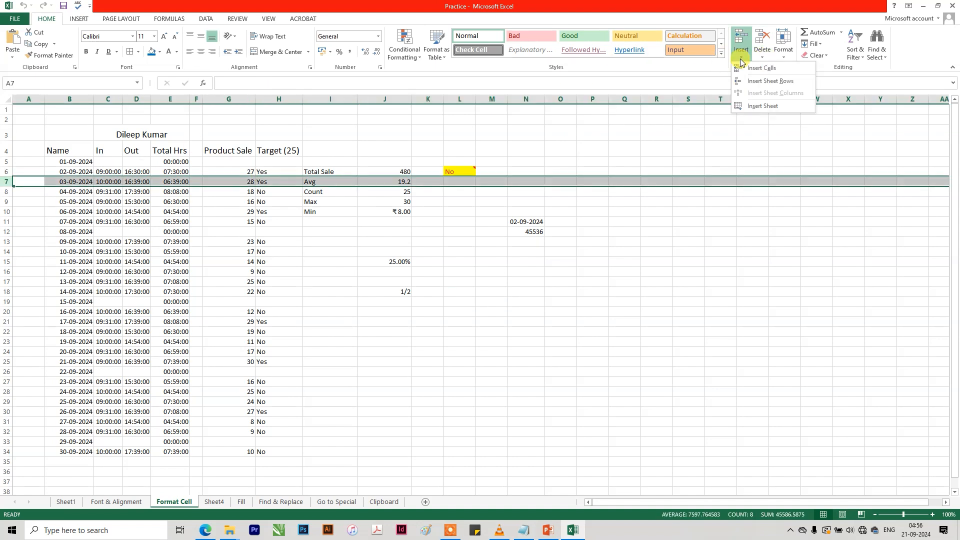
click(753, 82)
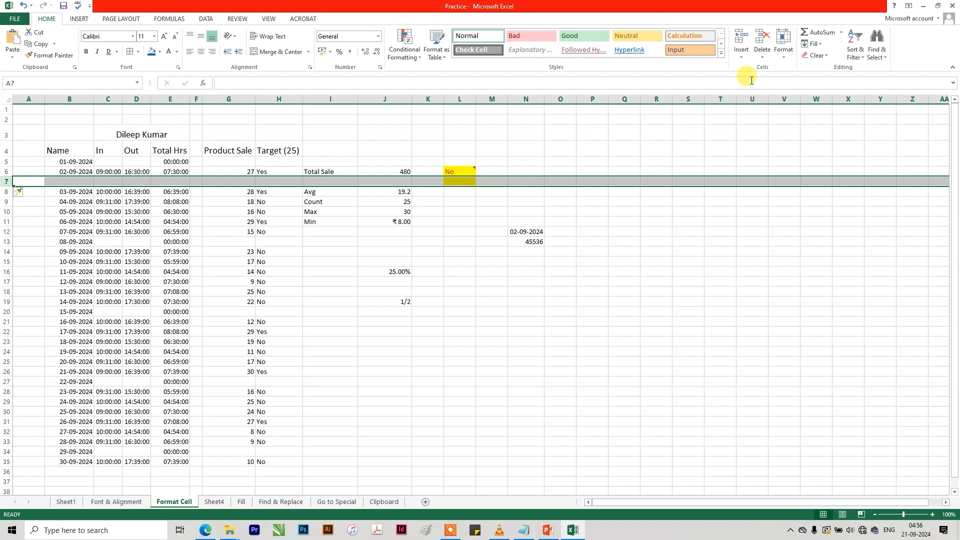
Insert a blank sheet column before column I, ahead of the Total Sale and Avg labels.
click(744, 56)
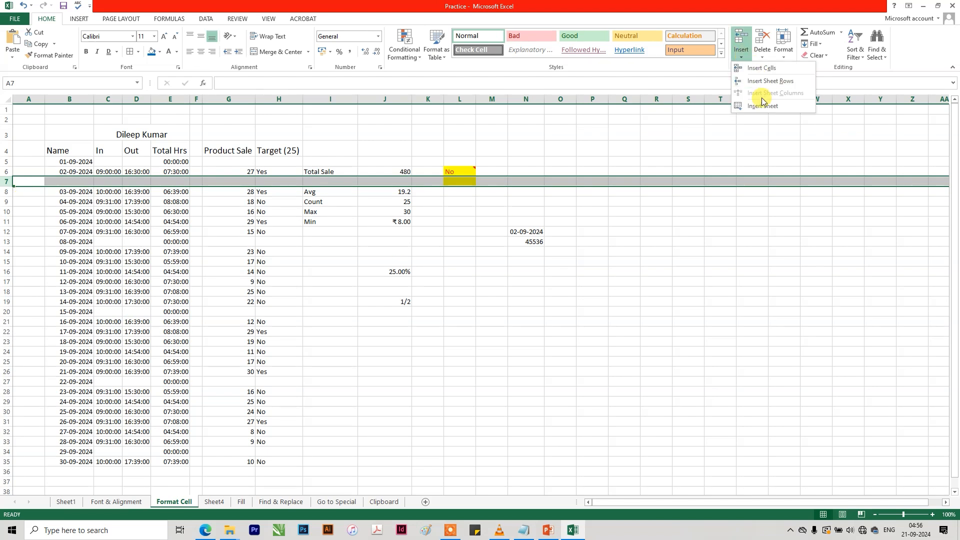
click(612, 167)
click(317, 99)
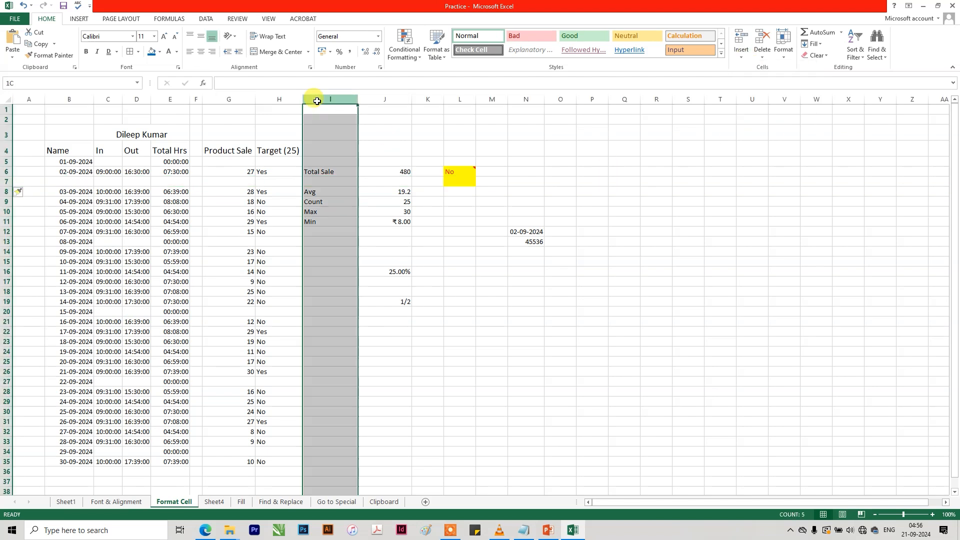
click(746, 60)
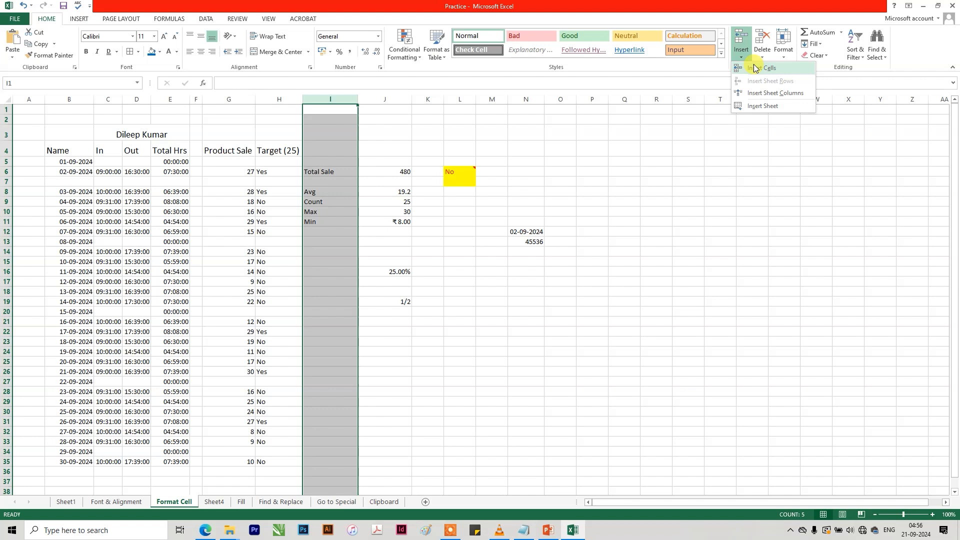
click(758, 93)
click(403, 193)
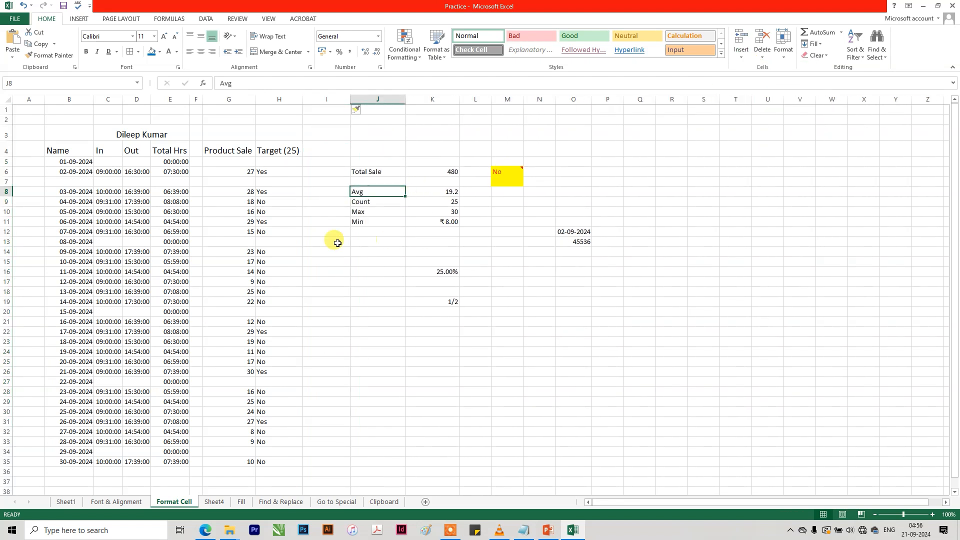
Insert a cell at E11 in the Total Hrs column with Shift cells down, and undo the insertion.
click(170, 221)
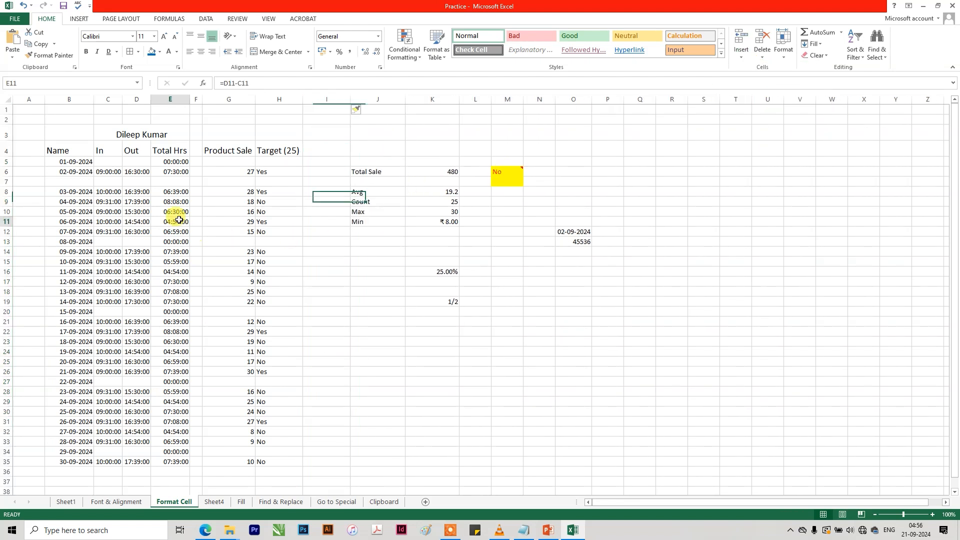
click(742, 56)
click(762, 68)
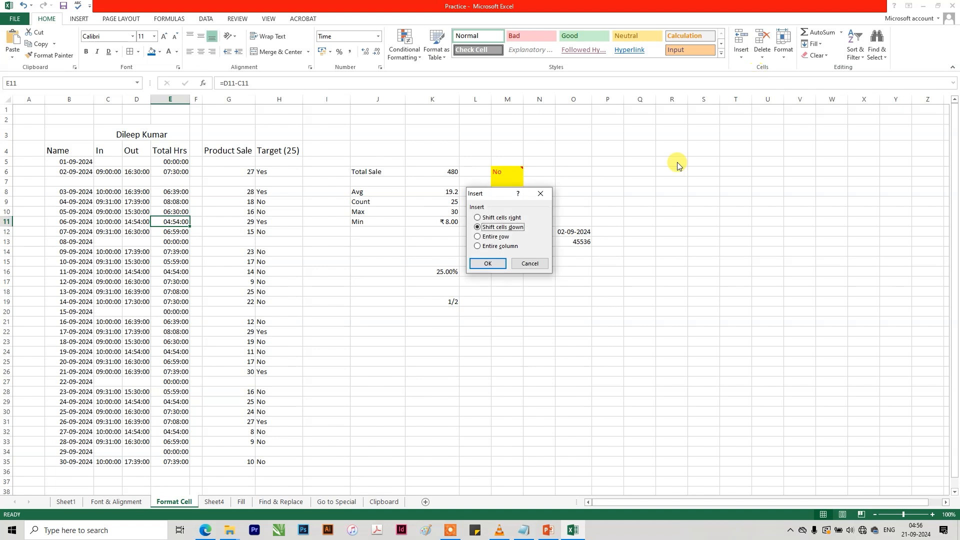
click(489, 264)
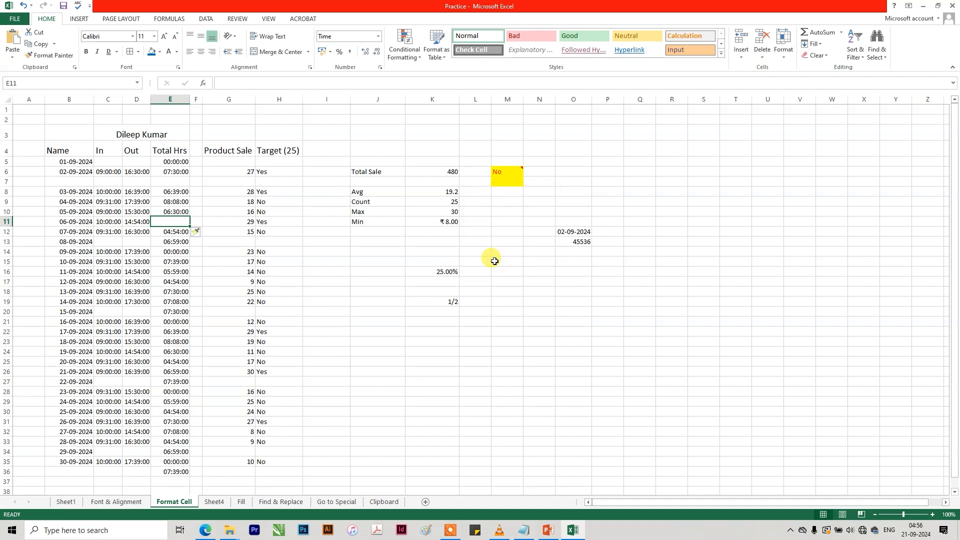
key(ctrl+z)
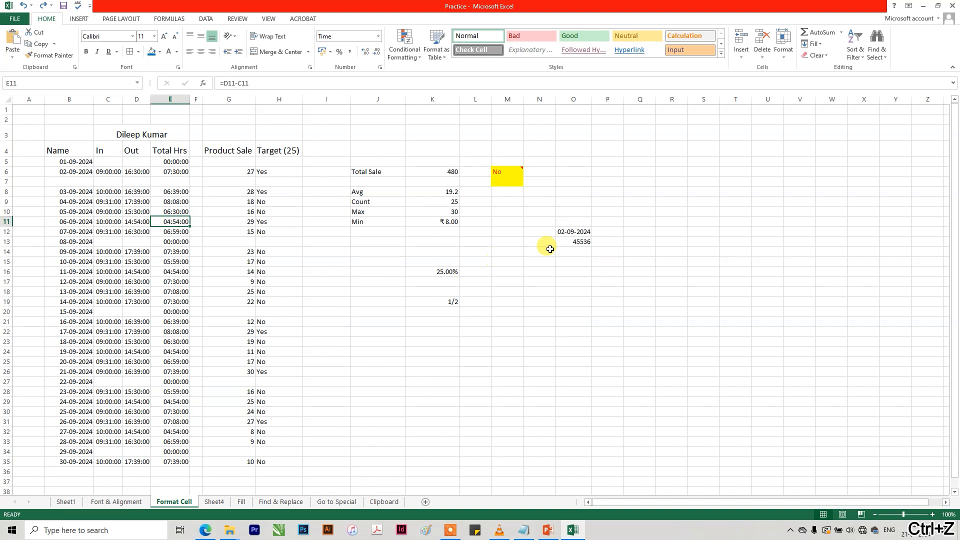
Insert a new blank worksheet before the Format Cell sheet.
click(741, 58)
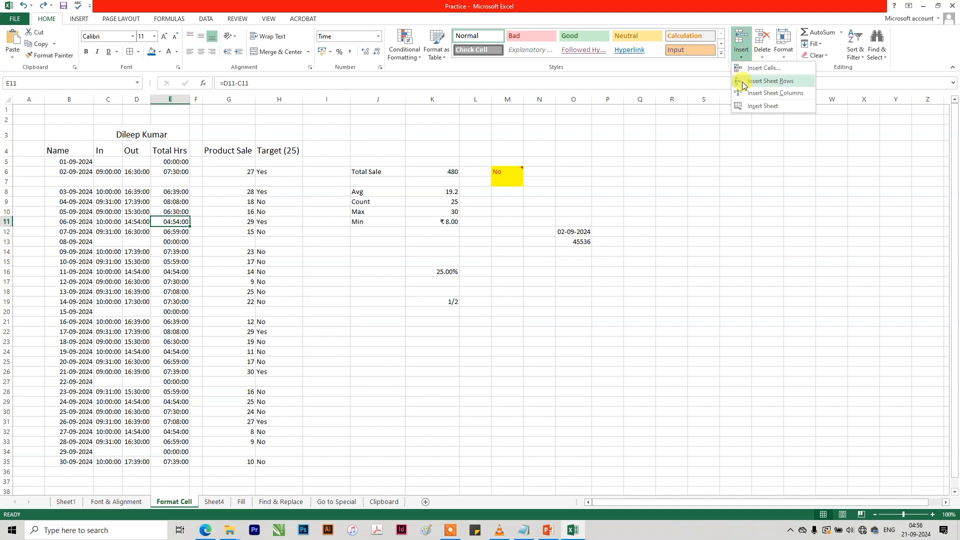
click(762, 106)
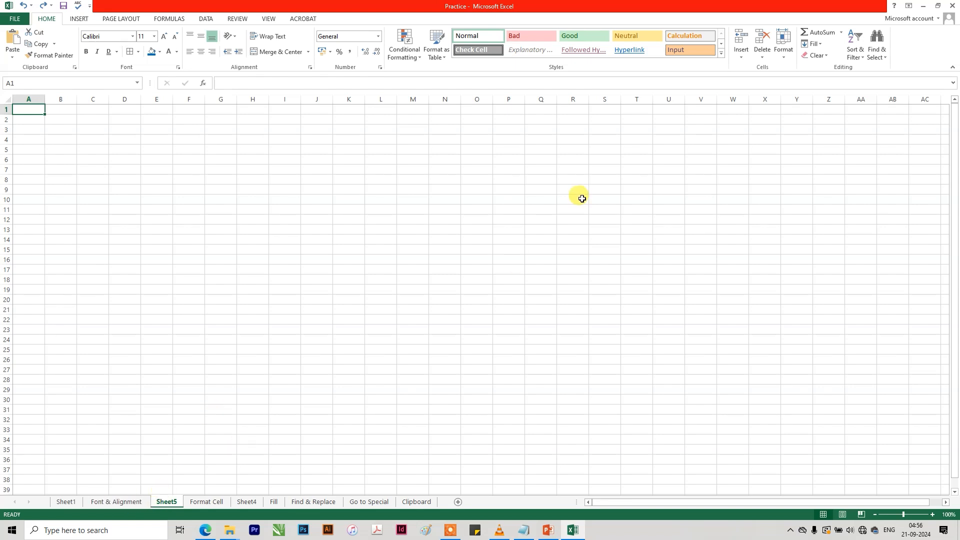
Delete the blank Sheet5 worksheet.
click(767, 60)
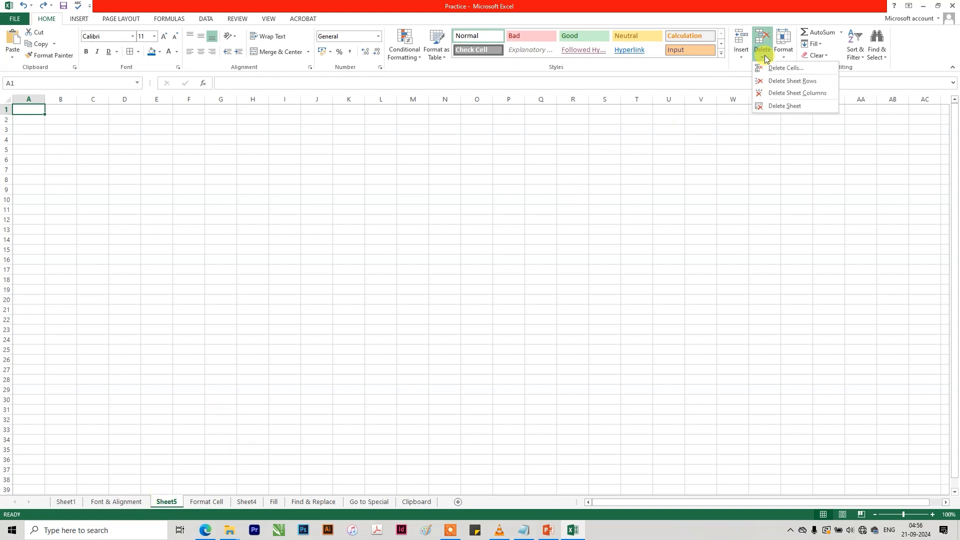
click(770, 106)
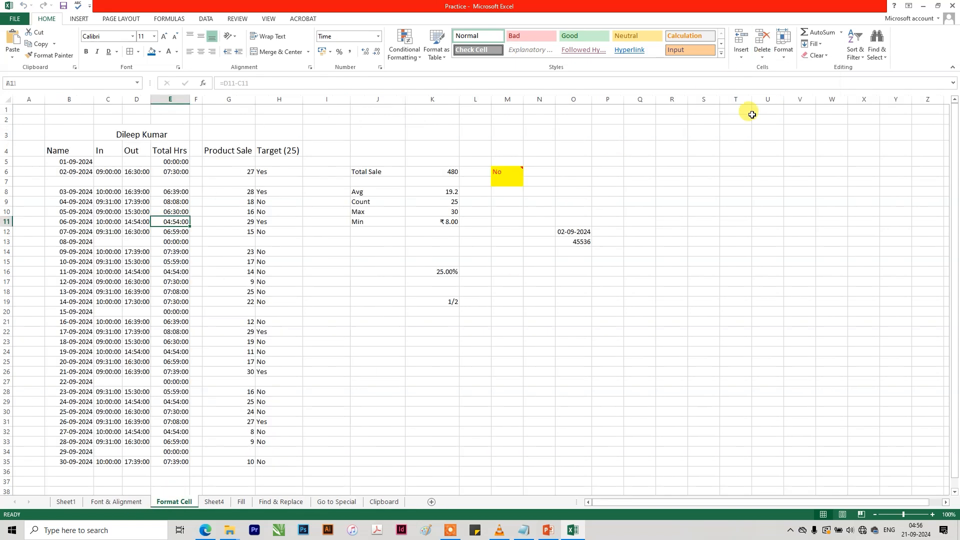
Delete cell O12, which holds the separate date, from the Format Cell sheet with Shift cells up.
click(761, 55)
click(501, 185)
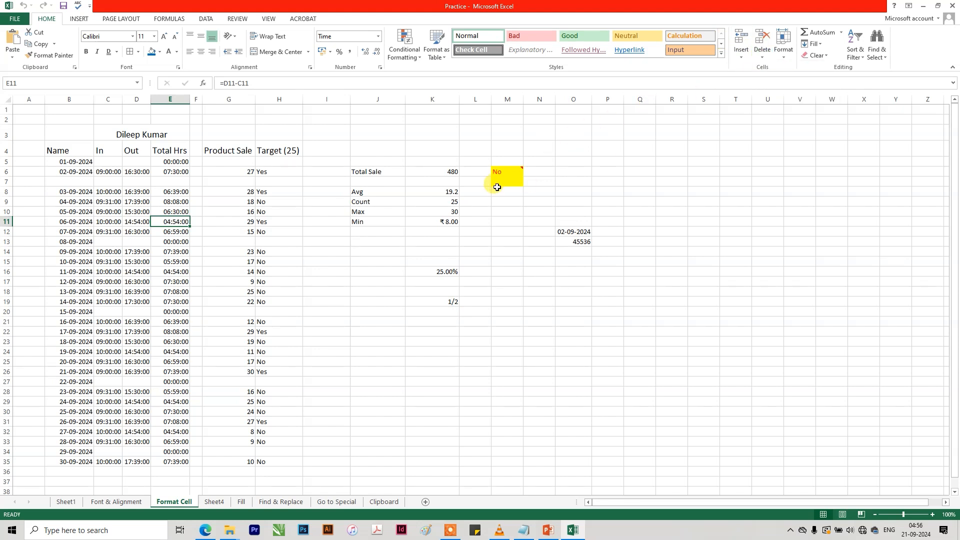
click(540, 210)
click(570, 229)
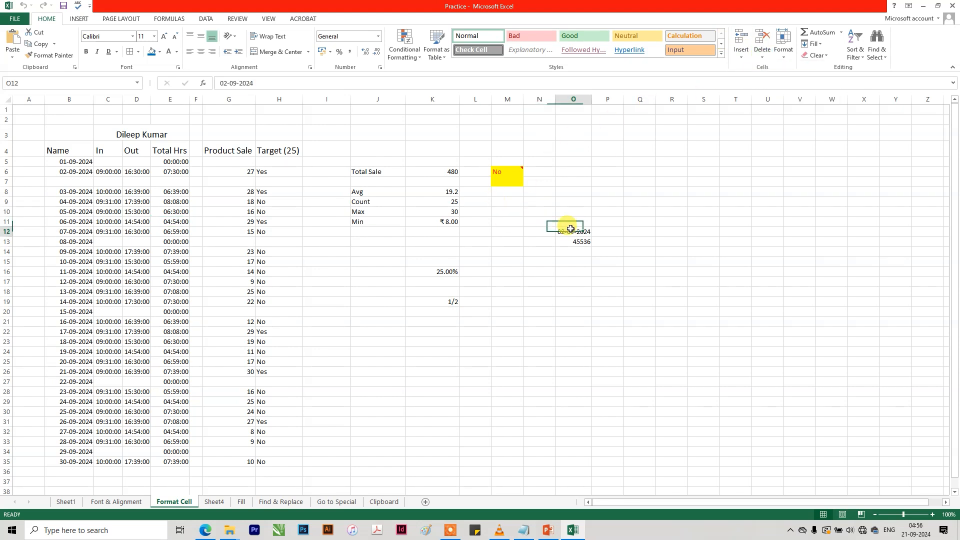
click(762, 55)
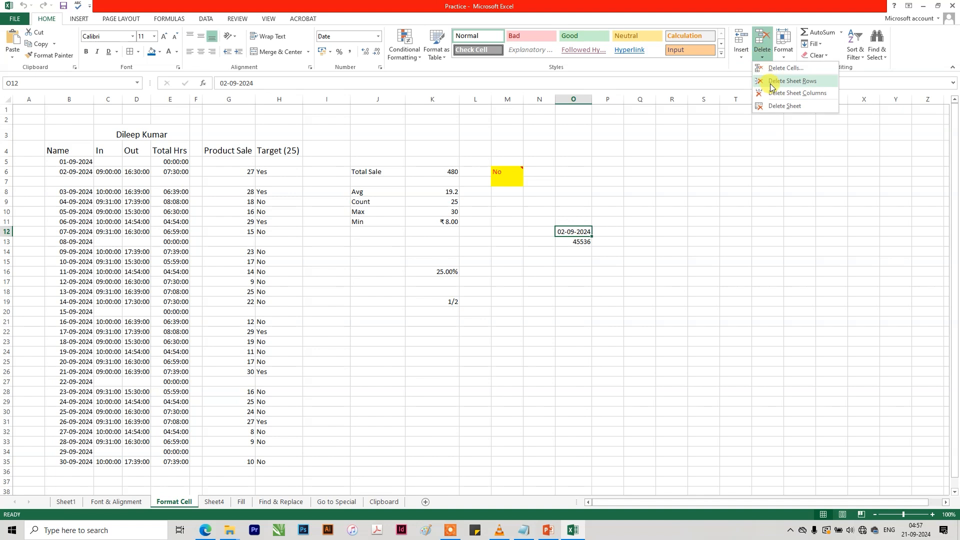
click(773, 70)
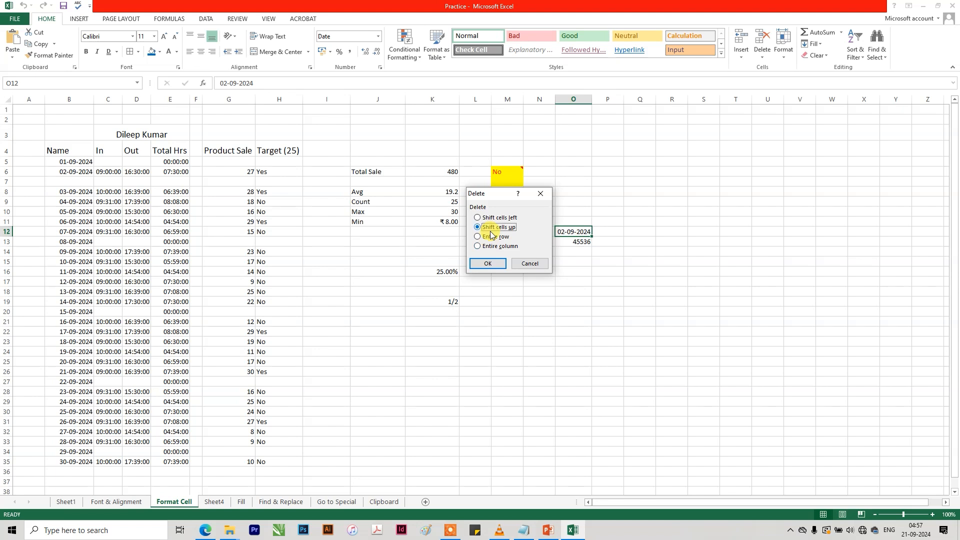
click(487, 263)
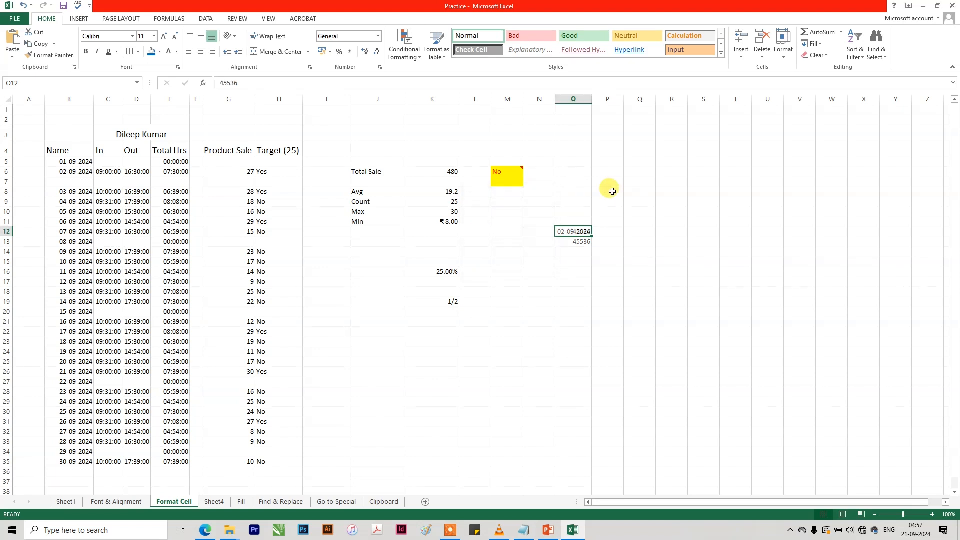
click(762, 55)
click(783, 54)
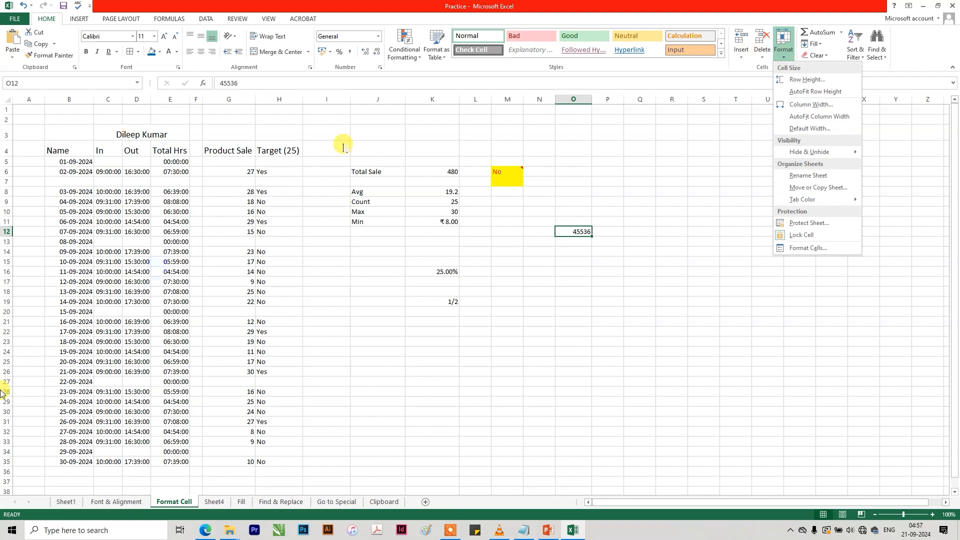
click(130, 254)
Copy the Monthly Data table A1:F28 from the Font & Alignment sheet and paste it as Values at A1 of Sheet1.
click(110, 502)
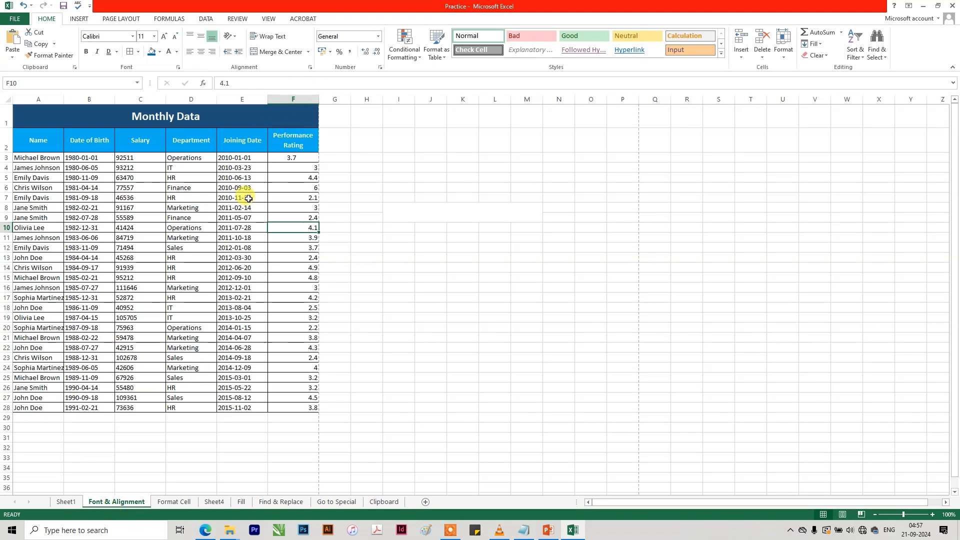
click(65, 502)
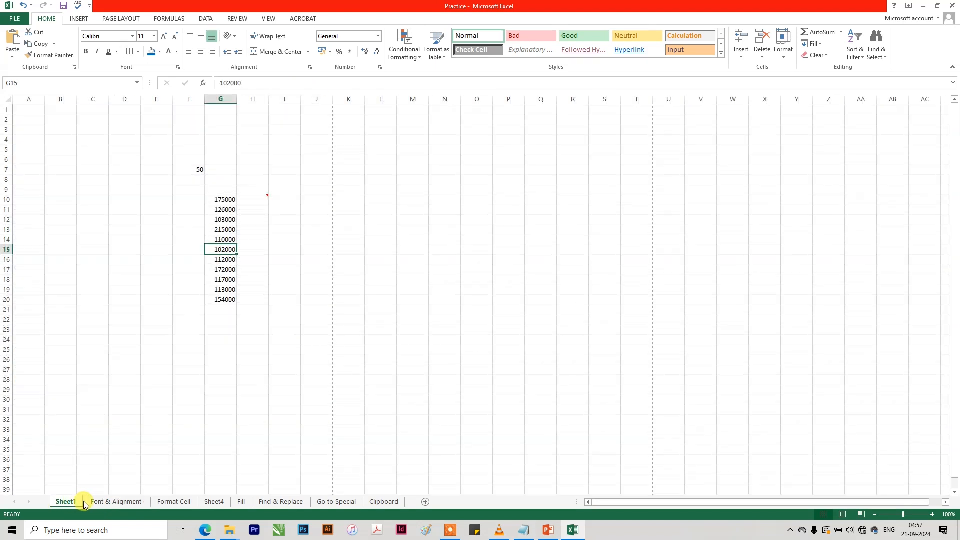
click(120, 502)
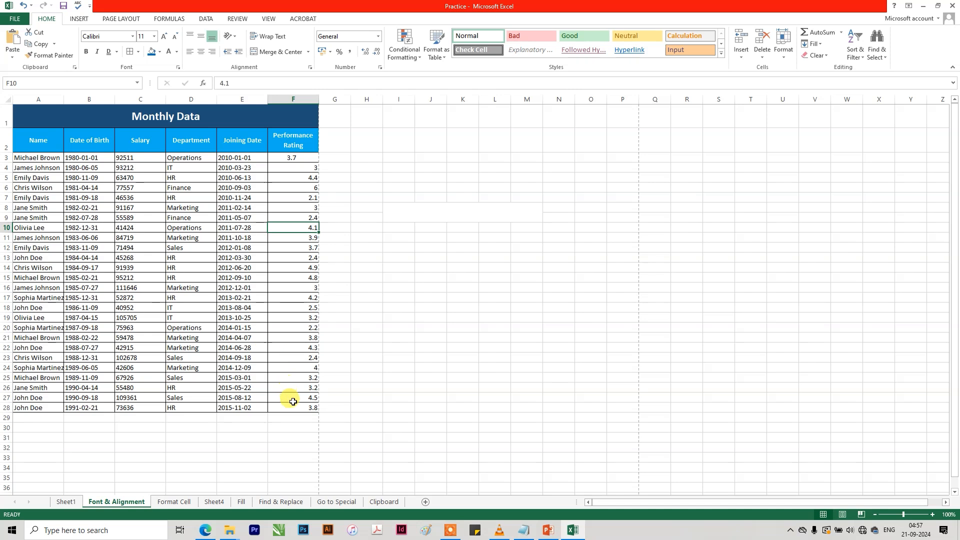
drag(293, 408, 7, 112)
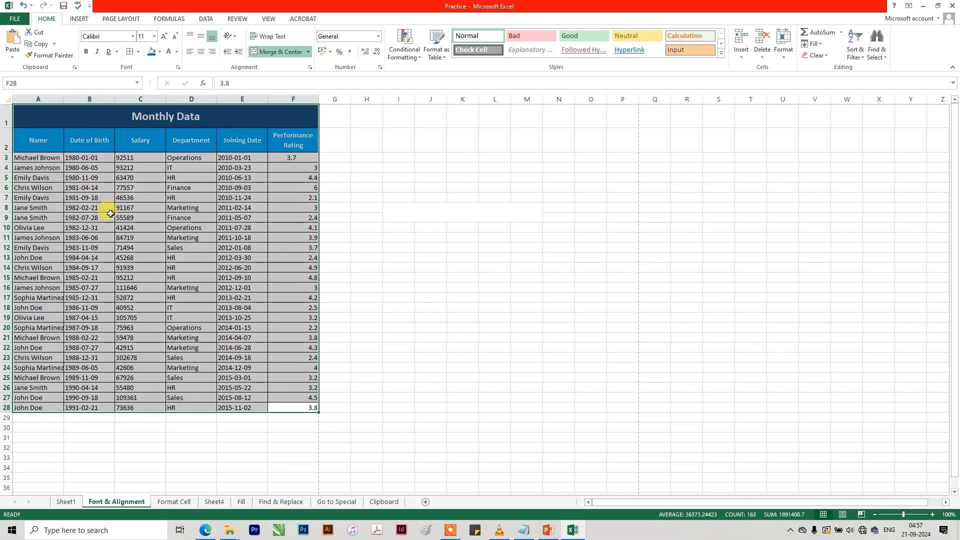
key(ctrl+c)
click(65, 502)
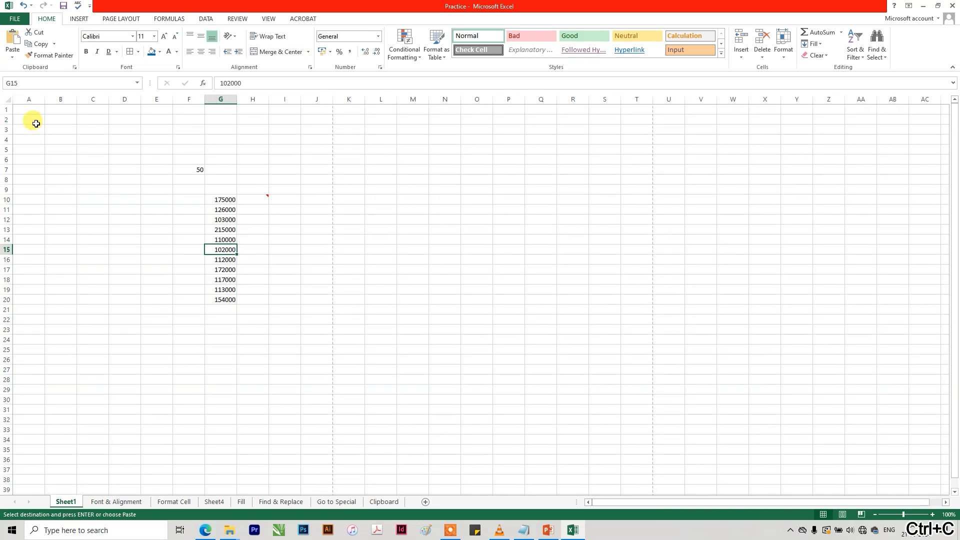
click(35, 110)
key(ctrl+alt+v)
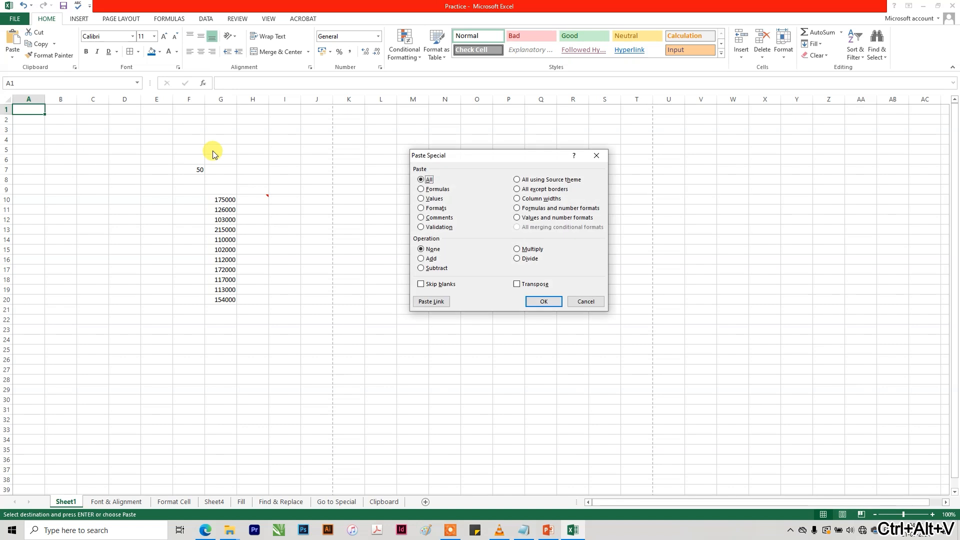
click(546, 302)
Clear the leftover numbers in column G beside the pasted table by filling blank cells over G8:H28.
click(285, 189)
click(220, 180)
drag(237, 188, 274, 377)
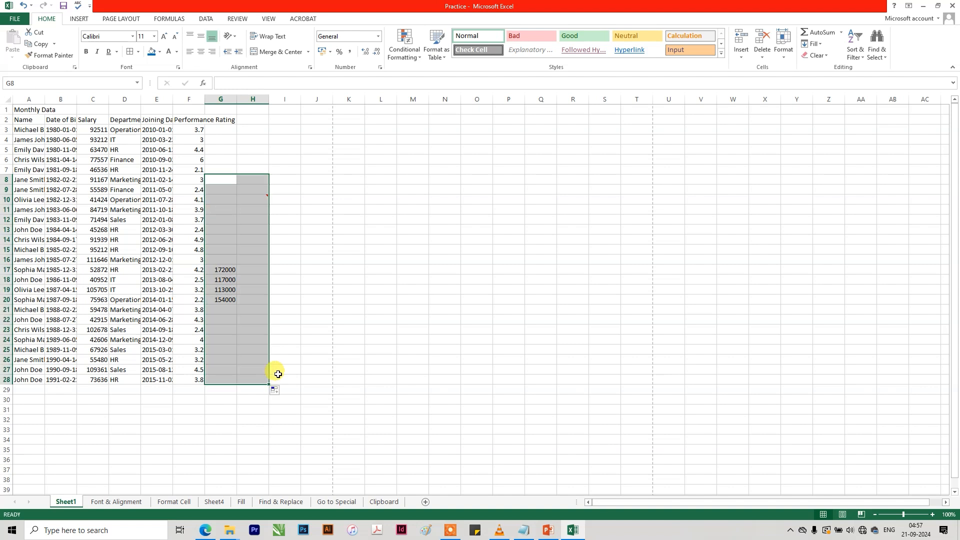
click(285, 270)
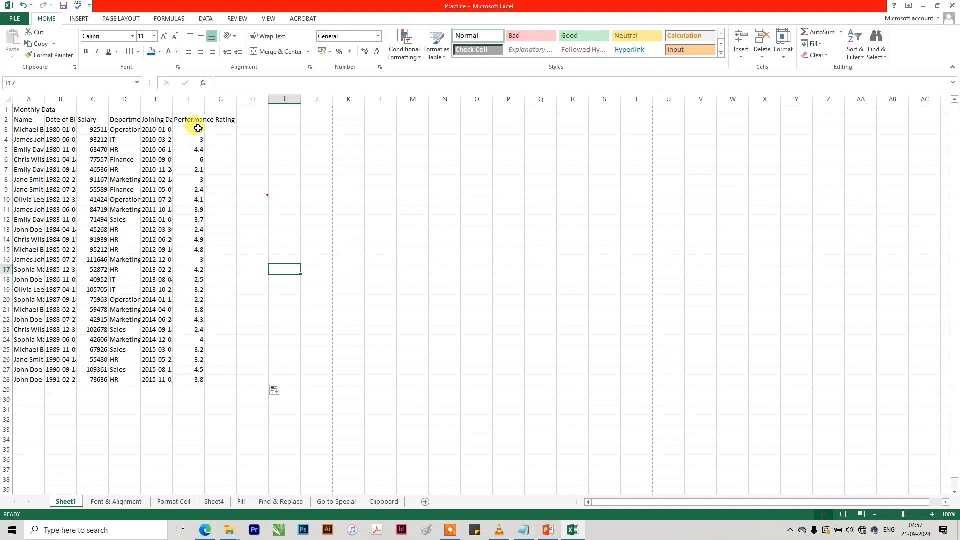
Apply AutoFit Column Width to the pasted Monthly Data table A1:F28 on Sheet1.
drag(195, 113, 22, 380)
click(783, 50)
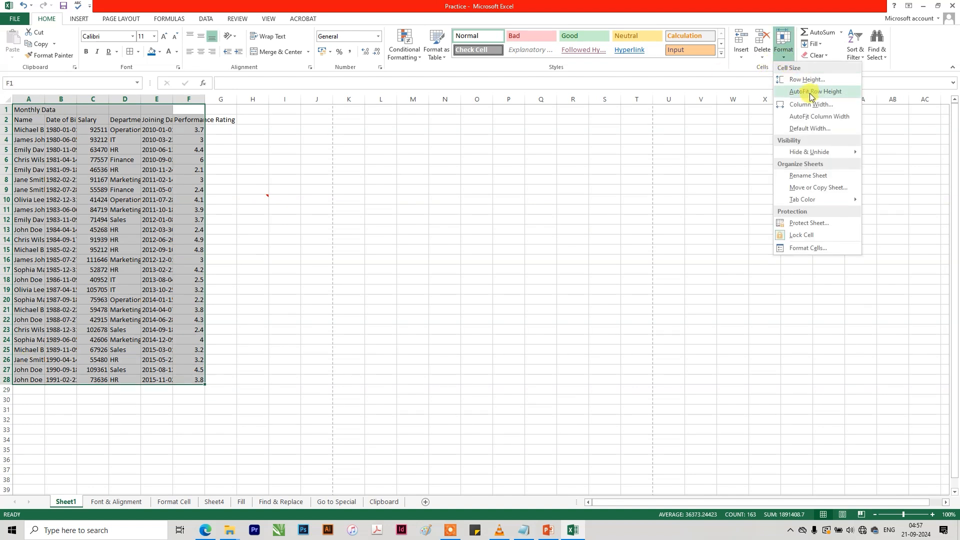
click(807, 85)
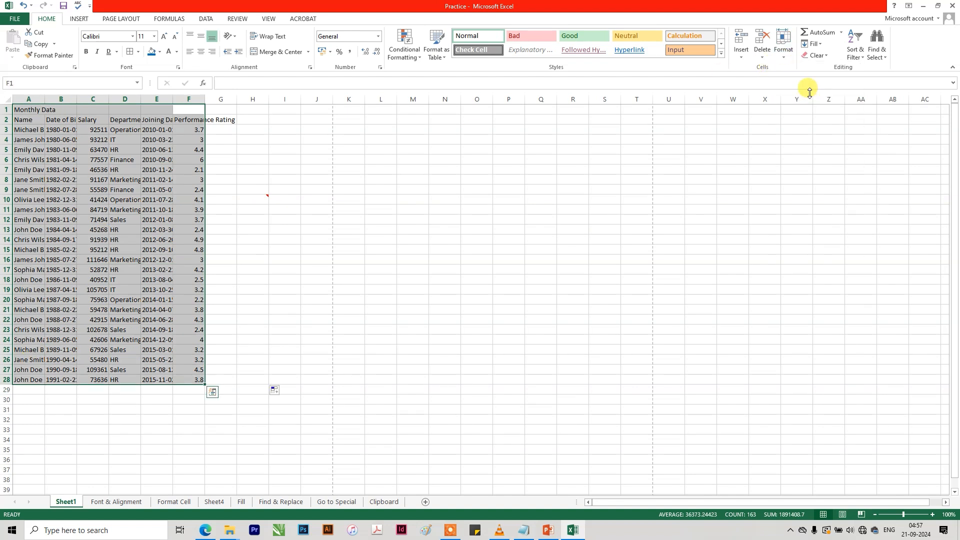
click(785, 55)
click(806, 90)
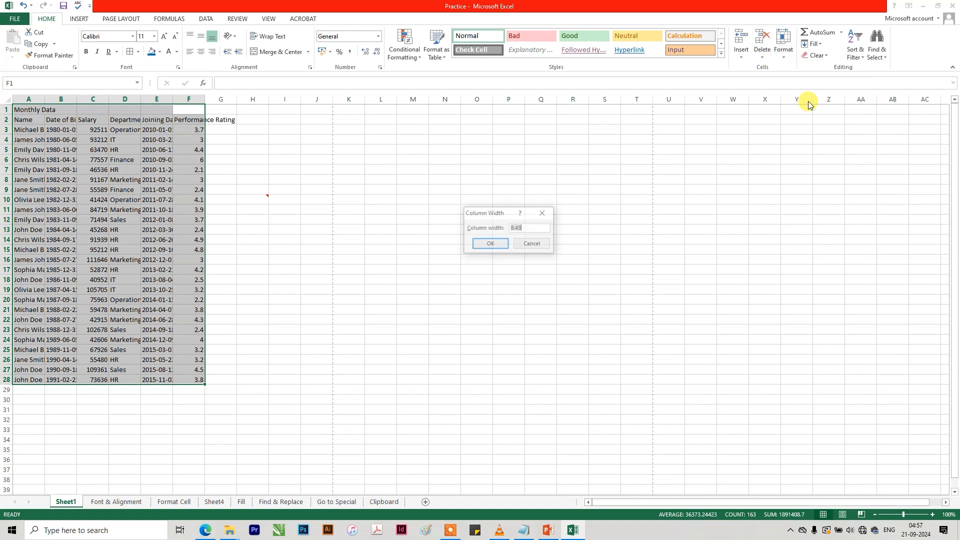
click(543, 244)
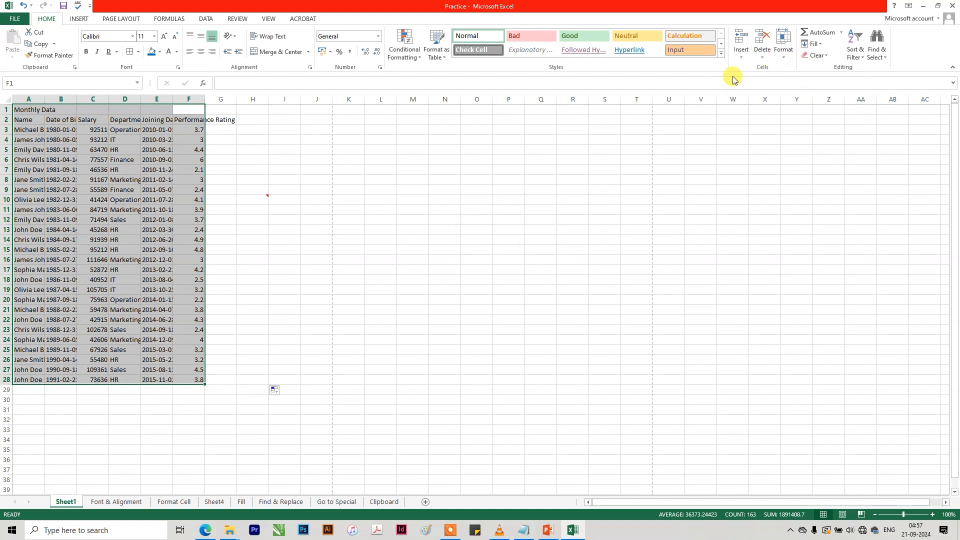
click(783, 47)
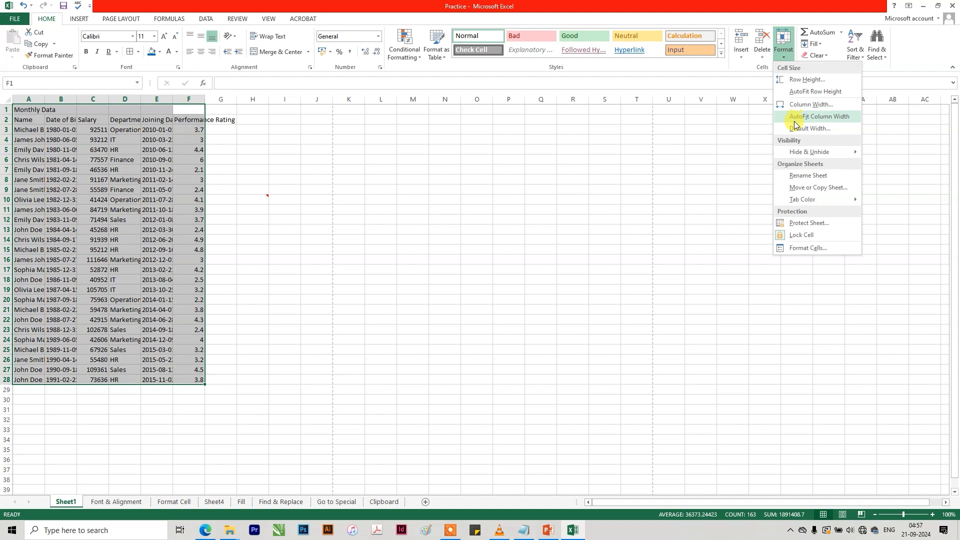
click(802, 117)
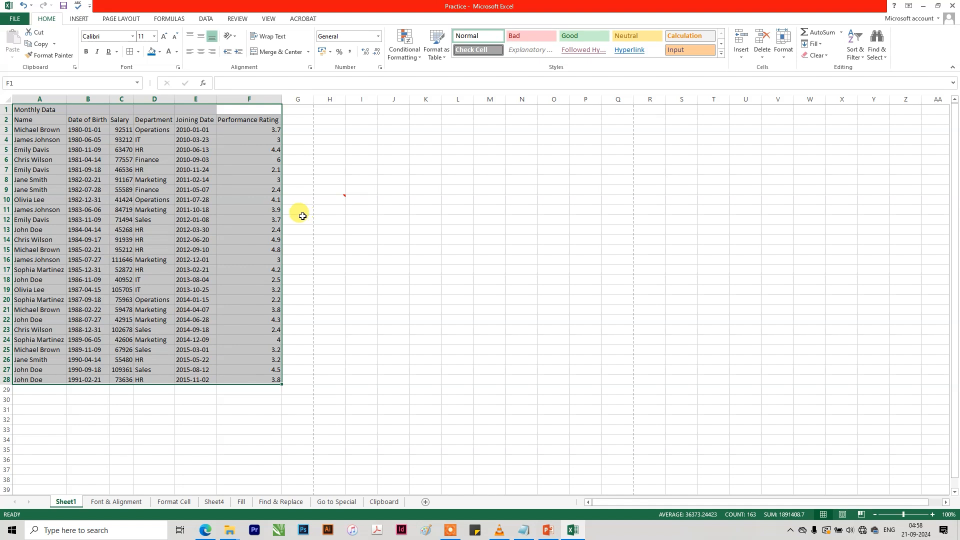
Undo the column auto-fit on the Monthly Data table.
click(261, 177)
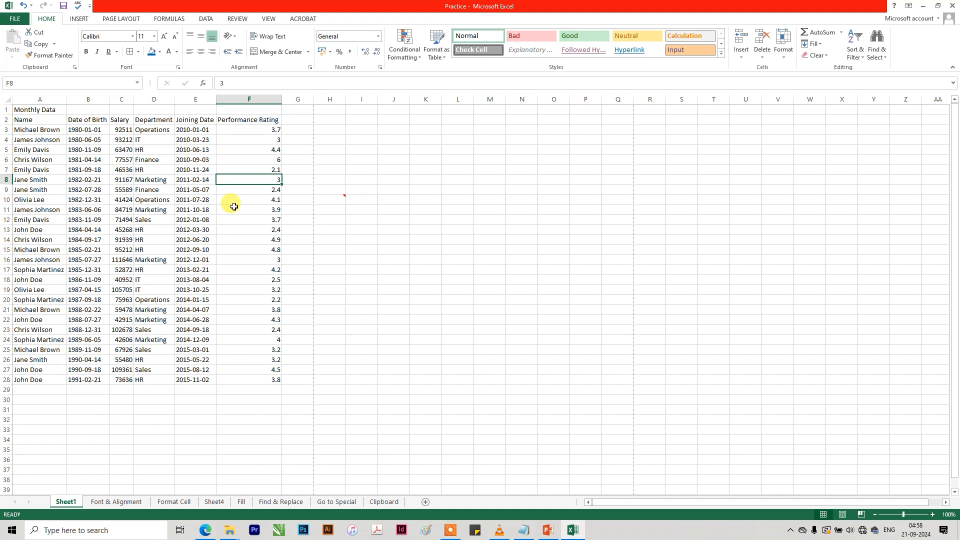
key(ctrl+z)
key(ctrl+z)
key(ctrl+z)
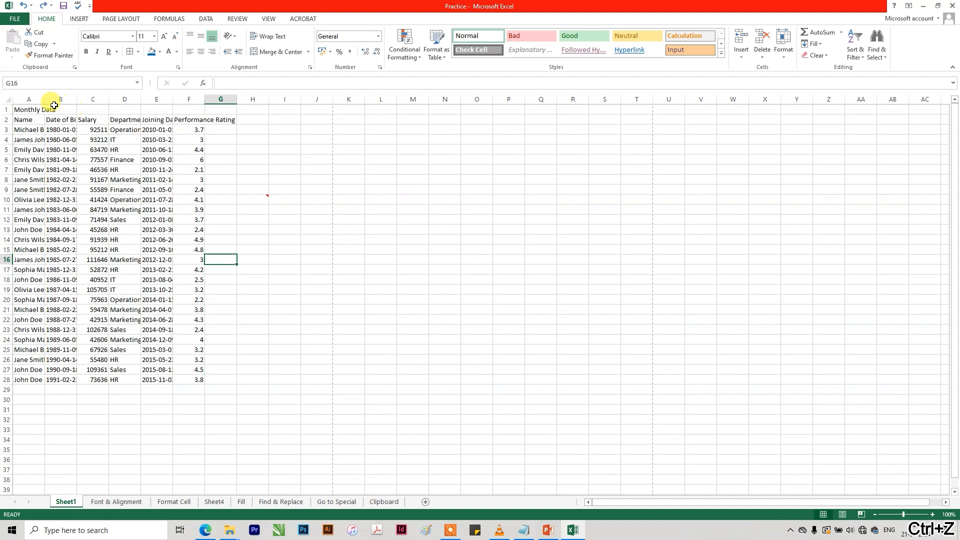
Select the whole of Sheet1 and auto-fit all its column widths to their contents.
click(12, 99)
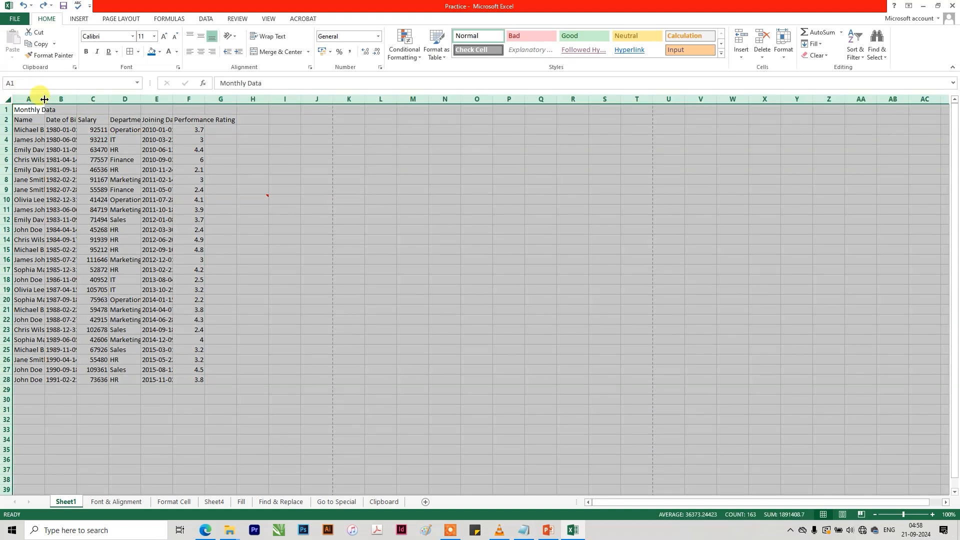
double_click(44, 99)
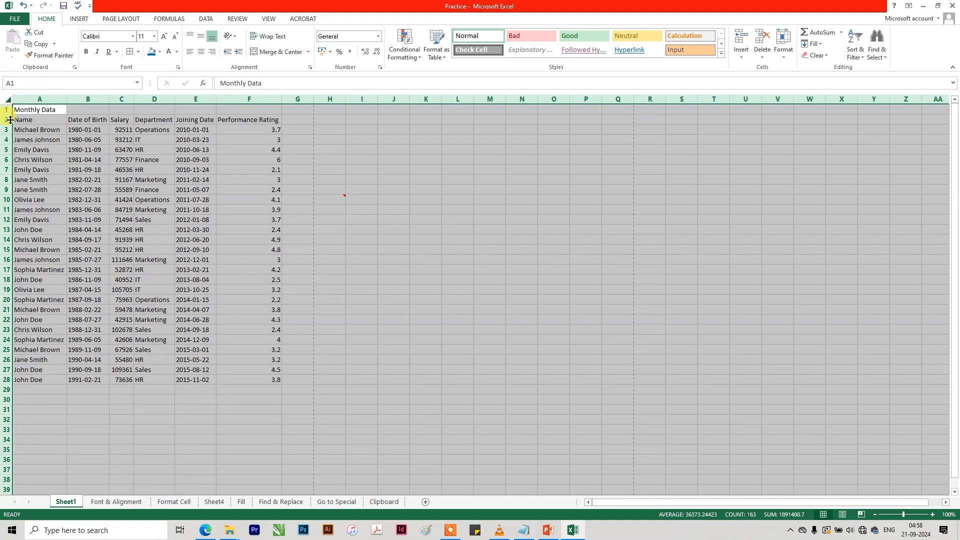
click(188, 370)
click(153, 381)
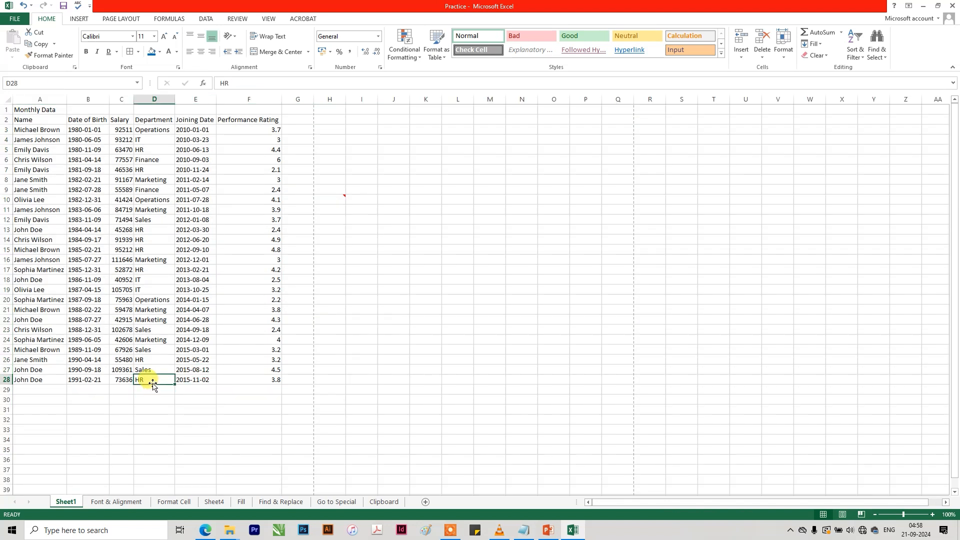
Wrap the Performance Rating header in F2 and narrow column F so that each word fits on its own line.
click(272, 118)
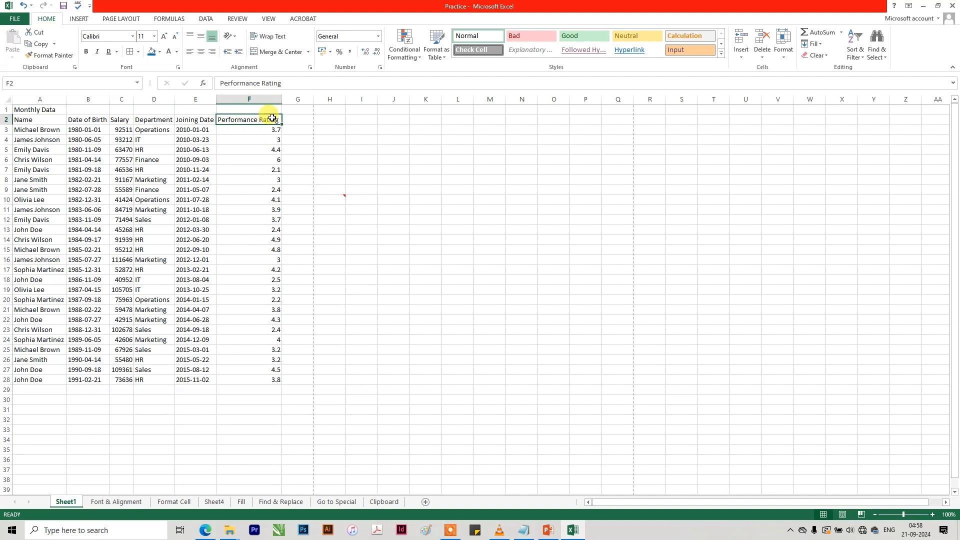
drag(278, 97, 254, 98)
click(270, 36)
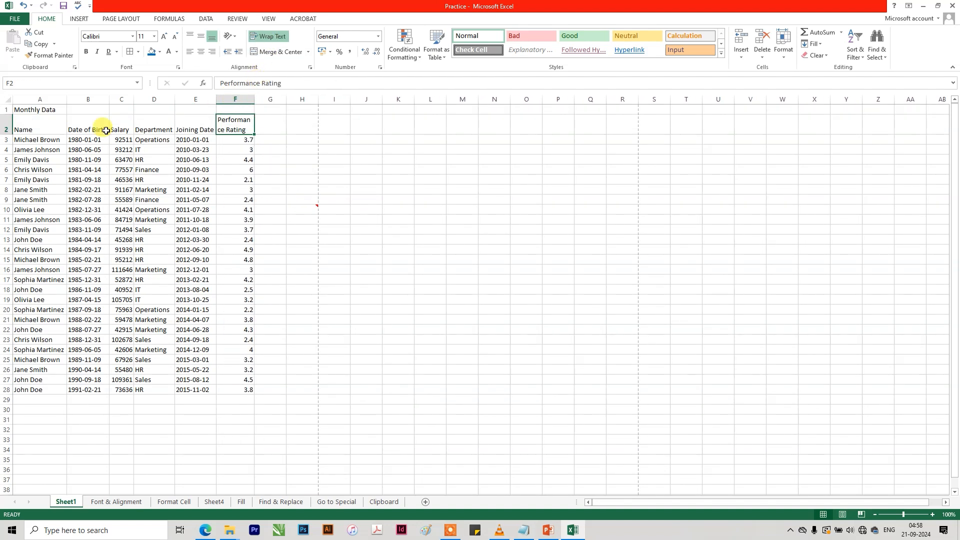
drag(254, 97, 259, 96)
click(244, 249)
drag(225, 390, 10, 76)
click(66, 99)
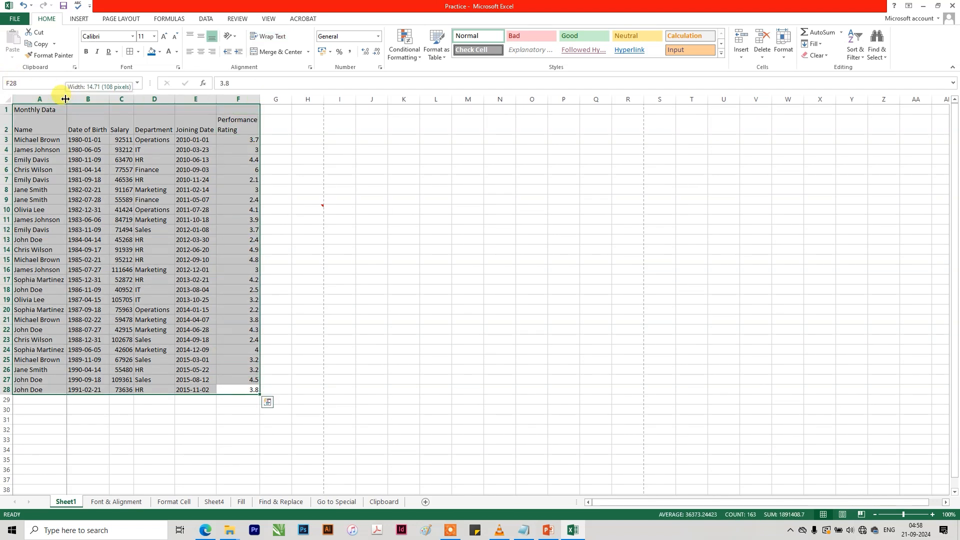
click(8, 134)
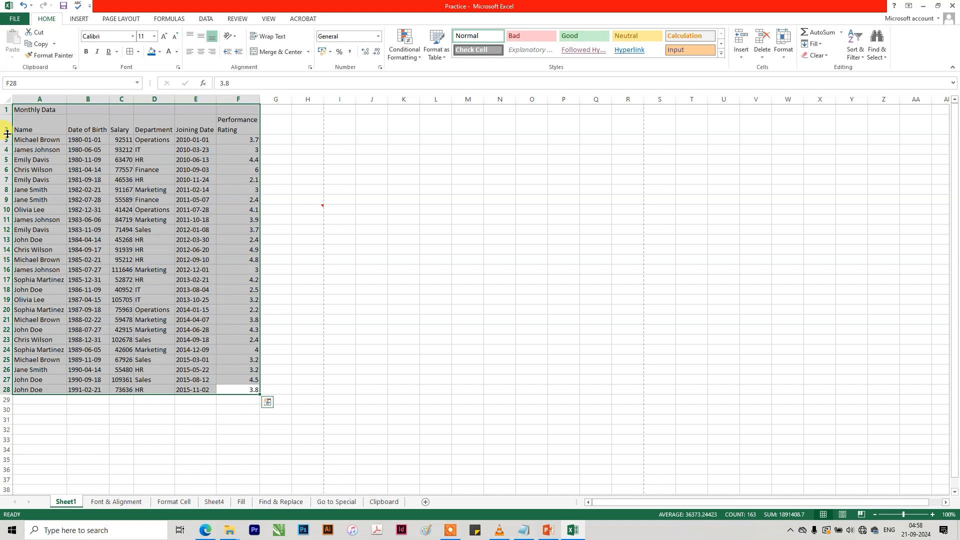
click(326, 151)
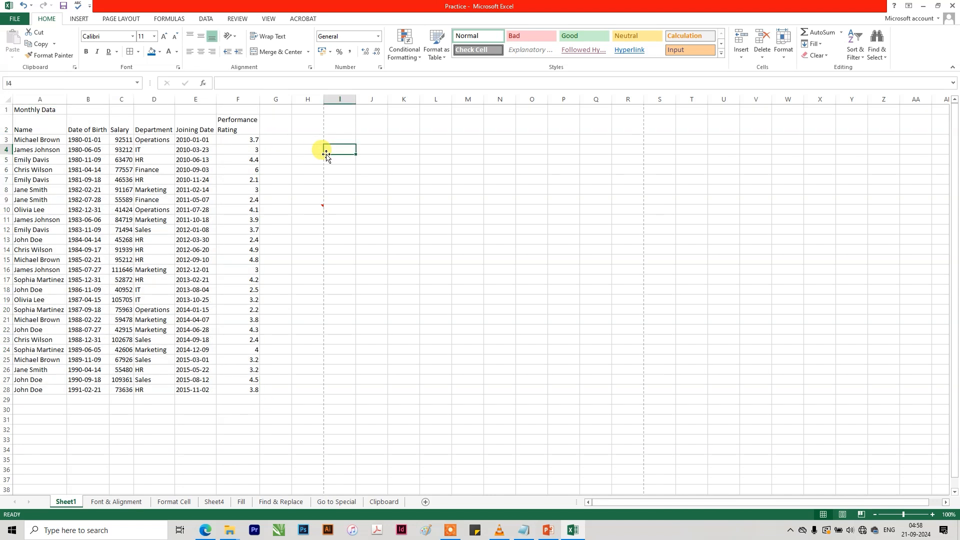
Try one uniform column width across the Monthly Data range A1:F30 and undo the width change.
click(782, 57)
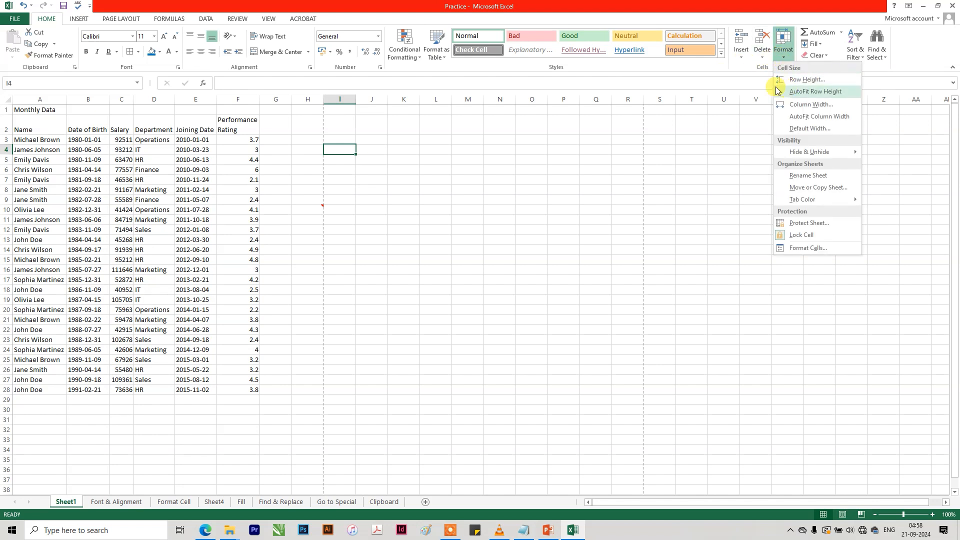
click(815, 92)
drag(237, 110, 38, 410)
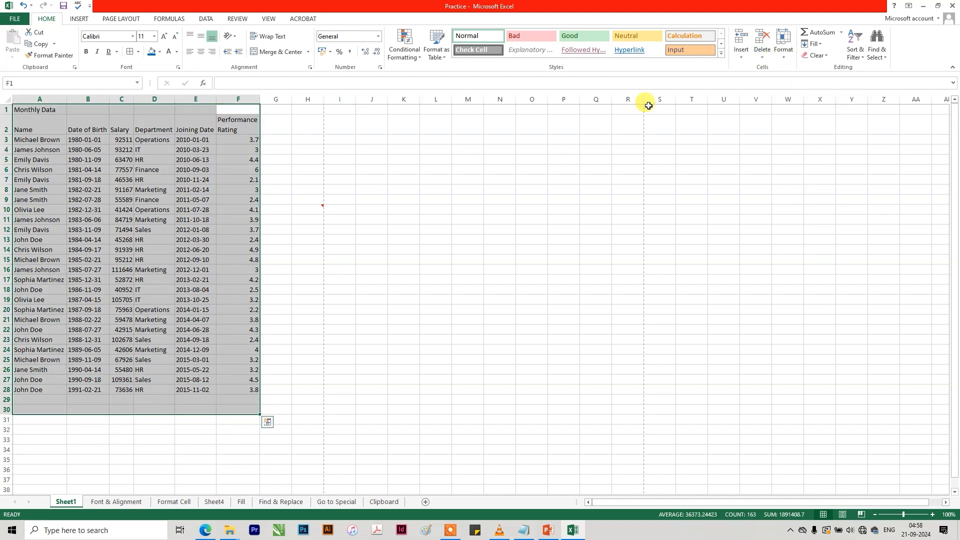
click(787, 59)
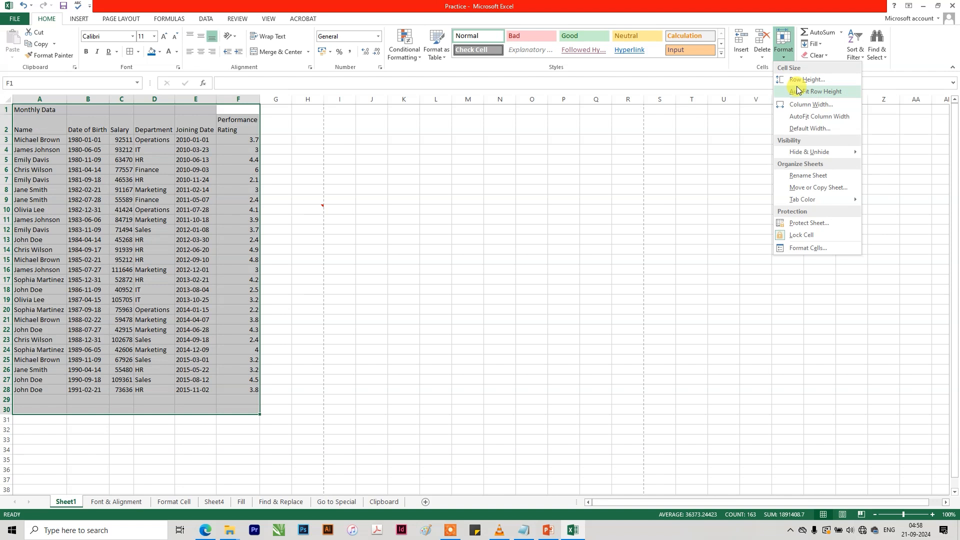
click(801, 105)
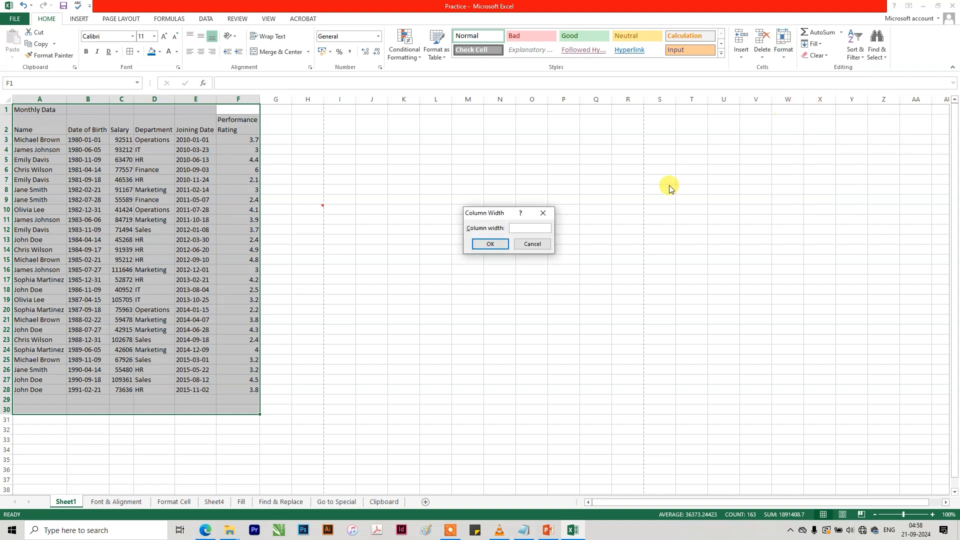
key(Return)
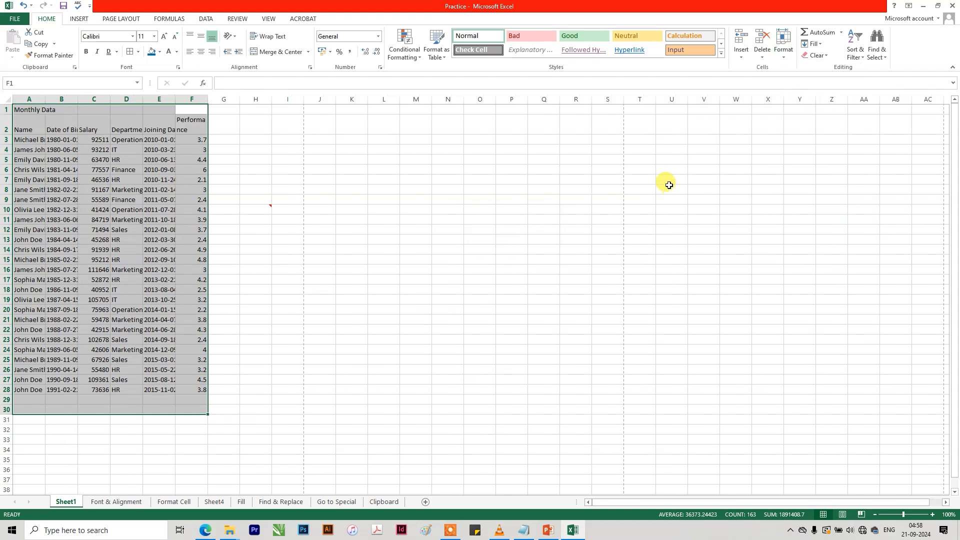
click(605, 187)
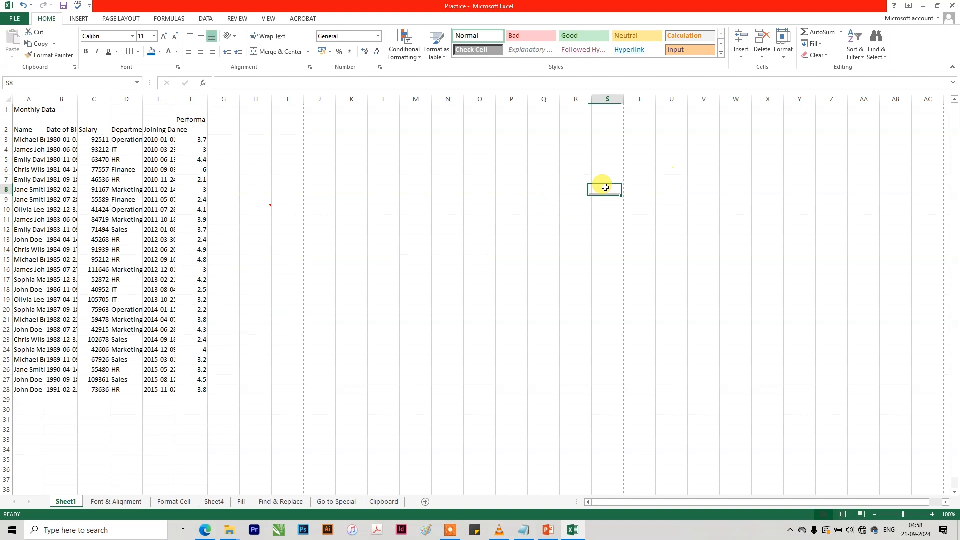
key(ctrl+z)
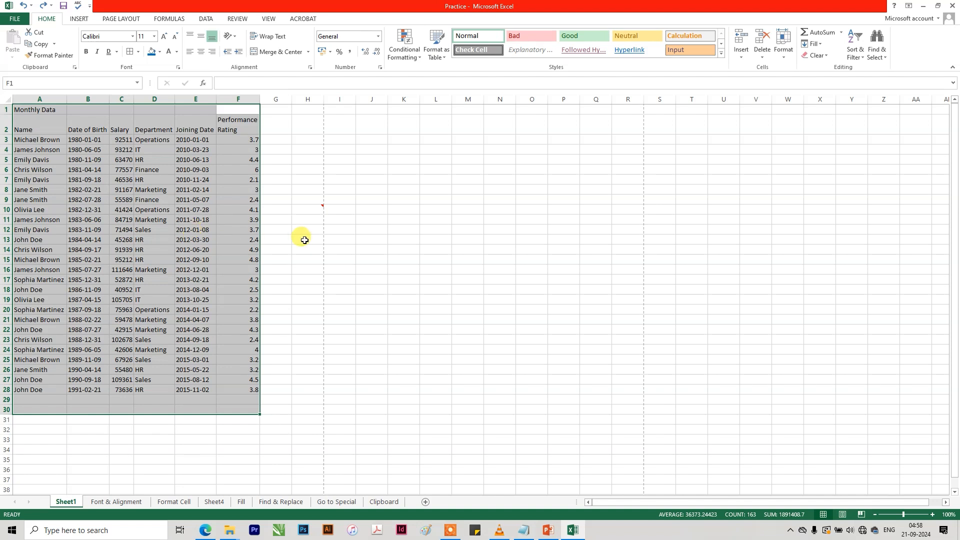
Rename Sheet1 as "Practic".
click(784, 56)
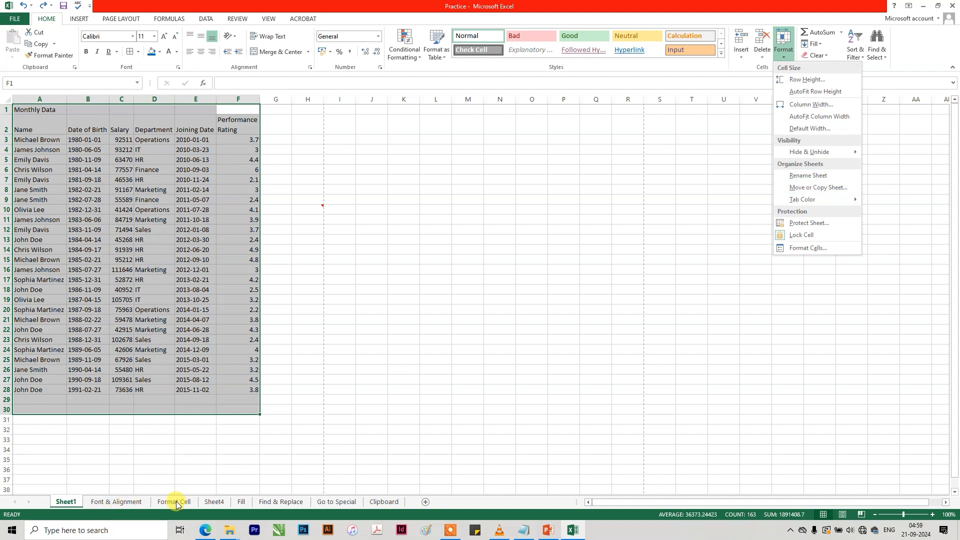
click(800, 188)
text(Practic)
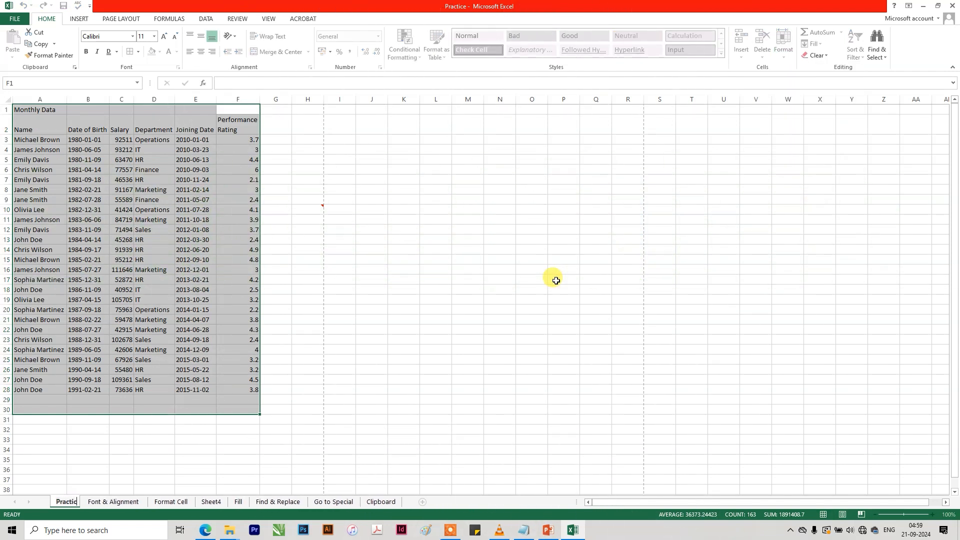
key(Return)
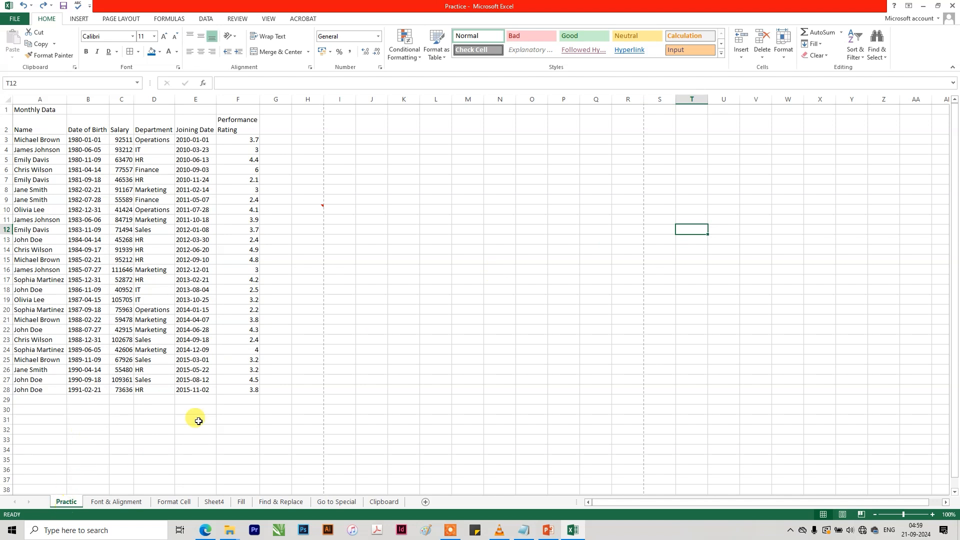
click(336, 501)
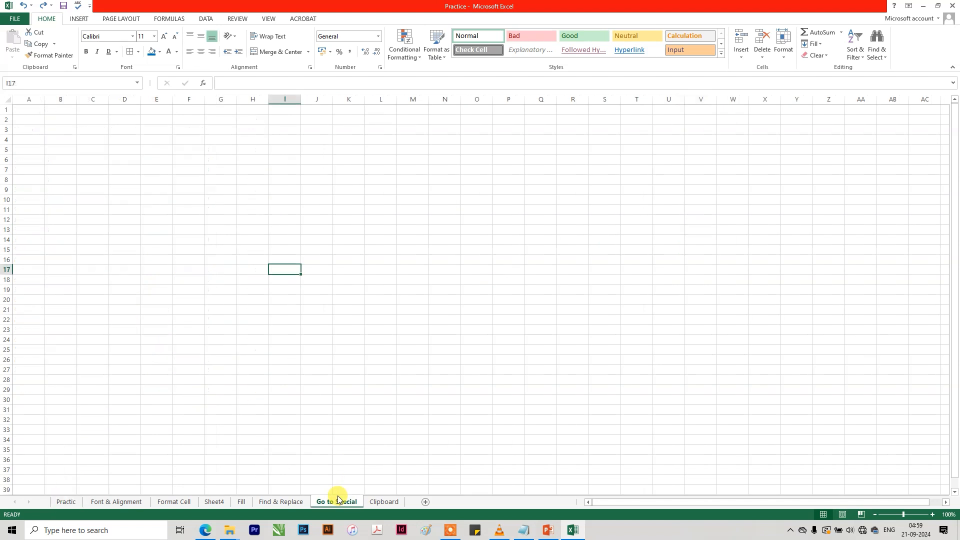
click(66, 502)
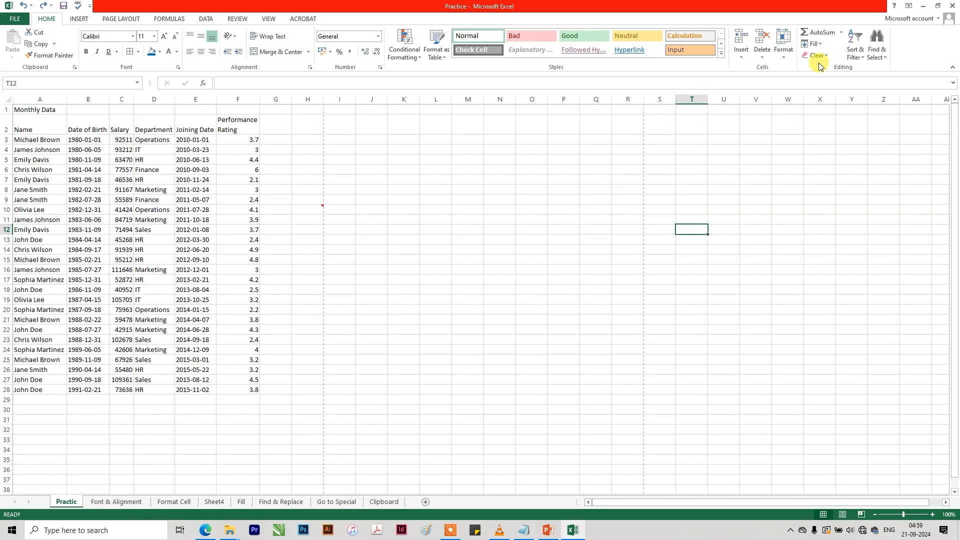
click(782, 59)
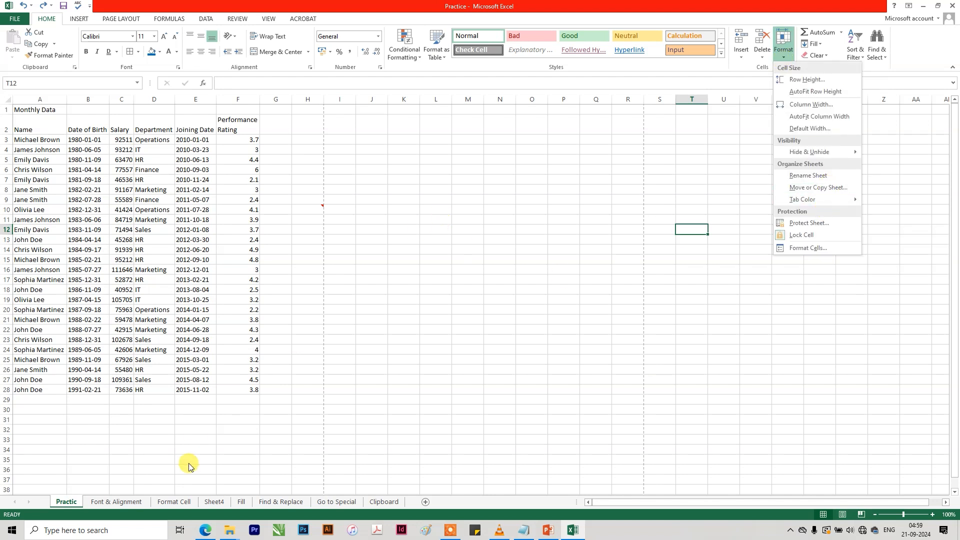
click(175, 501)
click(175, 501)
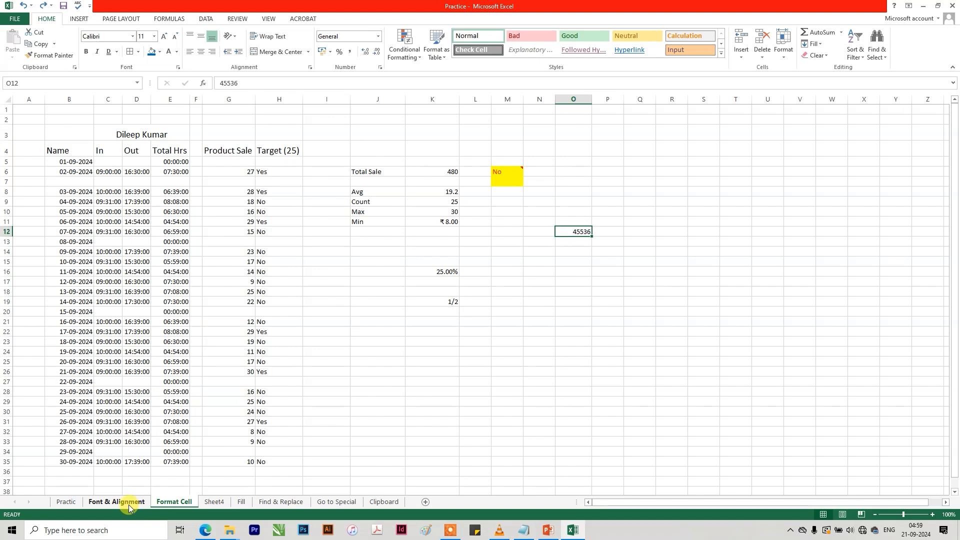
On the Font & Alignment sheet, change the table title in A1 to "Jun Monthly Data".
click(129, 502)
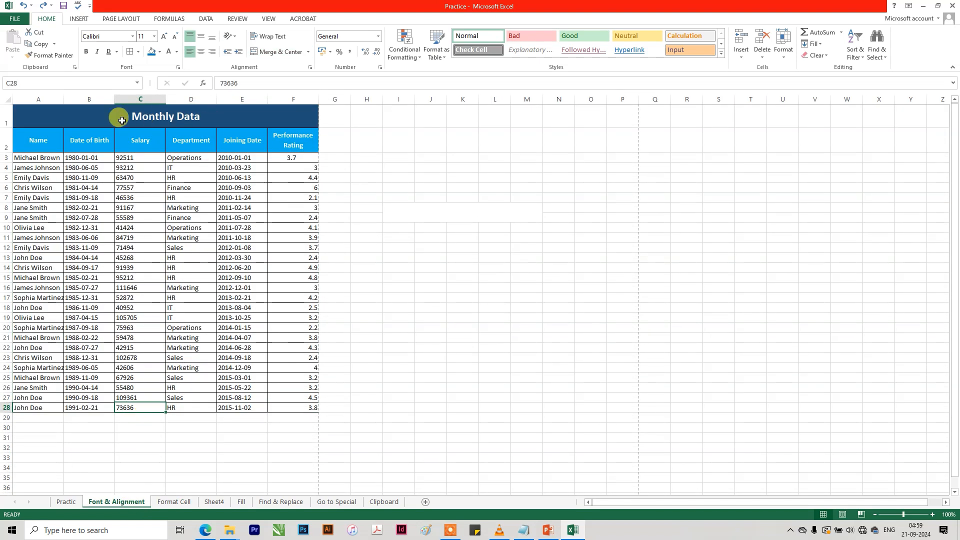
double_click(122, 119)
text(Jun)
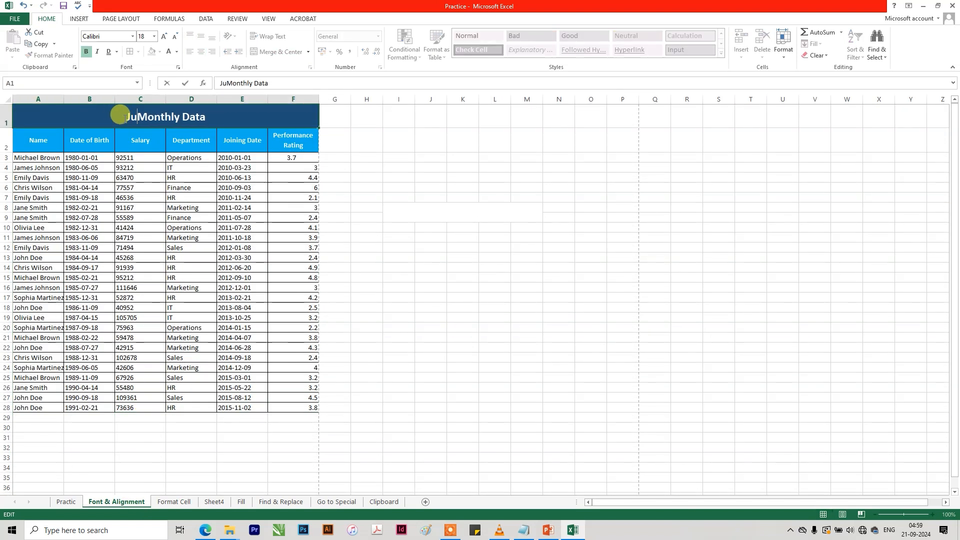
key(Return)
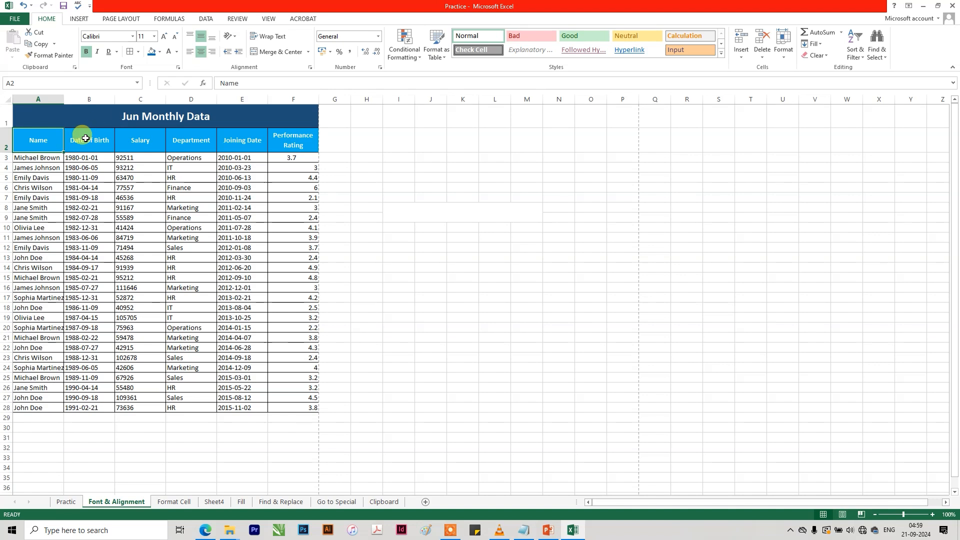
click(202, 255)
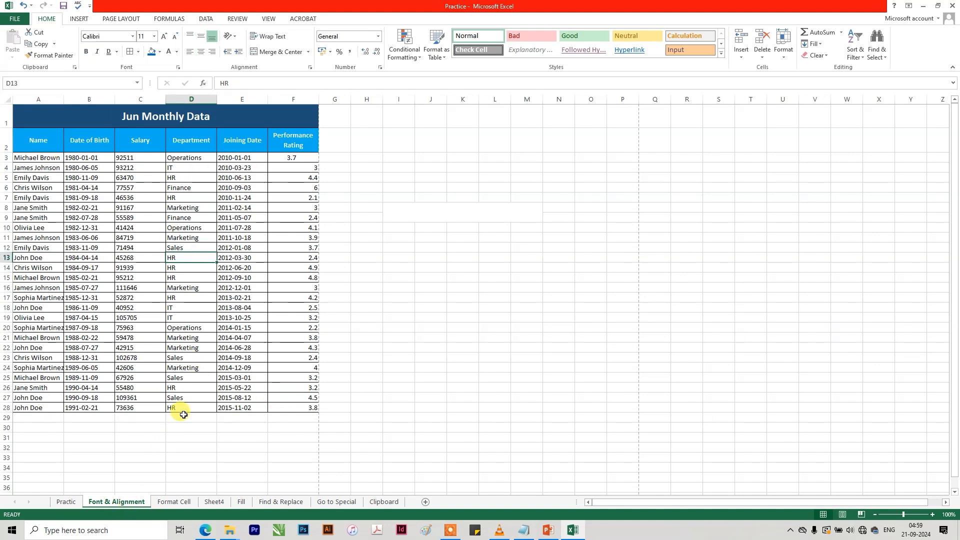
drag(307, 407, 30, 115)
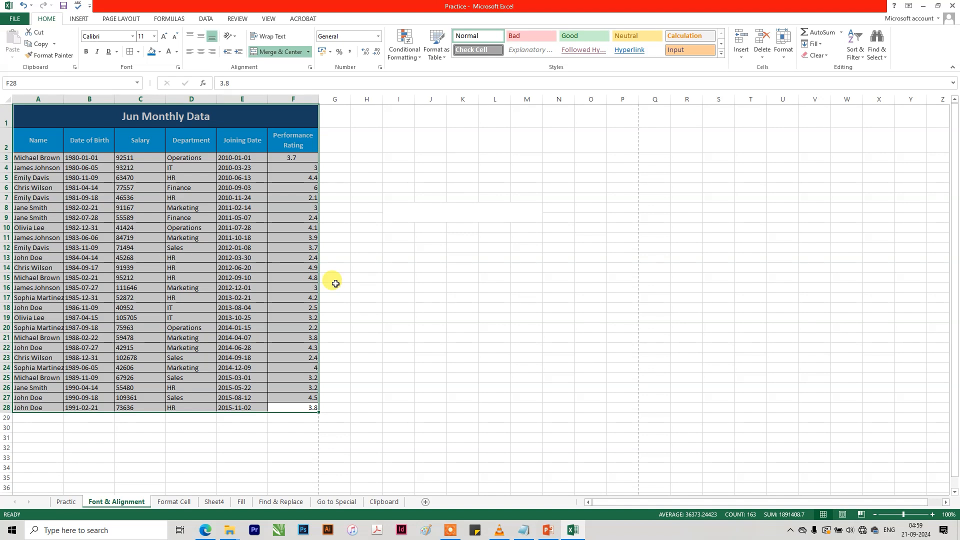
click(435, 340)
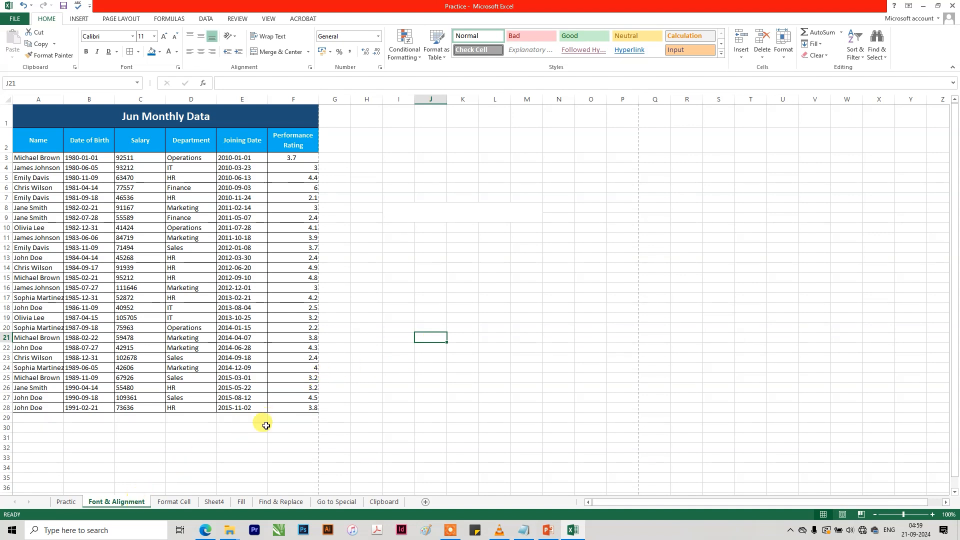
Create a copy of the Font & Alignment sheet in Practice.xlsx, placed before the original Font & Alignment sheet.
click(785, 58)
click(818, 187)
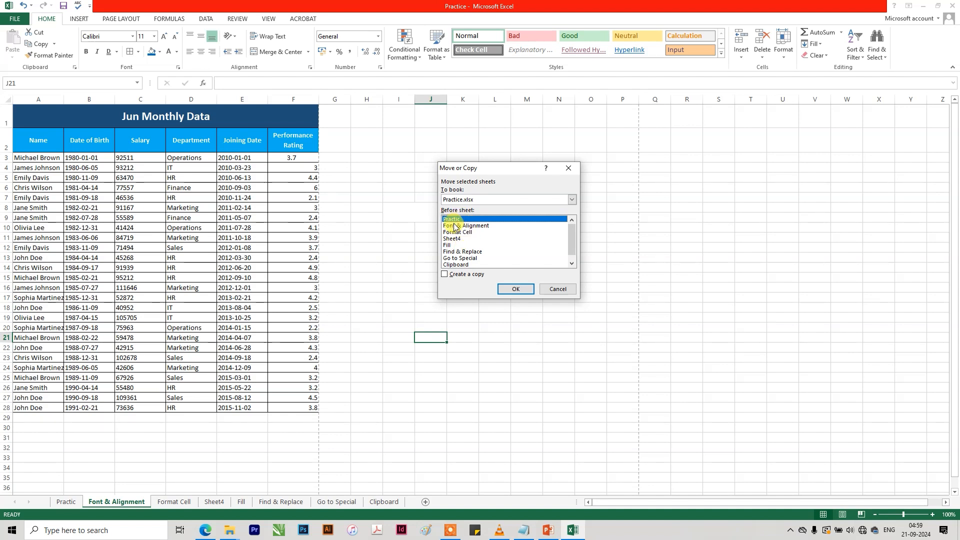
click(473, 228)
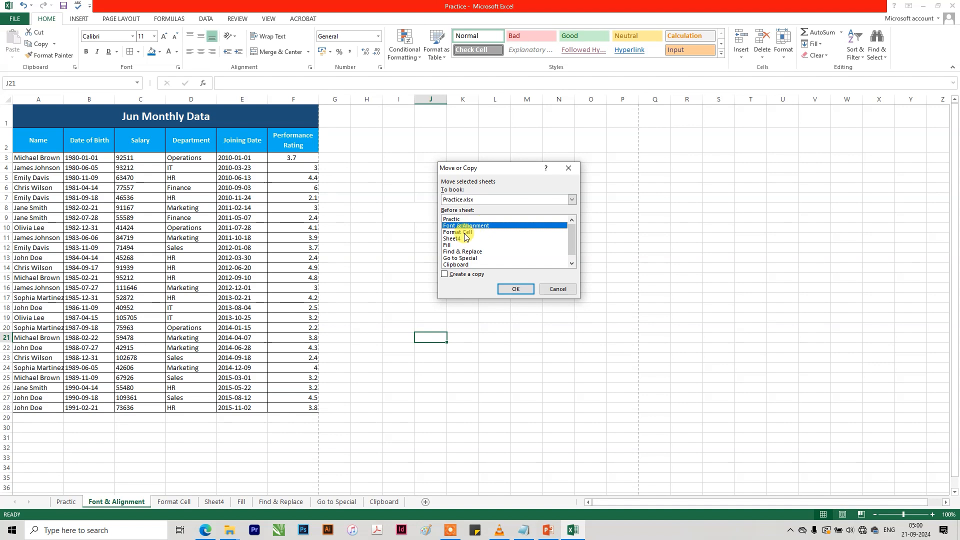
click(467, 275)
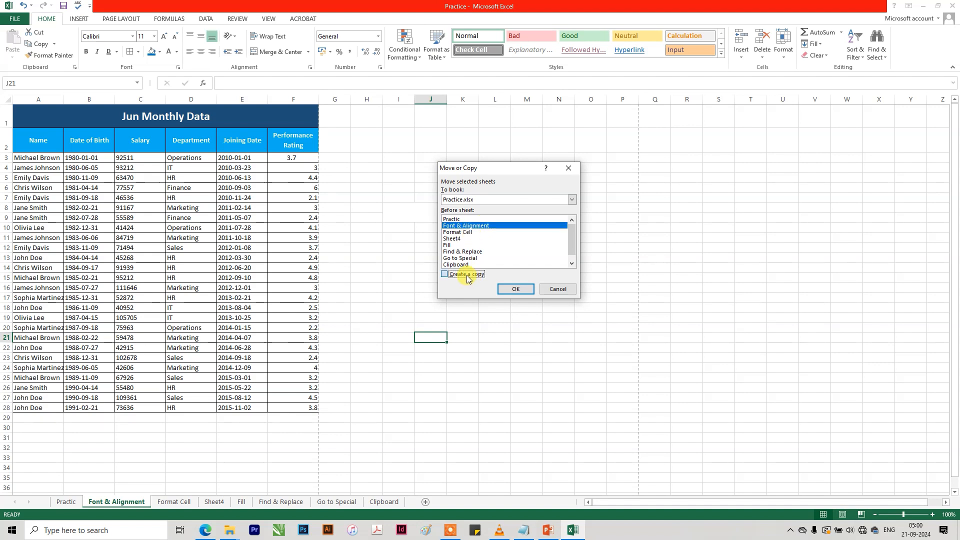
click(515, 289)
Rename the copied sheet "Font & Alignment (2)" as "July".
click(194, 501)
click(134, 502)
double_click(186, 503)
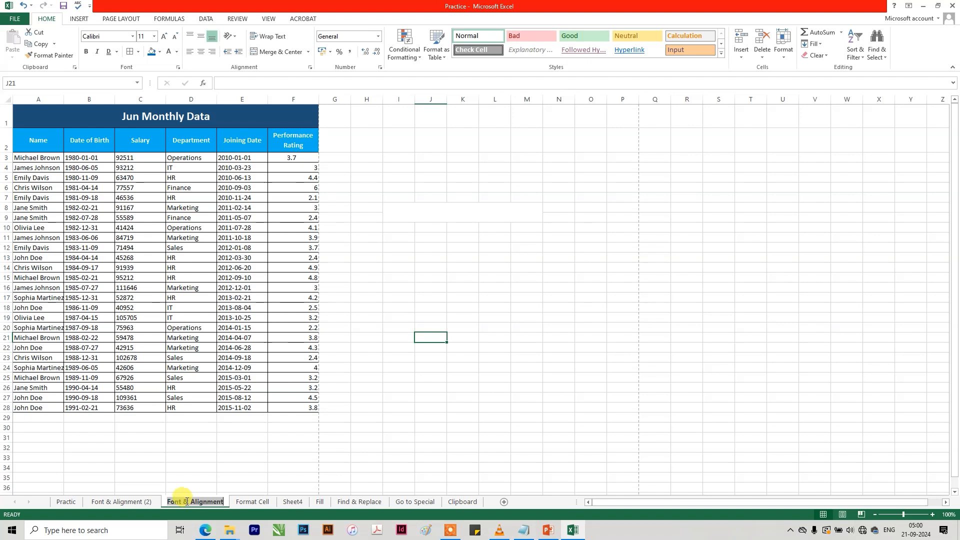
double_click(142, 502)
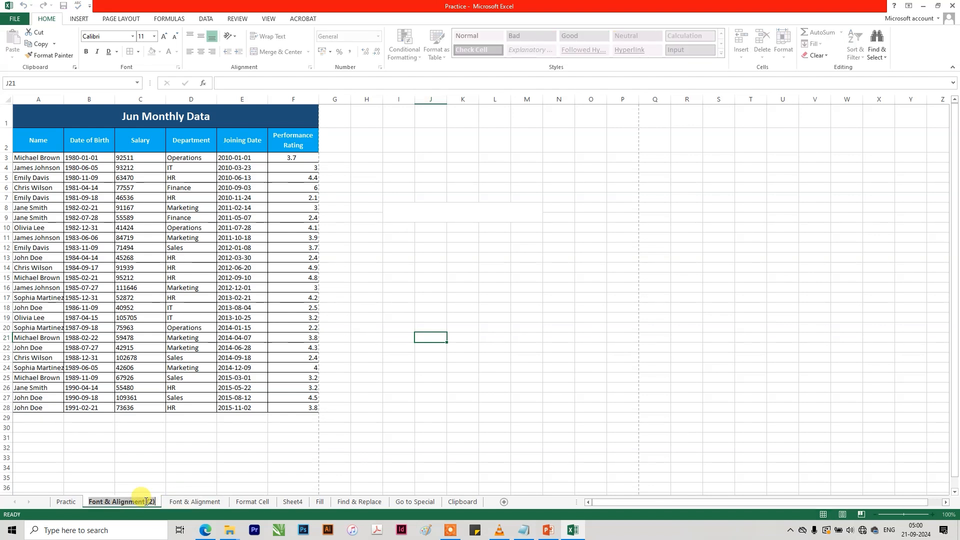
text(July)
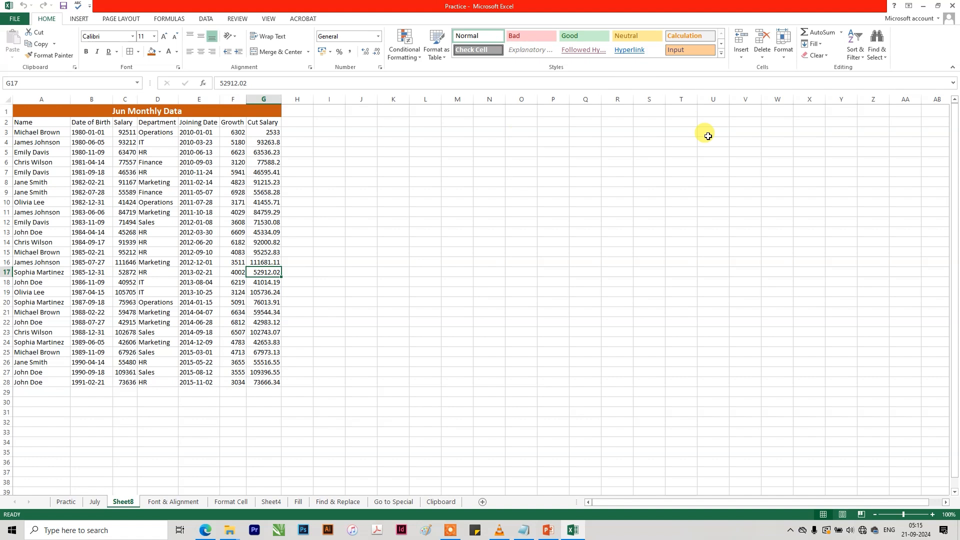
click(784, 55)
click(683, 254)
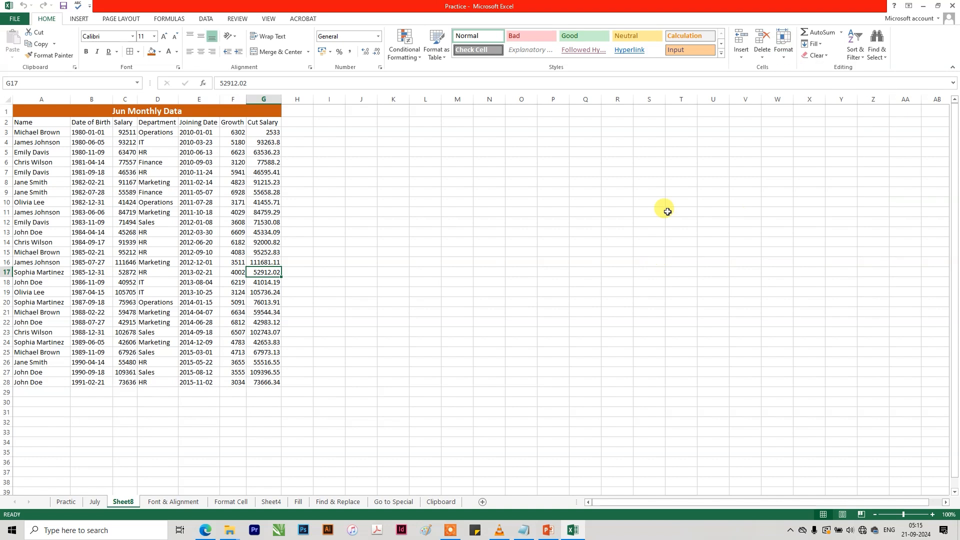
click(667, 211)
click(781, 53)
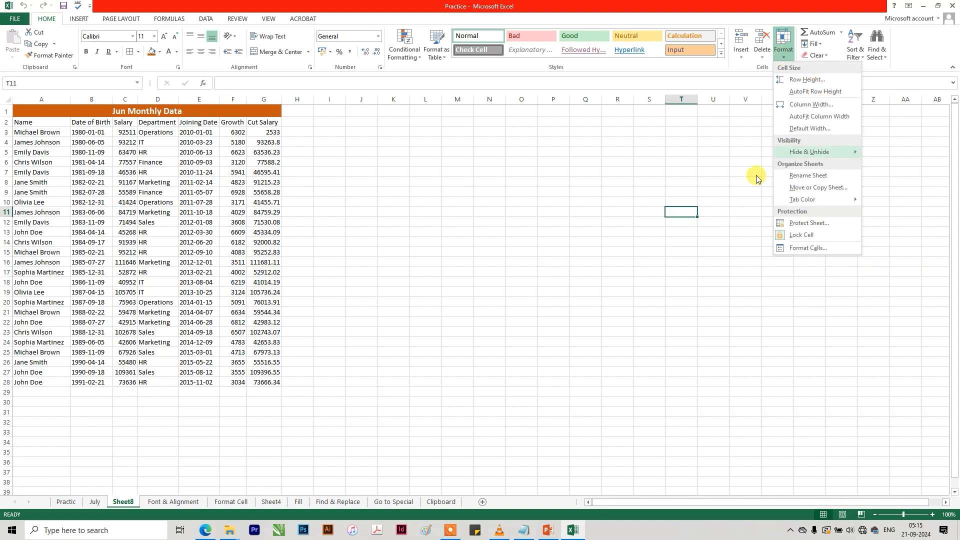
click(682, 206)
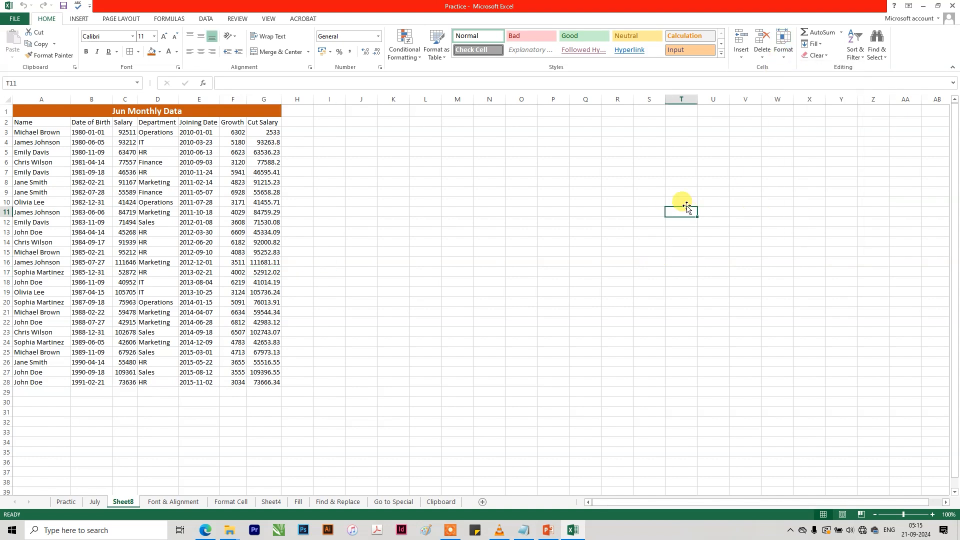
Check the Locked and Hidden protection options of empty cell T11 on Sheet8 in Format Cells.
click(782, 50)
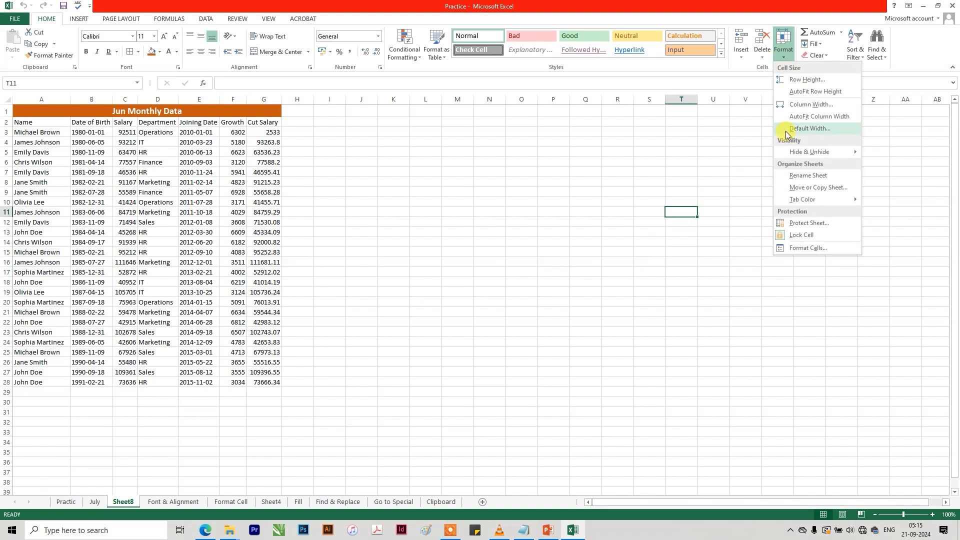
click(802, 248)
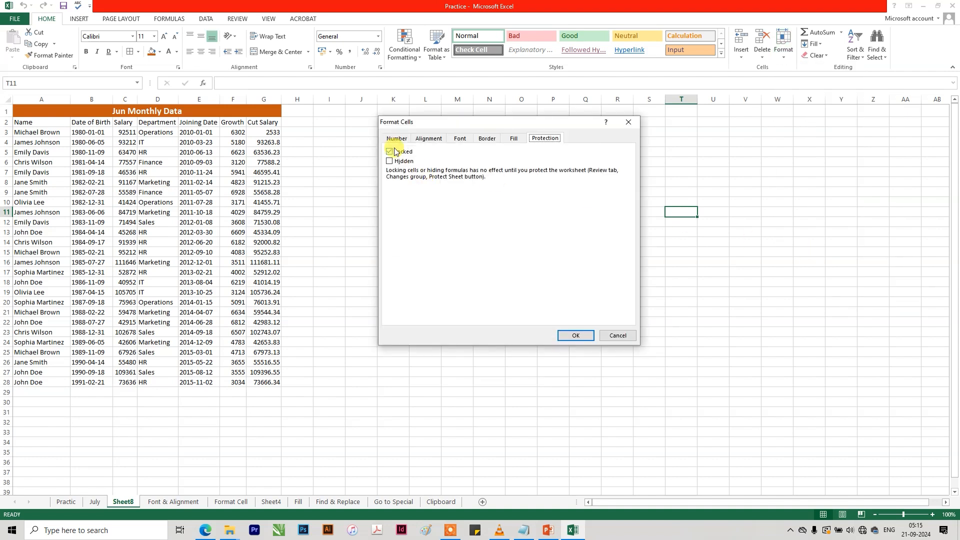
click(573, 336)
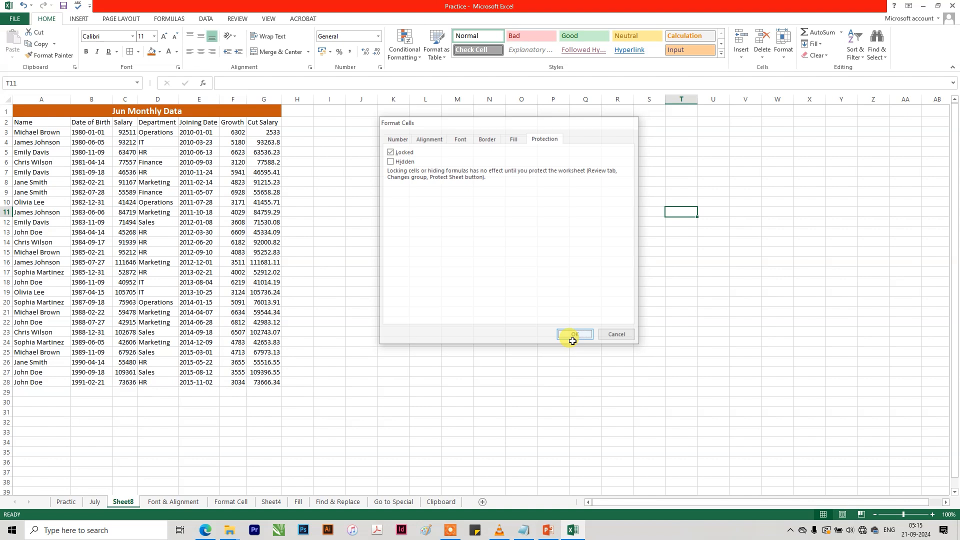
Unlock the Growth column cells F2:F28 on Sheet8 by turning off their Lock Cell setting.
click(269, 143)
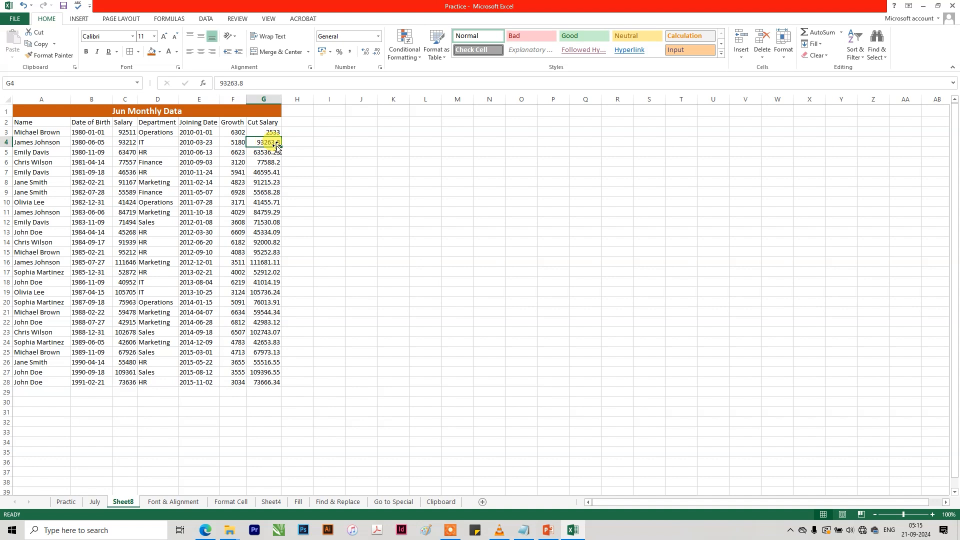
click(306, 301)
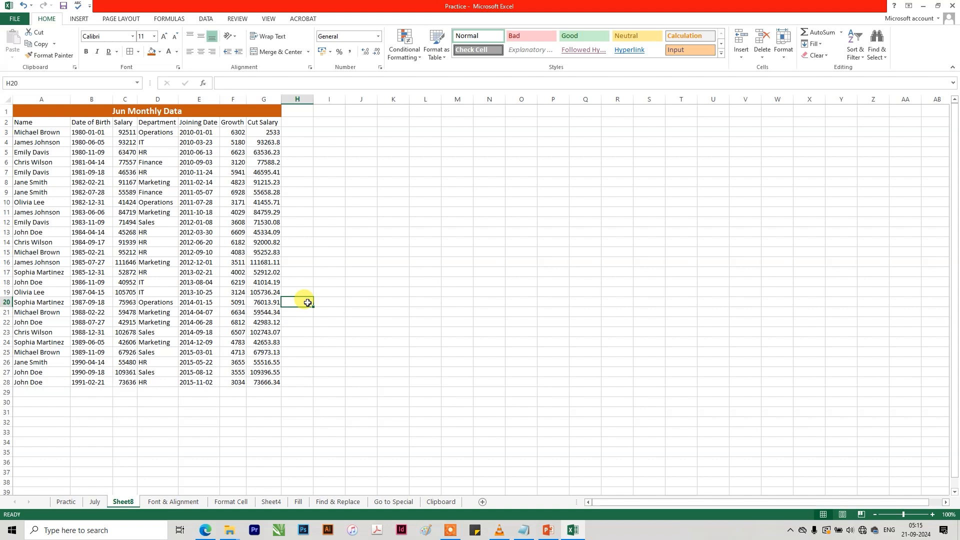
drag(230, 122, 229, 381)
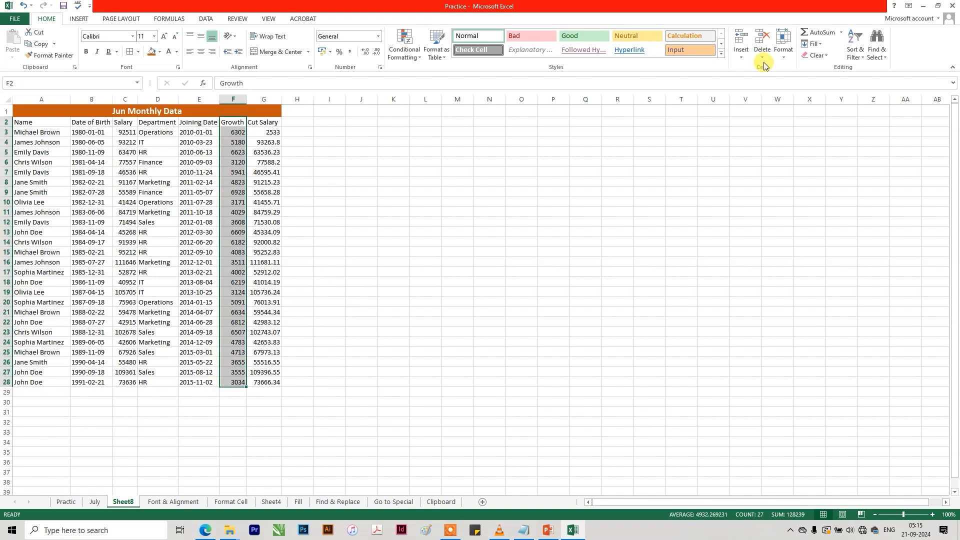
click(779, 59)
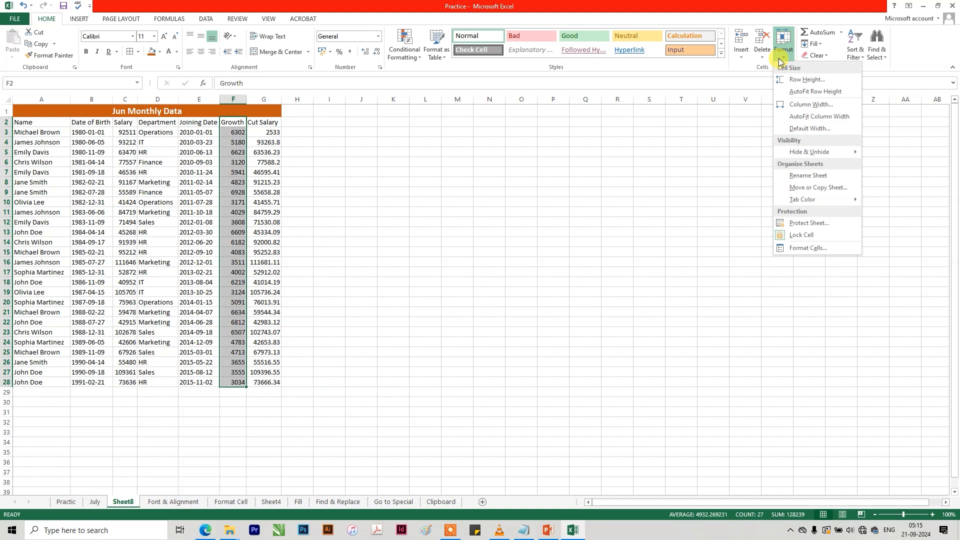
click(807, 236)
click(585, 230)
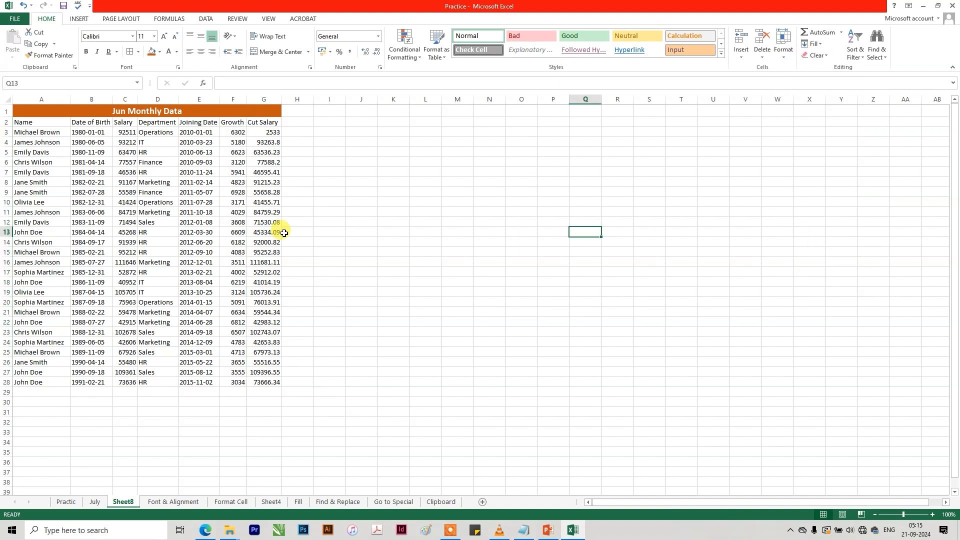
Protect Sheet8 with the default permissions, entering and confirming the sheet protection password.
click(232, 156)
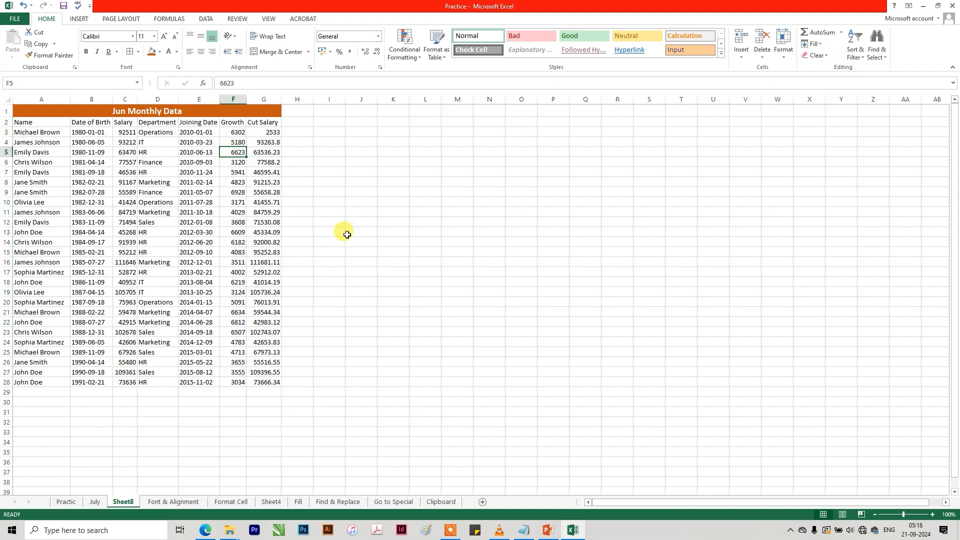
click(785, 61)
click(815, 220)
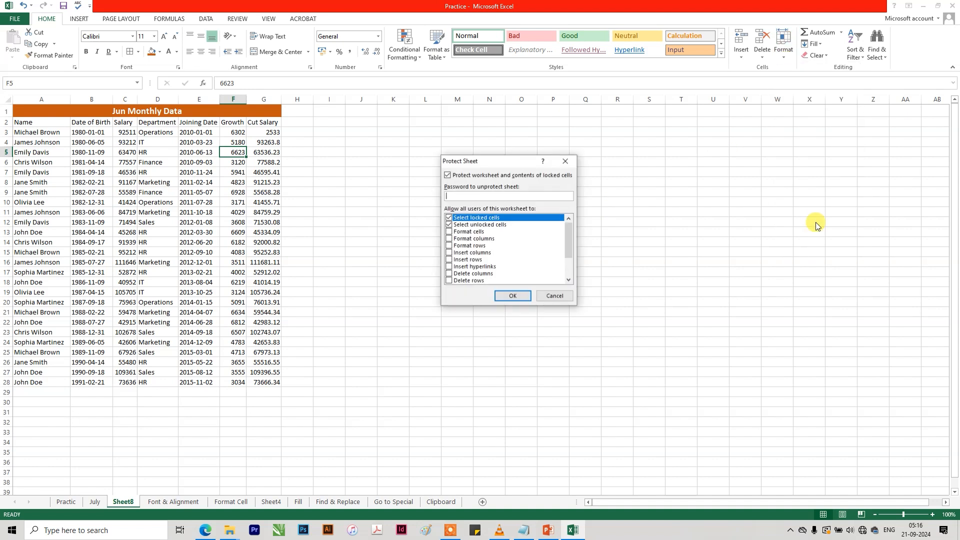
text(12)
key(Return)
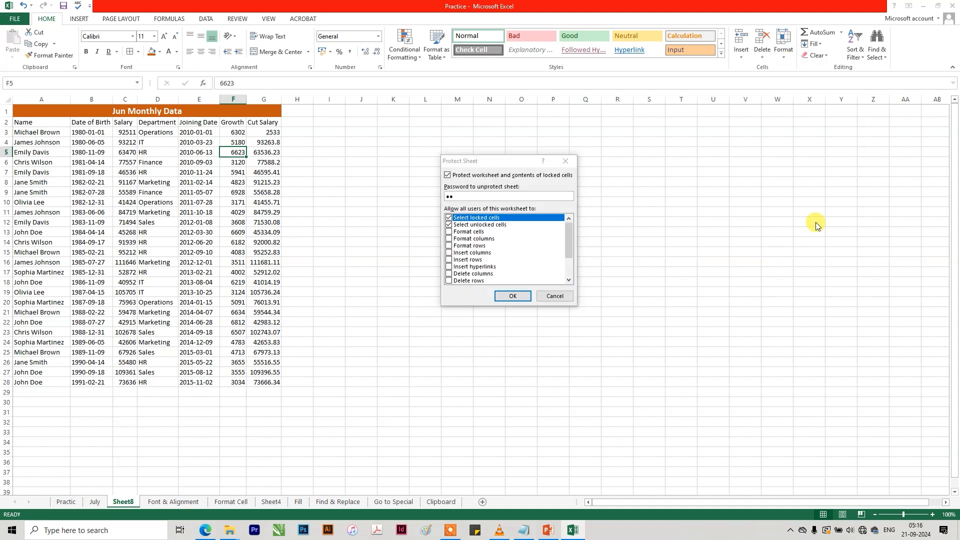
text(12)
key(Return)
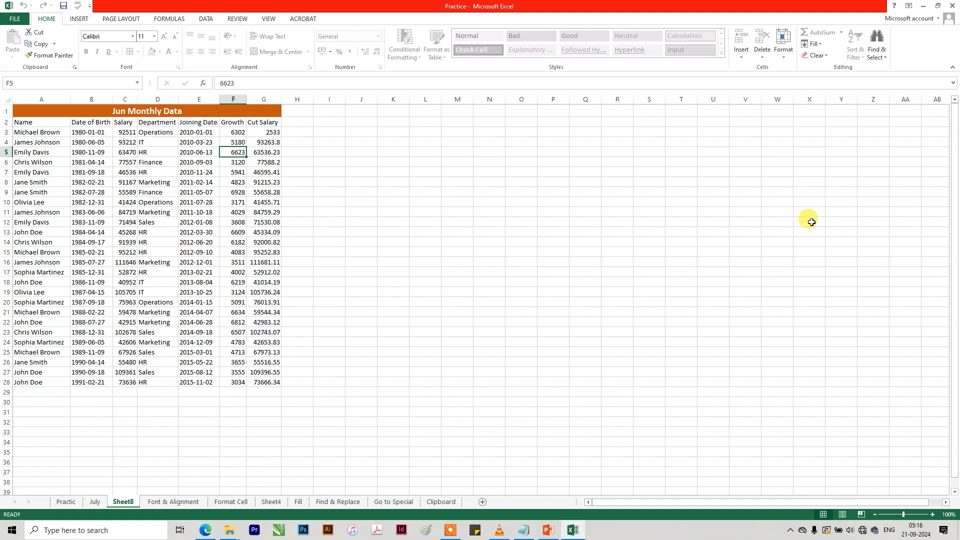
Try entering 5 in Growth cell F5 on the protected sheet, and undo the entry.
text(5)
key(Return)
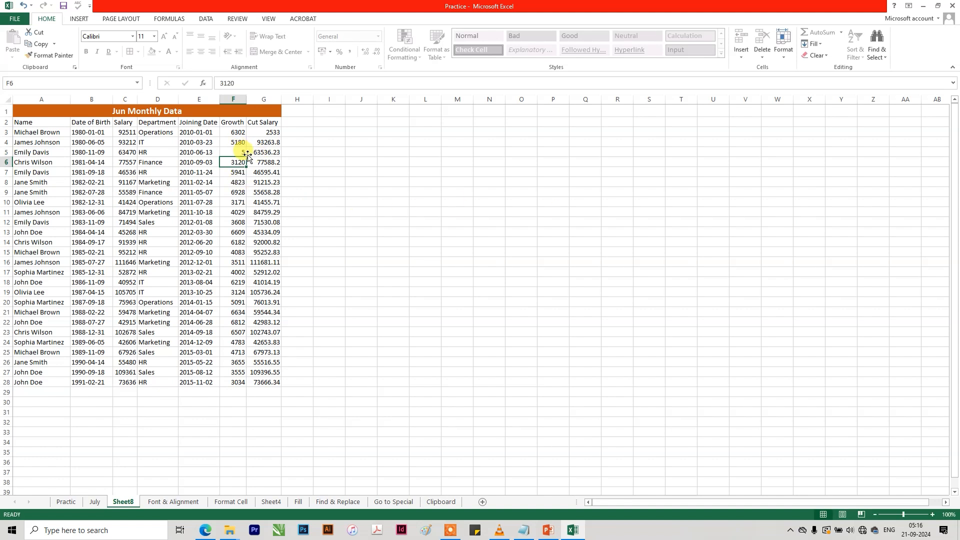
key(ctrl+z)
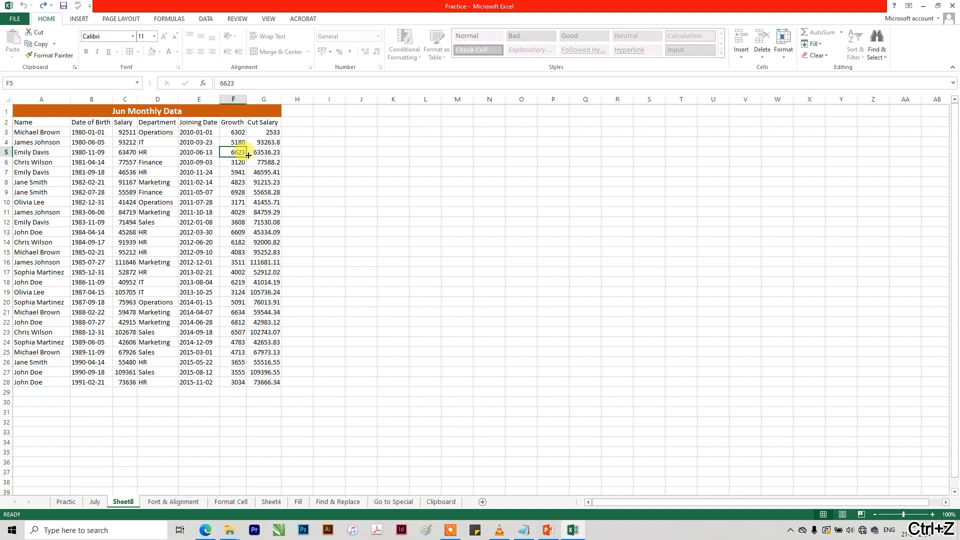
Try editing Cut Salary cells G4 and G8 and clearing Joining Date cell E3 on the protected sheet.
click(265, 144)
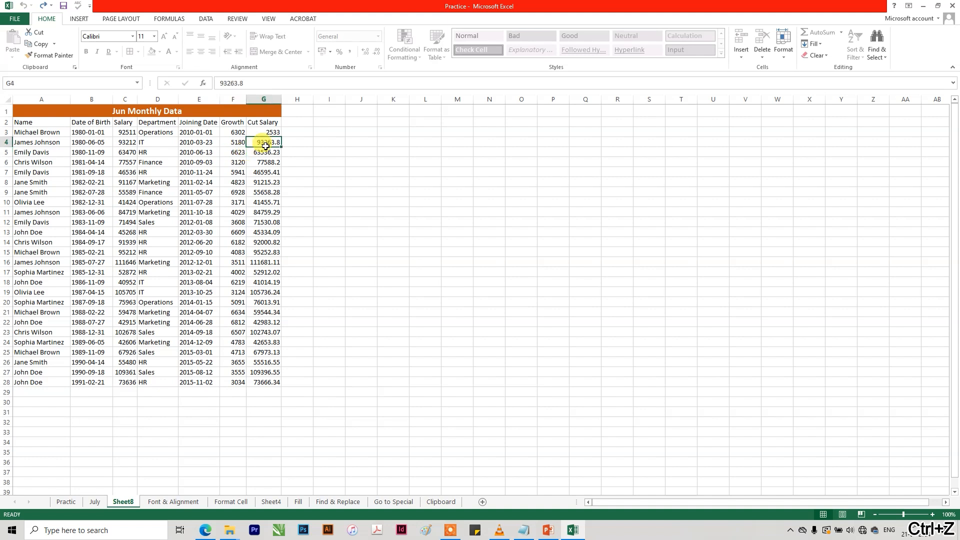
double_click(265, 144)
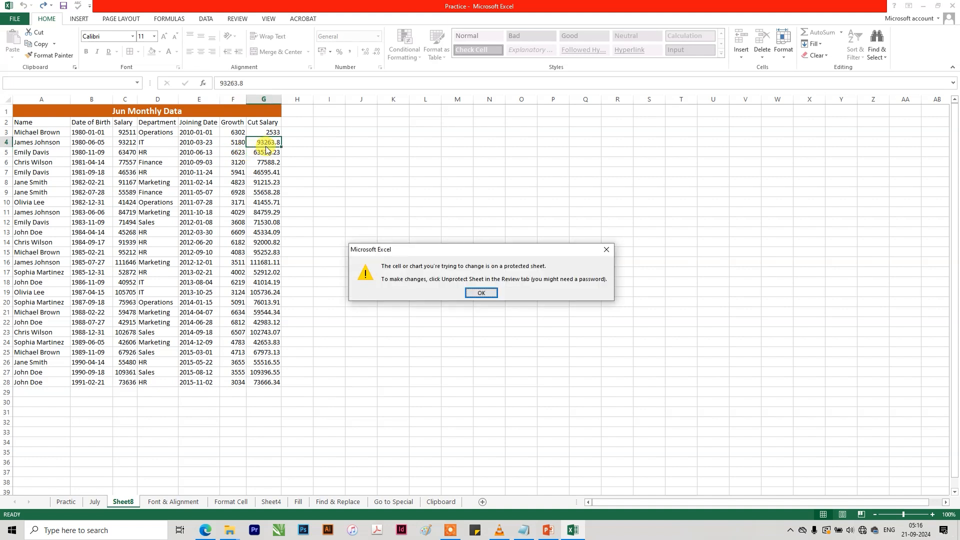
key(Return)
double_click(264, 182)
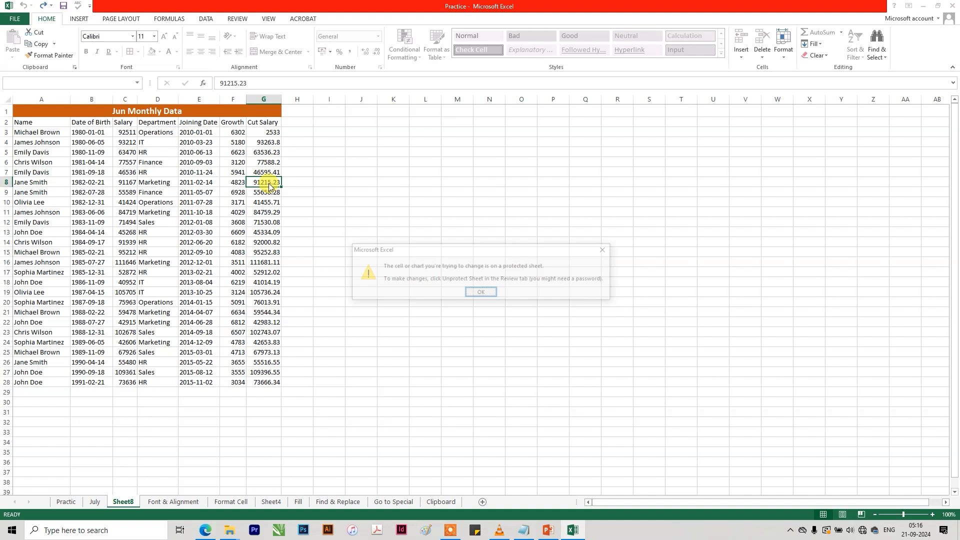
click(494, 293)
click(234, 133)
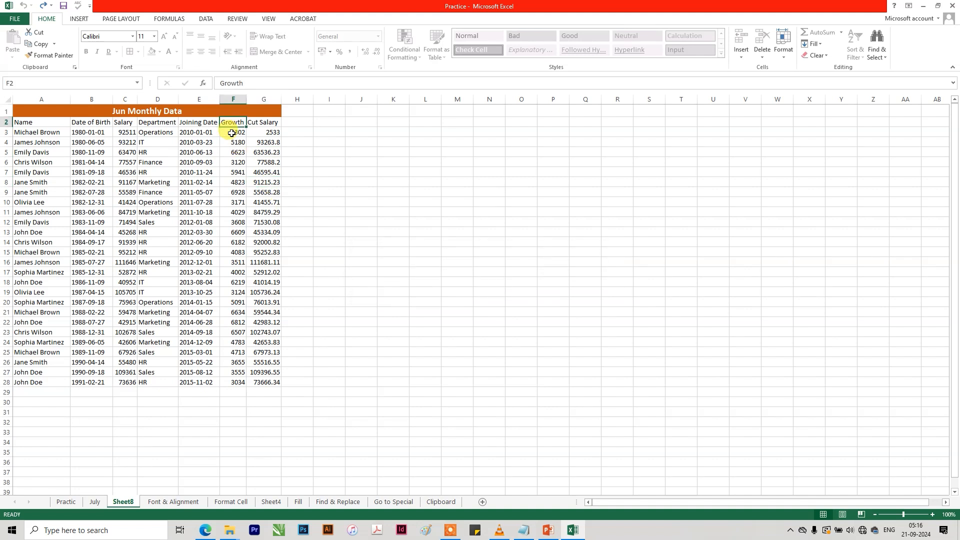
click(201, 132)
key(Delete)
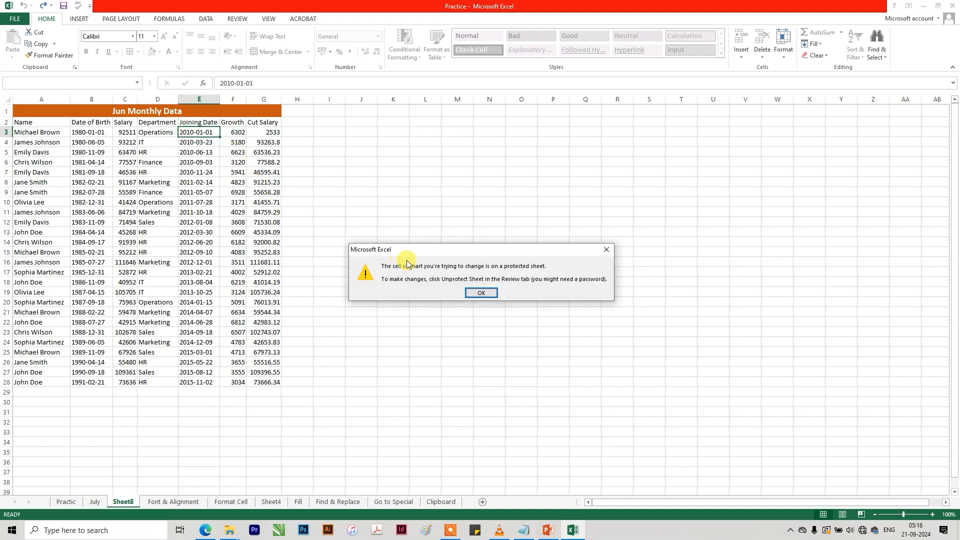
click(483, 293)
In the unlocked Growth column, set F3 to 7000 and F5 to 65.
click(233, 131)
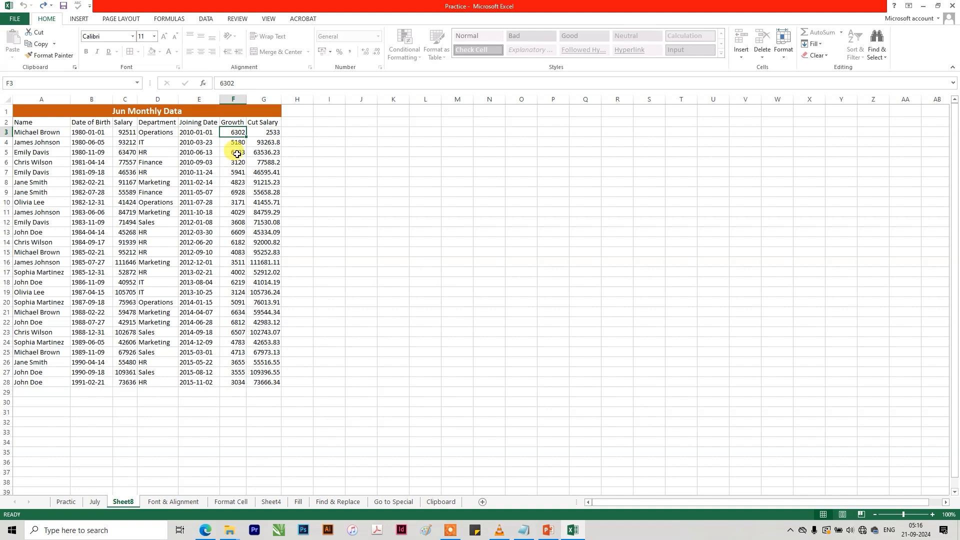
text(7000)
key(Return)
key(Return)
text(65)
key(Return)
key(Return)
key(Return)
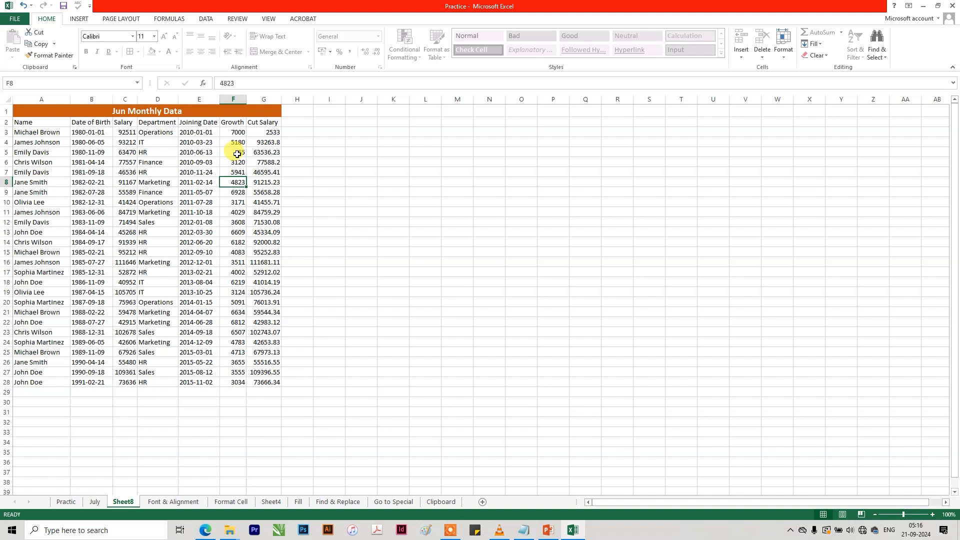
click(270, 131)
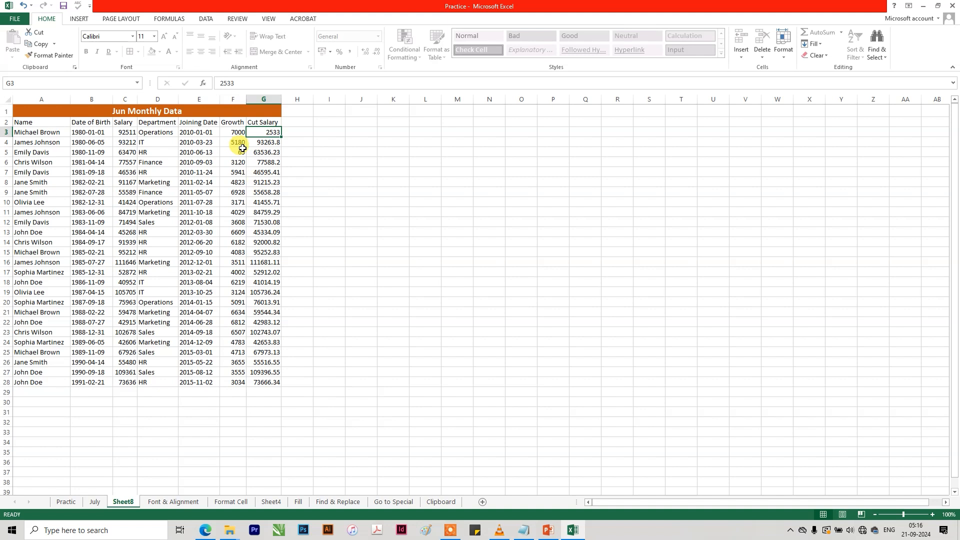
Set cell F6 in the Growth column to 6000.
click(233, 132)
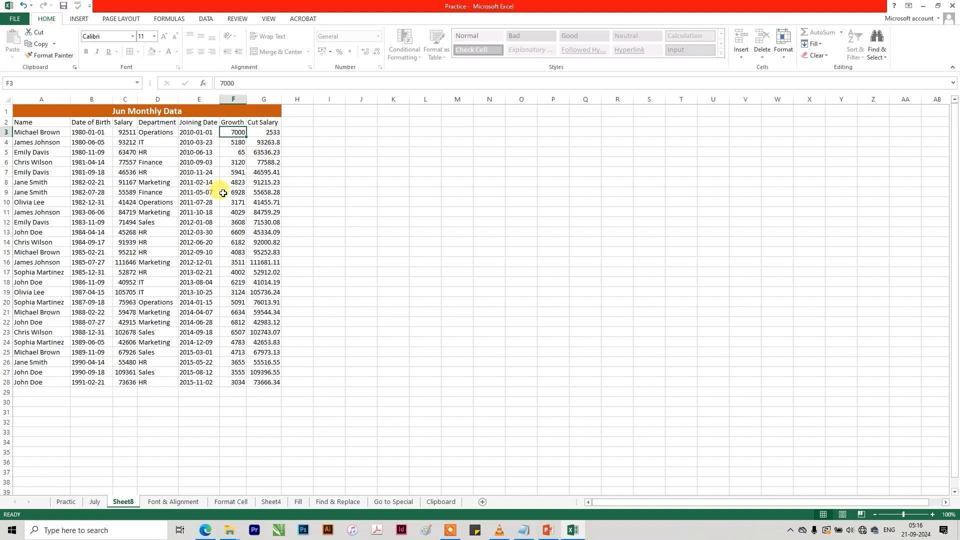
key(Down)
key(Down)
key(Down)
text(6)
key(Return)
key(Return)
key(Up)
key(Up)
text(6000)
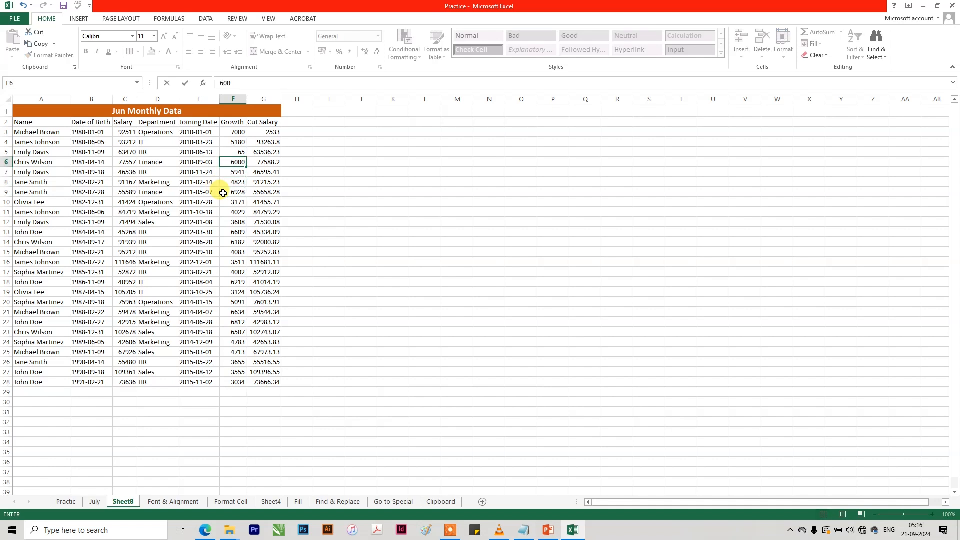
key(Return)
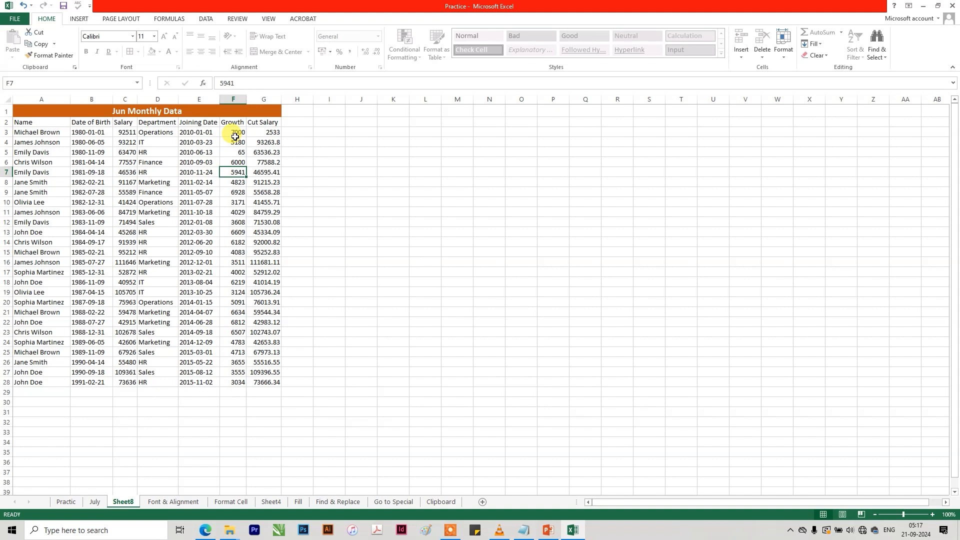
Set cell F21 in the Growth column to 6574.
click(233, 310)
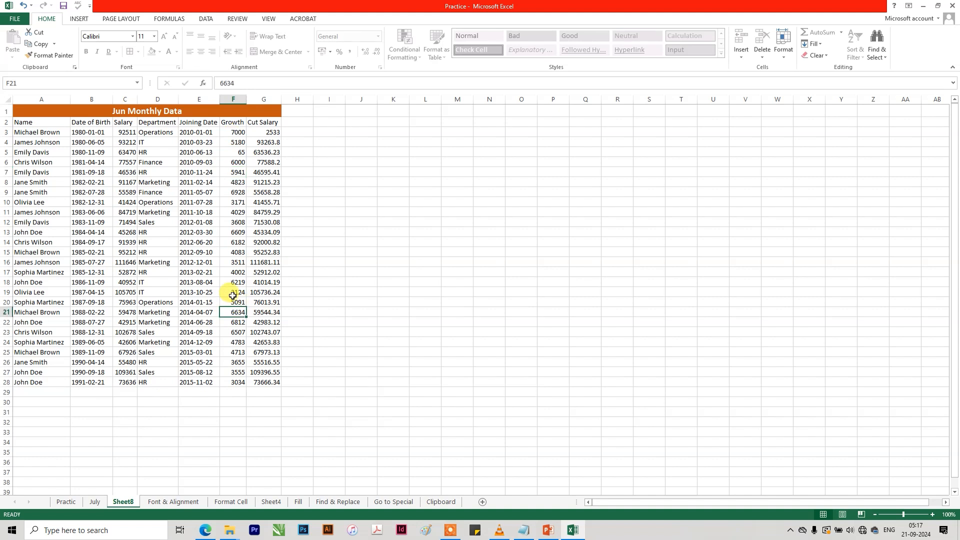
text(6)
text(4)
key(Return)
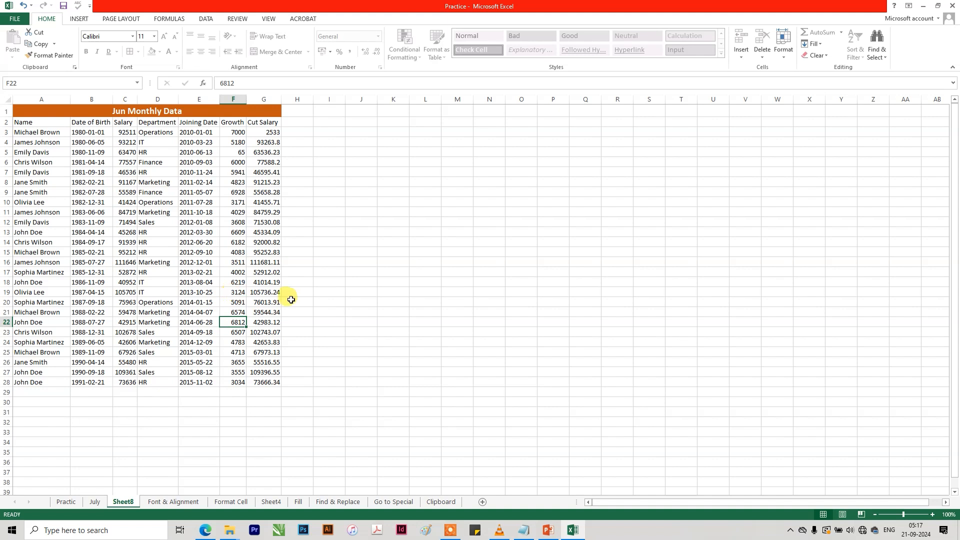
Remove the protection from Sheet8 by entering the sheet password.
click(265, 185)
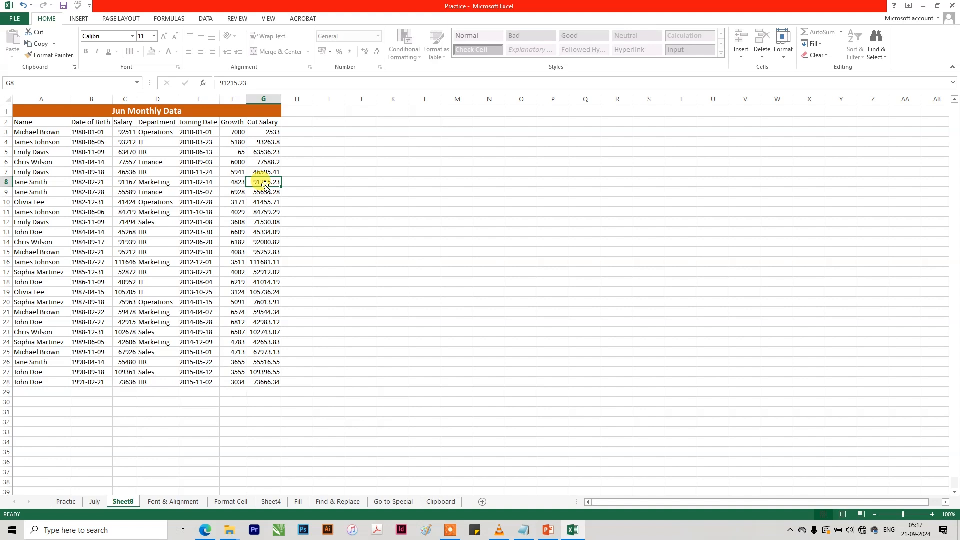
key(Down)
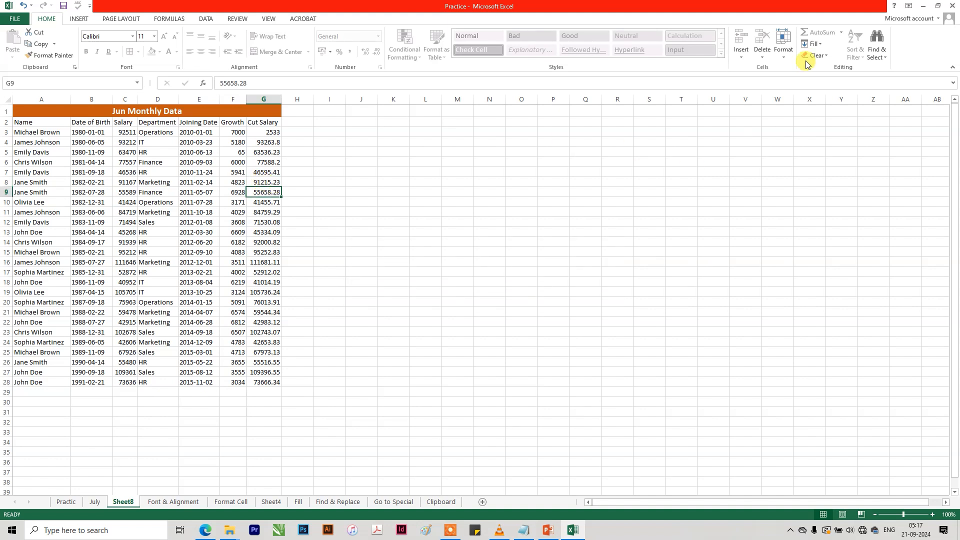
click(783, 50)
click(815, 224)
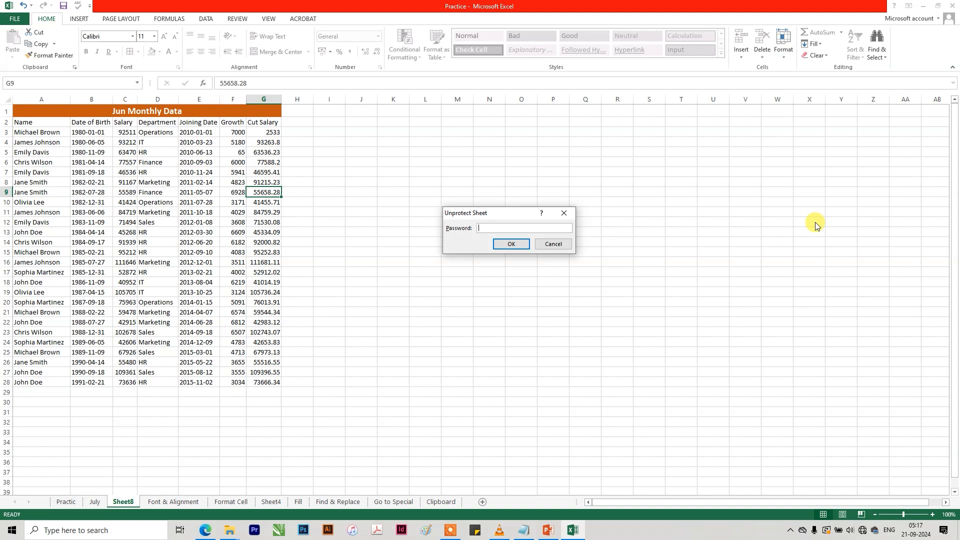
text(123)
key(Return)
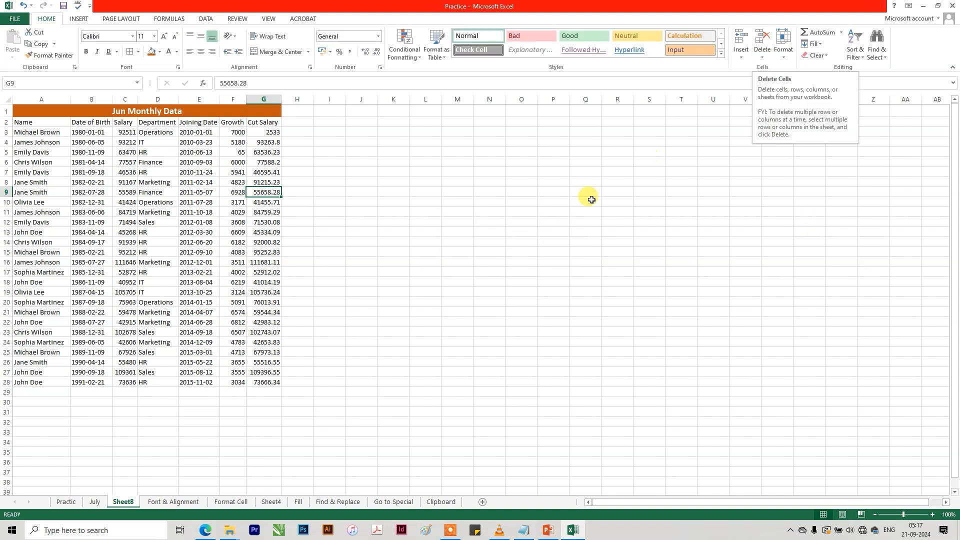
click(554, 212)
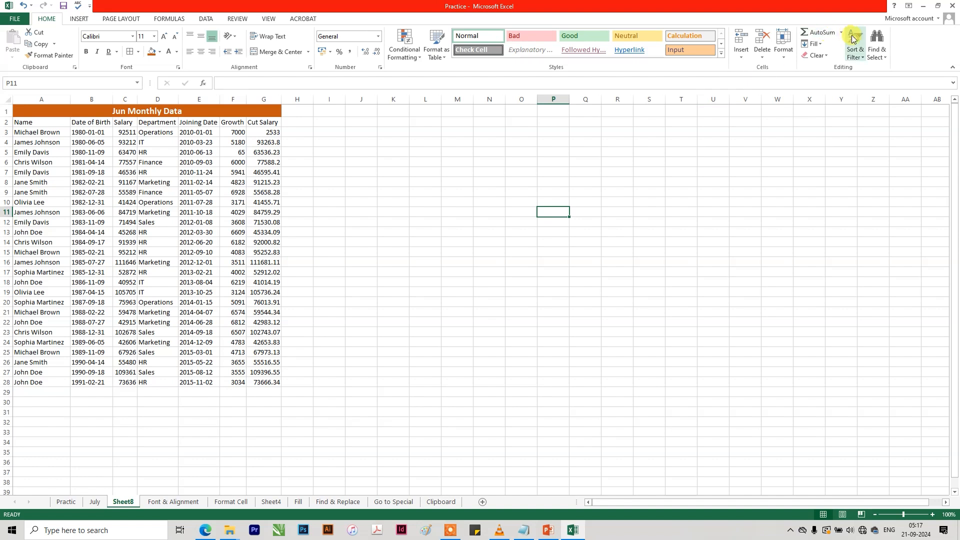
click(836, 33)
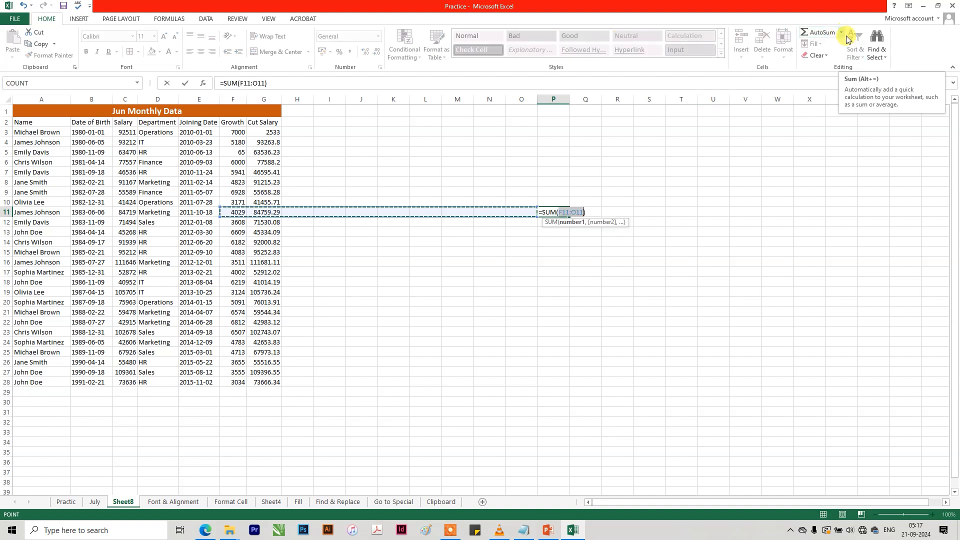
key(Escape)
On the Format Cell sheet, review the available AutoSum functions and the Total Sale formula in K6.
click(167, 501)
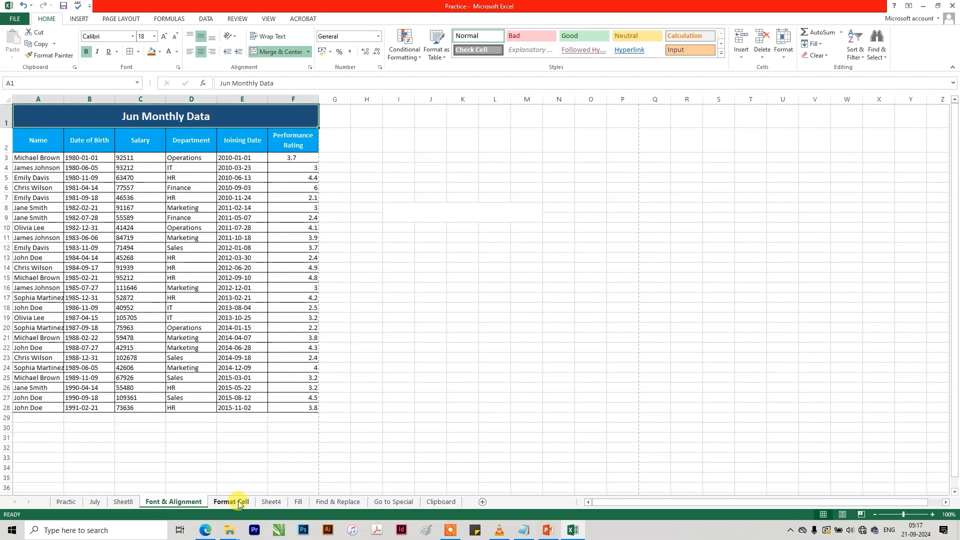
click(239, 502)
click(335, 271)
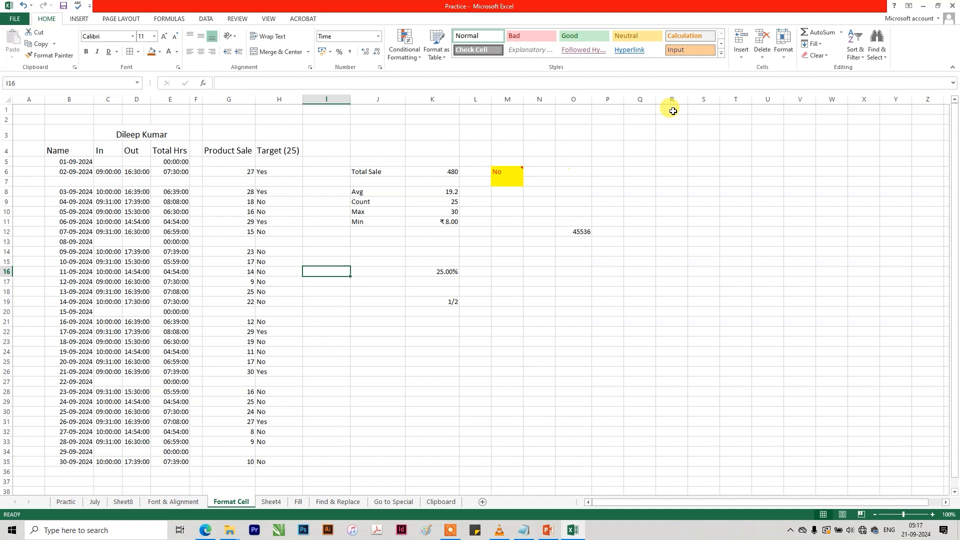
click(841, 32)
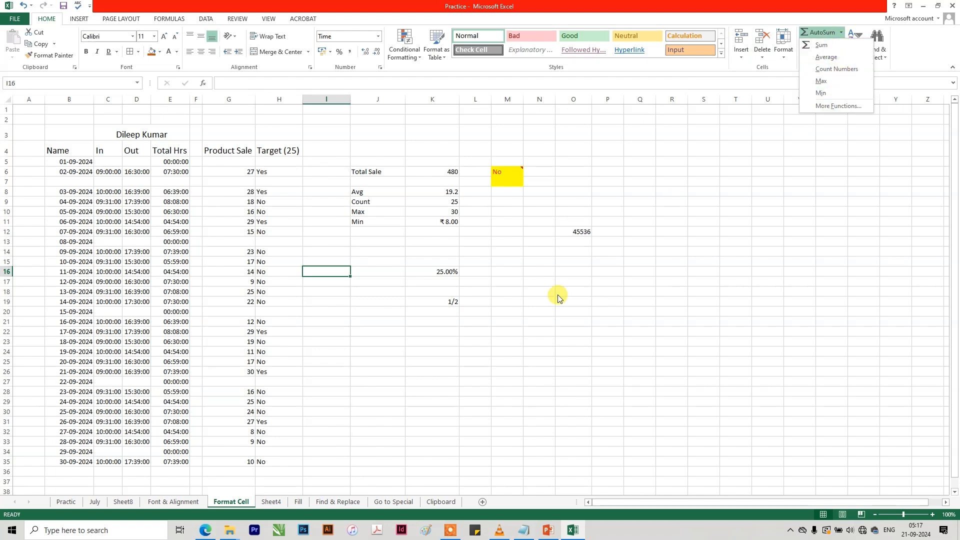
click(391, 397)
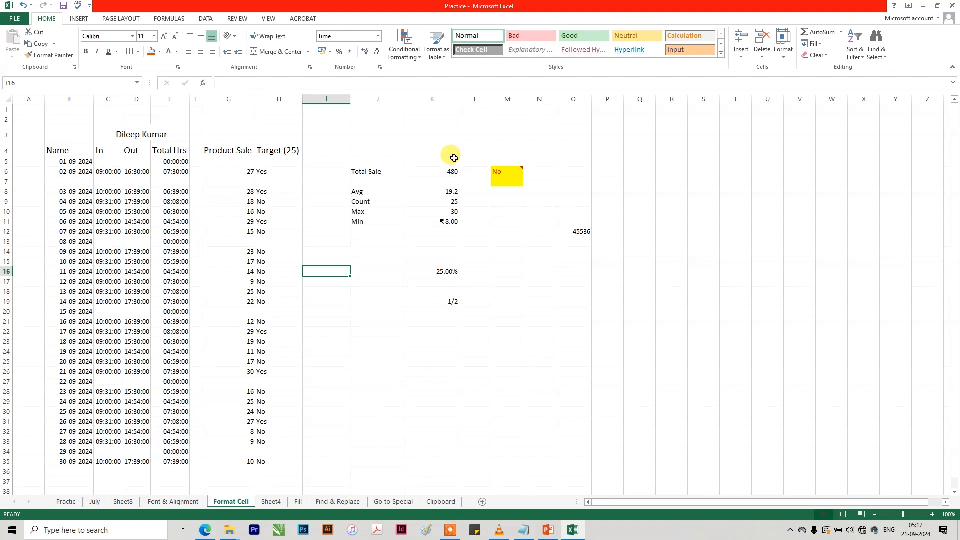
click(443, 170)
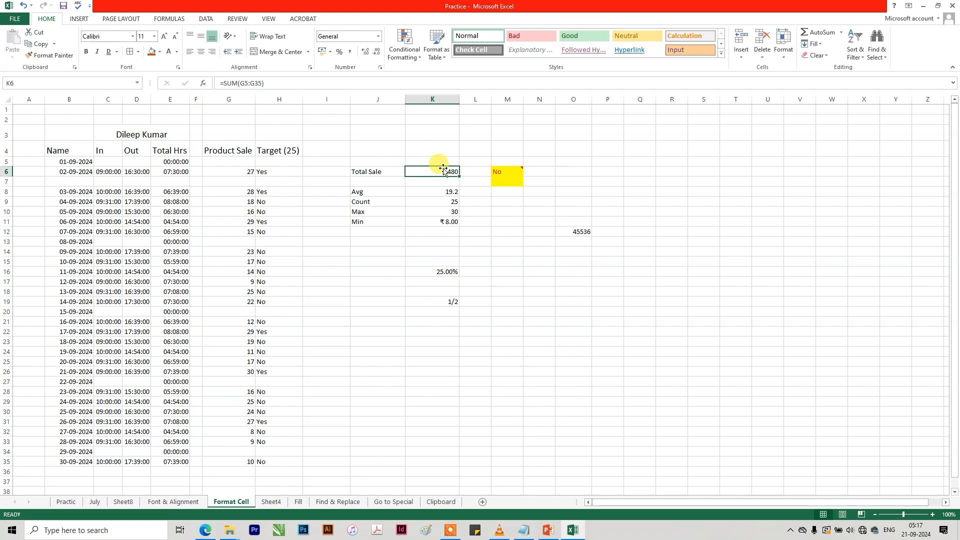
text(sum)
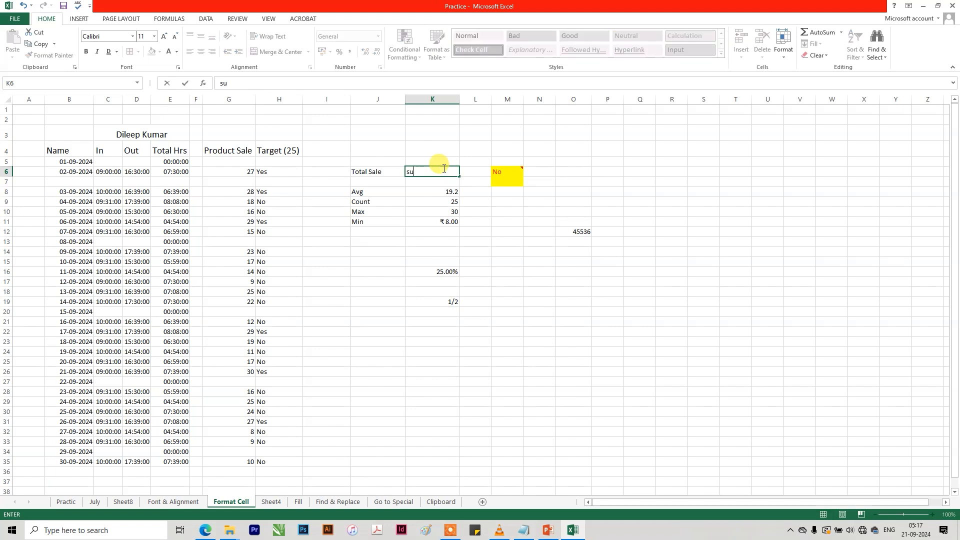
key(BackSpace)
key(BackSpace)
key(BackSpace)
Replace the Total Sale formula in K6 with =SUM(G6,G8,G14:G19,G21:G26,G28:G33,G35,G9:G12).
text(=)
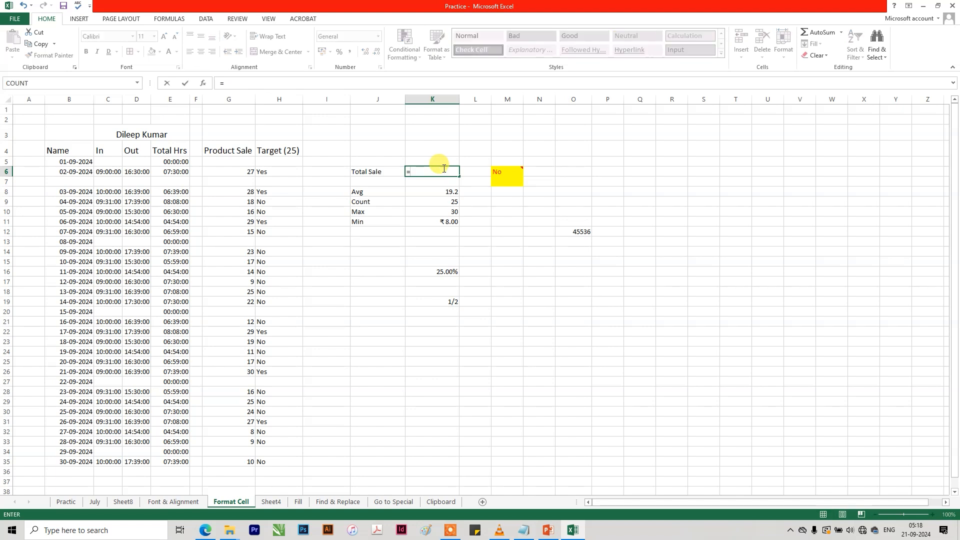
text(sum)
key(Tab)
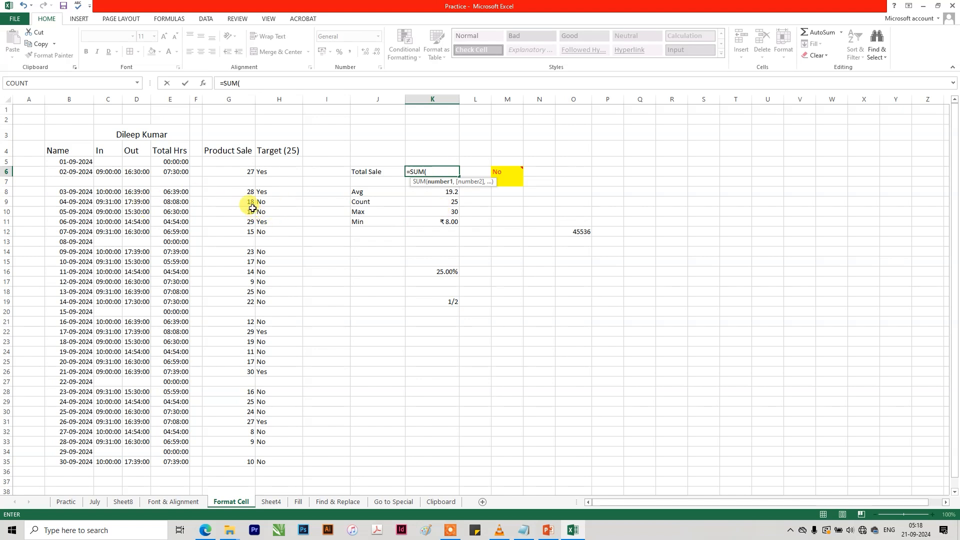
click(241, 173)
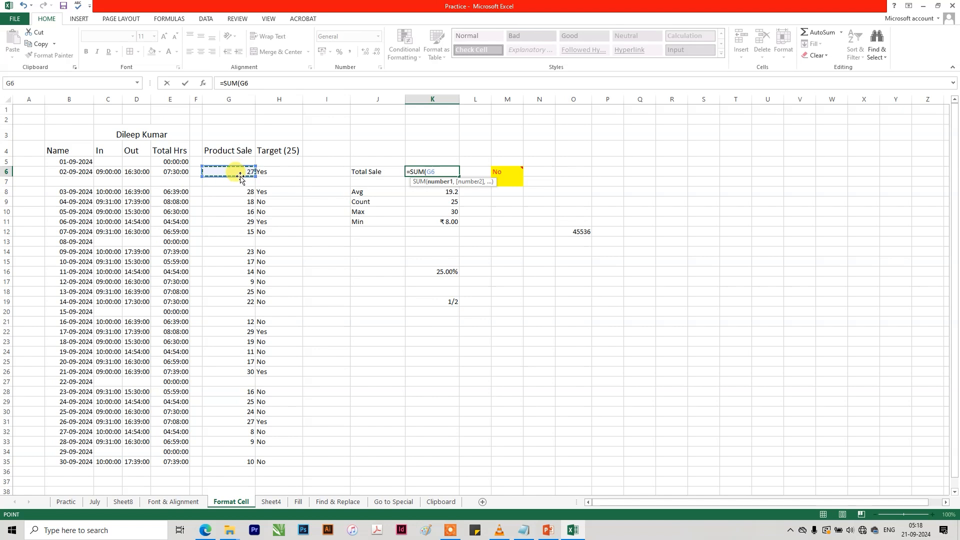
text(,)
click(242, 192)
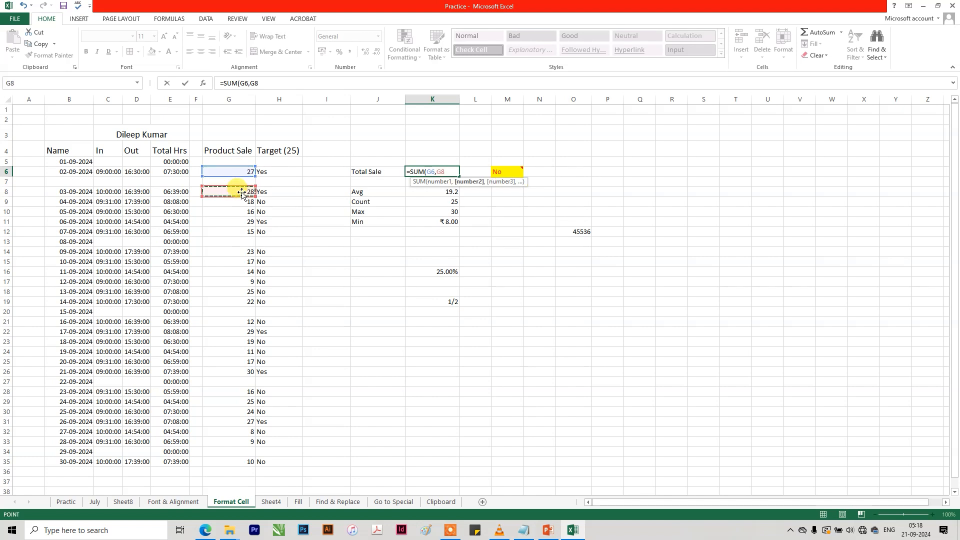
text(,)
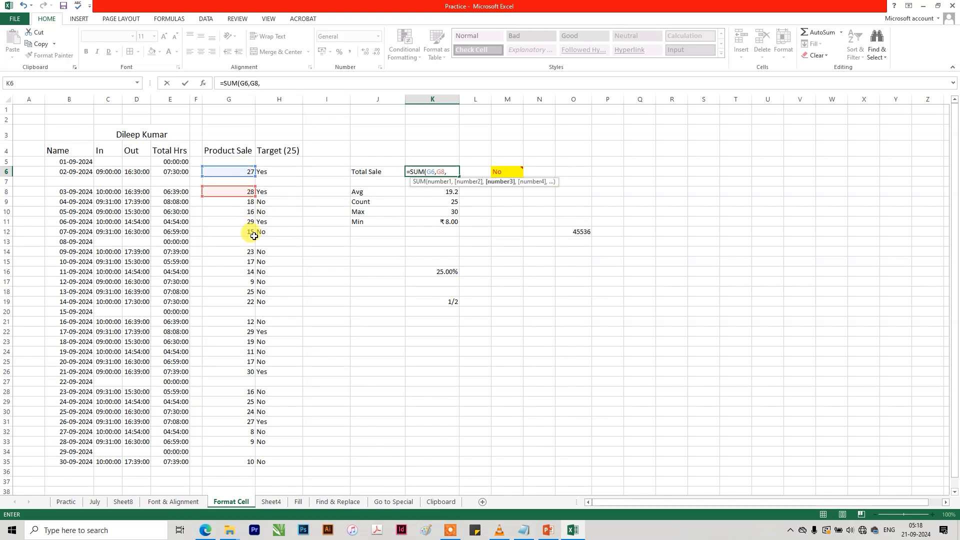
drag(243, 255, 247, 439)
text(,)
text(,)
text(,)
click(243, 462)
text(,)
drag(231, 200, 238, 229)
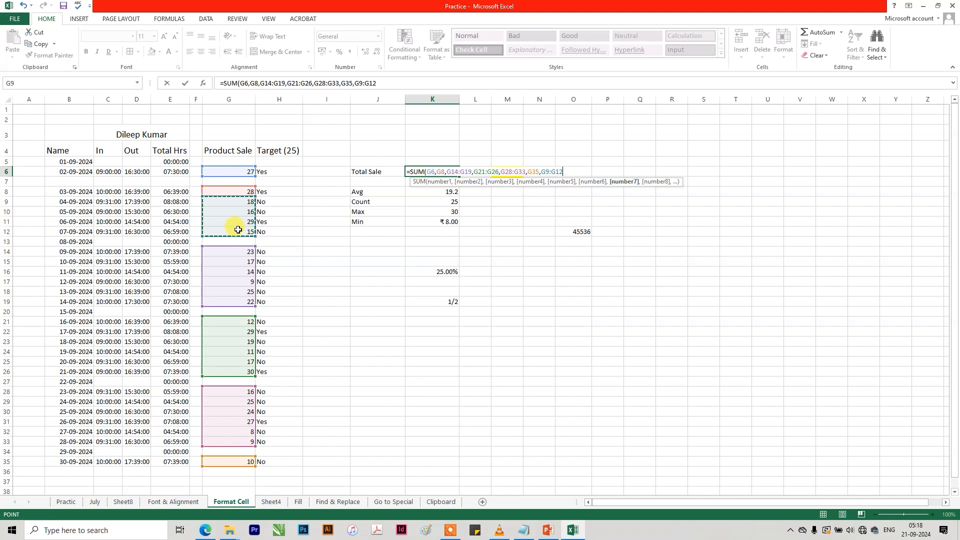
key(Return)
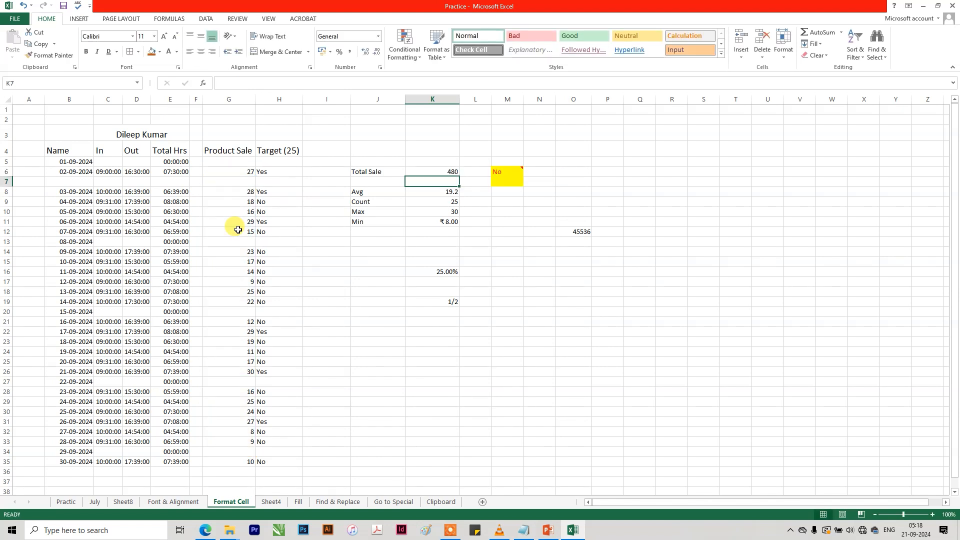
key(Up)
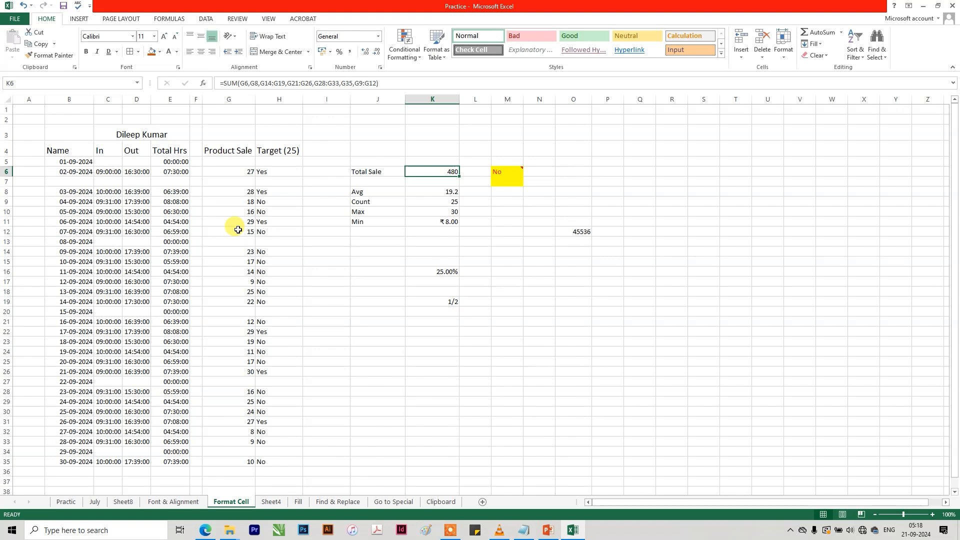
Copy the Product Sale values in G8:G12 into S8:S12, G14:G18 and S13:S17.
drag(244, 193, 238, 229)
key(ctrl+c)
click(704, 191)
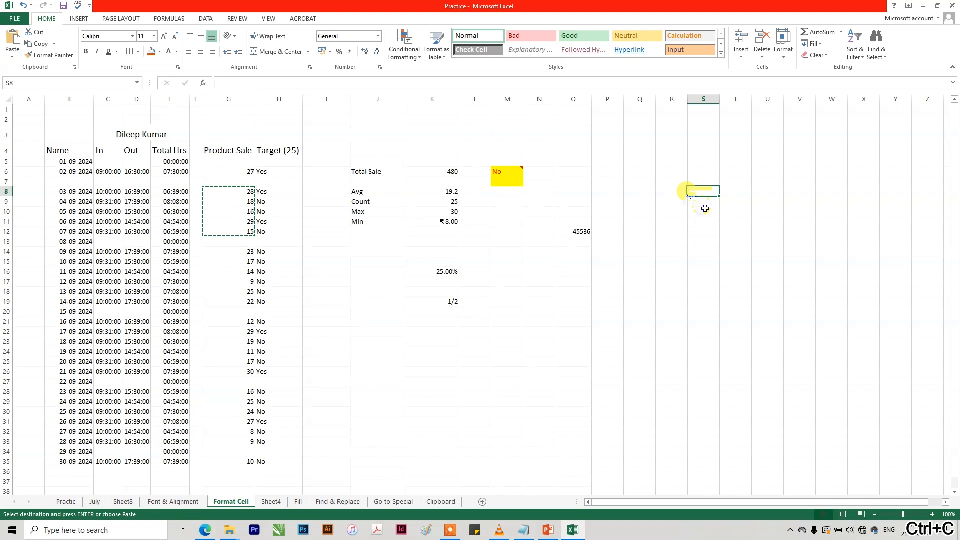
key(ctrl+v)
drag(239, 252, 239, 292)
key(ctrl+v)
click(697, 241)
key(ctrl+v)
Total the copied values S8:S17 in cell S18 with an automatic SUM formula.
click(712, 312)
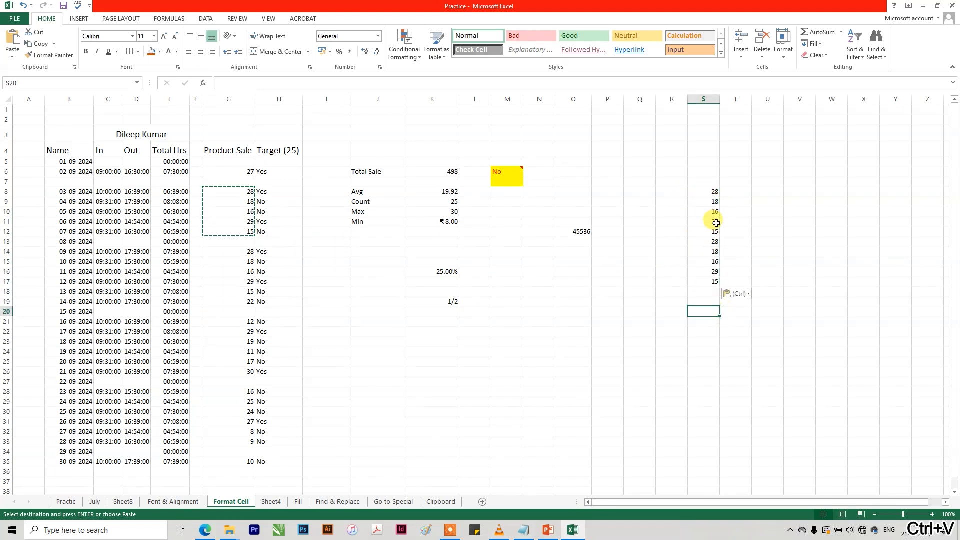
click(709, 291)
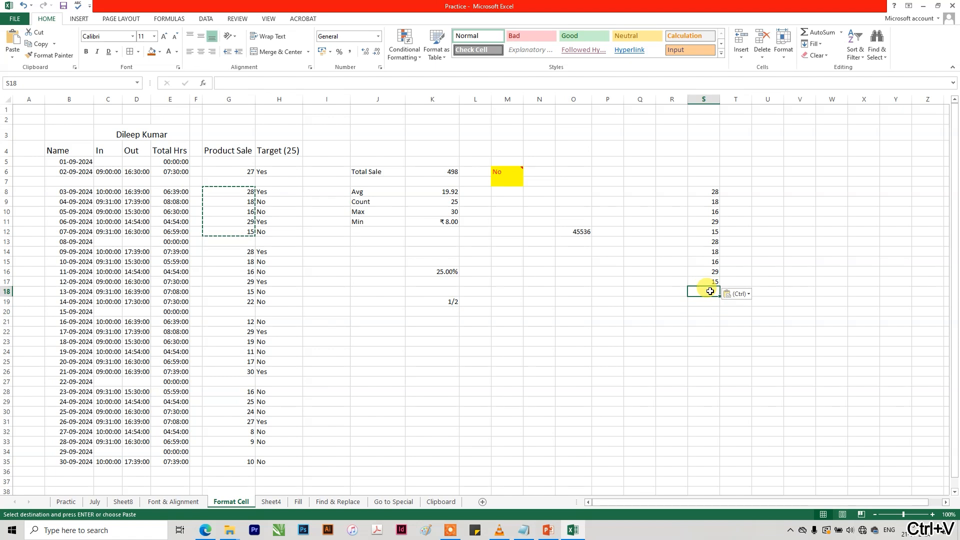
key(alt+equal)
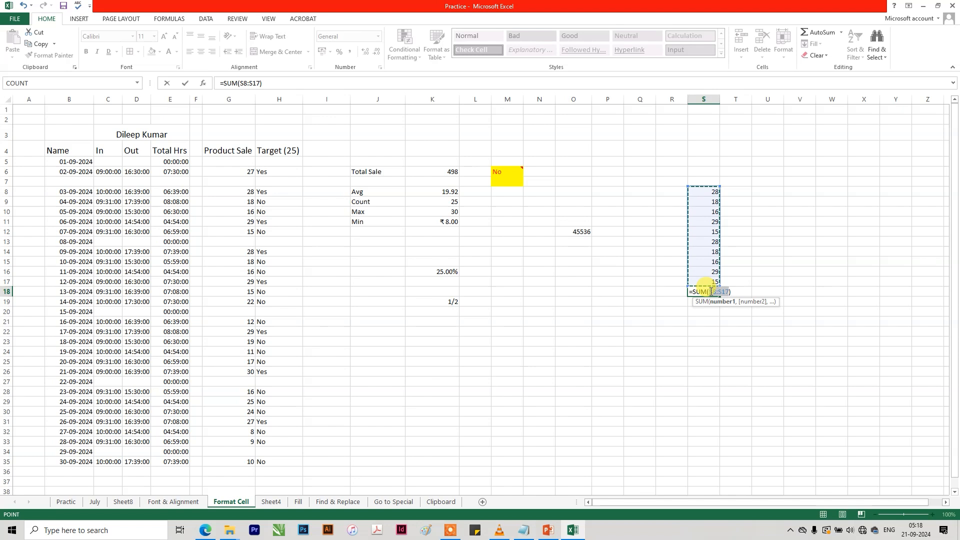
key(Return)
Replace the formula in S18 with the AutoSum Average function over S8:S17.
click(710, 290)
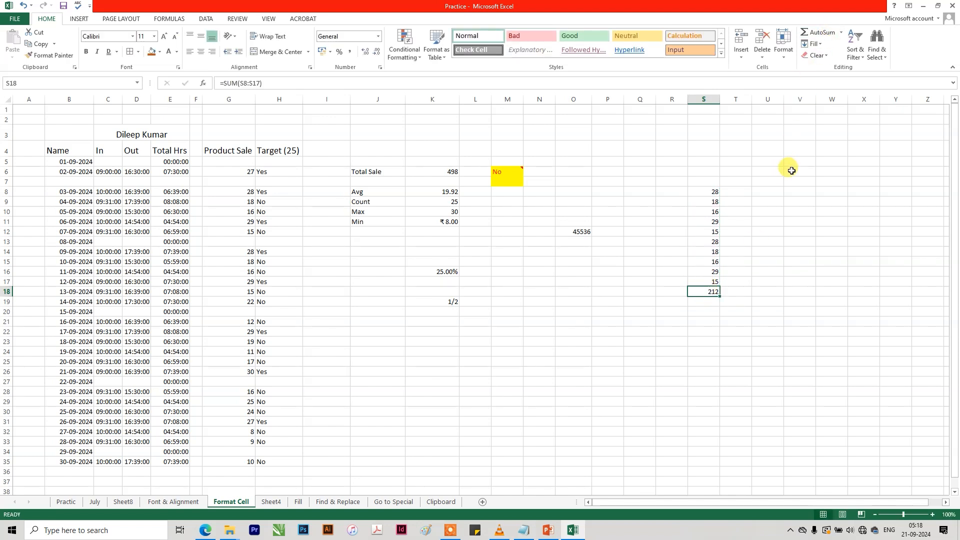
click(840, 32)
click(822, 44)
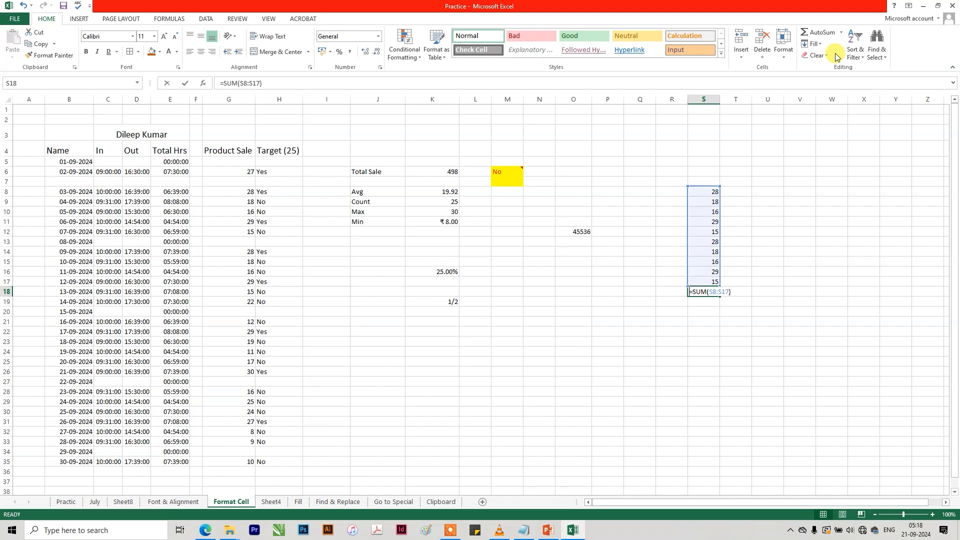
key(Return)
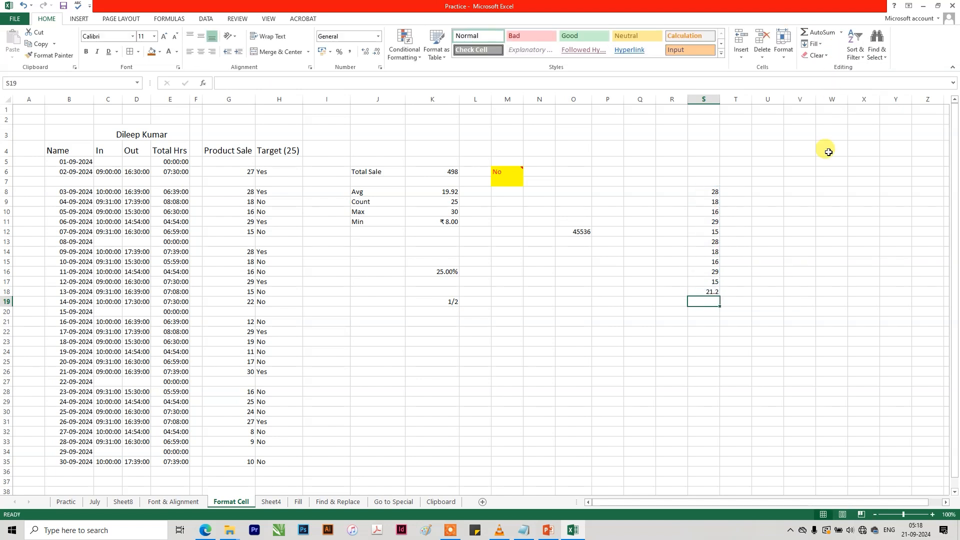
Replace the formula in S18 with the AutoSum Min function over S8:S17.
click(709, 292)
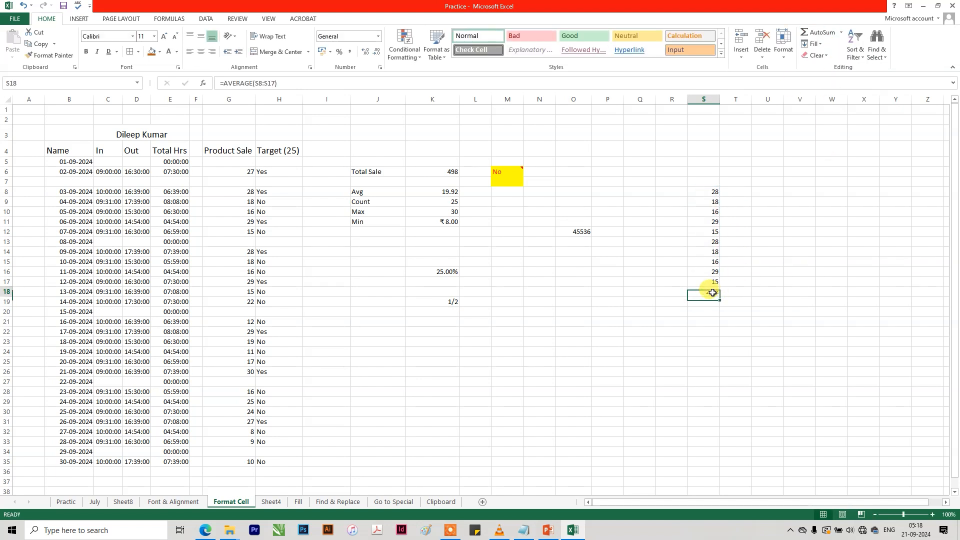
click(840, 33)
click(830, 89)
key(Return)
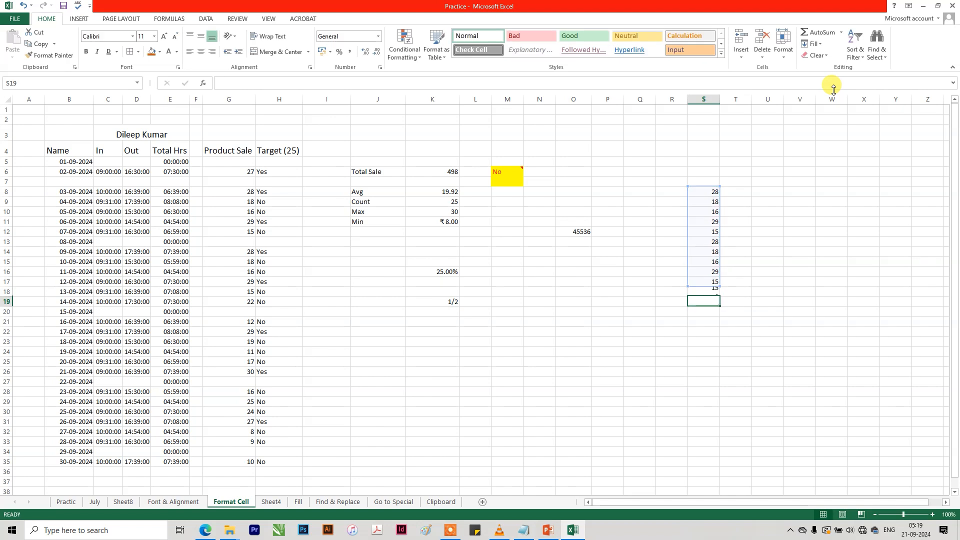
Examine the cell ranges used by the Avg formula in K8 and the Count formula in K9.
click(449, 193)
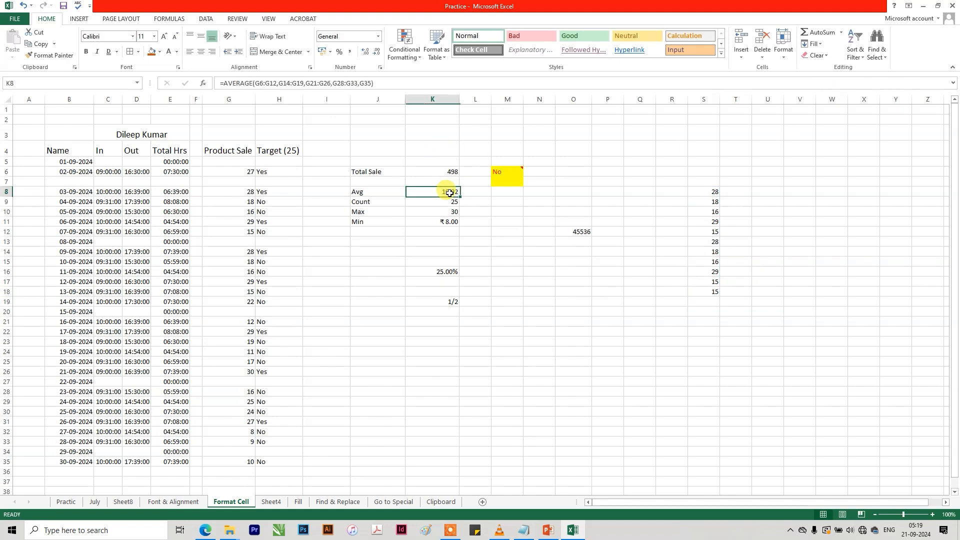
double_click(449, 193)
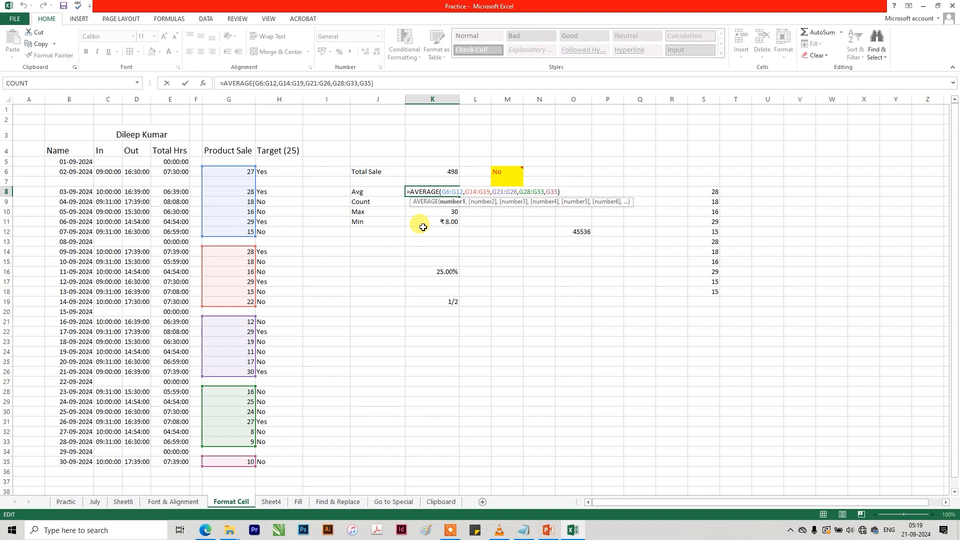
key(Return)
double_click(438, 202)
key(Escape)
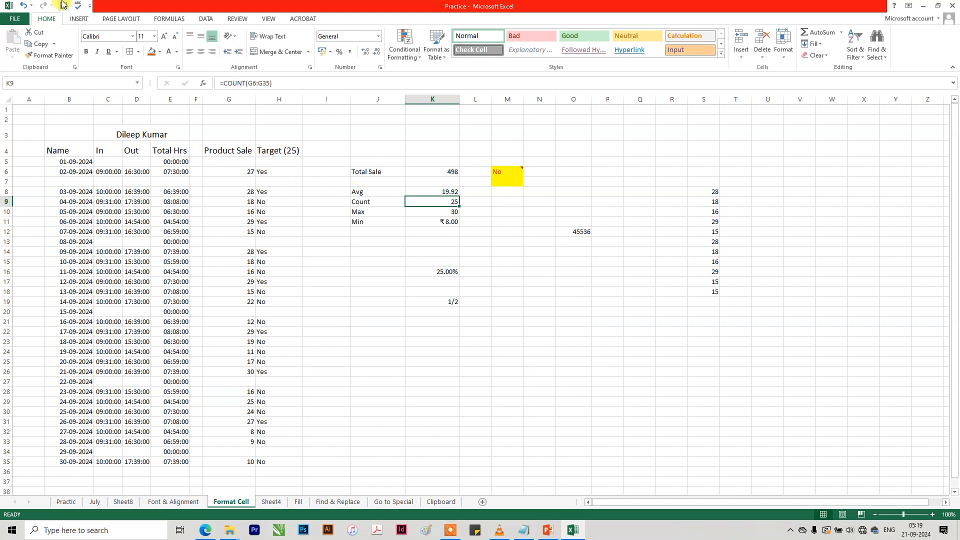
Review the attendance table's name heading, first date, Total Hrs formula in E6 and Product Sale entries in G6 and G10.
click(128, 136)
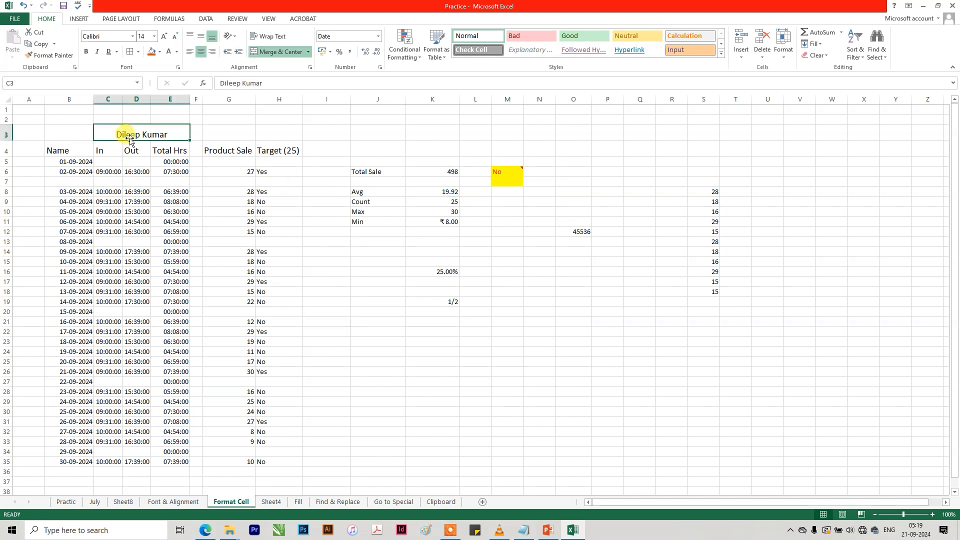
click(74, 161)
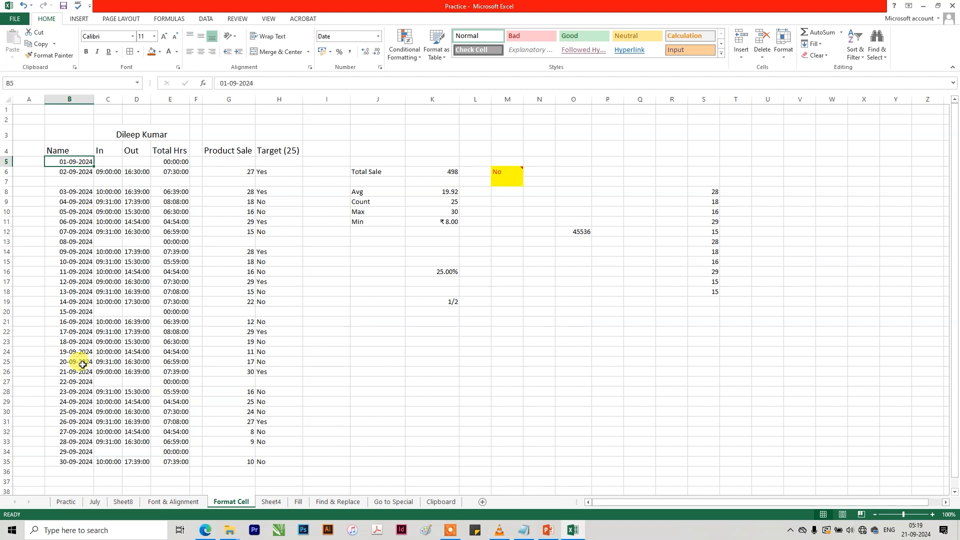
click(175, 170)
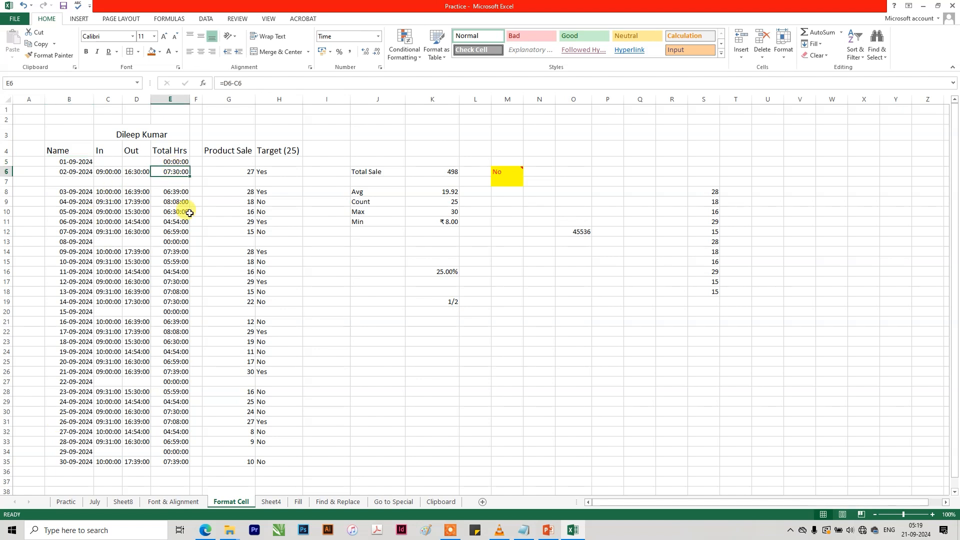
click(236, 173)
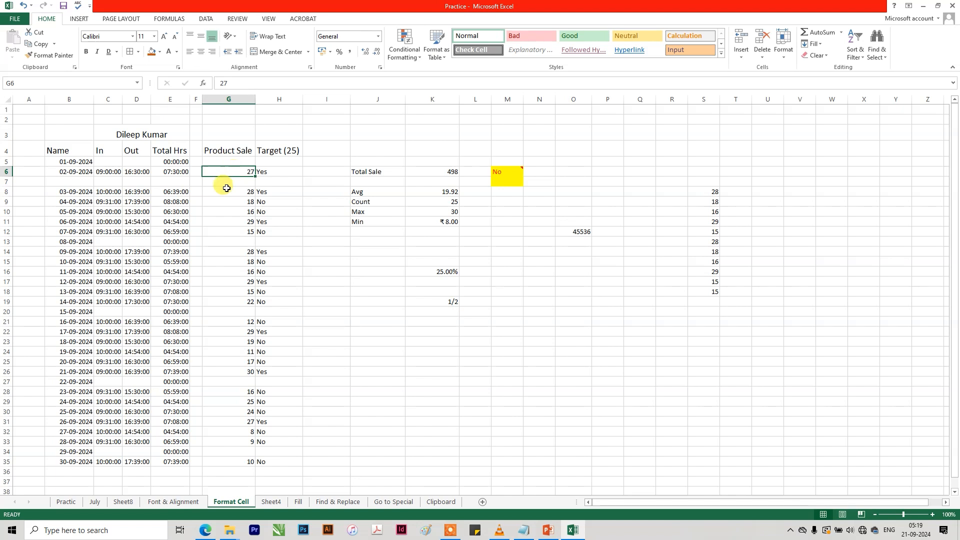
click(237, 211)
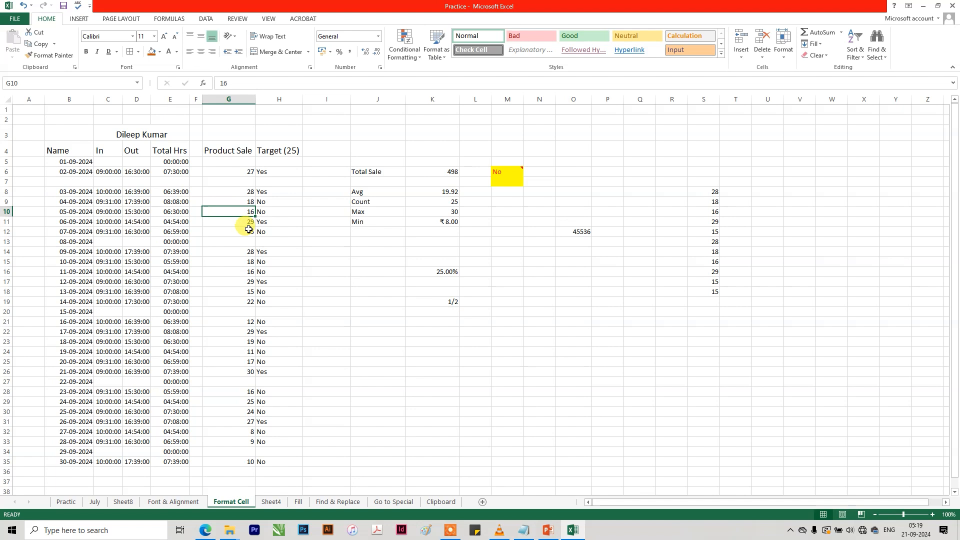
Examine the ranges referenced by the Total Sale, Avg and Count formulas in K6, K8 and K9.
double_click(426, 173)
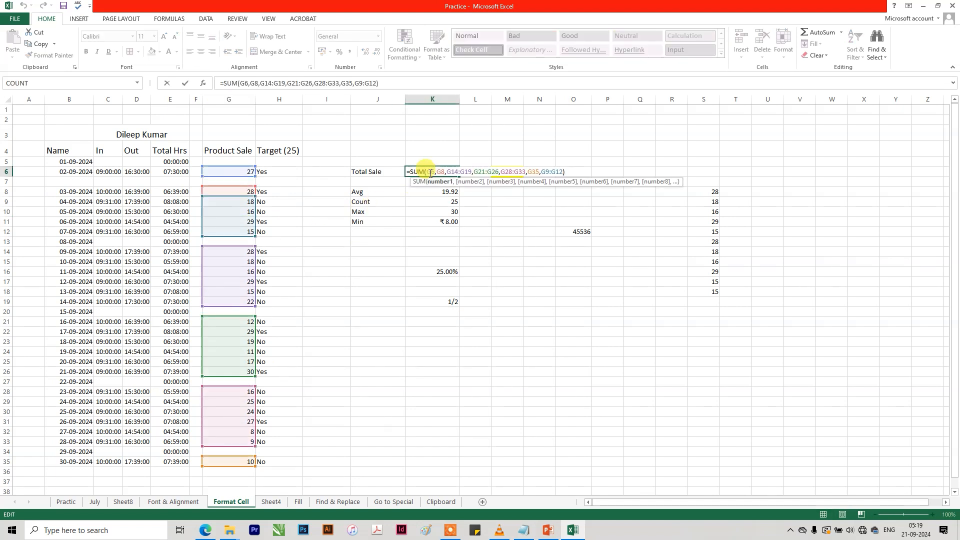
key(Escape)
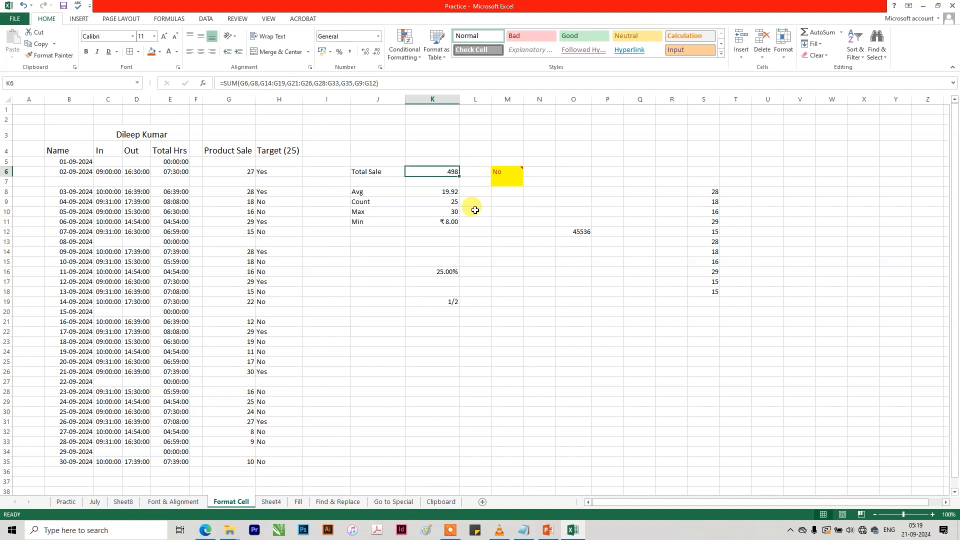
click(445, 195)
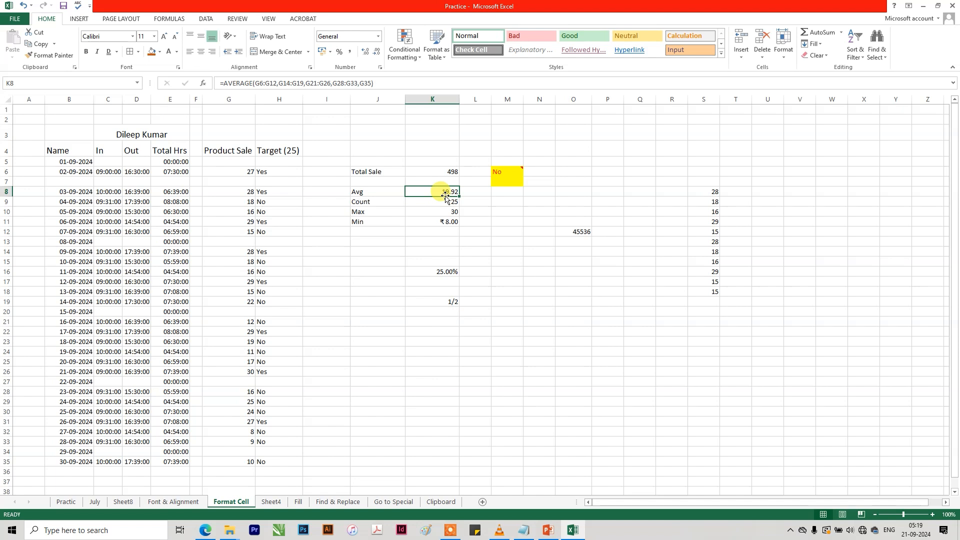
double_click(445, 193)
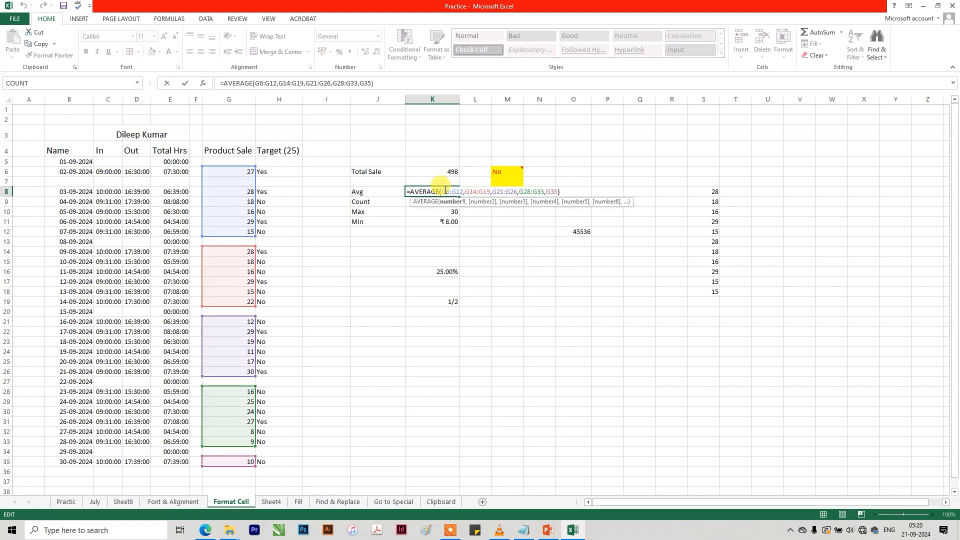
key(Escape)
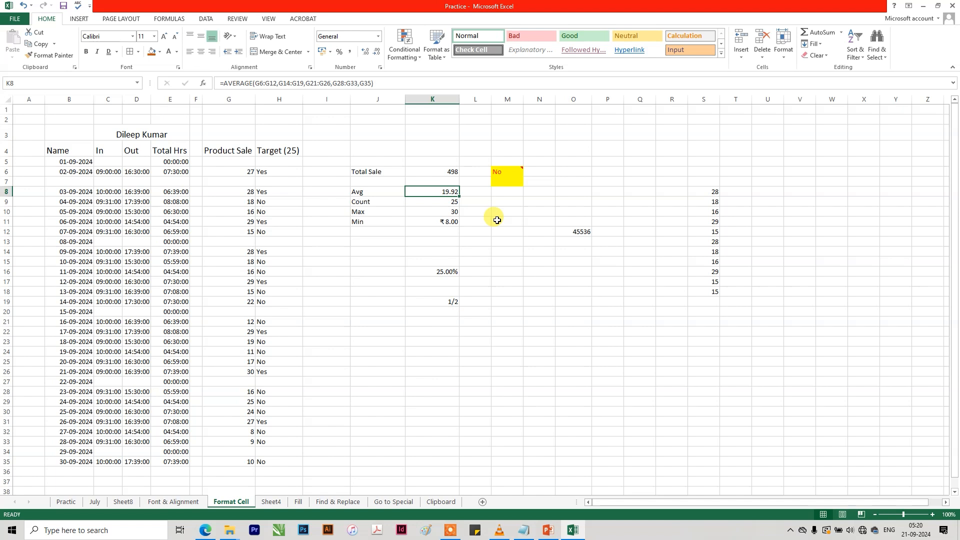
click(447, 202)
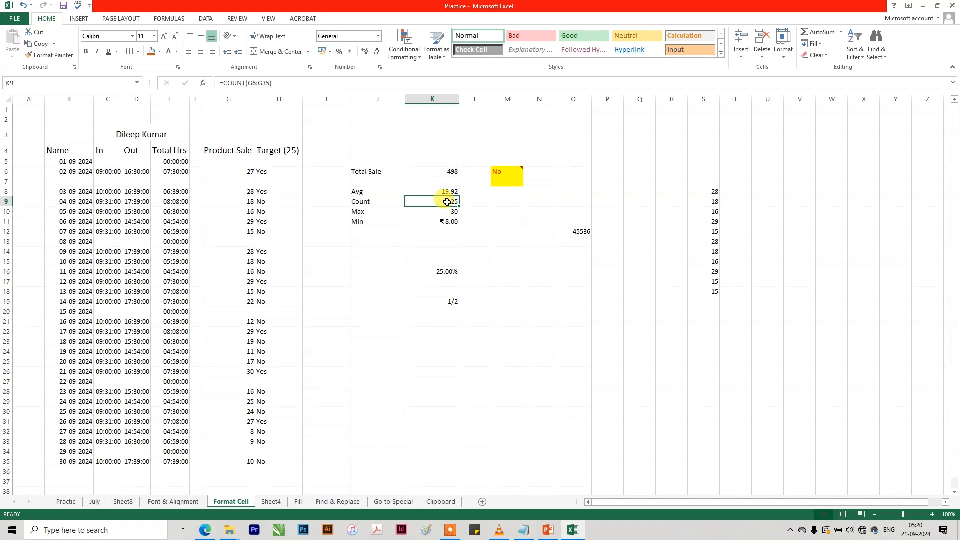
double_click(447, 202)
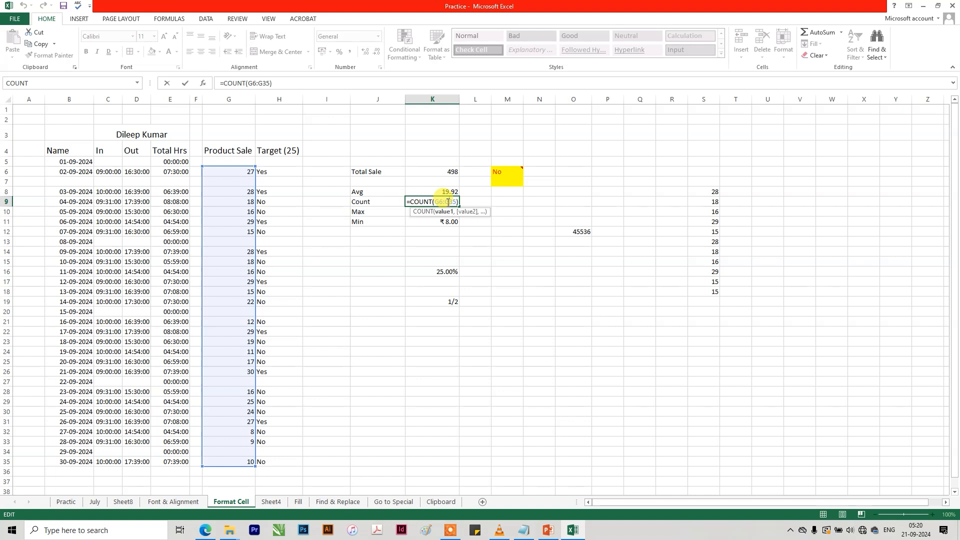
key(Return)
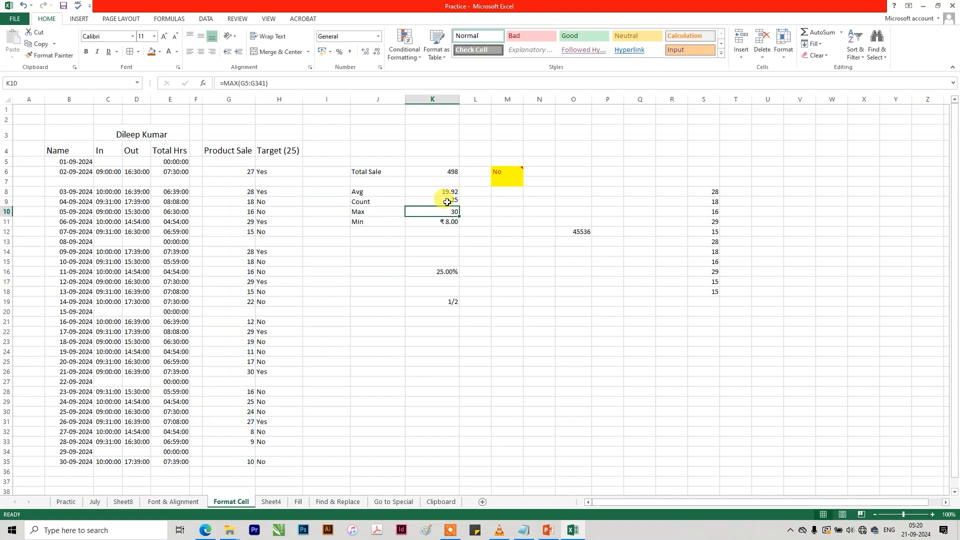
click(447, 202)
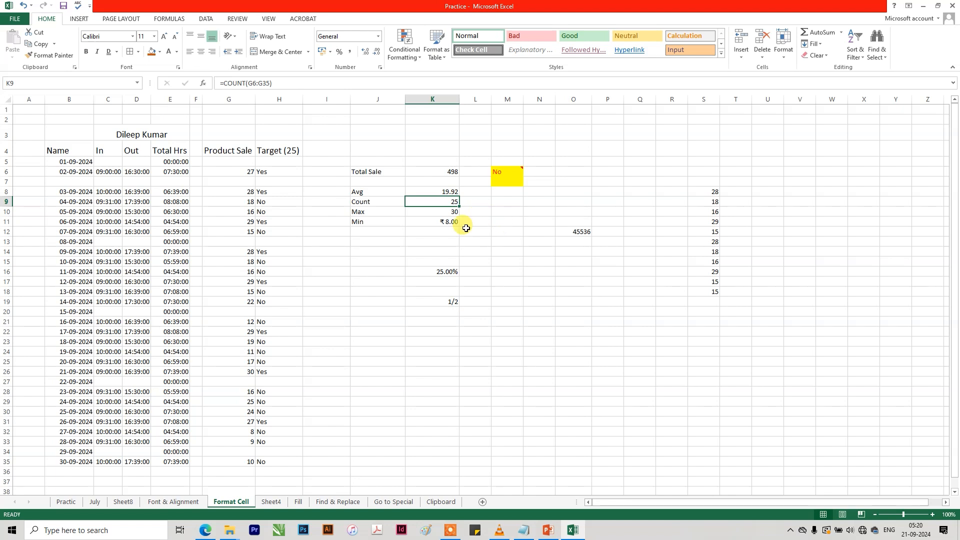
Examine the range used by the Max formula in K10 and locate the matching Product Sale record in row 26.
click(429, 212)
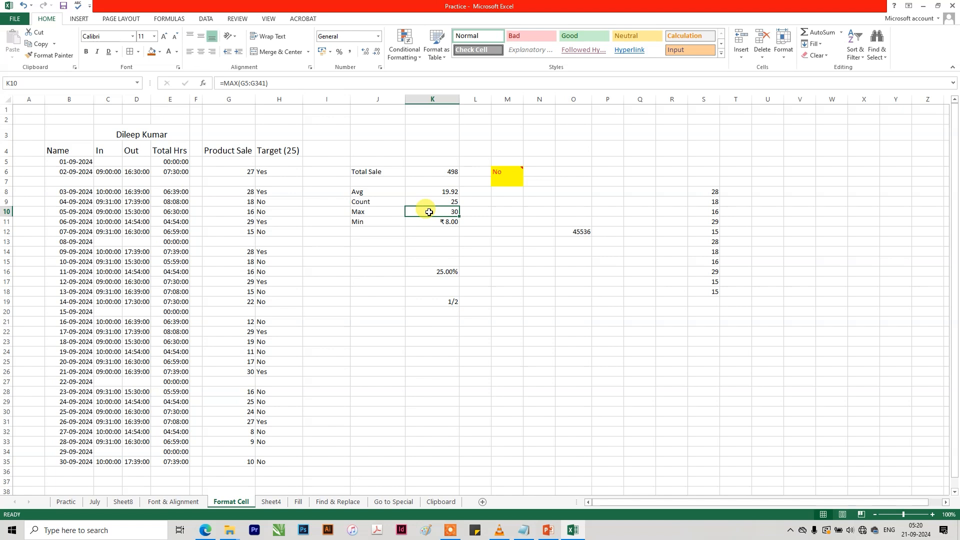
double_click(429, 212)
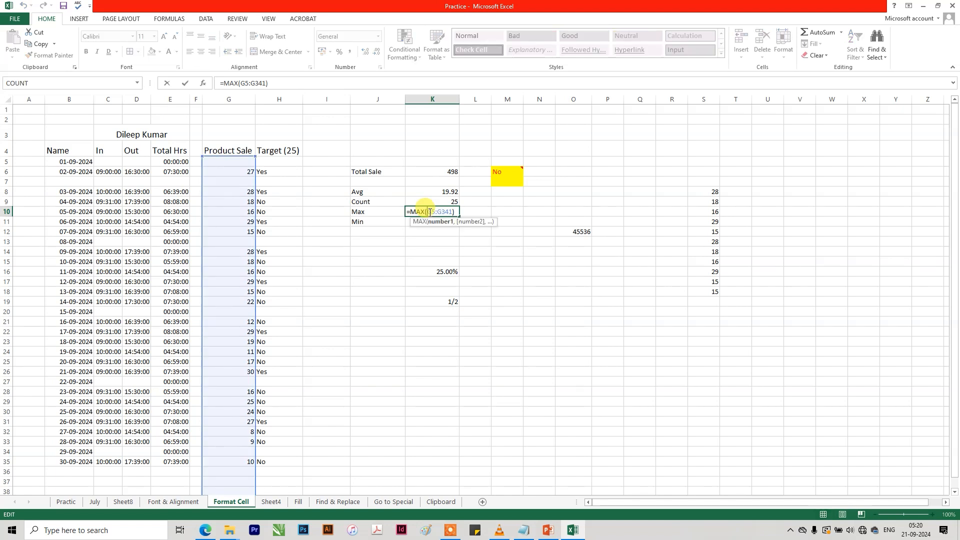
key(Escape)
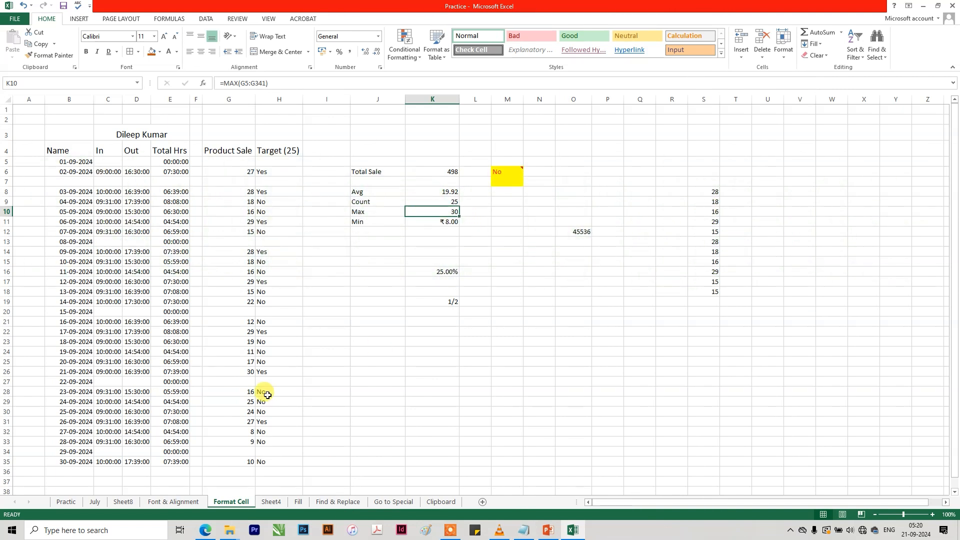
click(235, 371)
drag(72, 371, 239, 370)
Check the Min formula in K11 and locate the matching Product Sale record in row 32.
click(440, 222)
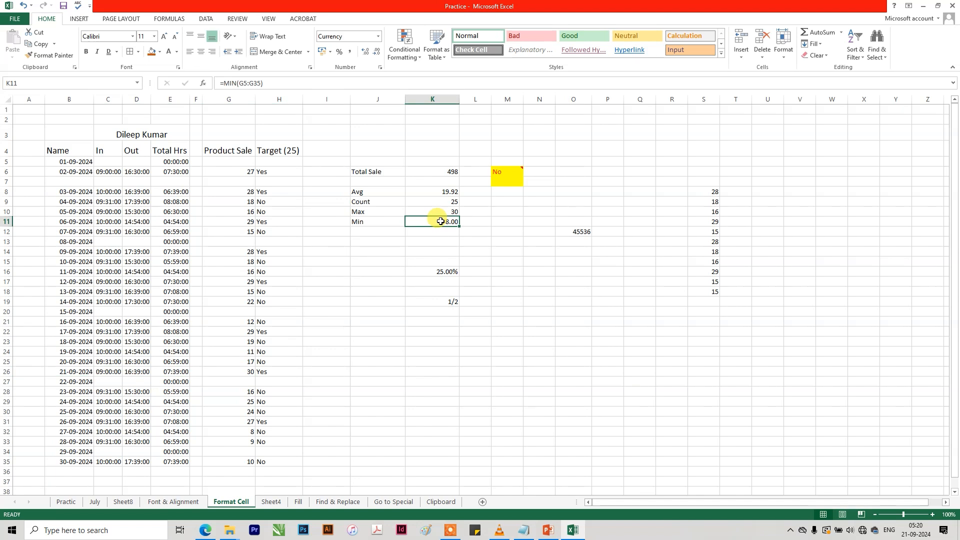
click(243, 430)
drag(65, 430, 248, 430)
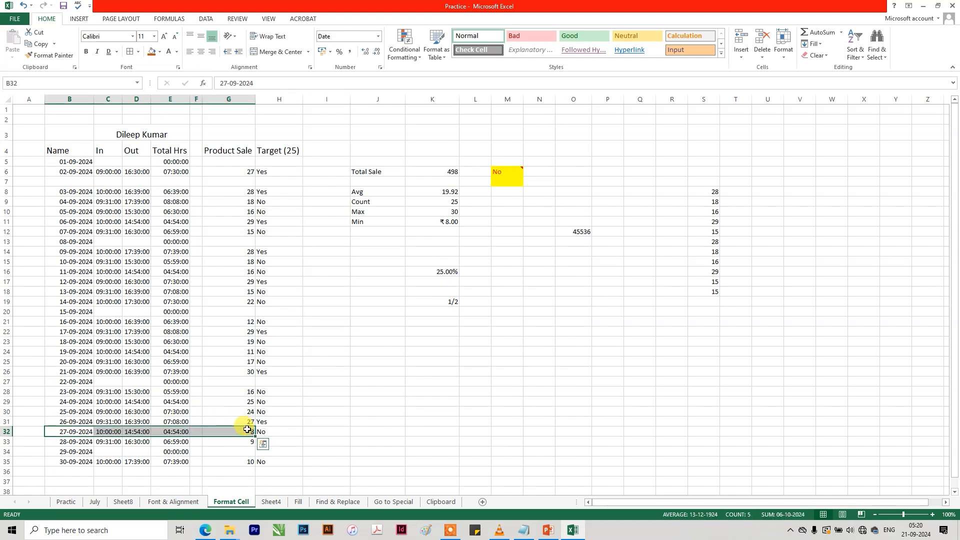
click(80, 432)
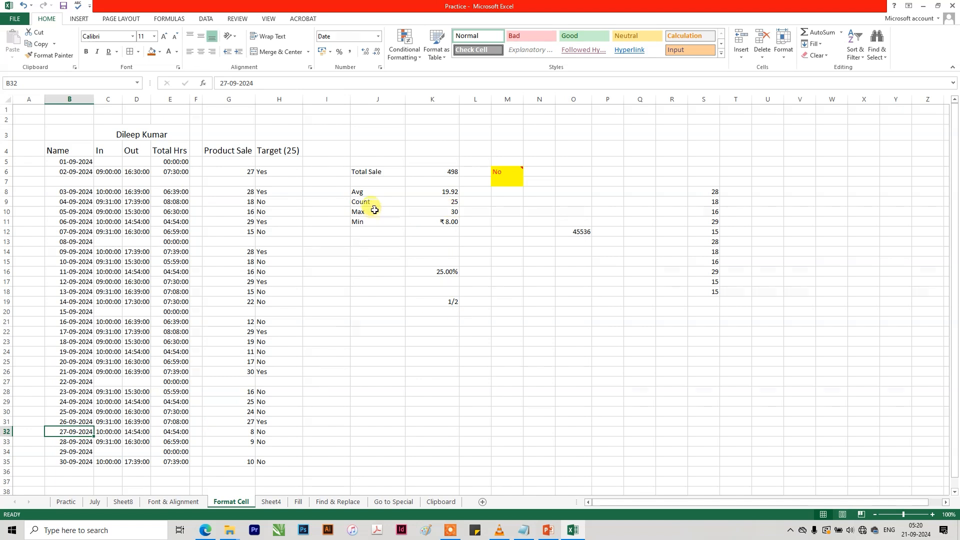
Open Insert Function for the empty cell J14 and view the description of PMT among the most recently used functions.
click(390, 250)
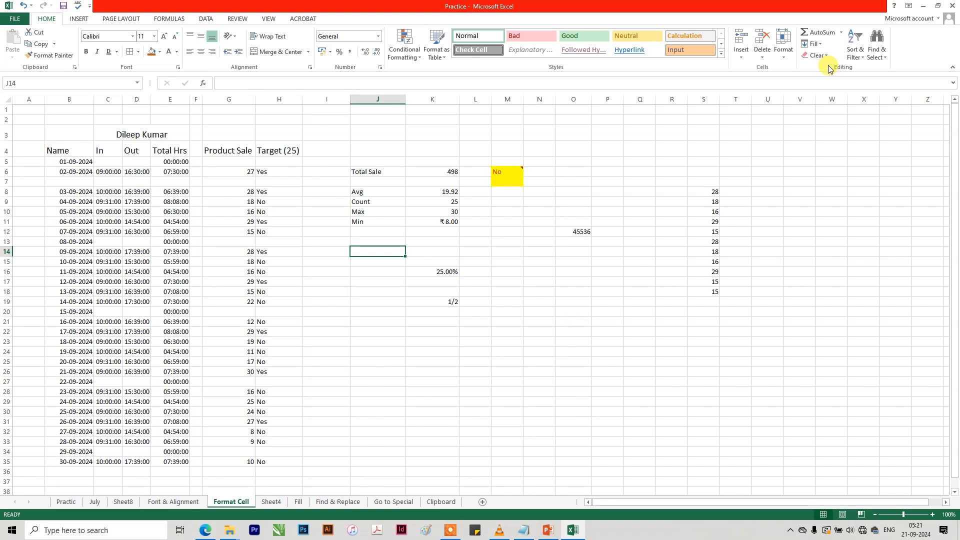
click(841, 33)
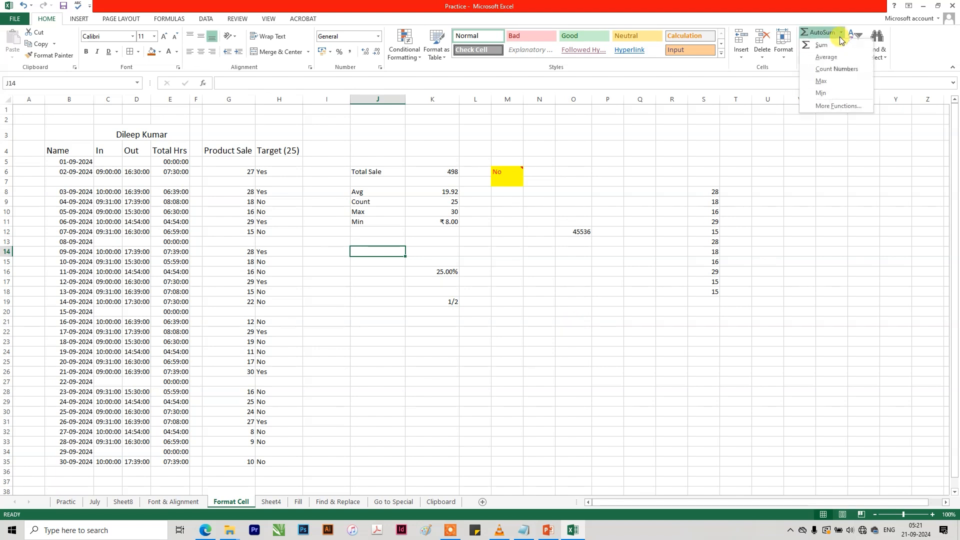
click(827, 105)
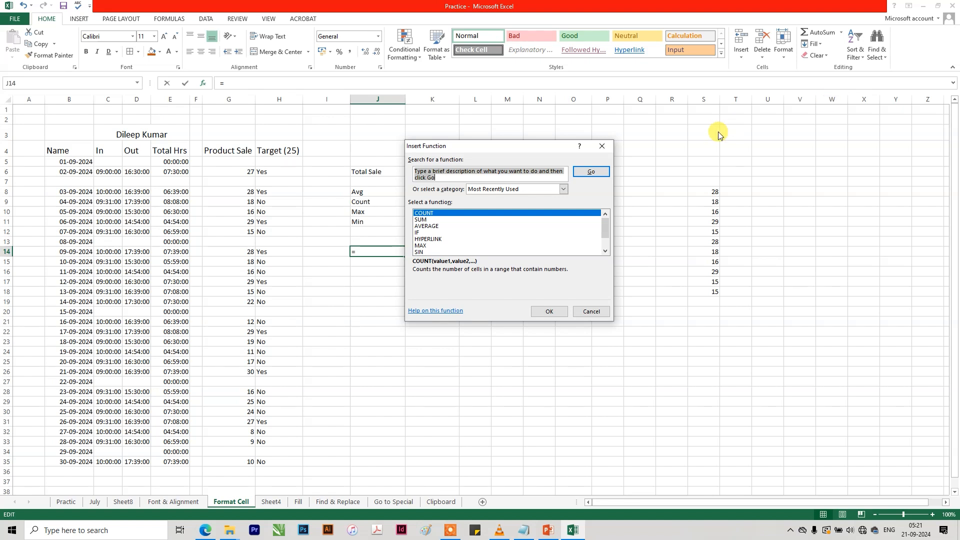
scroll(449, 238, down, 1)
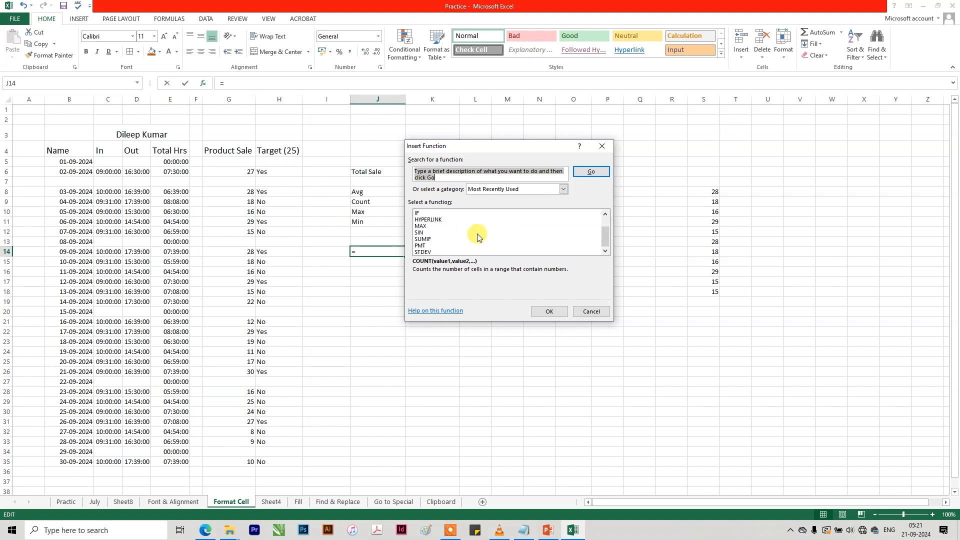
click(431, 247)
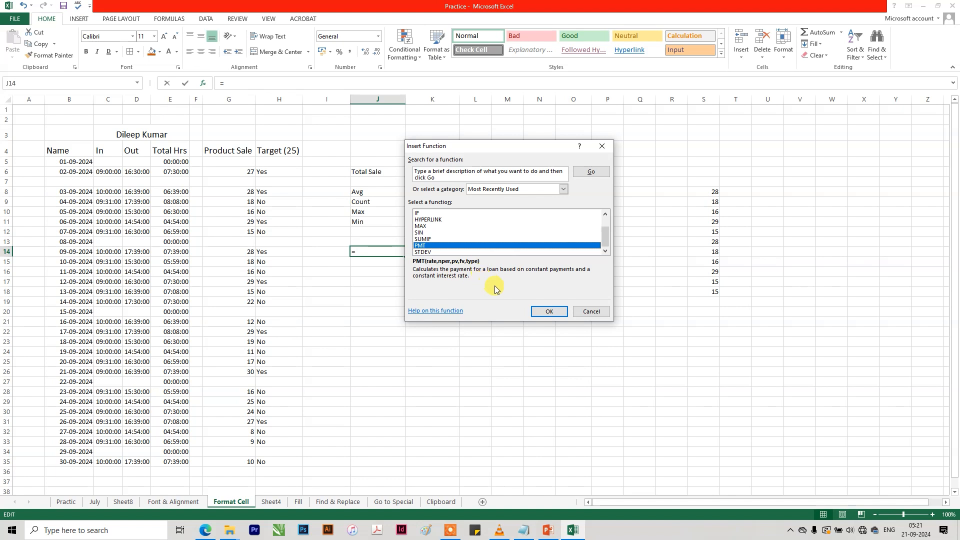
Read the PMT function's help article, covering its syntax, arguments, remarks and worked examples, and close it.
click(434, 311)
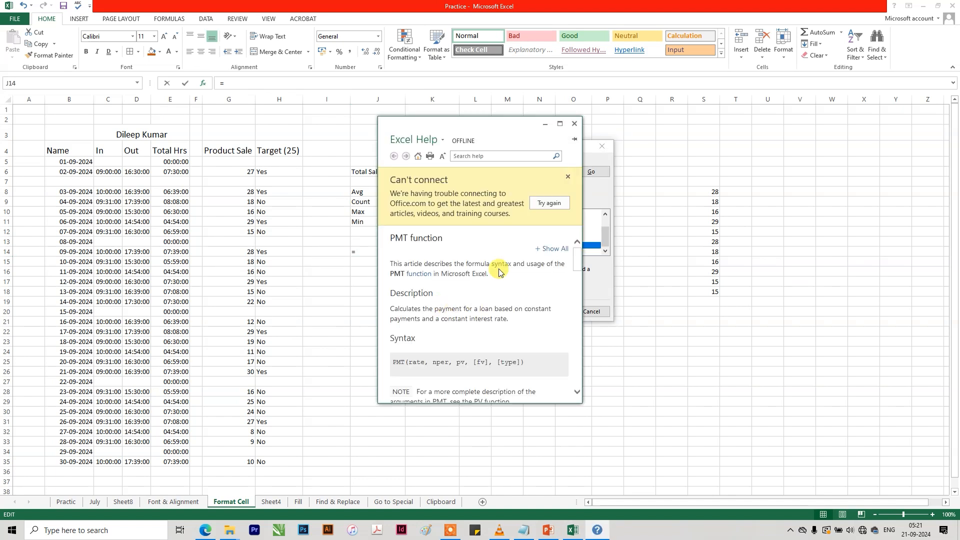
click(560, 123)
scroll(525, 297, down, 3)
scroll(526, 297, up, 3)
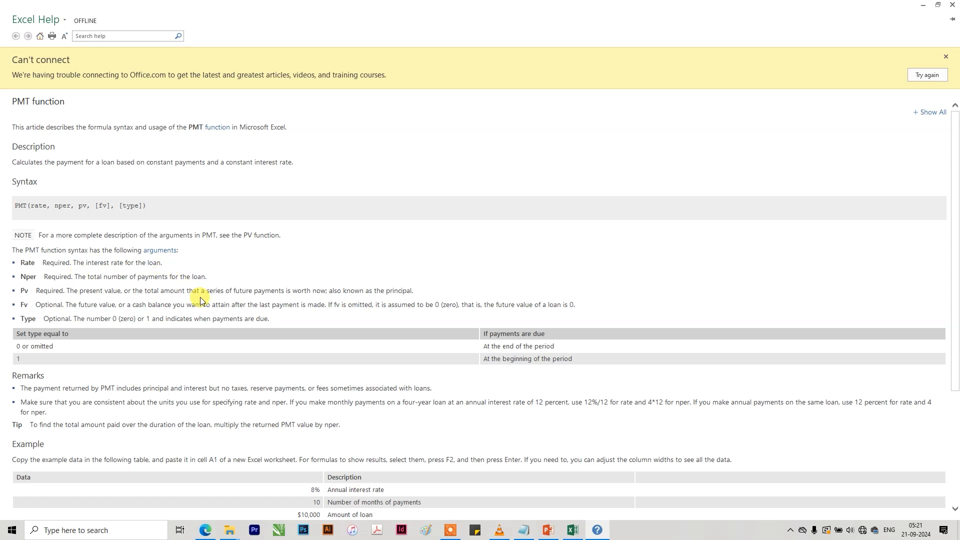
scroll(209, 298, down, 5)
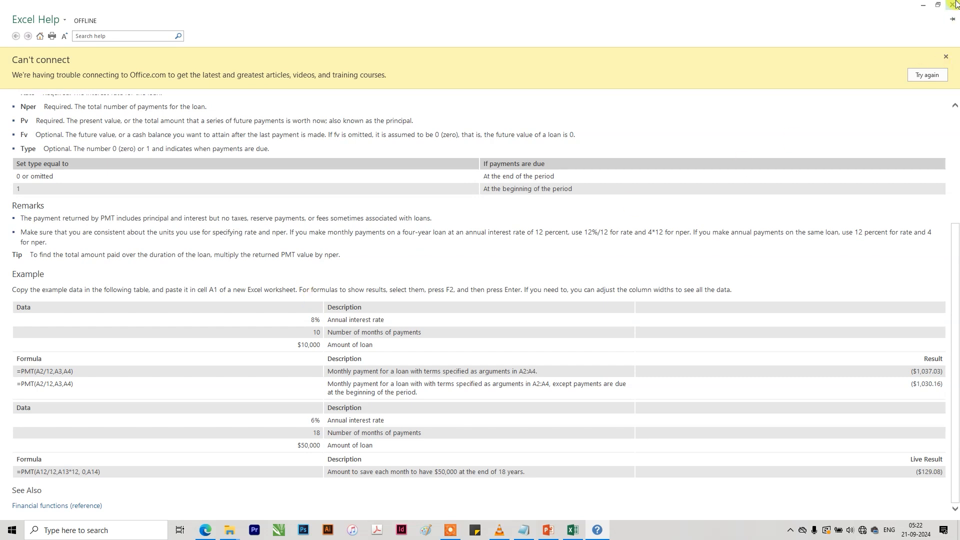
click(952, 4)
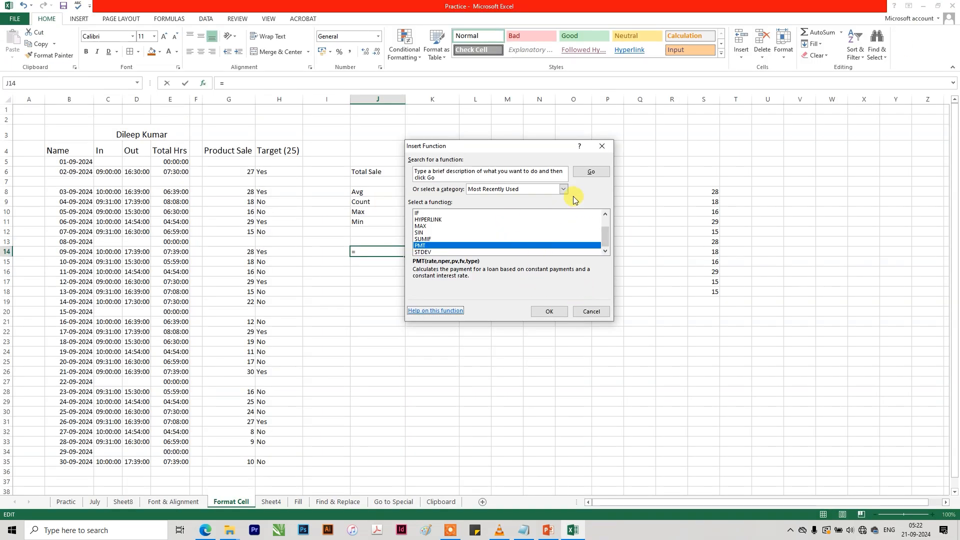
Browse the Financial and Date & Time function categories, view the DAYS360 description, and leave Insert Function without inserting anything.
click(564, 189)
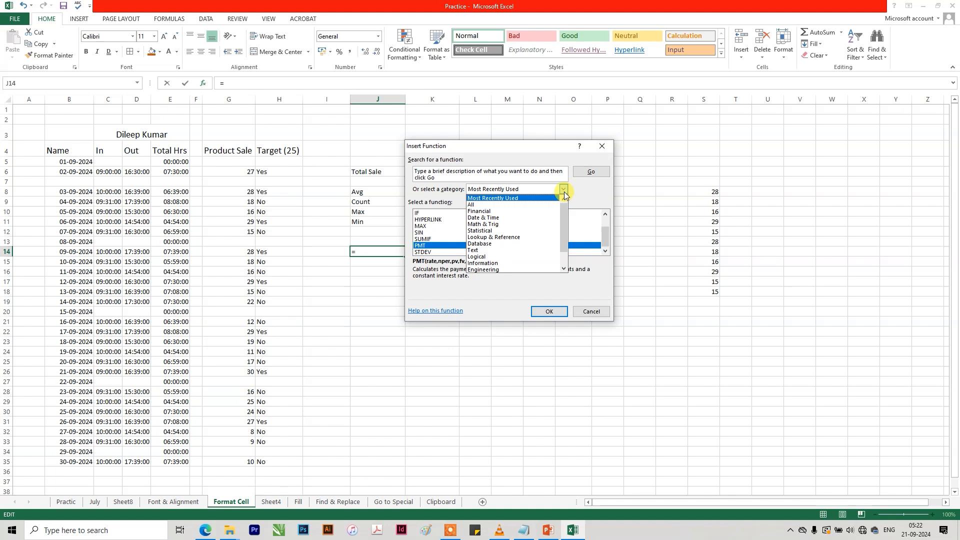
click(544, 211)
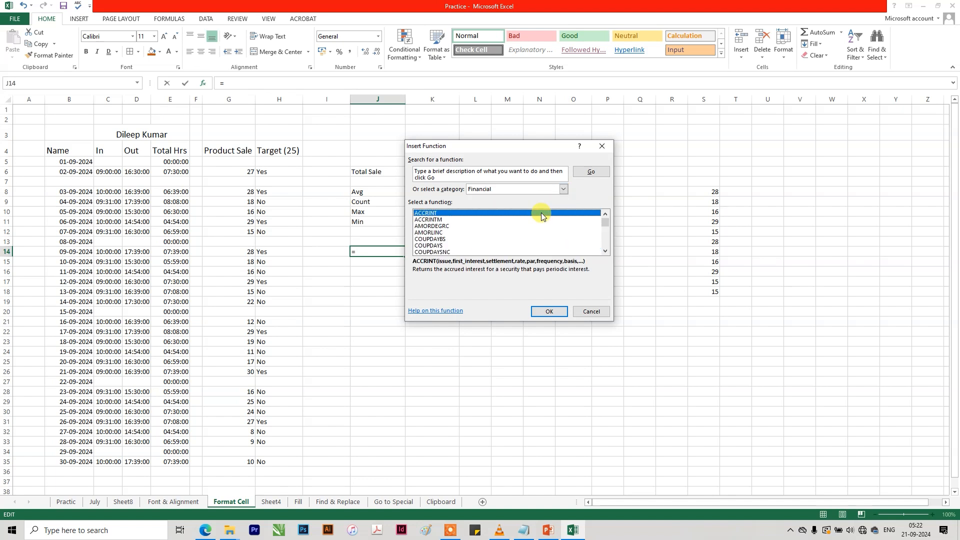
click(563, 190)
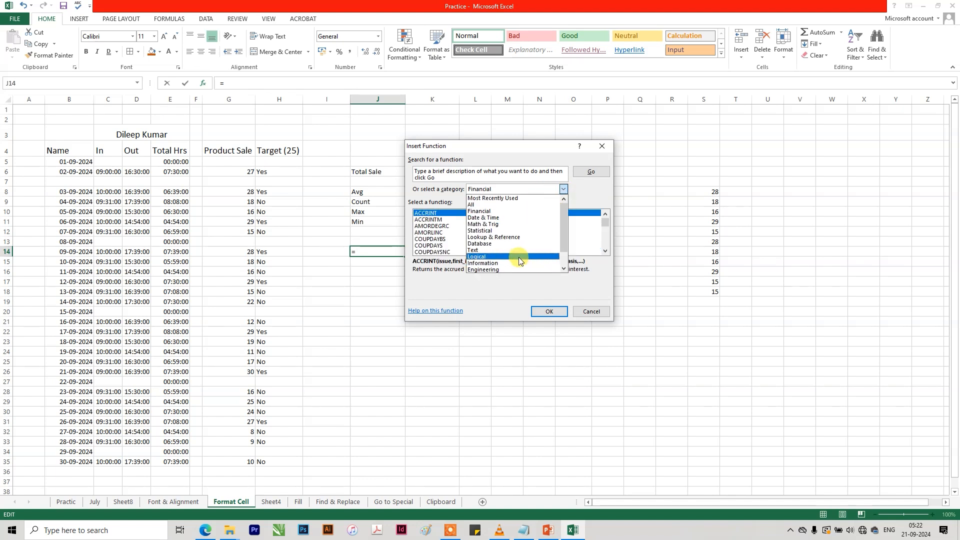
click(518, 218)
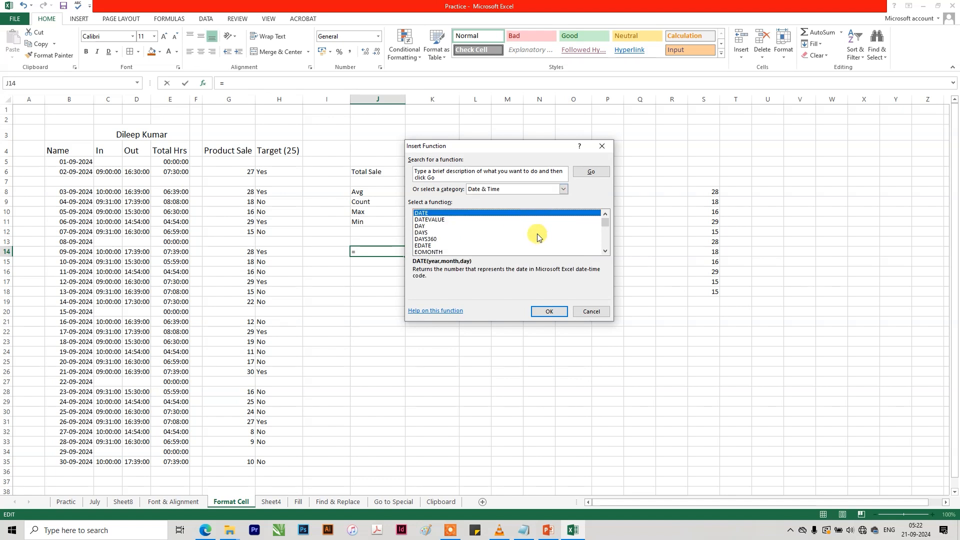
click(508, 239)
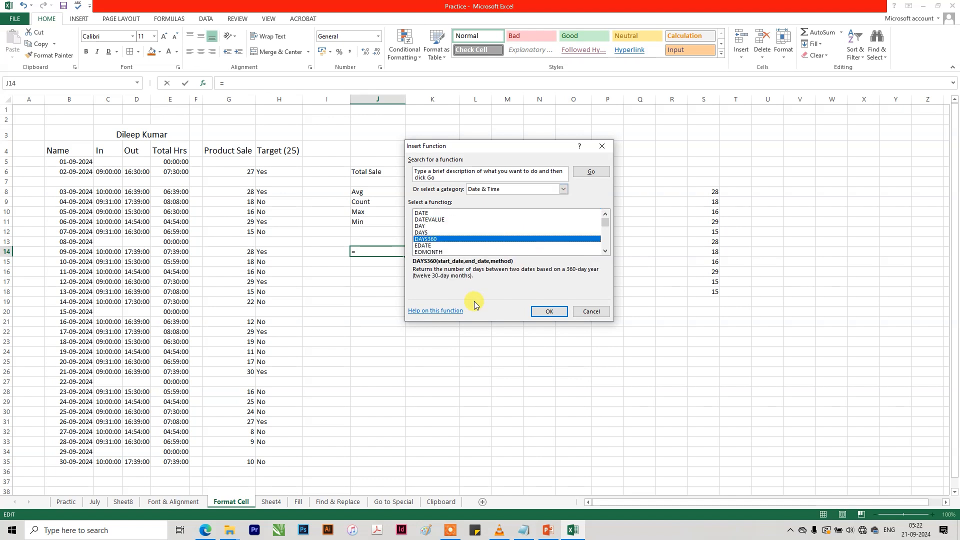
click(591, 310)
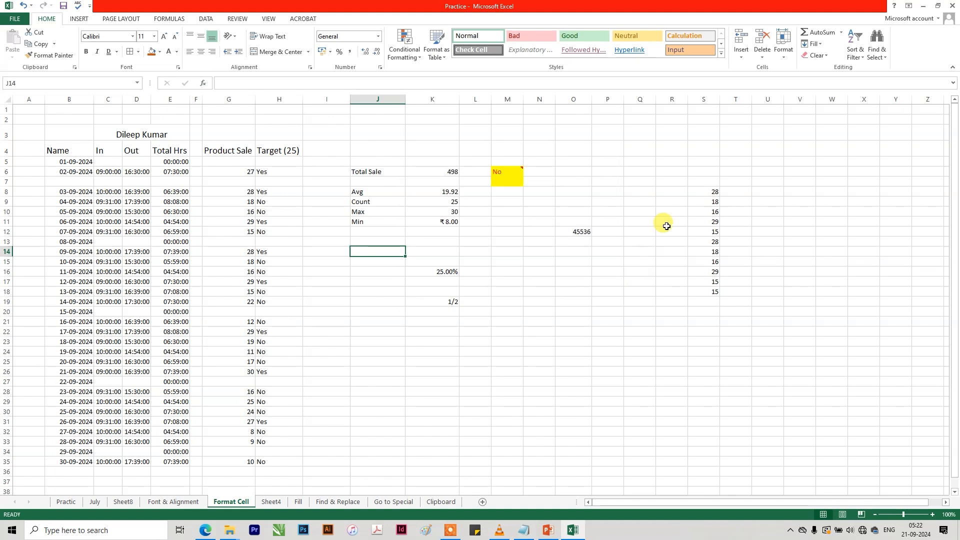
Switch from the Format Cell sheet to the Fill sheet.
click(671, 211)
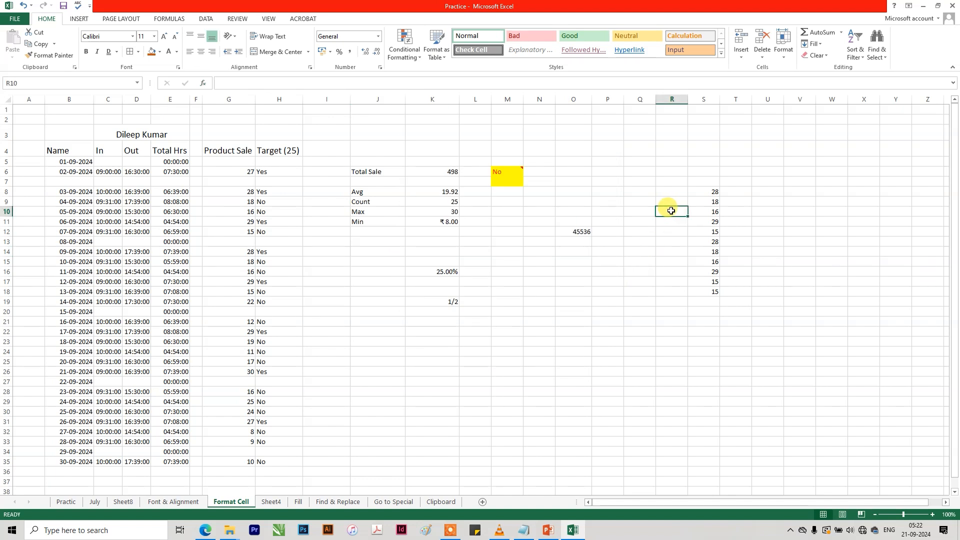
click(822, 50)
click(476, 353)
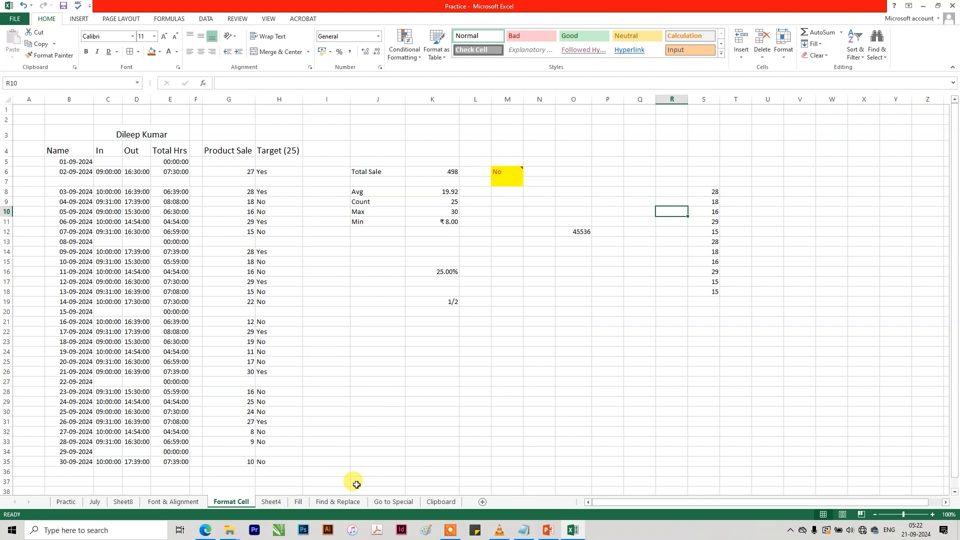
click(300, 502)
click(309, 309)
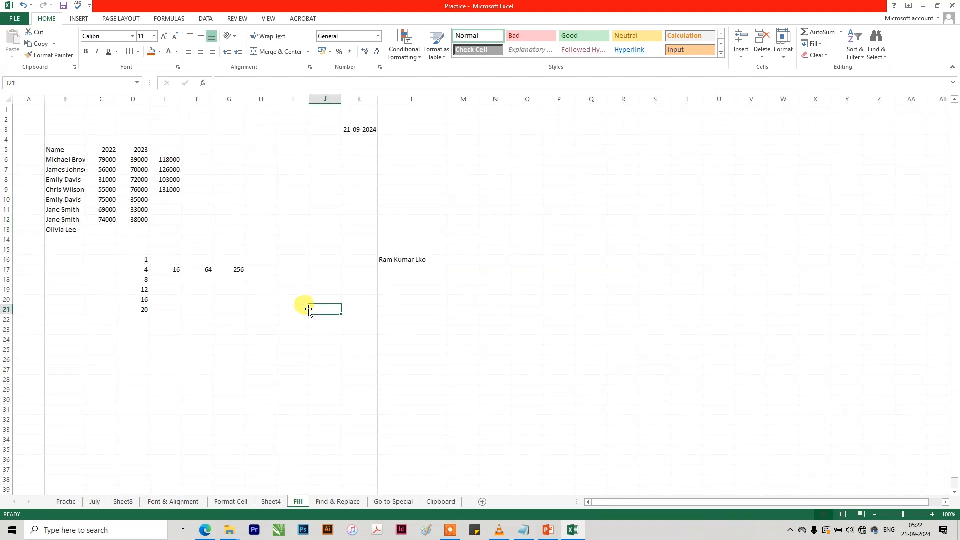
Copy the text in L16 down into L17 and L18 with Fill Down.
click(398, 260)
click(426, 272)
key(ctrl+d)
click(423, 280)
key(ctrl+d)
Copy the text in L16 across into M16 with Fill Right.
click(417, 260)
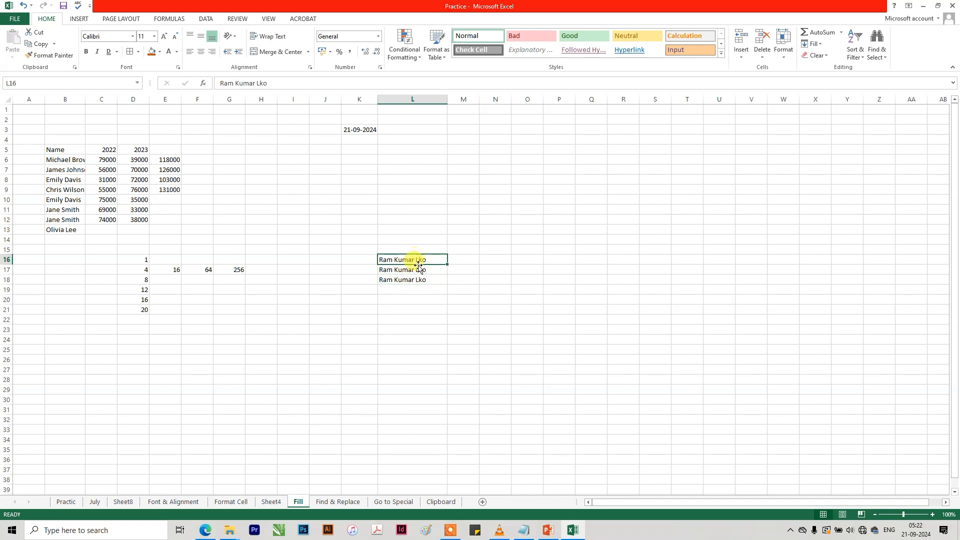
click(464, 260)
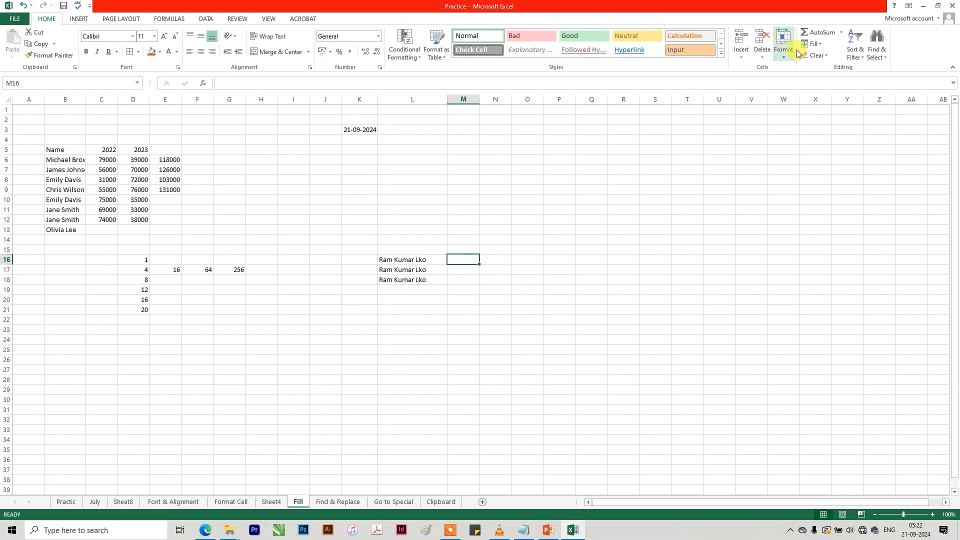
click(811, 44)
click(826, 71)
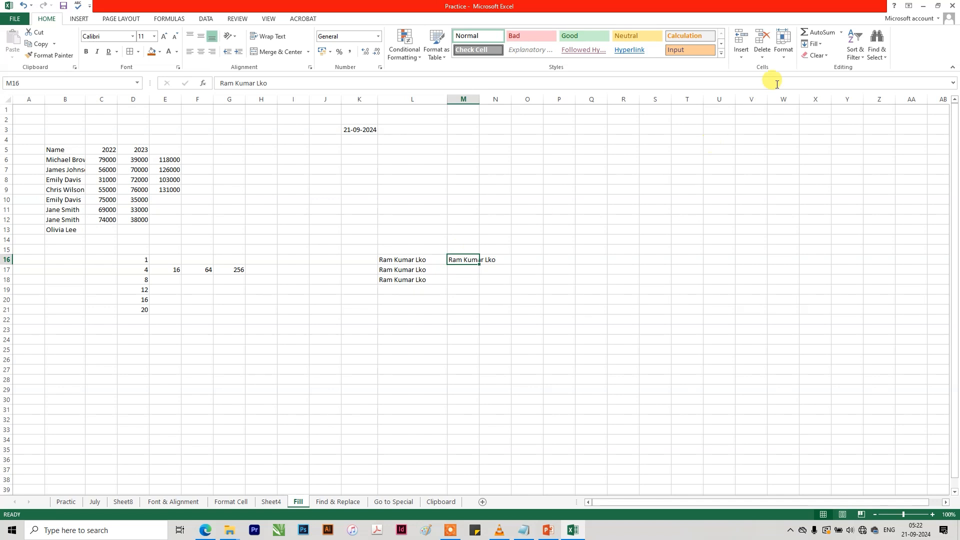
click(812, 44)
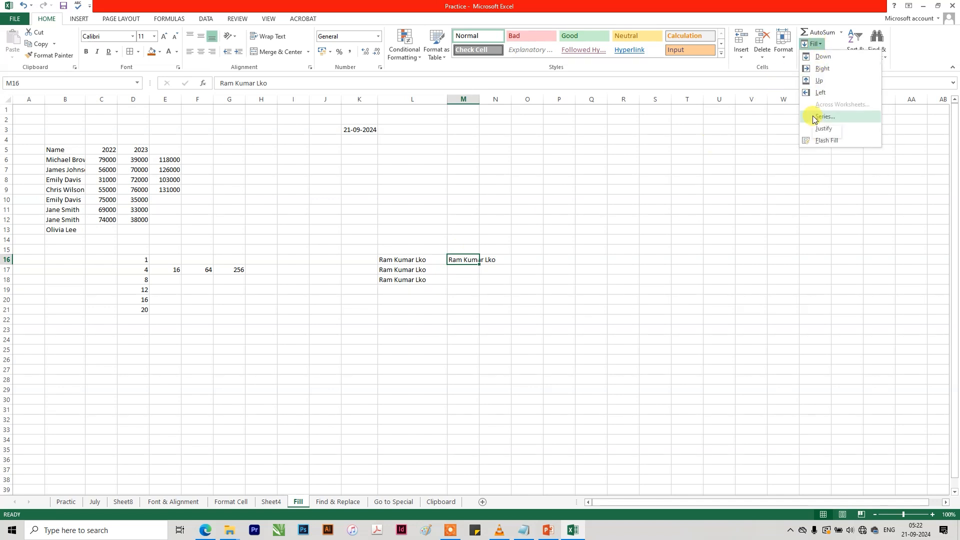
click(813, 118)
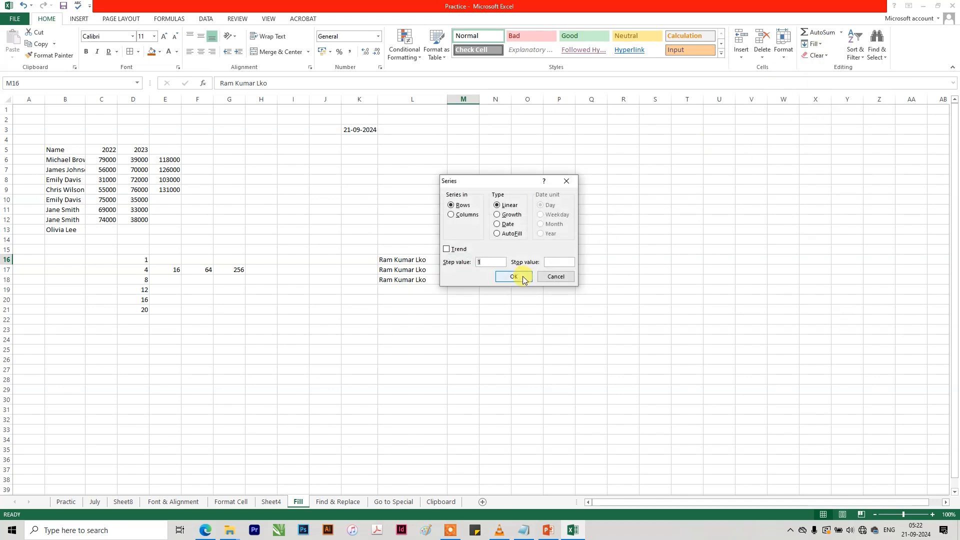
click(555, 277)
Fill a linear series along row 16 from D16 with step value 1 and stop value 50, and undo it.
click(142, 259)
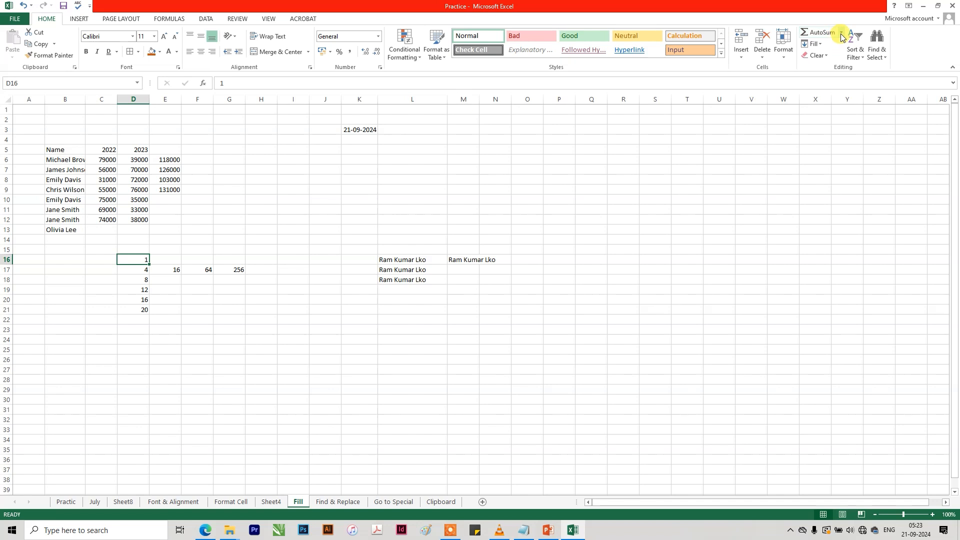
click(812, 44)
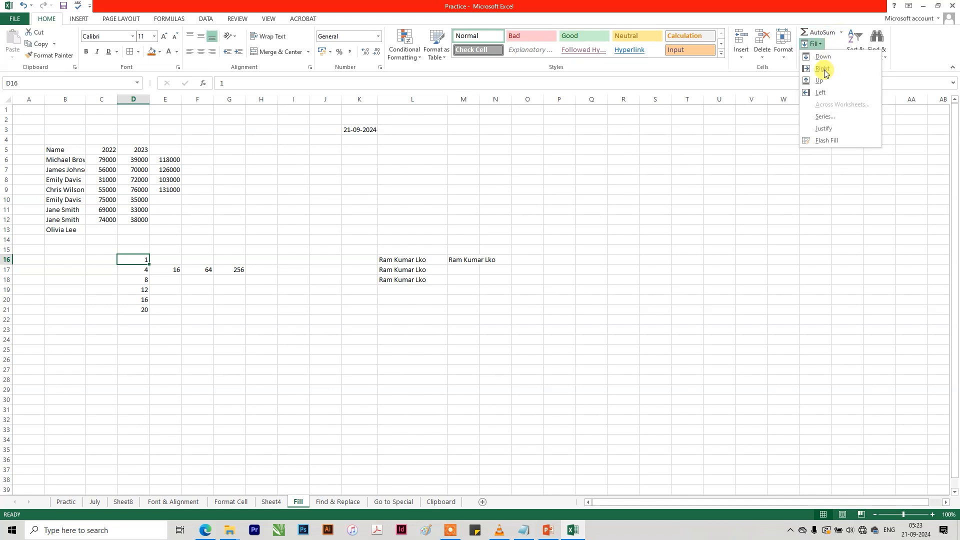
click(829, 121)
click(558, 263)
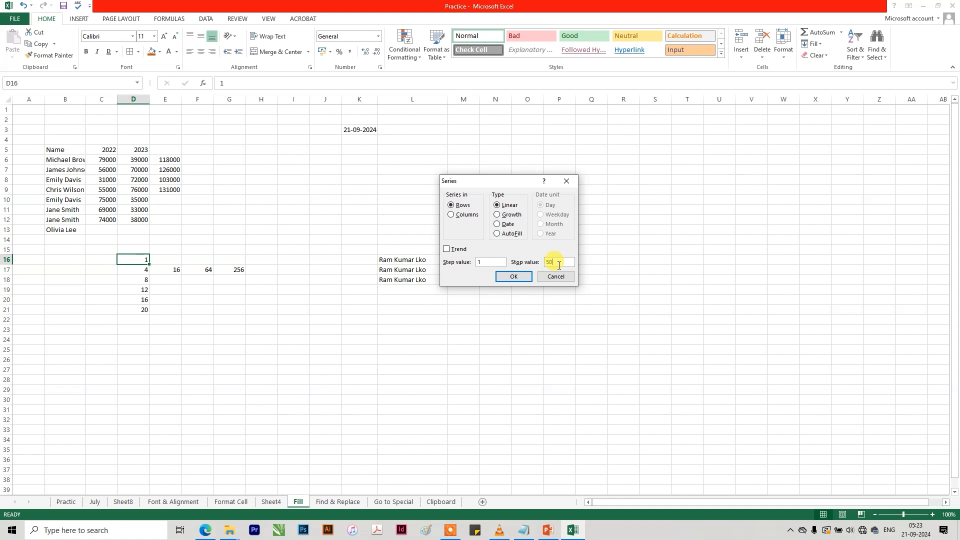
key(Return)
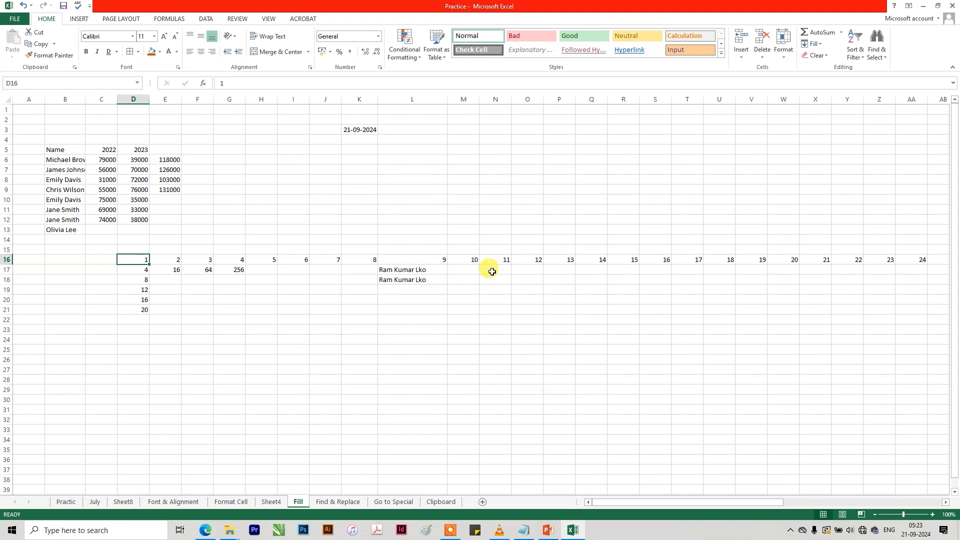
key(ctrl+z)
Enter 1 and 2 in P16 and P17 and extend the series down to P33.
click(547, 259)
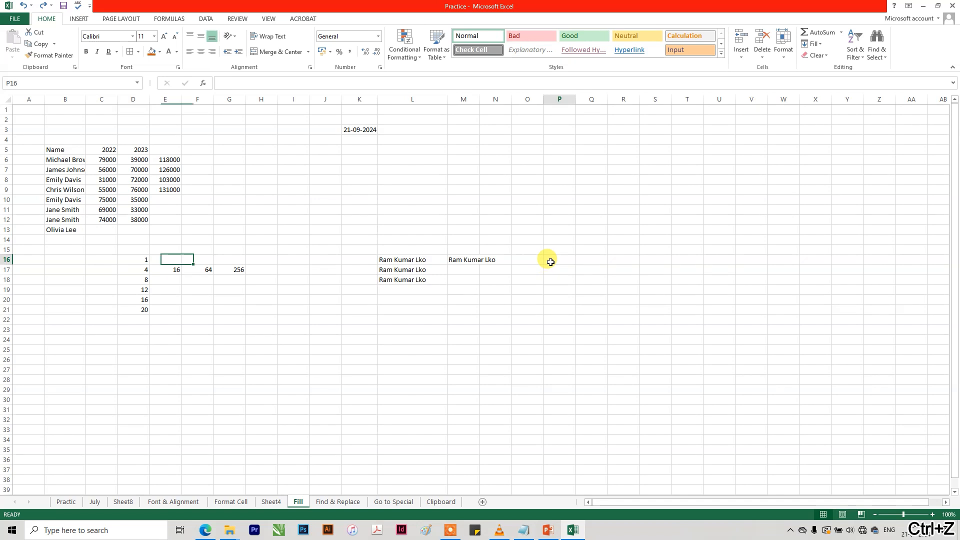
text(1)
key(Return)
text(2)
drag(550, 259, 592, 420)
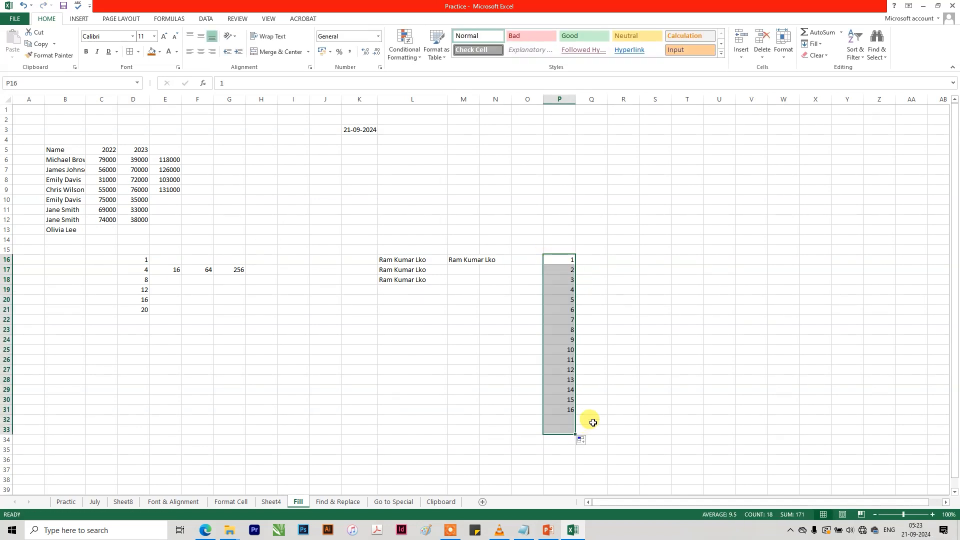
Enter 3 and 6 in Q16 and Q17 and extend the series down to Q33.
click(596, 258)
text(3)
key(Return)
text(6)
key(Return)
drag(595, 258, 609, 434)
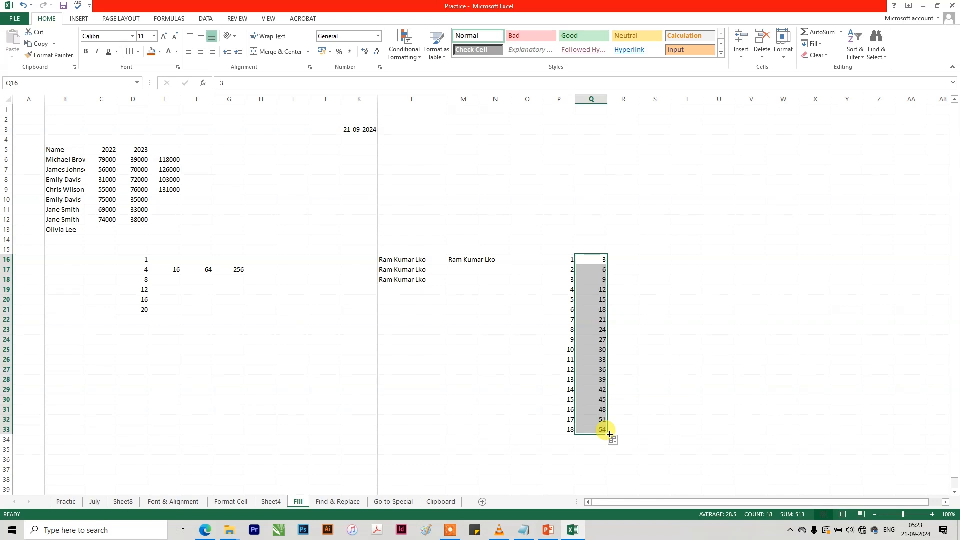
Clear the number series in columns P and Q by filling the blank cells P15:Q15 down to row 42.
click(566, 248)
mouse_move(566, 248)
mouse_down()
mouse_move(609, 255)
mouse_move(612, 495)
mouse_up()
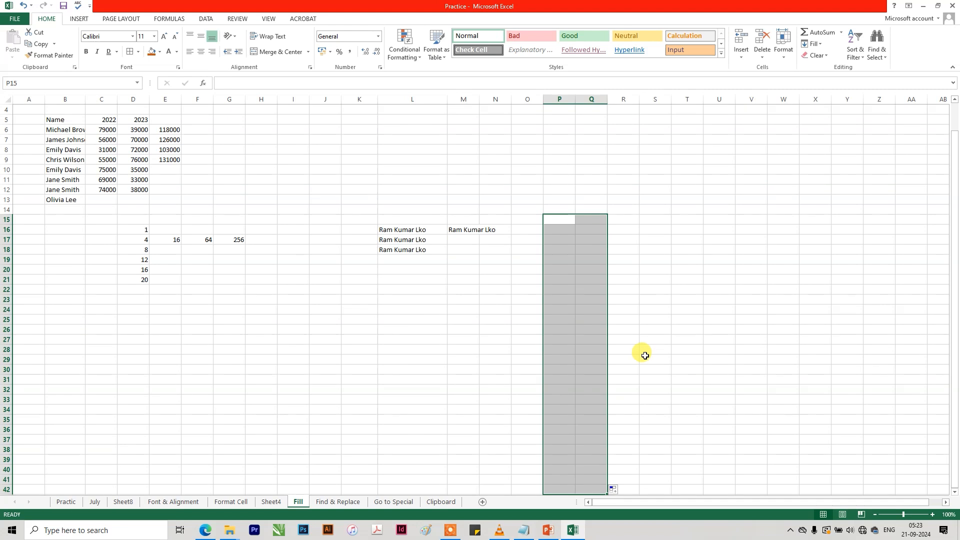
click(224, 271)
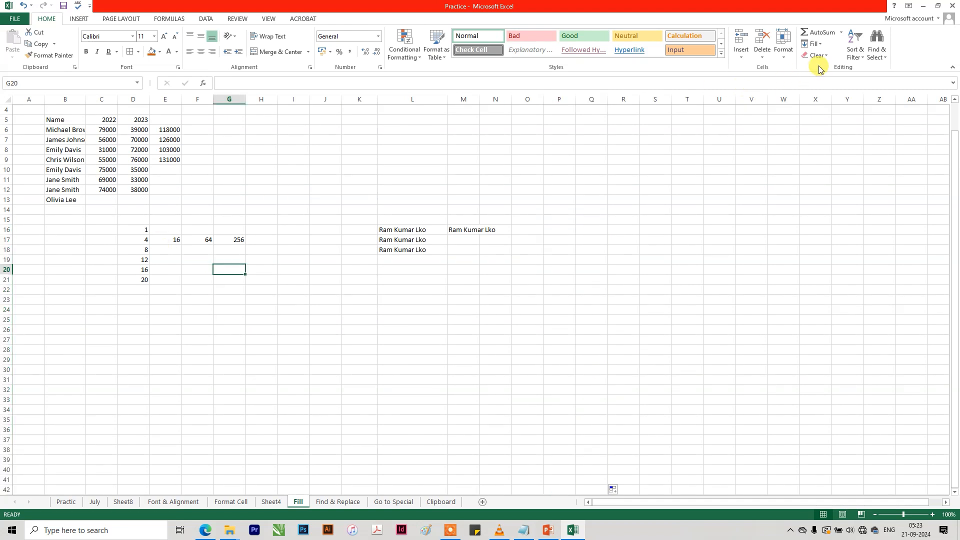
click(820, 46)
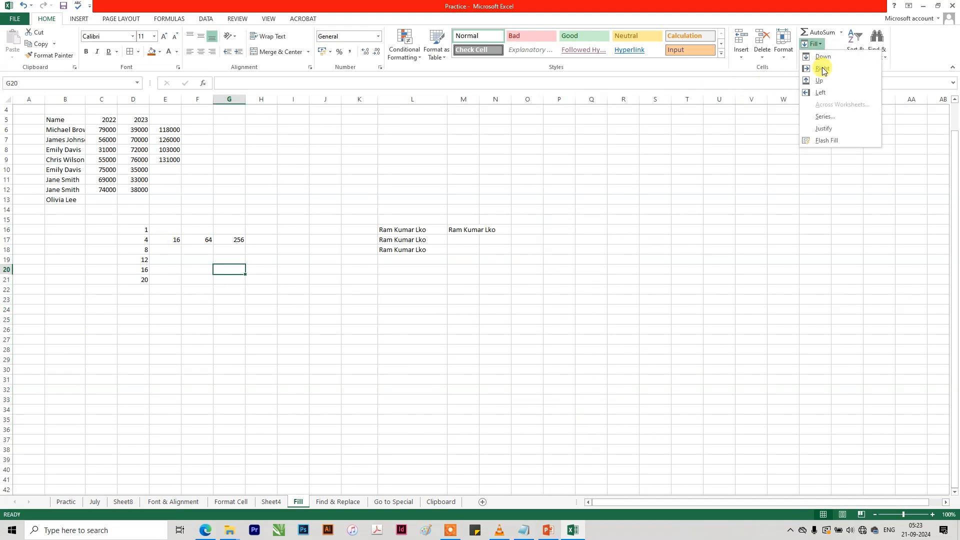
click(825, 119)
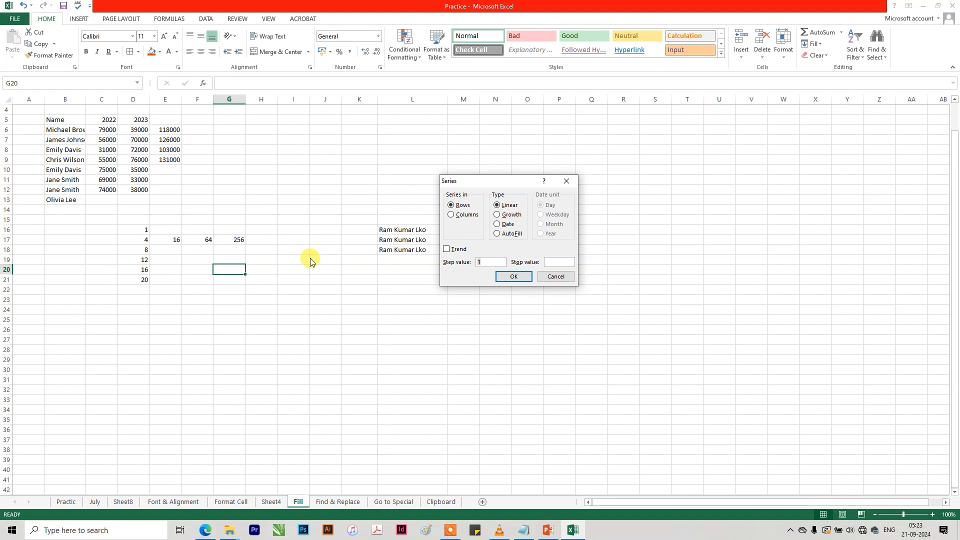
click(554, 275)
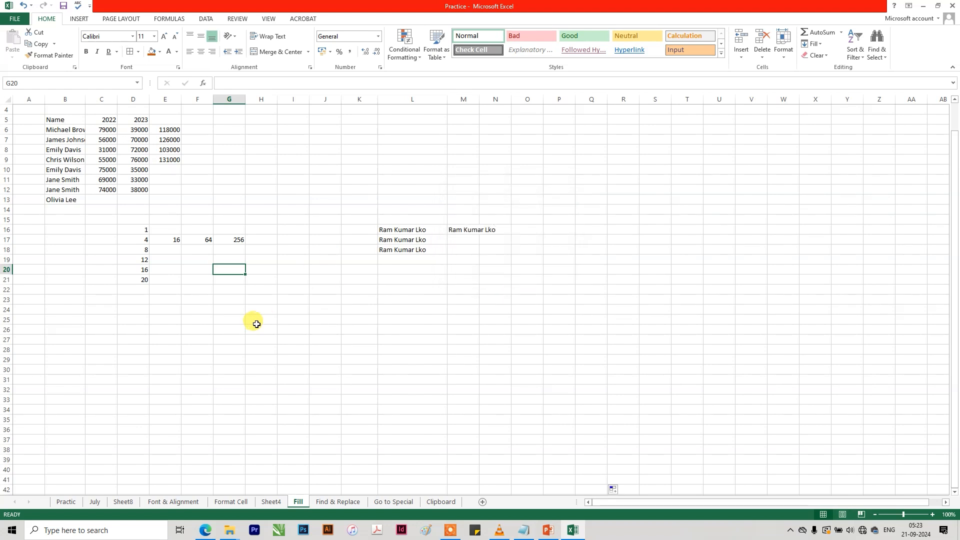
scroll(256, 324, up, 1)
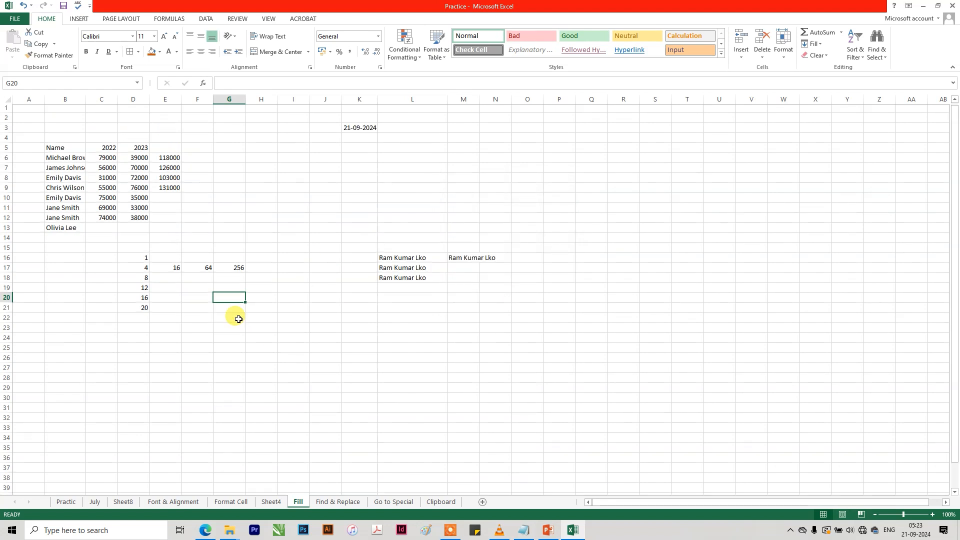
click(140, 261)
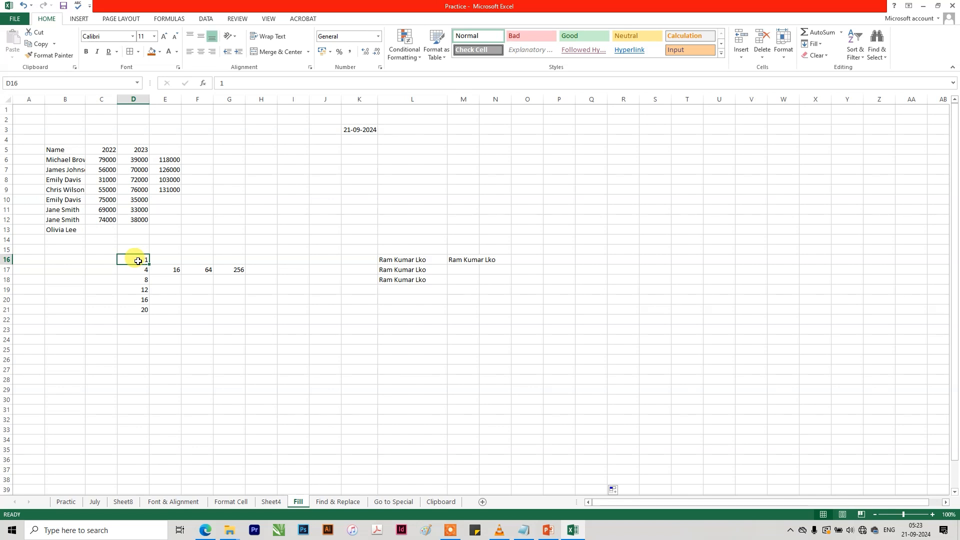
Enter 1 in G5 and extend it across row 5 to P5 as consecutive numbers up to 10.
click(226, 152)
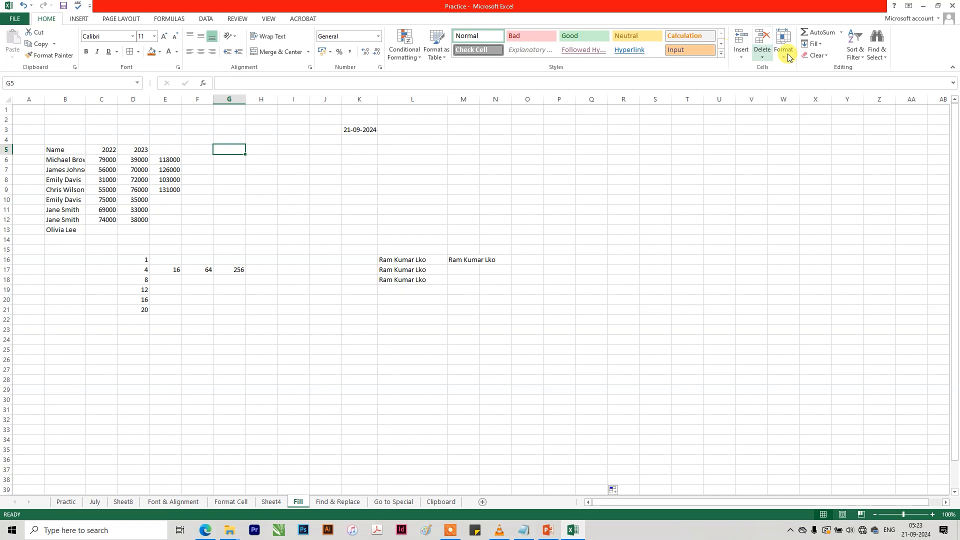
text(1)
click(302, 182)
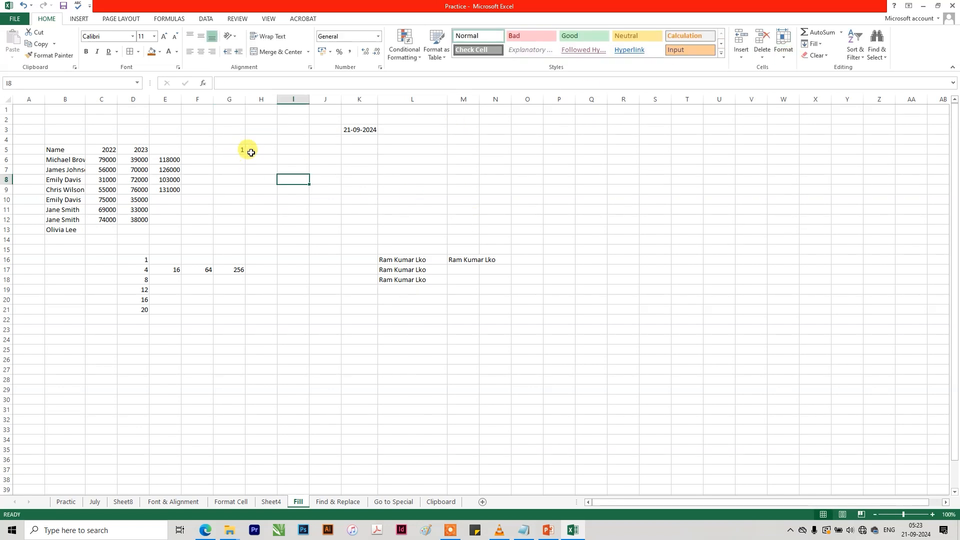
click(237, 149)
drag(245, 154, 569, 156)
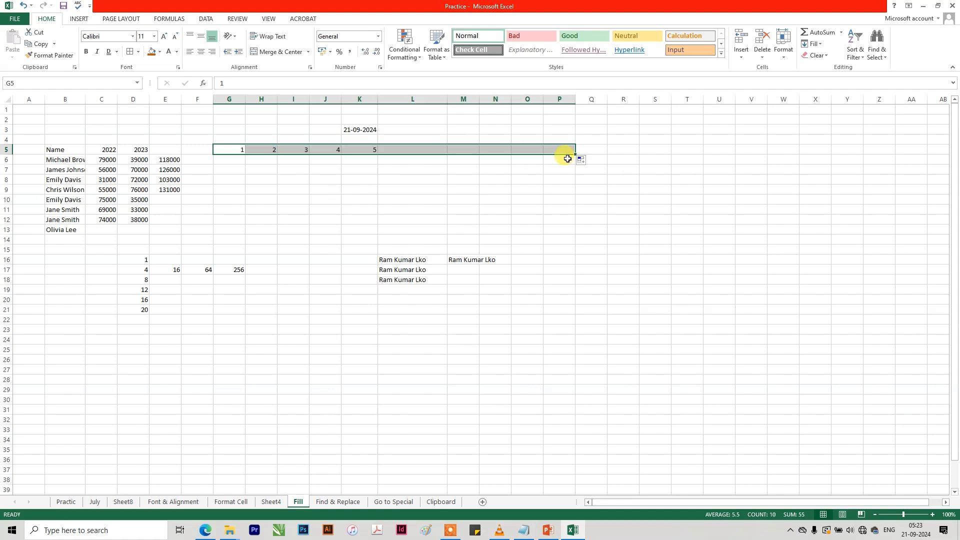
Enter 4 in G6 and fill a growth series along row 6 with step value 4 and stop value 400.
click(234, 163)
text(4)
key(Return)
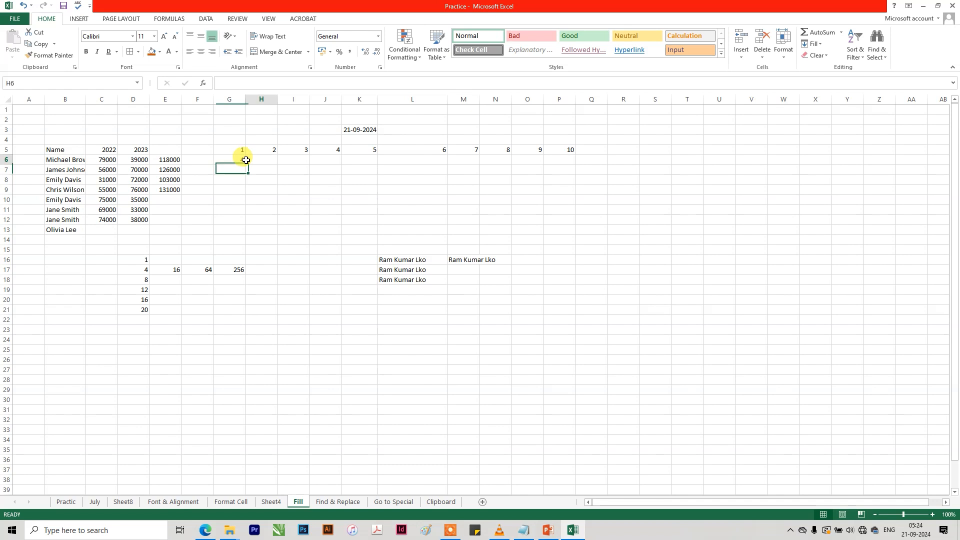
click(229, 160)
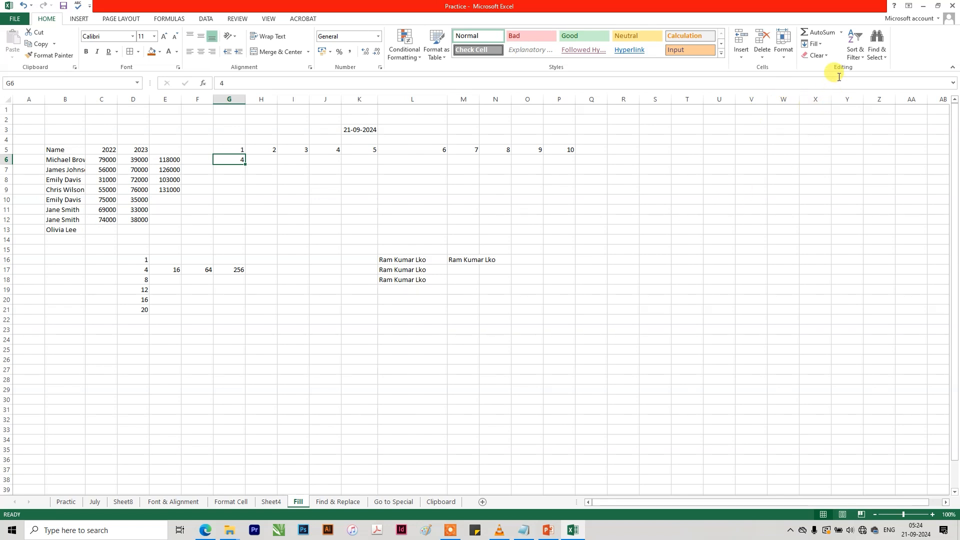
click(823, 44)
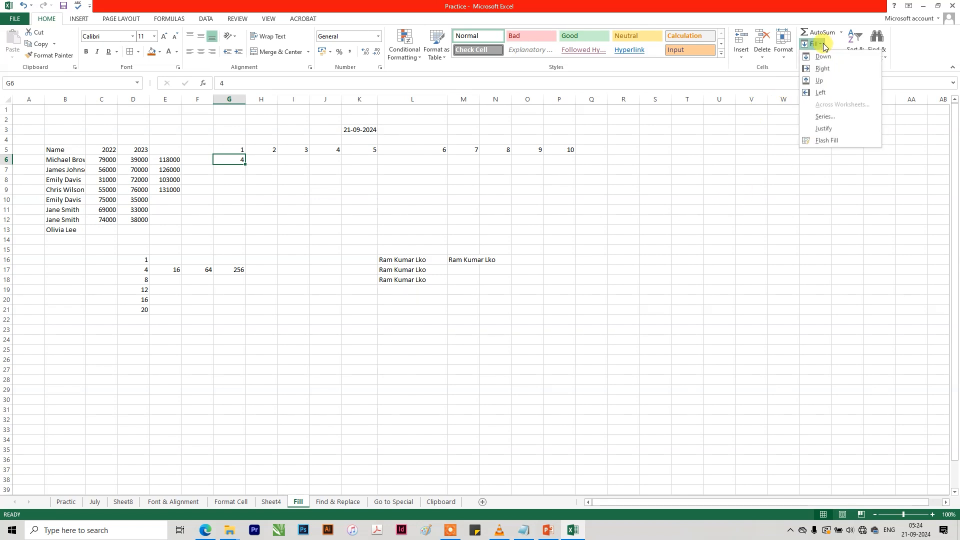
click(835, 121)
click(501, 215)
drag(490, 264, 459, 262)
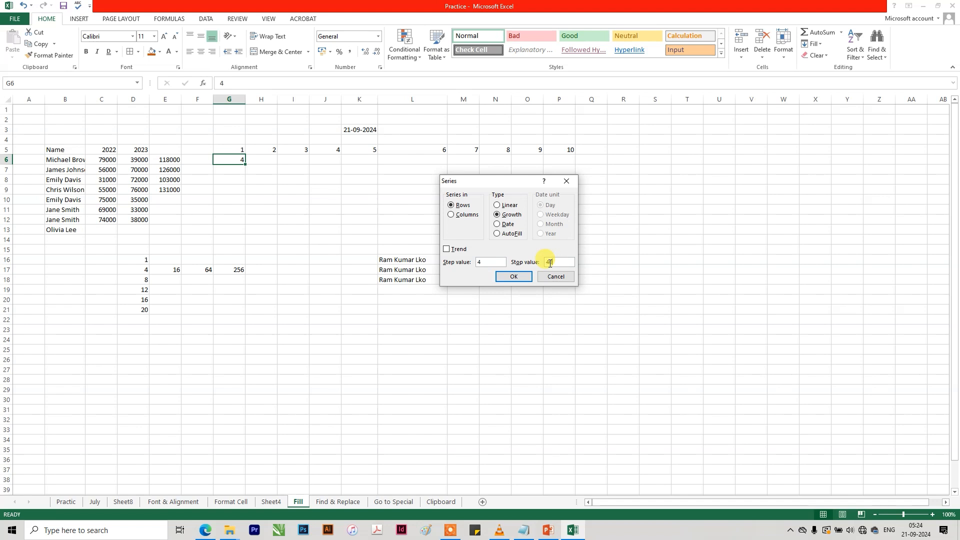
click(521, 276)
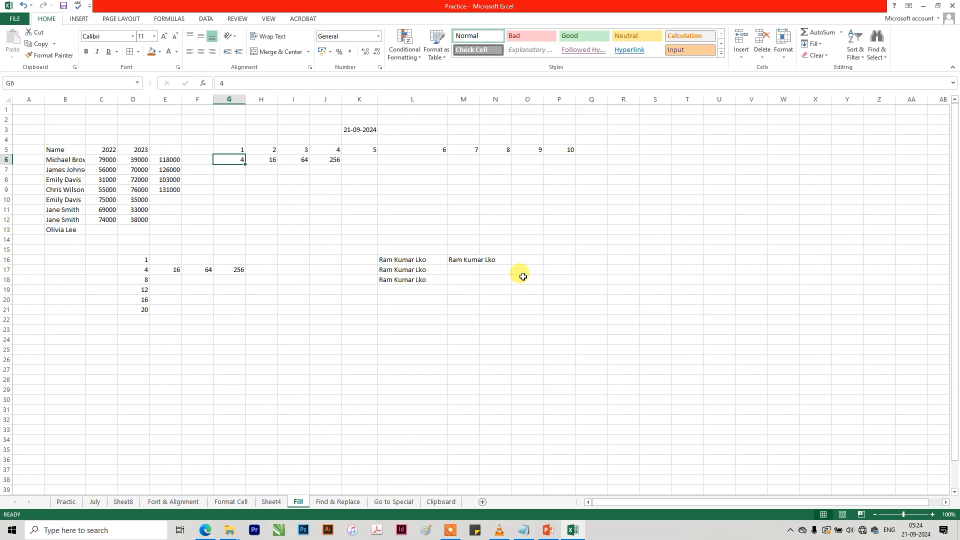
click(261, 190)
click(235, 160)
click(332, 159)
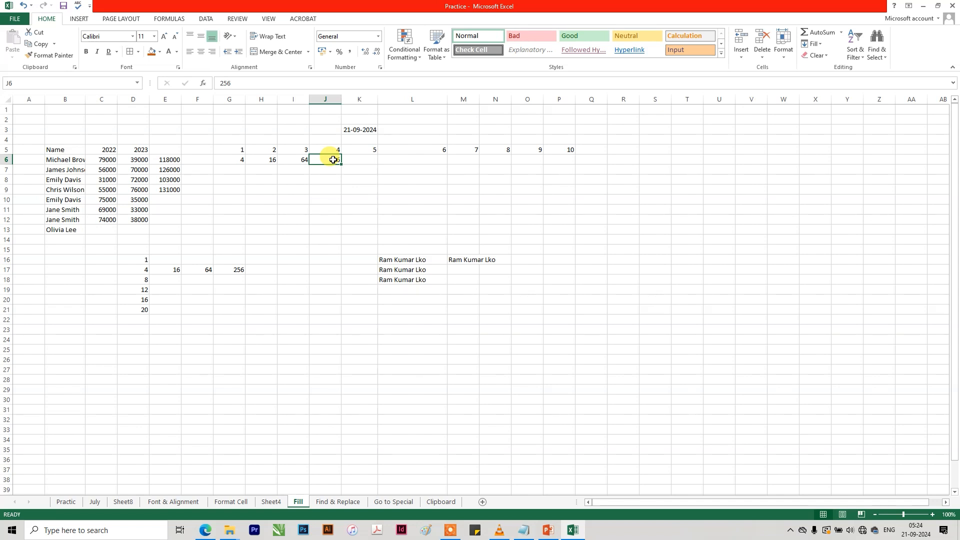
click(263, 159)
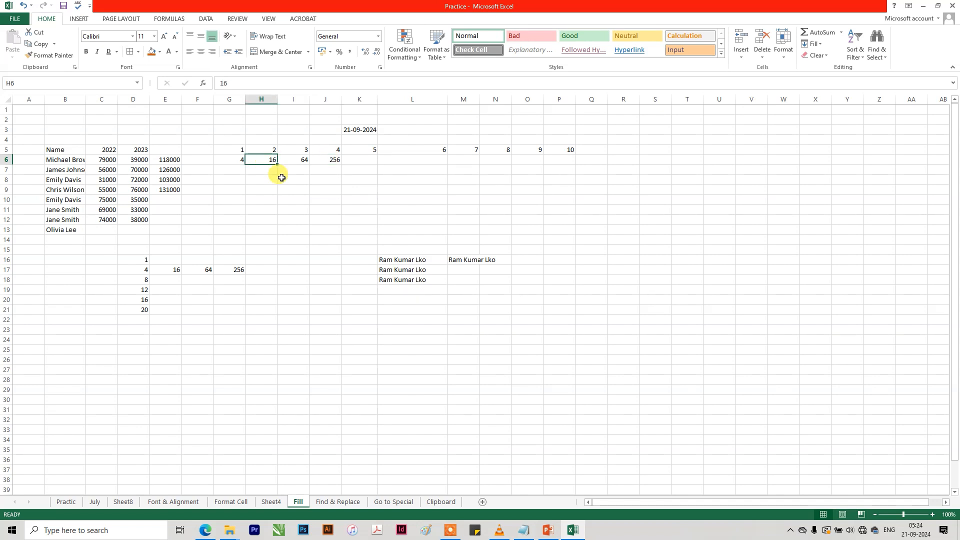
click(238, 168)
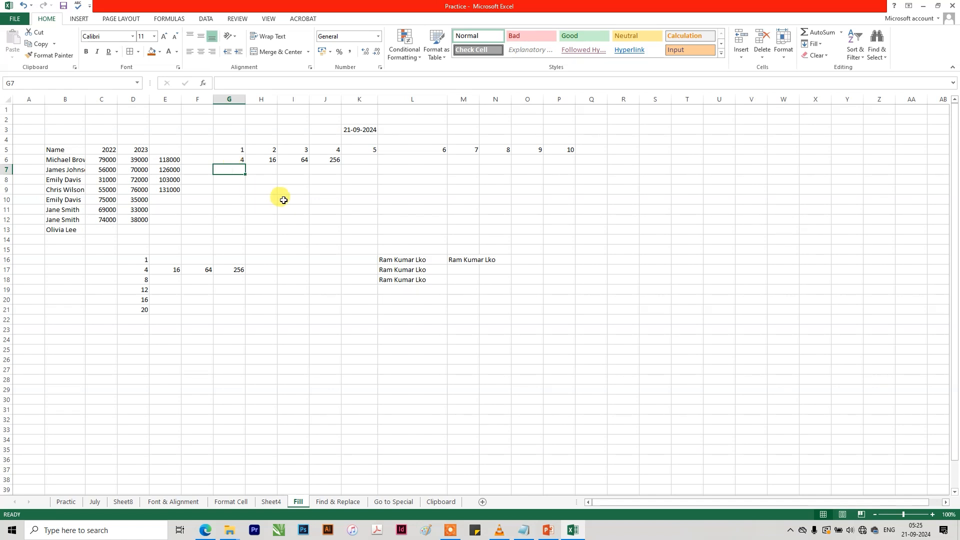
click(820, 43)
click(832, 113)
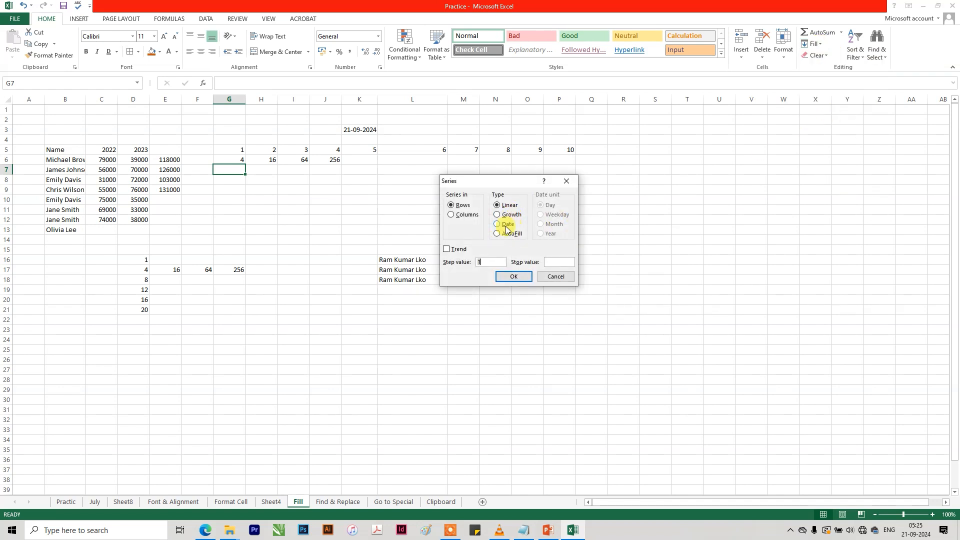
click(552, 277)
click(102, 248)
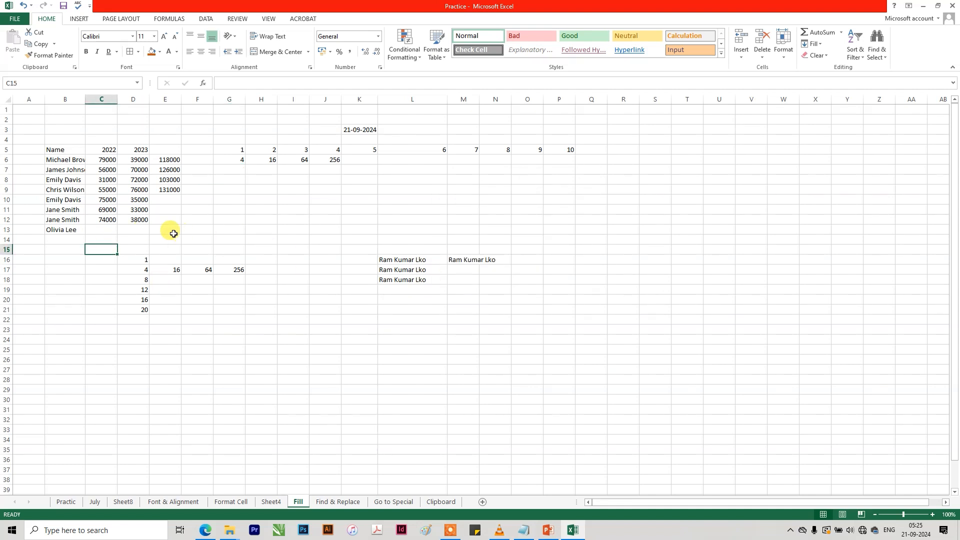
click(229, 190)
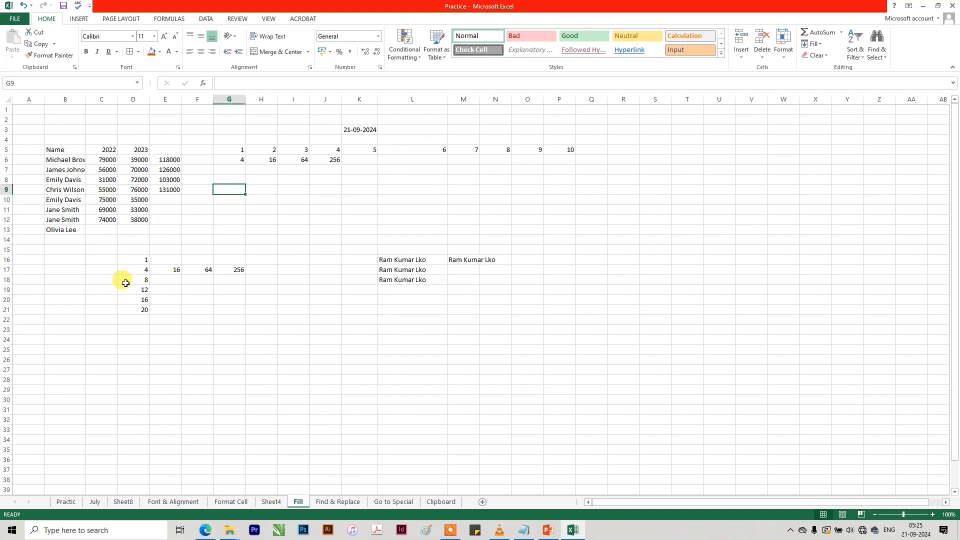
click(90, 272)
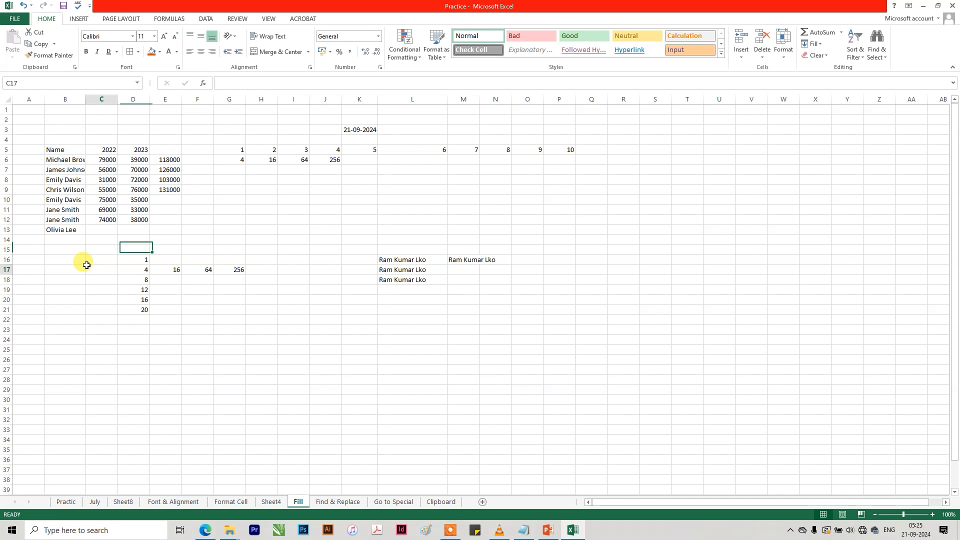
Enter the current date, 21-09-2024, in B16 and fill it down to B33 as a weekday date series with step value 1.
click(74, 258)
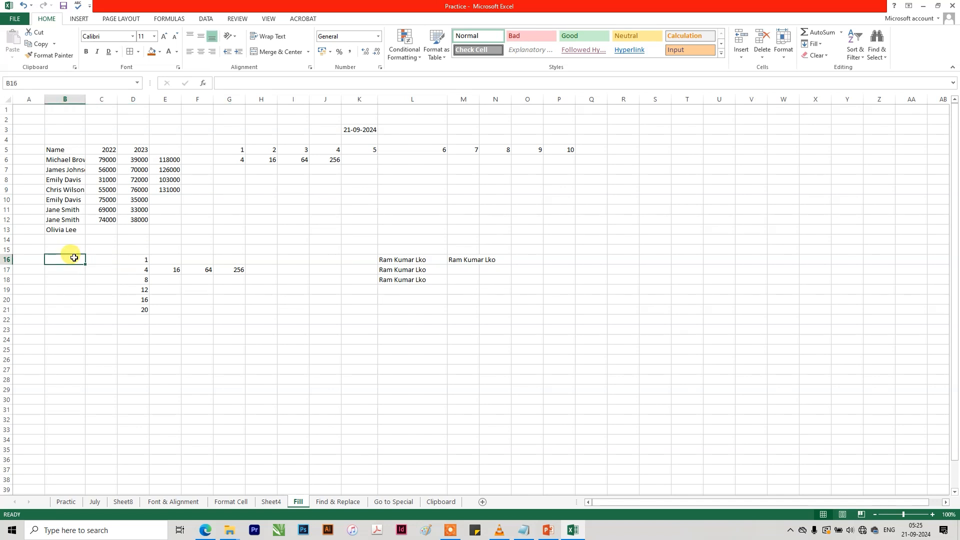
key(ctrl+semicolon)
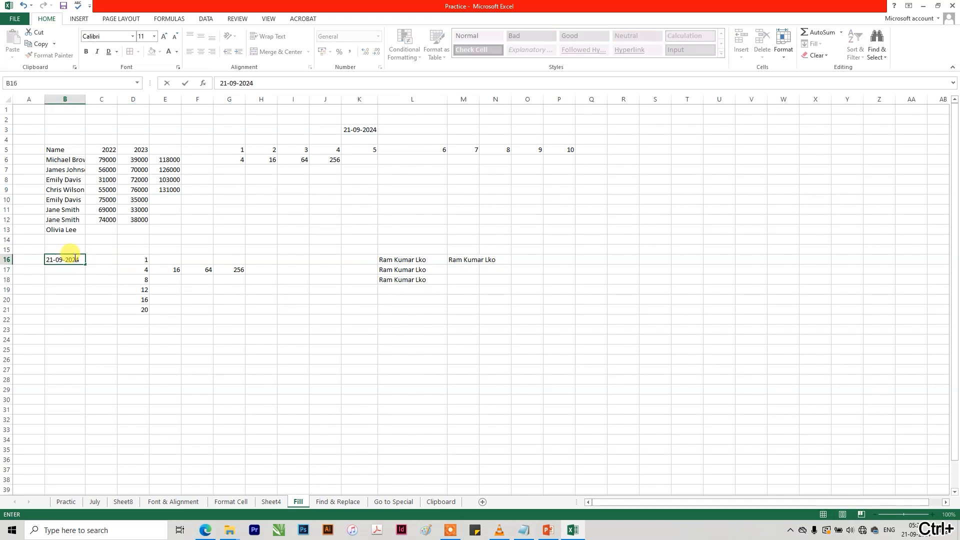
key(Return)
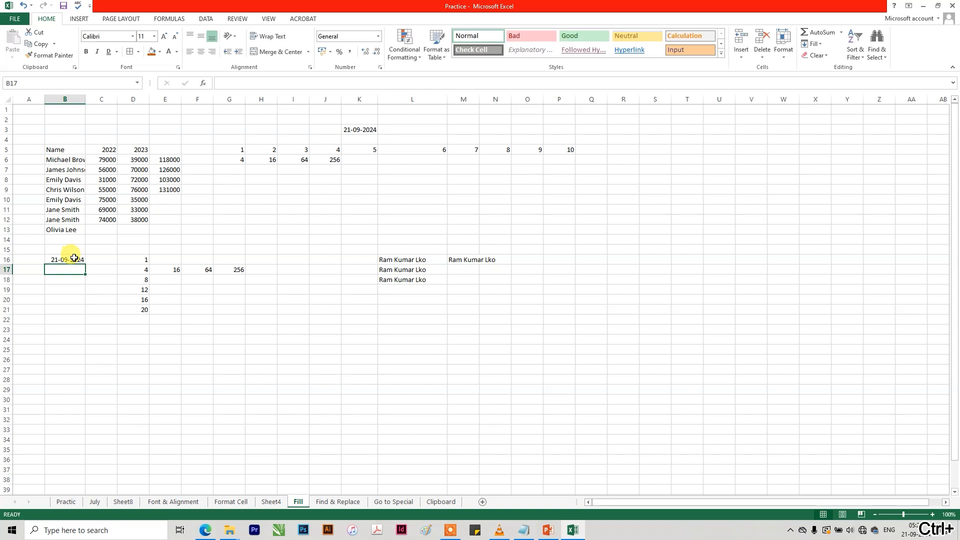
click(74, 257)
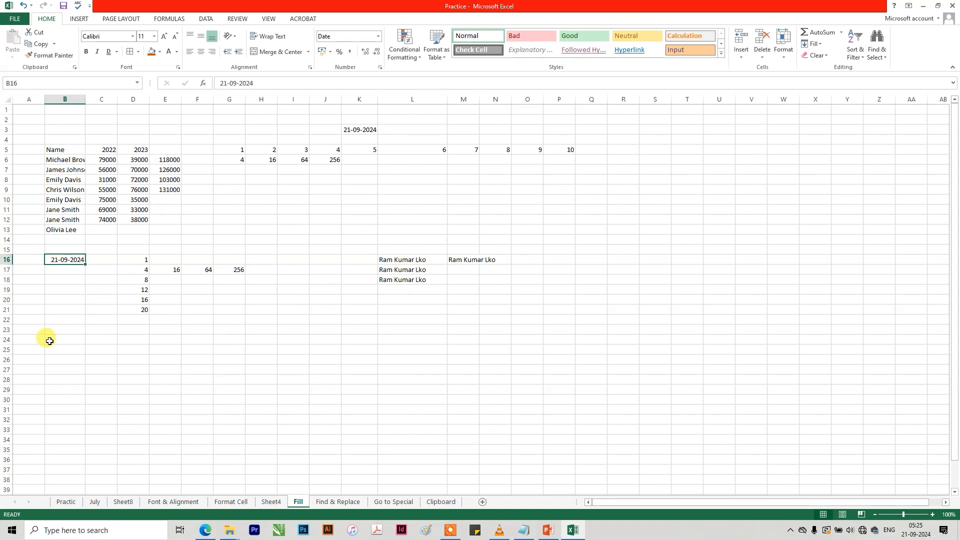
drag(71, 259, 65, 430)
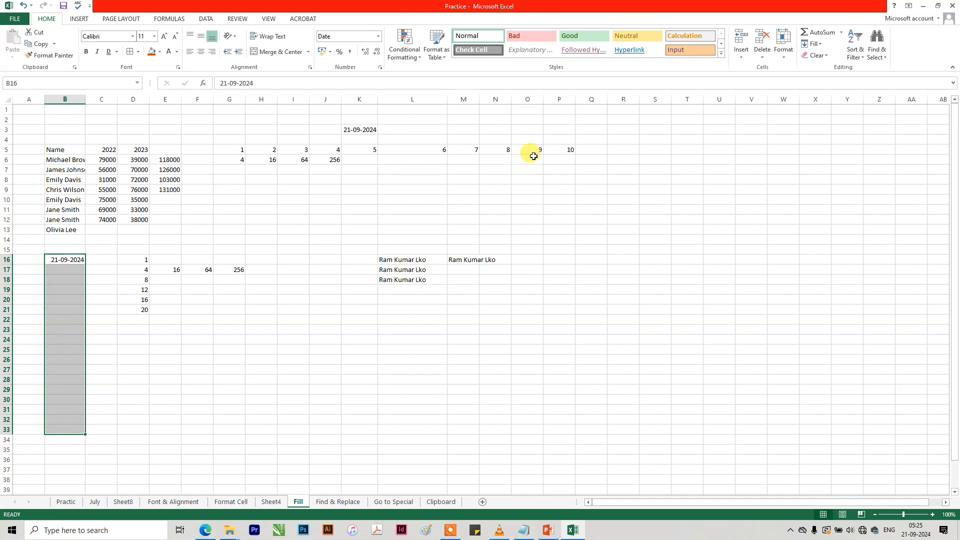
click(822, 44)
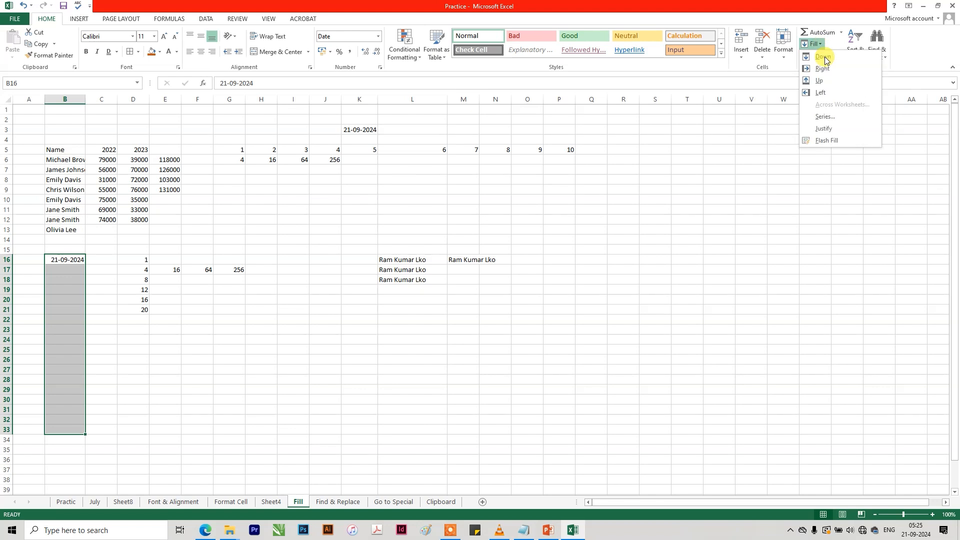
click(826, 118)
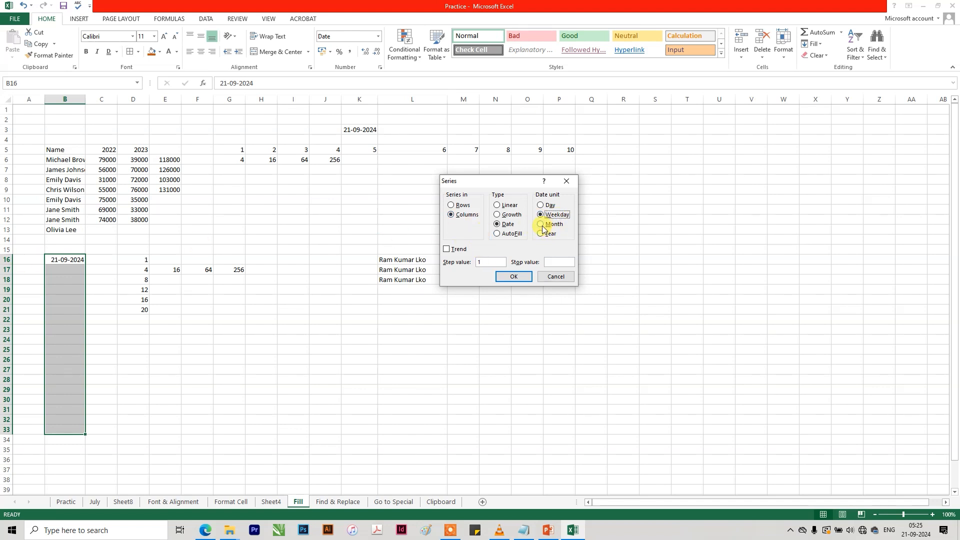
click(519, 278)
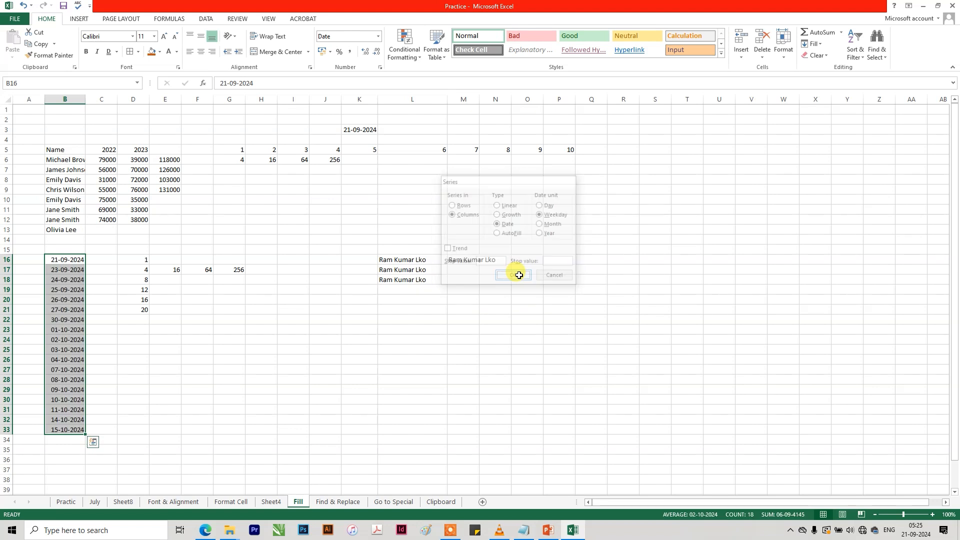
Compare the filled weekday dates in column B with the system calendar for September 2024.
click(910, 529)
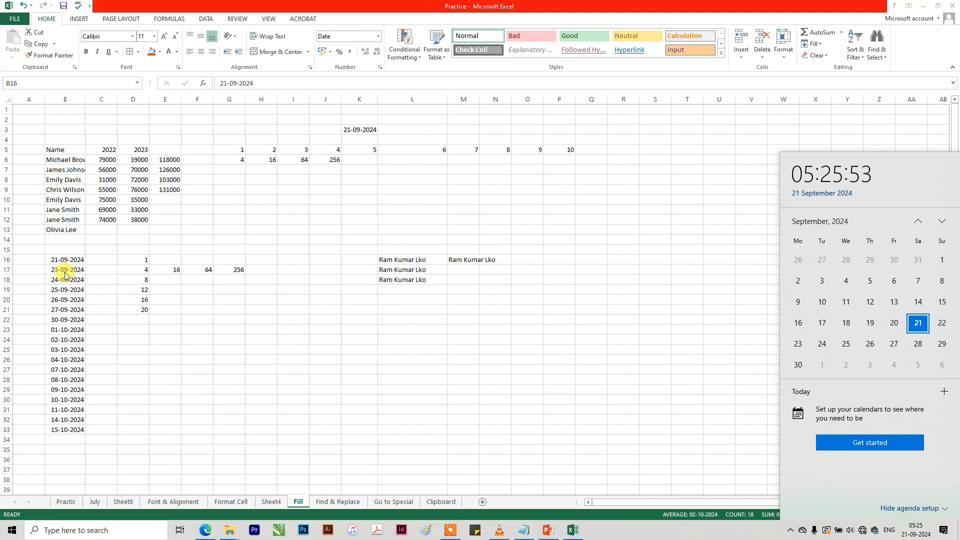
click(78, 293)
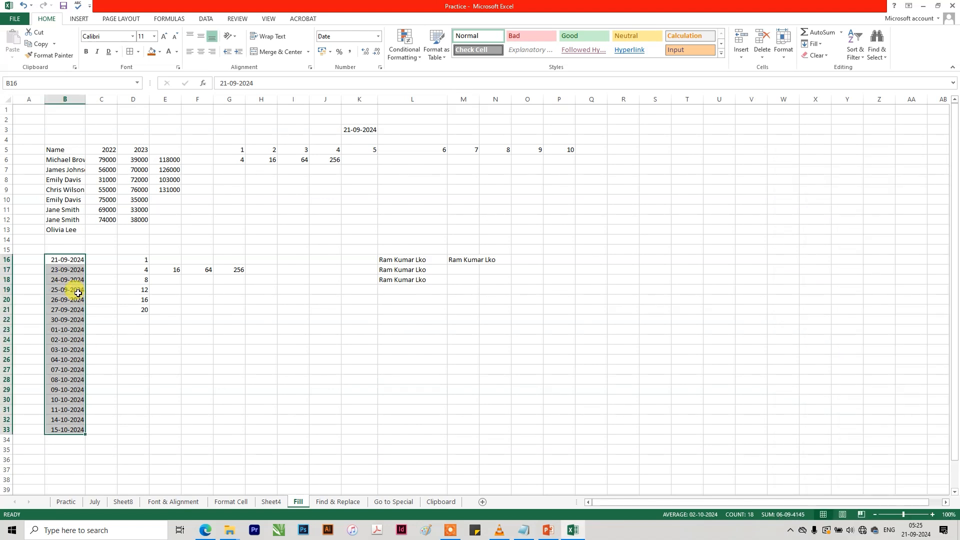
click(710, 229)
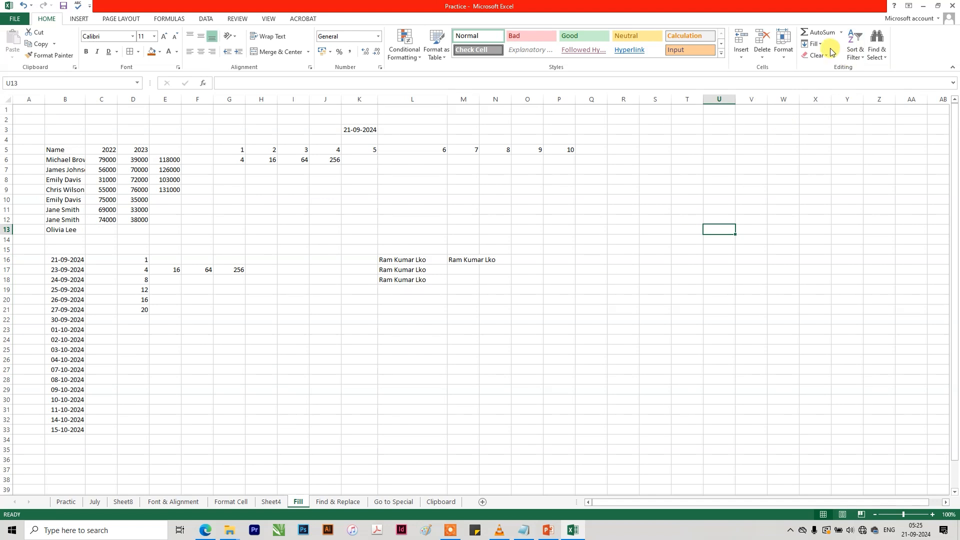
click(814, 44)
click(834, 119)
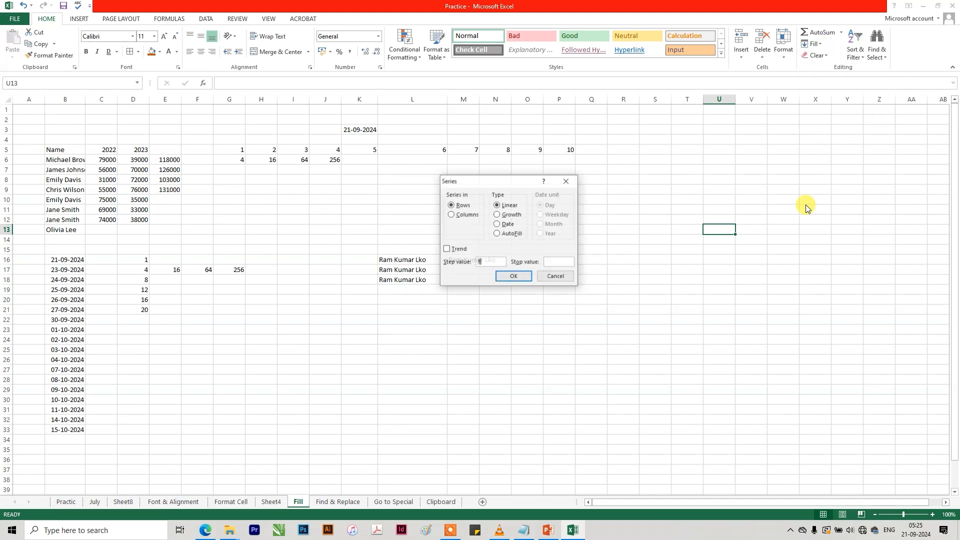
click(507, 215)
click(508, 224)
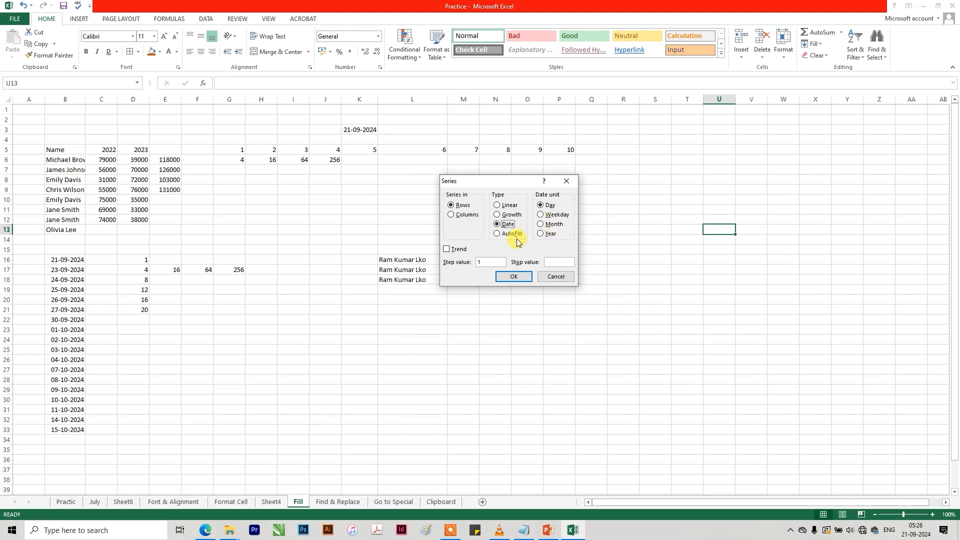
click(500, 234)
key(Return)
drag(625, 130, 264, 405)
drag(744, 249, 749, 230)
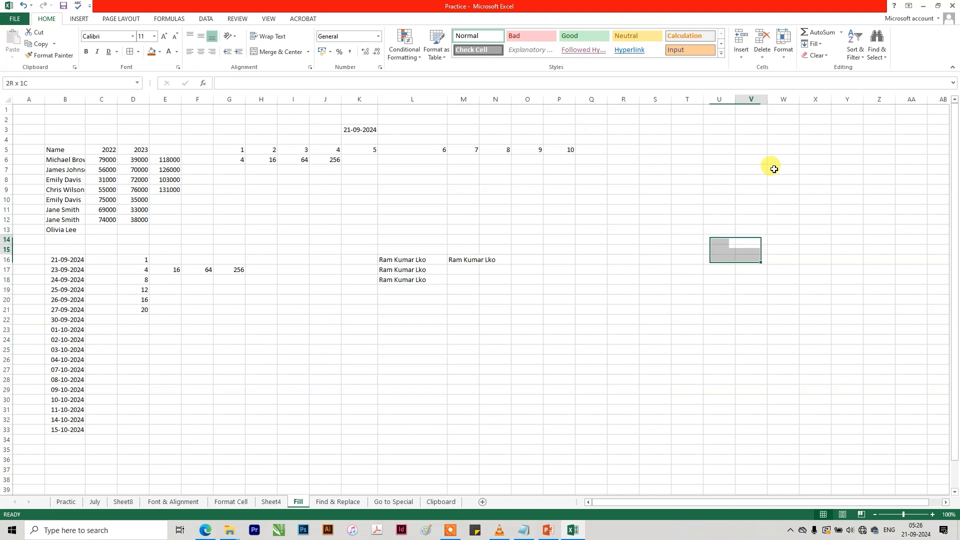
click(813, 44)
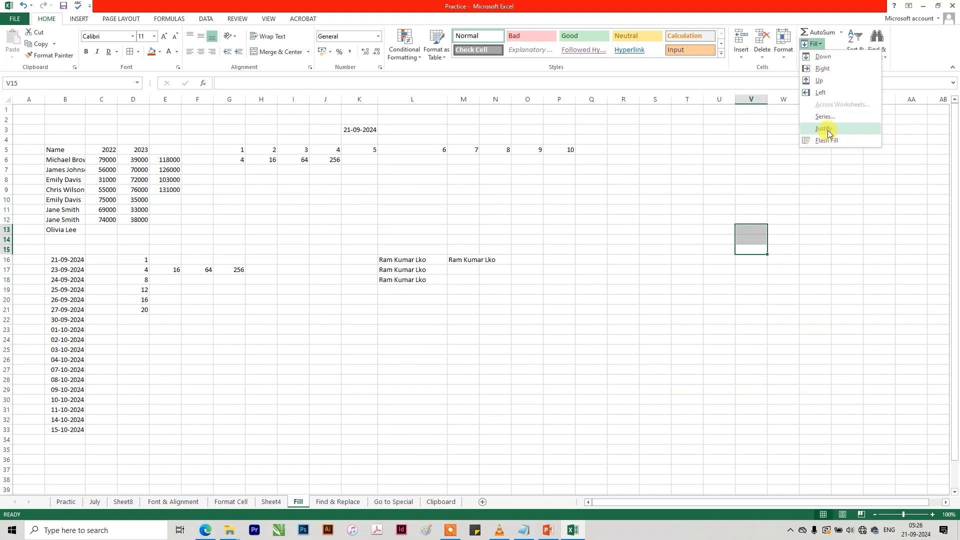
click(417, 305)
Narrow column L and delete the duplicate full name in M16.
click(421, 268)
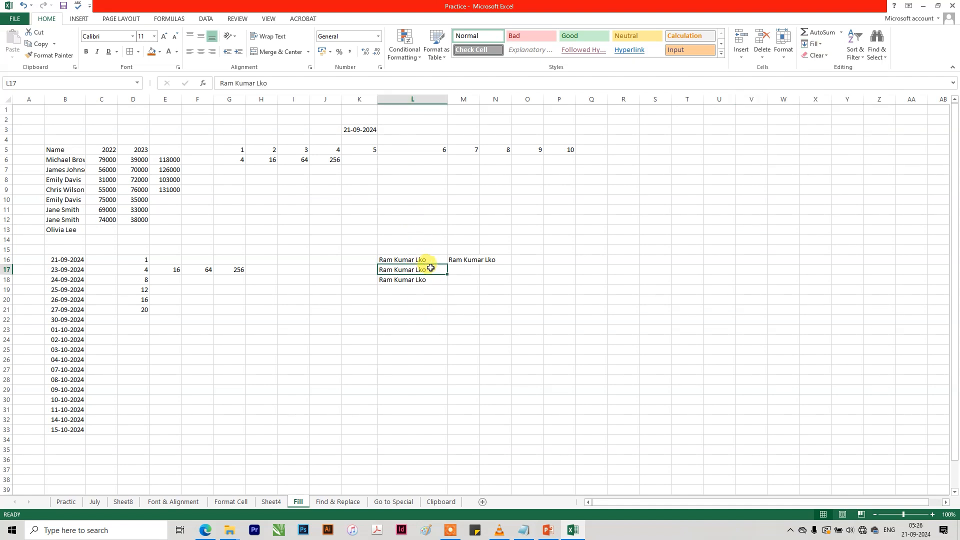
drag(447, 99, 420, 99)
click(404, 259)
click(442, 259)
key(Delete)
Replace the repeated full names in L16:L18 with the first name, the second name and Lko, one part per cell.
click(406, 259)
double_click(413, 260)
key(Return)
click(411, 260)
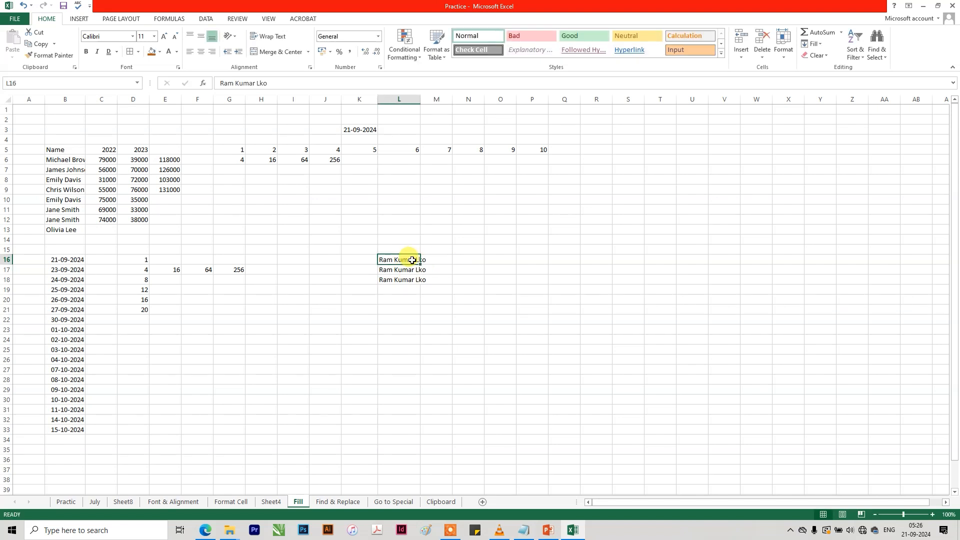
double_click(411, 260)
key(BackSpace)
key(Return)
text(Kumar)
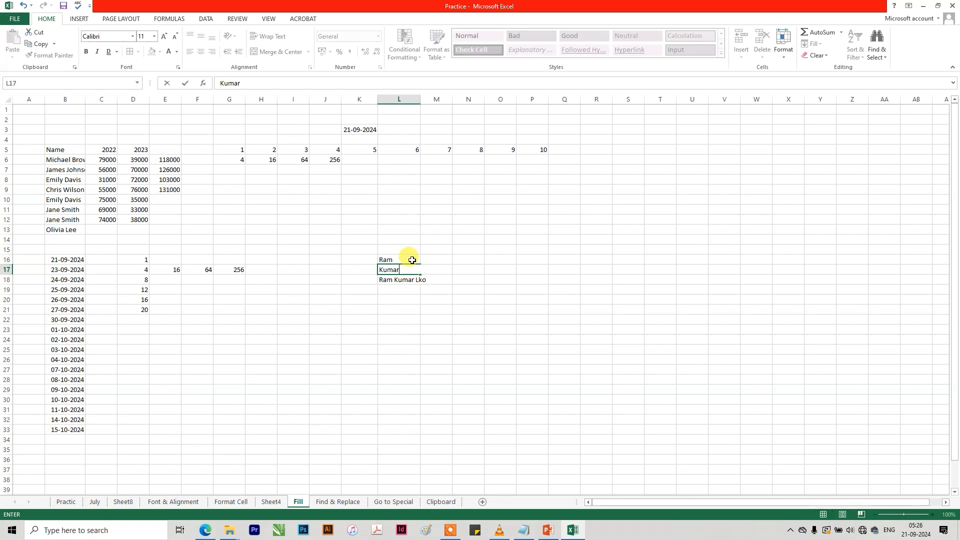
key(Return)
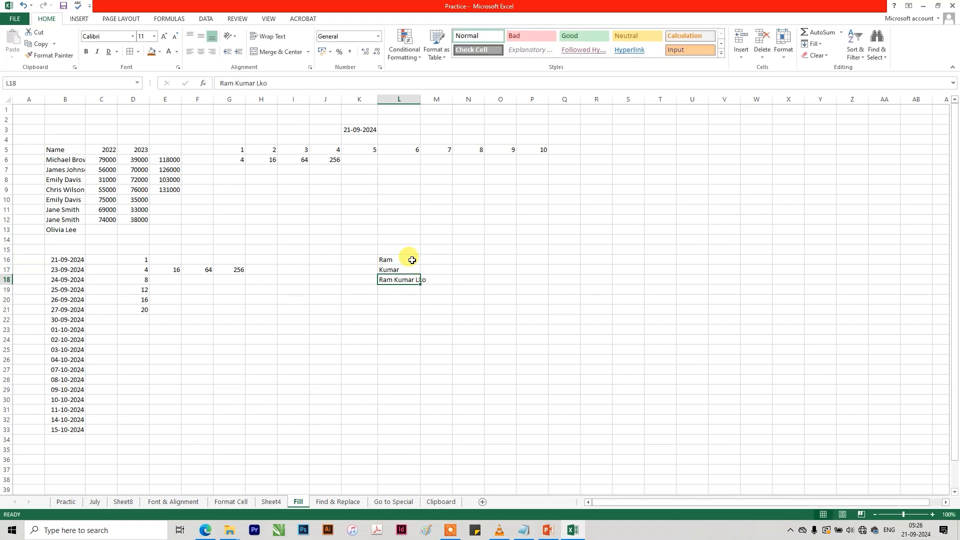
text(Lko)
key(Return)
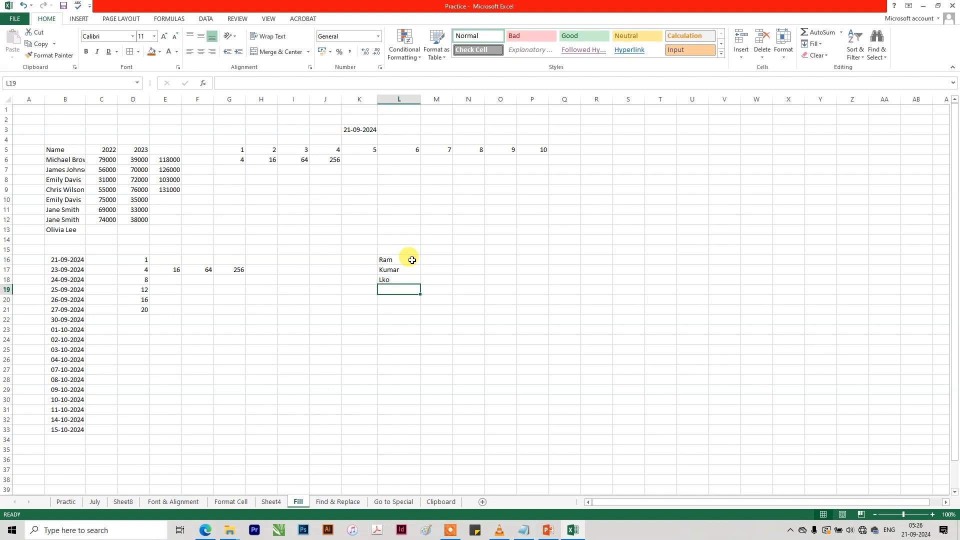
Enter the postal code in L19 and left-align the cells L16:L19.
text(B)
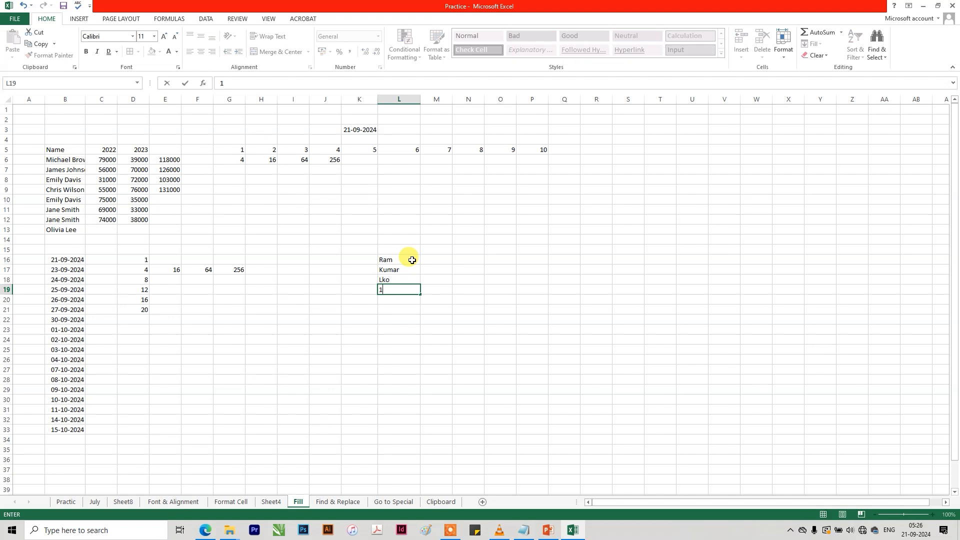
text(10092)
key(Return)
drag(408, 258, 401, 288)
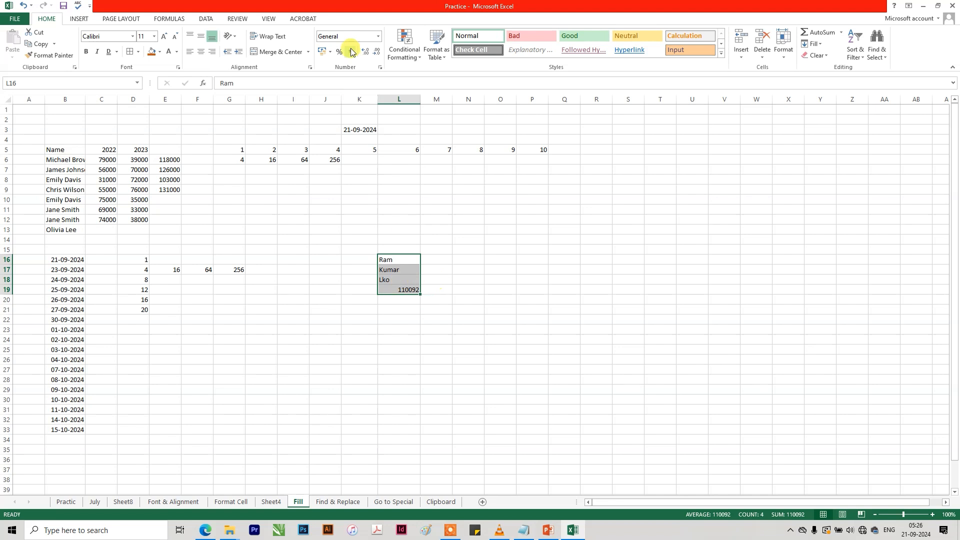
click(192, 52)
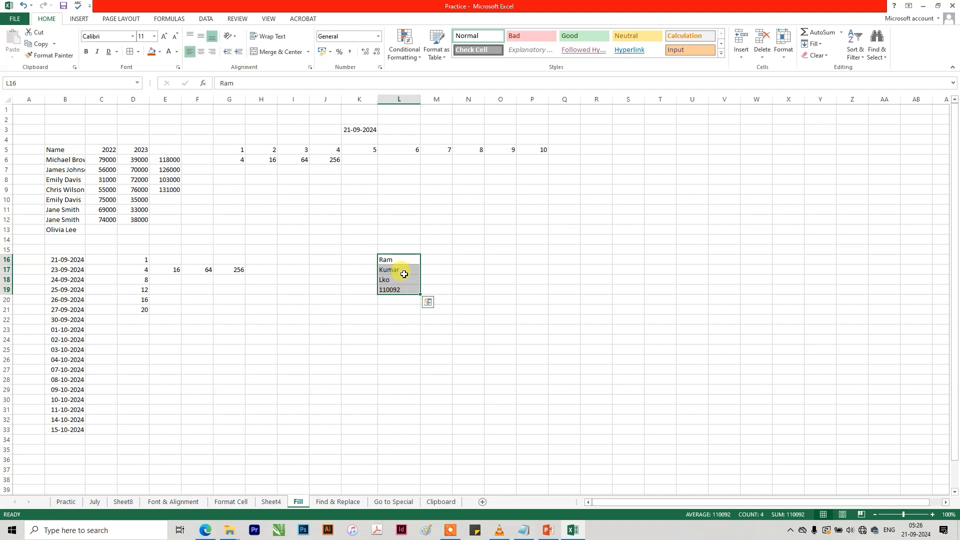
Try to combine the cells L16:L19 with the Fill Justify command.
click(403, 258)
drag(405, 258, 397, 290)
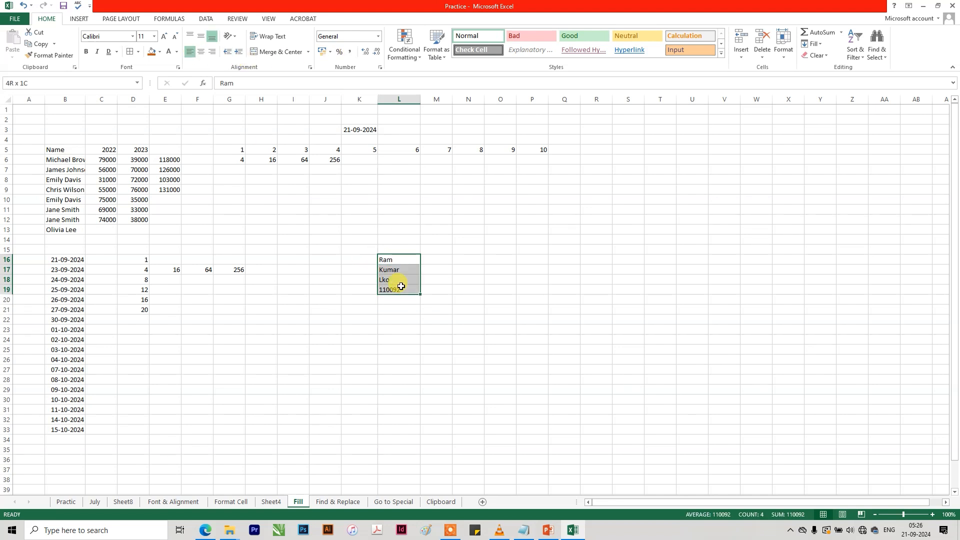
click(815, 44)
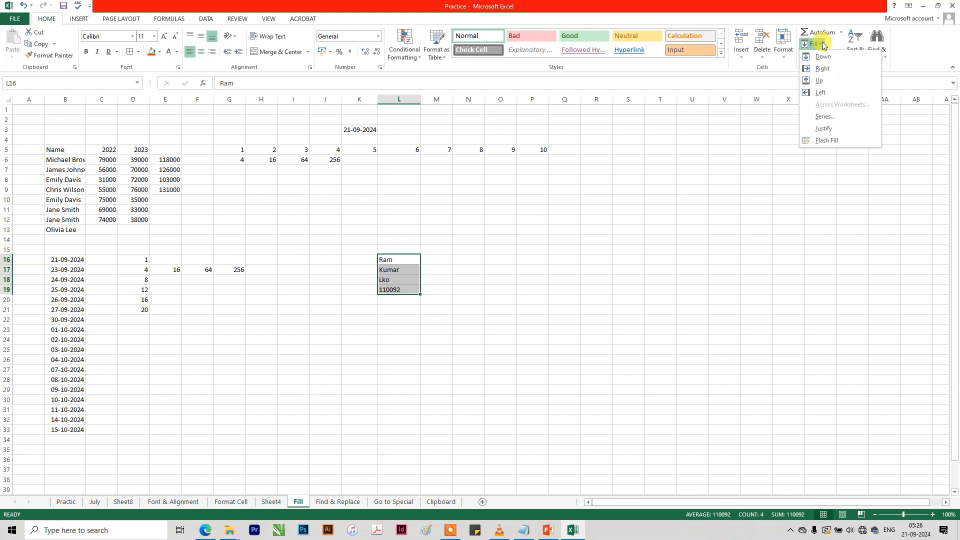
click(832, 125)
click(484, 292)
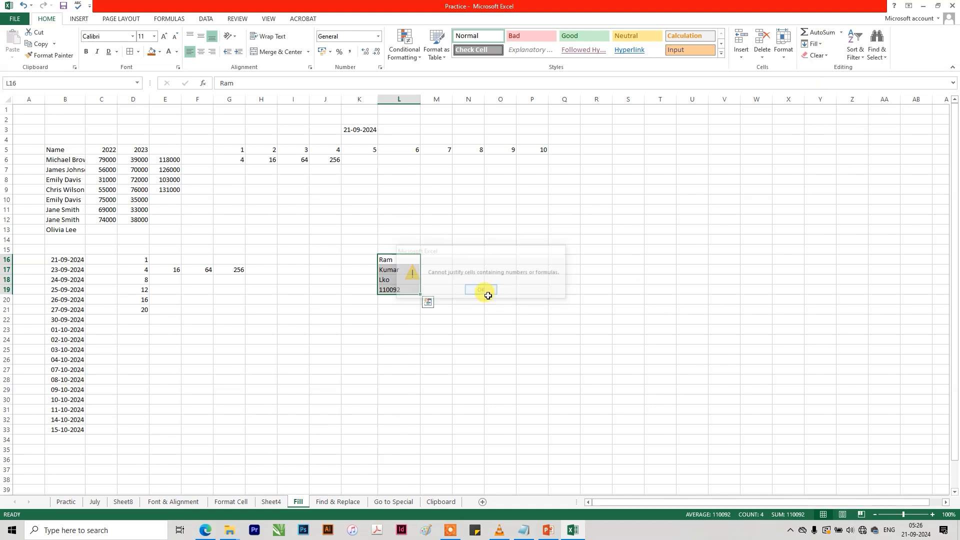
click(471, 298)
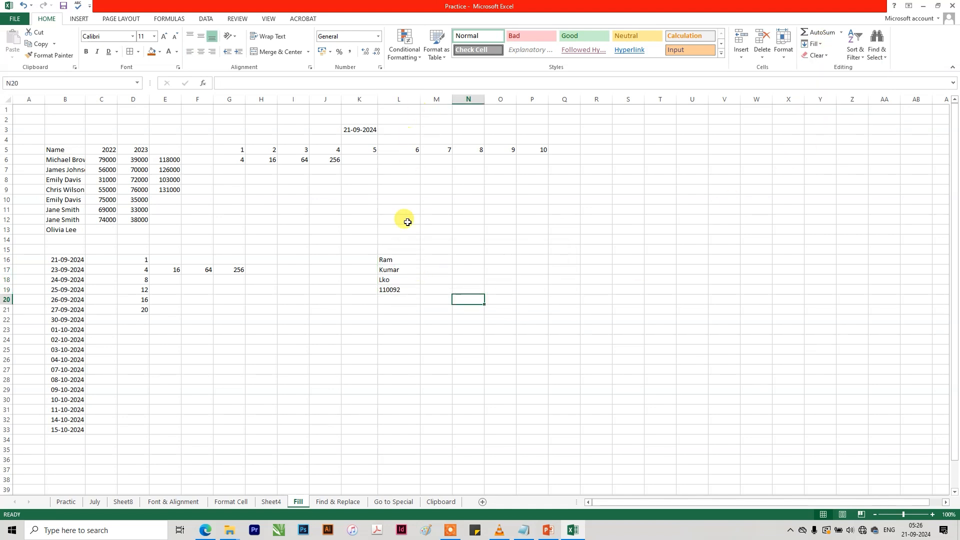
Widen column L to roughly three times its width and try Fill Justify on L16:L19 again.
click(400, 258)
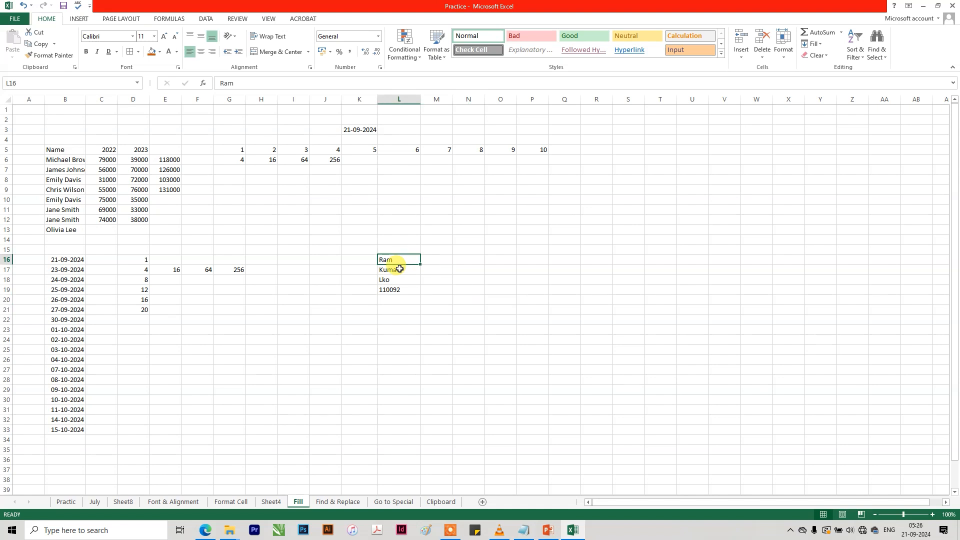
drag(395, 289, 389, 257)
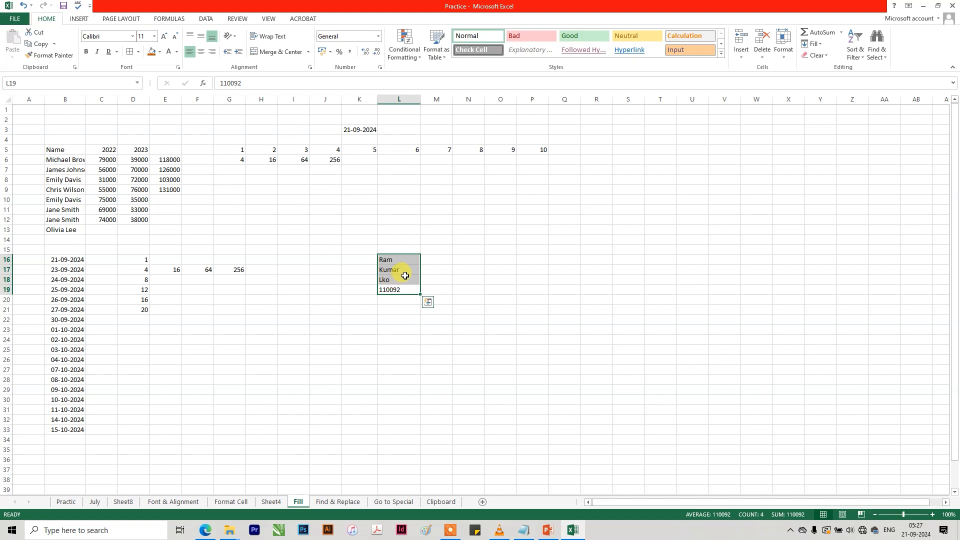
drag(421, 98, 491, 107)
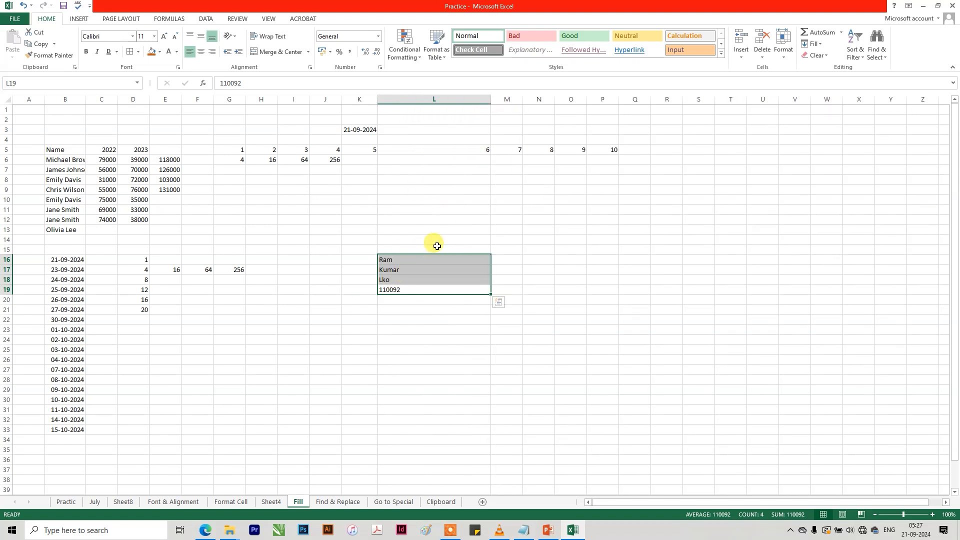
click(813, 43)
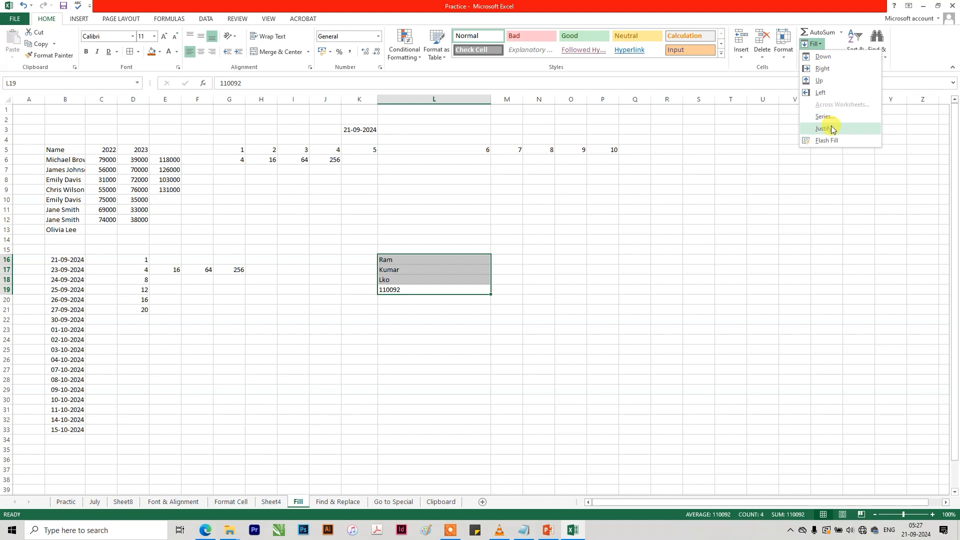
click(825, 126)
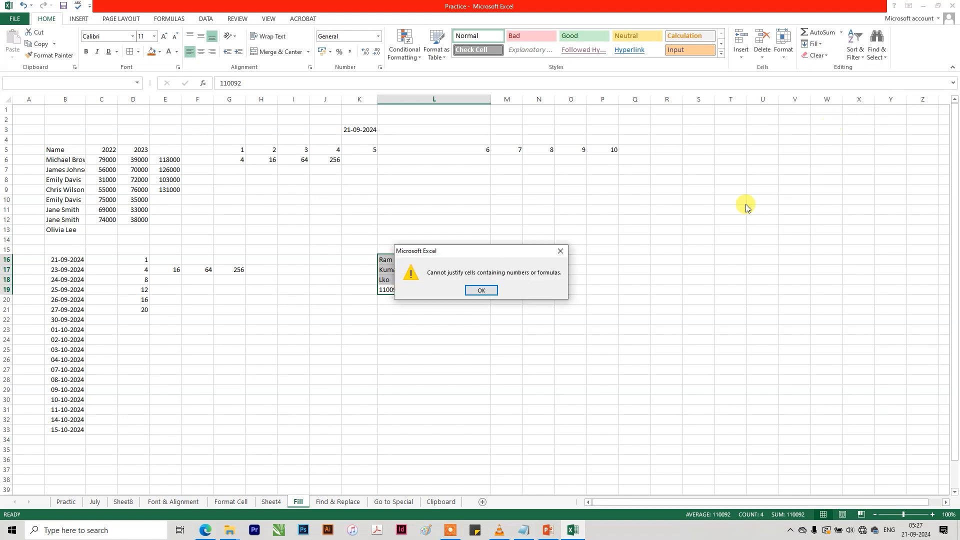
click(483, 291)
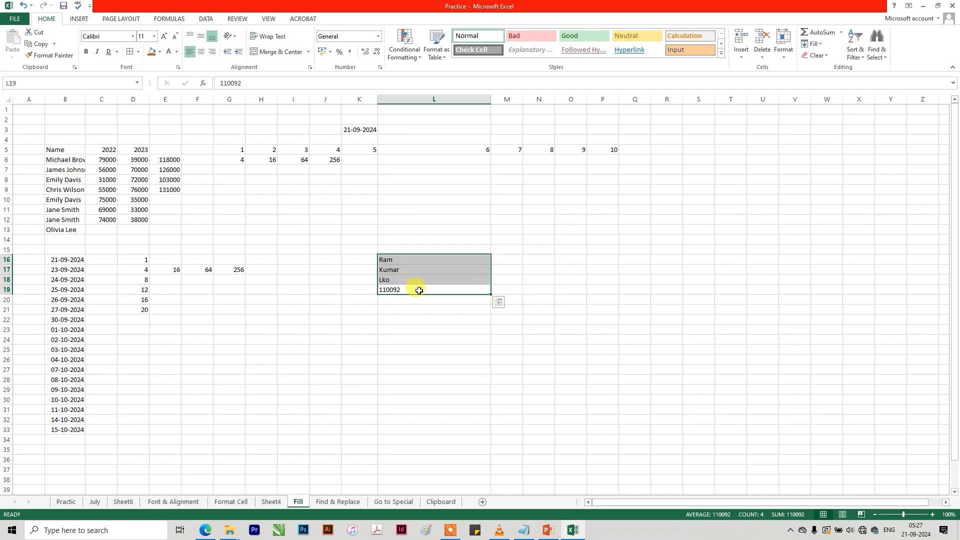
Delete the postal code in L19 and merge the text of L16:L18 into L16 with Fill Justify.
click(419, 290)
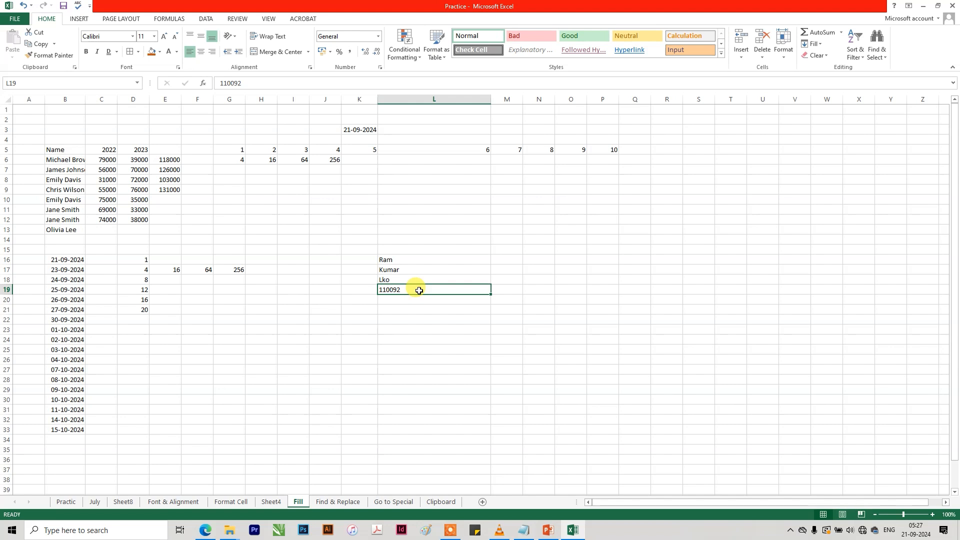
key(Delete)
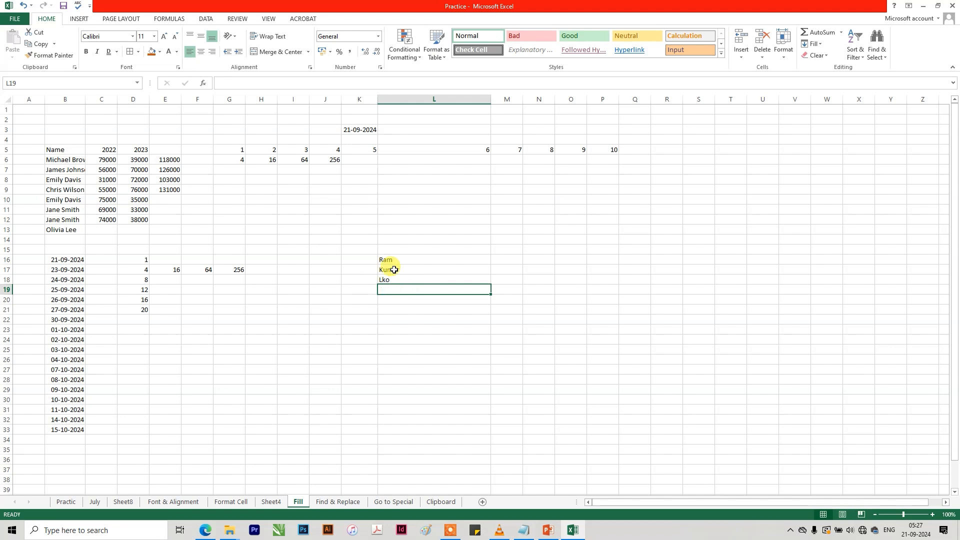
drag(400, 257, 400, 279)
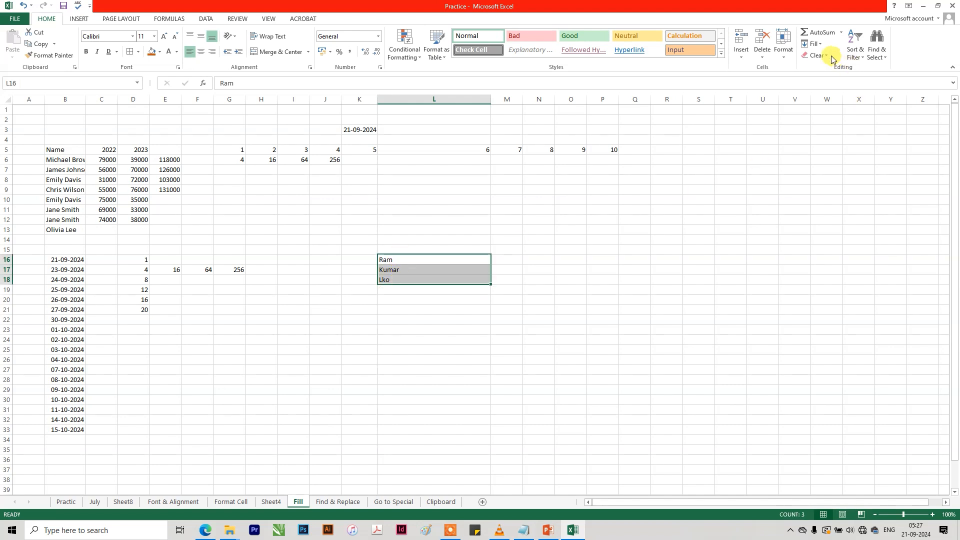
click(855, 52)
click(814, 43)
click(813, 43)
click(822, 120)
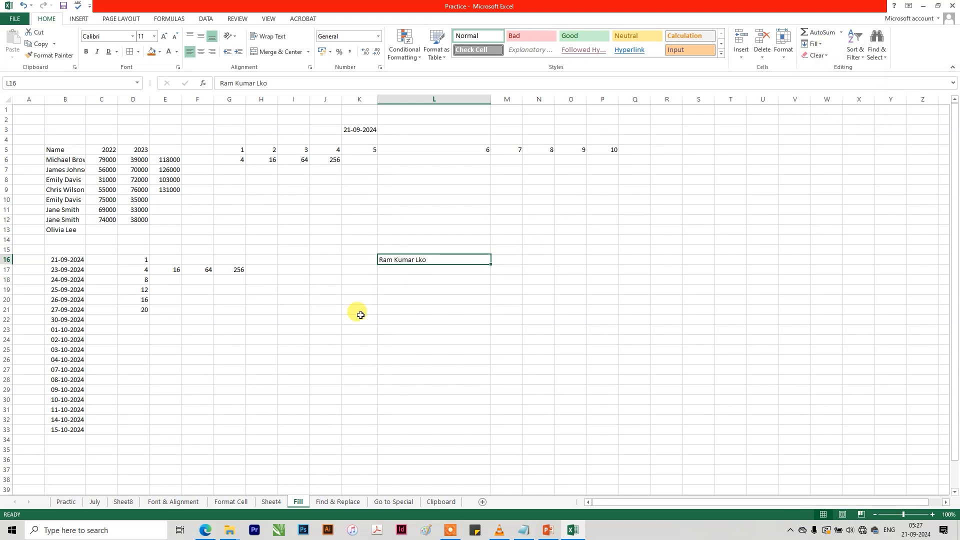
click(387, 300)
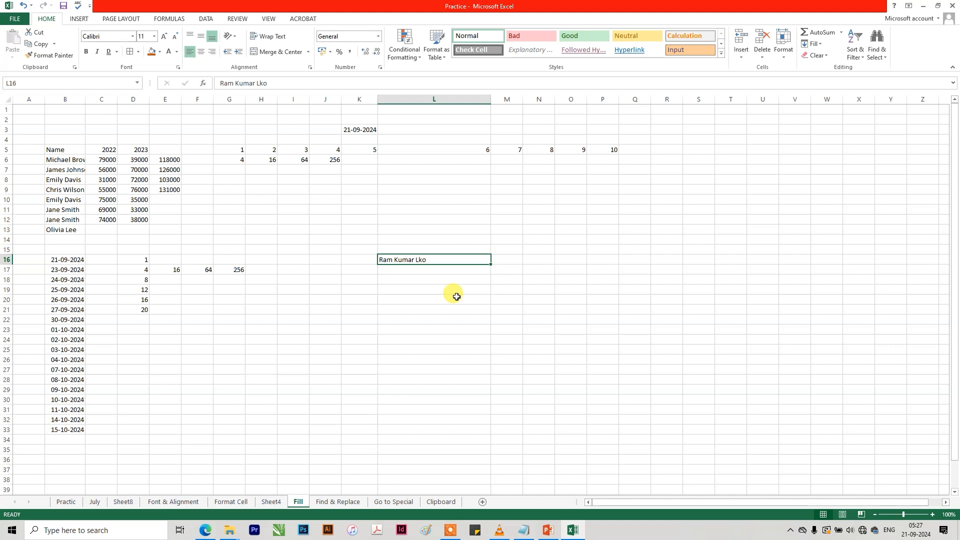
click(819, 55)
click(814, 44)
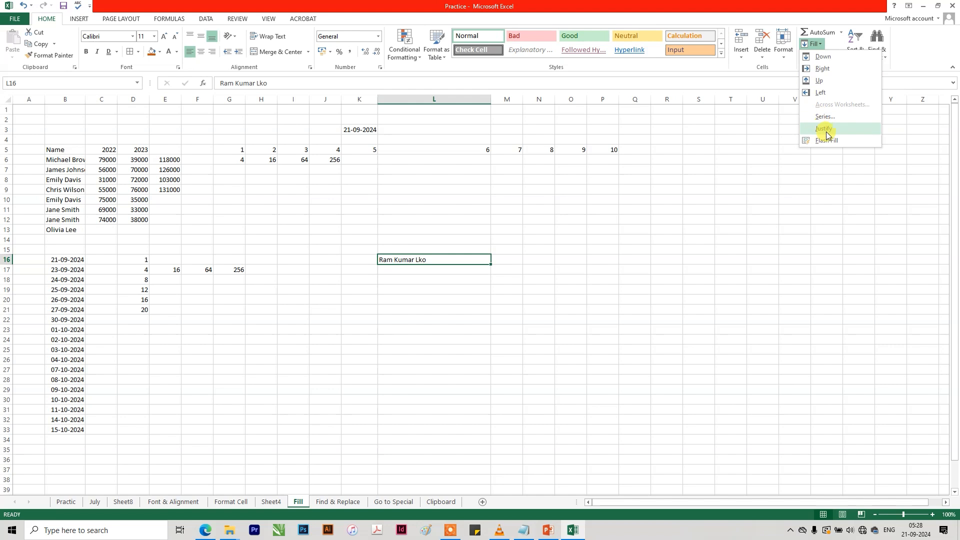
click(298, 305)
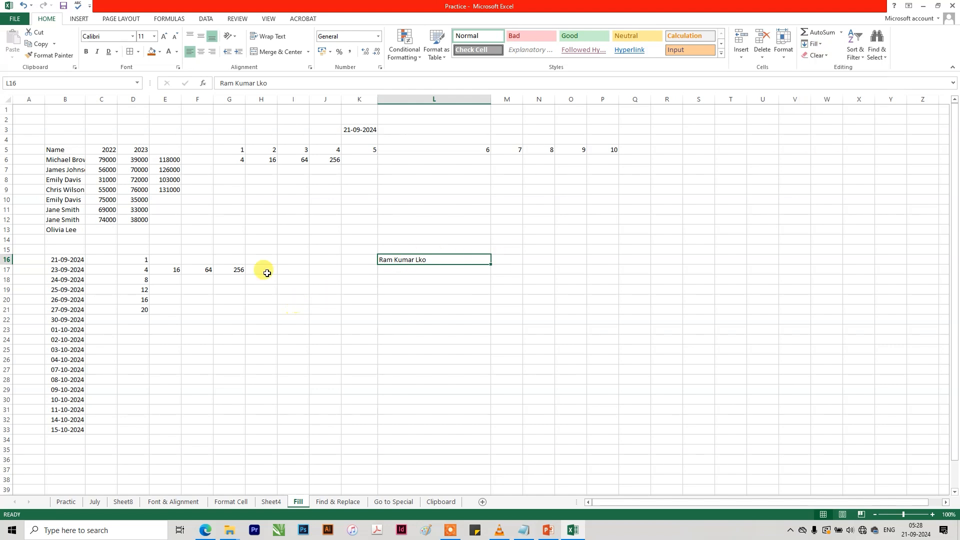
Enter the first name from B6 in F6 and Flash Fill the other first names down column F.
click(197, 218)
click(64, 160)
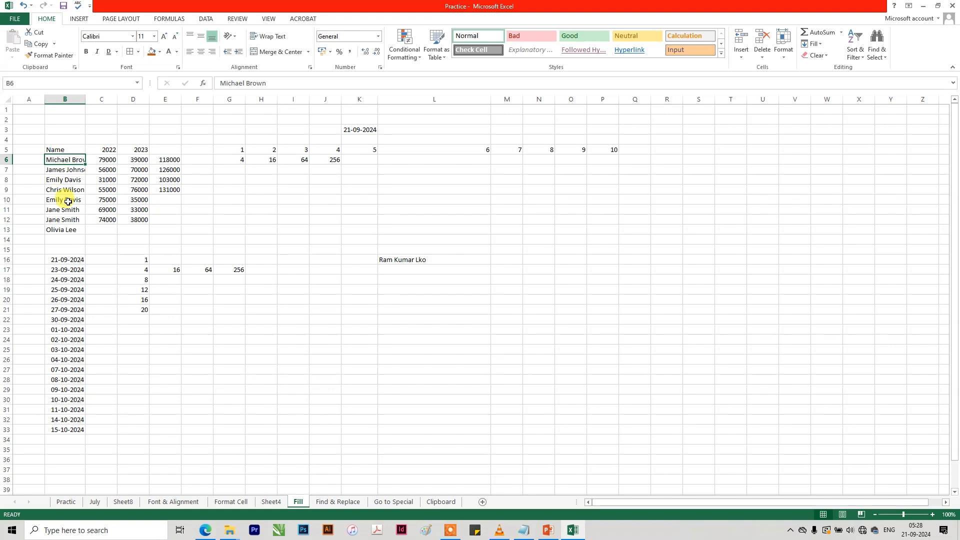
click(200, 160)
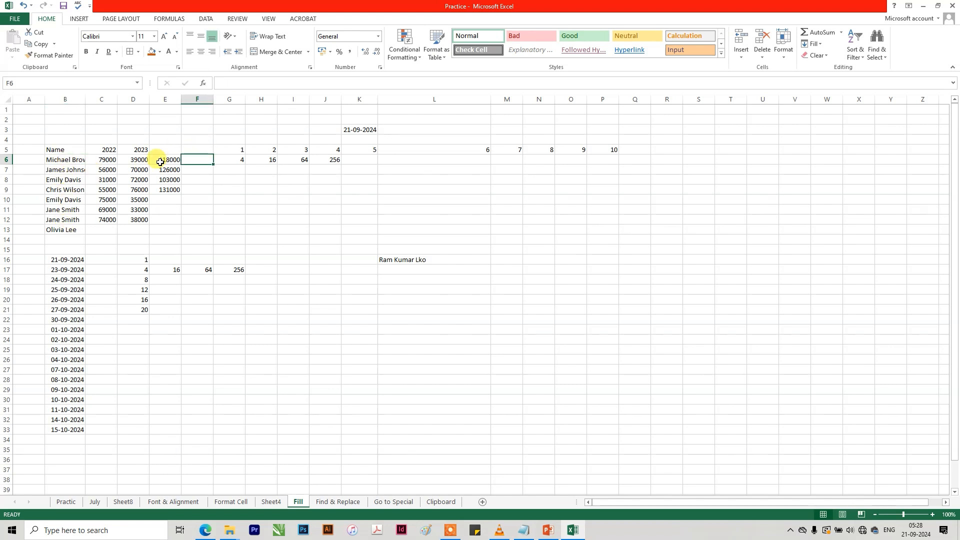
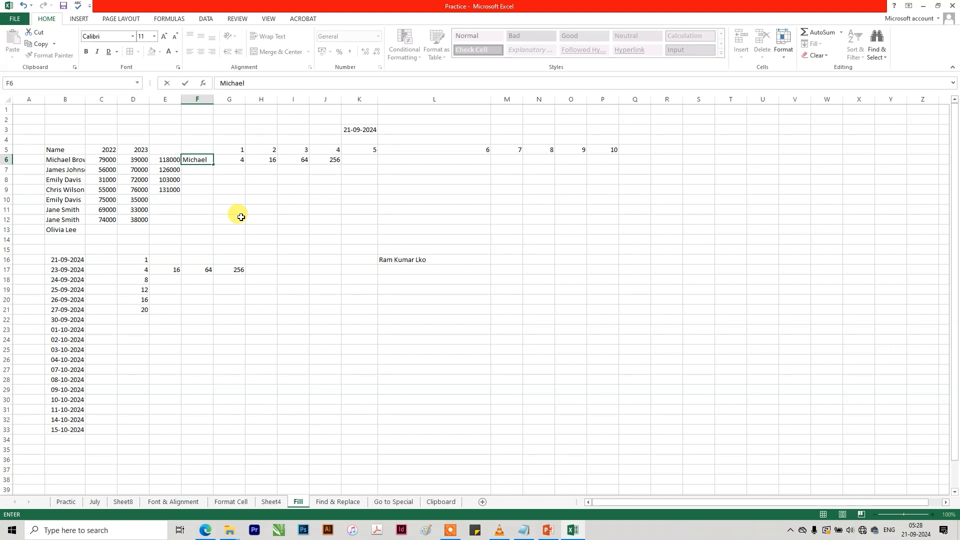
key(Return)
key(ctrl+e)
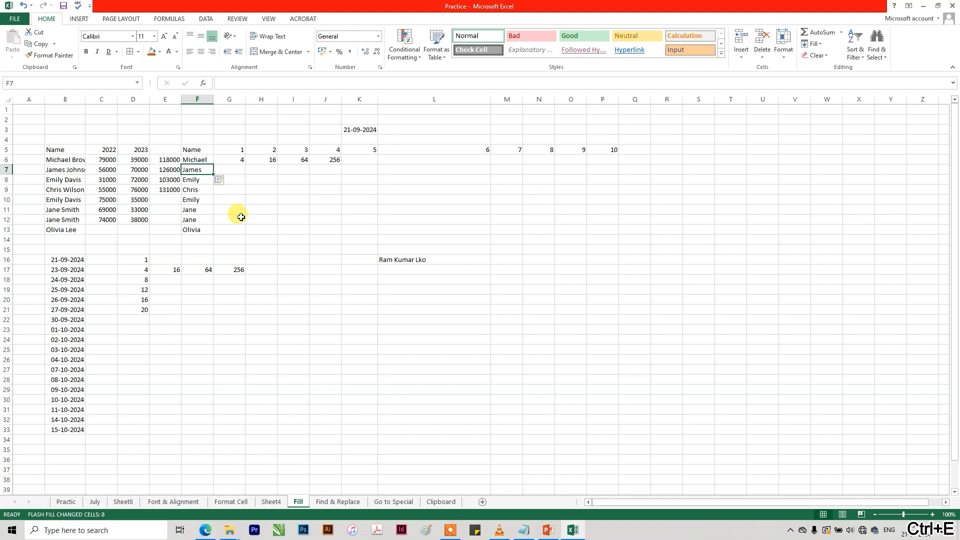
Undo the Flash Fill of first names in column F and delete the first name in F6.
click(66, 158)
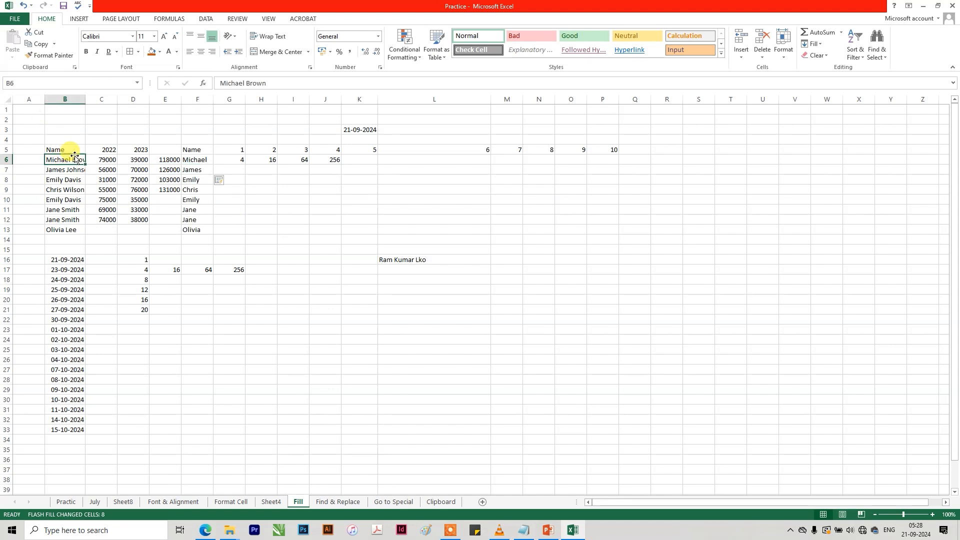
click(199, 147)
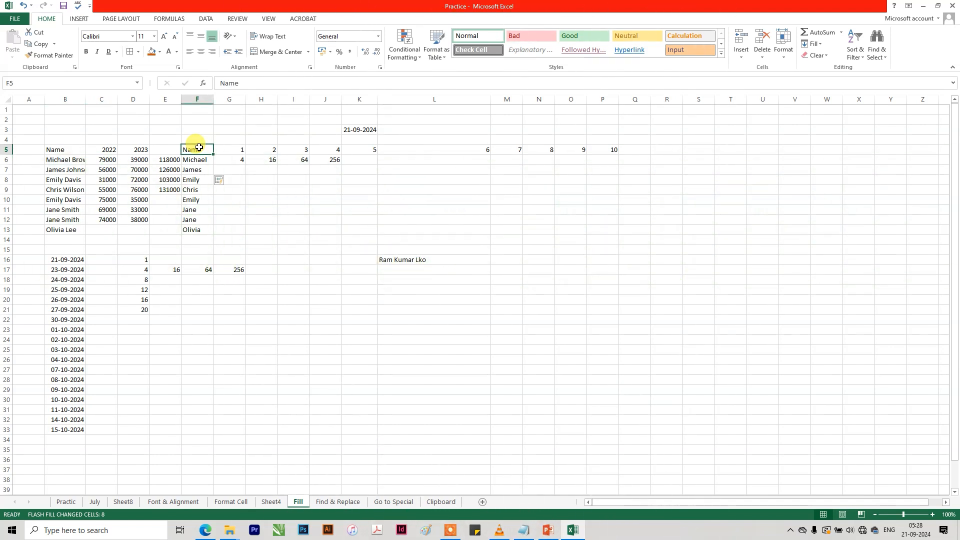
key(ctrl+z)
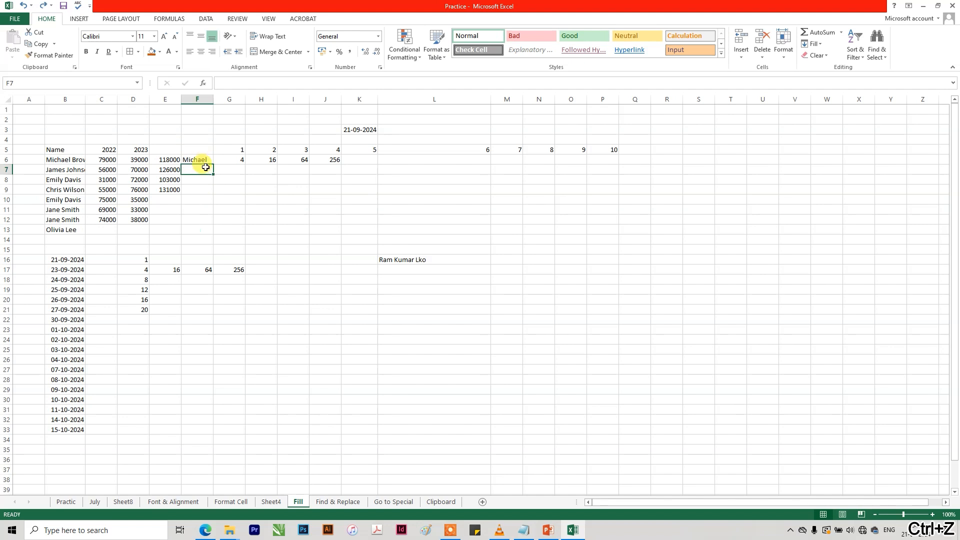
click(201, 160)
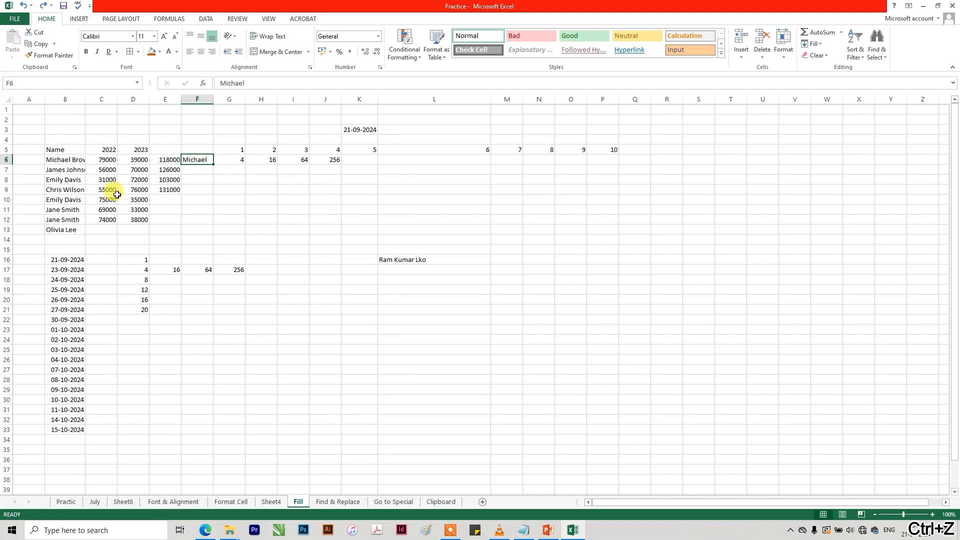
key(Delete)
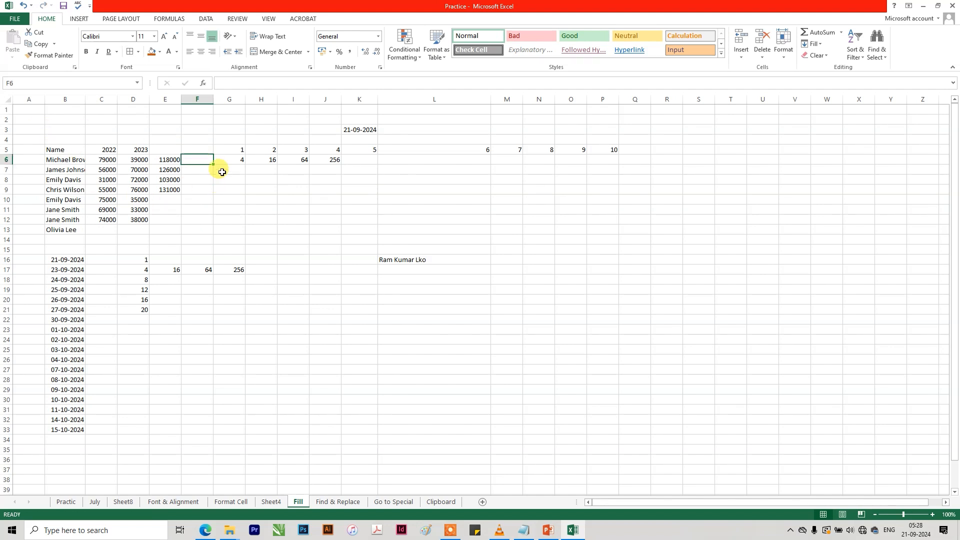
Widen column B to fit the full names, enter the last name from B6 in F6 and Flash Fill column F with the last names.
drag(85, 99, 96, 99)
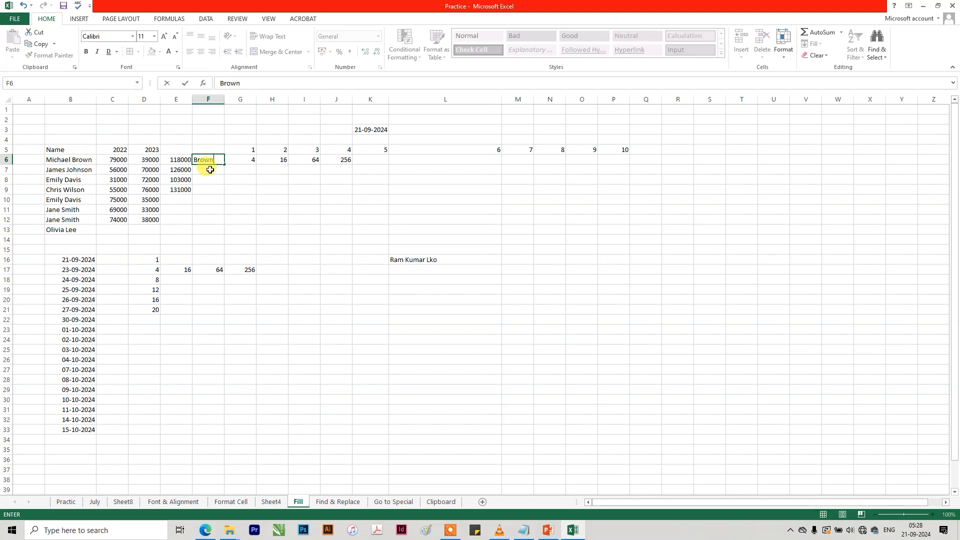
key(Return)
key(ctrl+e)
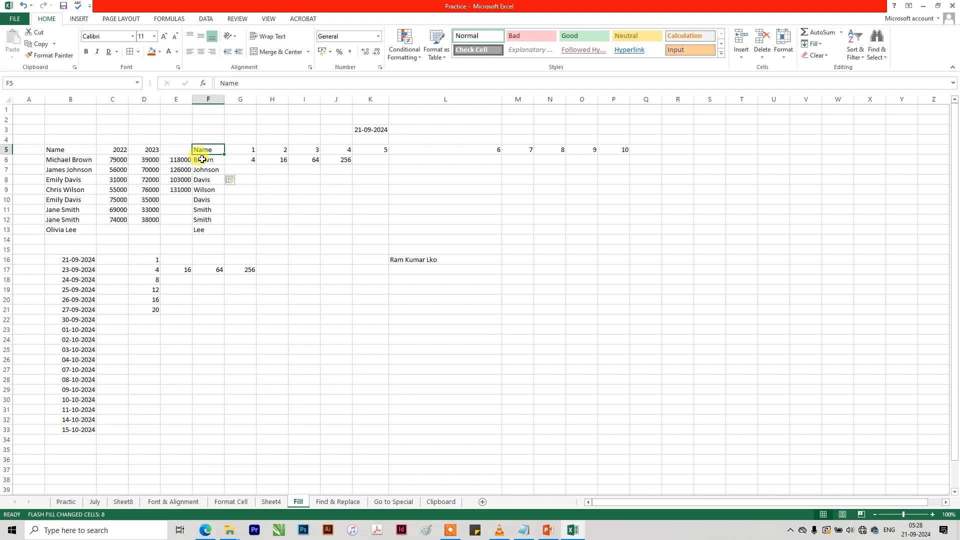
click(63, 151)
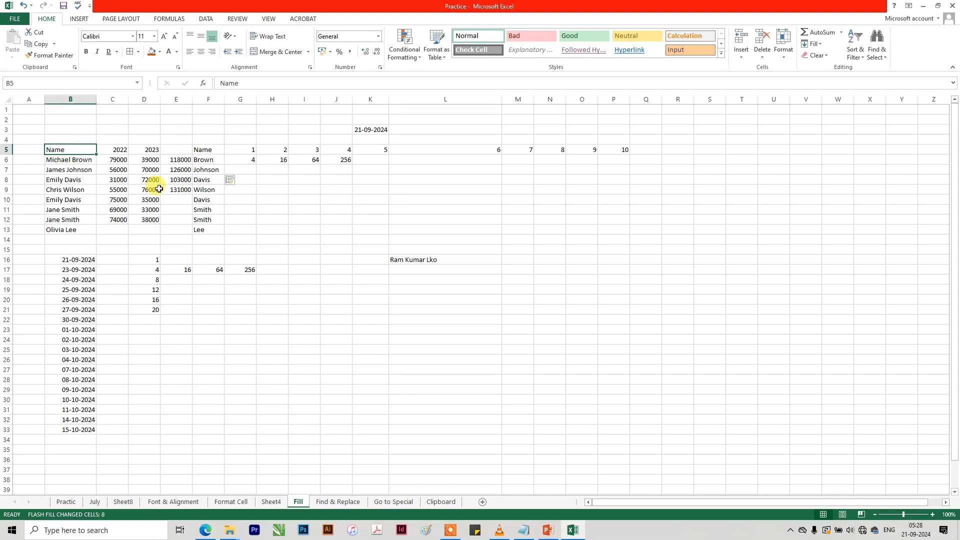
click(196, 171)
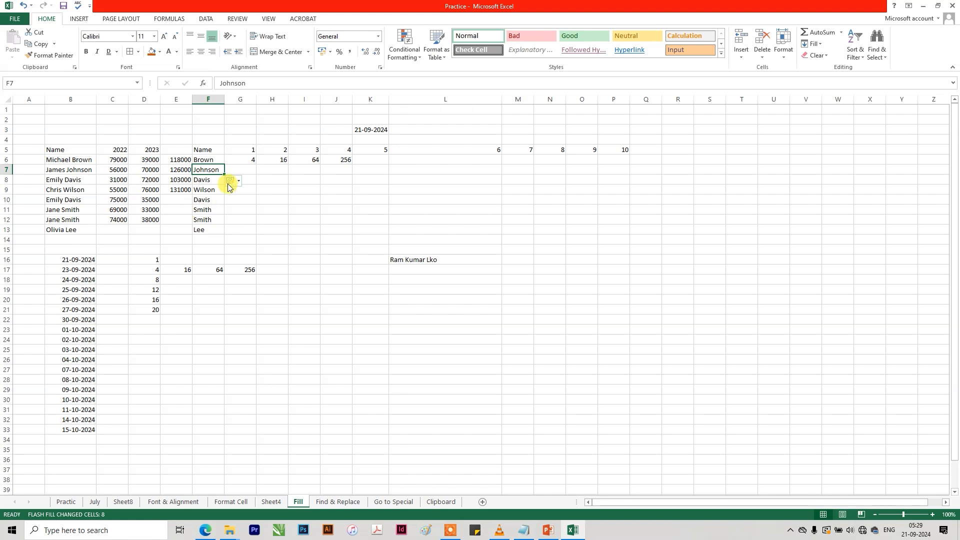
click(811, 44)
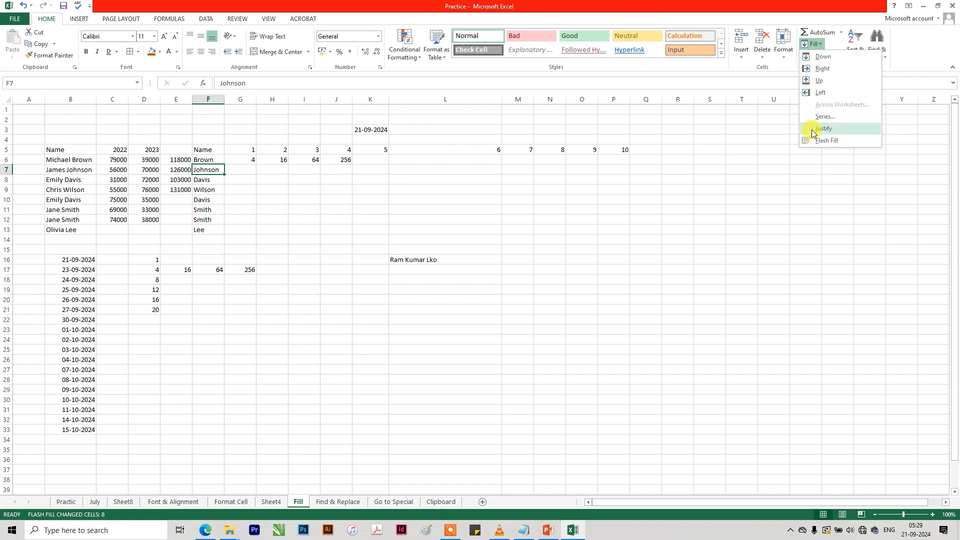
click(820, 45)
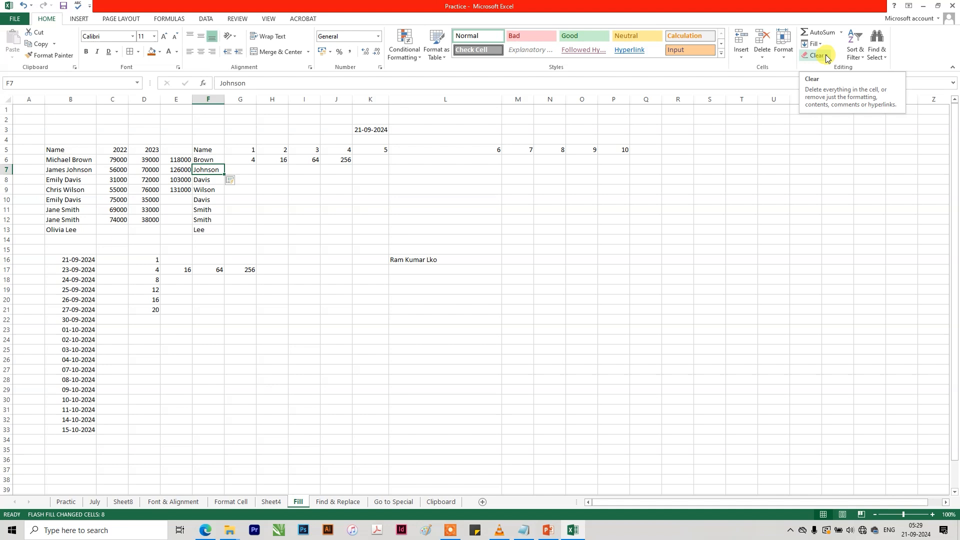
click(773, 198)
click(824, 57)
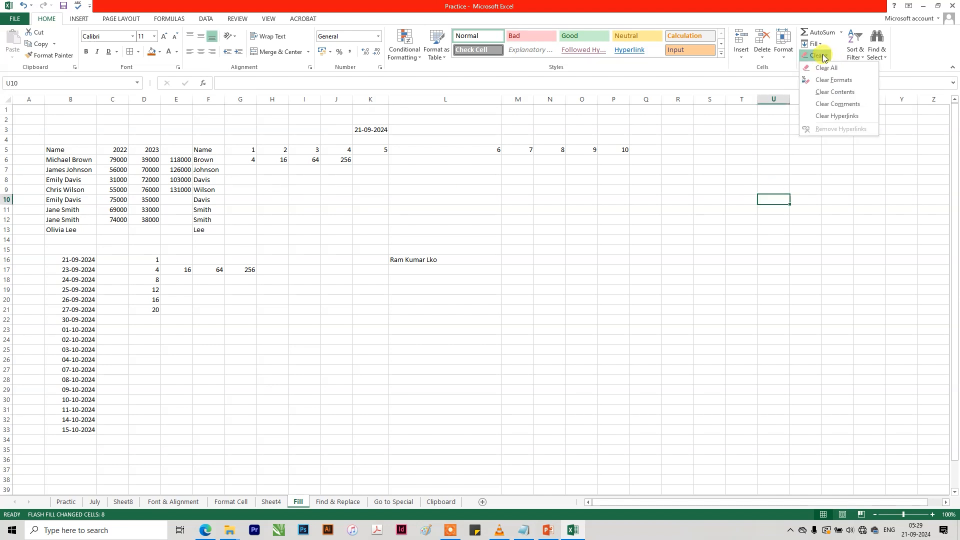
click(331, 200)
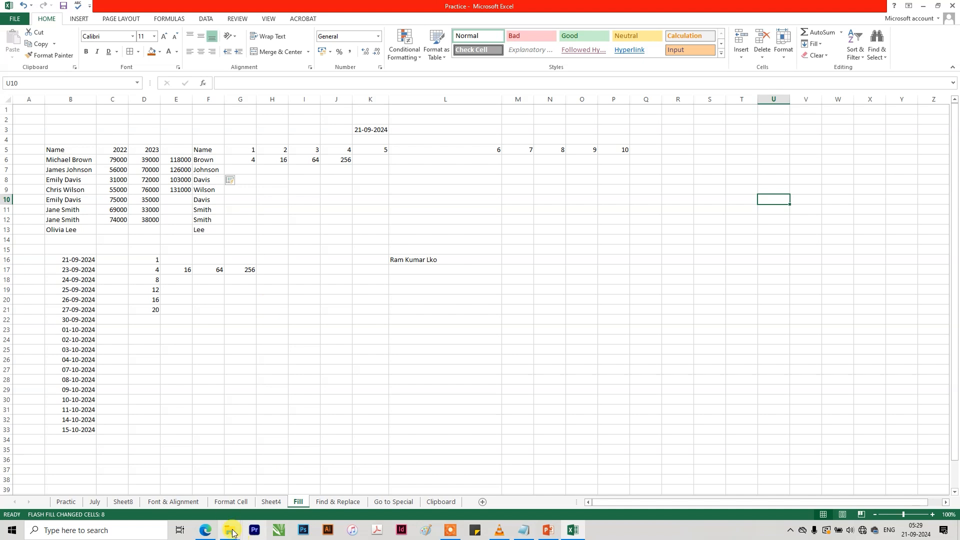
Switch to the Font & Alignment sheet with the Jun Monthly Data table.
click(231, 501)
click(188, 501)
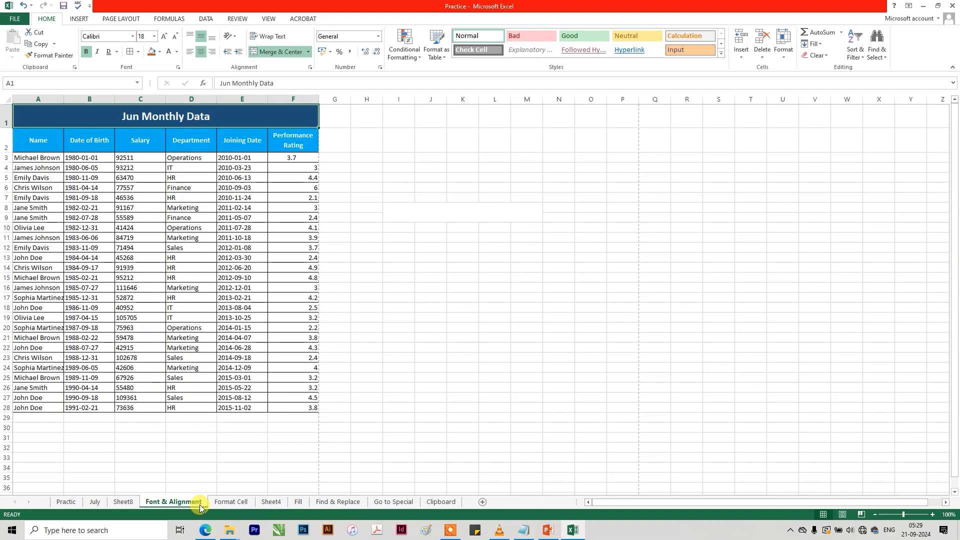
On the Format Cell sheet, clear only the formatting of the yellow cell M6.
click(231, 501)
click(529, 259)
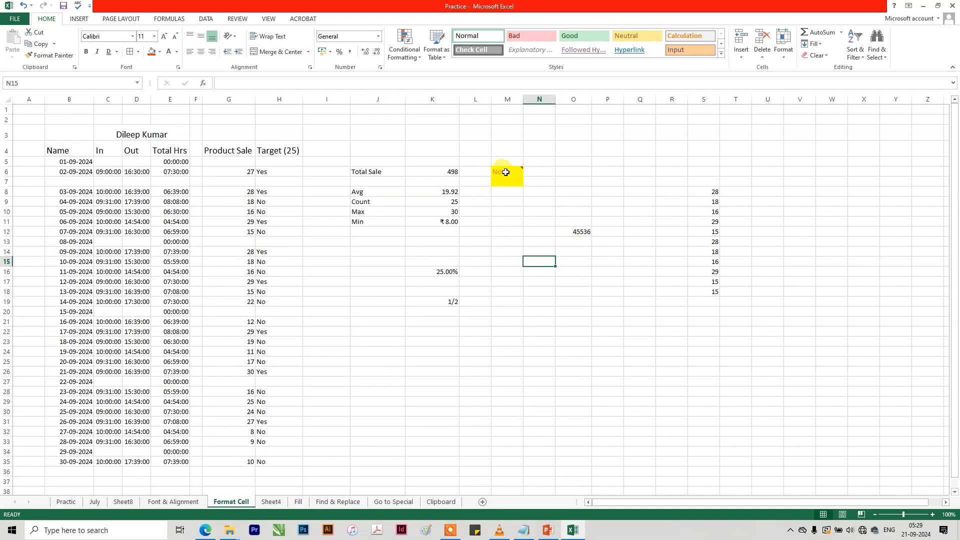
mouse_move(504, 170)
click(816, 55)
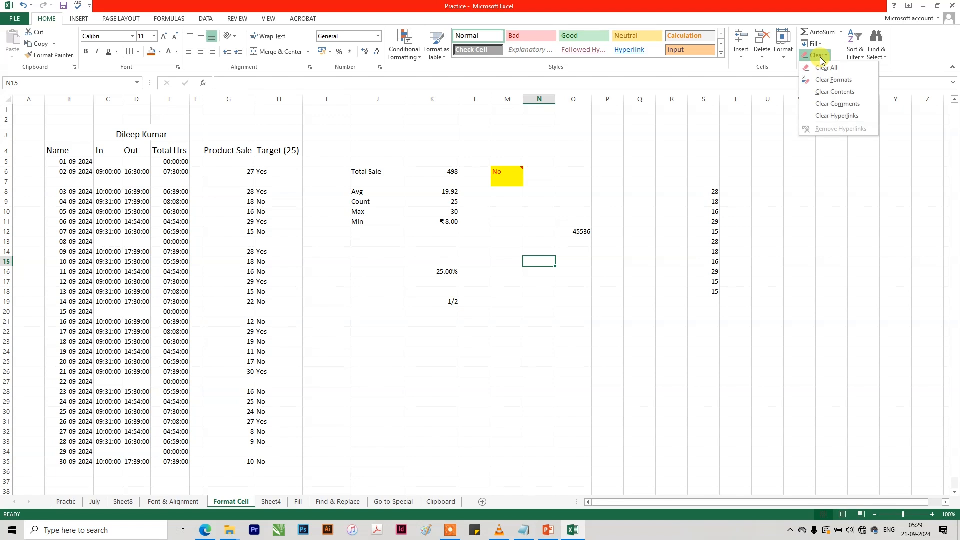
click(497, 166)
click(500, 170)
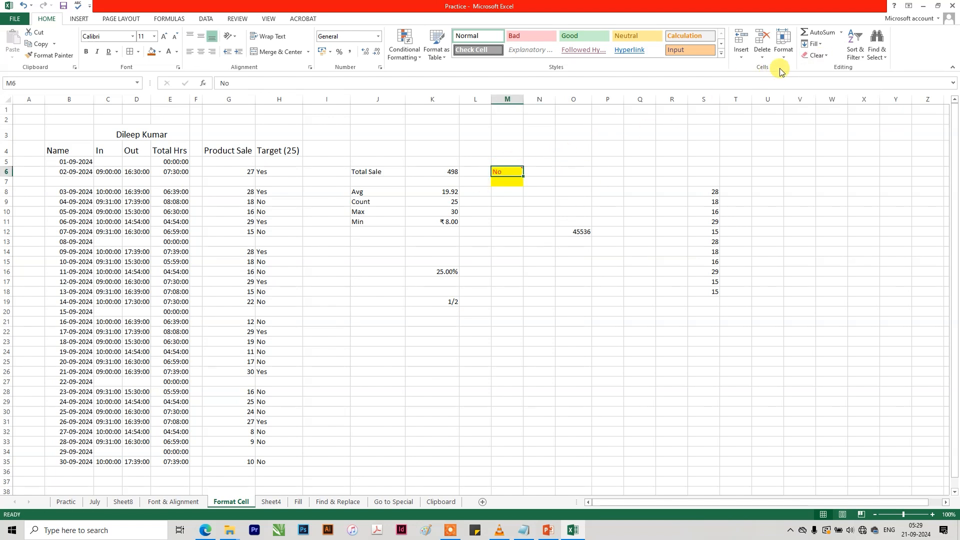
click(816, 55)
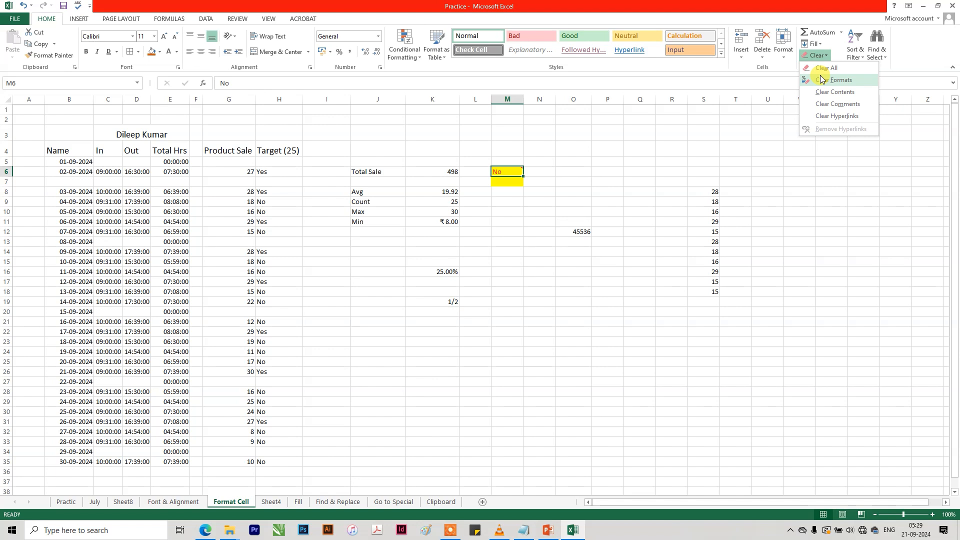
click(822, 78)
click(550, 190)
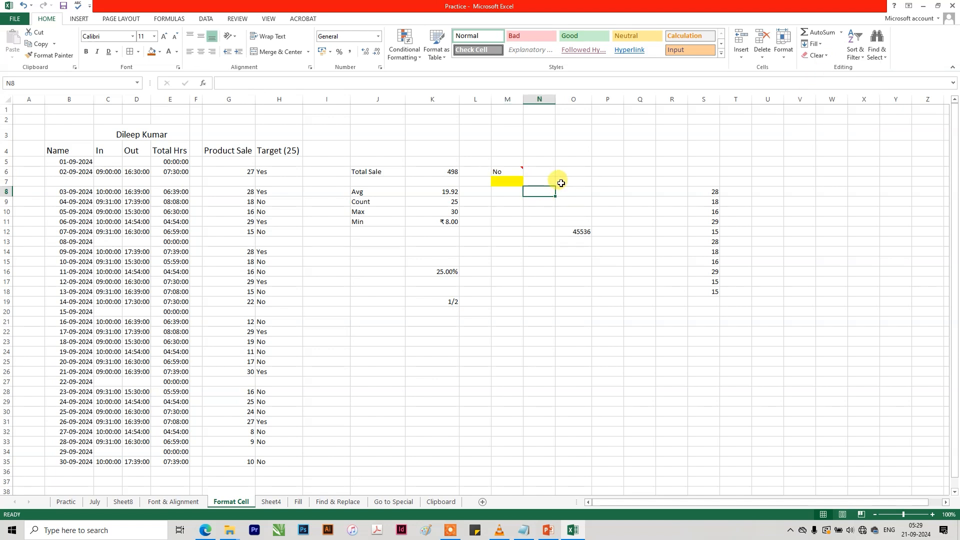
Undo the format clearing on M6 and the last-name Flash Fill on the Fill sheet, and return to the Format Cell sheet.
key(ctrl+z)
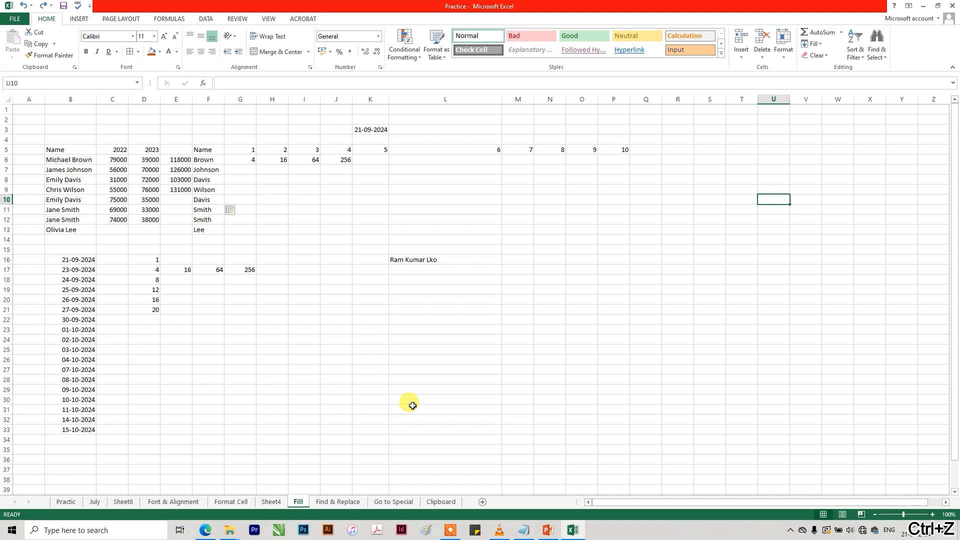
click(413, 405)
key(ctrl+z)
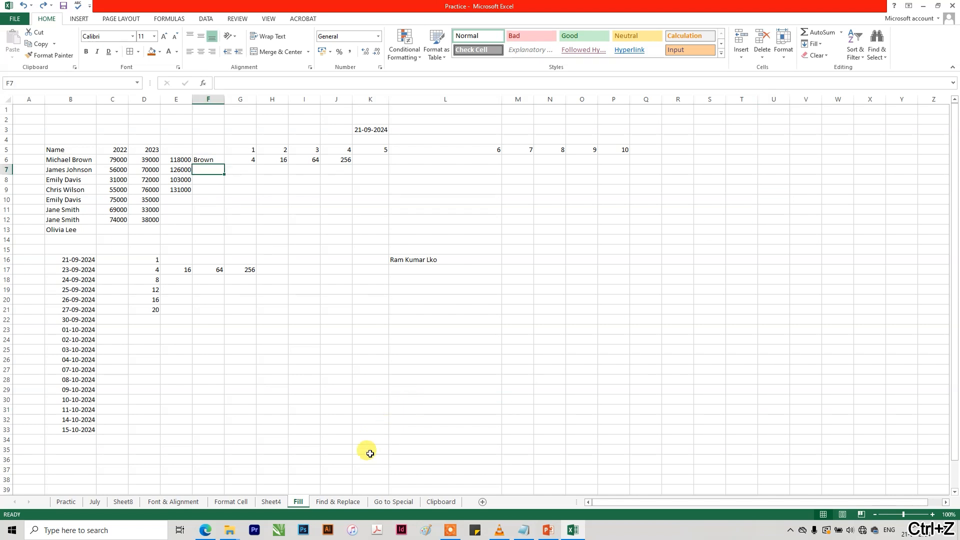
click(271, 502)
click(231, 501)
click(463, 281)
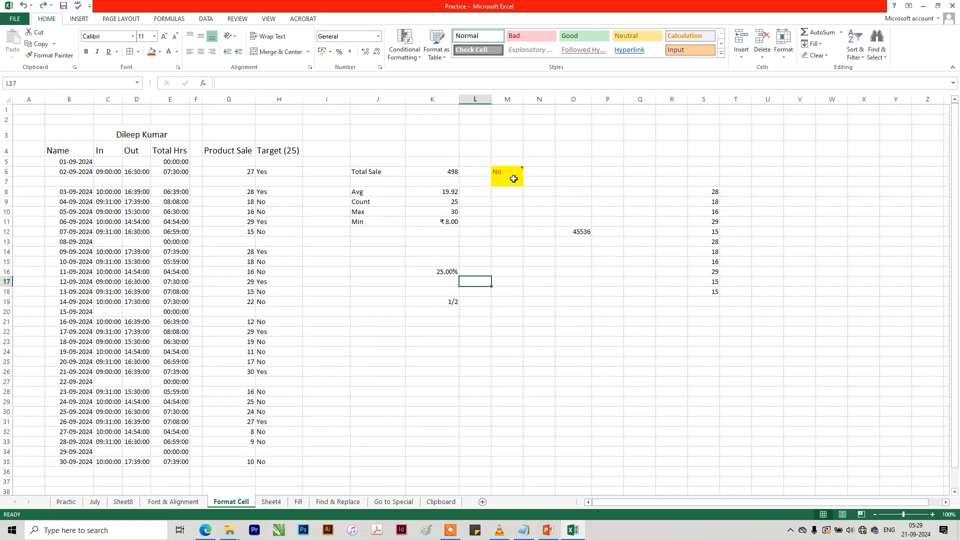
Clear only the contents of cell M6, keeping its yellow fill and comment.
click(513, 178)
click(816, 55)
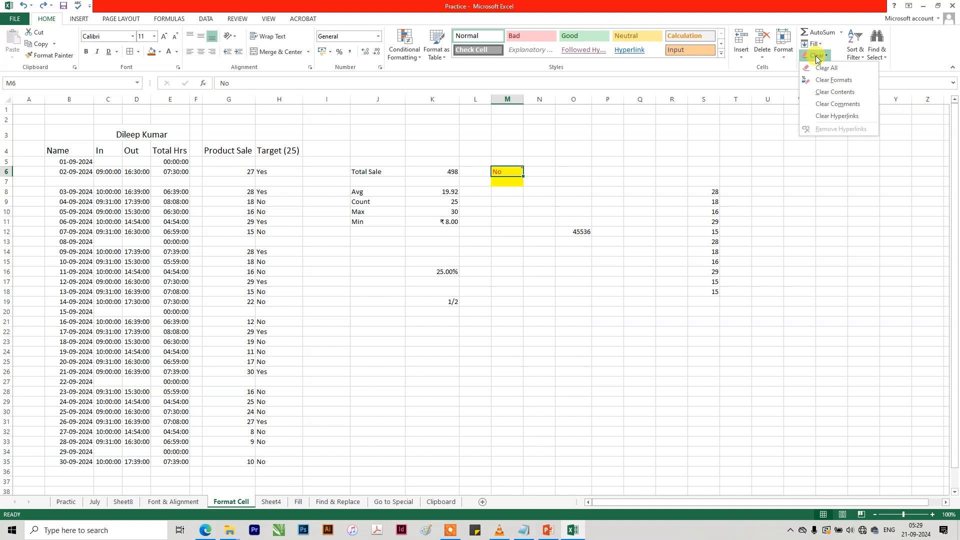
click(825, 94)
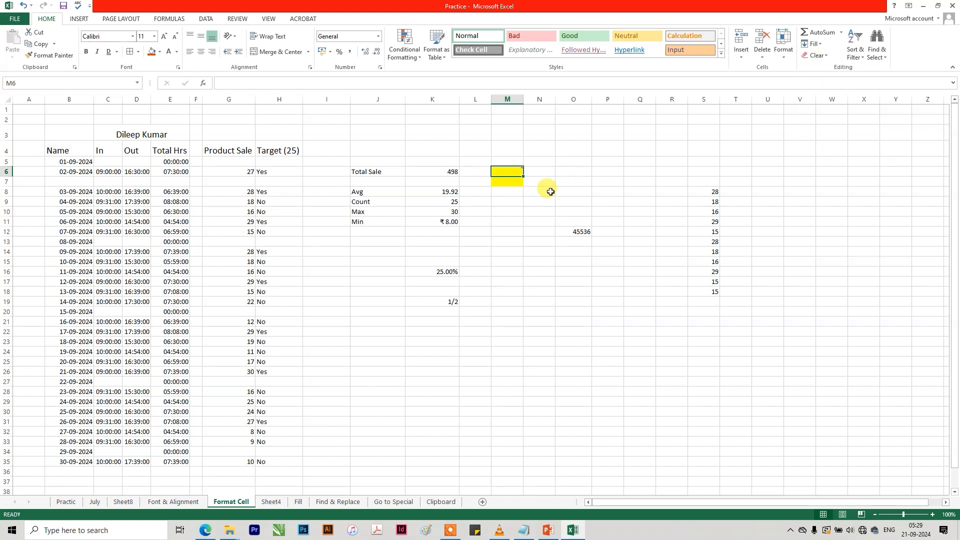
click(550, 190)
Clear the comment from cell M6 and undo its removal.
click(513, 173)
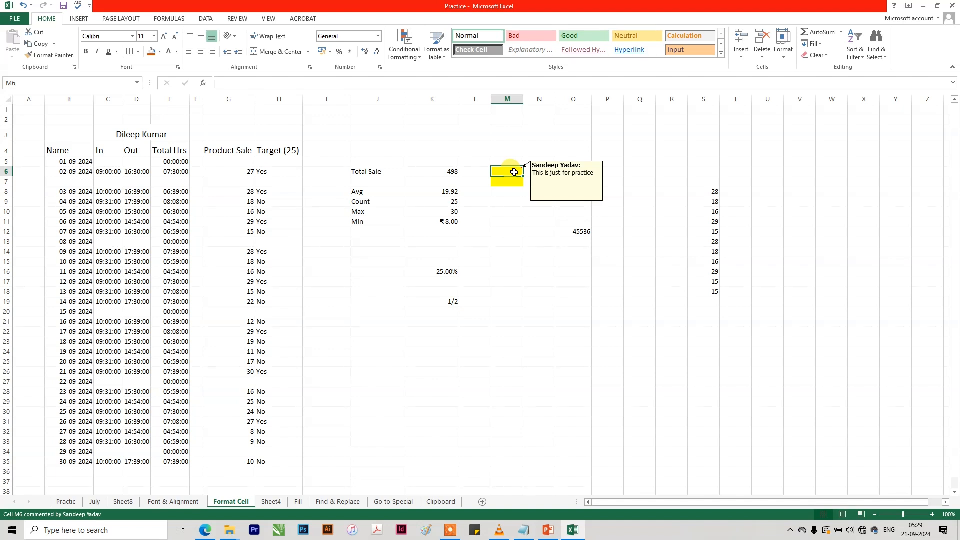
click(820, 56)
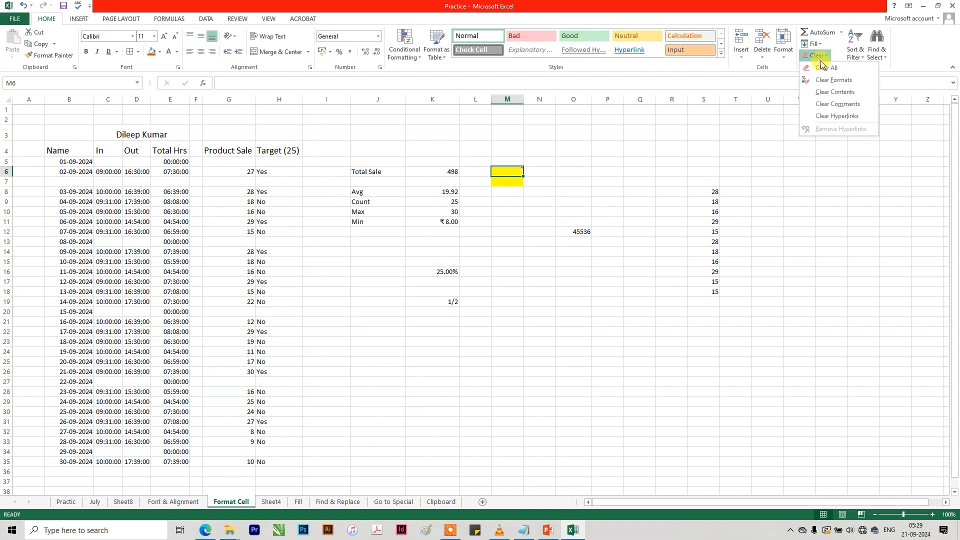
click(545, 193)
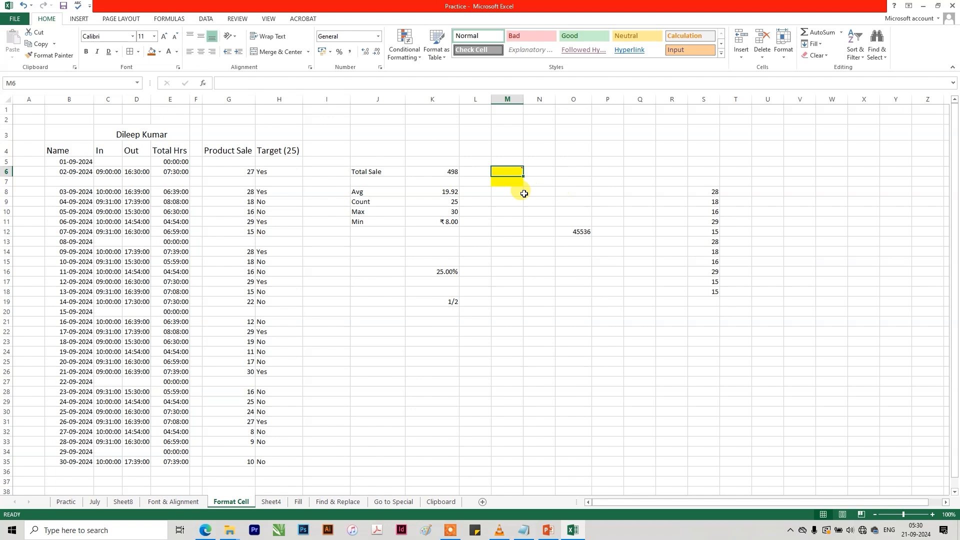
click(515, 169)
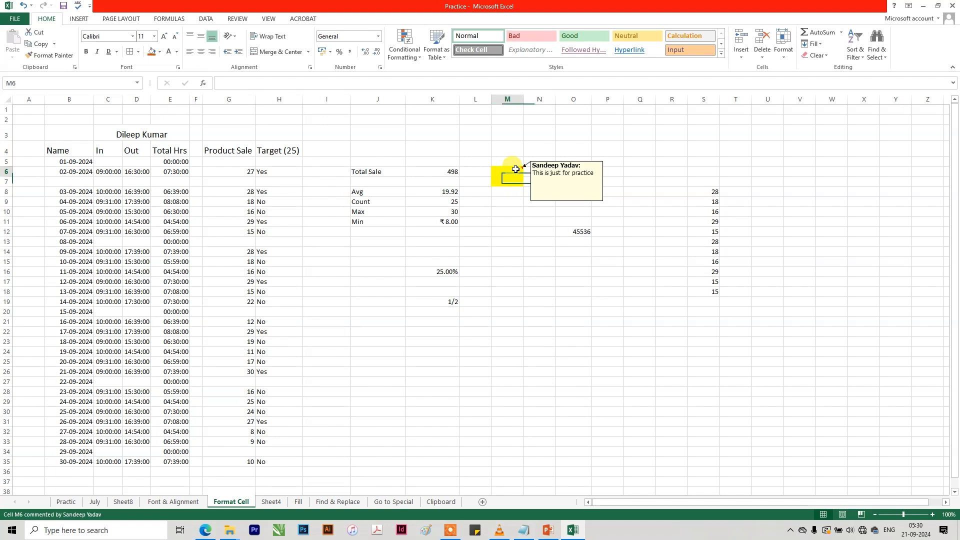
click(817, 56)
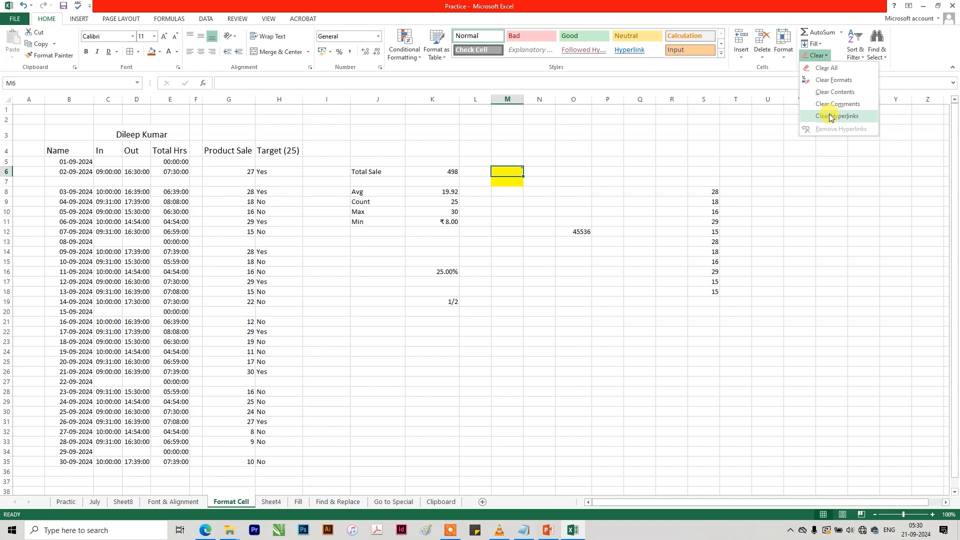
click(830, 105)
click(541, 190)
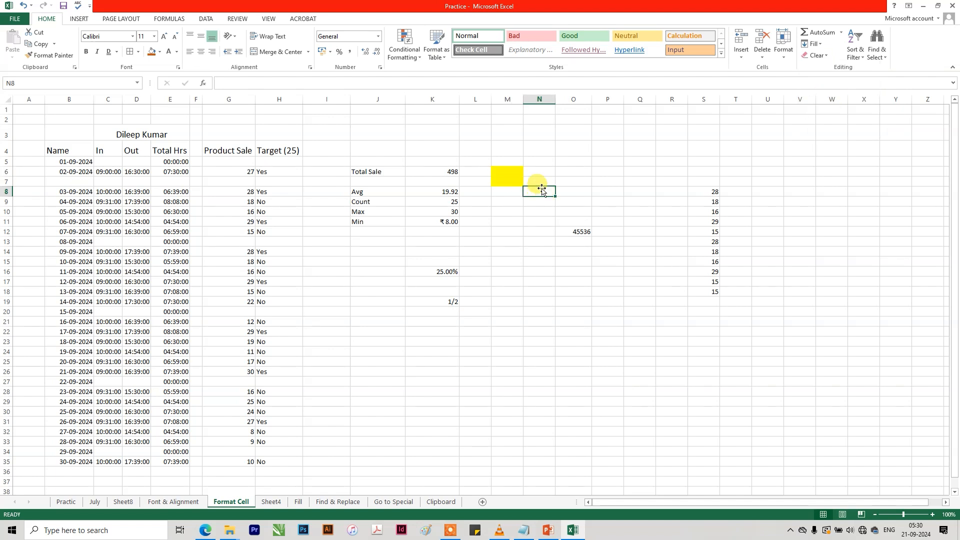
key(ctrl+z)
click(562, 173)
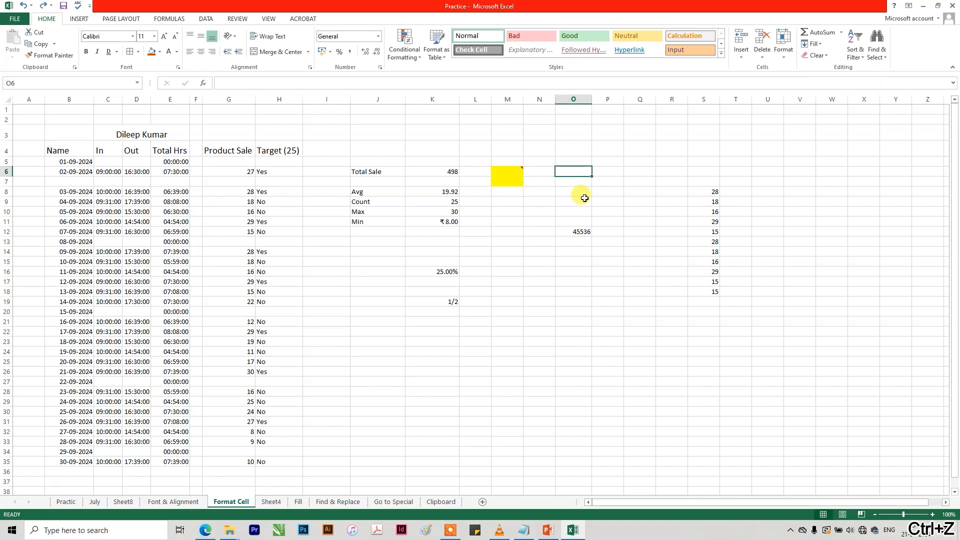
Examine the comment commands and the Clear options available for cell M6.
click(505, 170)
right_click(517, 172)
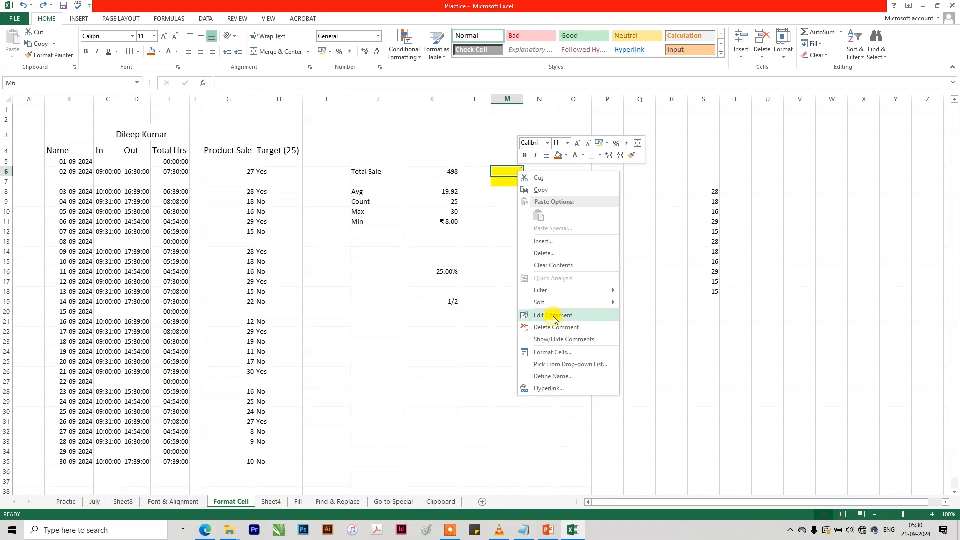
click(817, 56)
click(579, 158)
click(521, 157)
drag(521, 155, 514, 194)
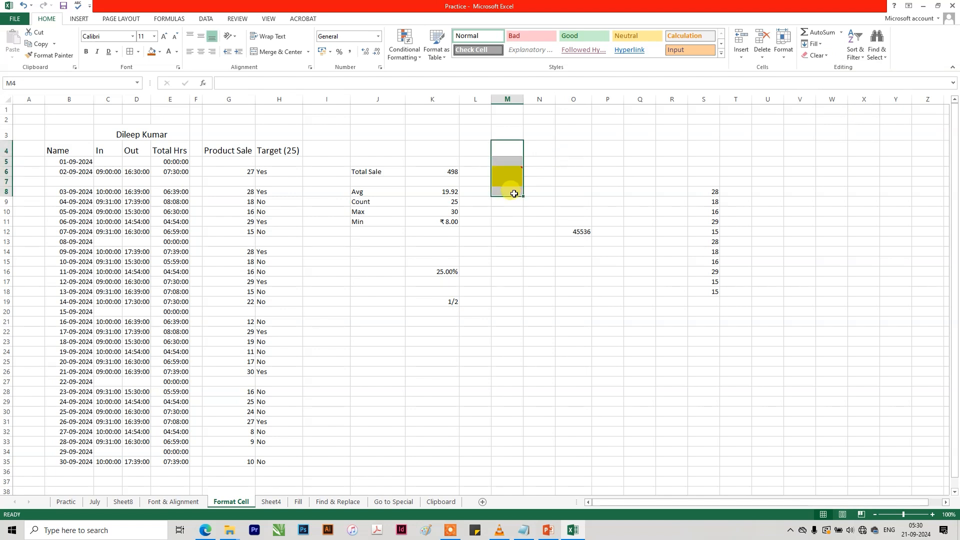
click(502, 173)
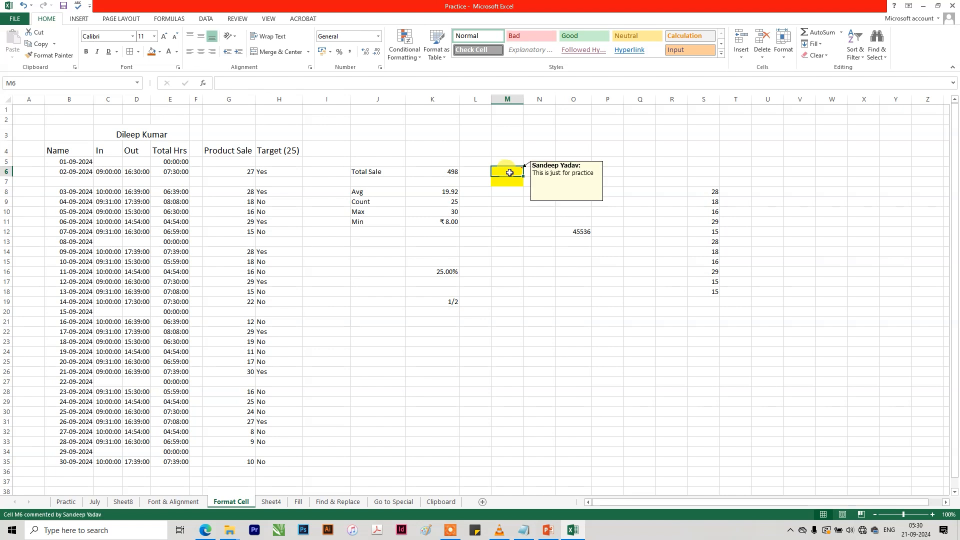
click(817, 55)
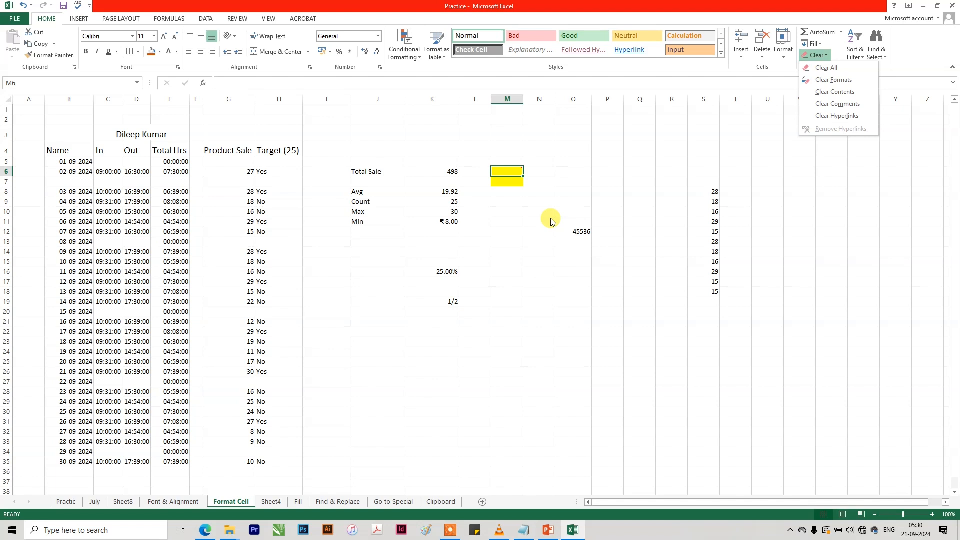
Apply the orange fill colour to cells G8, G19, G24 and G31 in the Product Sale column.
click(243, 194)
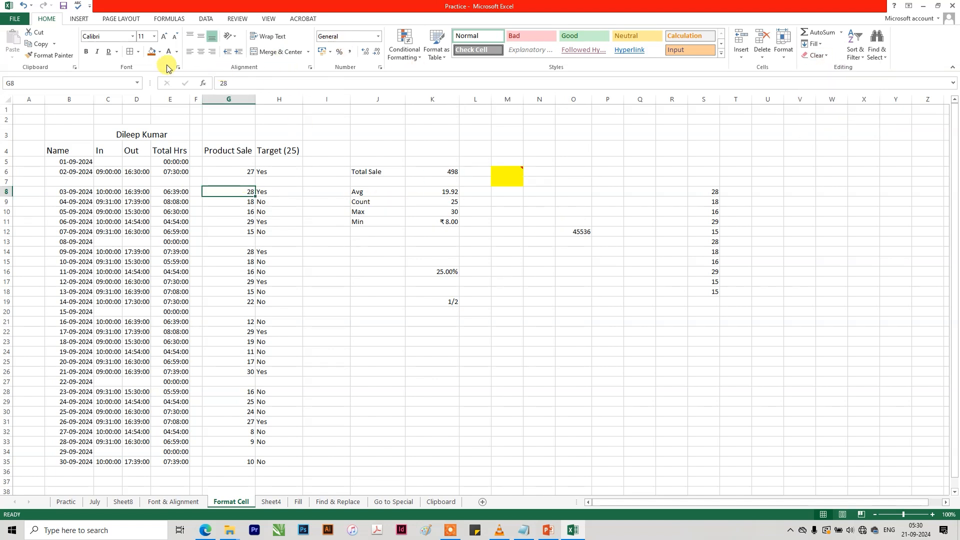
click(151, 52)
click(244, 302)
click(151, 52)
click(233, 353)
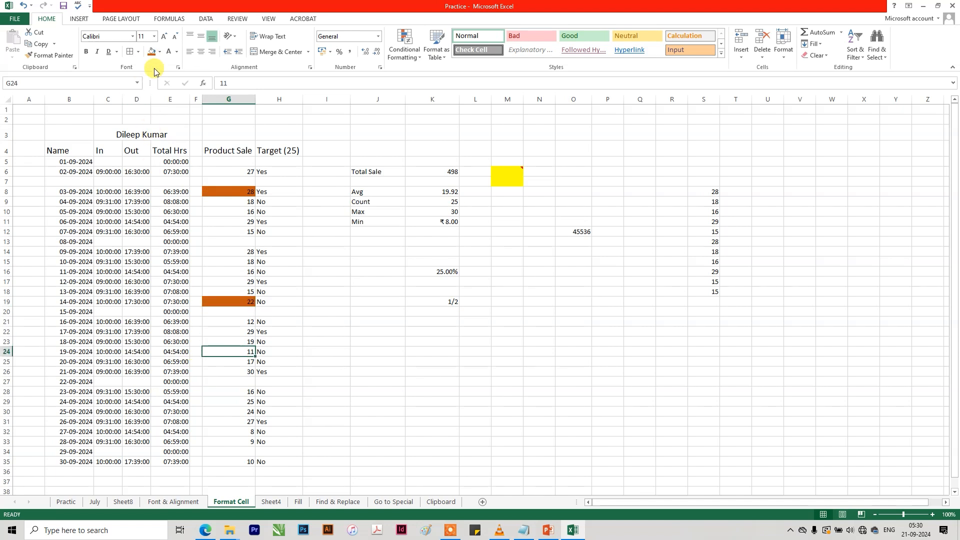
click(151, 52)
click(226, 421)
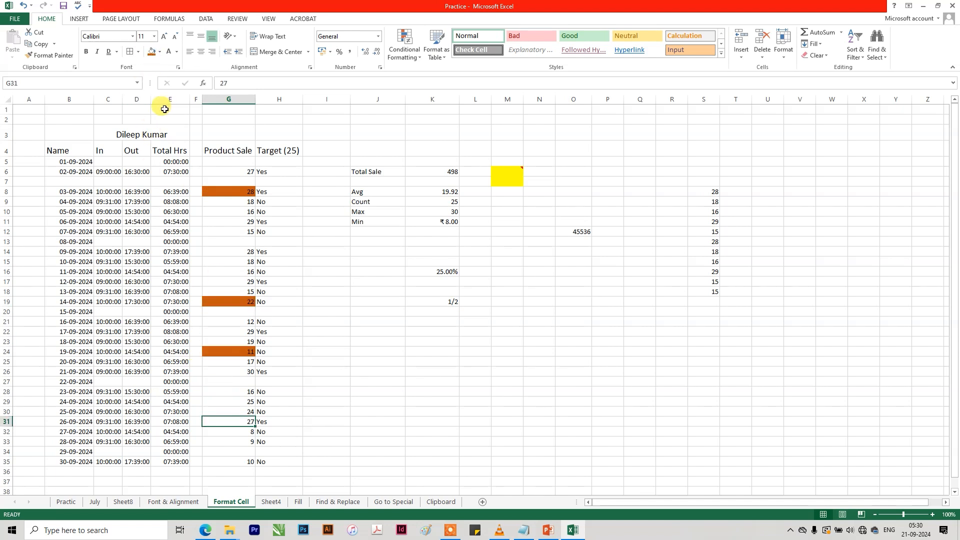
click(151, 52)
click(321, 301)
Insert a comment without extra text on Product Sale cell G11.
click(248, 222)
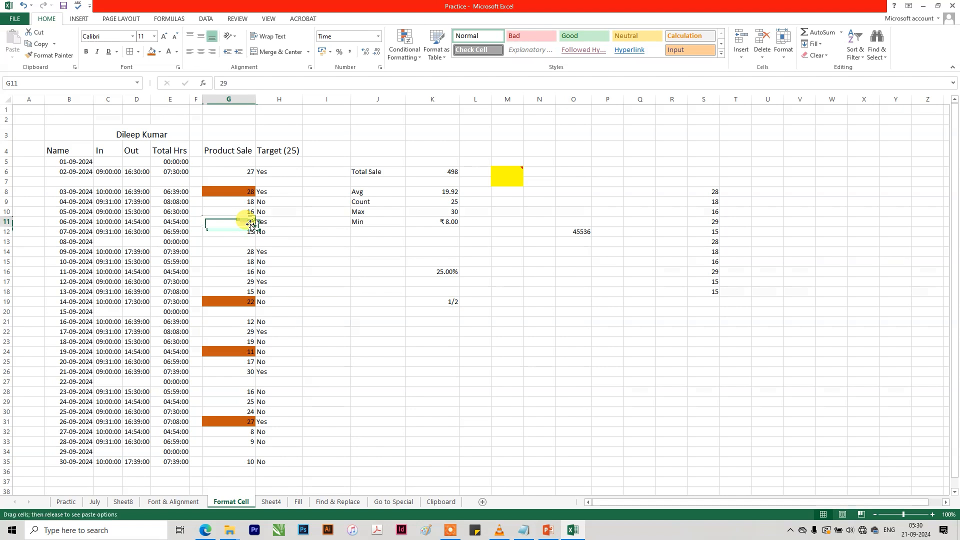
right_click(250, 221)
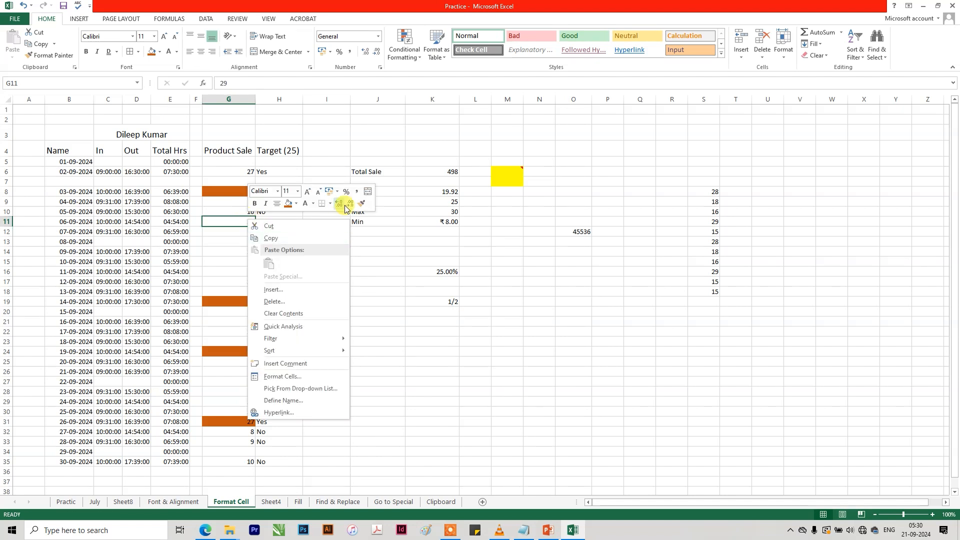
click(285, 364)
click(407, 320)
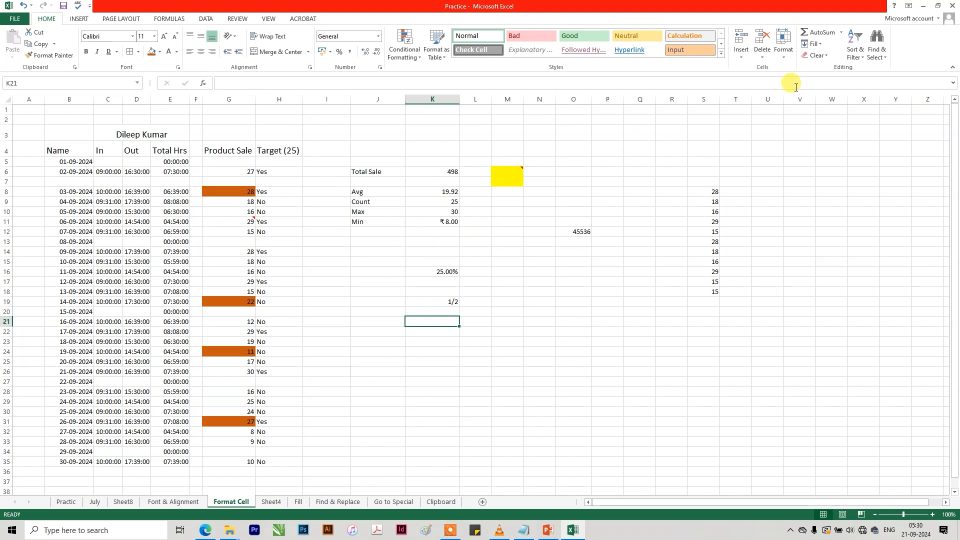
Apply Clear All to the Product Sale cells G5:G37 and undo it.
click(235, 231)
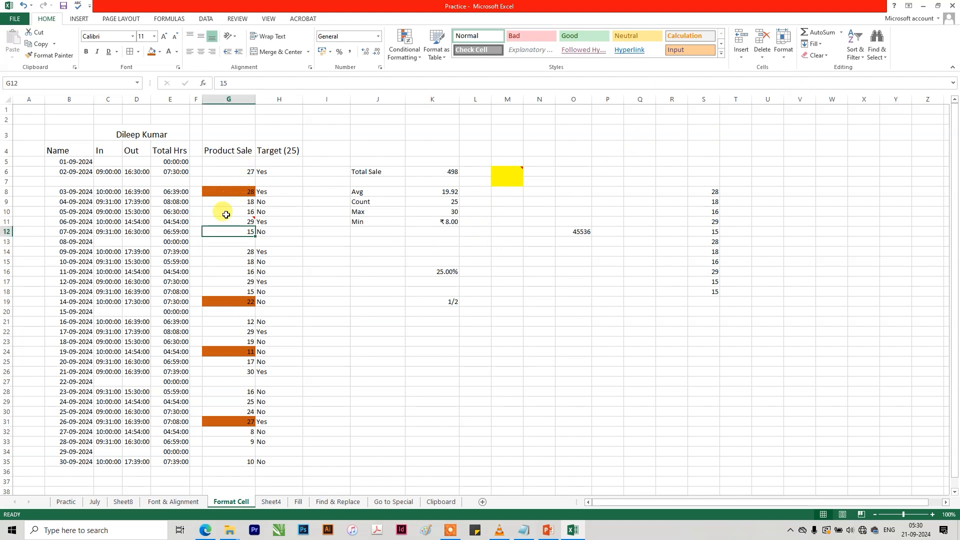
drag(242, 161, 222, 479)
click(815, 55)
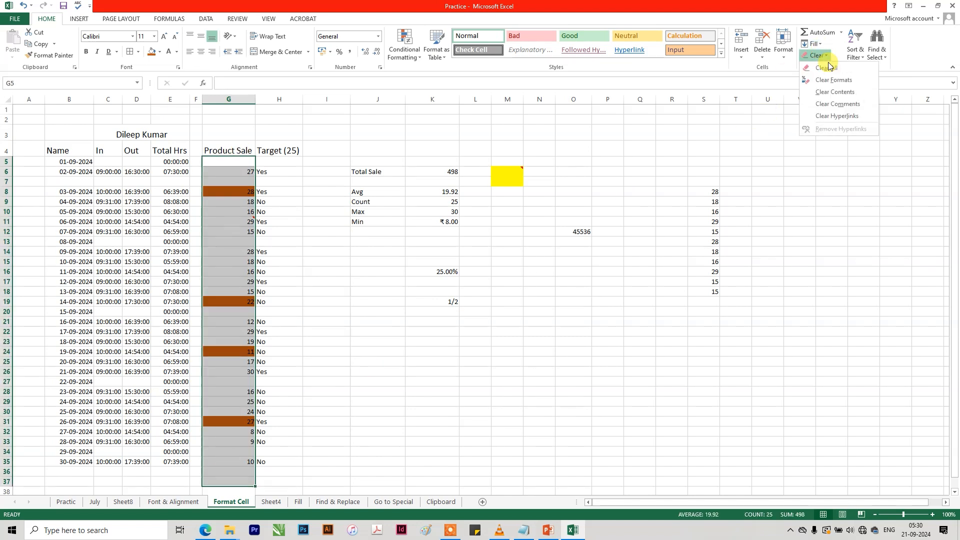
click(826, 68)
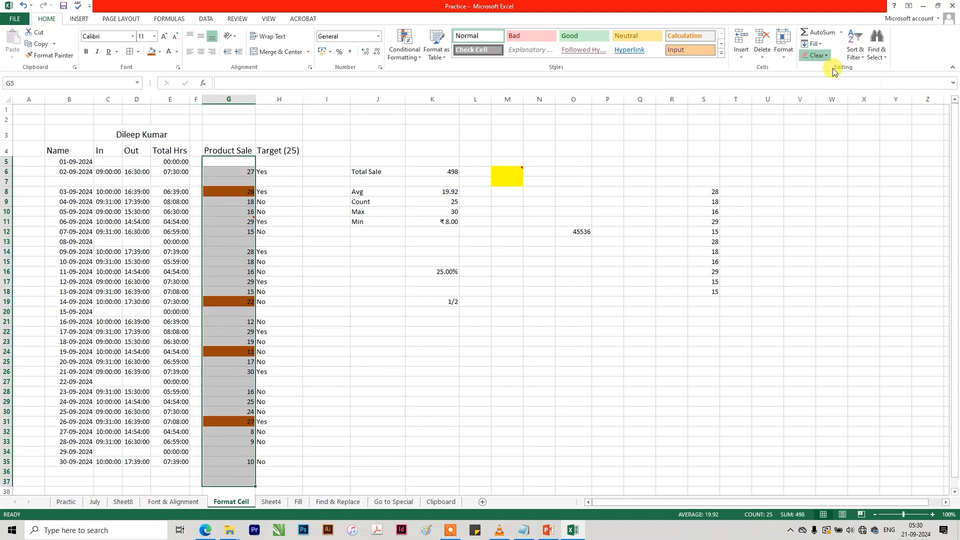
key(ctrl+z)
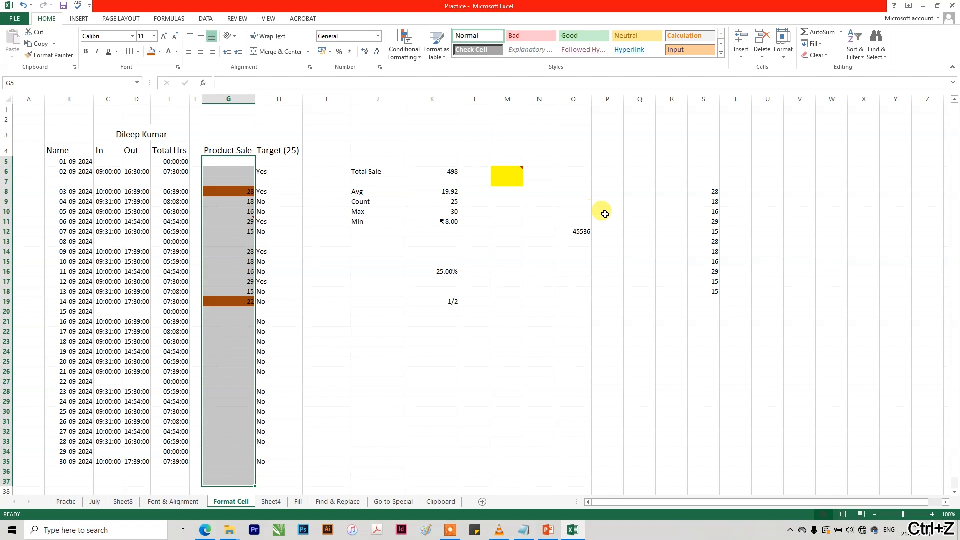
Clear the formats and the comments from the Product Sale cells G5:G37, keeping their values.
click(821, 61)
click(832, 79)
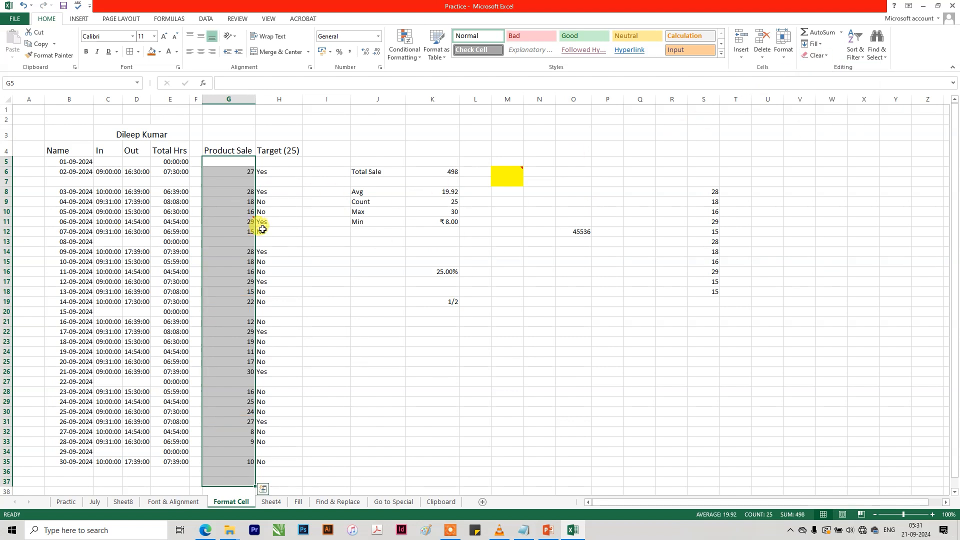
click(823, 56)
click(843, 104)
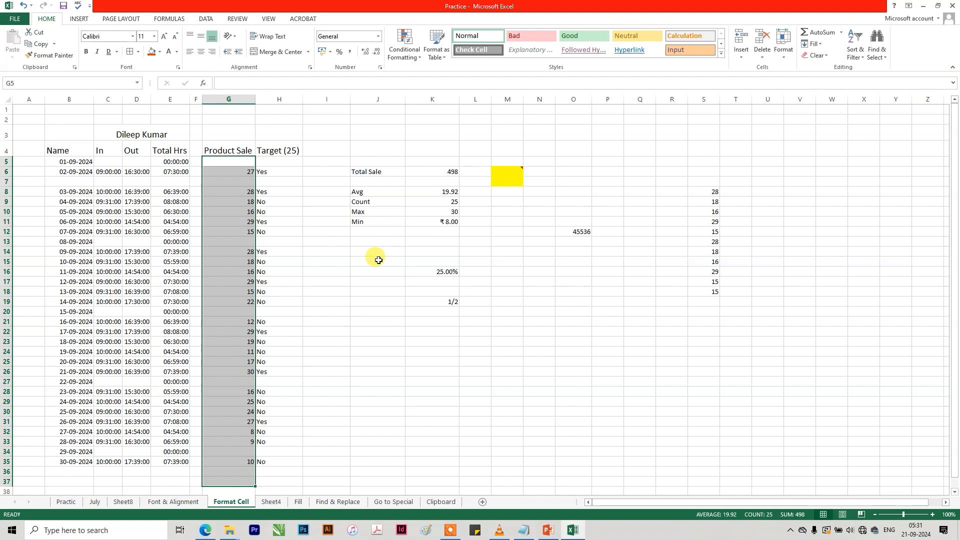
click(249, 212)
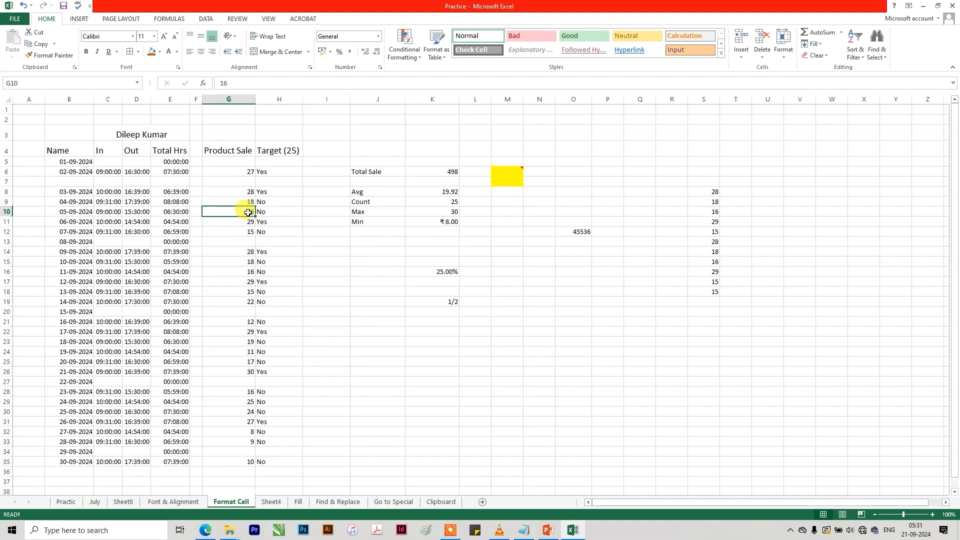
click(261, 210)
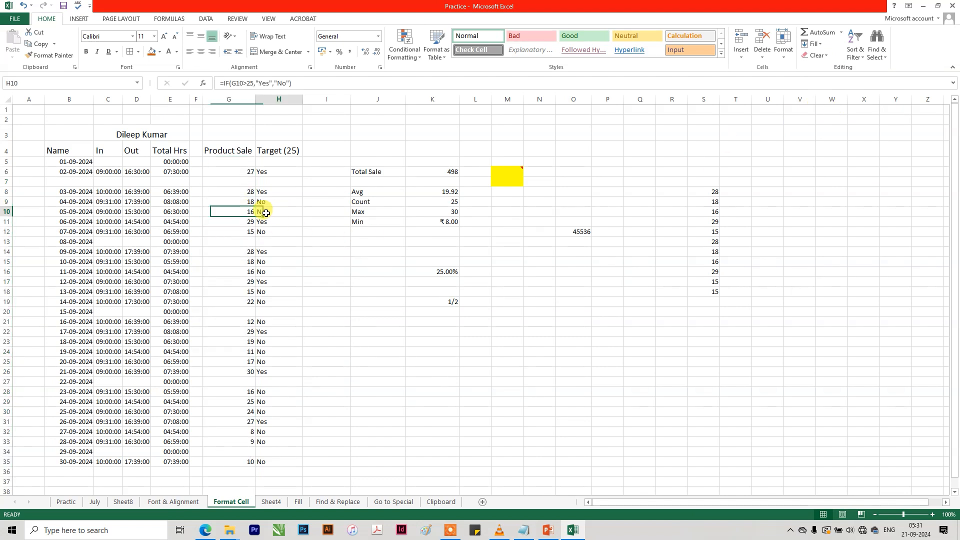
click(249, 212)
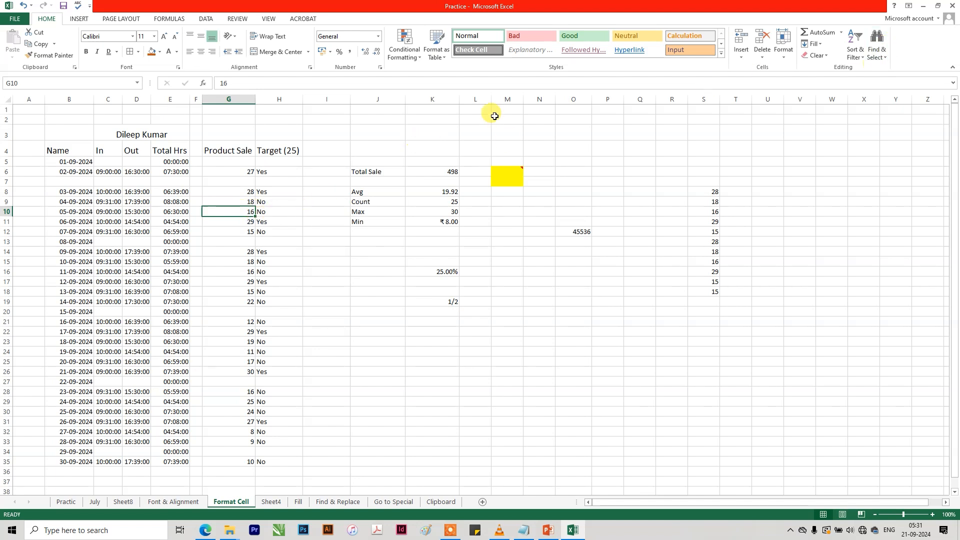
click(818, 55)
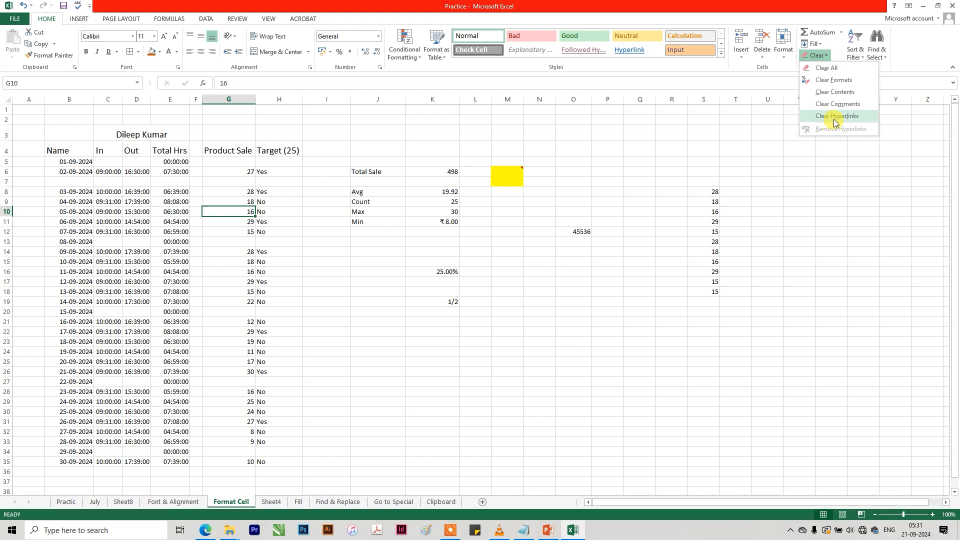
click(369, 320)
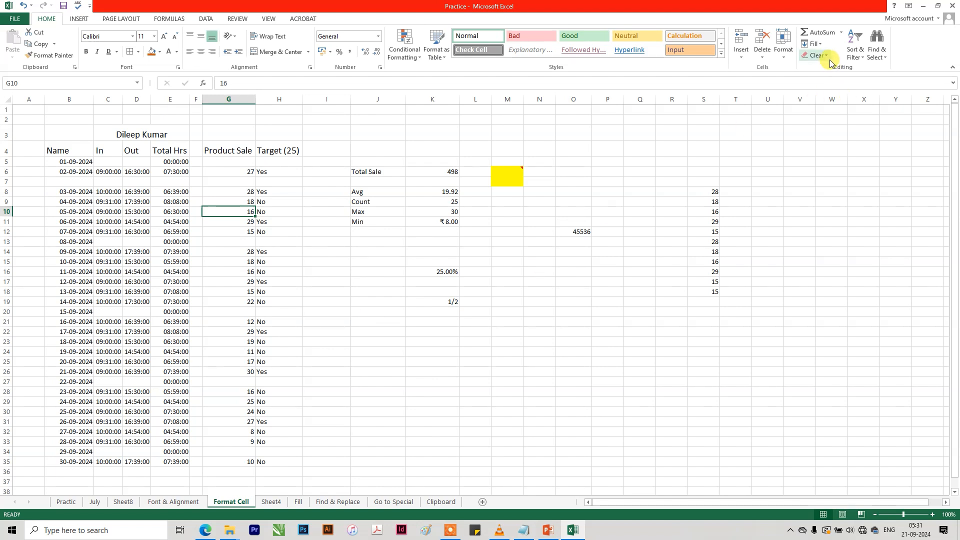
click(860, 61)
click(524, 355)
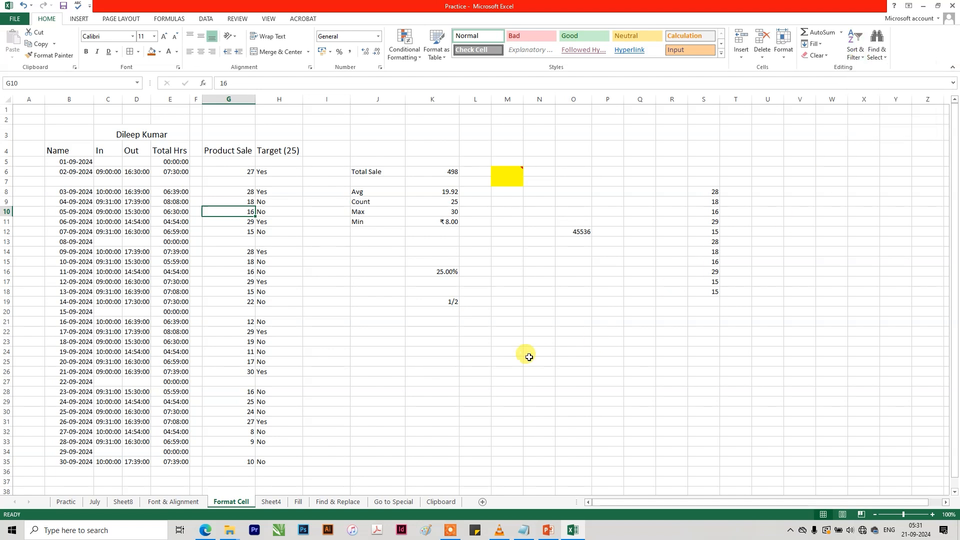
click(529, 359)
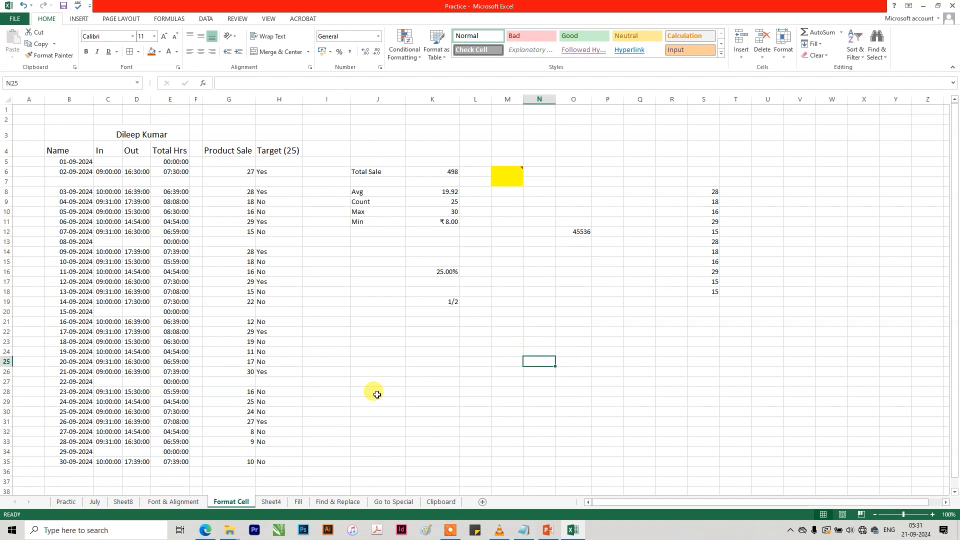
On the Font & Alignment sheet, sort the data rows A3:F28 from A to Z and undo the sort.
click(173, 501)
drag(45, 158, 295, 405)
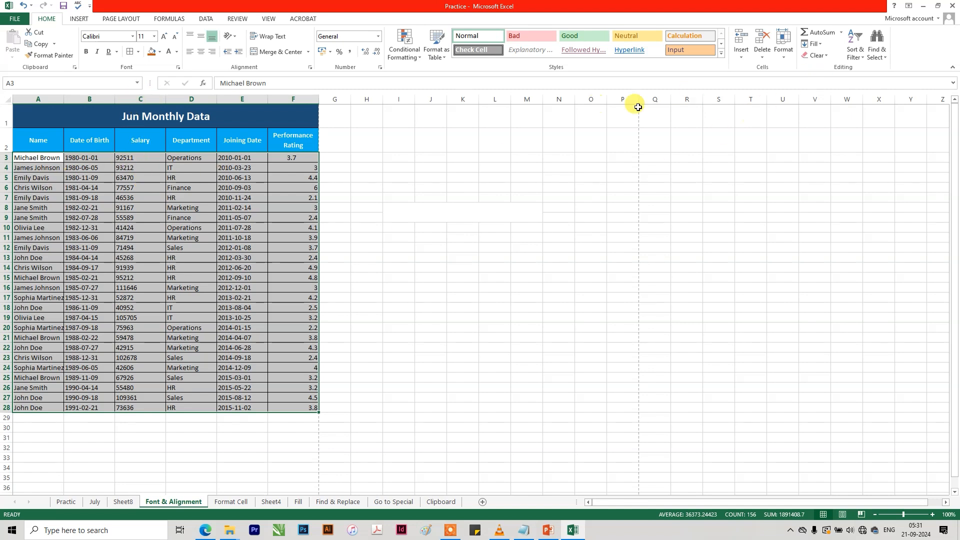
click(858, 55)
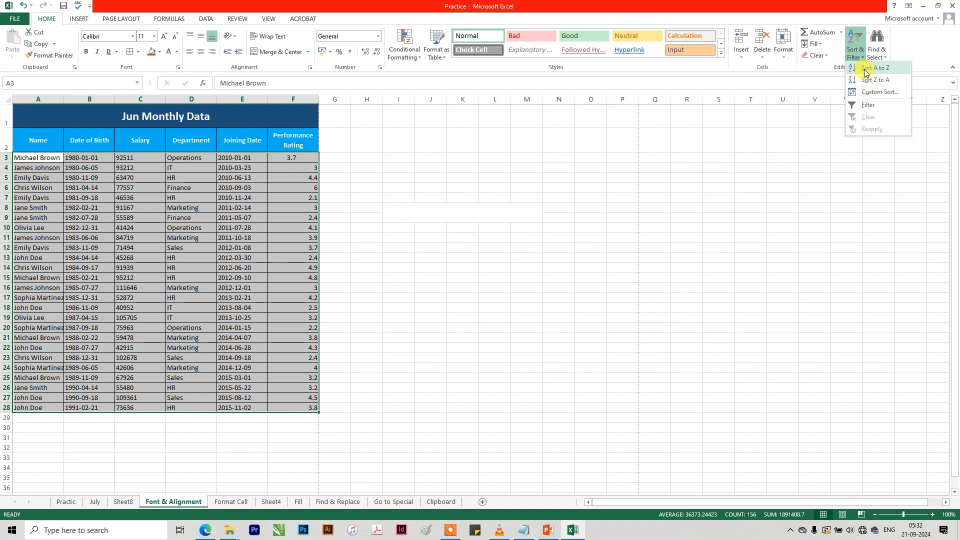
click(865, 72)
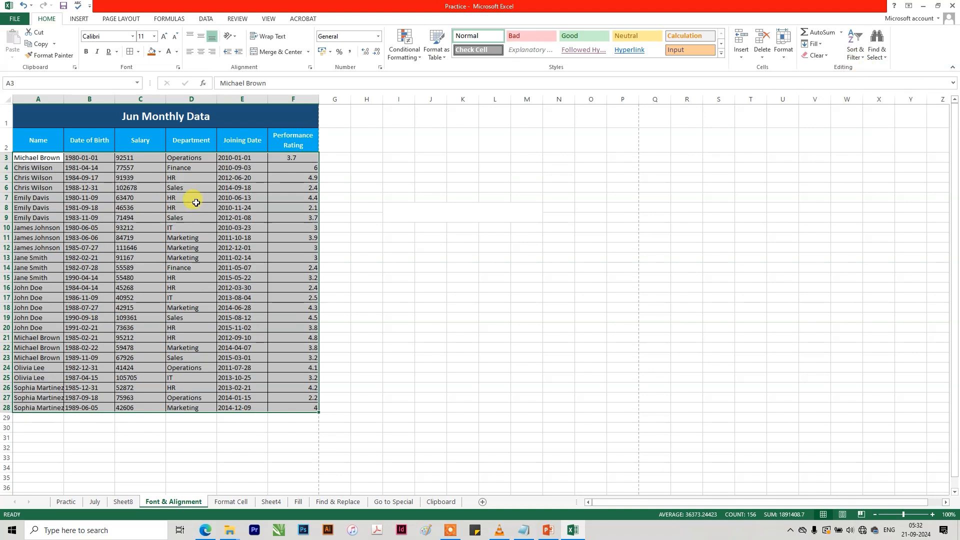
key(ctrl+z)
key(ctrl+z)
key(ctrl+z)
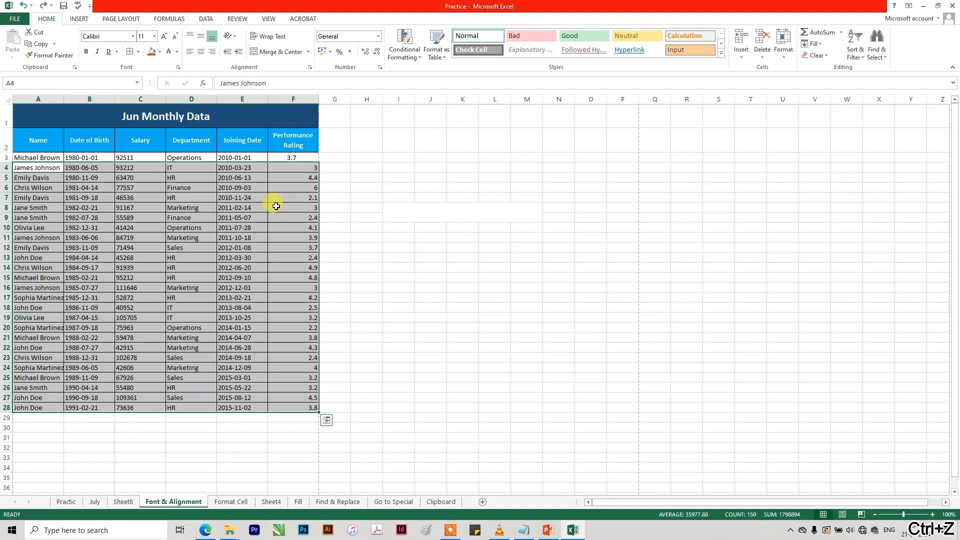
key(ctrl+z)
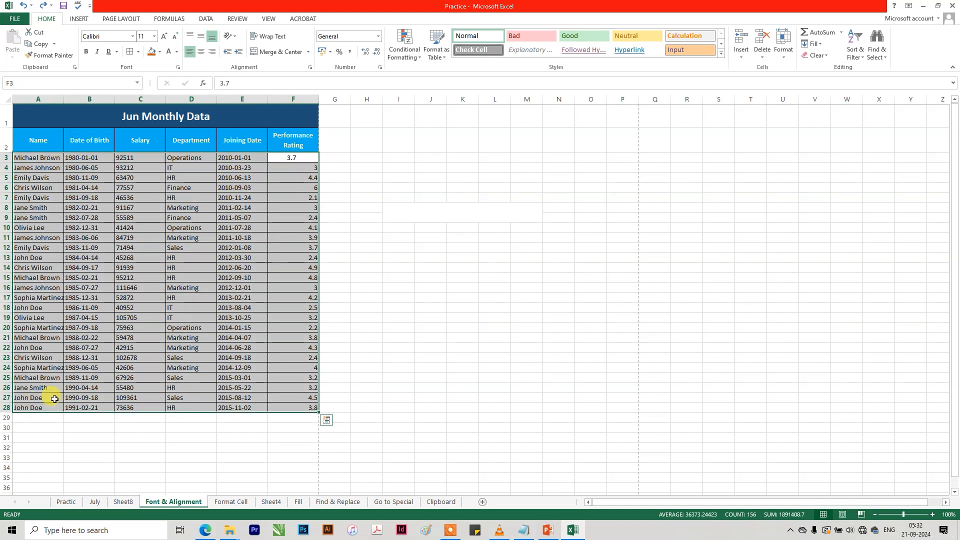
Custom-sort rows A3:F28, treated as data without headers, by the values of Column C from largest to smallest.
click(853, 57)
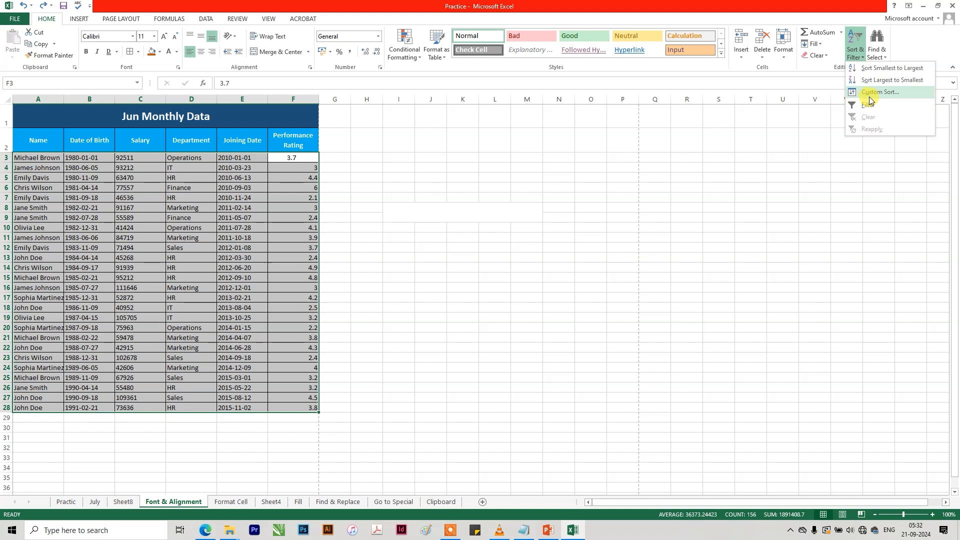
click(868, 95)
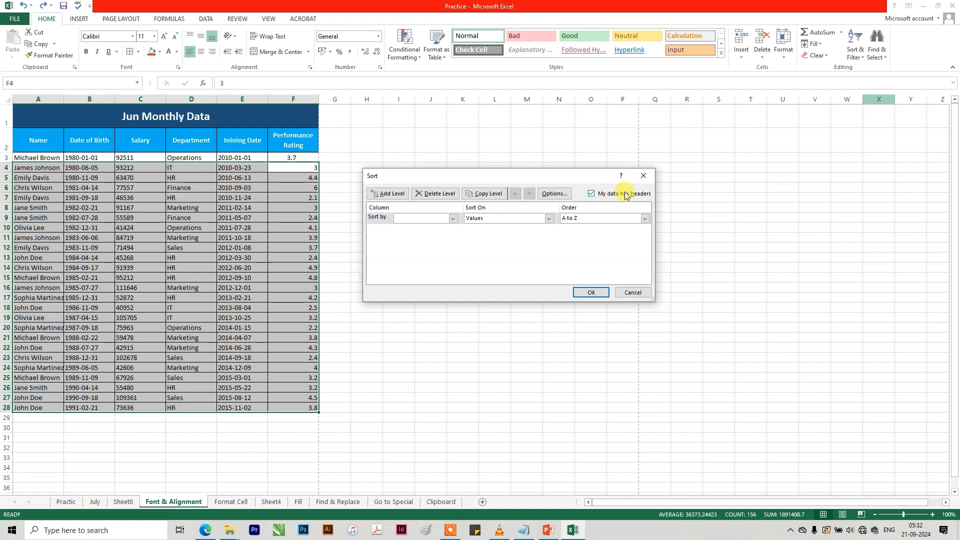
click(591, 195)
click(453, 219)
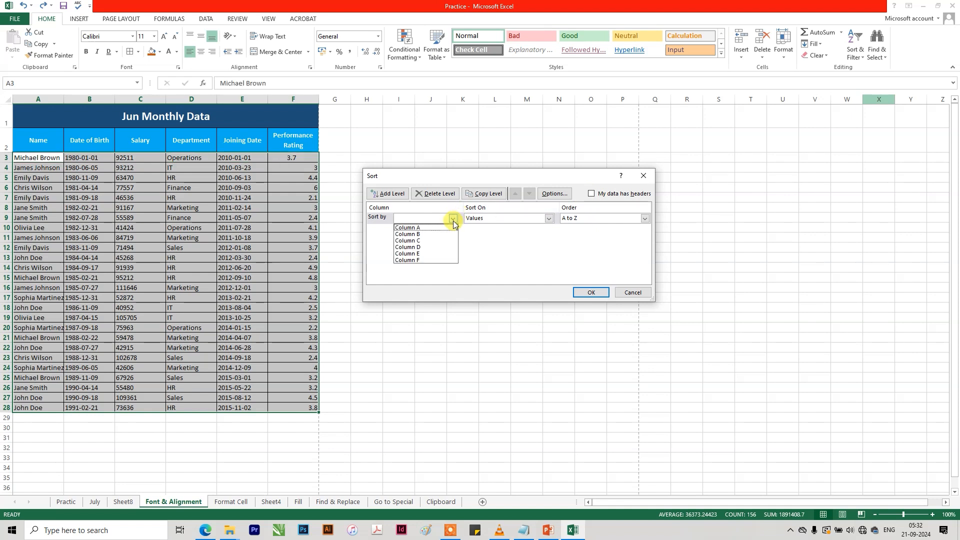
click(434, 240)
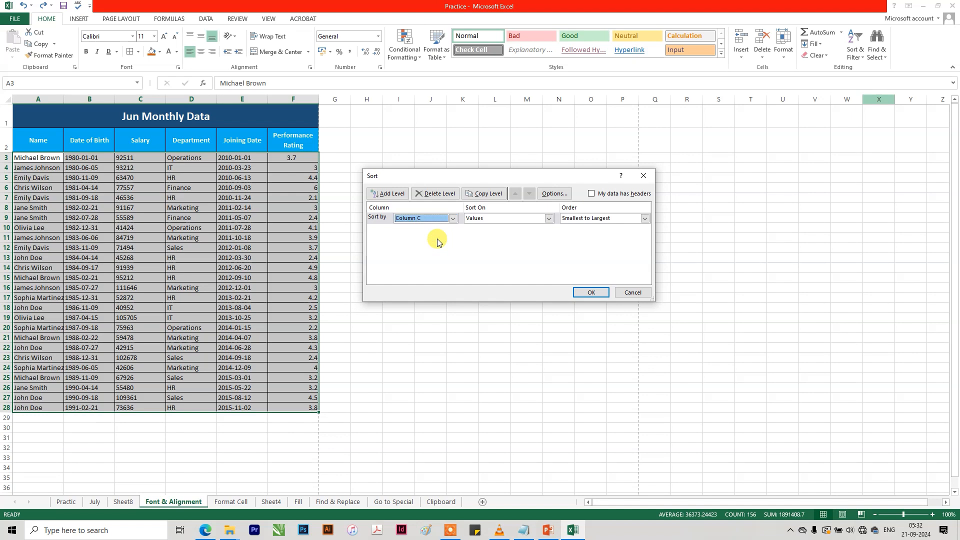
click(643, 220)
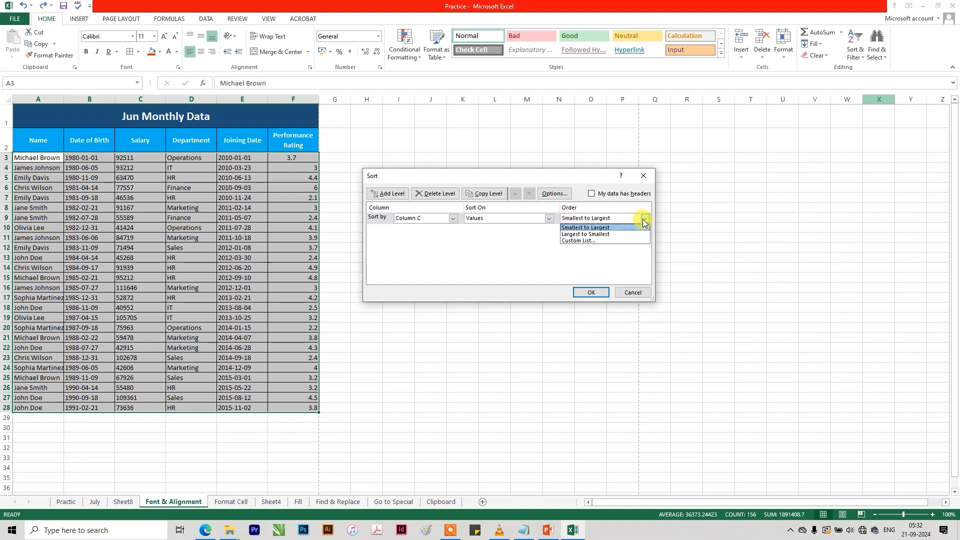
click(600, 234)
click(590, 292)
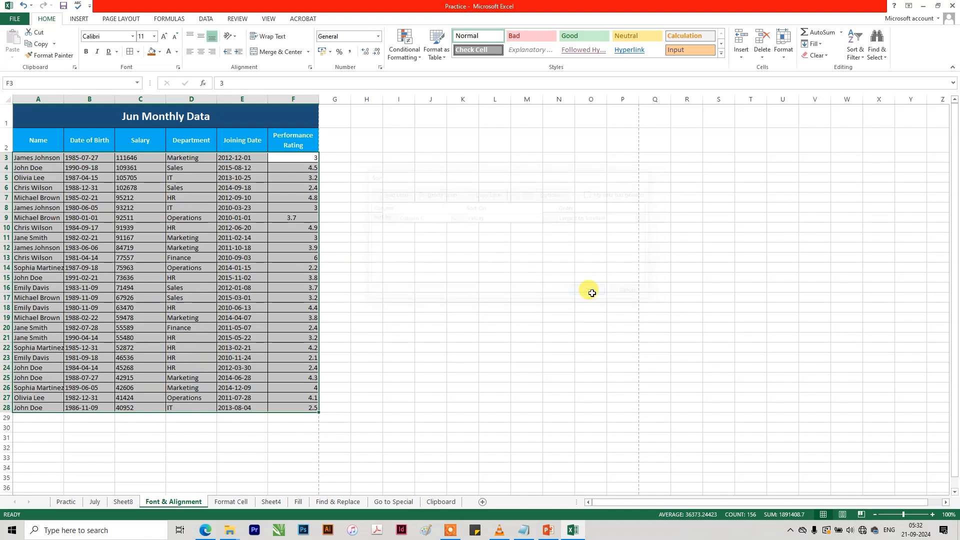
click(129, 158)
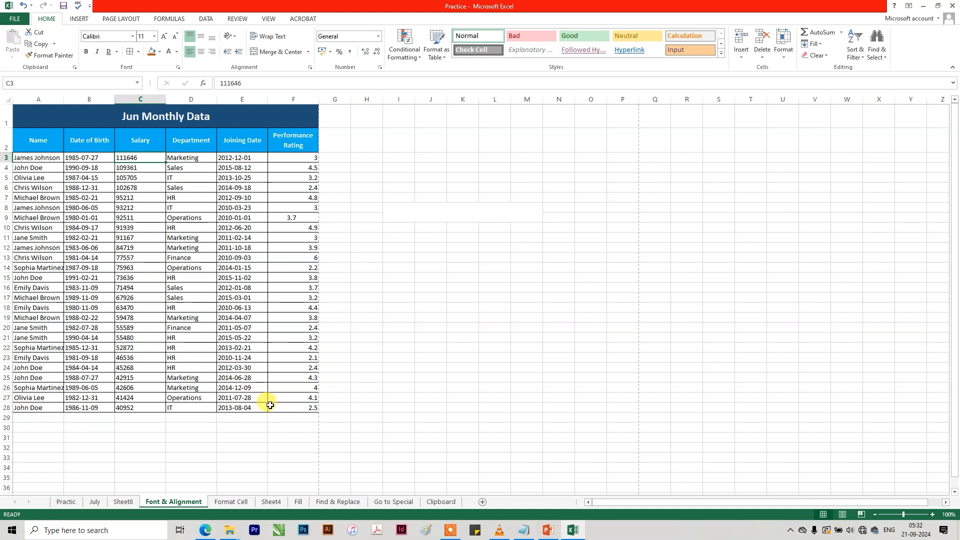
Add a second level to the custom sort of rows A3:F28, ordering Column D by values from A to Z.
drag(287, 408, 30, 156)
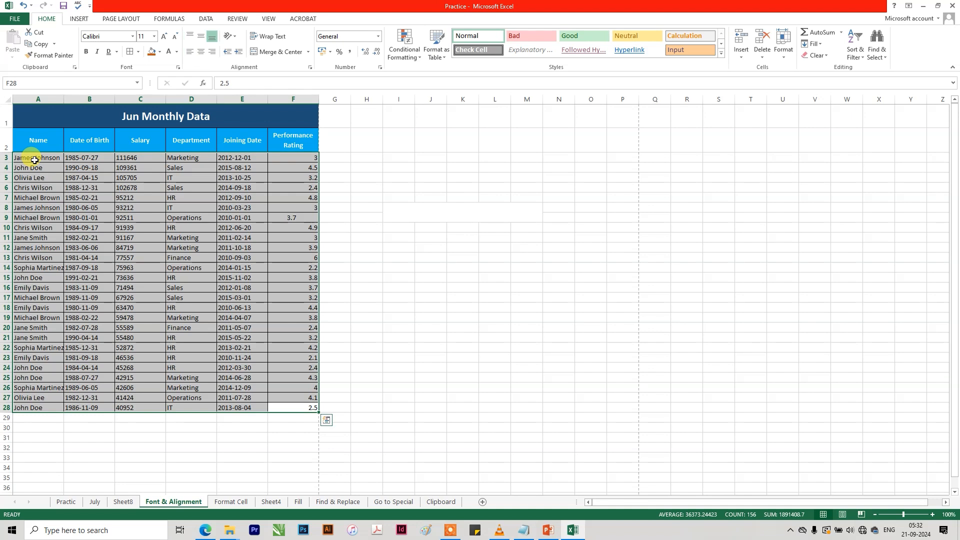
click(855, 52)
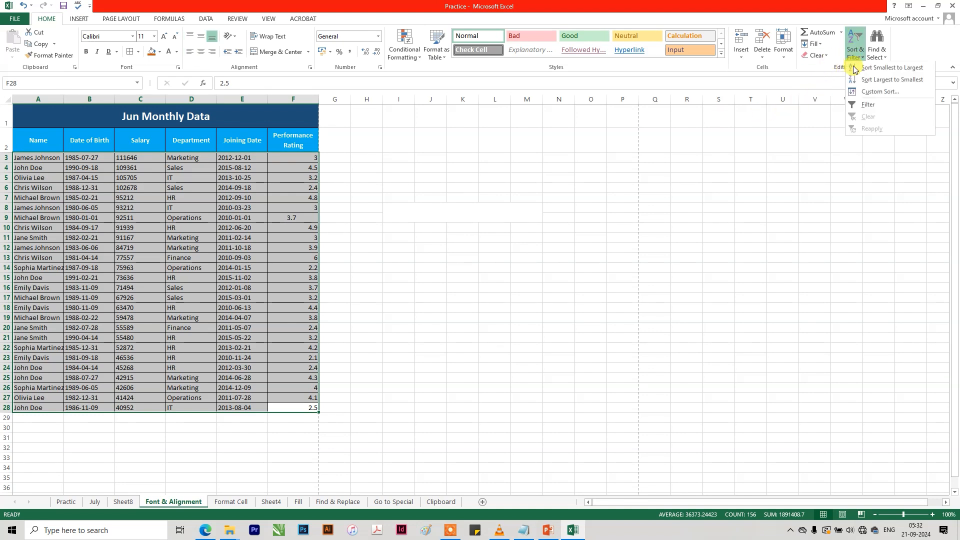
click(866, 94)
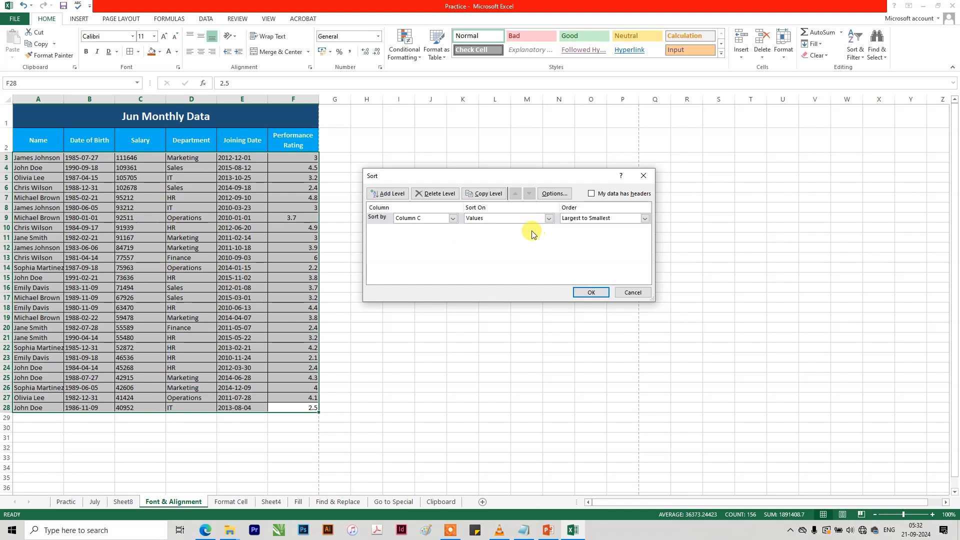
click(386, 194)
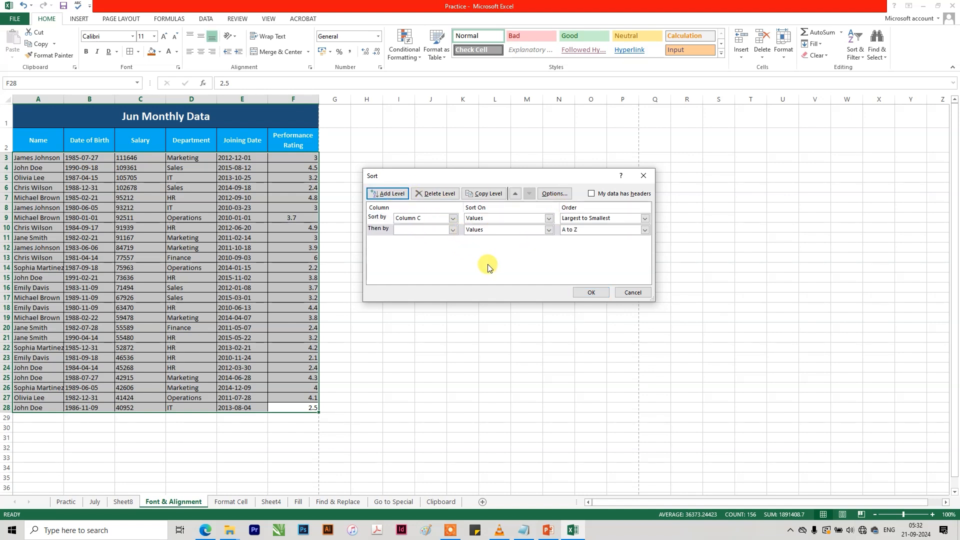
click(453, 230)
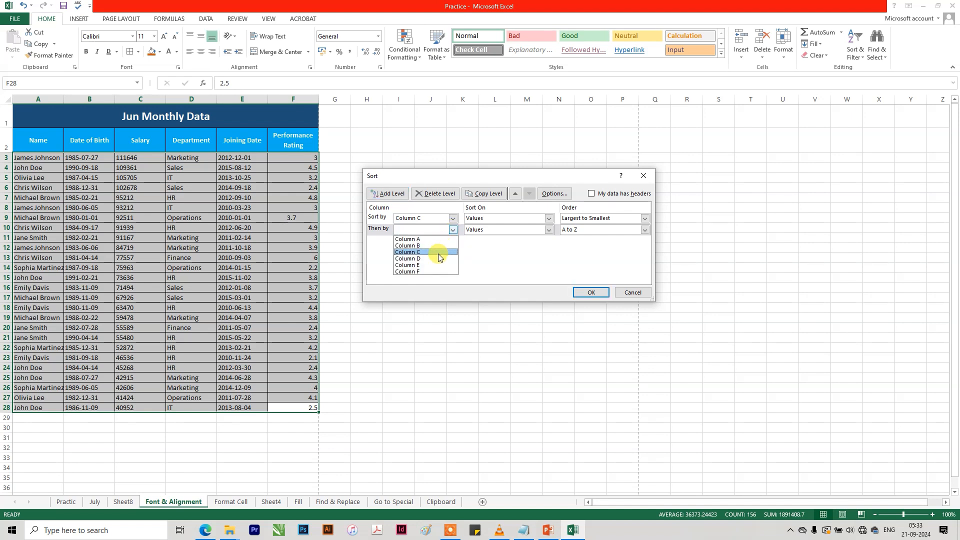
click(437, 258)
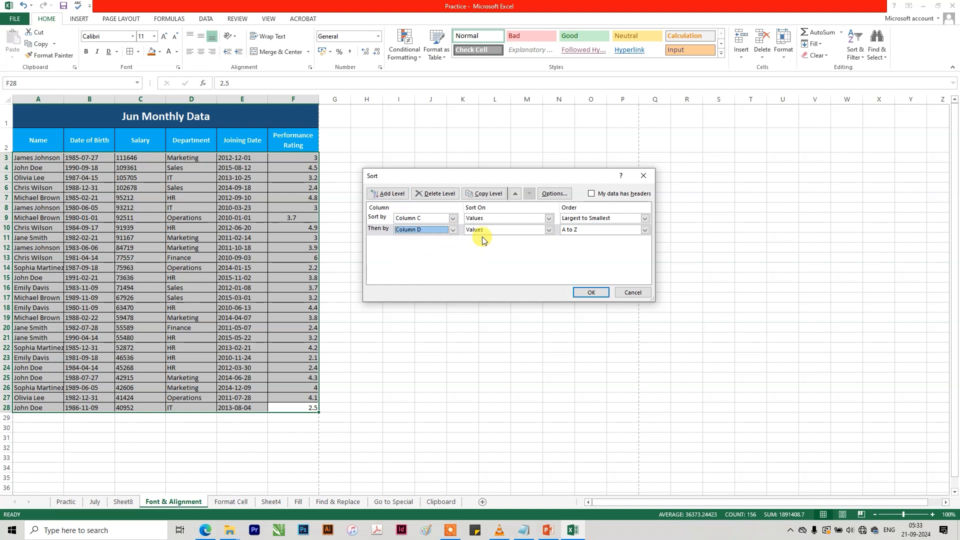
click(548, 230)
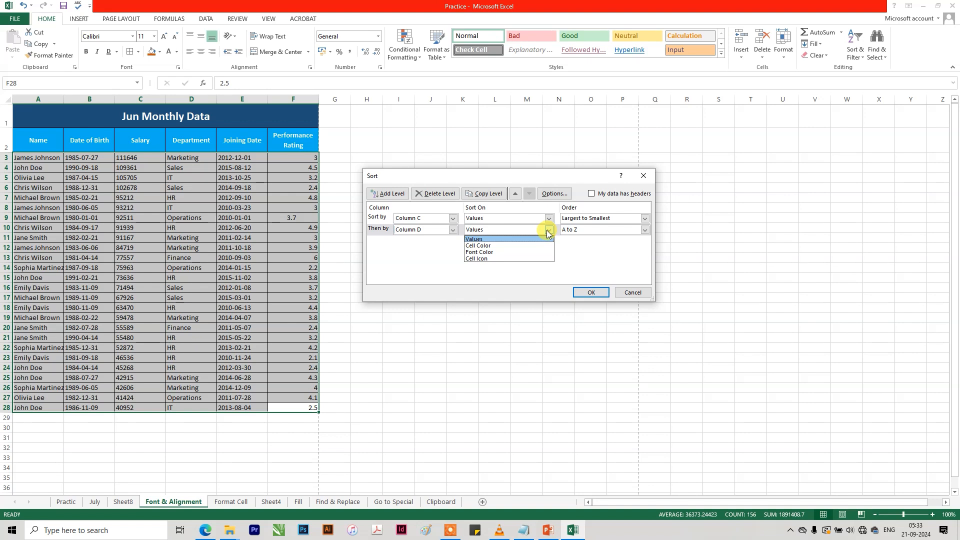
click(547, 233)
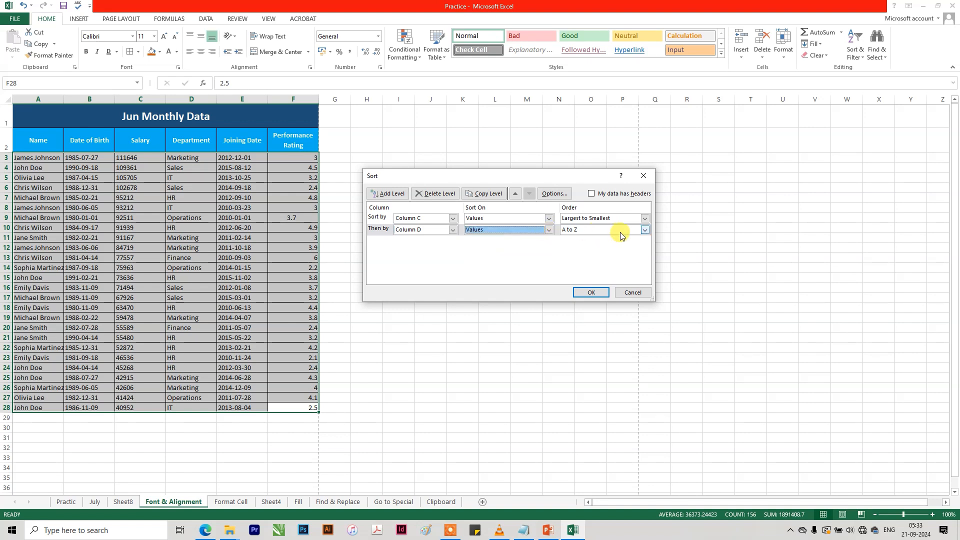
click(644, 231)
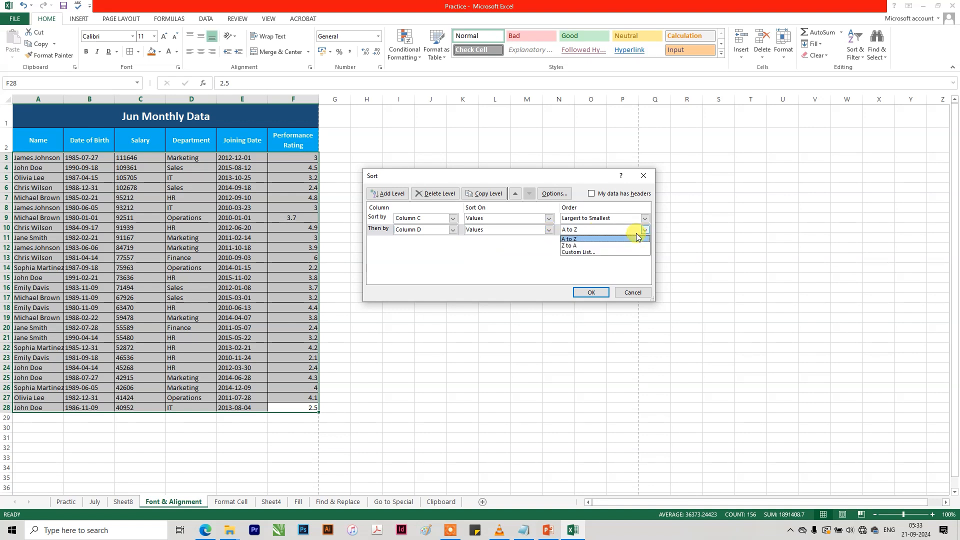
click(585, 239)
click(590, 293)
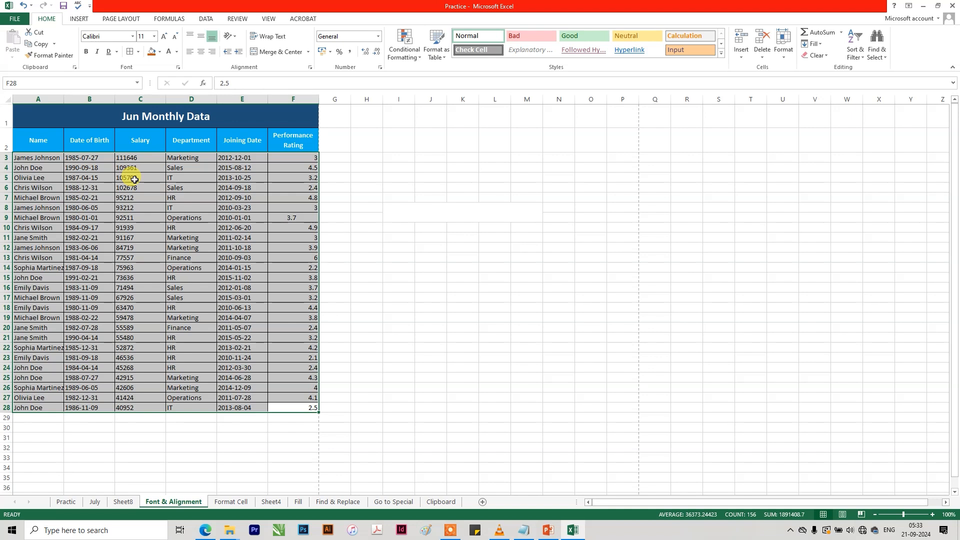
click(815, 44)
click(832, 46)
click(852, 46)
click(783, 163)
click(852, 47)
click(292, 218)
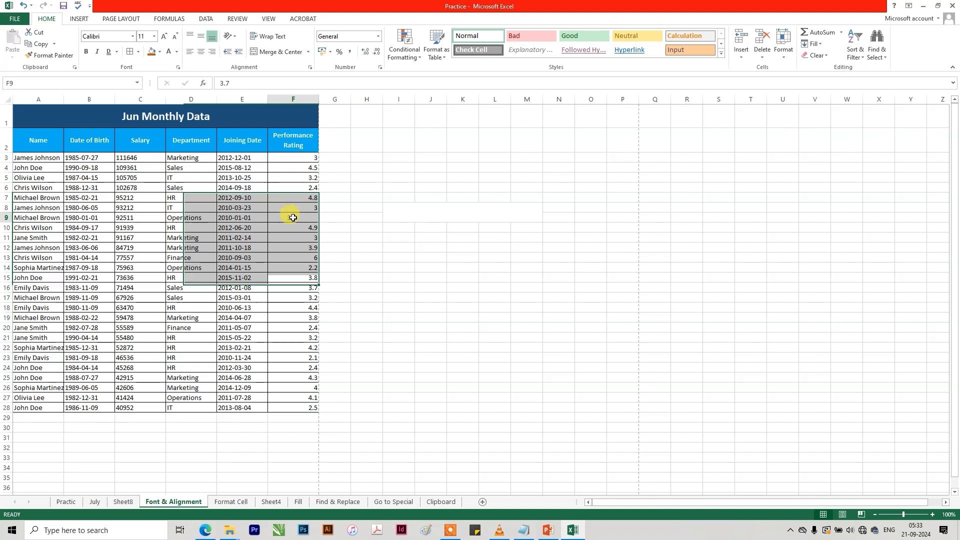
click(853, 54)
key(Escape)
Turn on Filter for the header cells A2:F2 of the Jun Monthly Data table.
drag(300, 135, 27, 144)
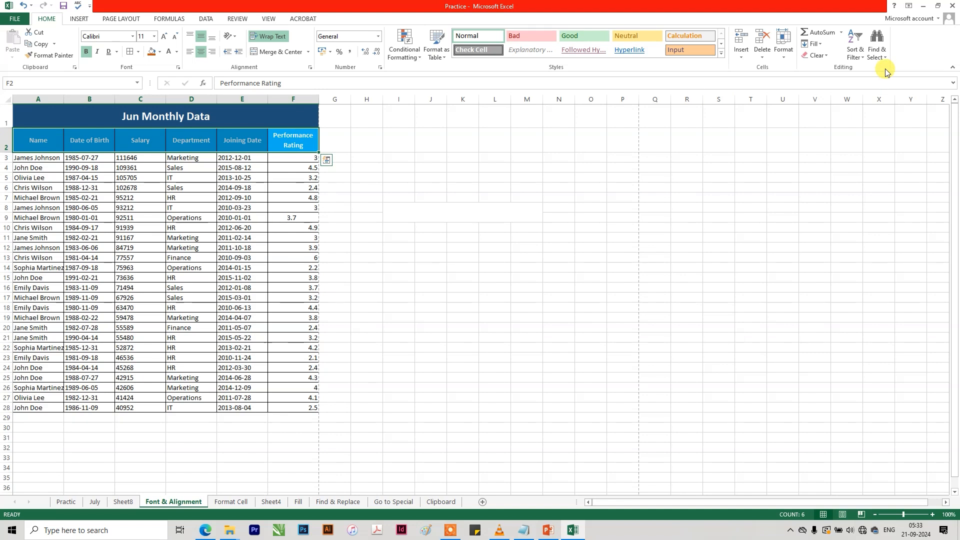
click(855, 46)
click(868, 104)
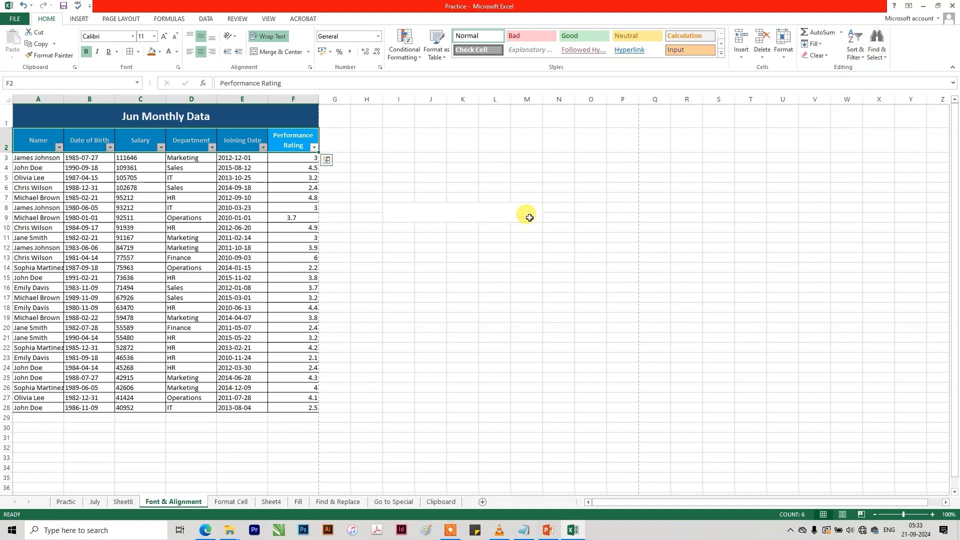
click(487, 236)
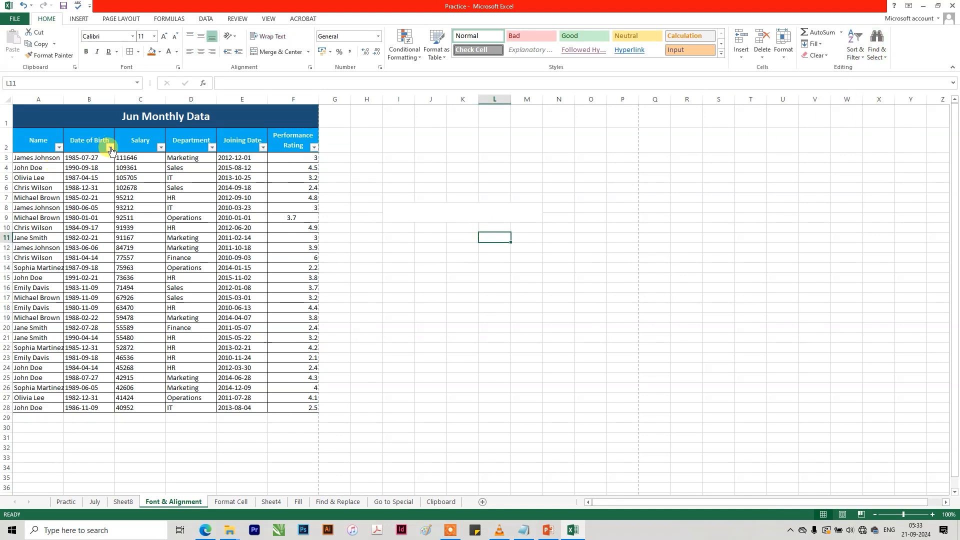
click(109, 147)
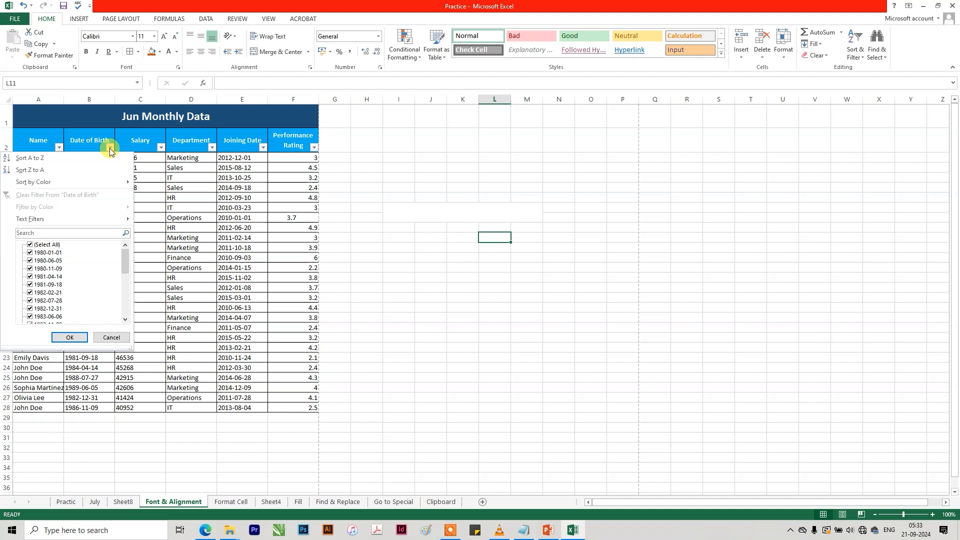
click(63, 233)
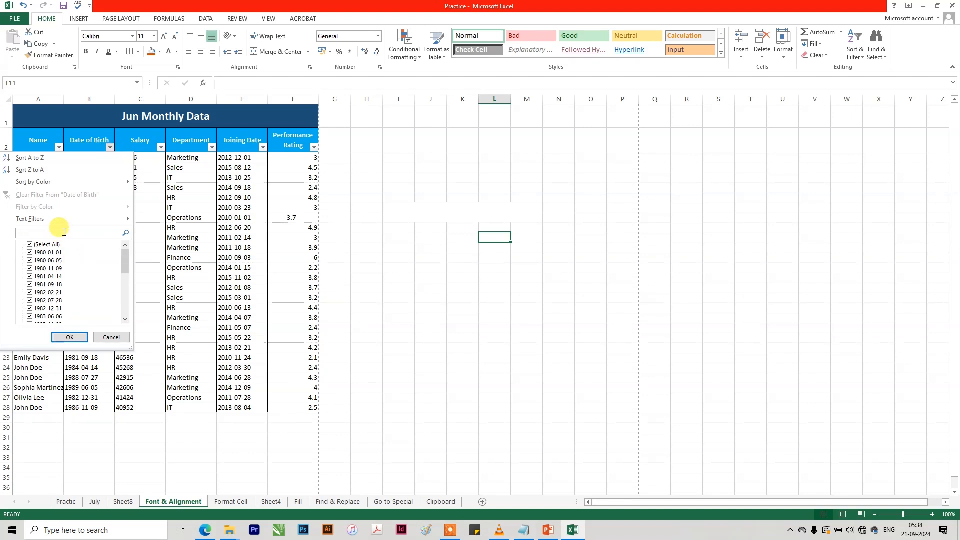
click(172, 292)
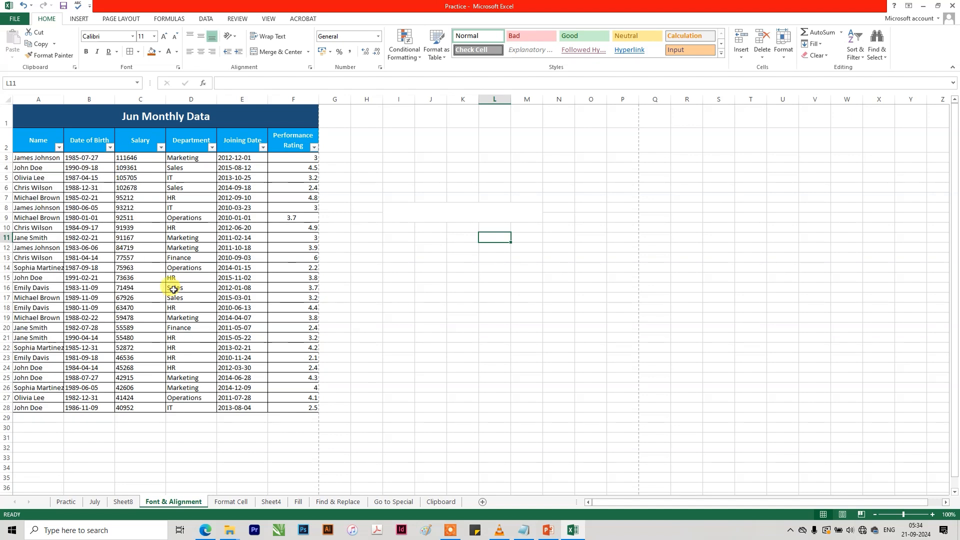
Filter the Department column of the Jun Monthly Data table to show only the Marketing rows.
click(195, 141)
click(212, 147)
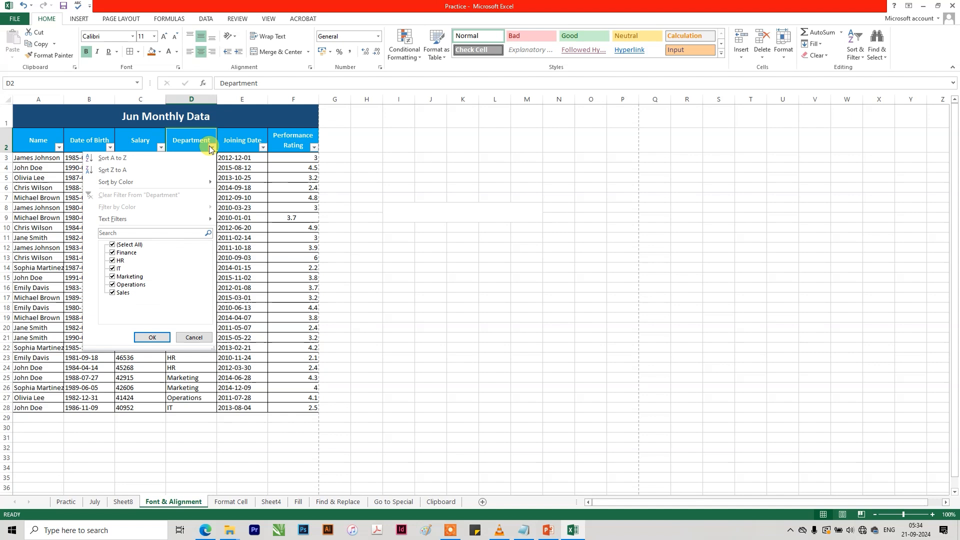
click(125, 245)
click(126, 277)
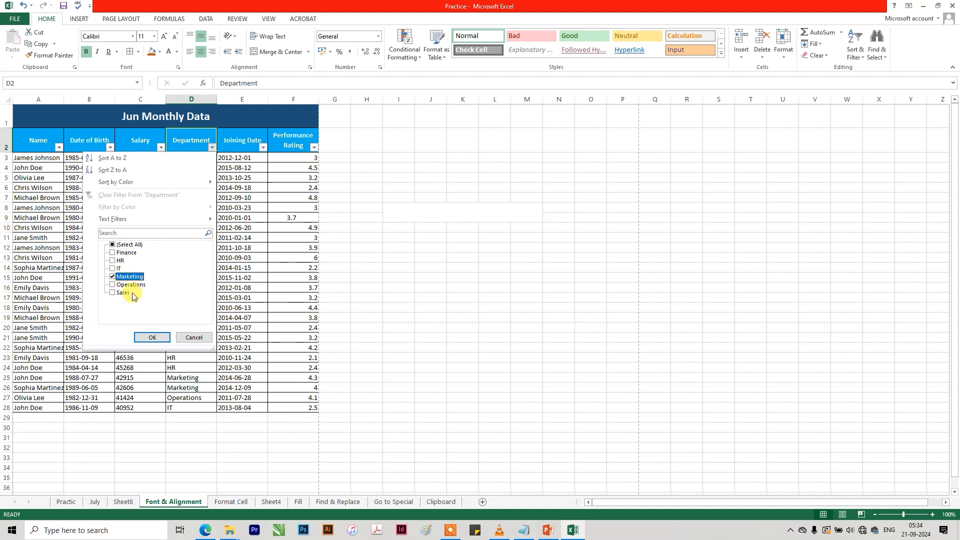
click(153, 337)
click(355, 258)
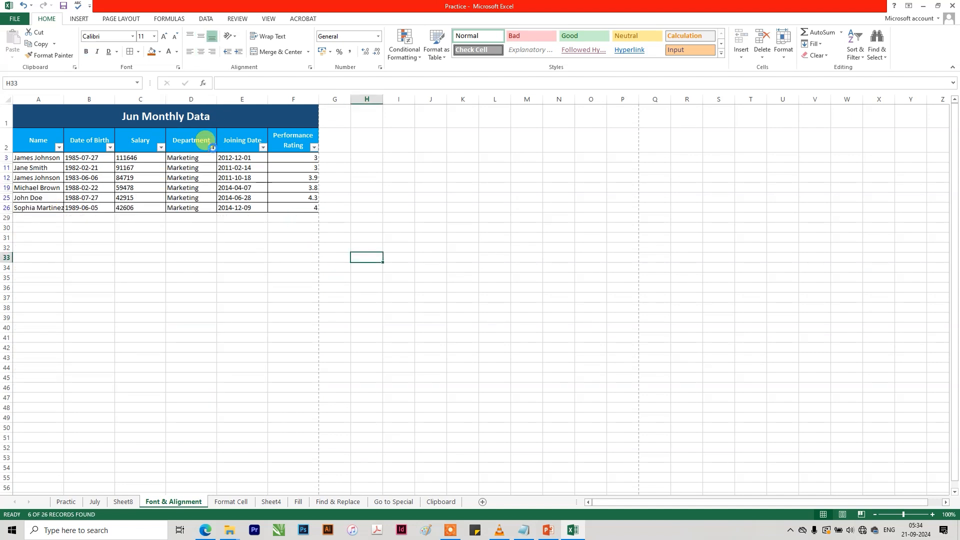
Add HR to the Department filter alongside Marketing, and clear the filter from the Department column.
click(211, 147)
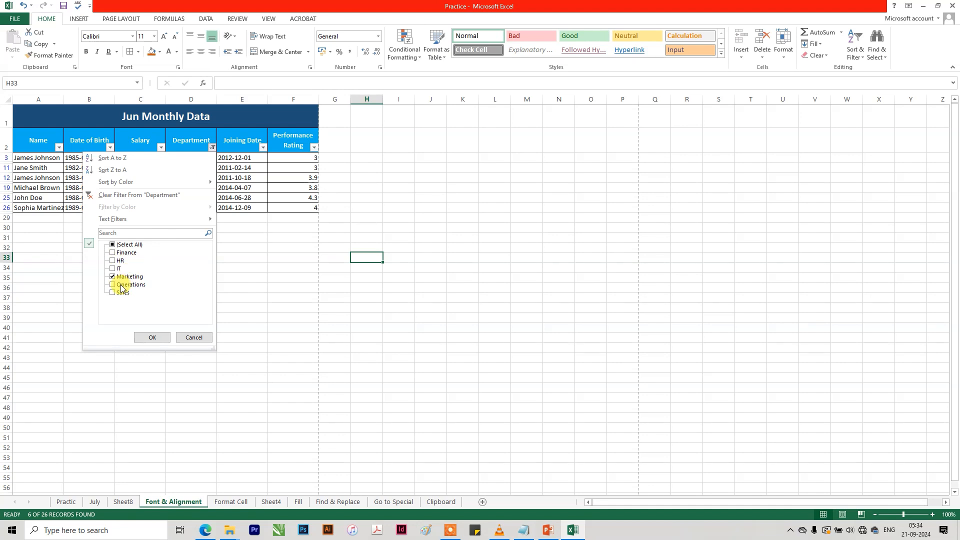
click(155, 338)
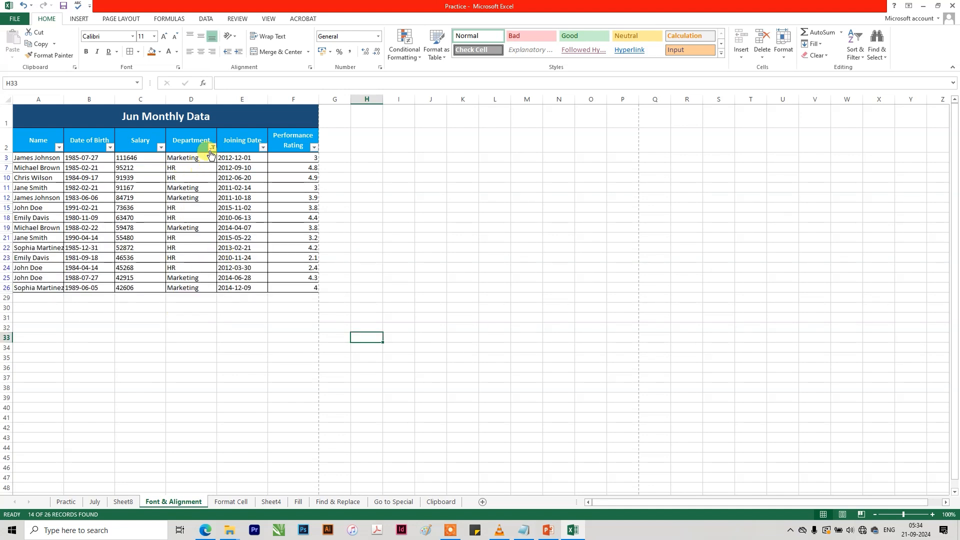
click(212, 147)
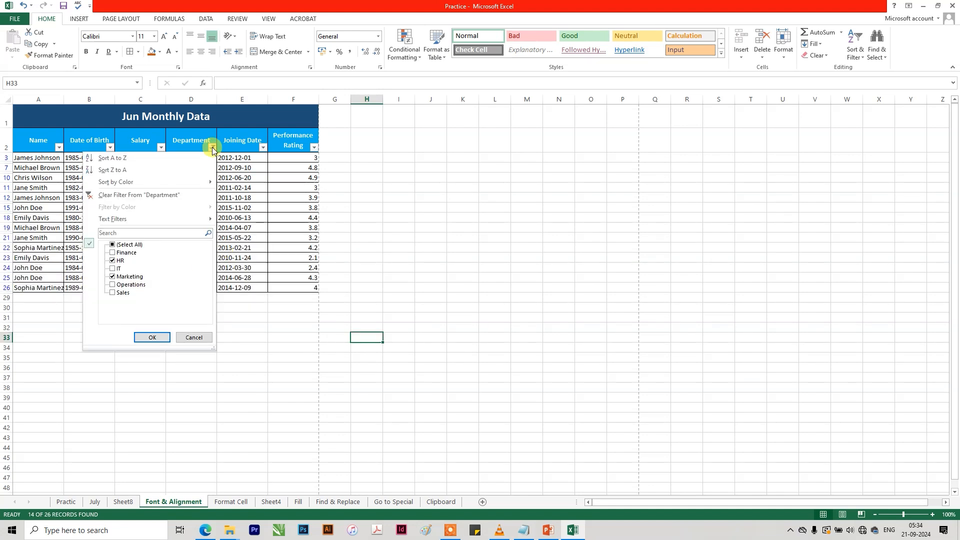
click(130, 196)
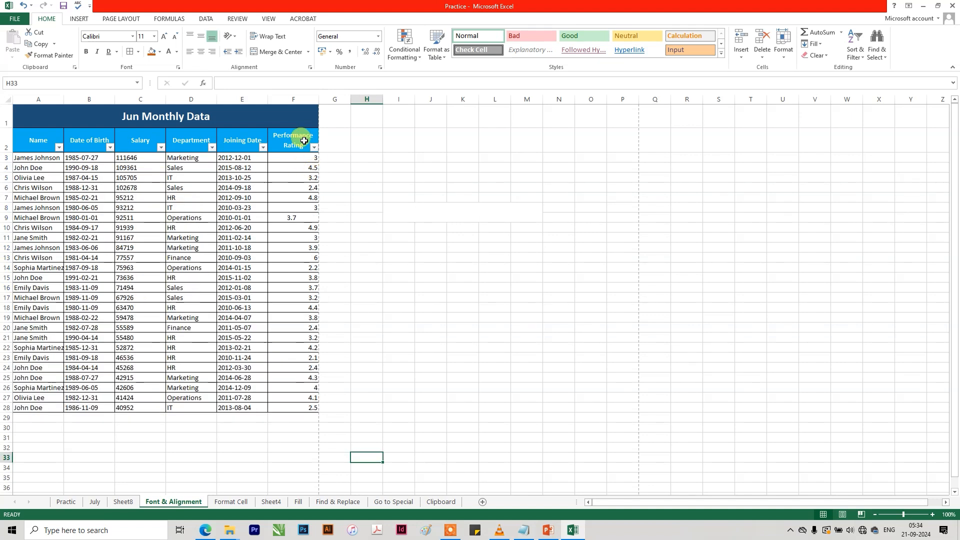
Turn off Filter for the header cells A2:F2 of the Jun Monthly Data table.
drag(302, 139, 57, 137)
click(855, 50)
click(854, 103)
click(515, 206)
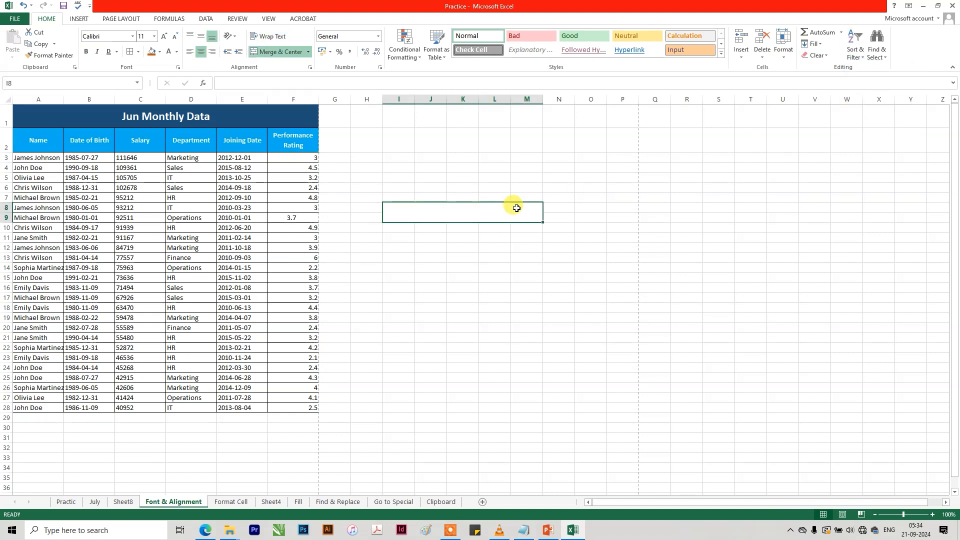
click(293, 149)
click(202, 144)
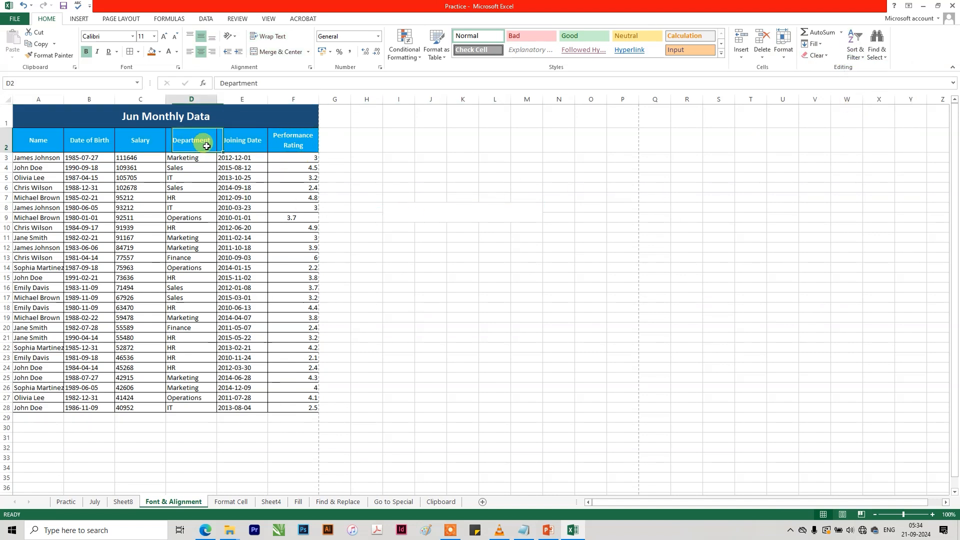
click(855, 50)
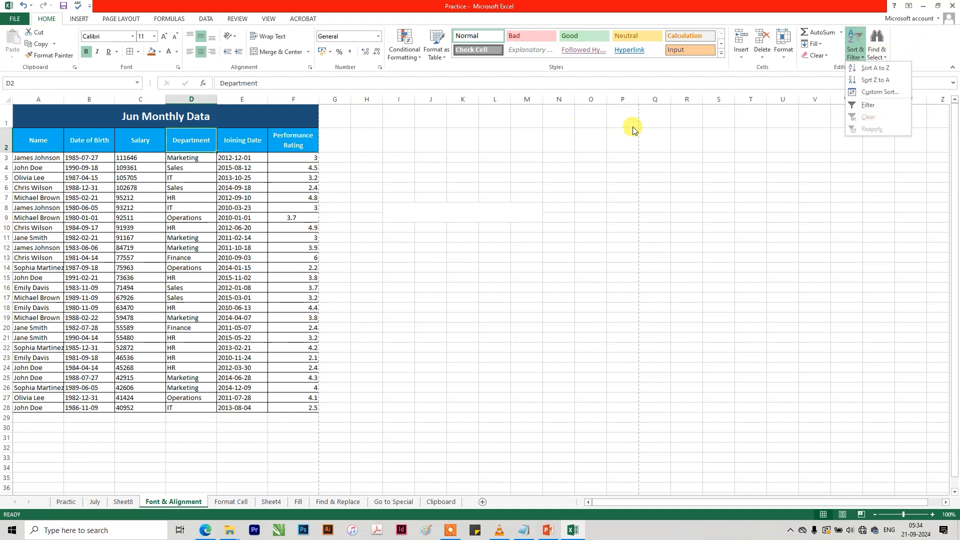
click(920, 64)
click(875, 53)
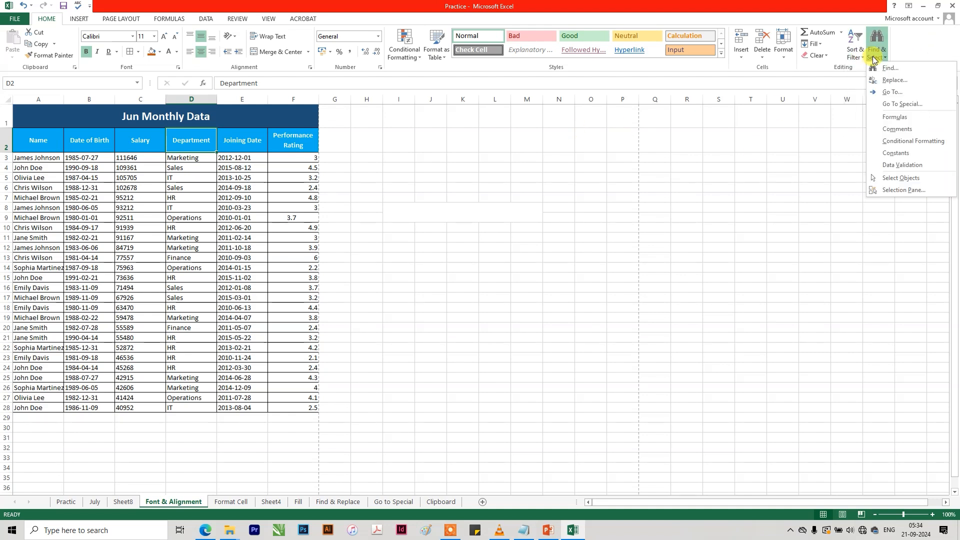
click(847, 135)
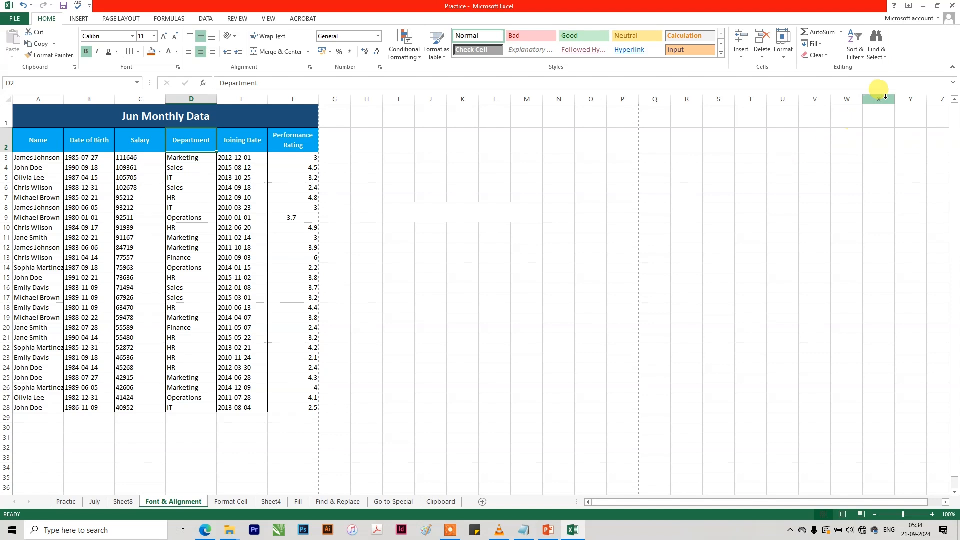
Search the Font & Alignment sheet for an employee's first name, step through the matches to cell A24, and close the search.
click(870, 58)
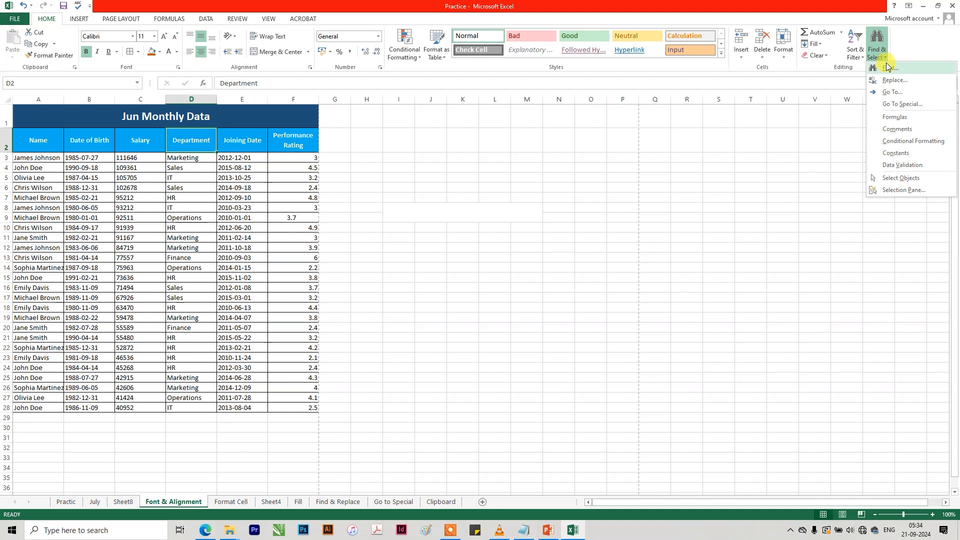
click(886, 67)
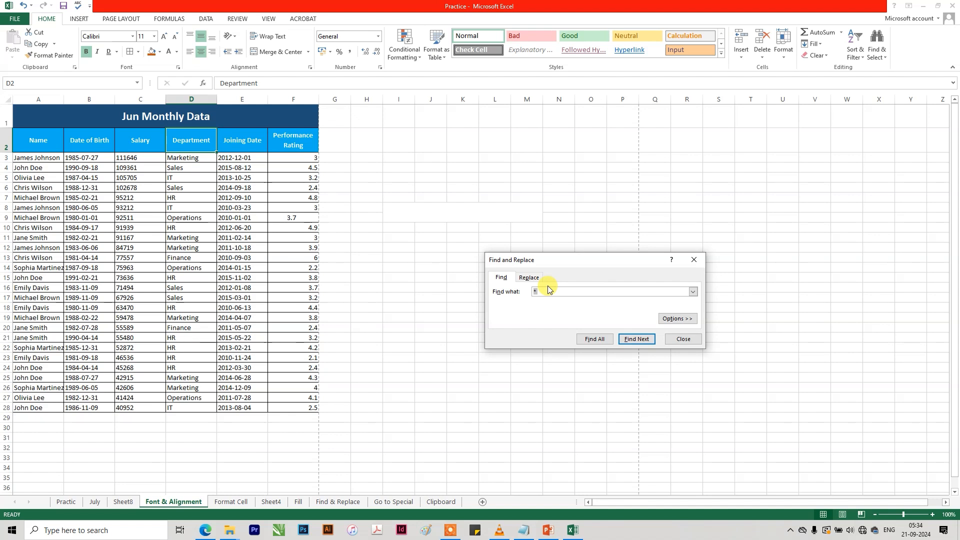
text(hn)
key(Return)
key(Return)
key(Return)
key(Return)
key(Return)
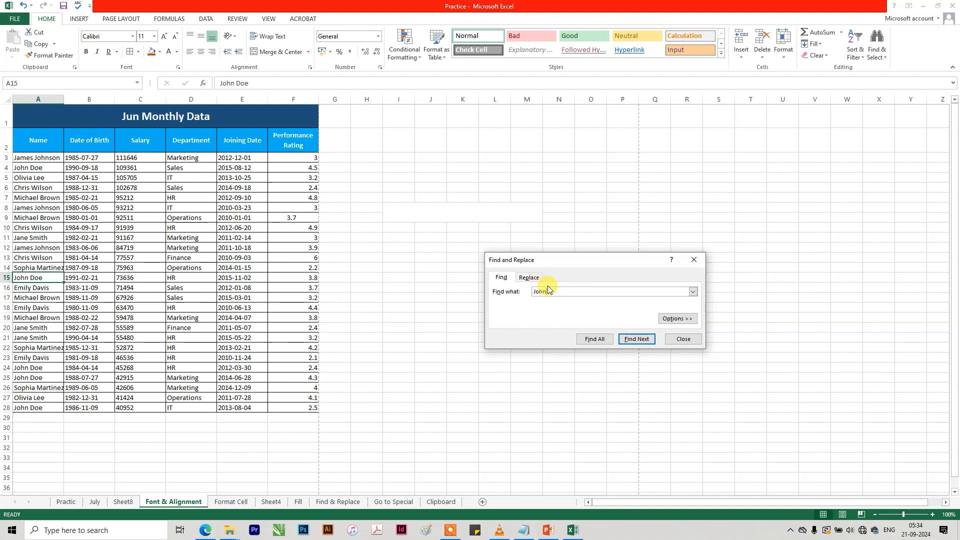
key(Return)
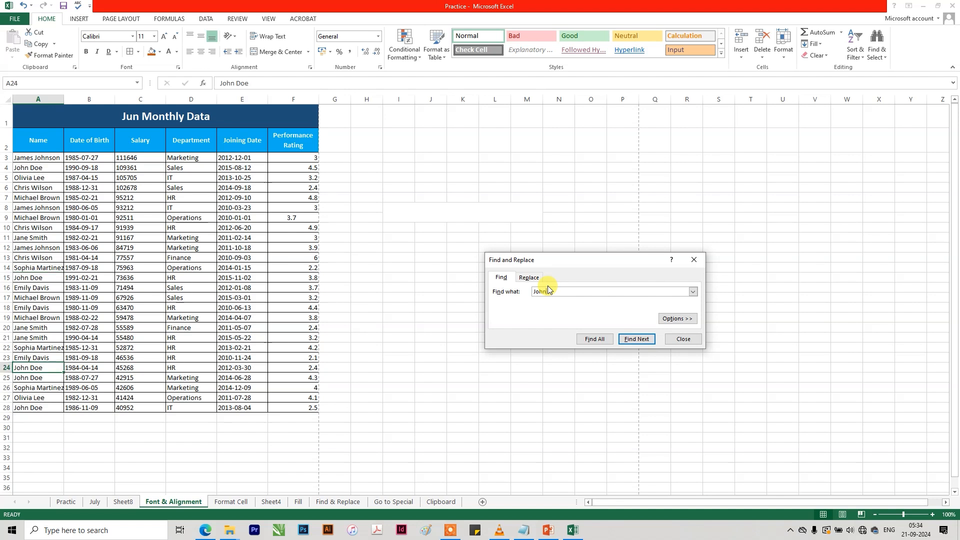
key(Escape)
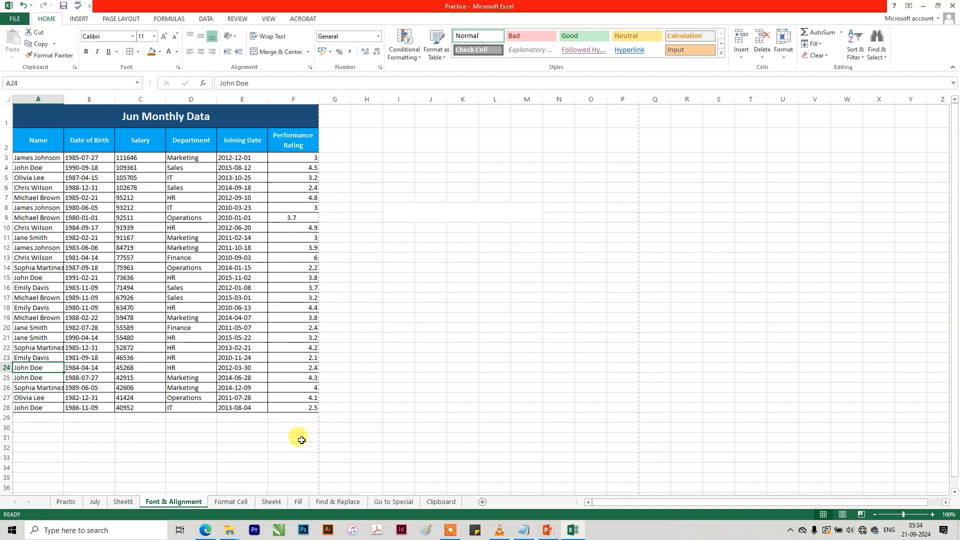
Look through the sheets after Font & Alignment and open the Find & Replace sheet at cell F13.
click(231, 502)
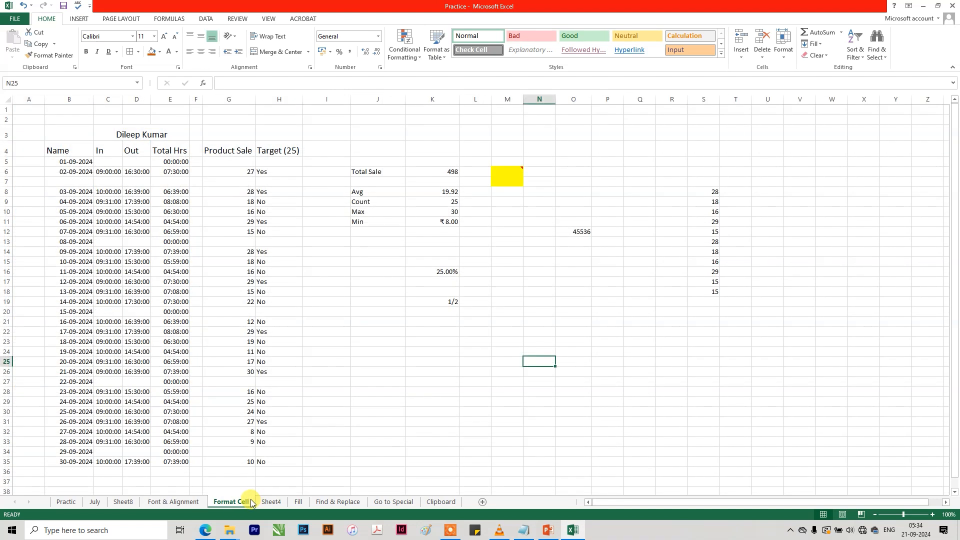
click(275, 502)
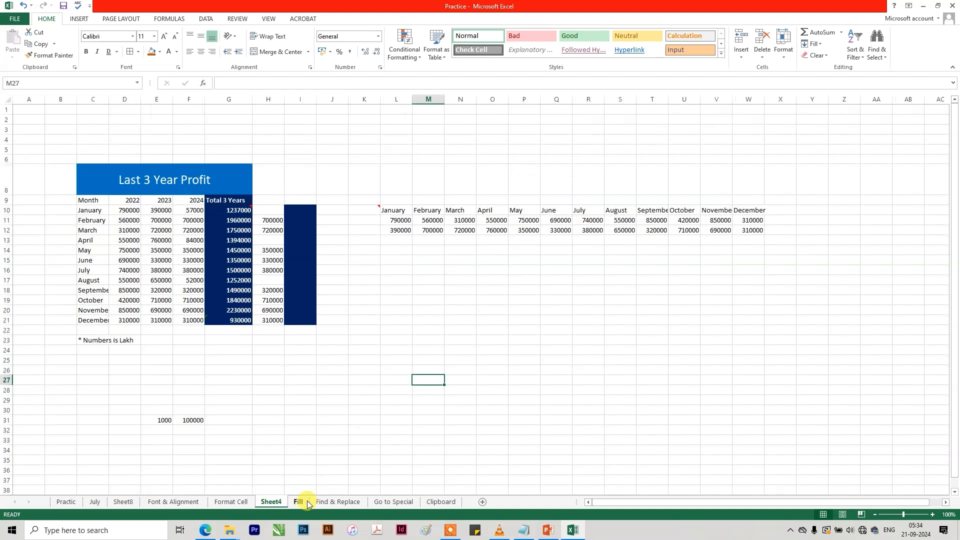
click(299, 502)
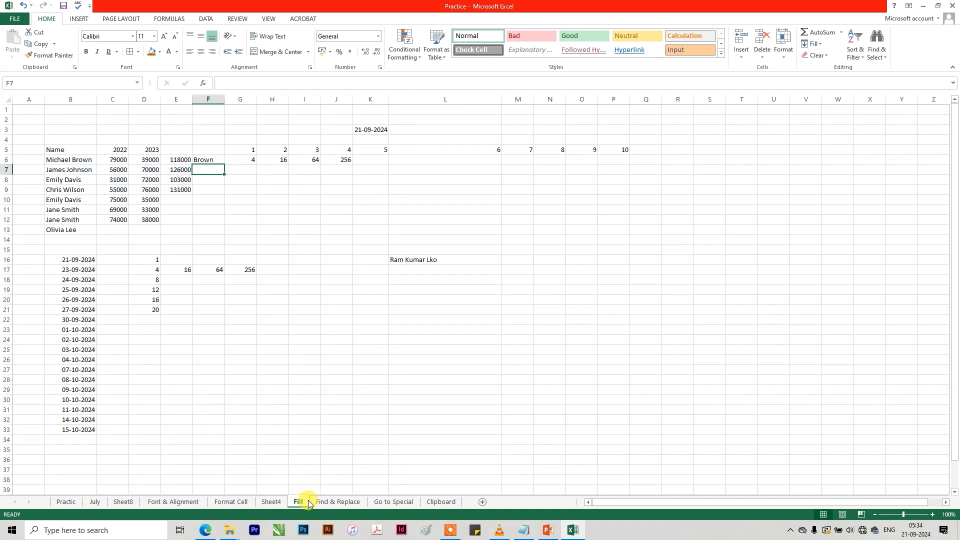
click(344, 502)
click(393, 502)
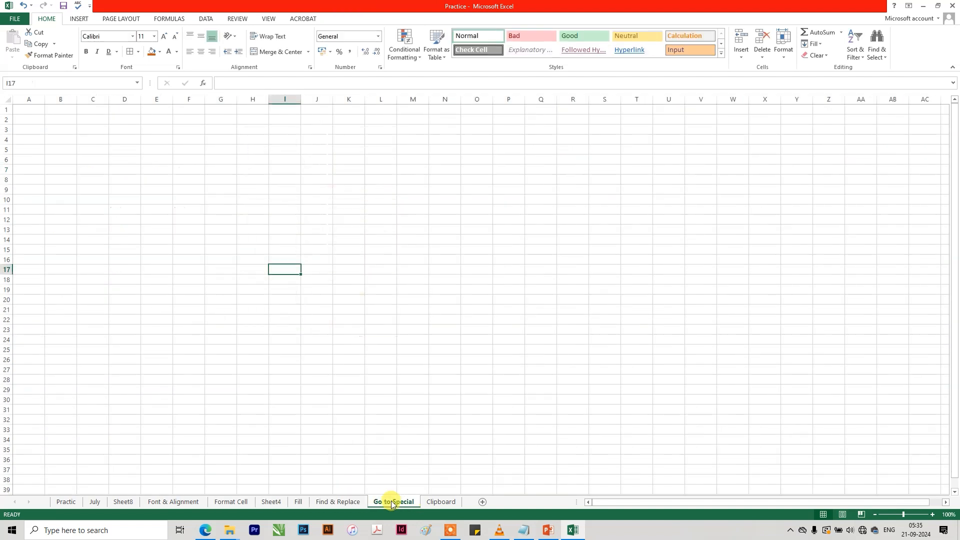
click(338, 501)
click(182, 229)
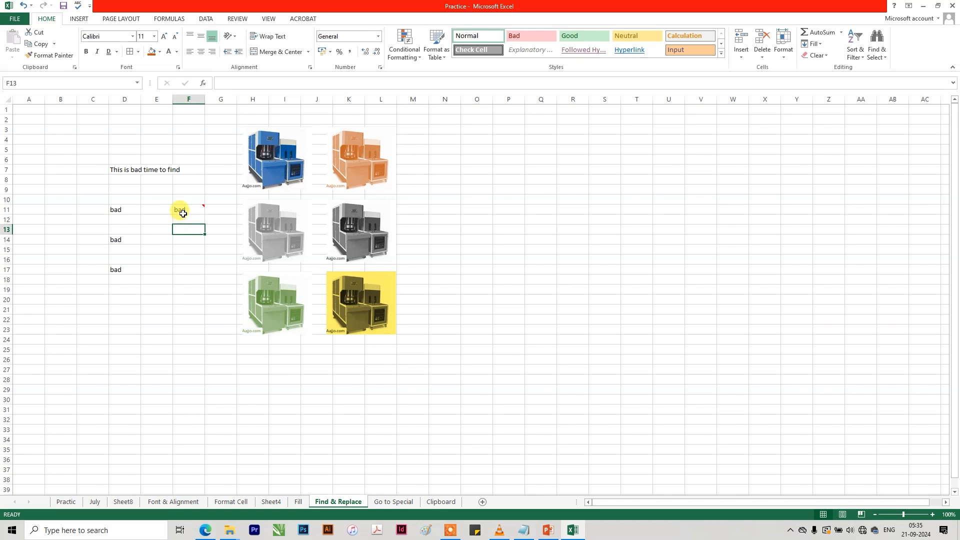
mouse_move(178, 205)
Search the Find & Replace sheet for "Bad" with the Match case option turned on.
click(877, 41)
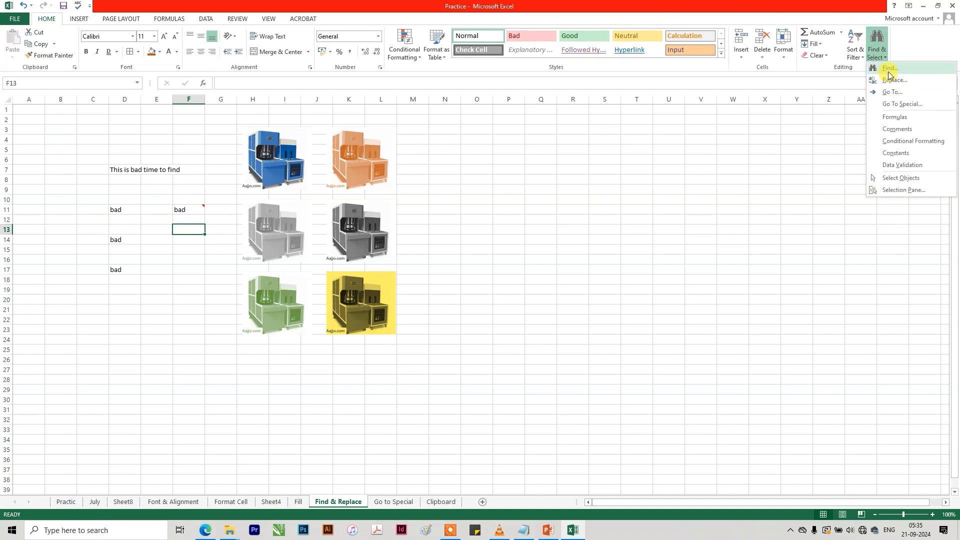
click(879, 68)
drag(603, 281, 640, 190)
click(715, 242)
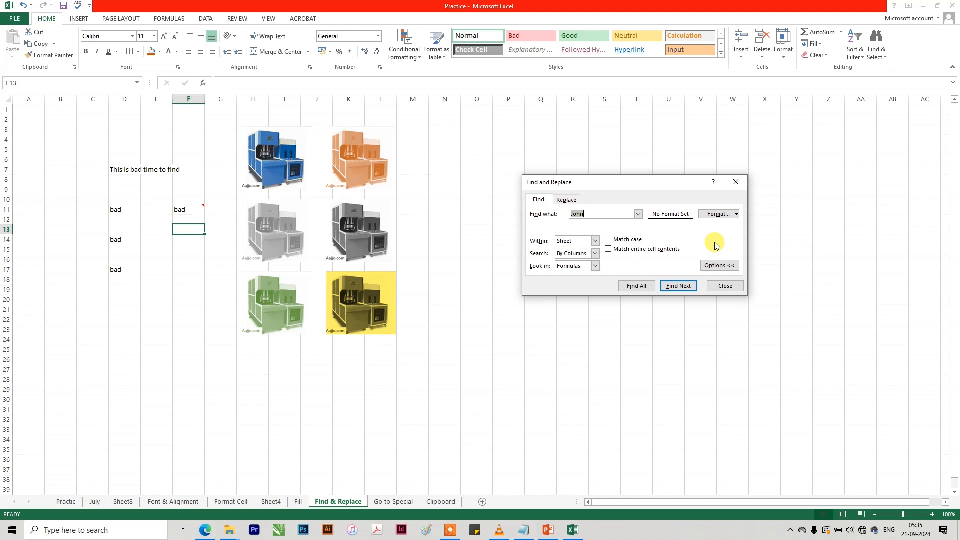
click(625, 242)
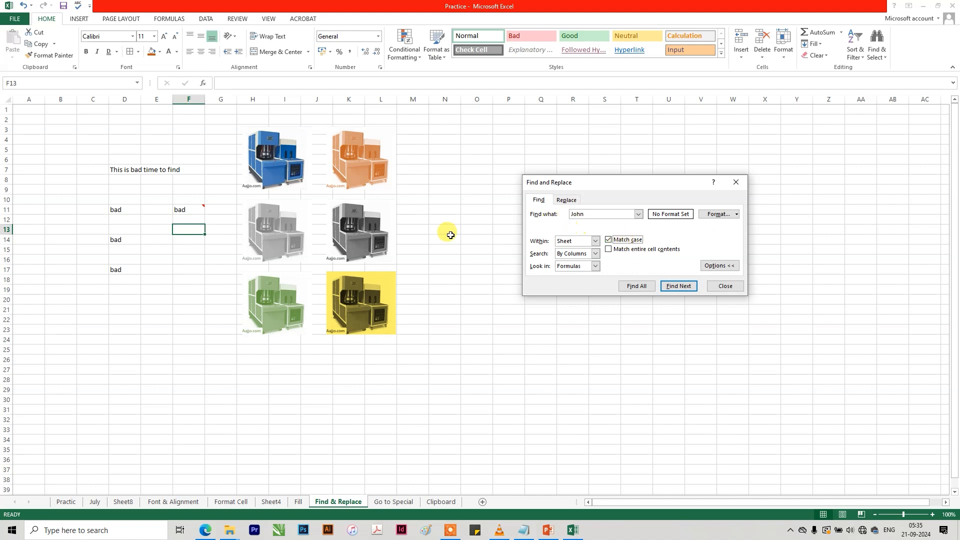
drag(603, 217, 515, 216)
text(Bad)
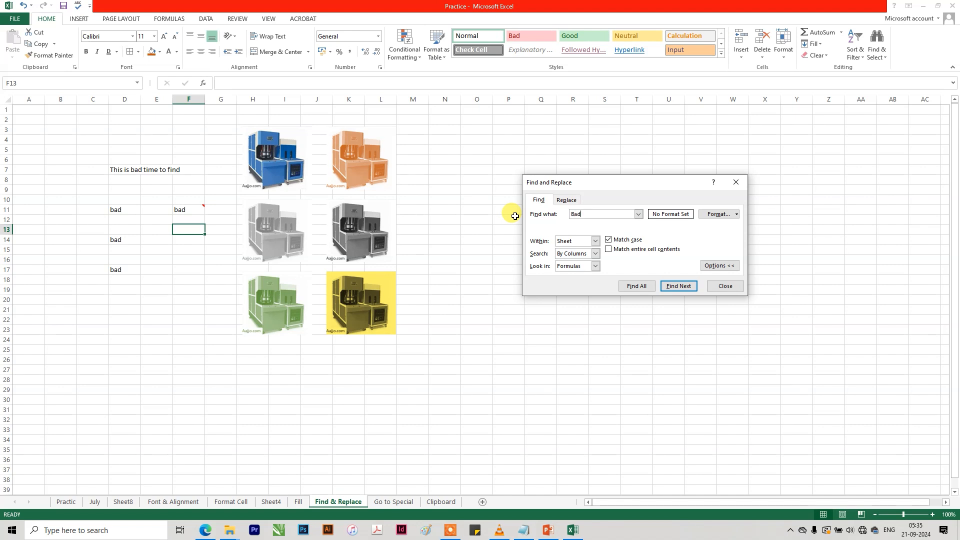
click(678, 286)
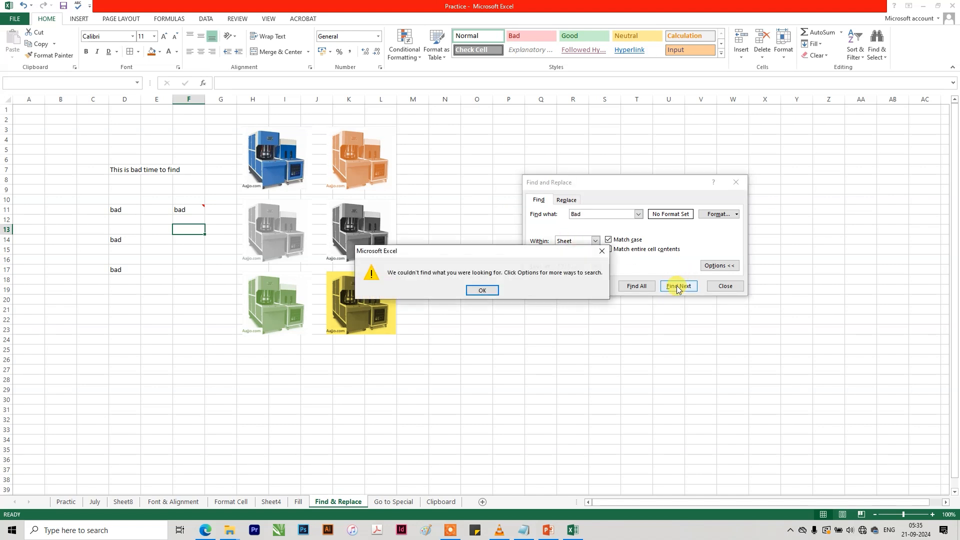
click(484, 291)
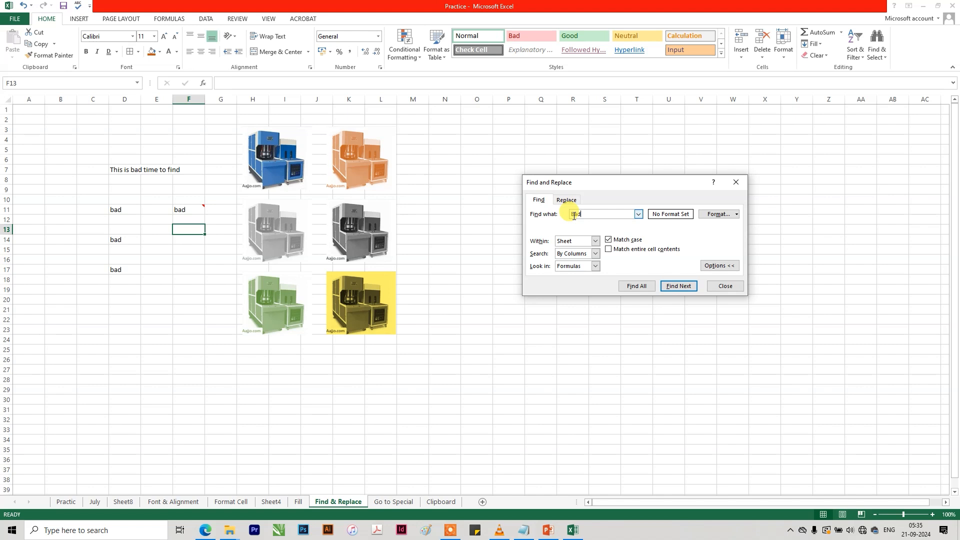
Change the search text to "bad" and step through the case-sensitive matches to cell D14.
key(BackSpace)
key(BackSpace)
text(bad)
click(681, 286)
click(682, 287)
click(681, 286)
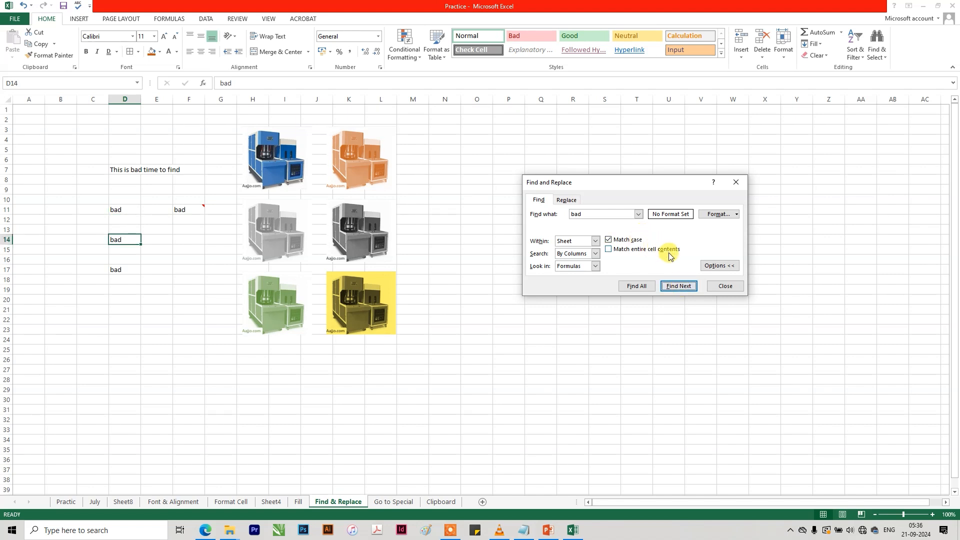
Turn on Match entire cell contents and step repeatedly through the cells that contain only "bad".
click(641, 250)
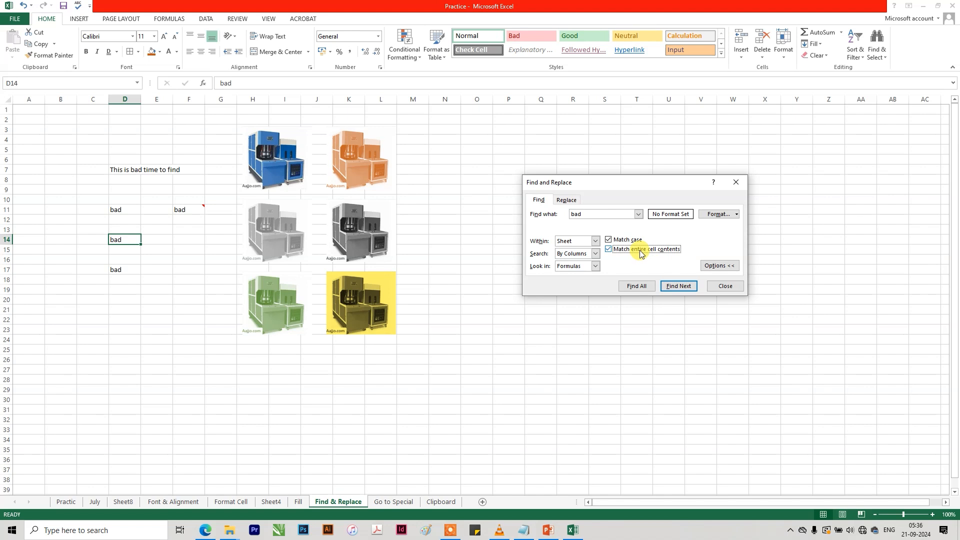
click(681, 286)
click(682, 287)
click(682, 287)
click(682, 287)
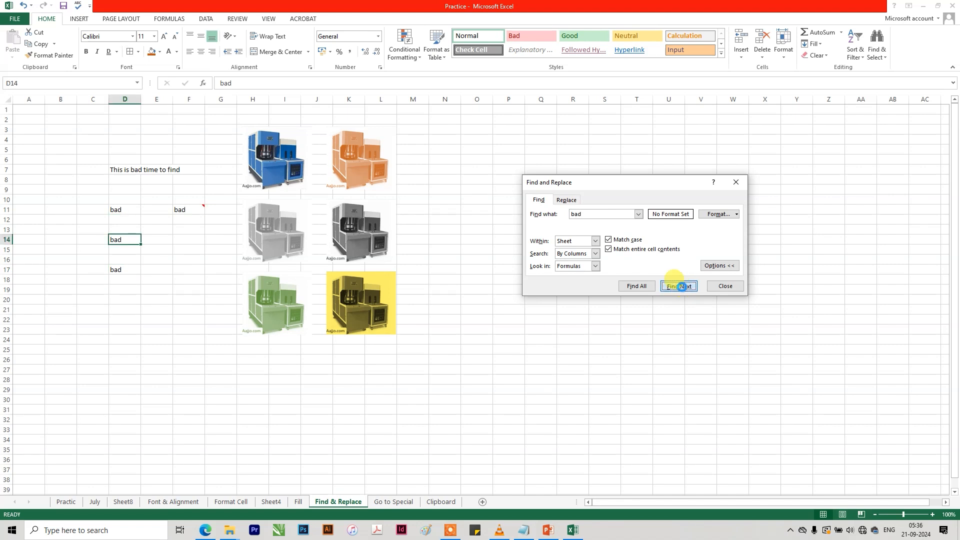
click(681, 287)
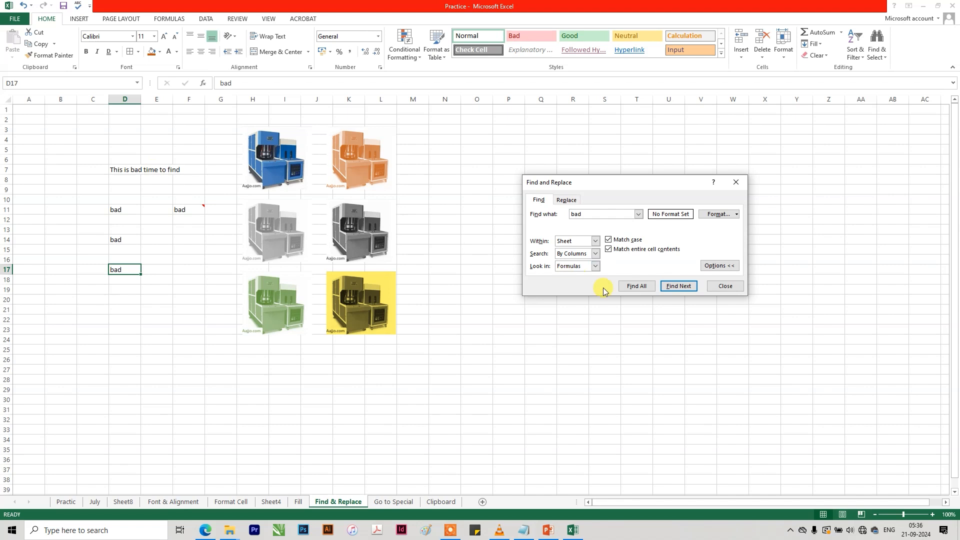
click(678, 287)
click(679, 287)
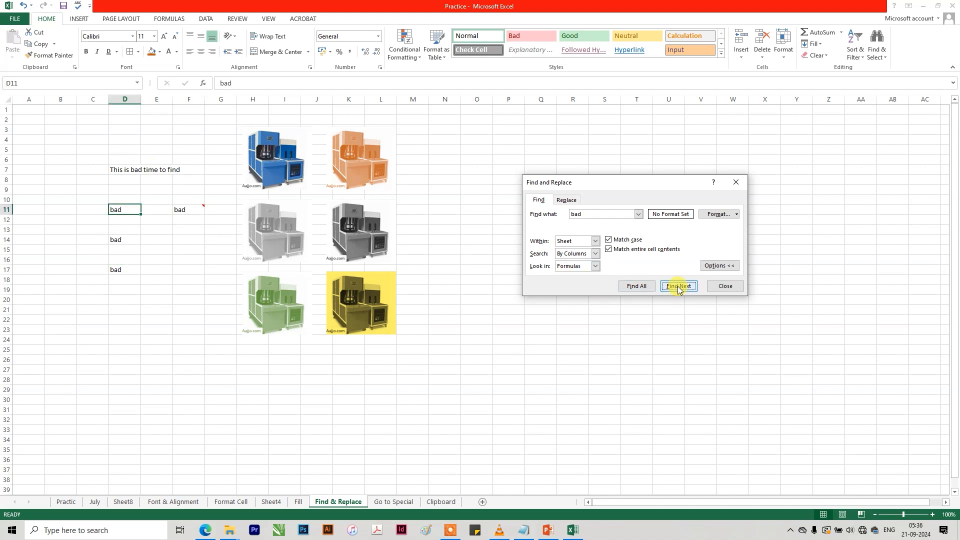
click(678, 287)
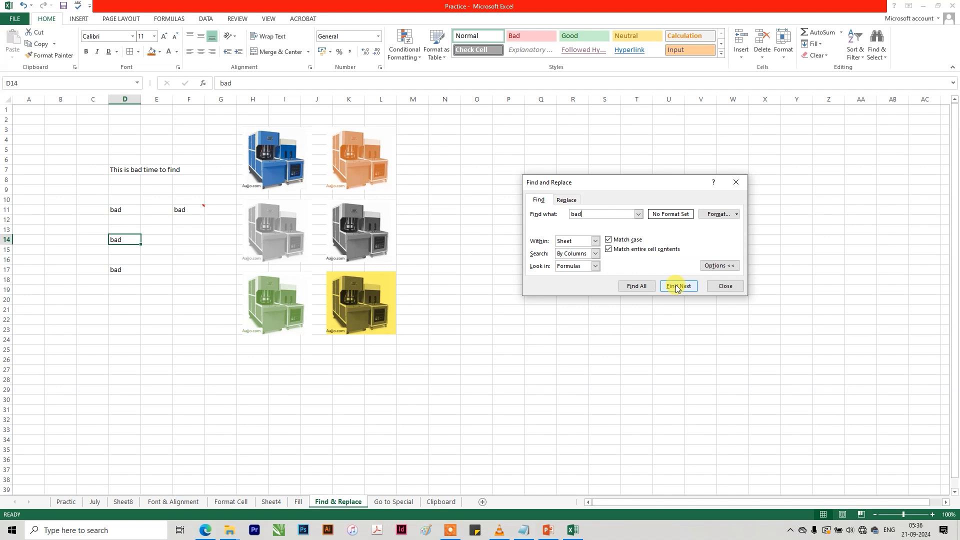
Toggle Match entire cell contents off and back on, and step repeatedly through the cells that contain exactly "bad".
click(608, 248)
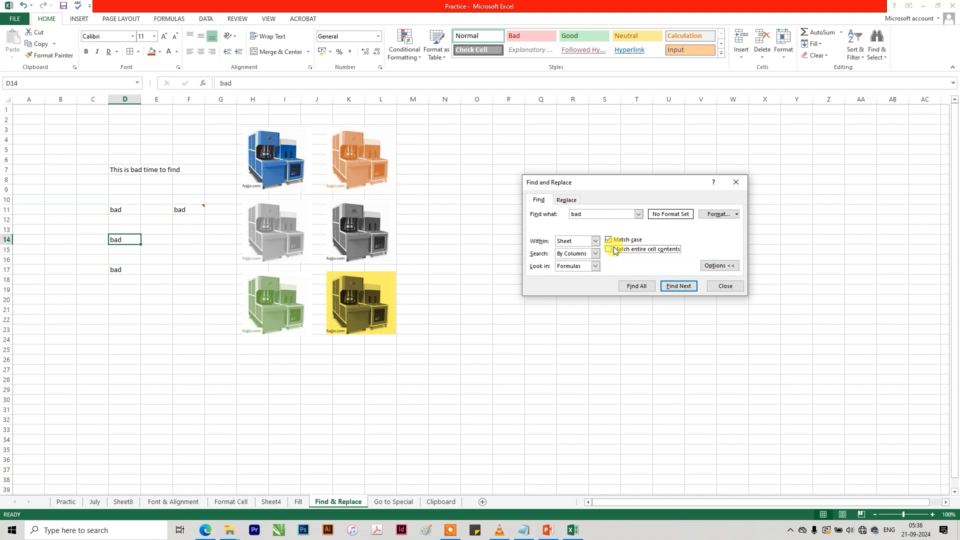
click(124, 170)
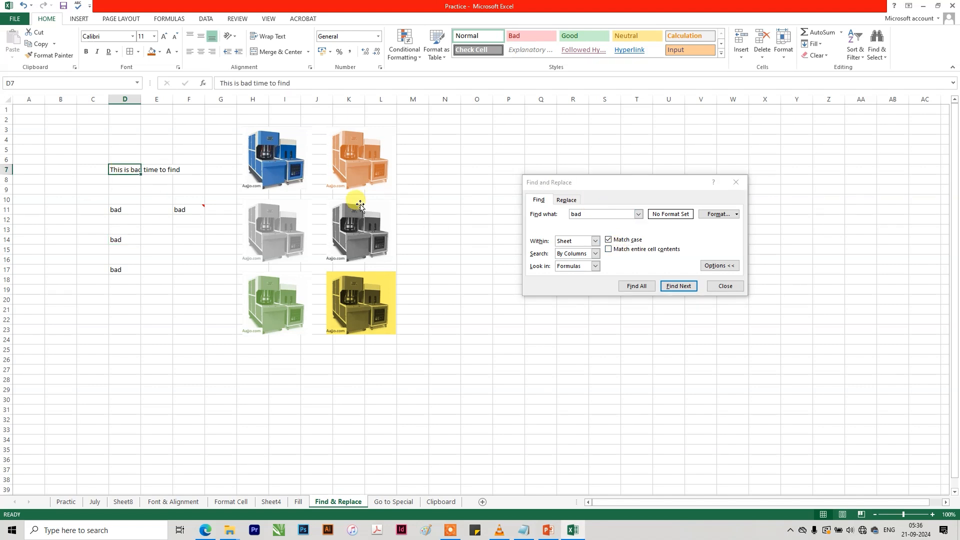
click(115, 209)
click(620, 250)
click(620, 250)
click(678, 286)
click(678, 286)
click(678, 286)
click(680, 286)
click(680, 286)
click(680, 286)
click(679, 286)
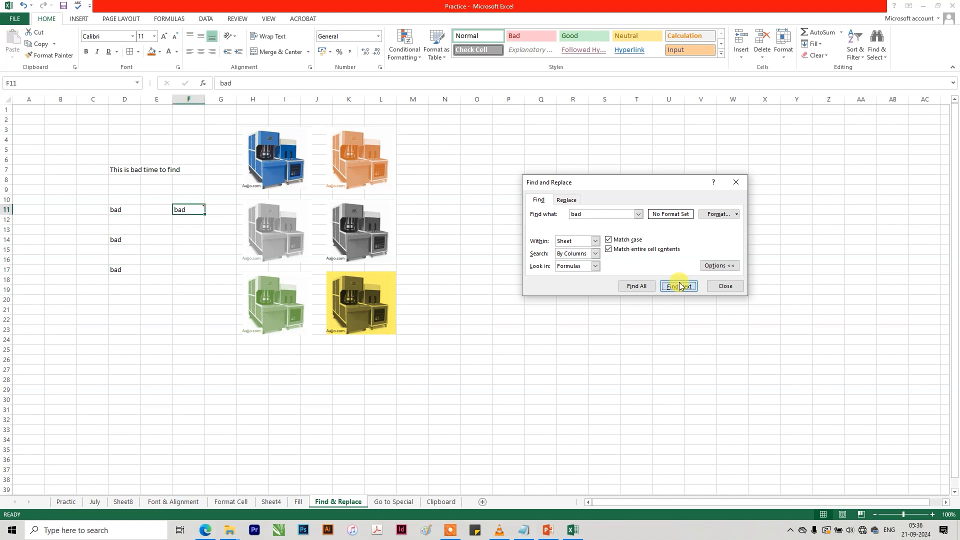
click(680, 286)
click(680, 286)
click(680, 286)
Find the next "bad" with Match entire cell contents turned off, and turn off Match case as well.
click(631, 250)
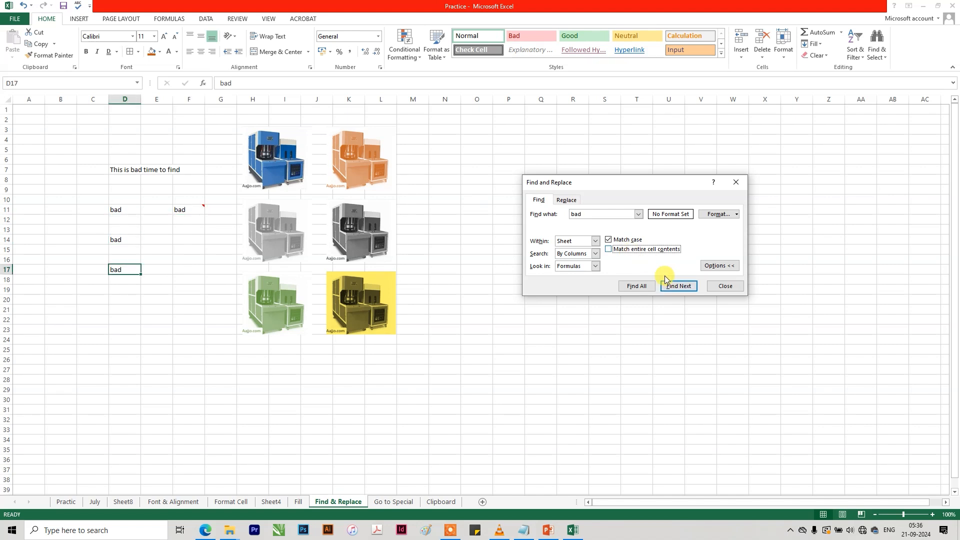
click(674, 287)
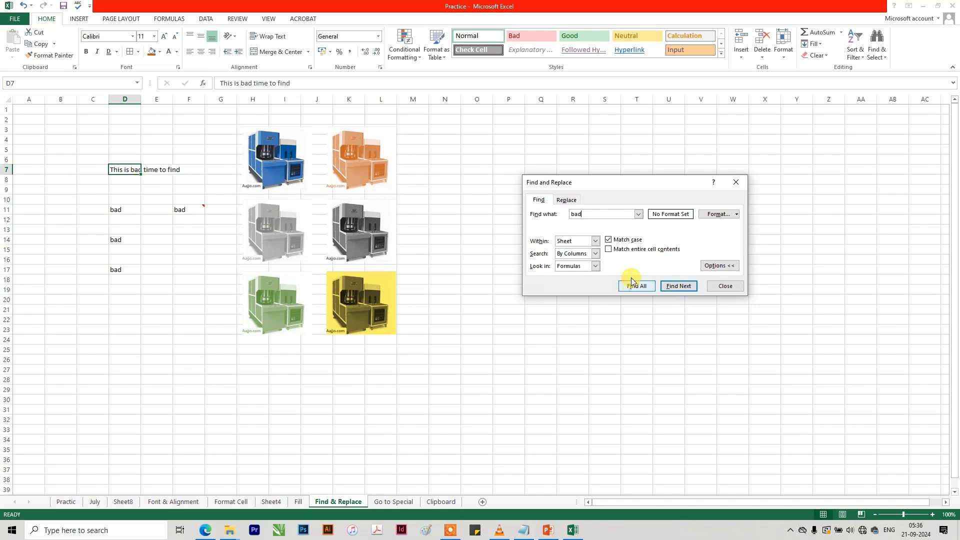
click(607, 240)
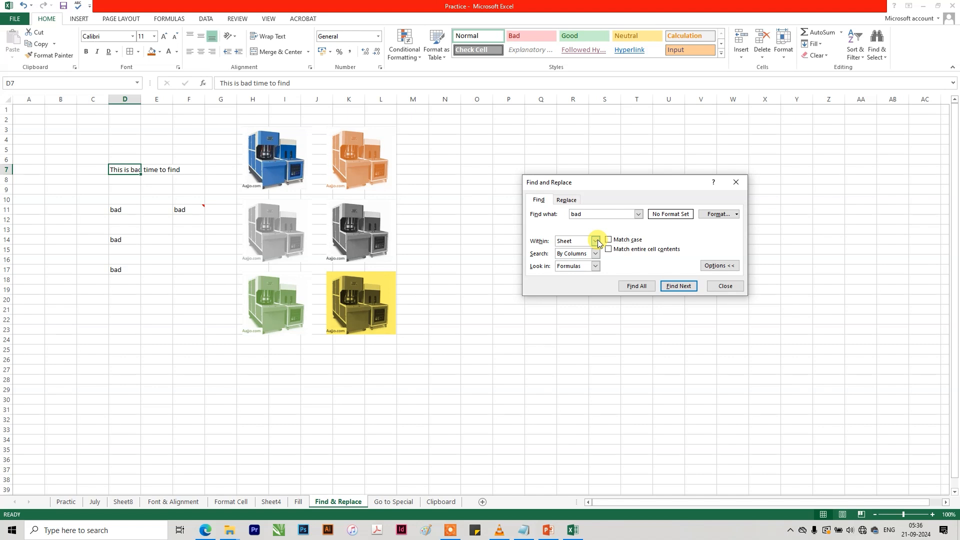
Look at the Sheet and Workbook choices for the search scope.
click(596, 241)
click(597, 240)
click(182, 398)
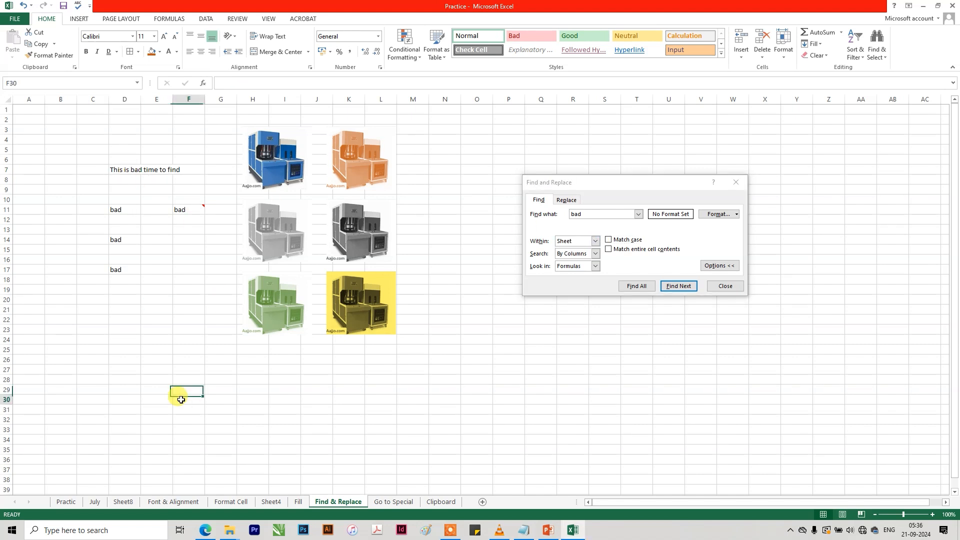
click(597, 241)
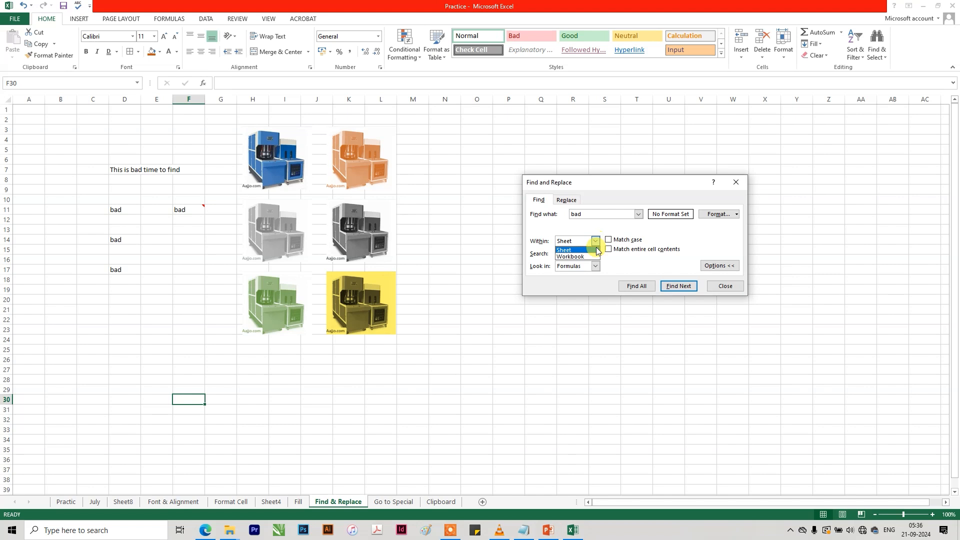
click(476, 399)
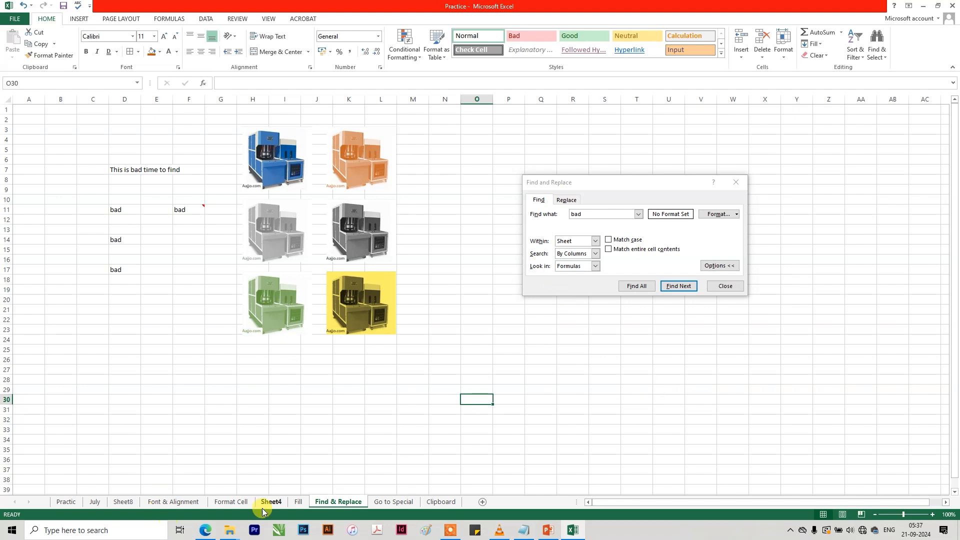
Go to Sheet8 and copy the department entry "Marketing" in cell D16.
click(230, 501)
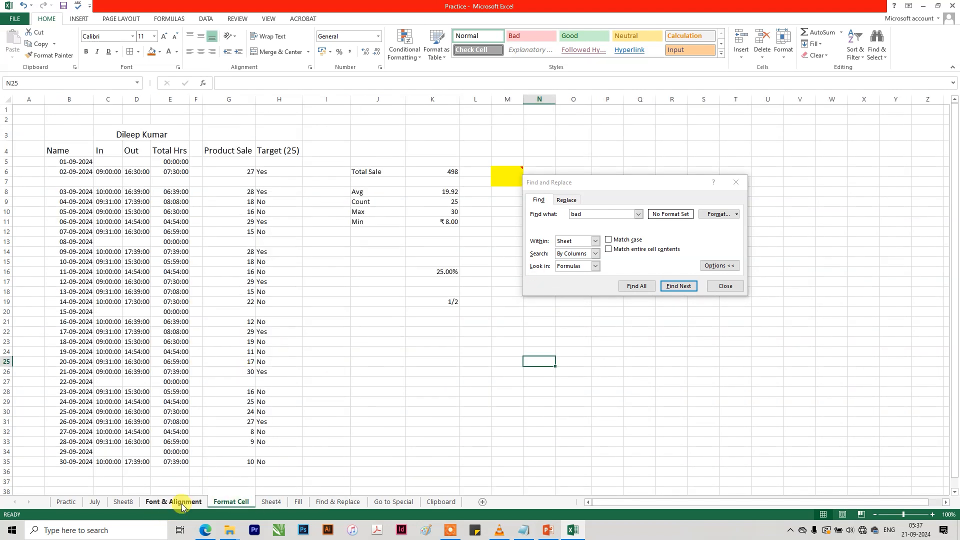
click(123, 502)
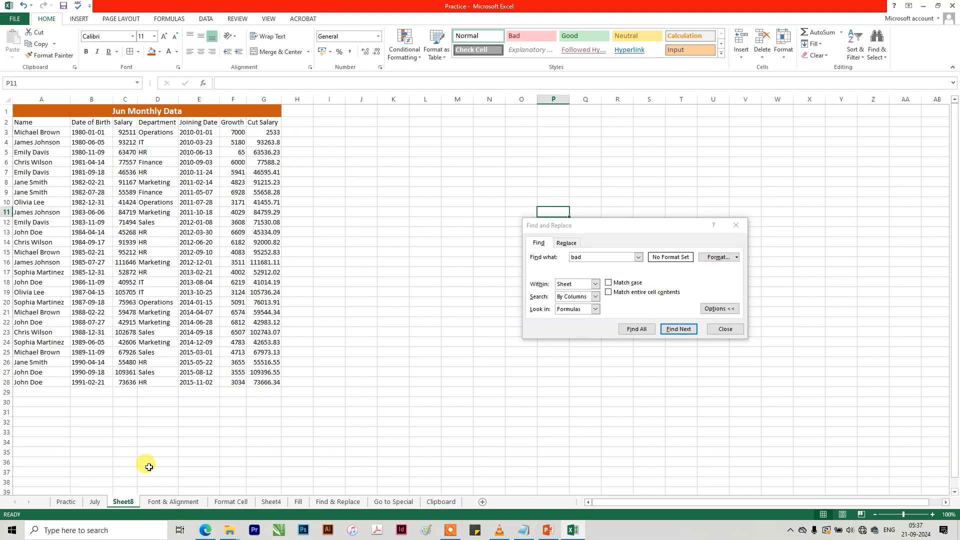
click(160, 267)
key(ctrl+c)
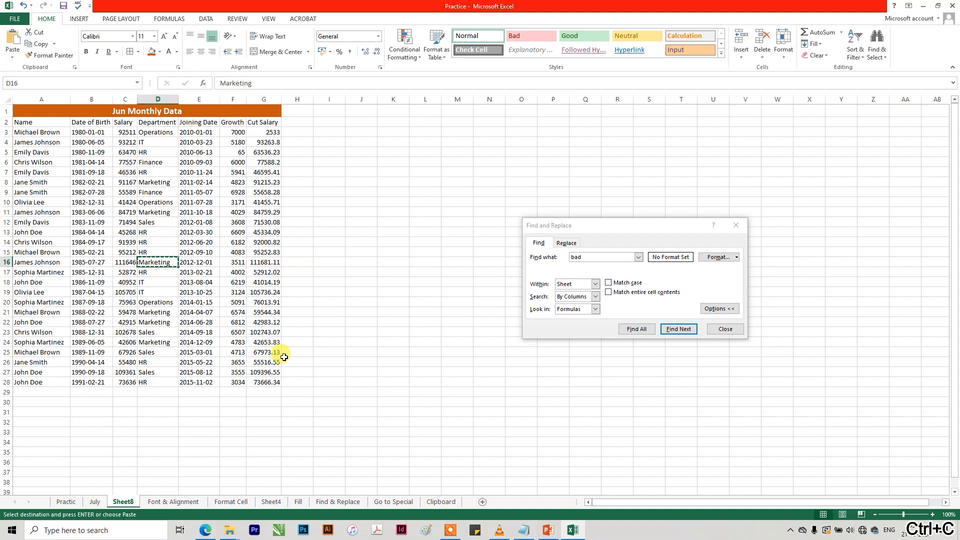
Return to the Find & Replace sheet and search within that sheet for the copied text "Marketing".
click(318, 501)
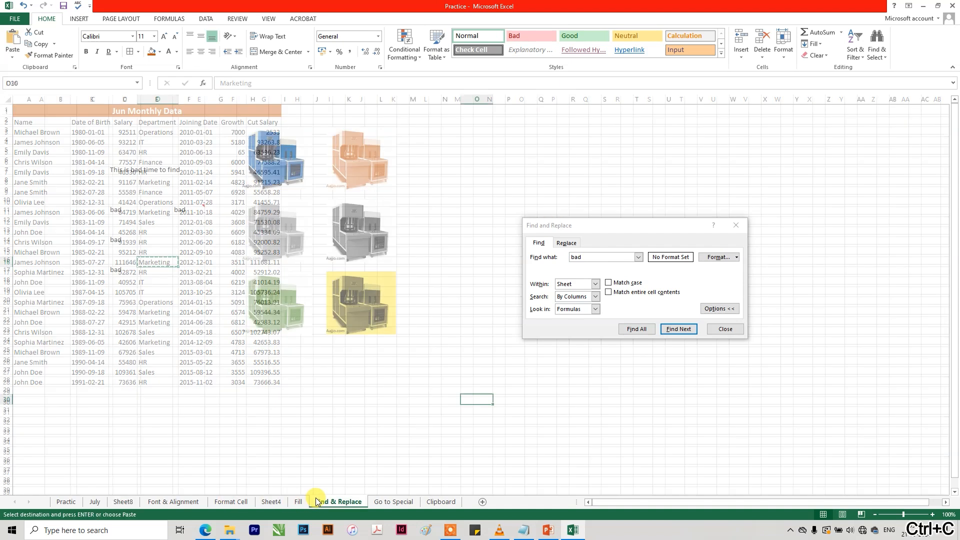
click(392, 502)
click(334, 501)
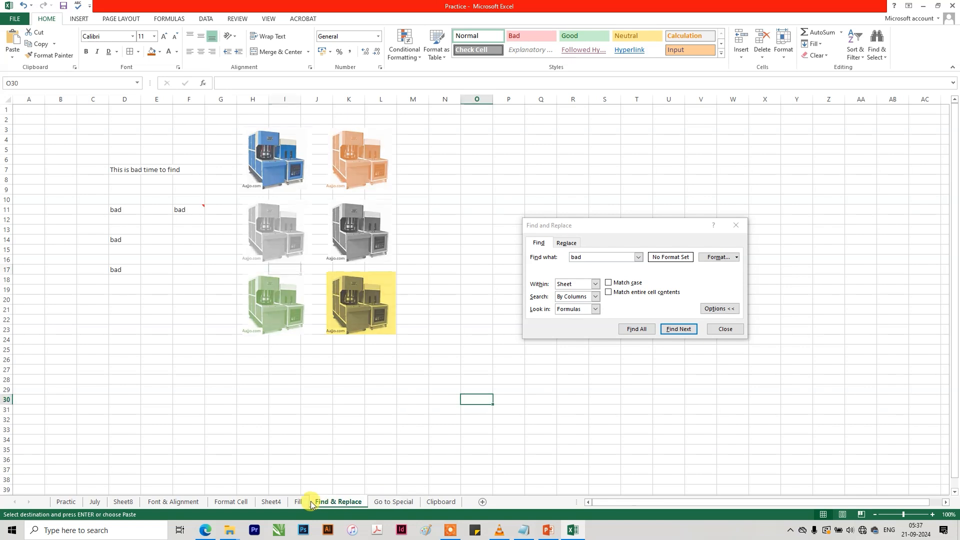
click(541, 258)
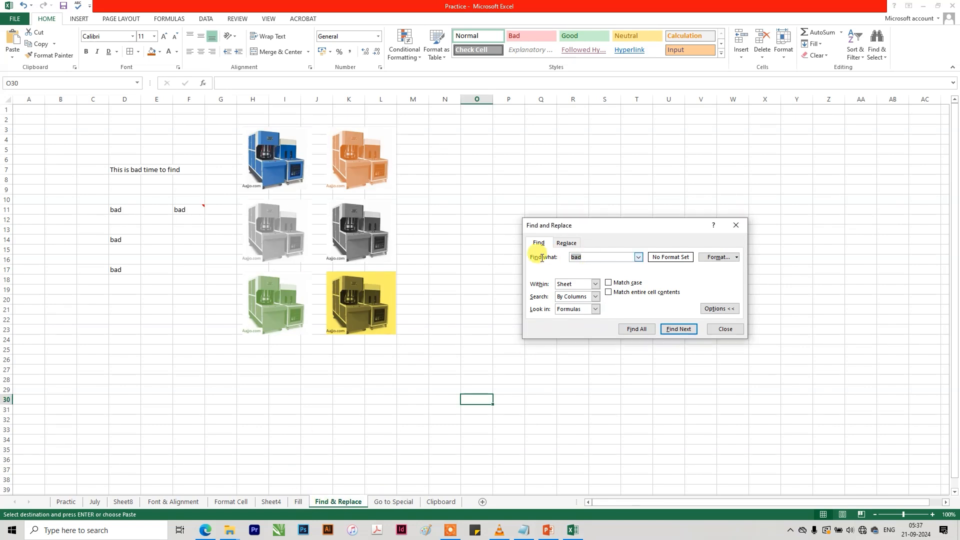
key(ctrl+v)
click(671, 334)
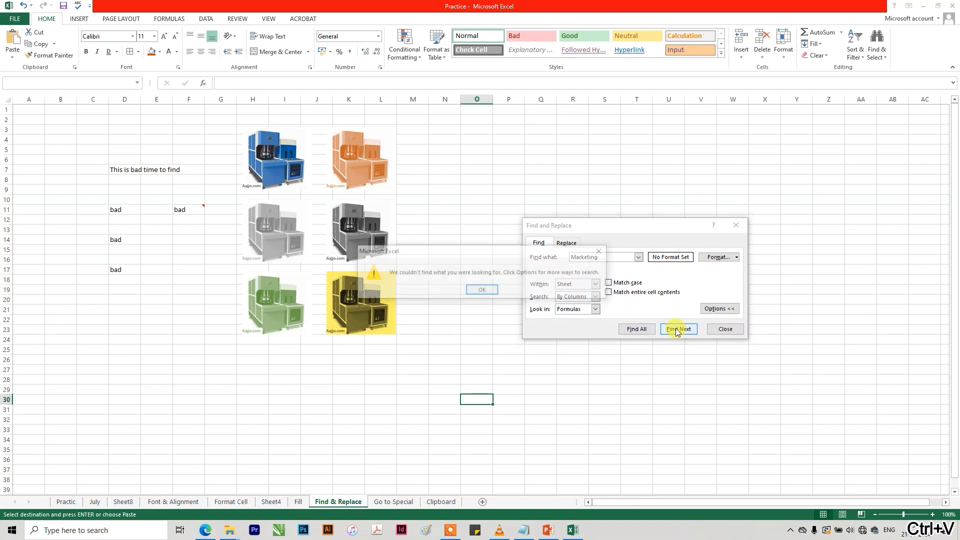
click(481, 290)
Set the search scope to Workbook and find the next "Marketing".
click(593, 283)
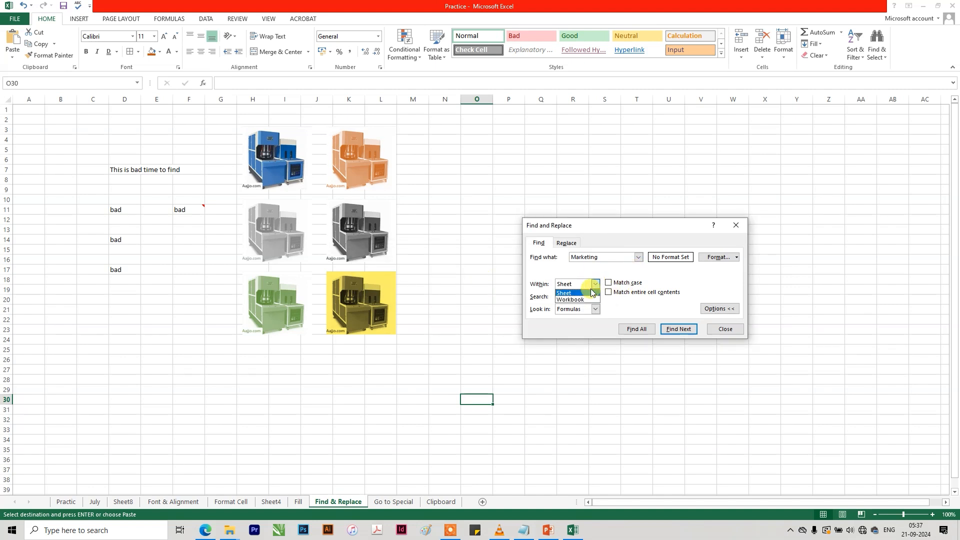
click(575, 300)
click(679, 329)
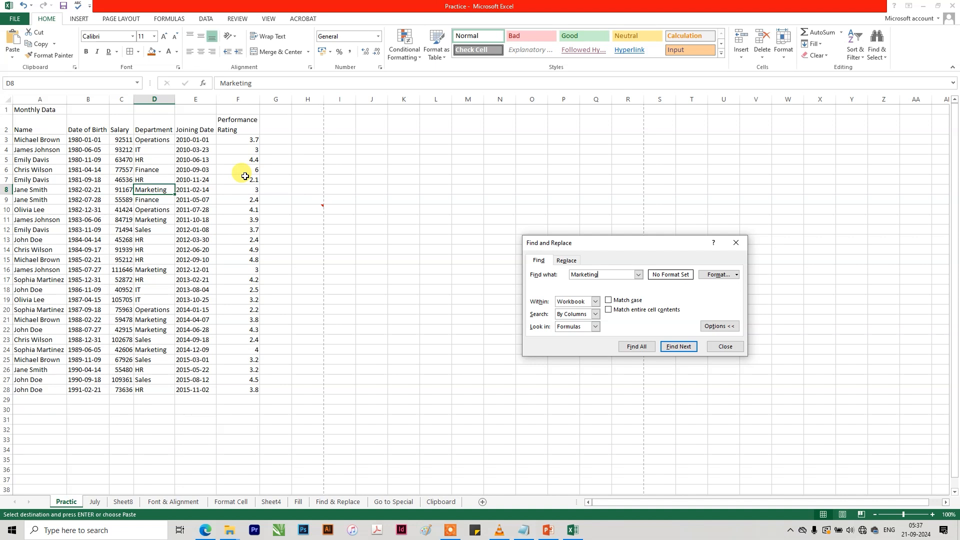
Set the search scope back to Sheet and return to the Find & Replace sheet.
click(595, 301)
click(575, 310)
click(394, 502)
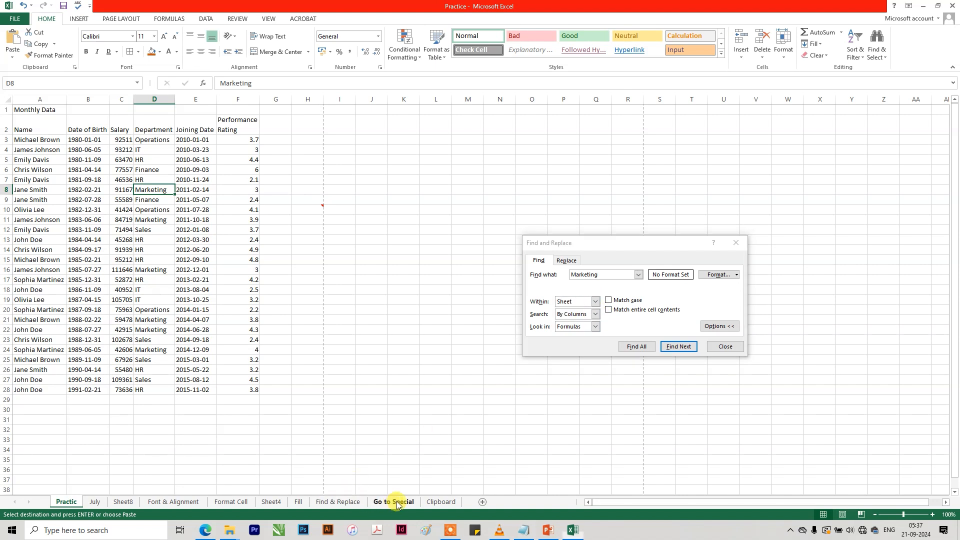
click(341, 501)
click(307, 502)
click(326, 502)
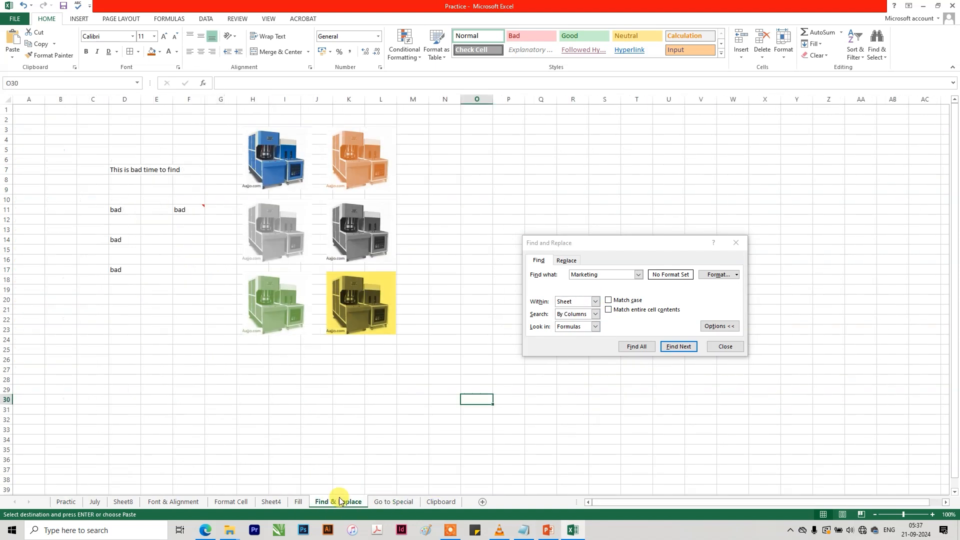
click(596, 301)
click(575, 309)
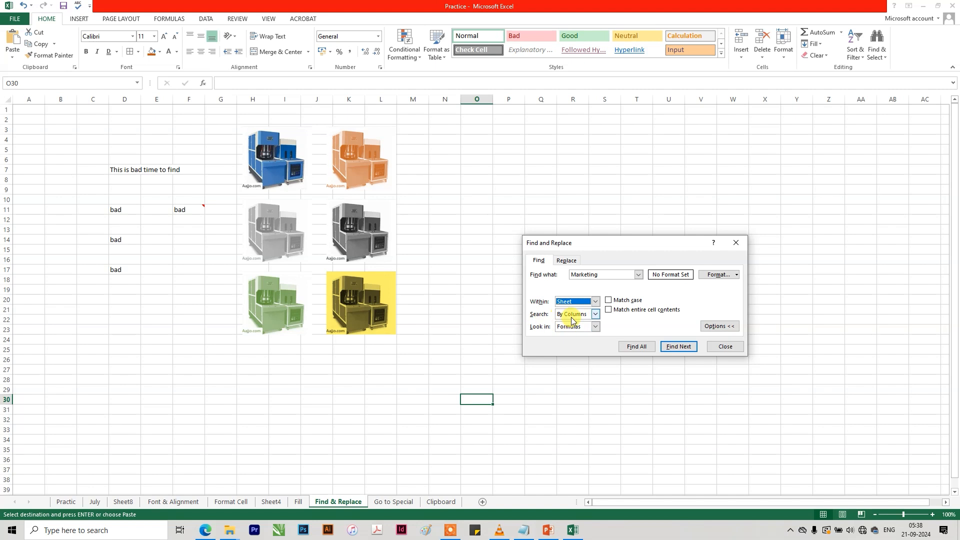
Look at the search direction choices and examine how the "bad" entries run down column D.
click(595, 314)
click(190, 309)
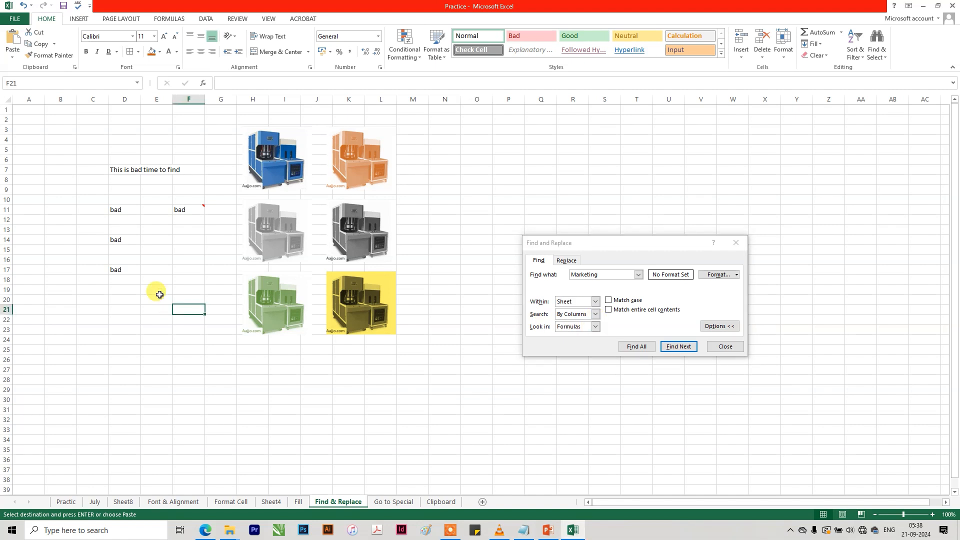
click(129, 249)
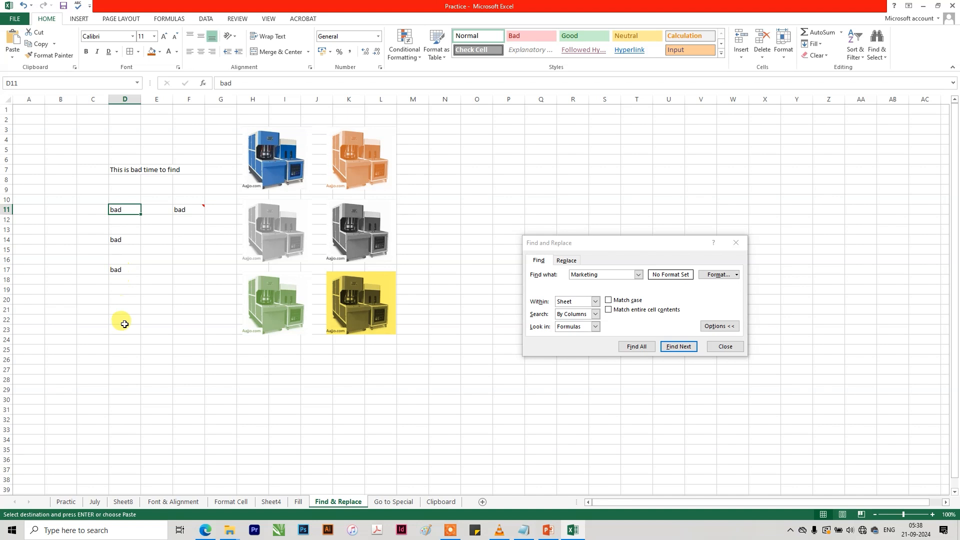
scroll(125, 324, down, 8)
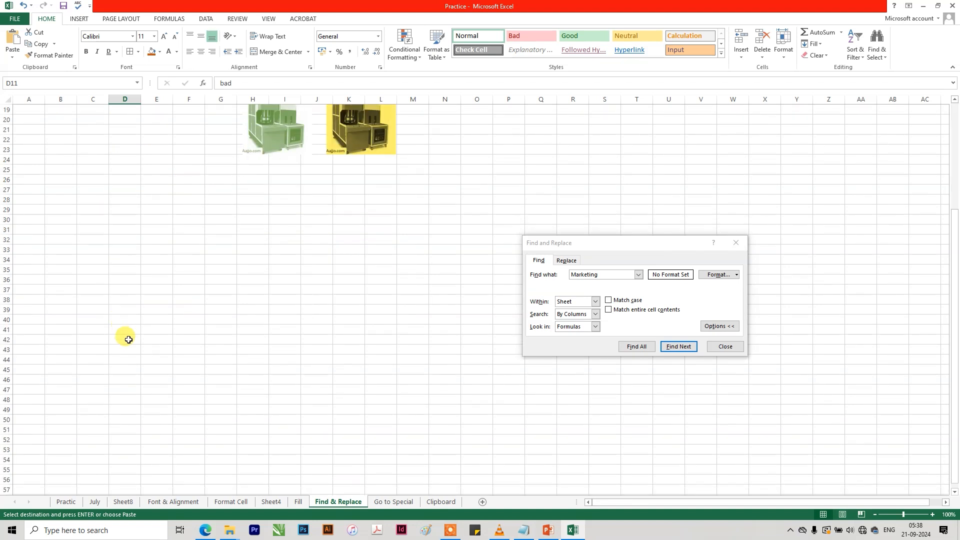
scroll(128, 340, up, 4)
scroll(128, 340, up, 4)
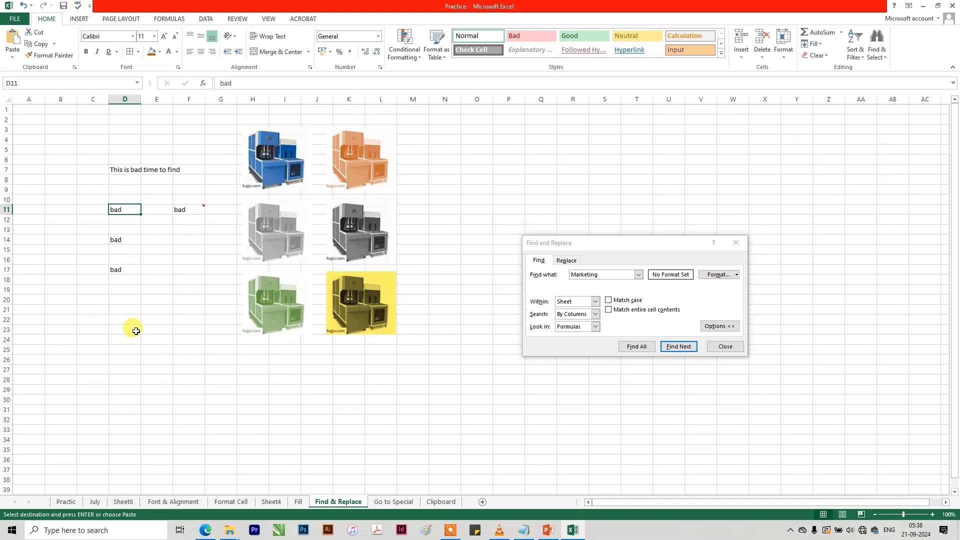
Enter the headings "Jan" in cell D9 and "Feb" in cell F9 above the "bad" entries.
click(123, 188)
click(152, 189)
click(124, 196)
click(123, 190)
text(Jan)
key(Return)
key(Up)
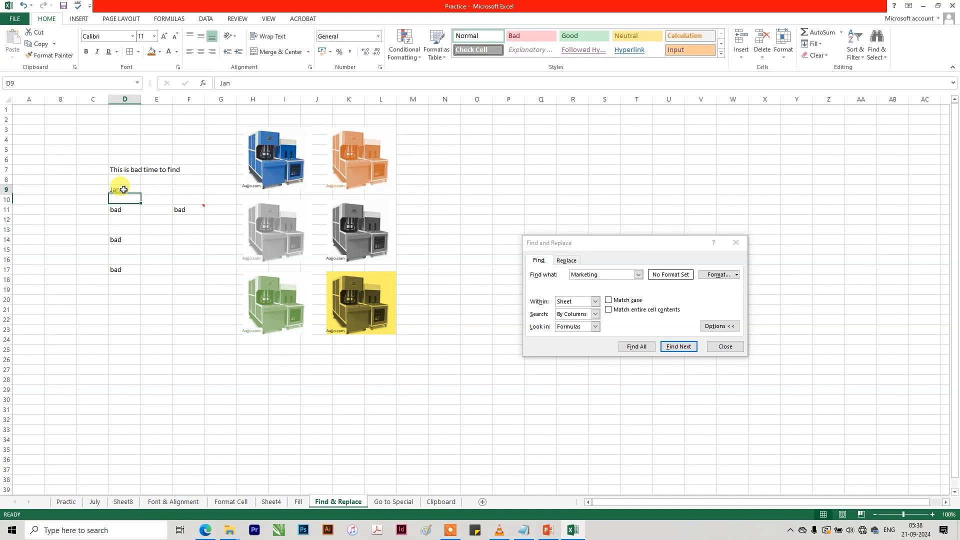
key(Right)
key(Right)
text(Feb)
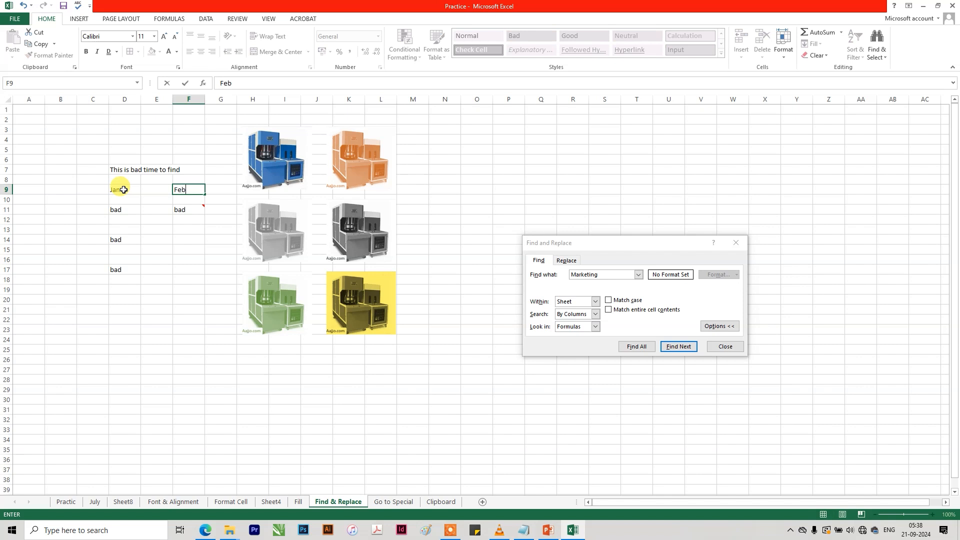
key(Return)
Select cell D9 as the starting point and change the search text to "bad".
click(122, 189)
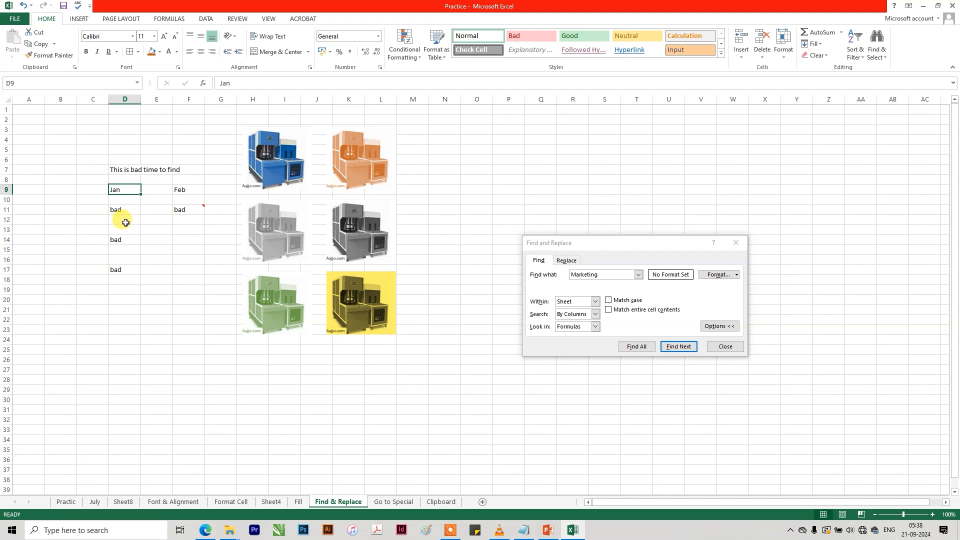
double_click(620, 274)
text(B)
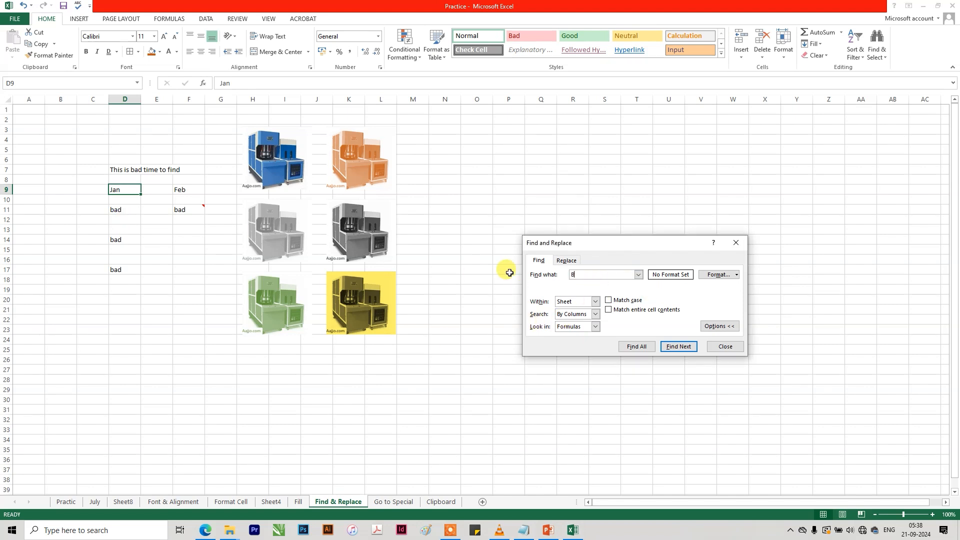
key(BackSpace)
text(abd)
key(BackSpace)
key(BackSpace)
key(BackSpace)
text(bad)
Step repeatedly through the "bad" matches with the search direction By Columns, ending on cell D7.
click(678, 346)
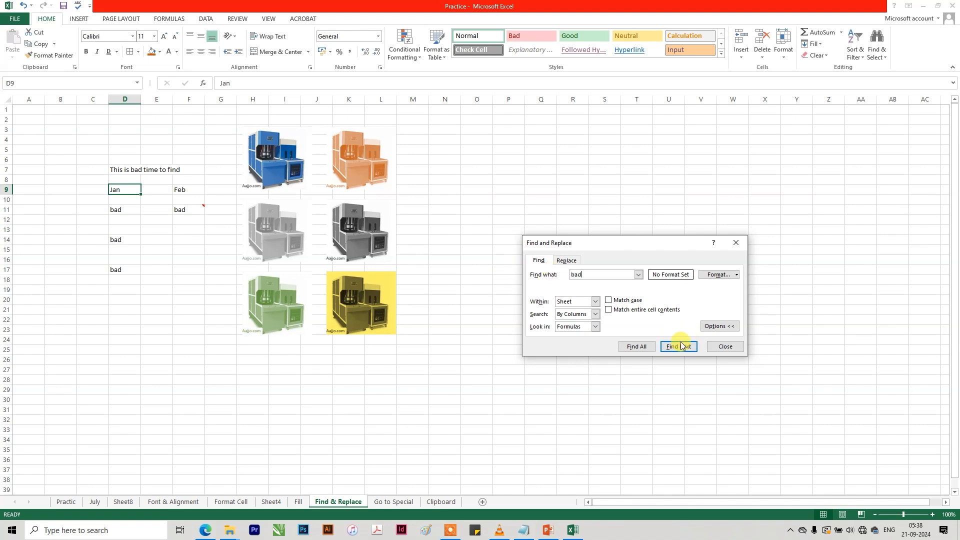
click(678, 347)
click(678, 346)
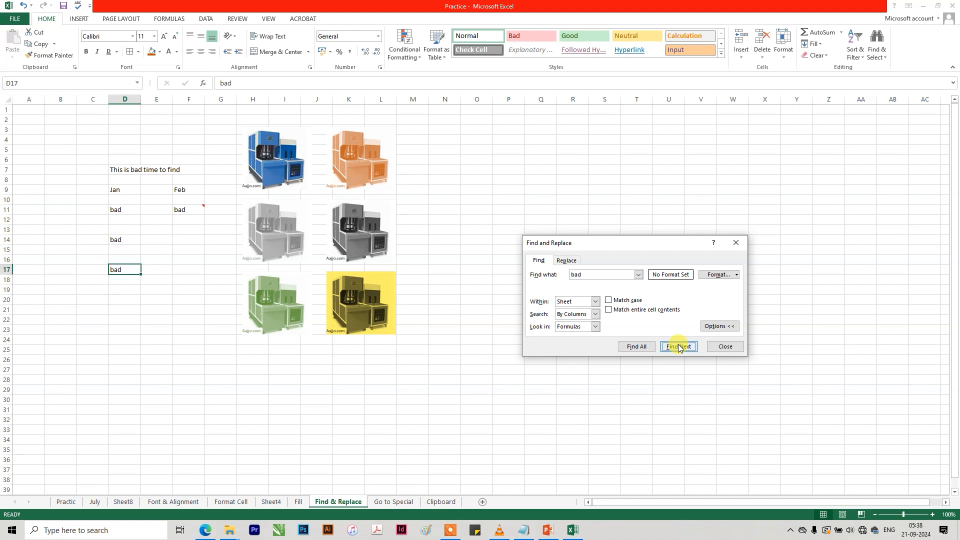
click(678, 347)
click(678, 346)
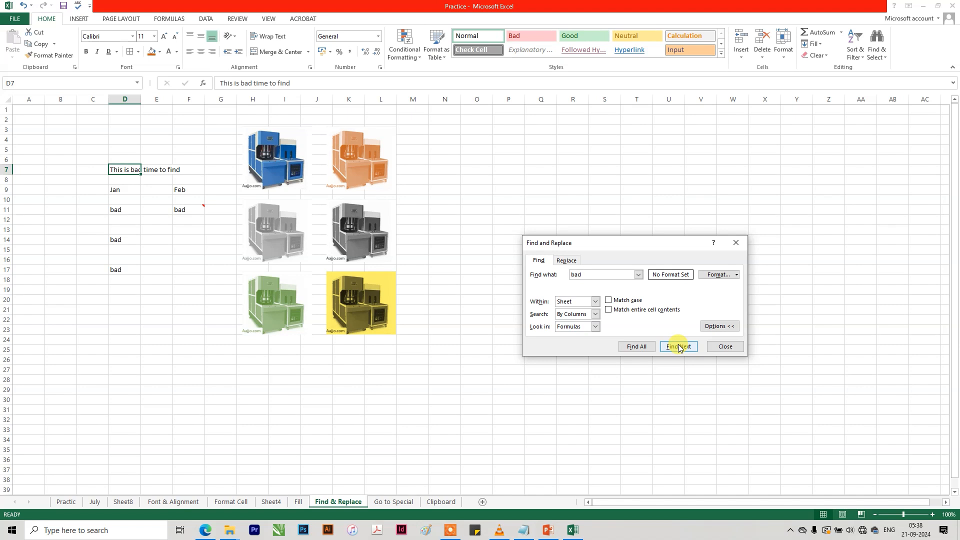
click(678, 346)
click(678, 346)
click(678, 346)
click(678, 347)
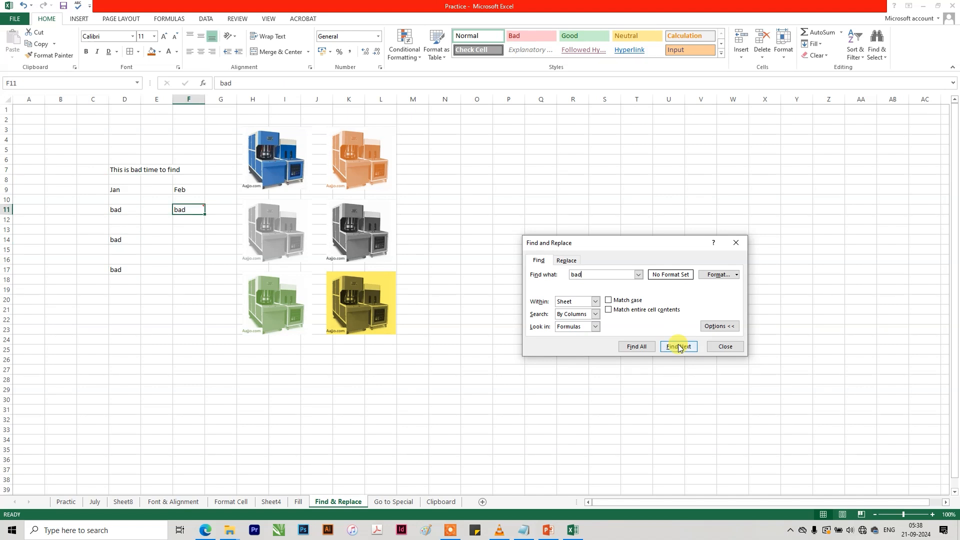
click(678, 347)
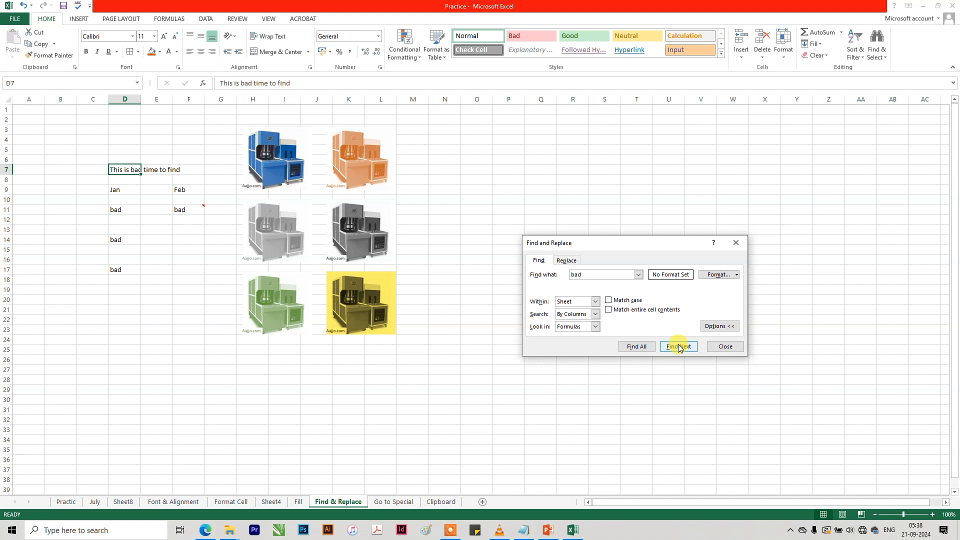
Set the search direction to By Rows and step through the "bad" matches from cell D7 to cell F11.
click(595, 313)
click(588, 323)
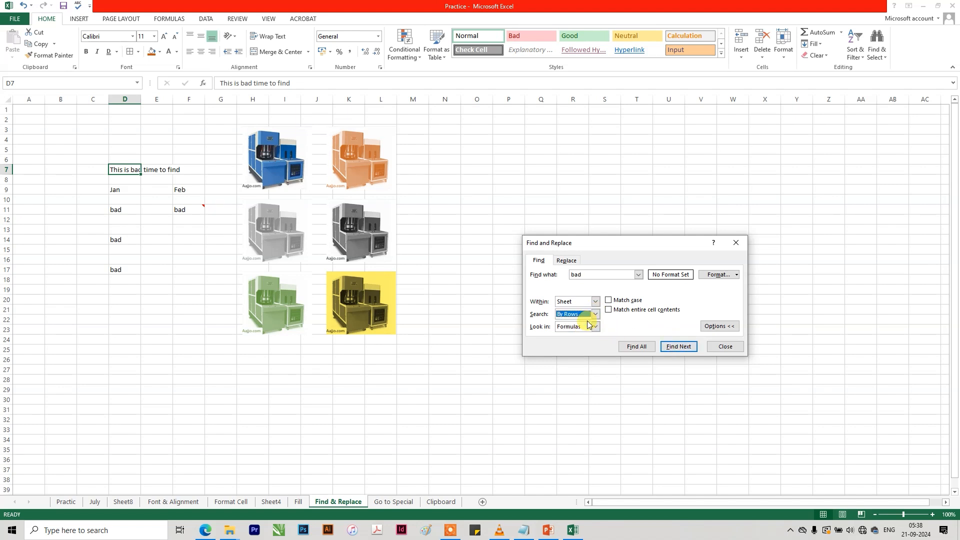
click(678, 346)
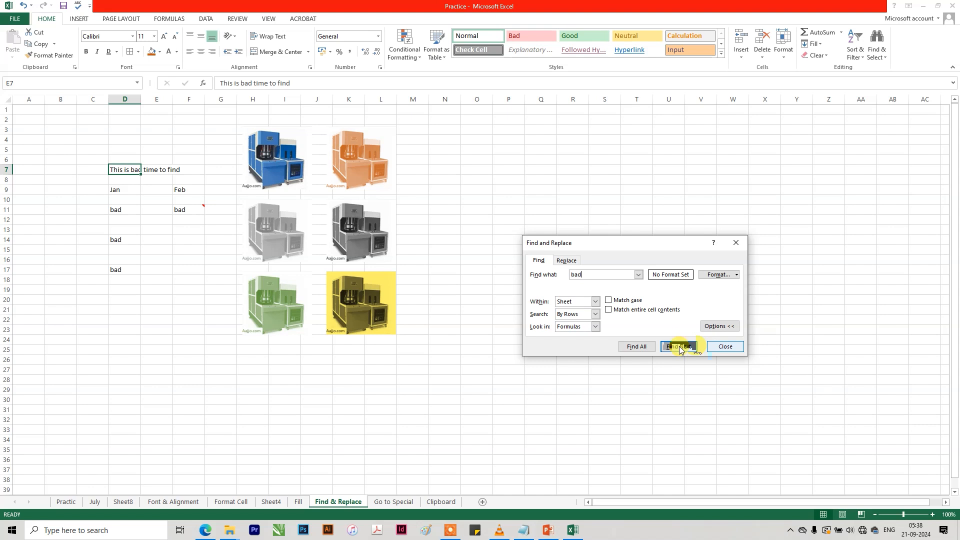
click(678, 346)
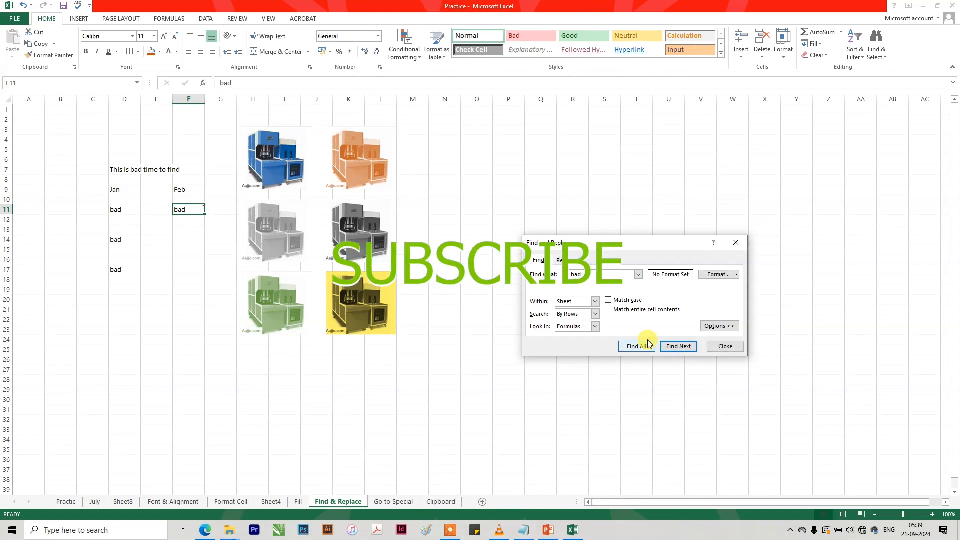
Look at the Look in choices, read the comment on cell F11, and glance at the Format Cell sheet before returning.
click(594, 327)
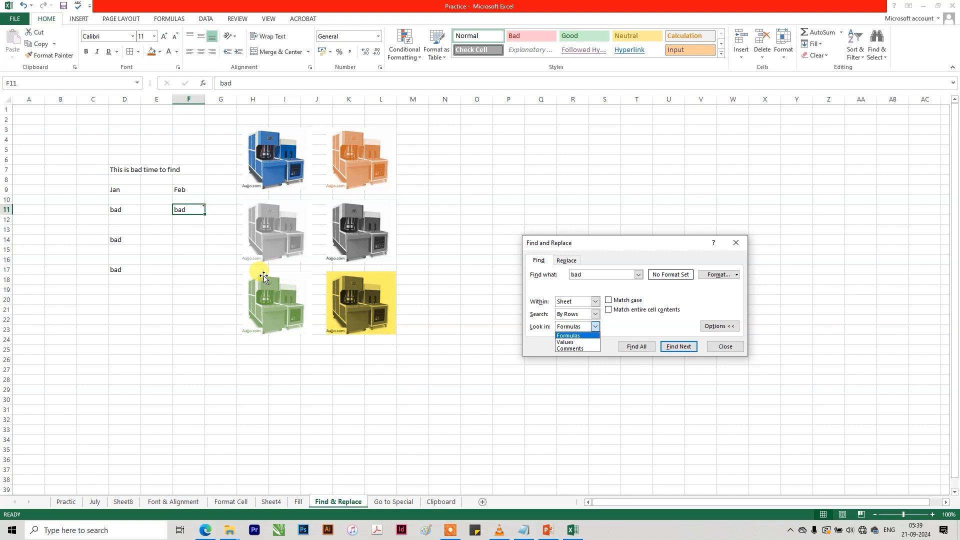
click(180, 299)
mouse_move(197, 205)
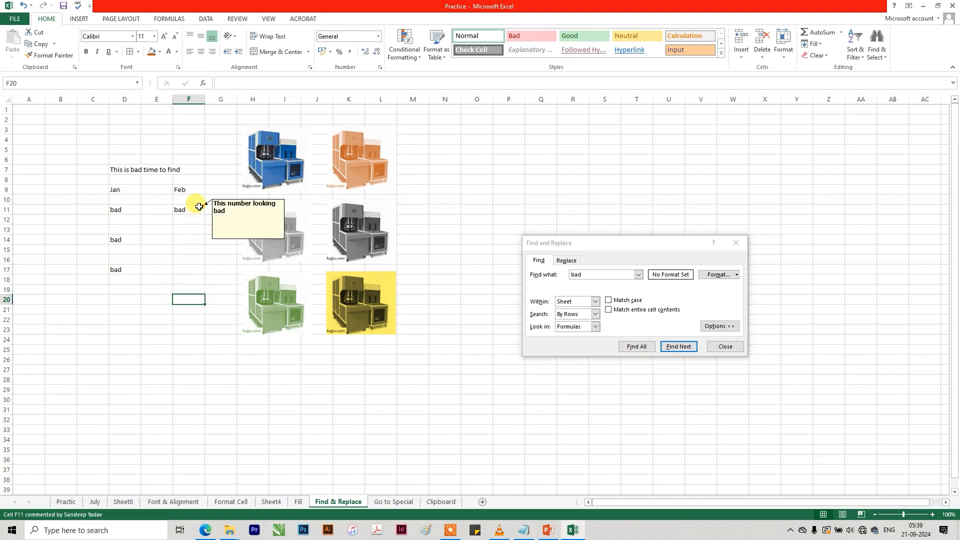
click(265, 377)
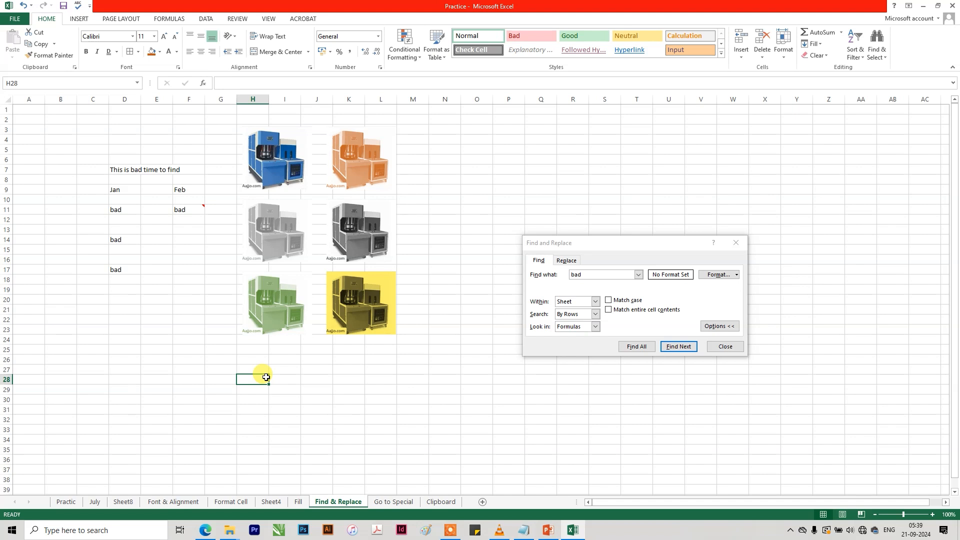
click(230, 501)
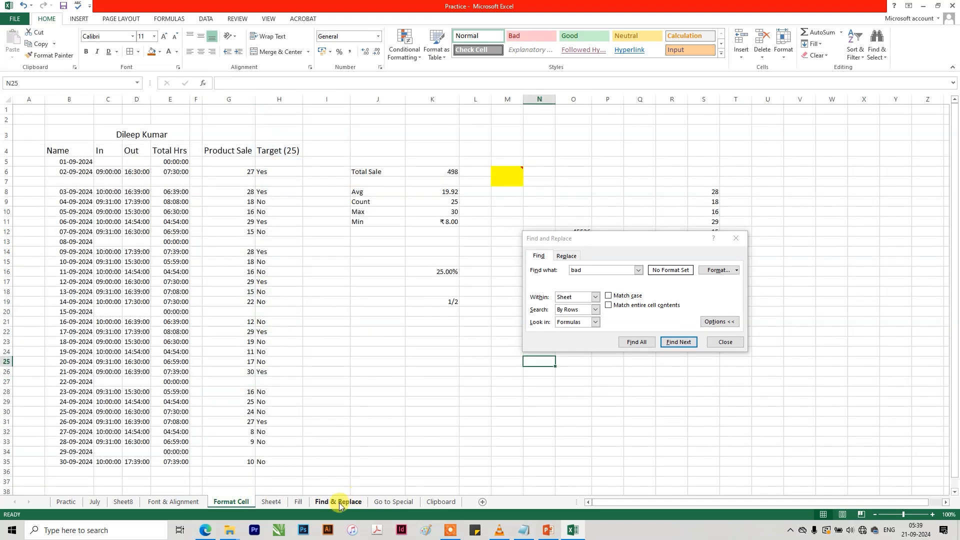
click(339, 503)
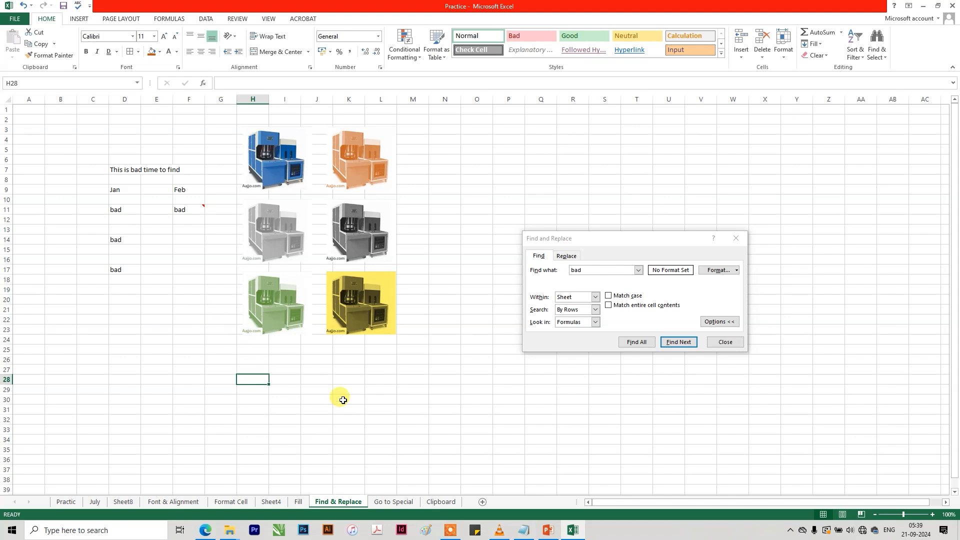
Set Look in to Comments and find the next cell whose comment contains "bad".
mouse_move(189, 210)
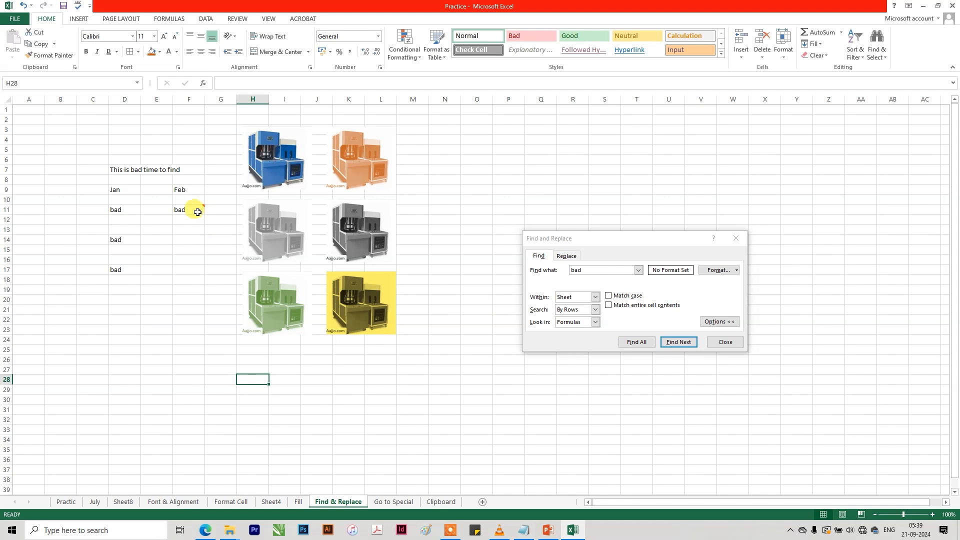
click(595, 322)
click(584, 344)
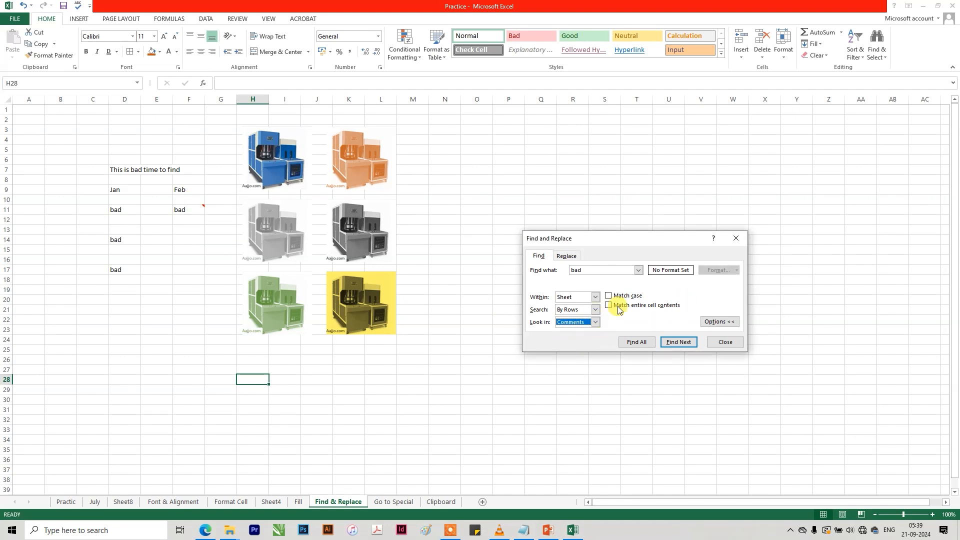
click(679, 342)
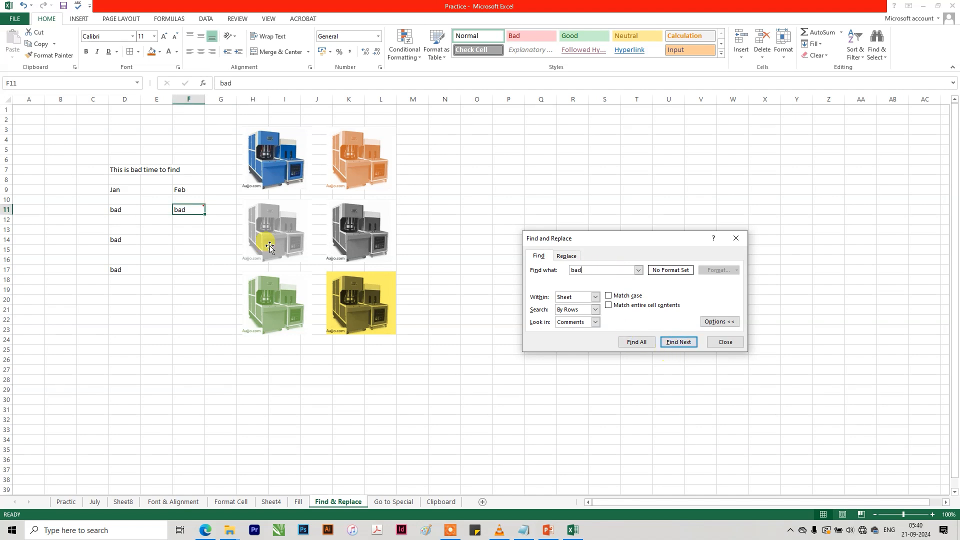
mouse_move(181, 208)
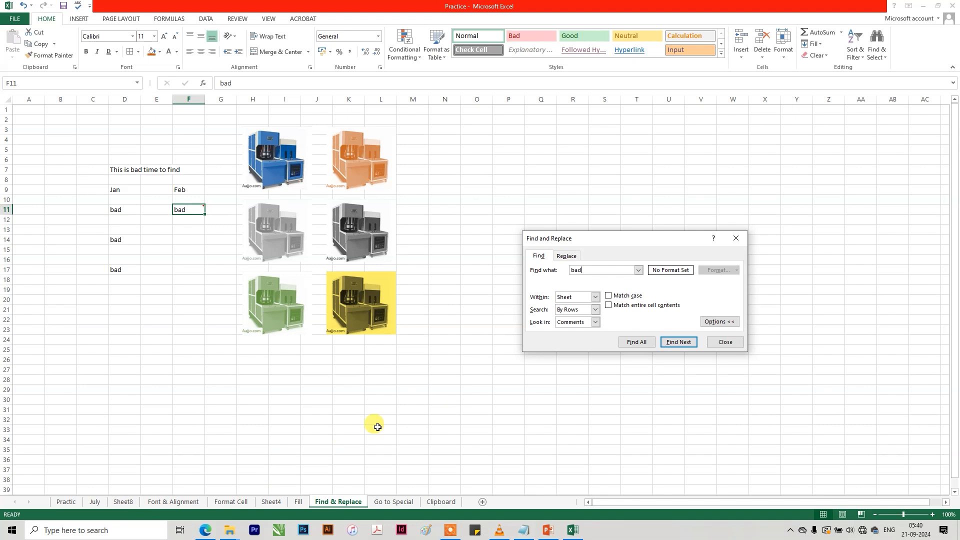
Widen the search scope to Workbook and find the next comment containing "bad".
click(595, 297)
click(575, 314)
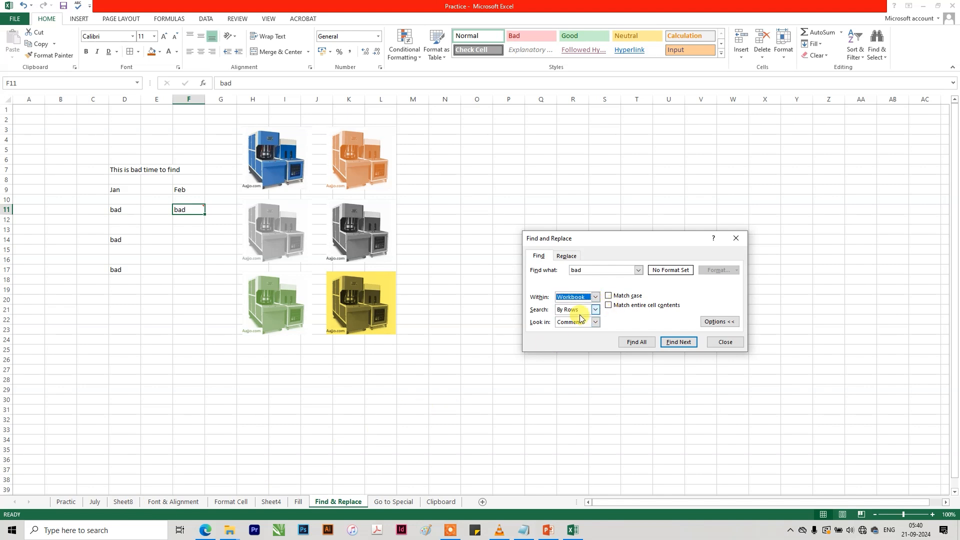
click(685, 344)
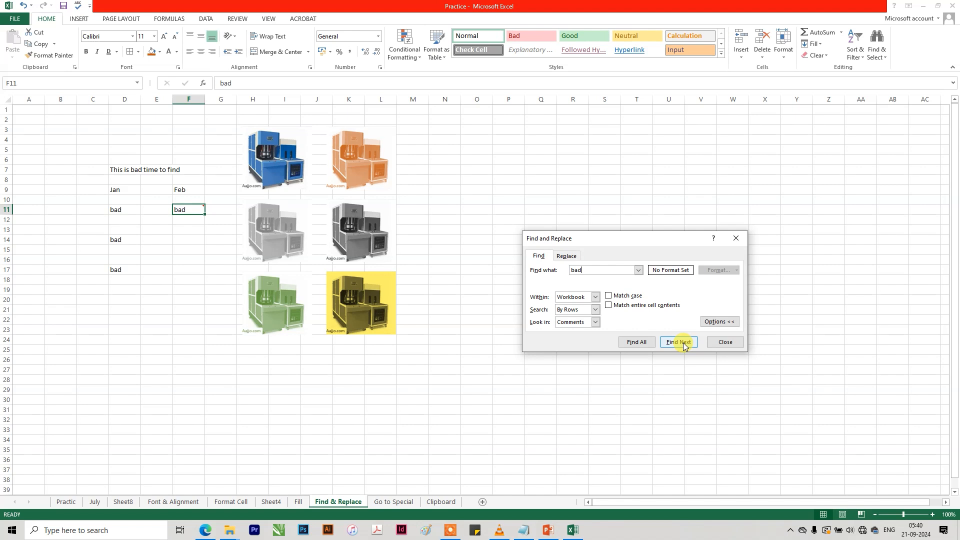
Set Look in to Formulas and change the search text to "Yes".
click(595, 323)
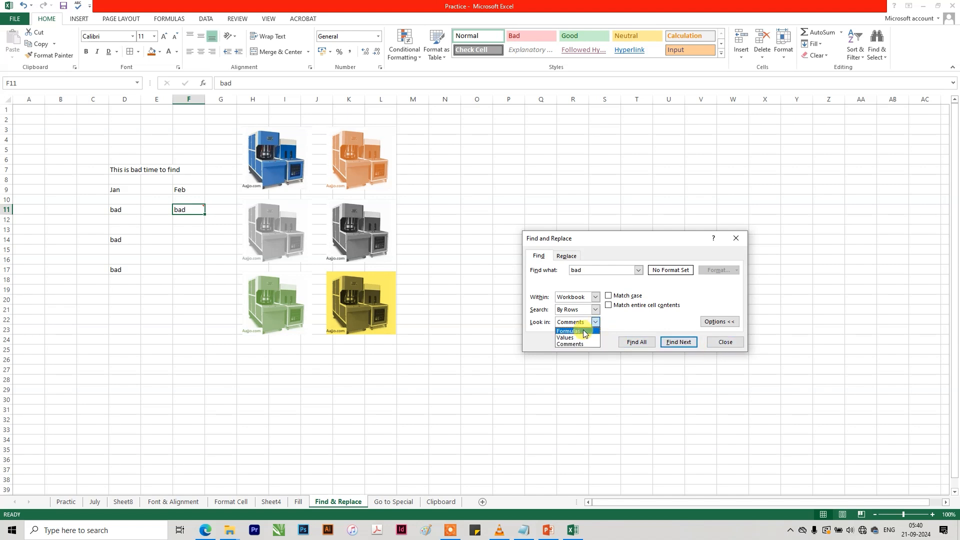
click(579, 330)
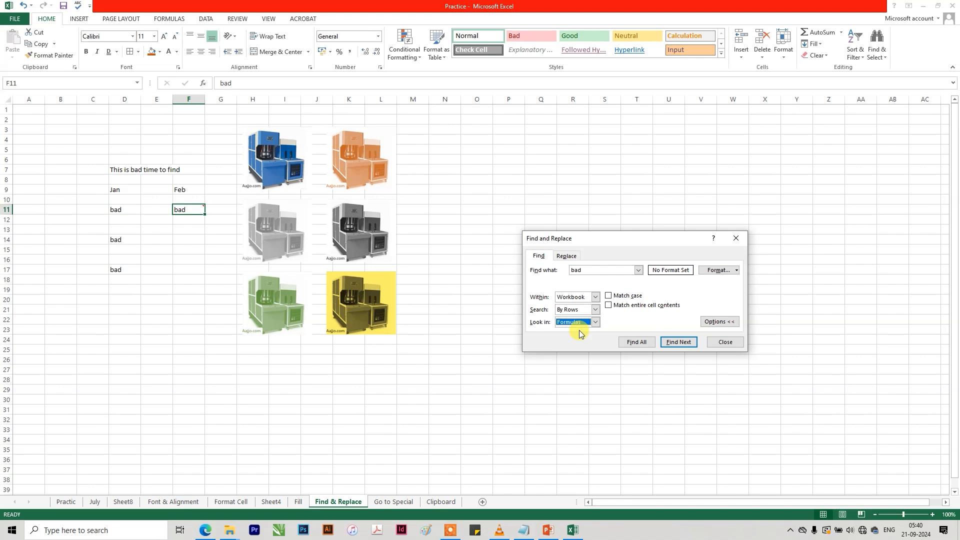
click(594, 323)
click(586, 331)
click(595, 270)
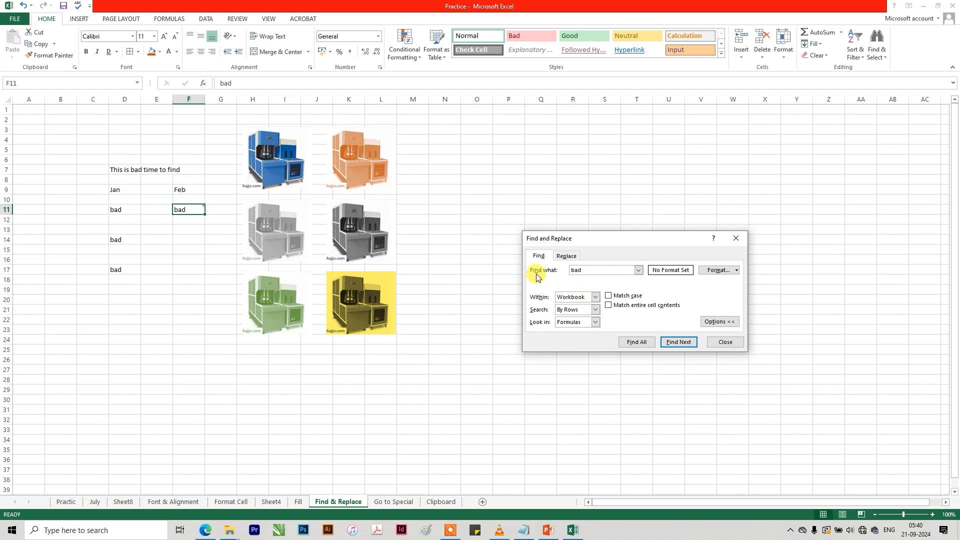
double_click(575, 272)
text(Yes)
Limit the scope to Sheet, search for "Yes" on the Find & Replace sheet, and select cell N6.
click(594, 297)
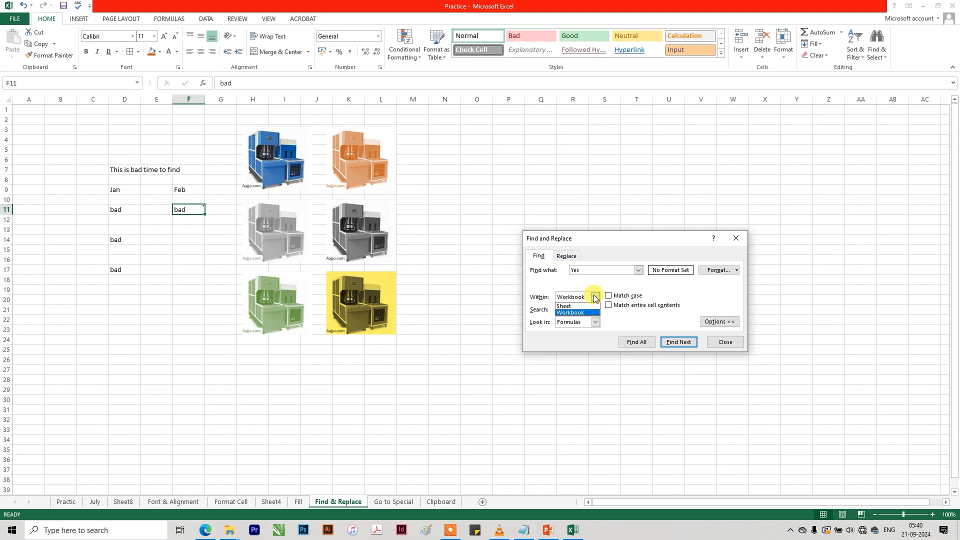
click(576, 307)
click(677, 342)
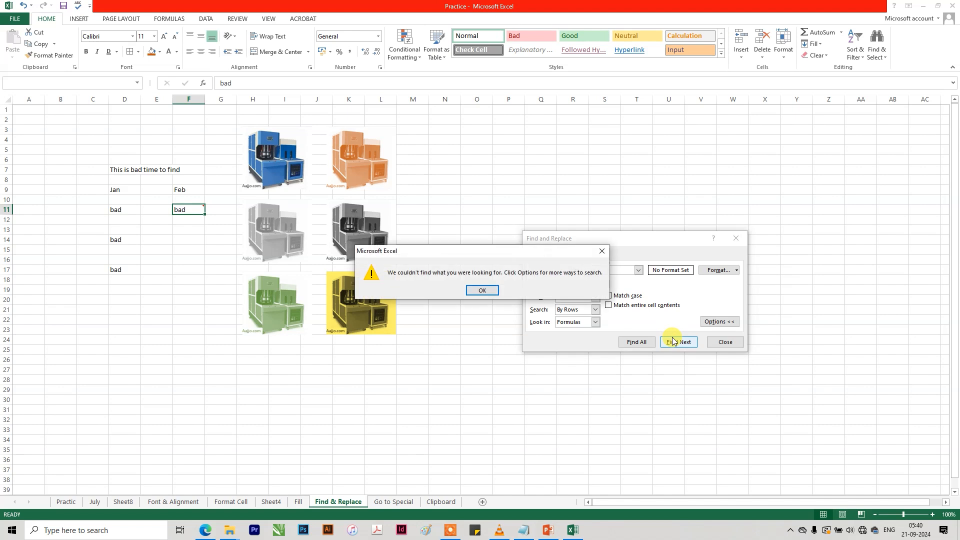
click(481, 290)
click(438, 161)
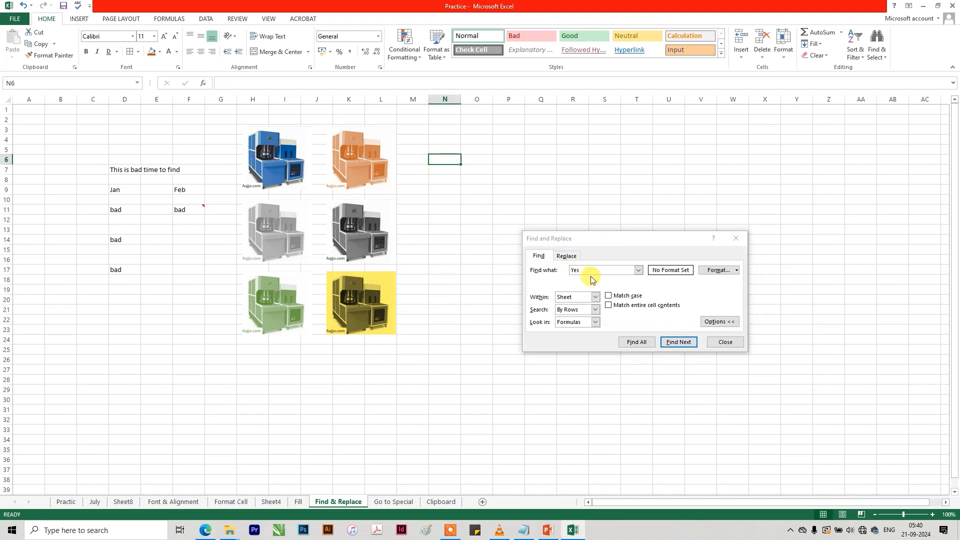
Search the whole Workbook for "Yes" in formulas and inspect the formula of cell H28 on the Format Cell sheet.
click(594, 298)
click(575, 314)
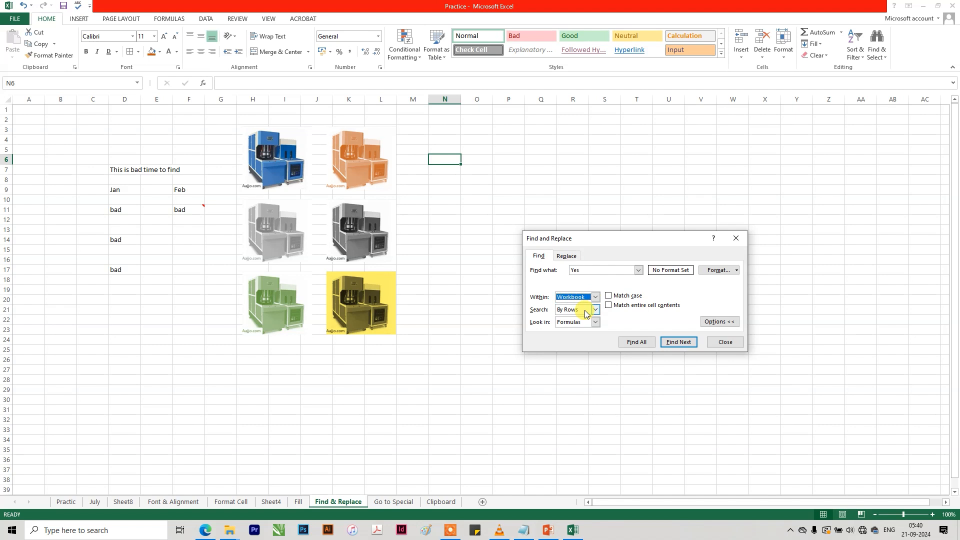
click(679, 345)
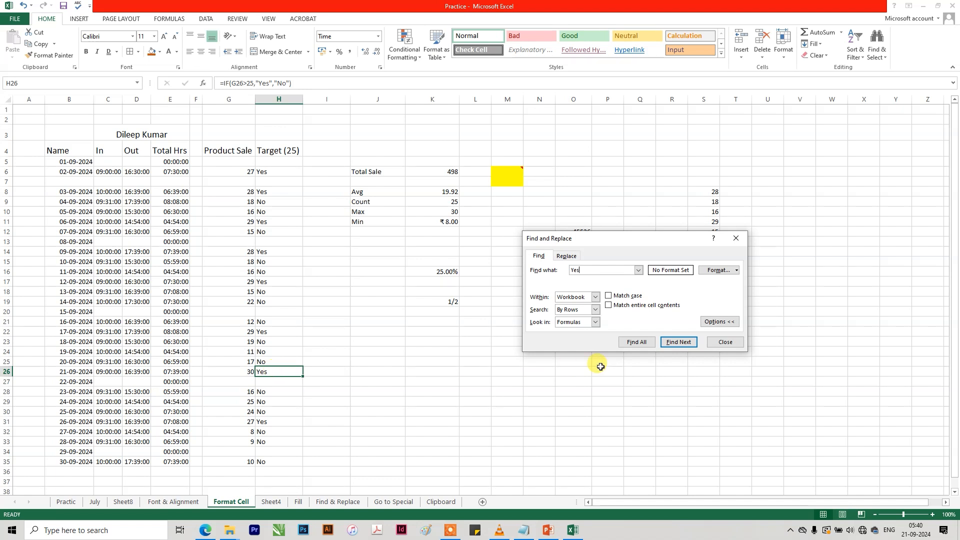
click(673, 342)
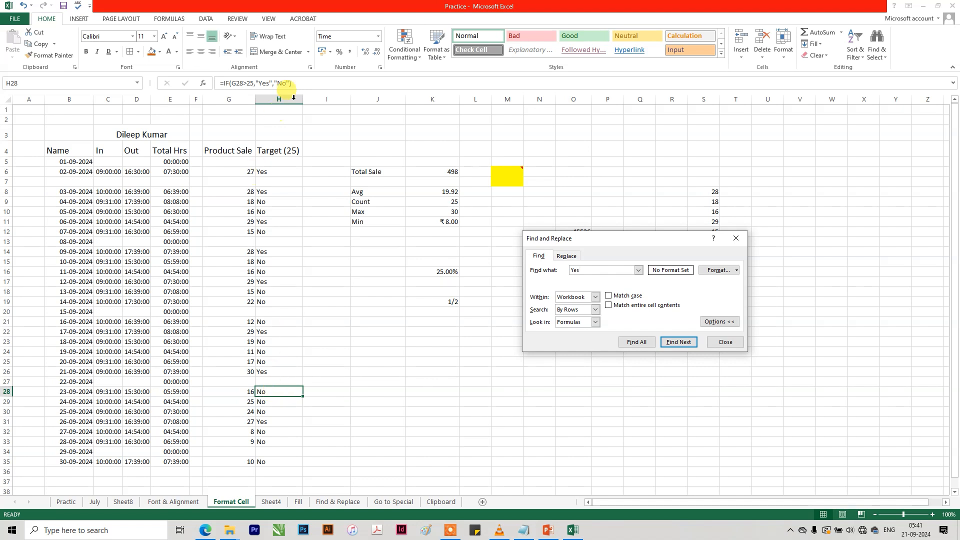
click(261, 85)
key(Escape)
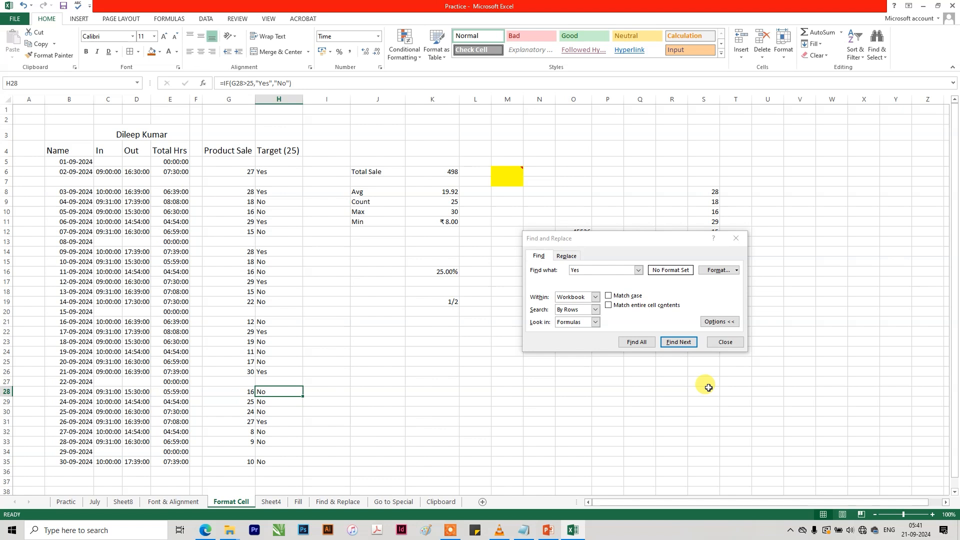
Set Look in to Values and find the next "Yes" in the Target (25) column.
click(595, 323)
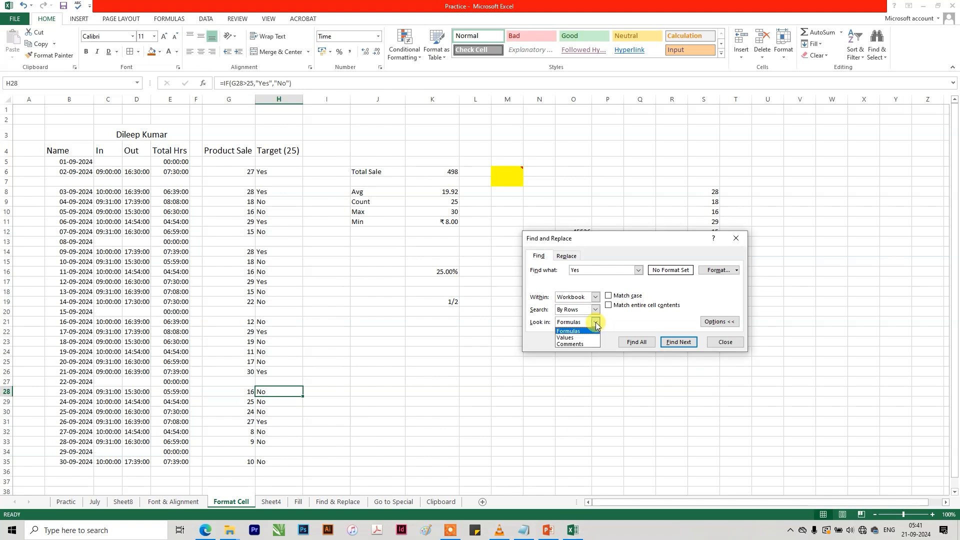
click(575, 337)
click(672, 342)
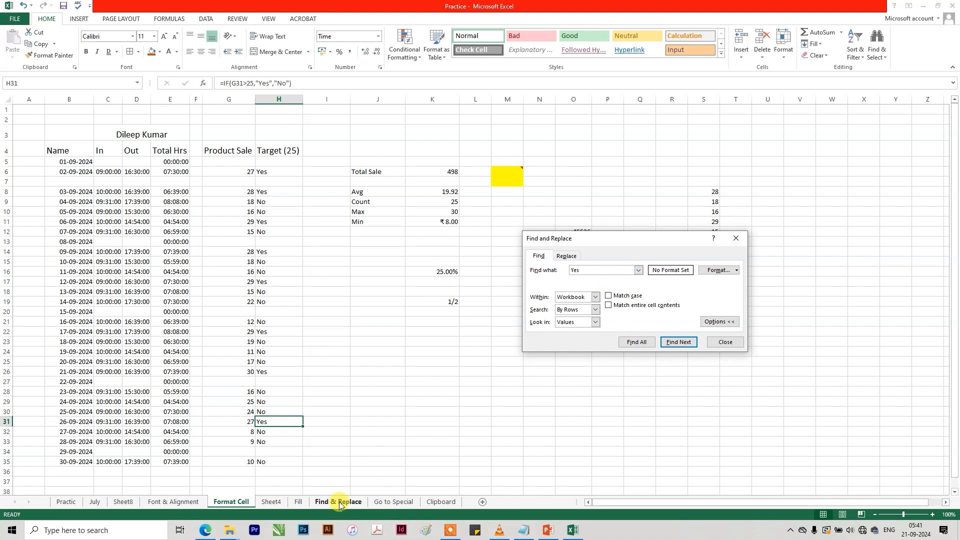
Glance at the Fill sheet and return to the Find & Replace sheet.
click(484, 382)
click(298, 501)
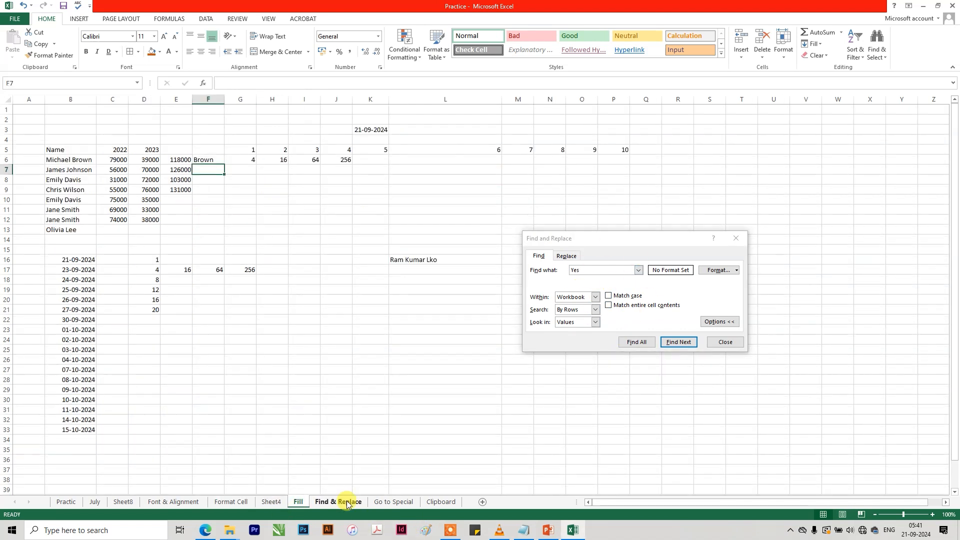
click(359, 502)
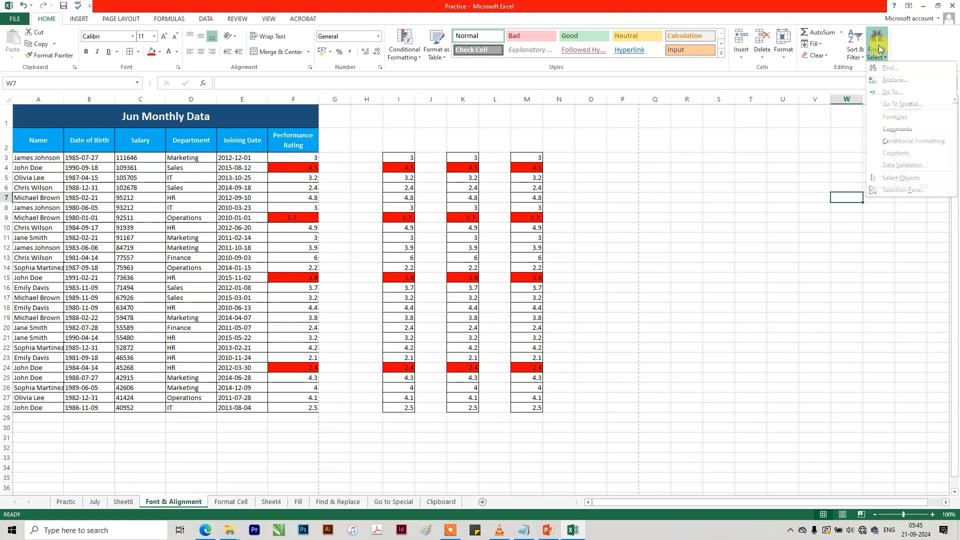
Open Replace on the Font & Alignment sheet, compare its options with those of Find, and return to Replace.
click(898, 80)
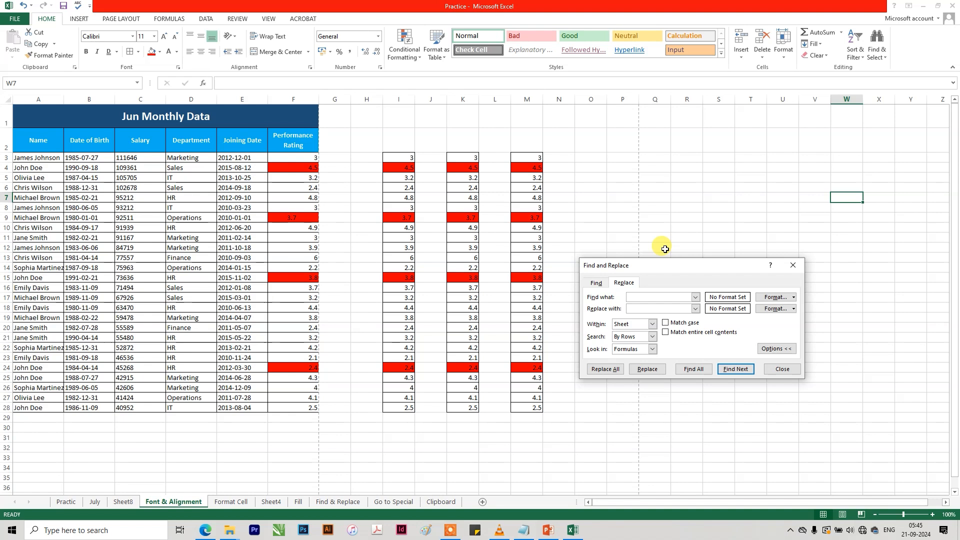
click(595, 283)
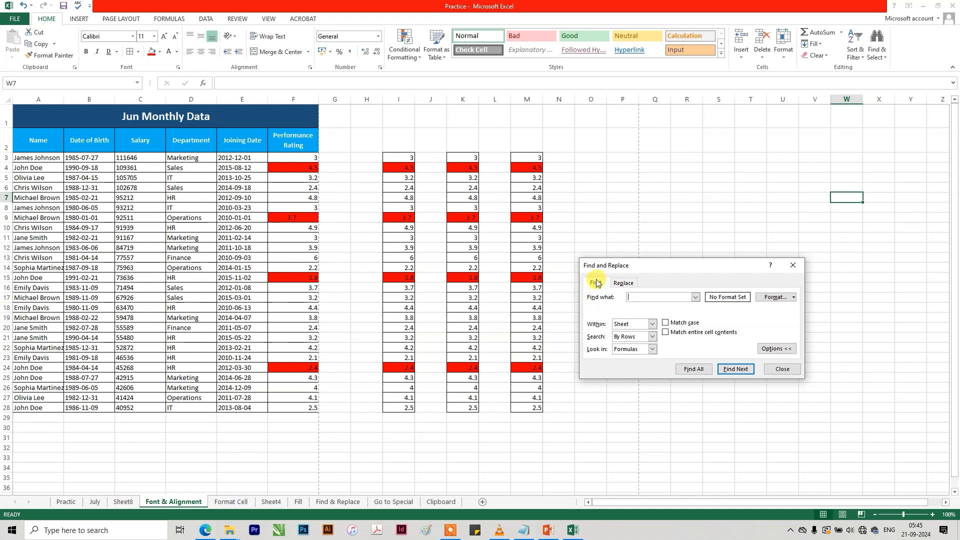
click(623, 284)
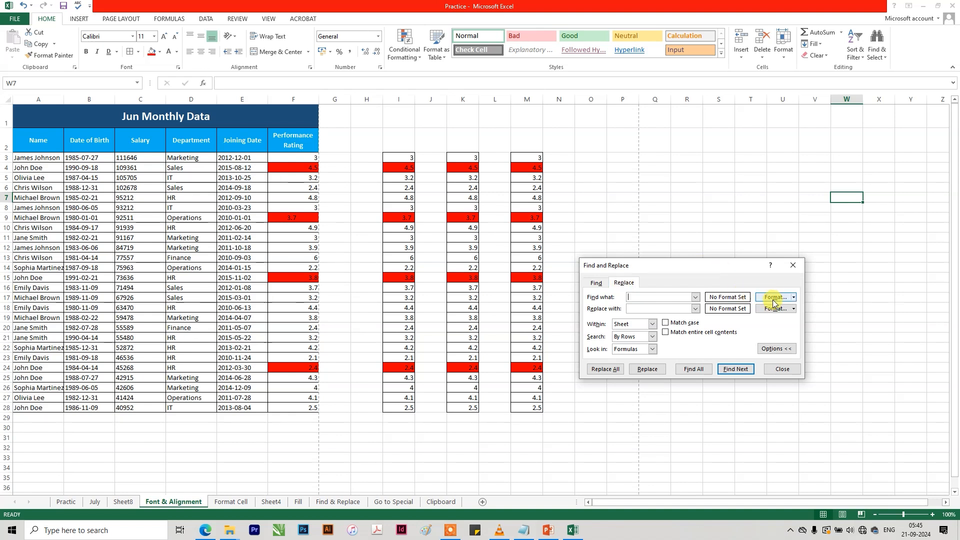
Set the find format to a red cell fill.
click(794, 298)
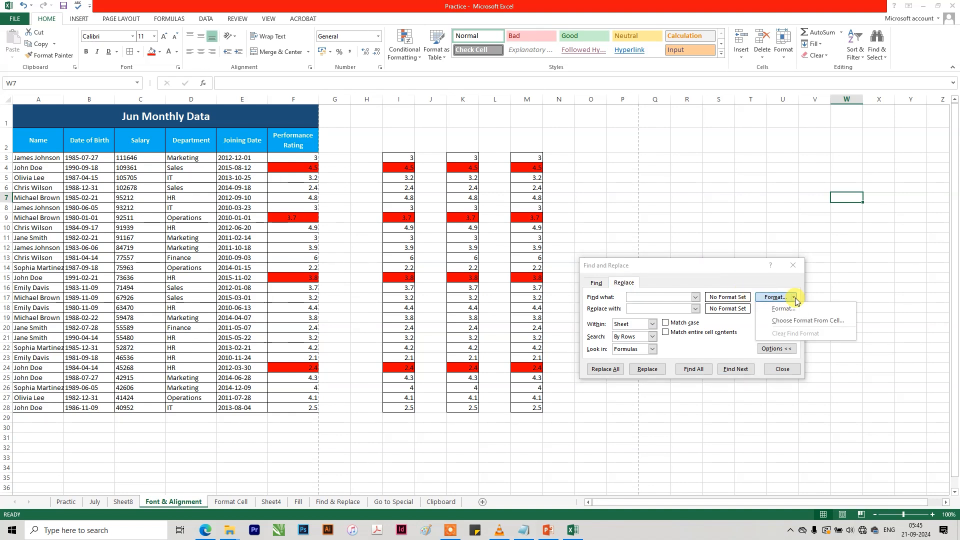
click(792, 309)
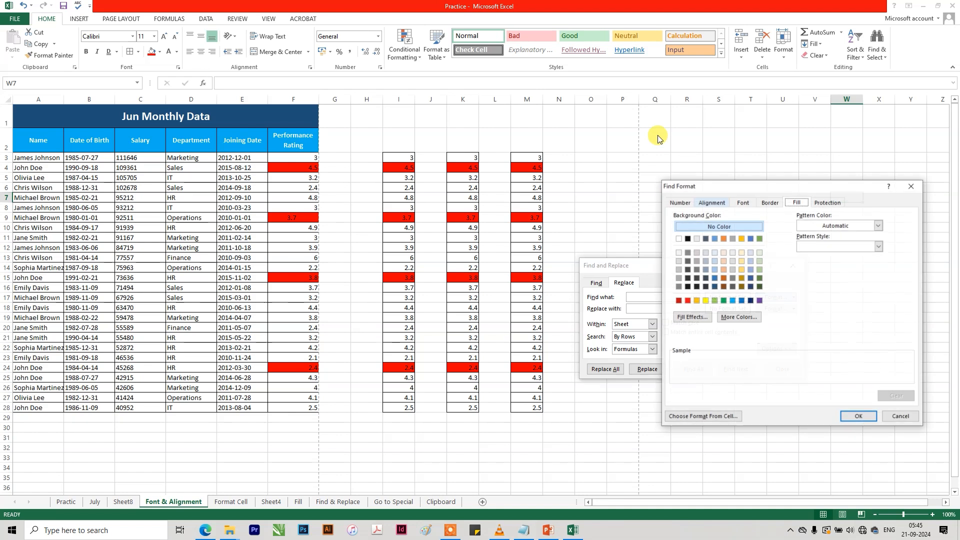
click(689, 300)
click(855, 418)
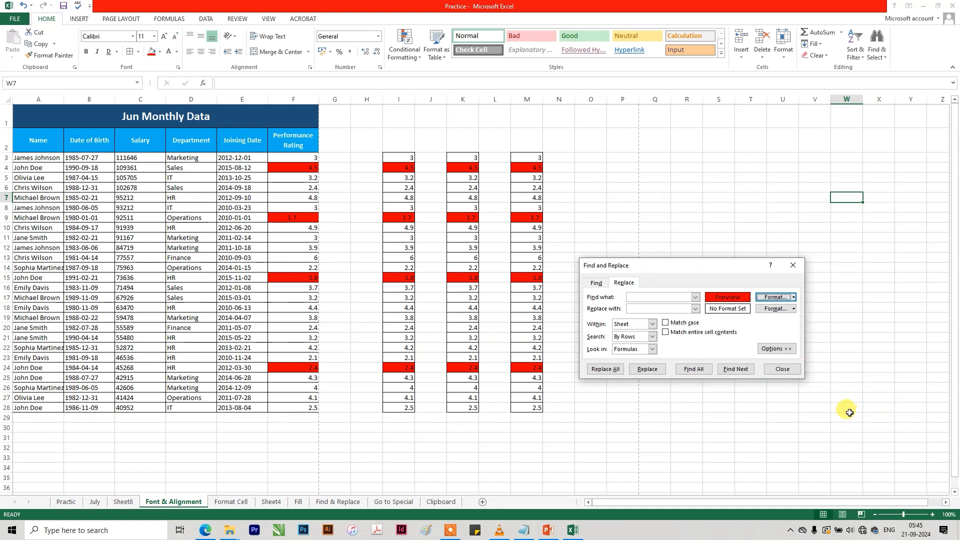
Set the replacement format to a light green cell fill.
click(793, 309)
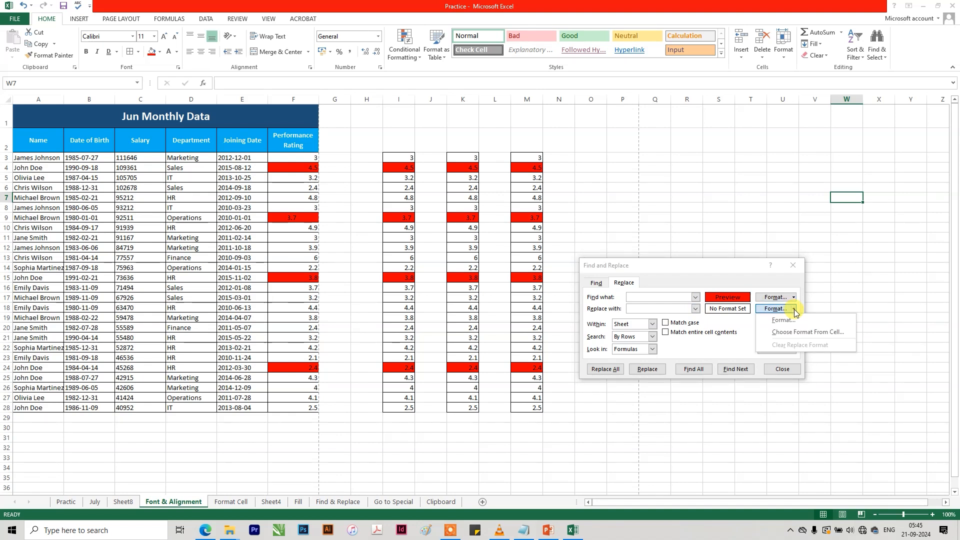
click(796, 320)
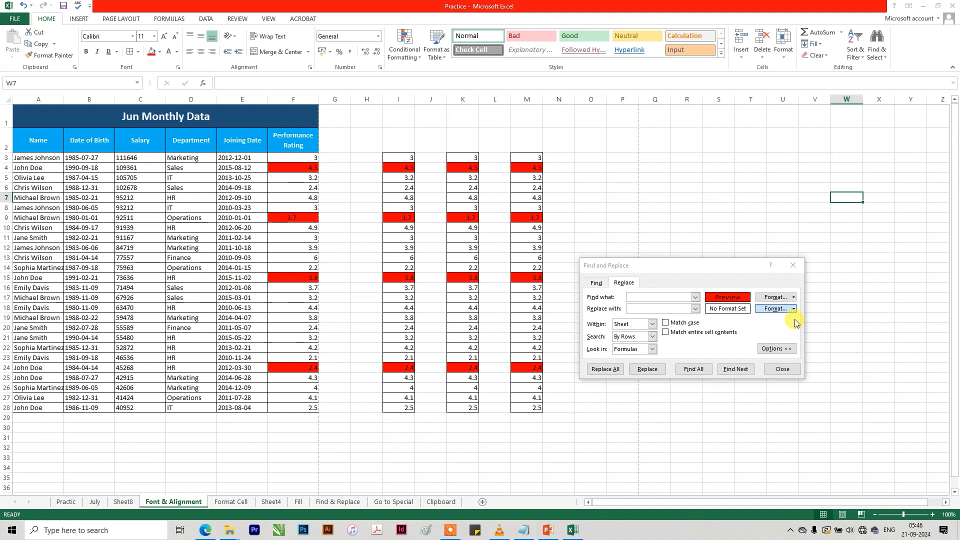
click(718, 310)
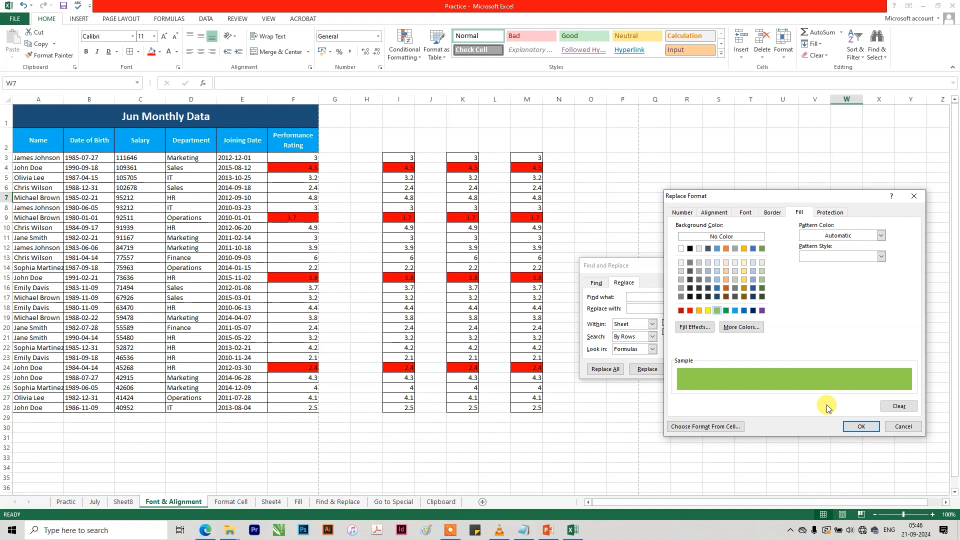
click(860, 426)
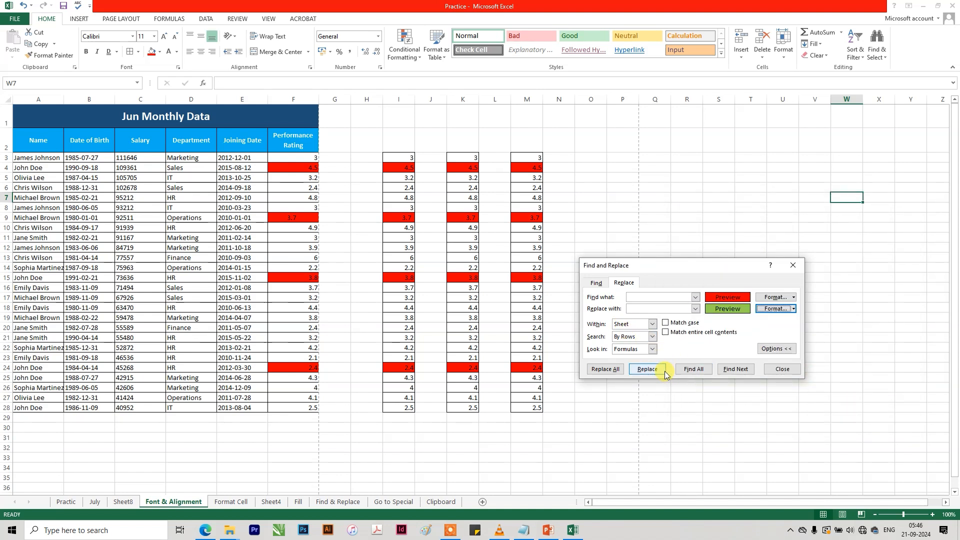
Replace the red fill with the light green fill in all matching cells of the sheet.
click(651, 370)
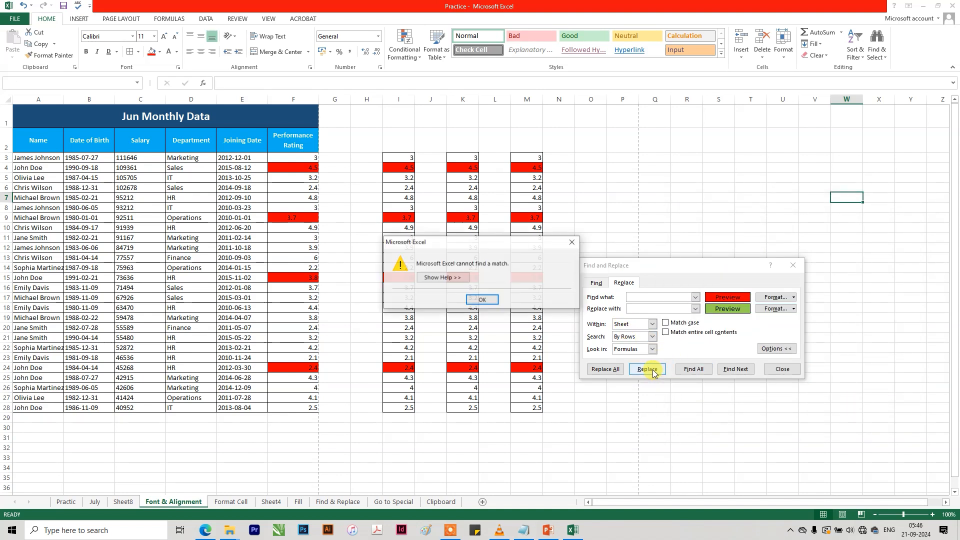
click(483, 301)
click(607, 370)
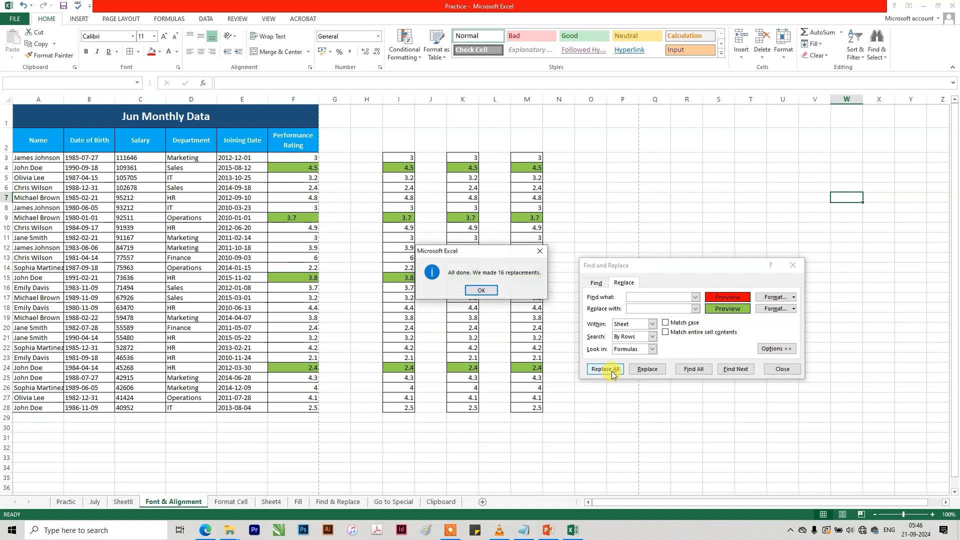
click(481, 291)
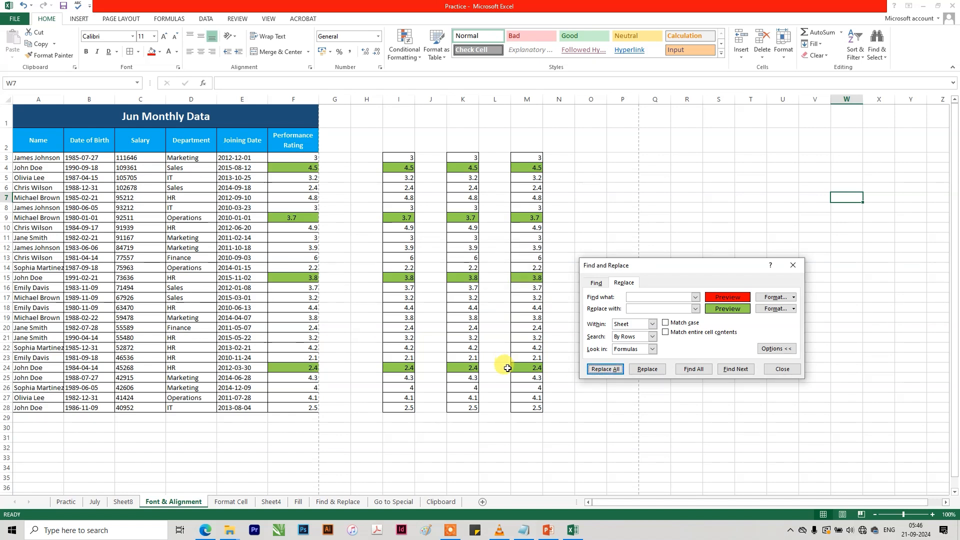
click(547, 428)
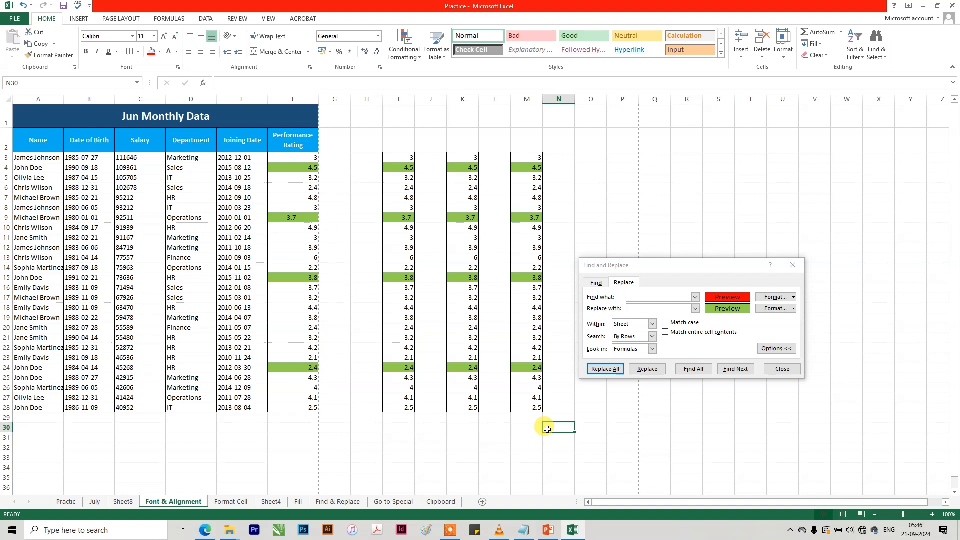
Add a 45-degree text orientation to the find format.
click(786, 300)
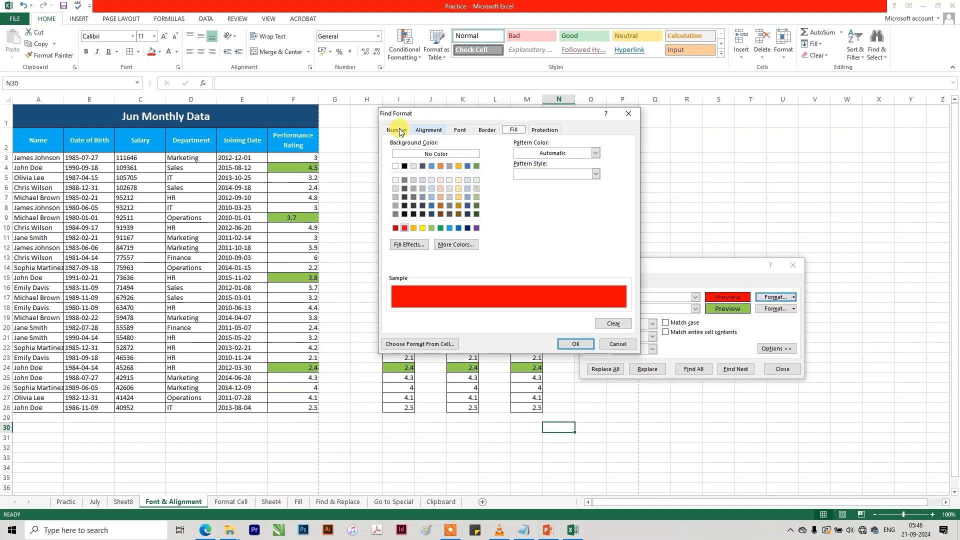
click(396, 130)
click(424, 131)
click(612, 167)
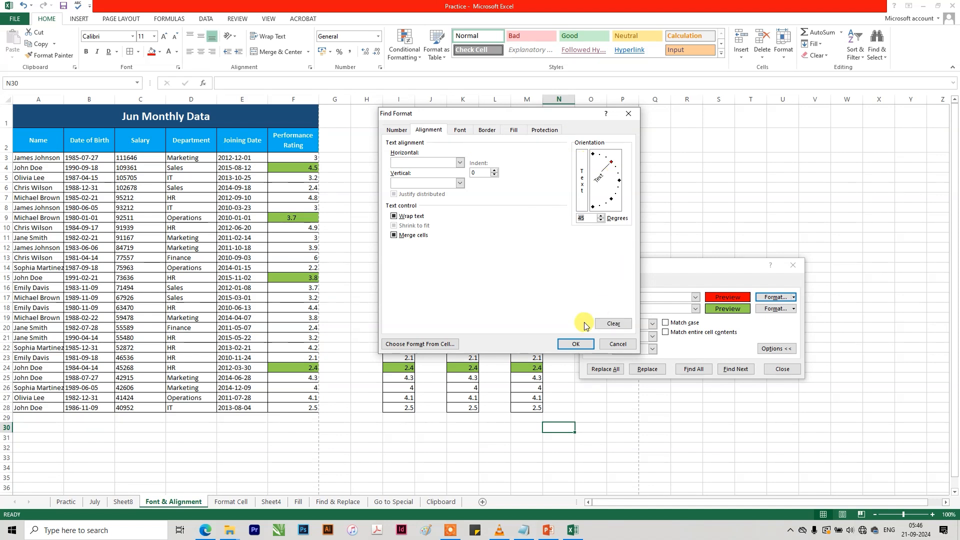
click(576, 343)
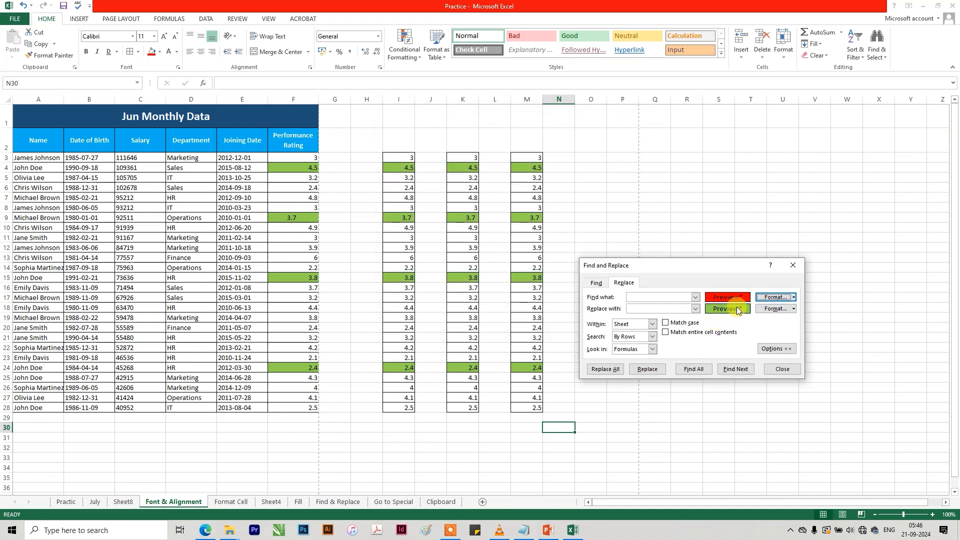
Reset the find format and examine the font and border criteria it offers.
click(792, 297)
click(785, 335)
click(775, 297)
click(740, 201)
click(764, 202)
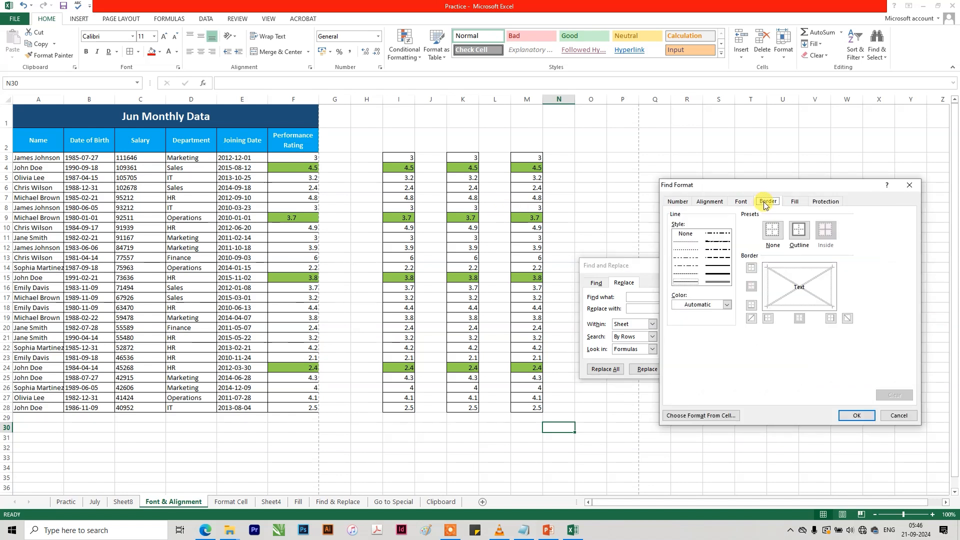
click(849, 416)
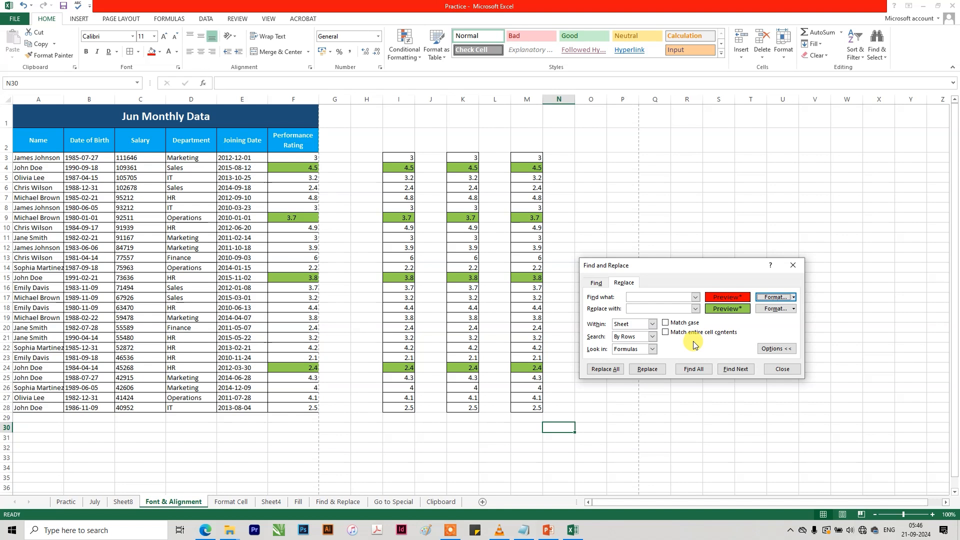
Clear both the find format and the replacement format.
click(794, 298)
click(790, 330)
click(793, 308)
click(790, 344)
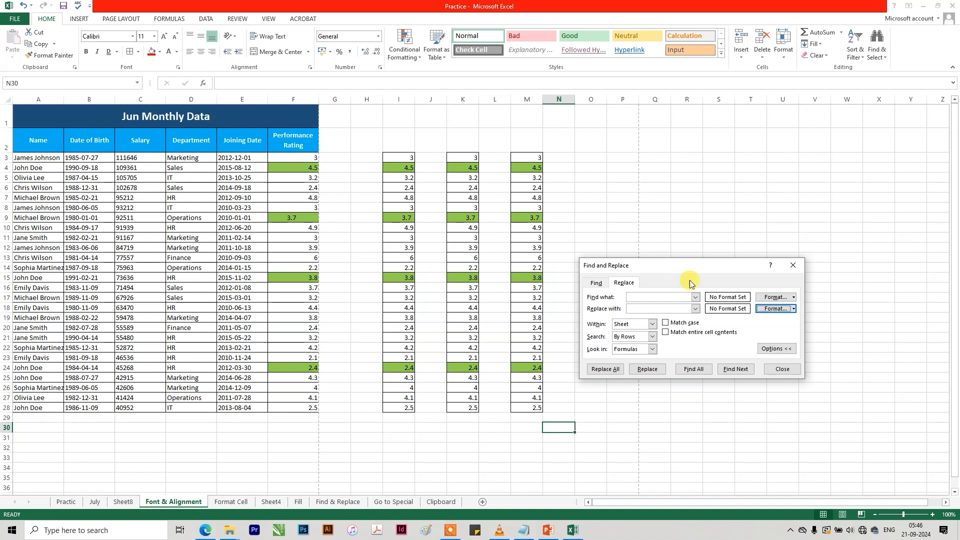
Replace all occurrences of " *" (space, asterisk) with nothing to strip text after the first word, and undo the replacement.
drag(705, 265, 439, 170)
click(30, 158)
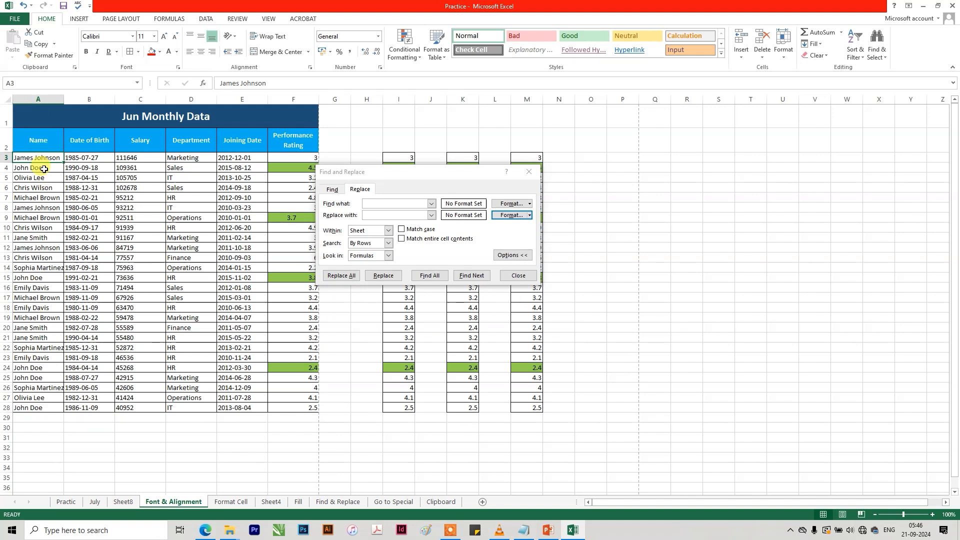
click(383, 204)
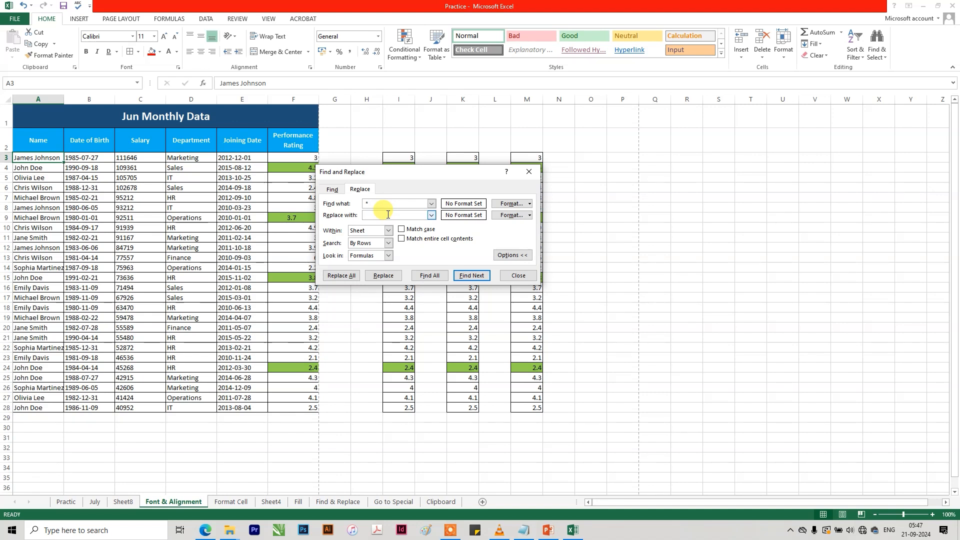
click(348, 278)
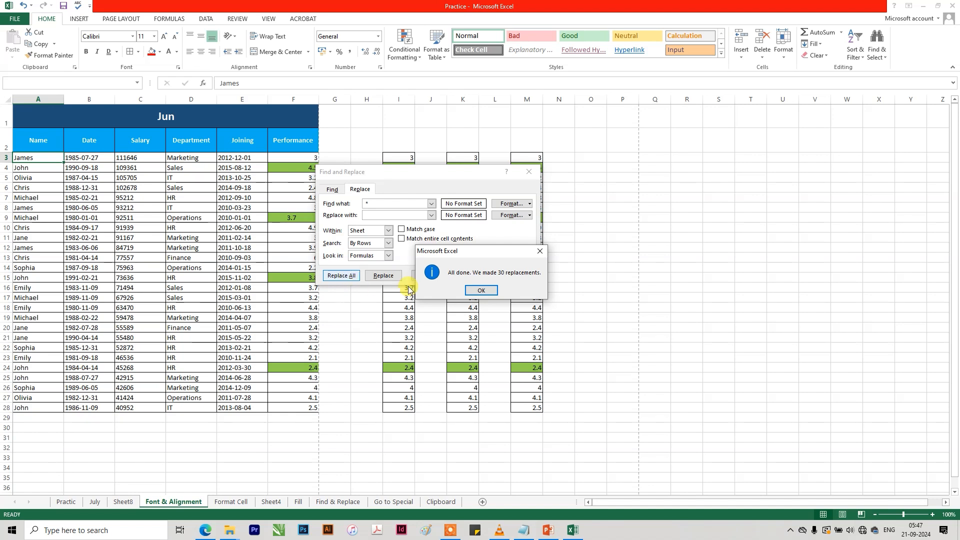
click(480, 291)
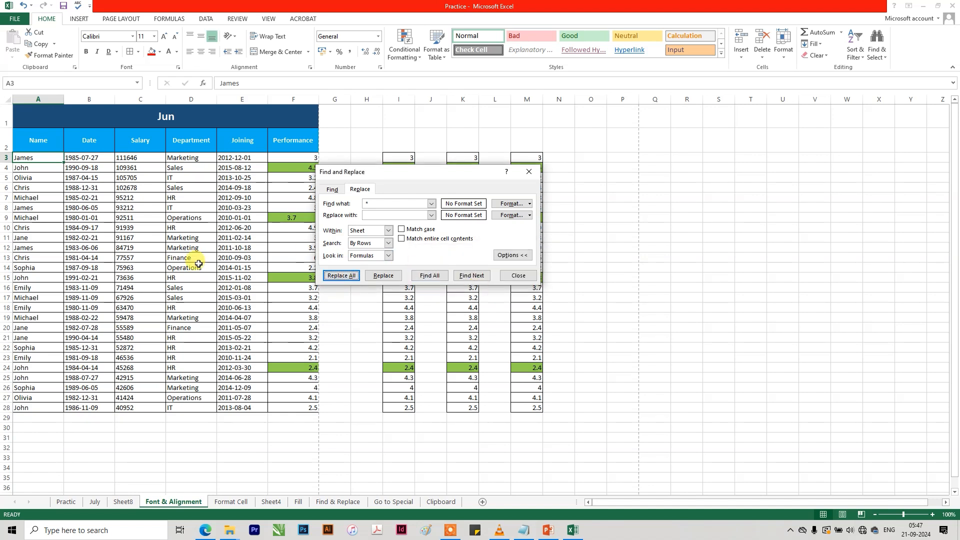
key(ctrl+z)
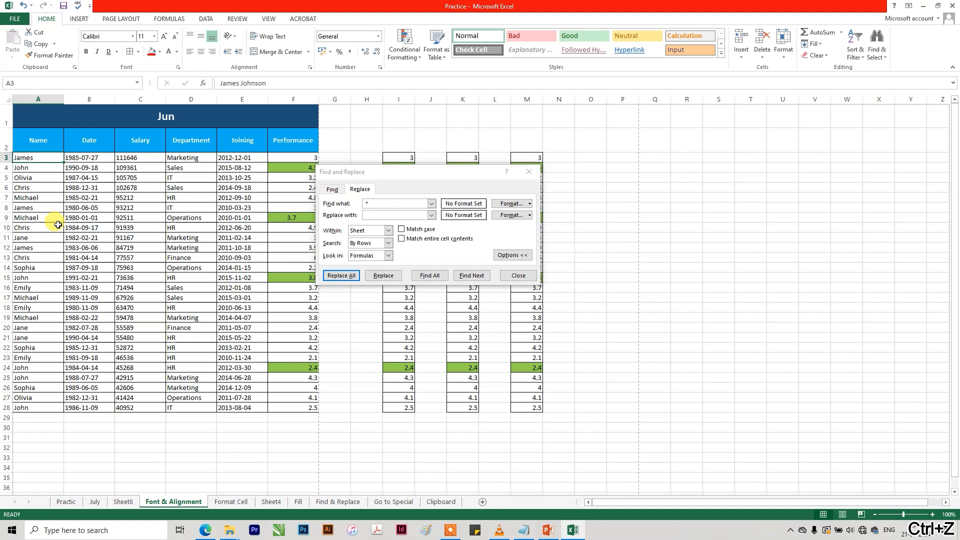
Replace all occurrences of "* " (asterisk, space) with nothing to keep only the last word, and undo the replacement.
click(382, 203)
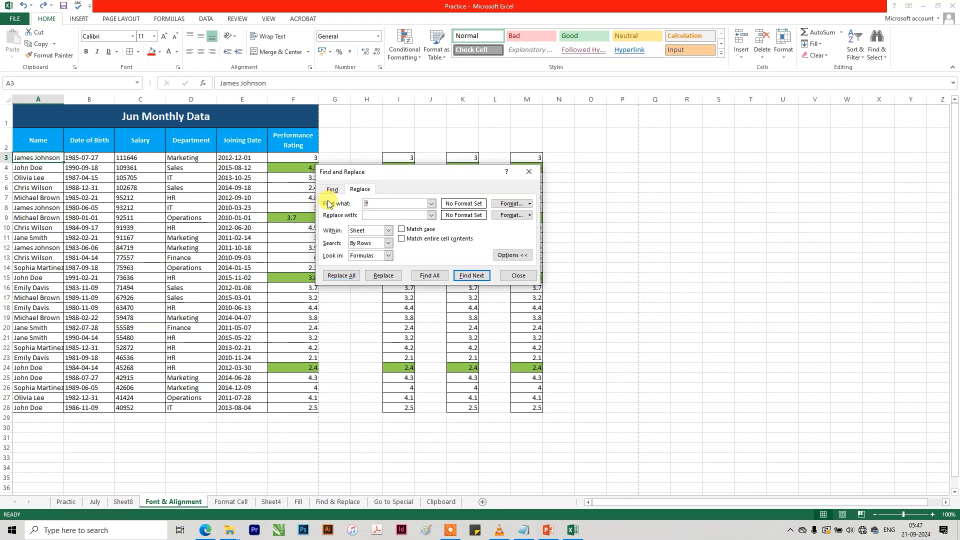
text(*)
click(342, 275)
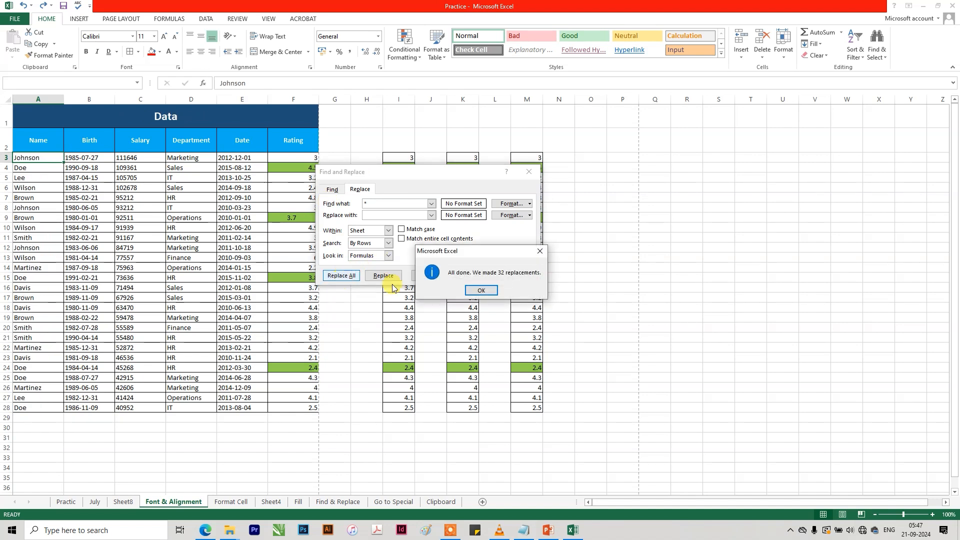
click(481, 291)
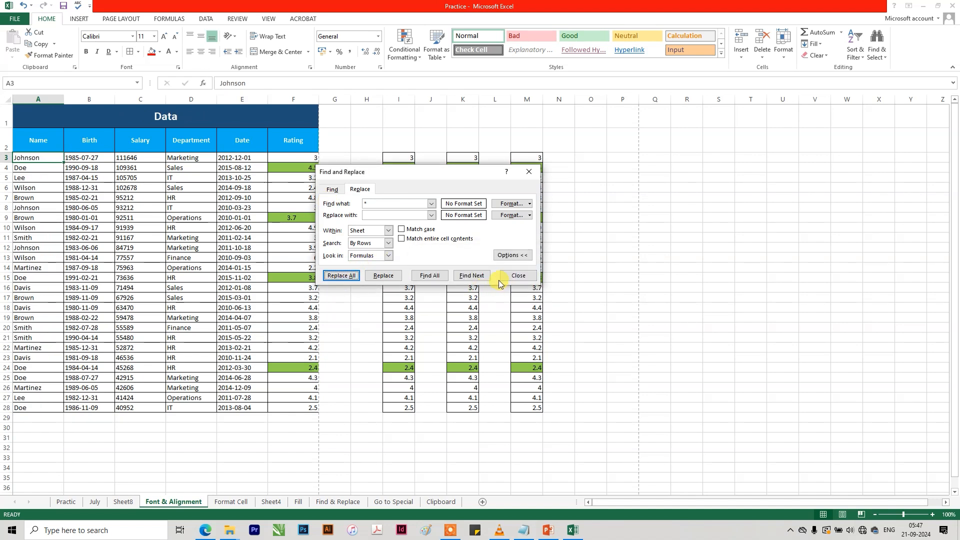
click(518, 275)
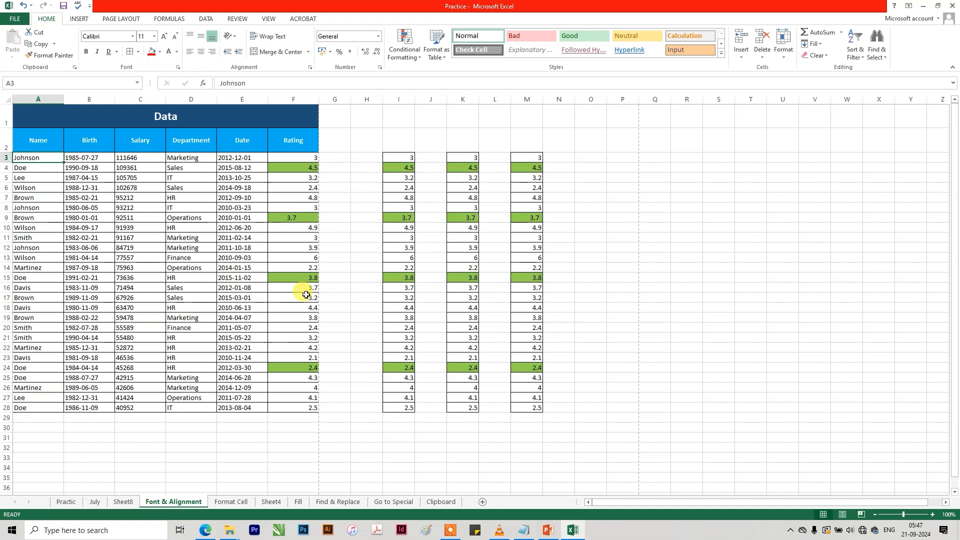
key(ctrl+z)
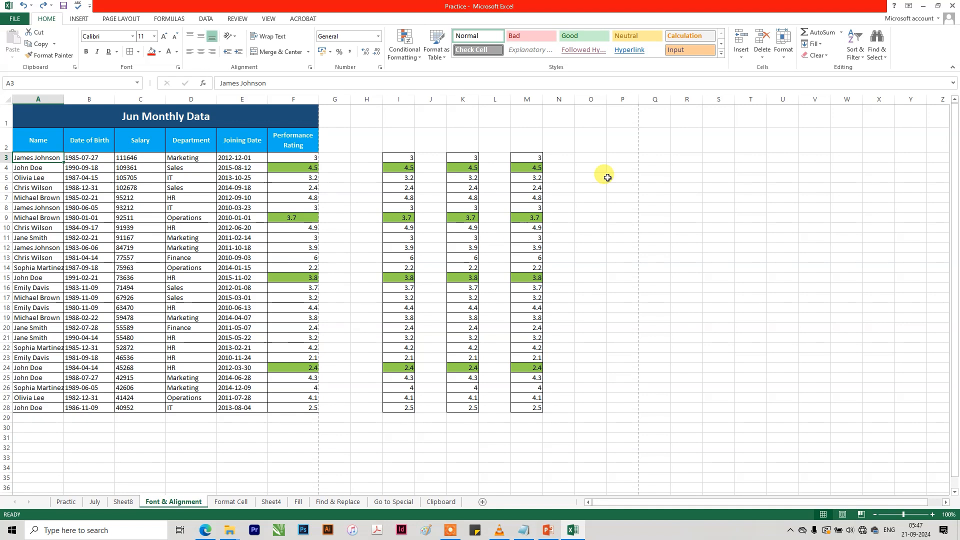
Examine the selection options offered by Go To Special and leave without applying any.
click(878, 50)
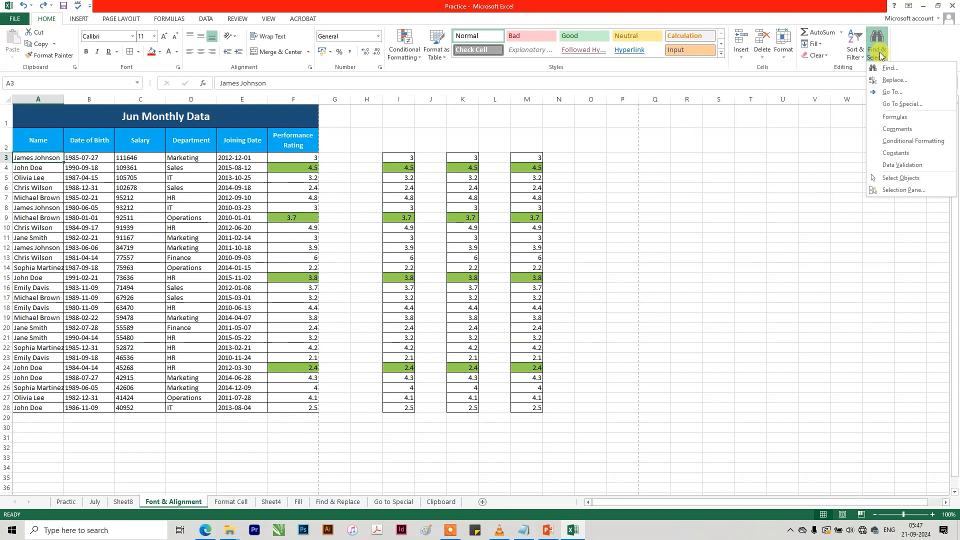
click(897, 92)
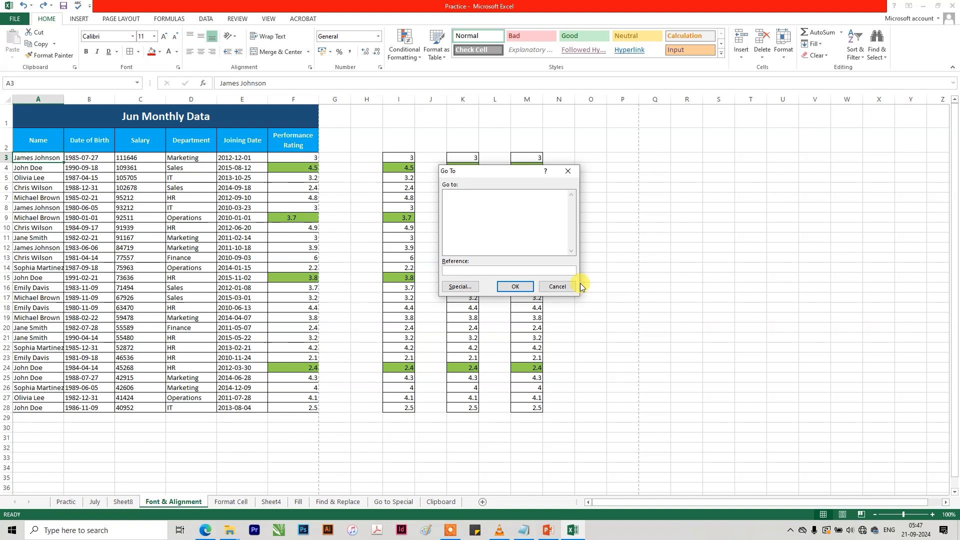
click(459, 286)
drag(512, 161, 752, 173)
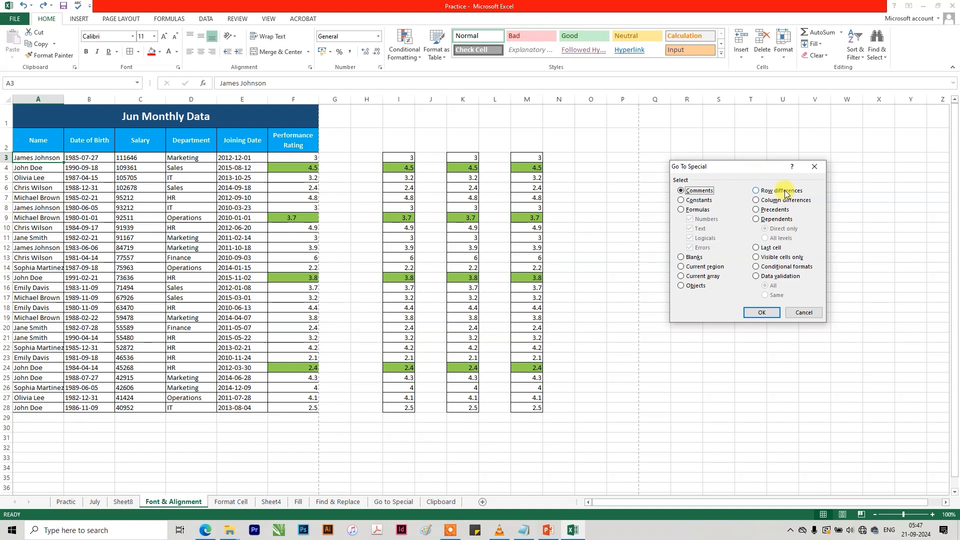
click(803, 312)
Switch to the Find & Replace sheet containing the machine pictures.
click(880, 54)
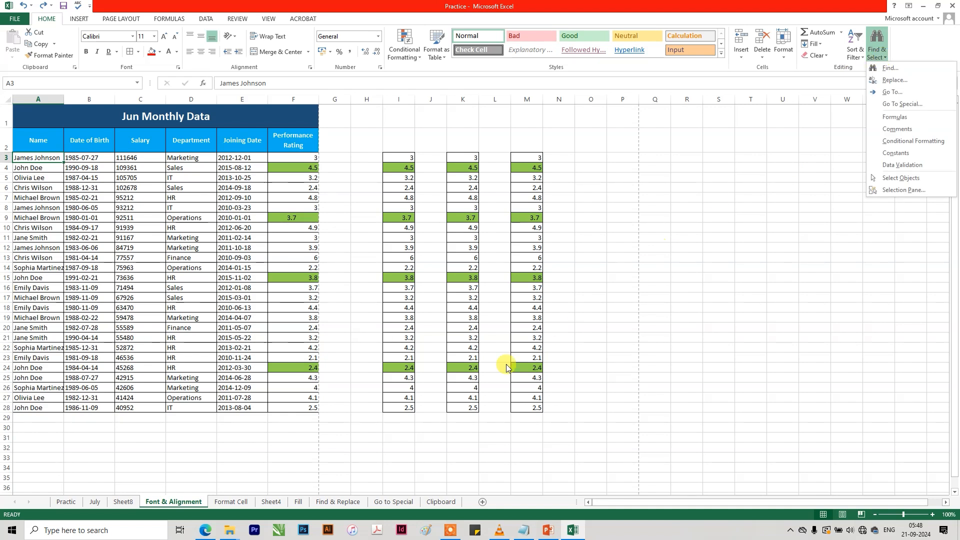
click(229, 504)
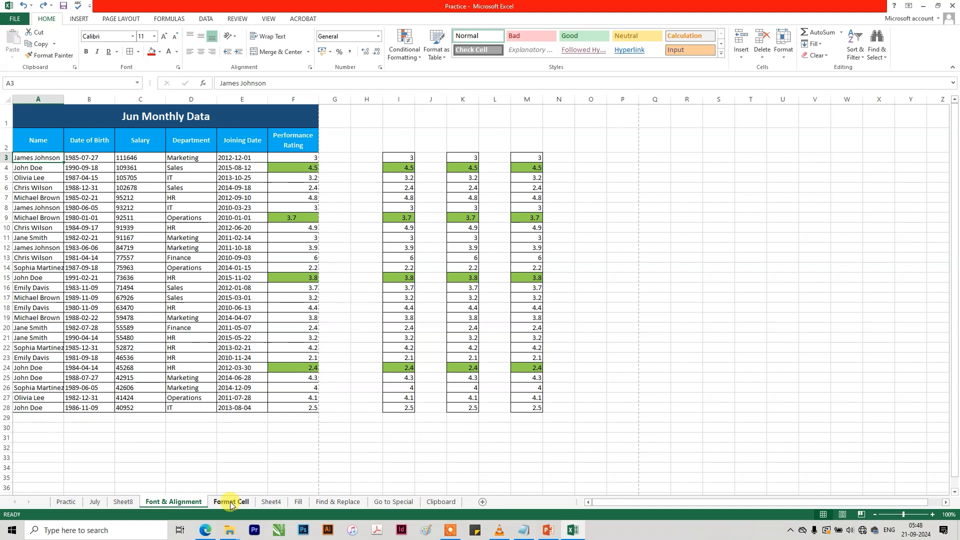
click(231, 503)
click(272, 501)
click(298, 502)
click(313, 501)
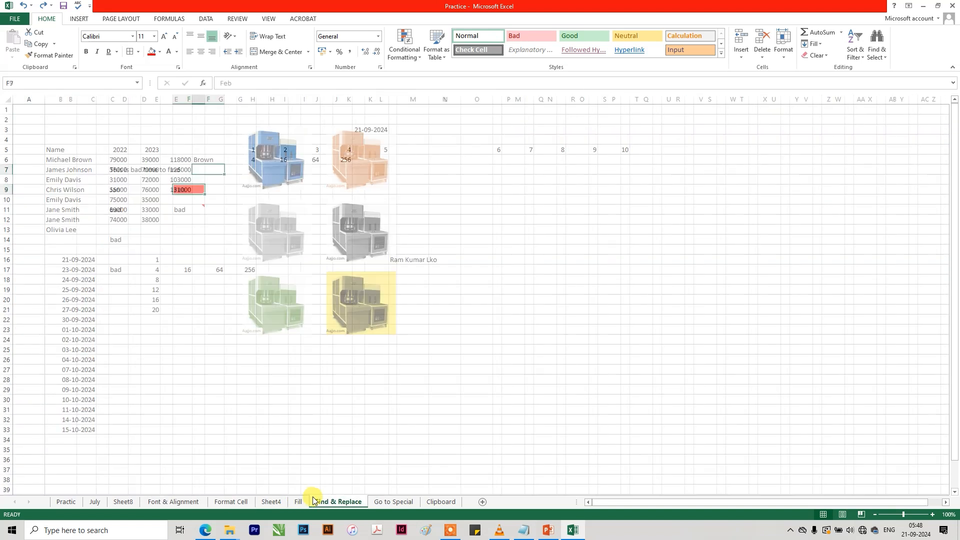
click(477, 339)
Enable Select Objects and select the orange machine picture.
click(876, 54)
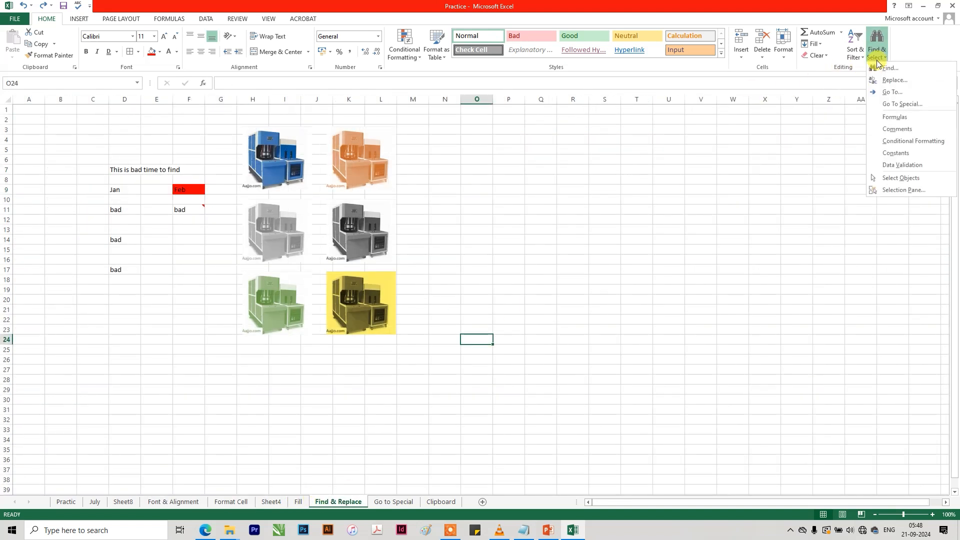
click(899, 178)
click(328, 161)
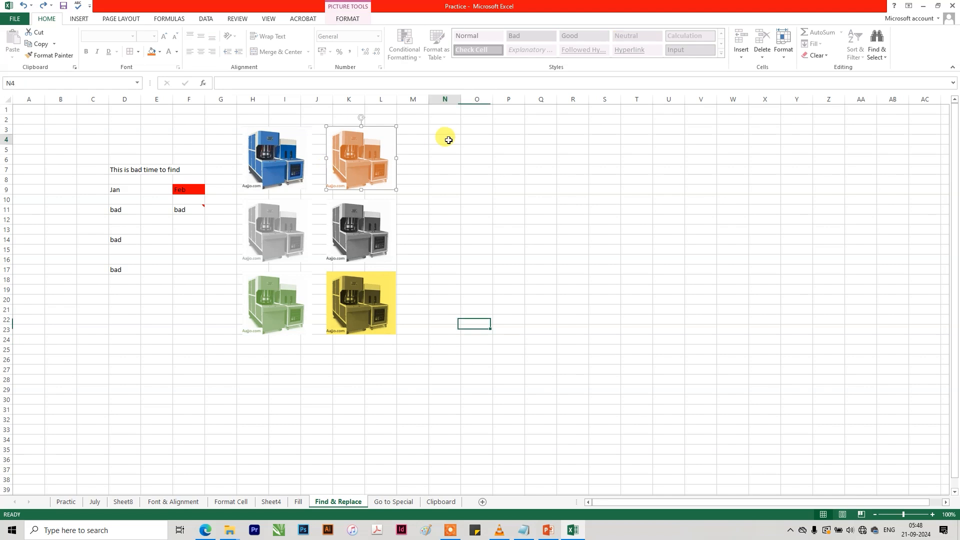
Try to select the machine pictures by sweeping over the cell area around them without Select Objects.
click(381, 150)
click(450, 121)
drag(462, 112, 189, 402)
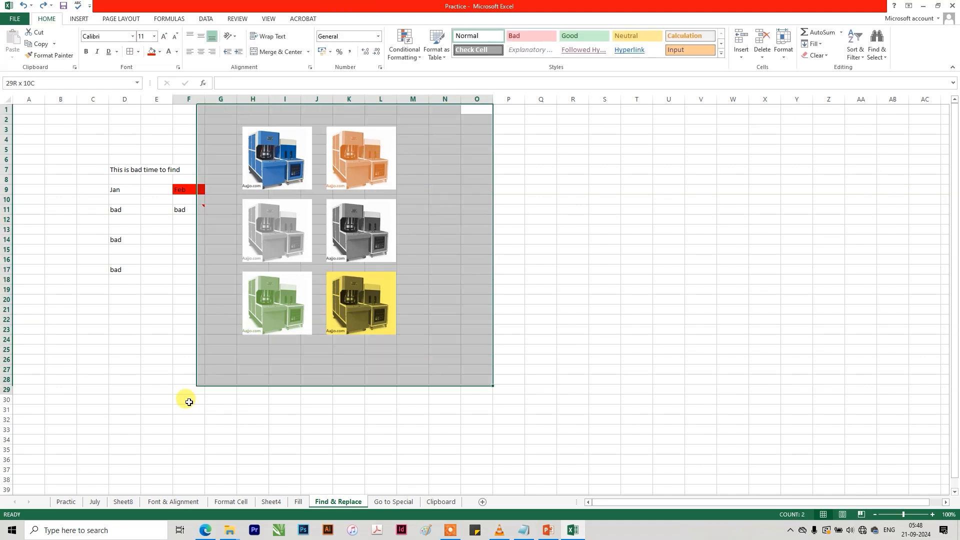
click(510, 168)
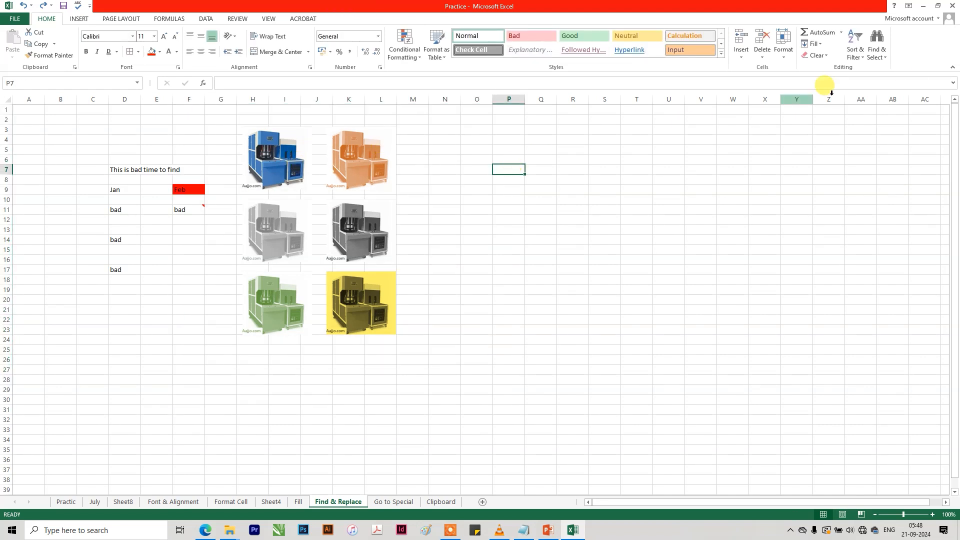
Enable Select Objects and select all six machine pictures with one enclosing selection.
click(876, 50)
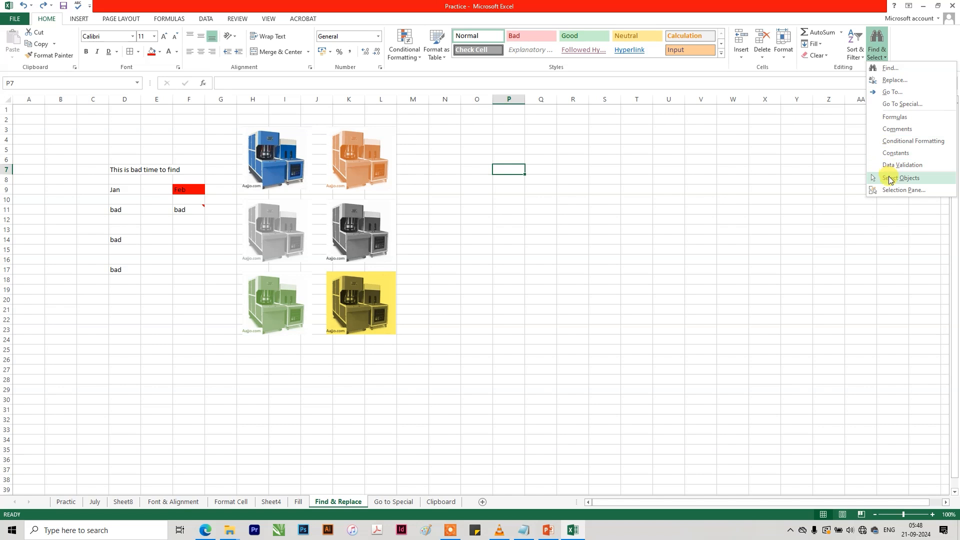
click(889, 179)
drag(317, 298, 200, 384)
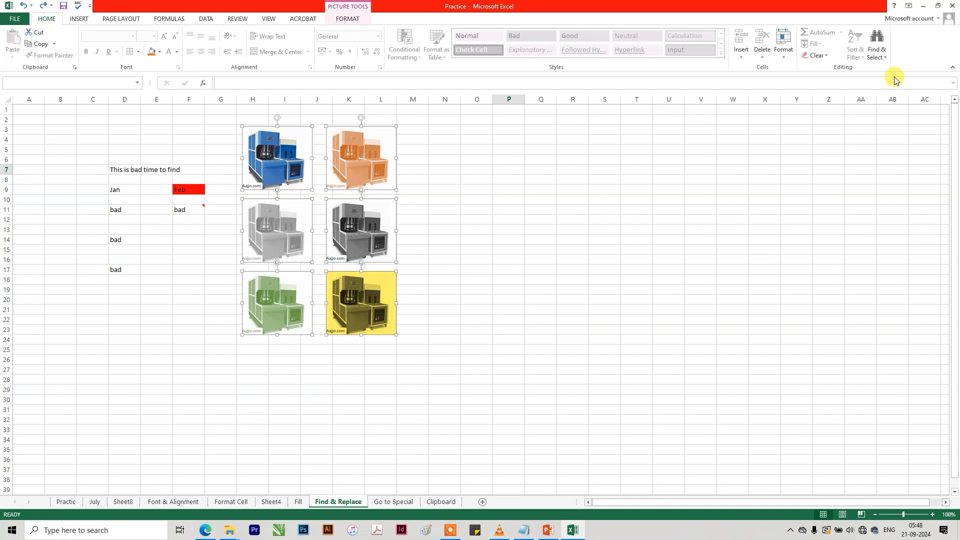
Leave Select Objects, sweep across the pictures to select cell range C2:N34, and clear that range selection.
click(877, 54)
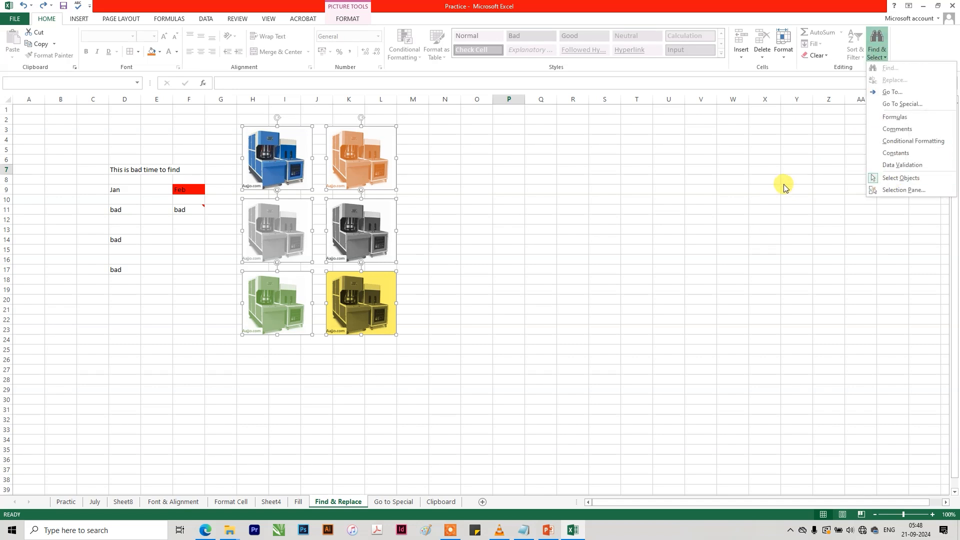
click(494, 182)
click(494, 181)
click(442, 117)
drag(442, 116, 92, 434)
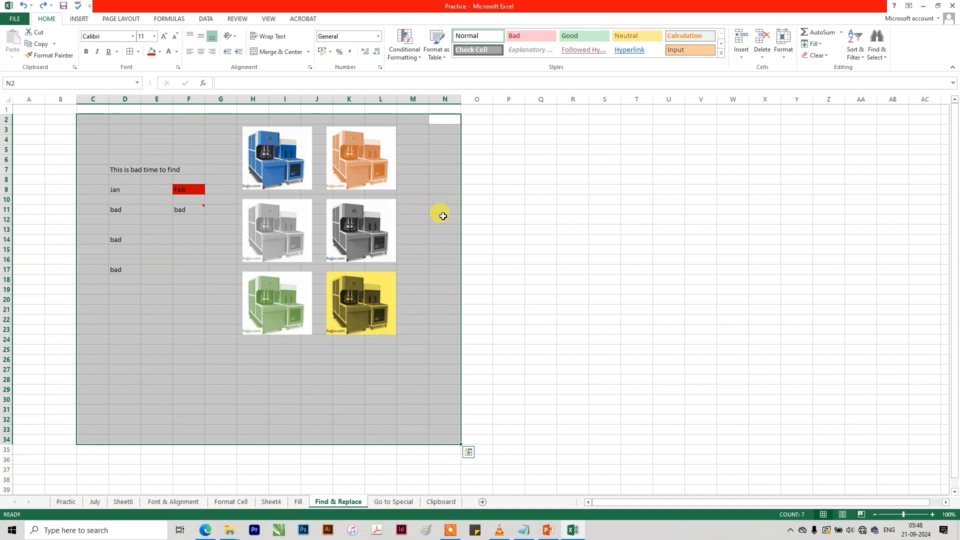
click(443, 216)
Select all six machine pictures together using Select Objects and leave that selection mode.
click(876, 42)
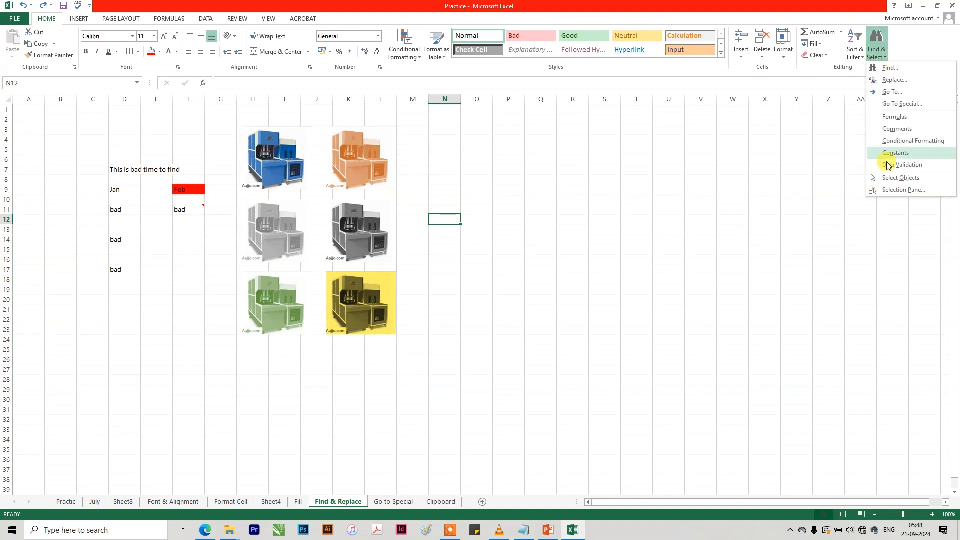
click(894, 178)
drag(417, 115, 43, 413)
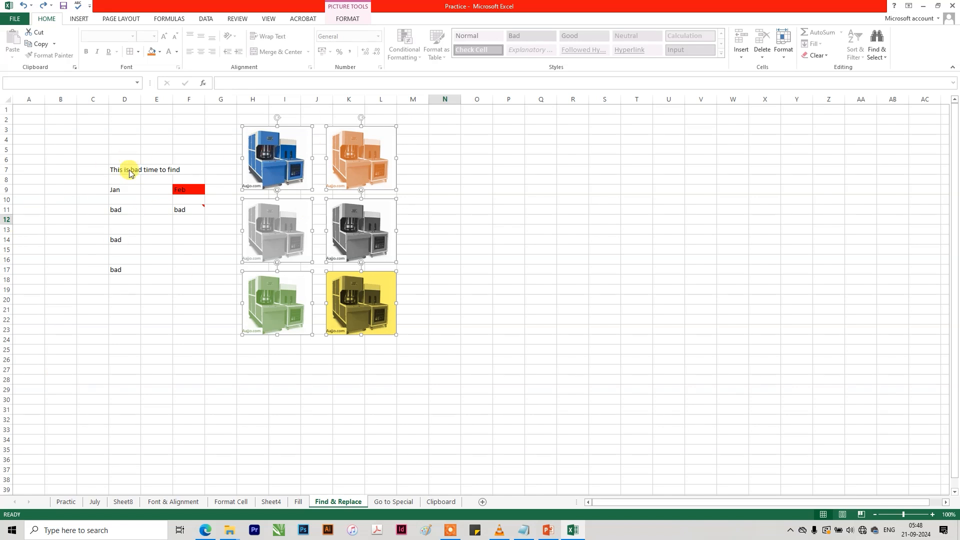
click(876, 54)
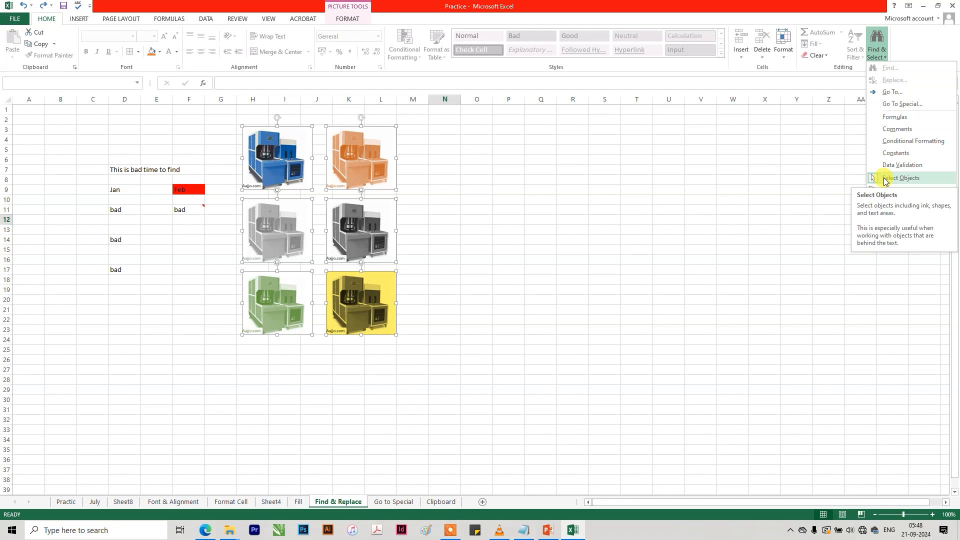
click(885, 179)
Display the Selection Pane listing the sheet's objects and deselect the machine pictures.
click(876, 42)
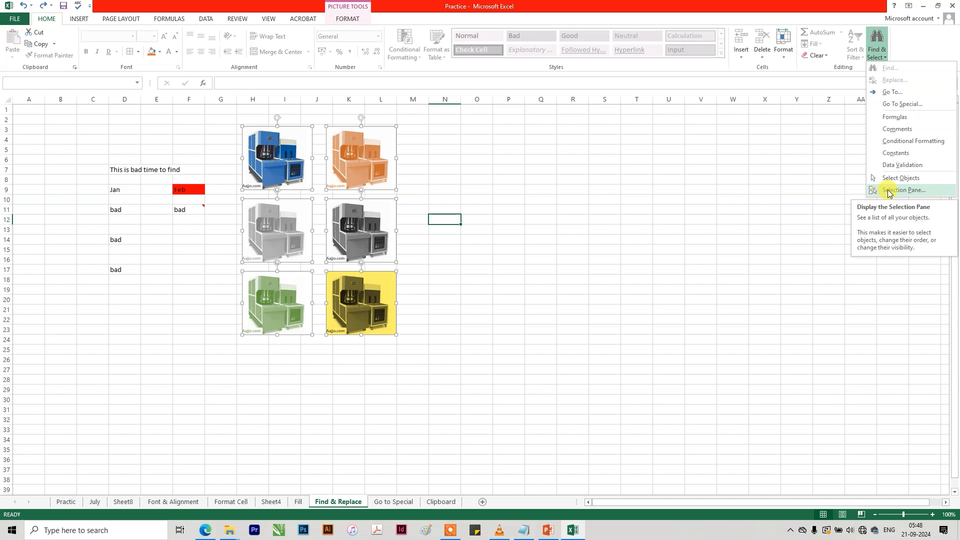
click(887, 191)
click(739, 256)
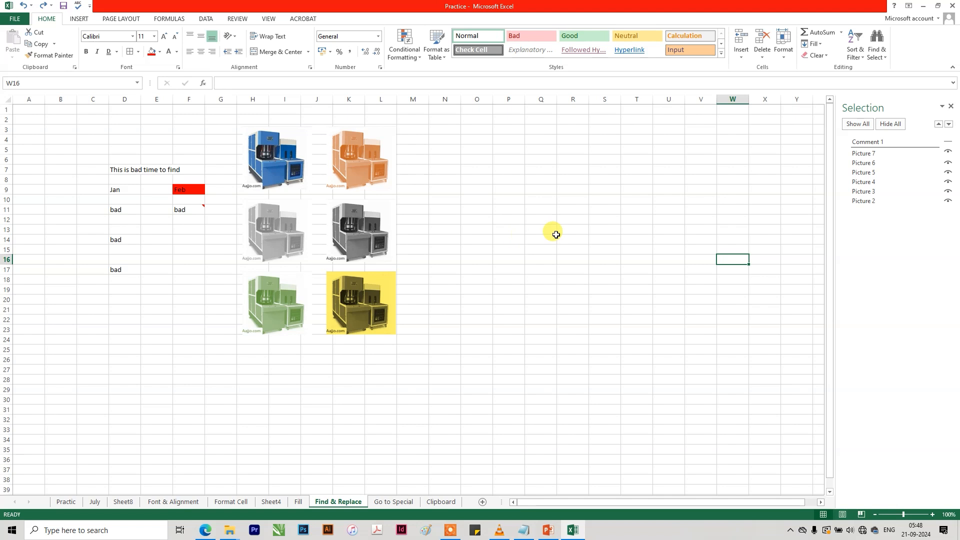
Hide Picture 2 through Picture 7 individually in the Selection Pane.
click(946, 154)
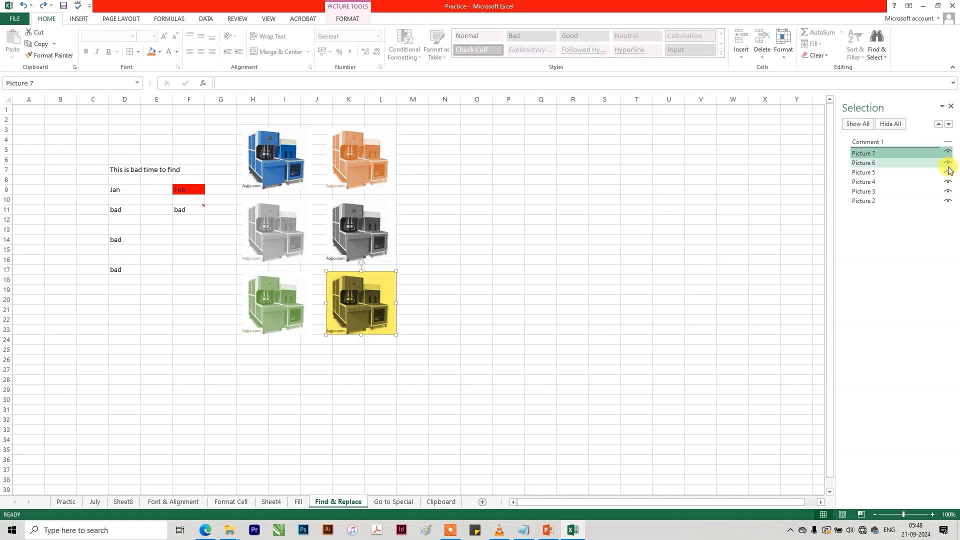
click(947, 163)
click(947, 191)
click(947, 201)
click(947, 182)
click(947, 172)
click(947, 162)
click(947, 152)
click(948, 163)
Try entering "dfg" in the cells formerly covered by the pictures and close the Selection Pane.
click(350, 231)
click(287, 229)
click(256, 189)
click(260, 180)
click(318, 179)
drag(250, 179, 350, 279)
text(dfg)
click(400, 219)
click(253, 180)
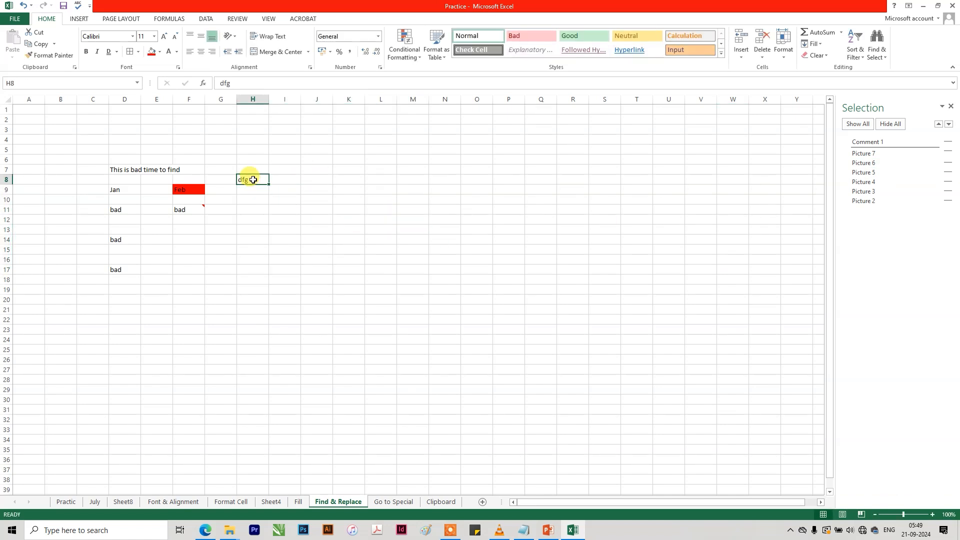
click(952, 107)
click(556, 230)
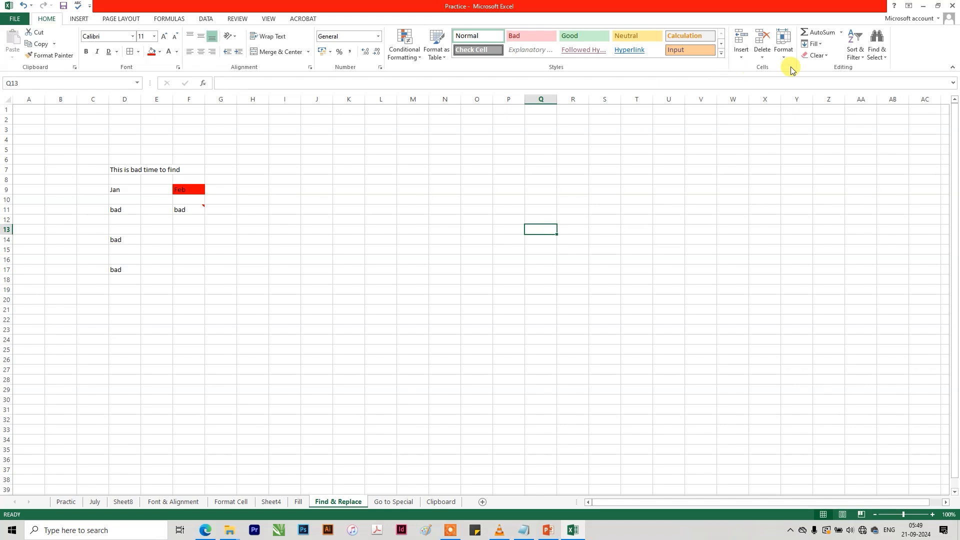
Reopen the Selection Pane, show the hidden pictures 7, 6, 2, 3 and 4, and move Picture 6 below Picture 3 in the order.
click(876, 50)
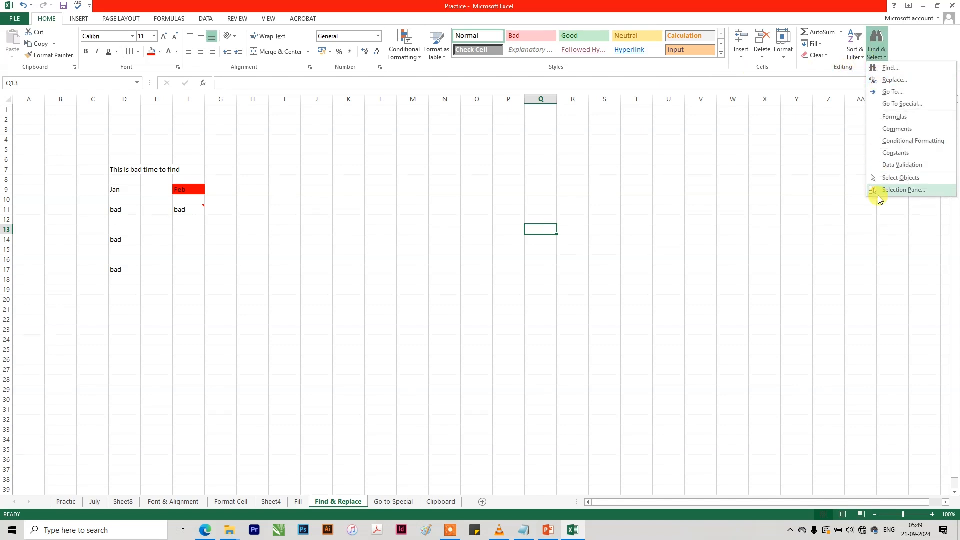
click(895, 191)
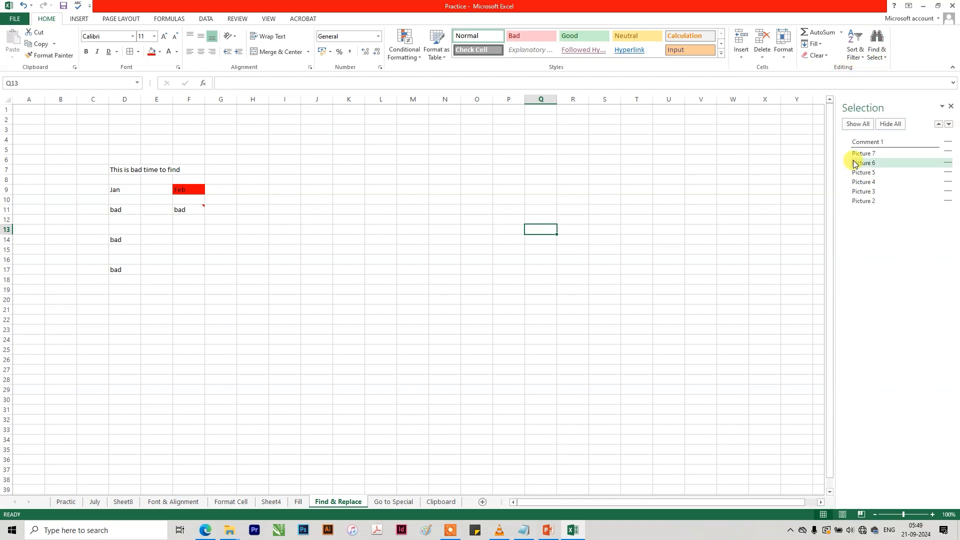
click(948, 152)
drag(948, 162, 948, 196)
click(948, 199)
click(948, 181)
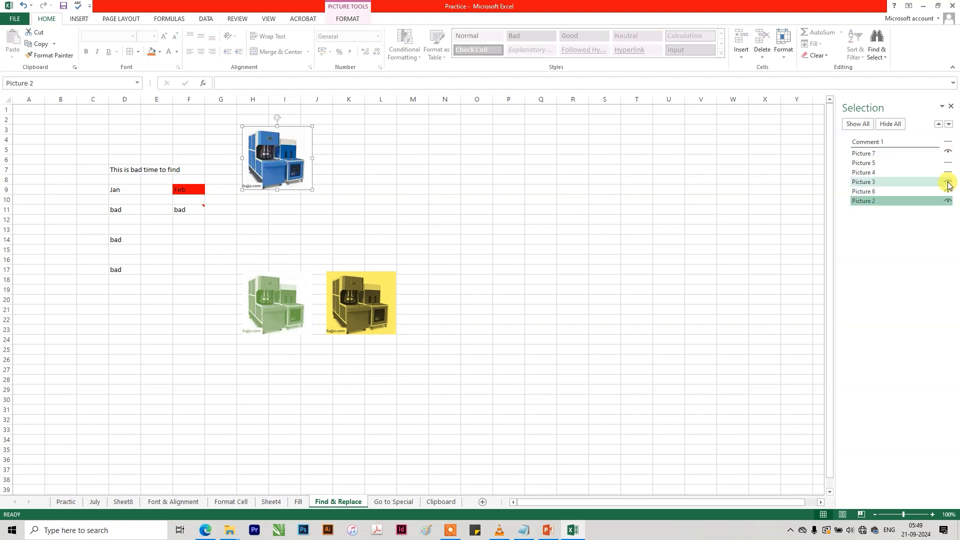
click(947, 171)
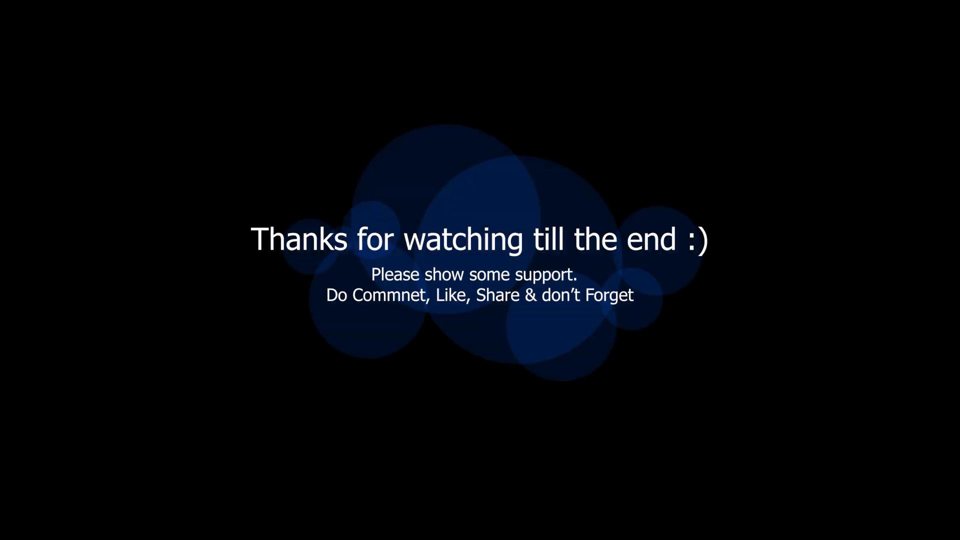